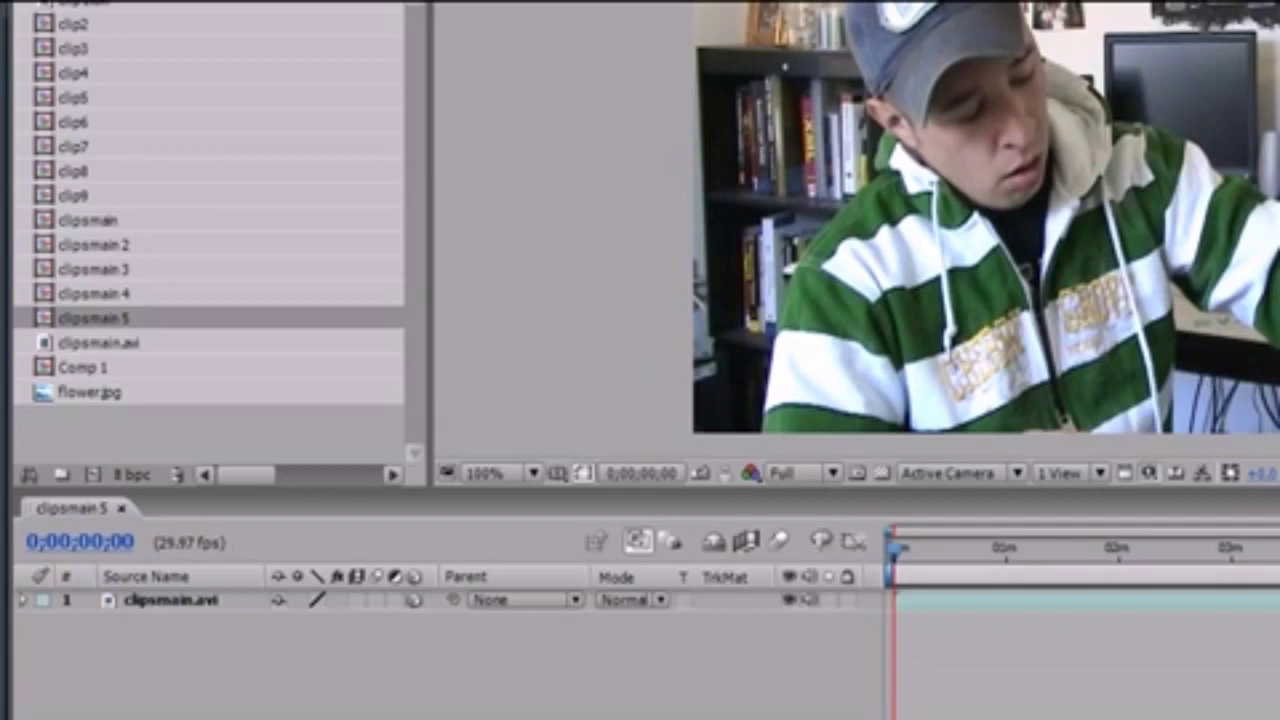
# Step: Select the clipsmain.avi layer in the clipsmain 5 composition
pyautogui.click(570, 276)
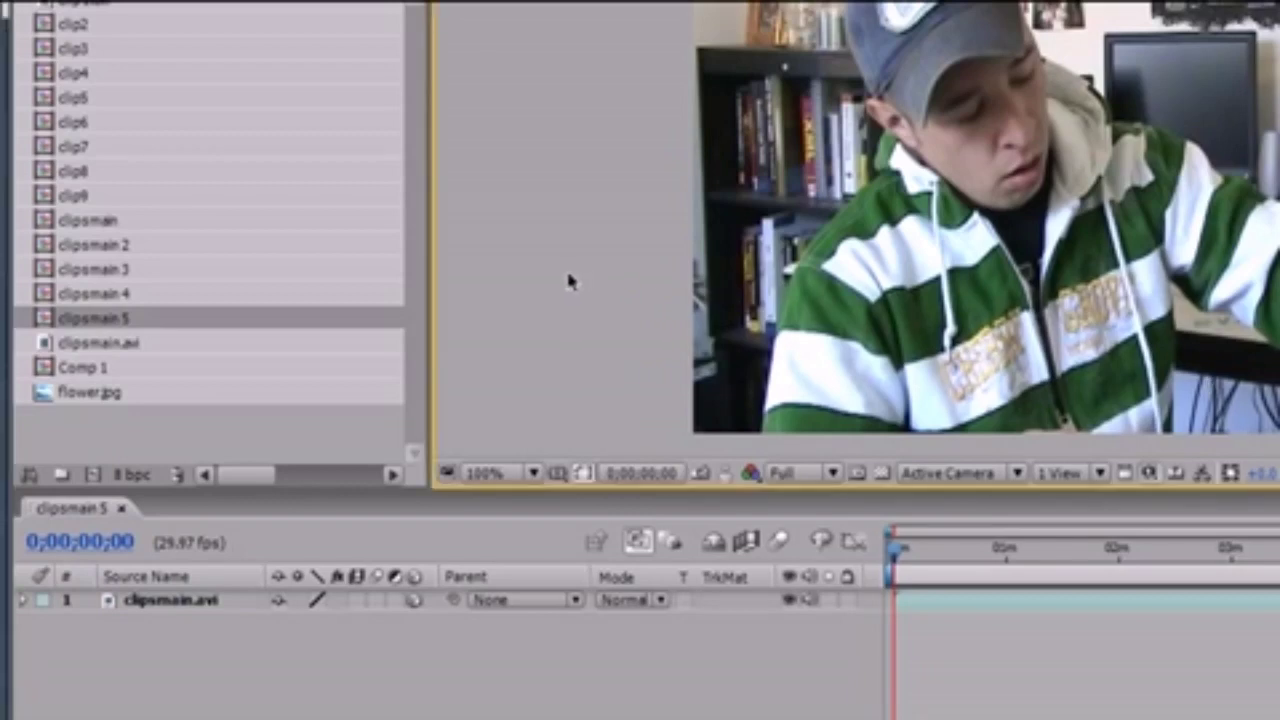
pyautogui.click(257, 651)
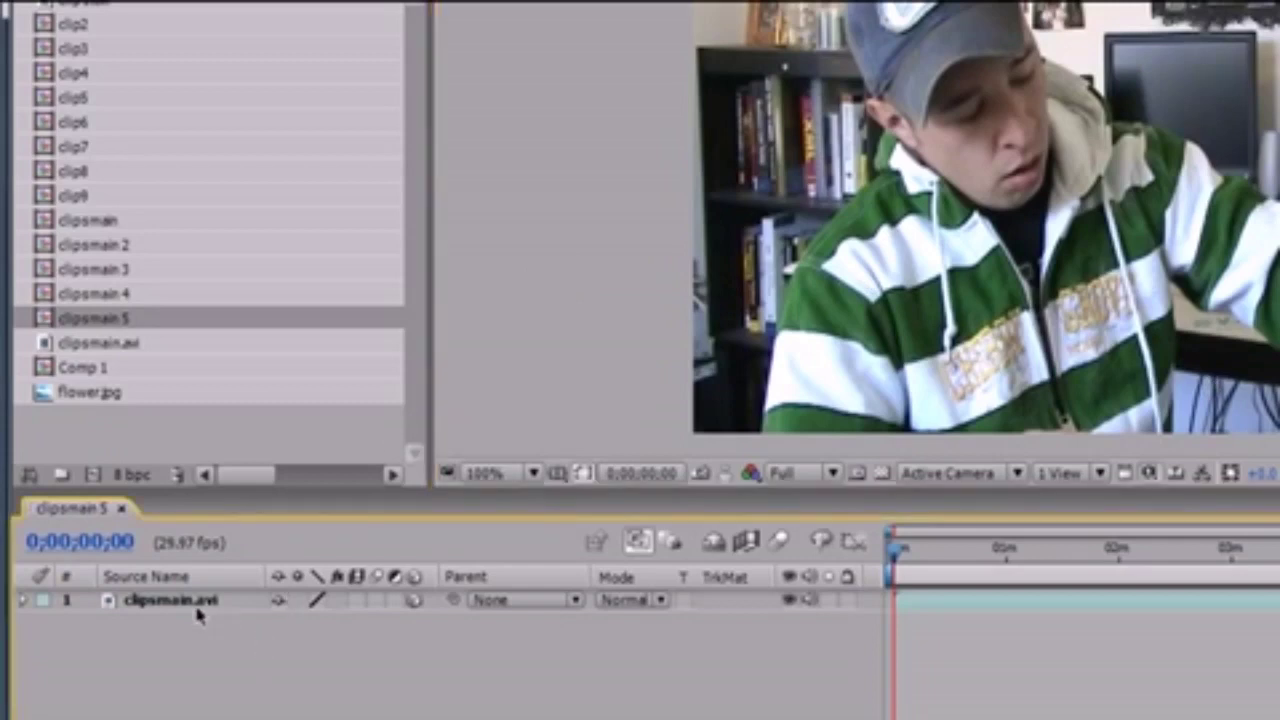
pyautogui.click(200, 604)
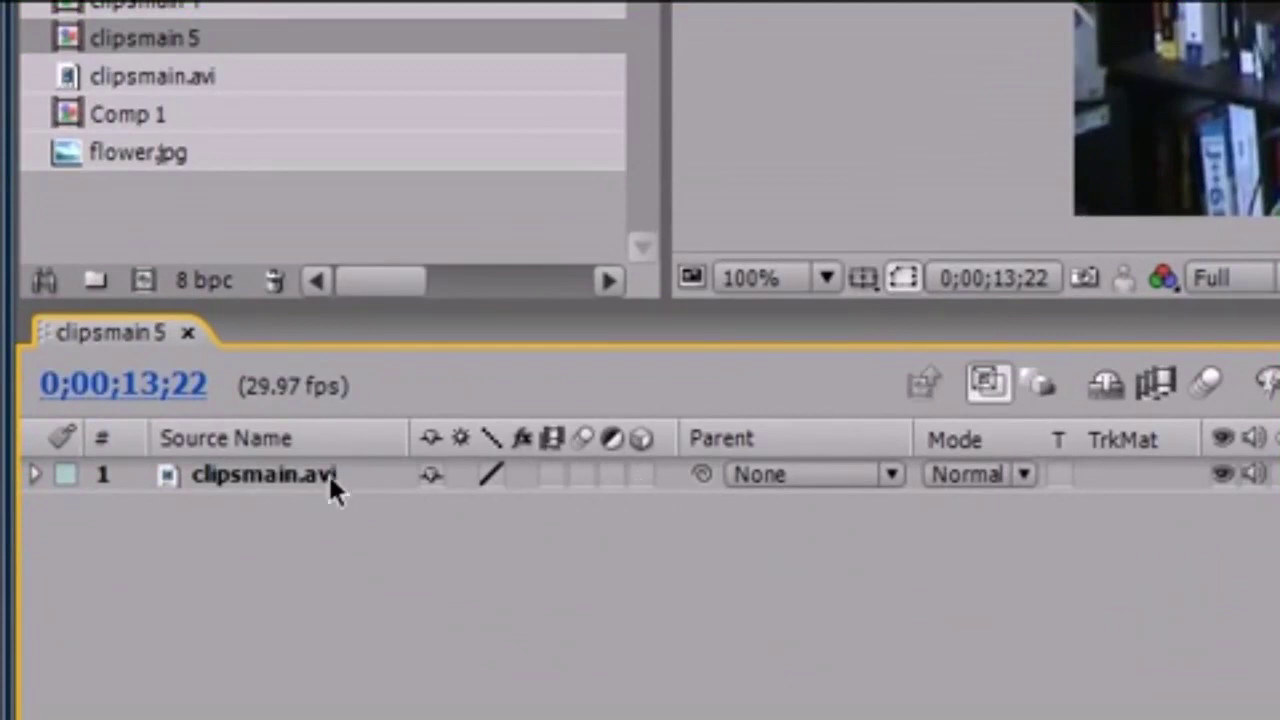
pyautogui.click(266, 474)
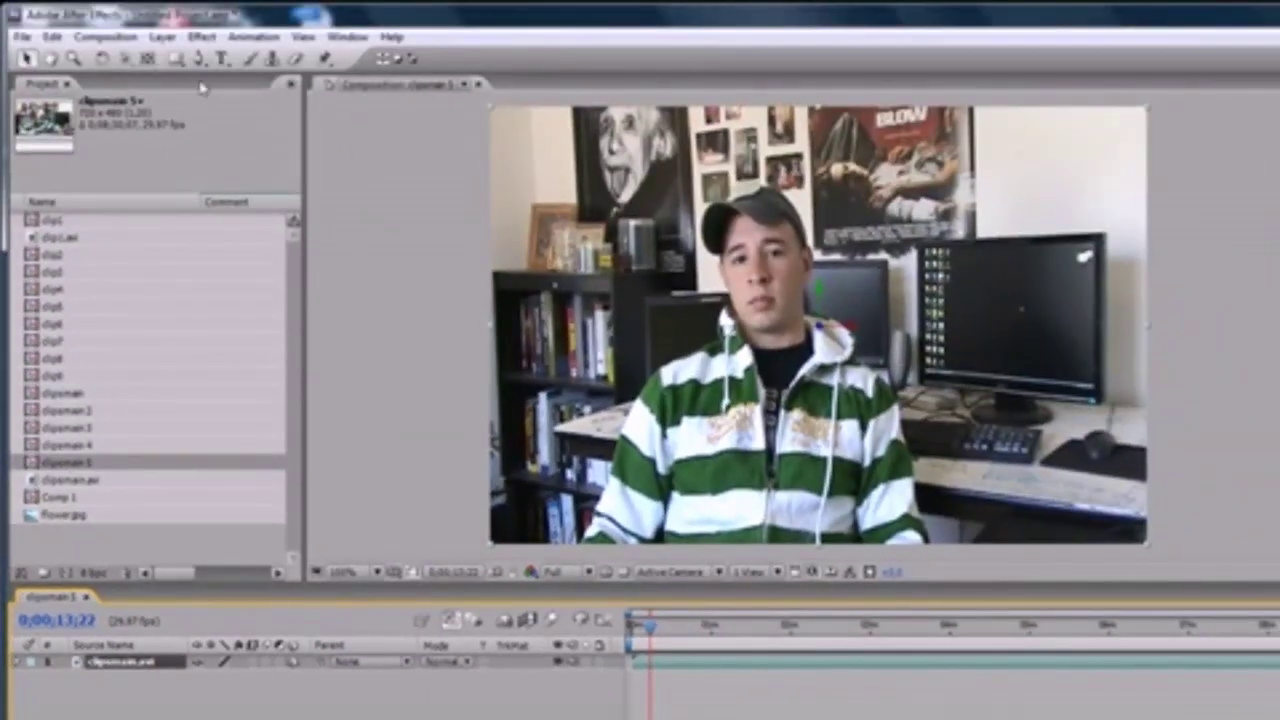
pyautogui.click(162, 36)
pyautogui.moveTo(200, 57)
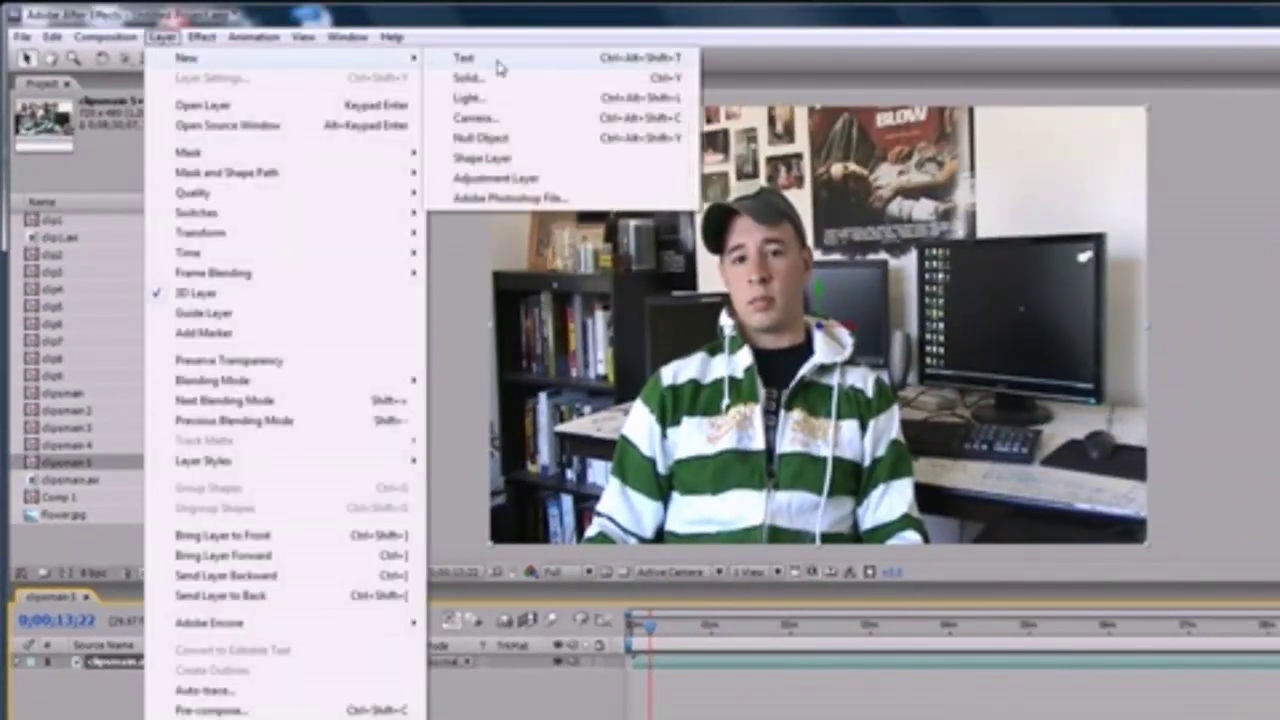
pyautogui.click(487, 122)
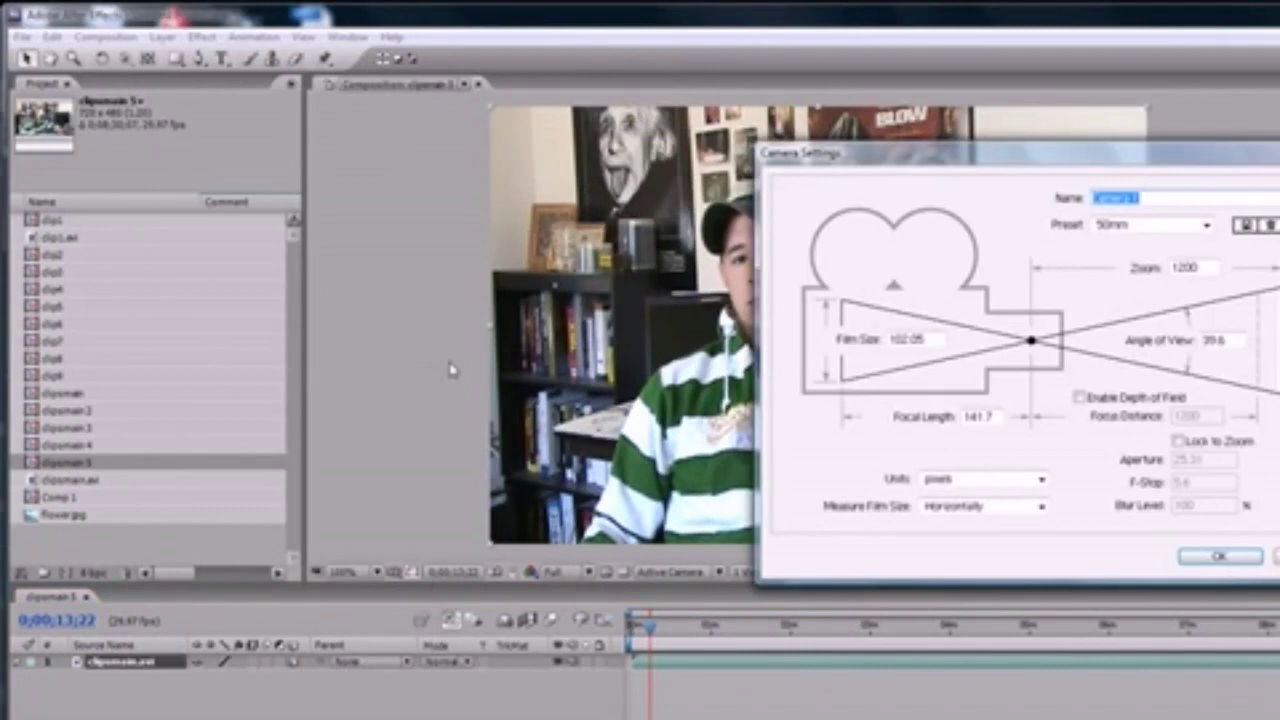
pyautogui.click(1276, 556)
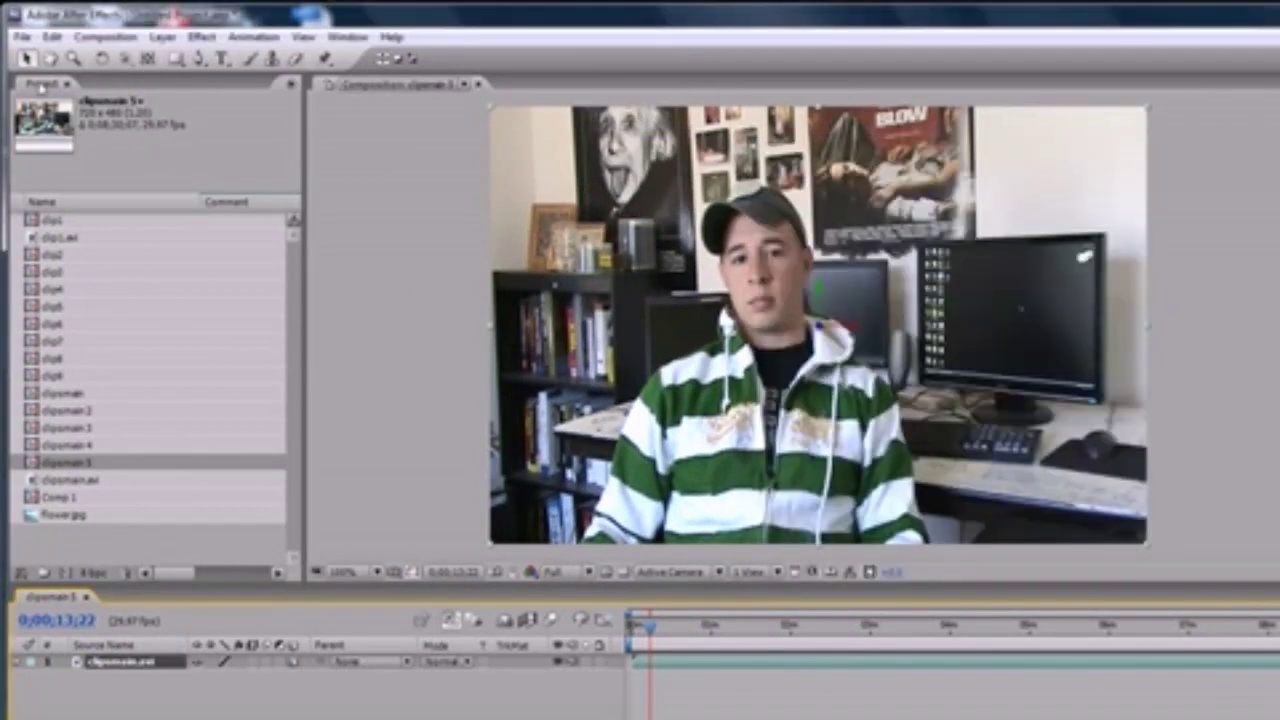
# Step: Add a new light layer to the composition, keeping the Point type, 100% intensity and teal color
pyautogui.click(162, 36)
pyautogui.moveTo(200, 60)
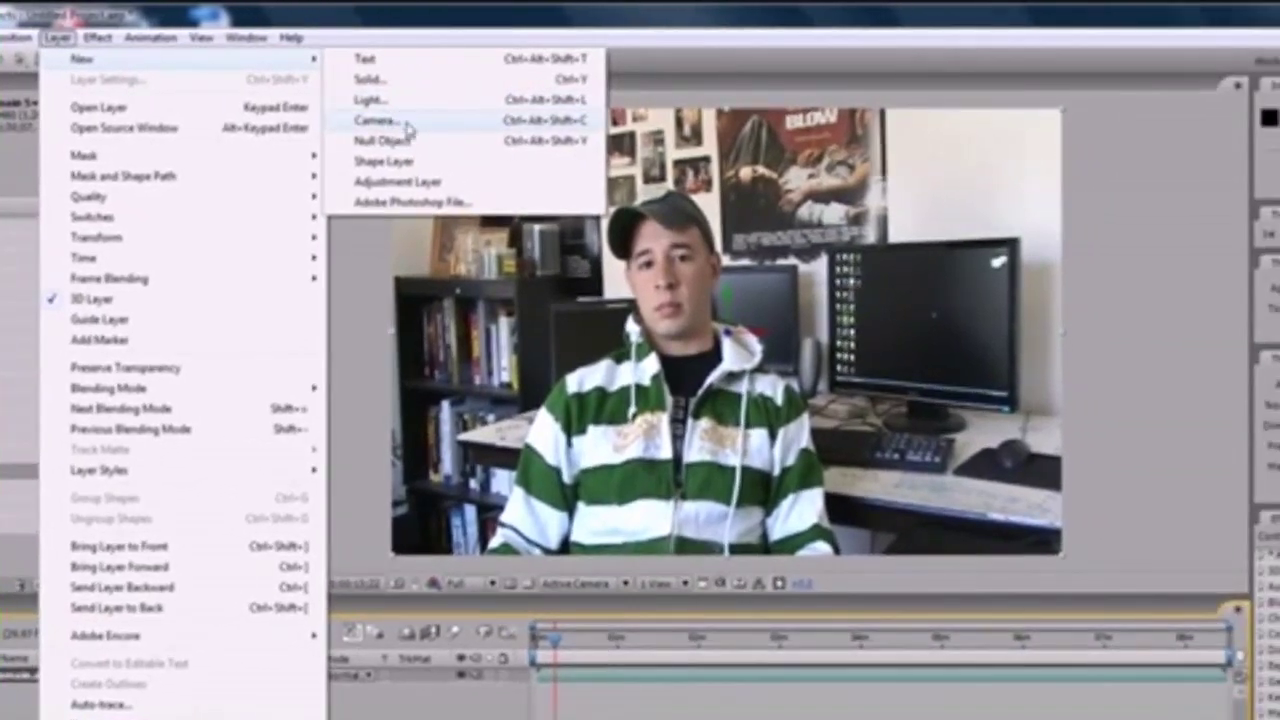
pyautogui.click(378, 100)
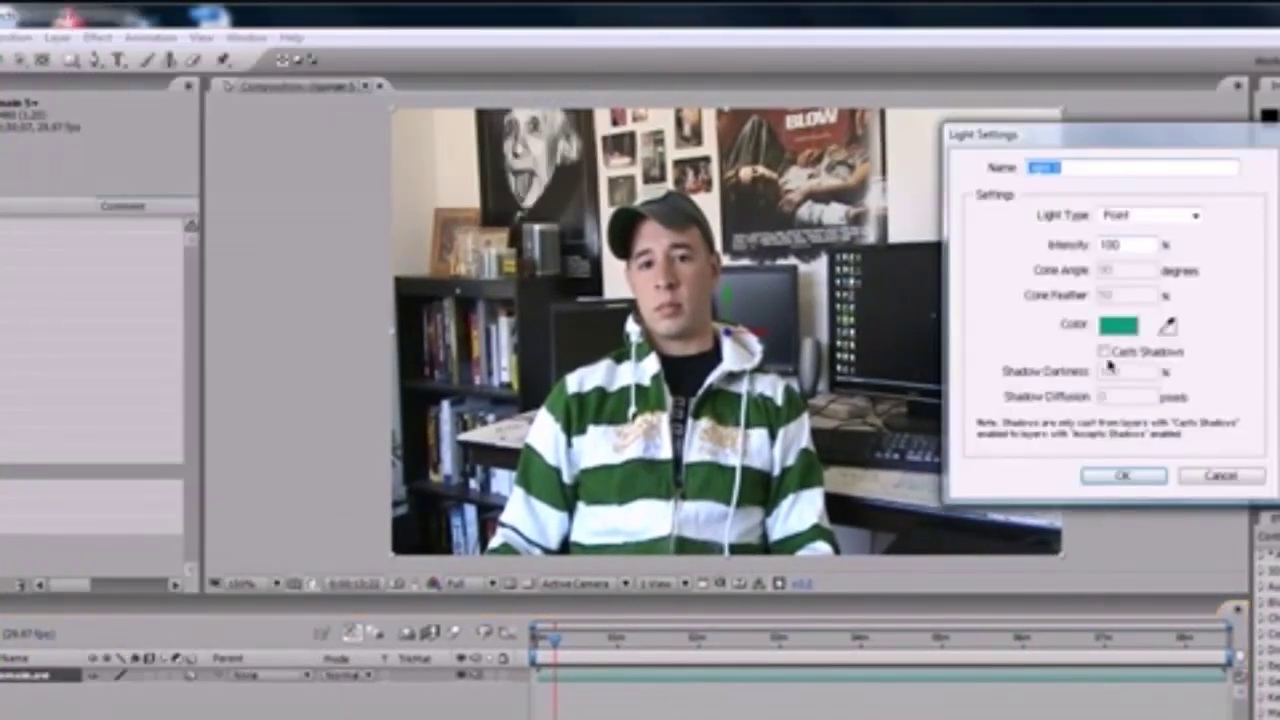
pyautogui.click(1115, 478)
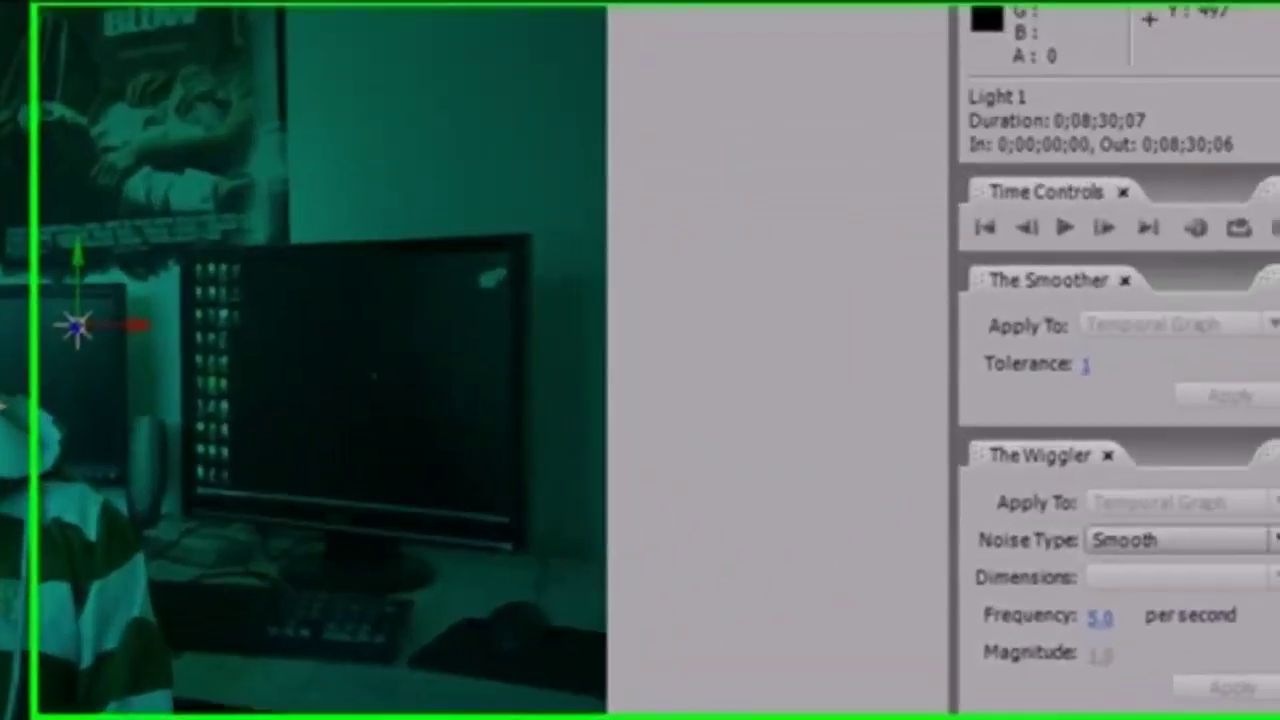
# Step: Reopen the settings of Light 1 and change its light type to Spot
pyautogui.hotkey('ctrl', 'shift', 'y')
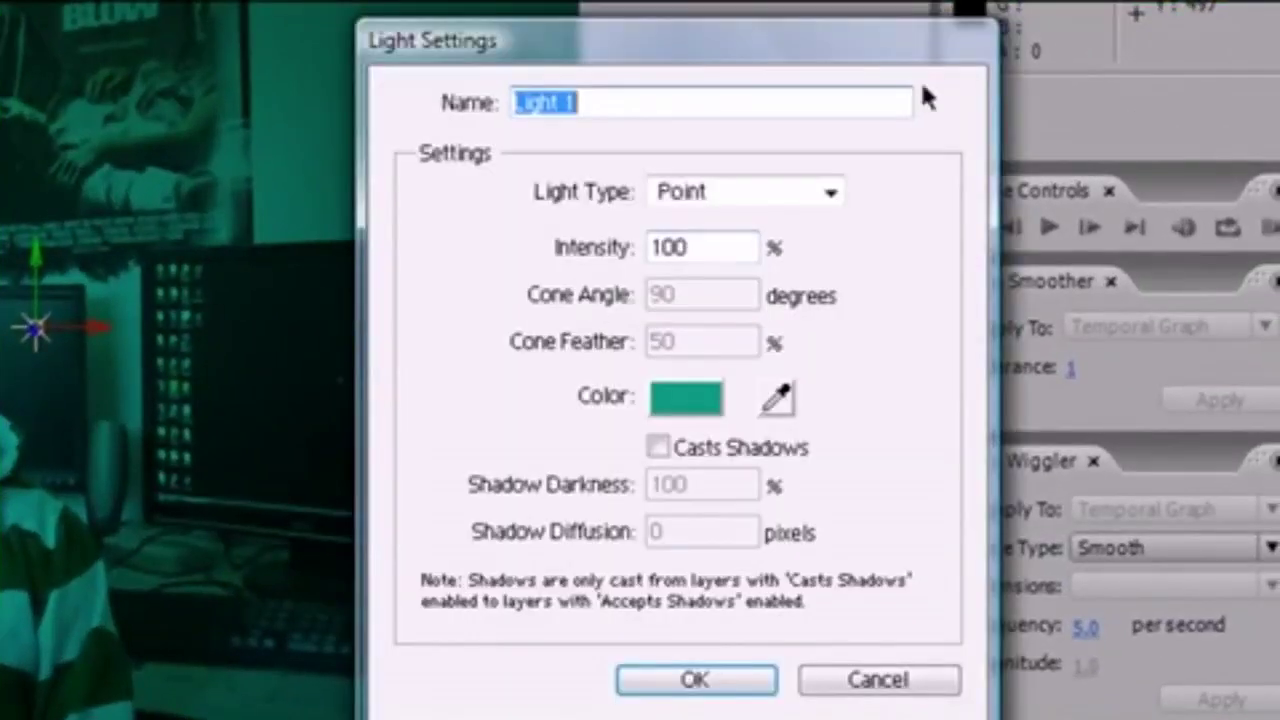
pyautogui.click(829, 191)
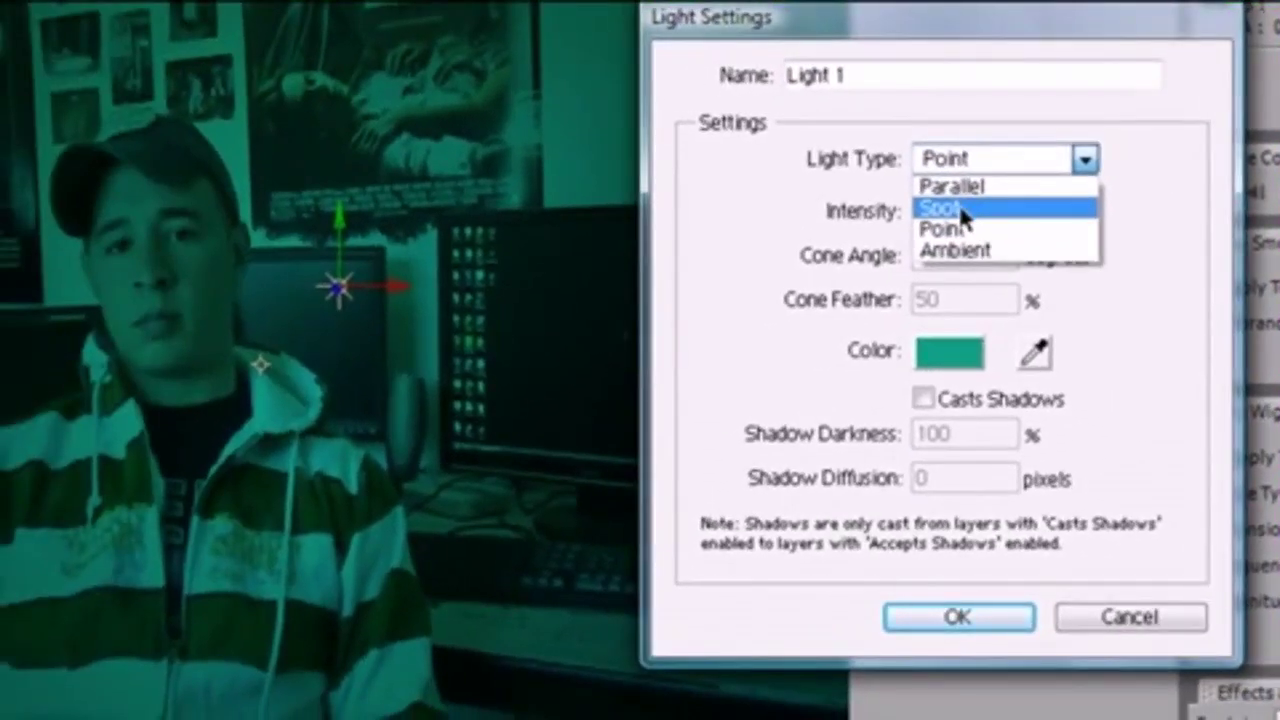
pyautogui.click(962, 218)
pyautogui.click(915, 620)
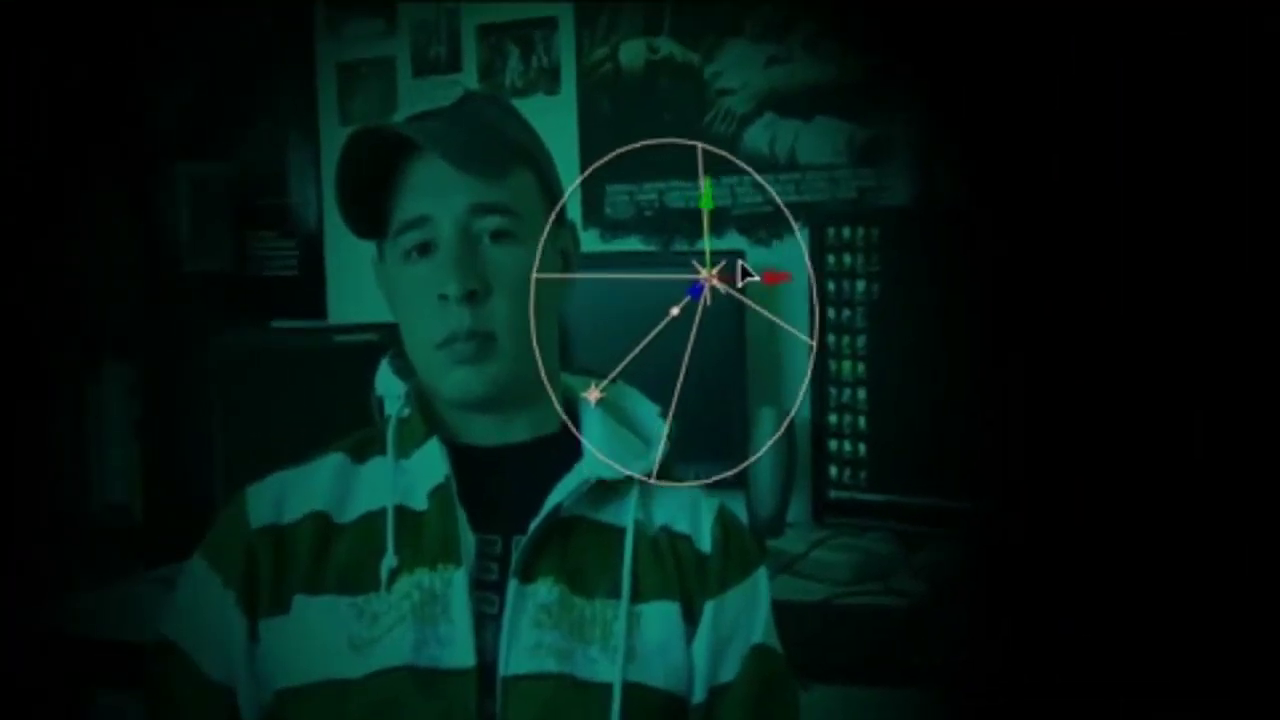
# Step: Move the spot light toward the upper right of the frame, to a position of about 571.5, 120.8, -300
pyautogui.moveTo(366, 292); pyautogui.dragTo(580, 192)
pyautogui.moveTo(1045, 140); pyautogui.dragTo(1198, 58)
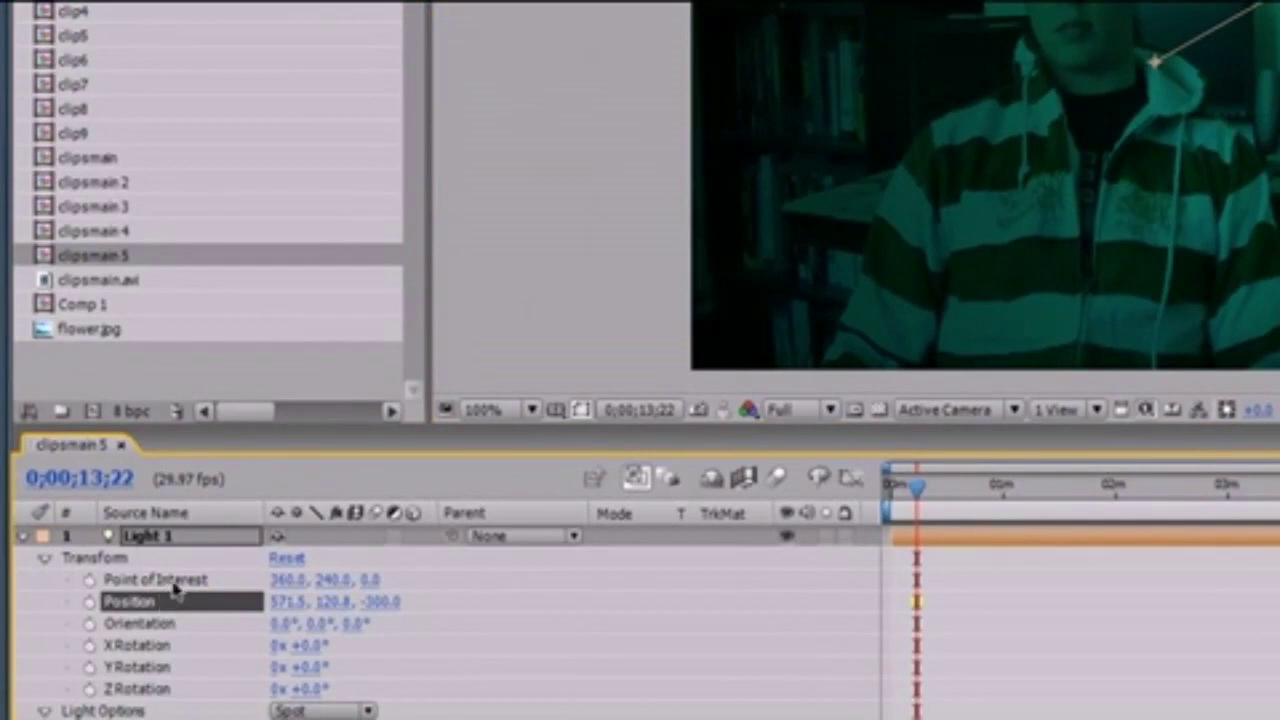
pyautogui.click(155, 581)
pyautogui.click(160, 601)
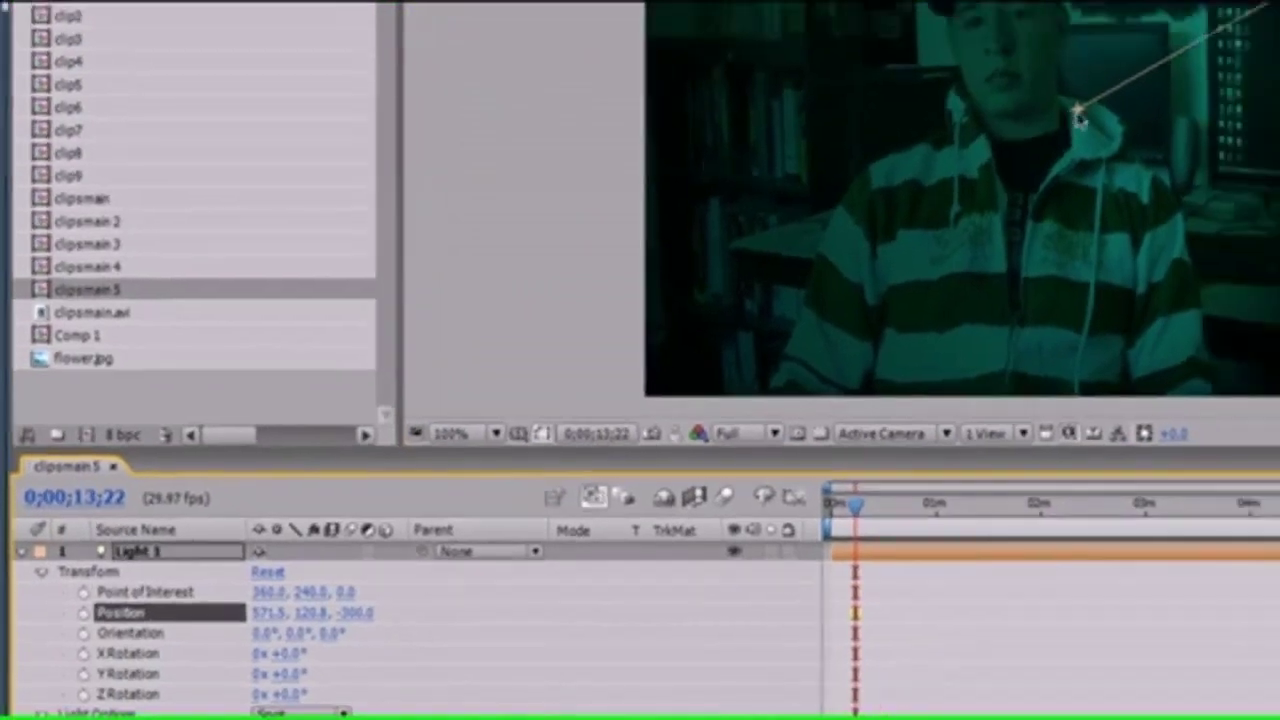
# Step: Aim the light's point of interest at about 281, 265, 0 and shift its position to about 594, 117, -300
pyautogui.moveTo(1078, 118); pyautogui.dragTo(1227, 236)
pyautogui.moveTo(980, 330); pyautogui.dragTo(790, 262)
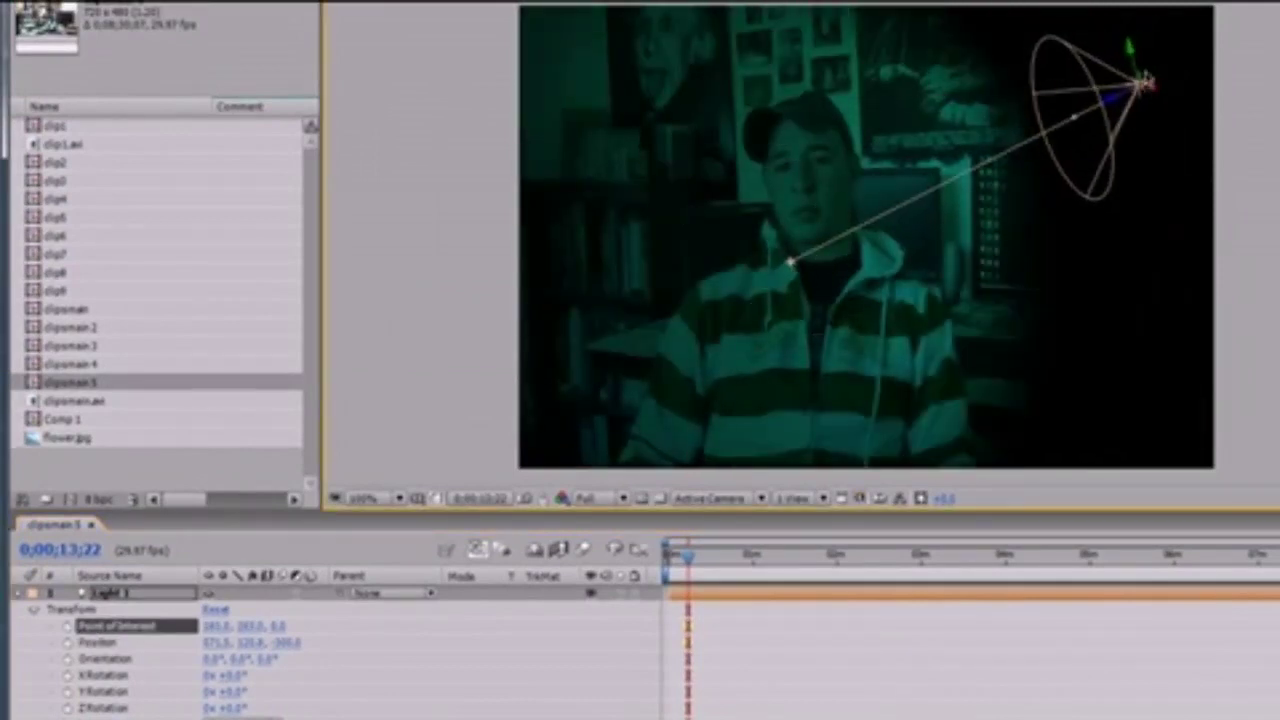
pyautogui.moveTo(1147, 82)
pyautogui.mouseDown()
pyautogui.moveTo(1136, 120)
pyautogui.moveTo(875, 275)
pyautogui.moveTo(922, 325)
pyautogui.moveTo(961, 183)
pyautogui.moveTo(1214, 126)
pyautogui.moveTo(1191, 100)
pyautogui.moveTo(1132, 127)
pyautogui.moveTo(1172, 80)
pyautogui.mouseUp()
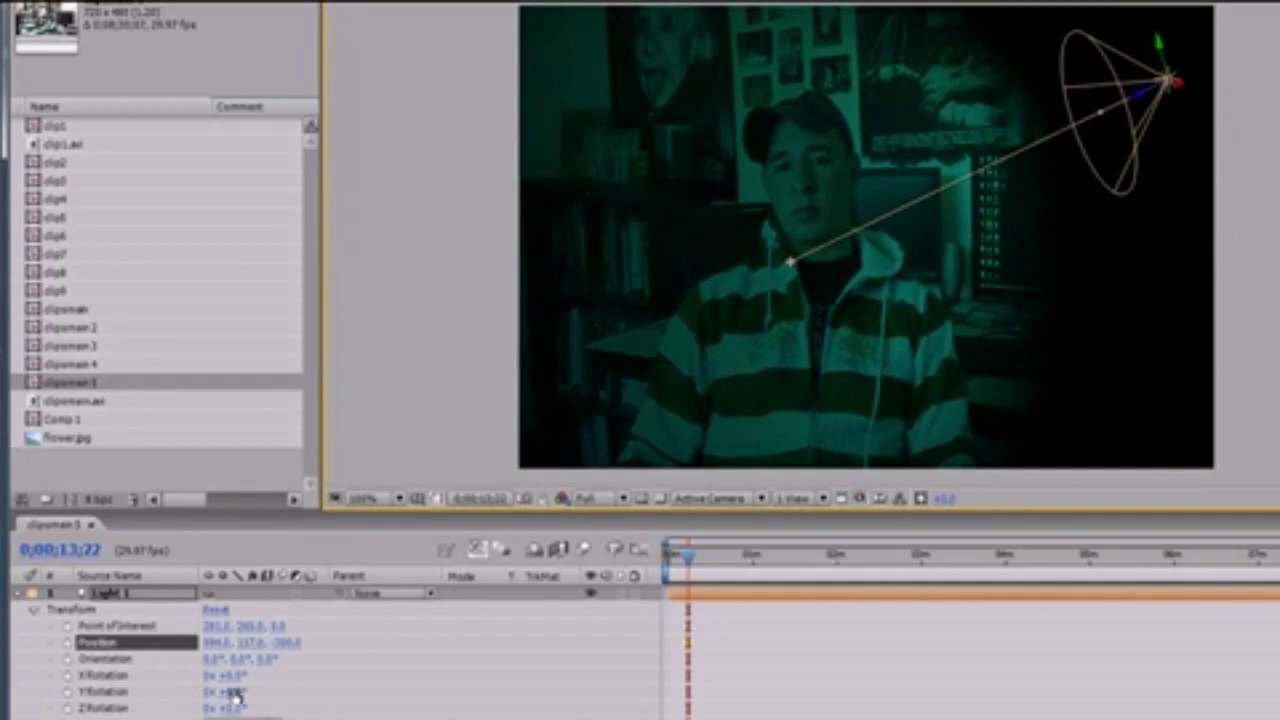
# Step: Try a Y rotation of 44° on the light, turn it back, and collapse its transform properties
pyautogui.moveTo(222, 691); pyautogui.dragTo(274, 682)
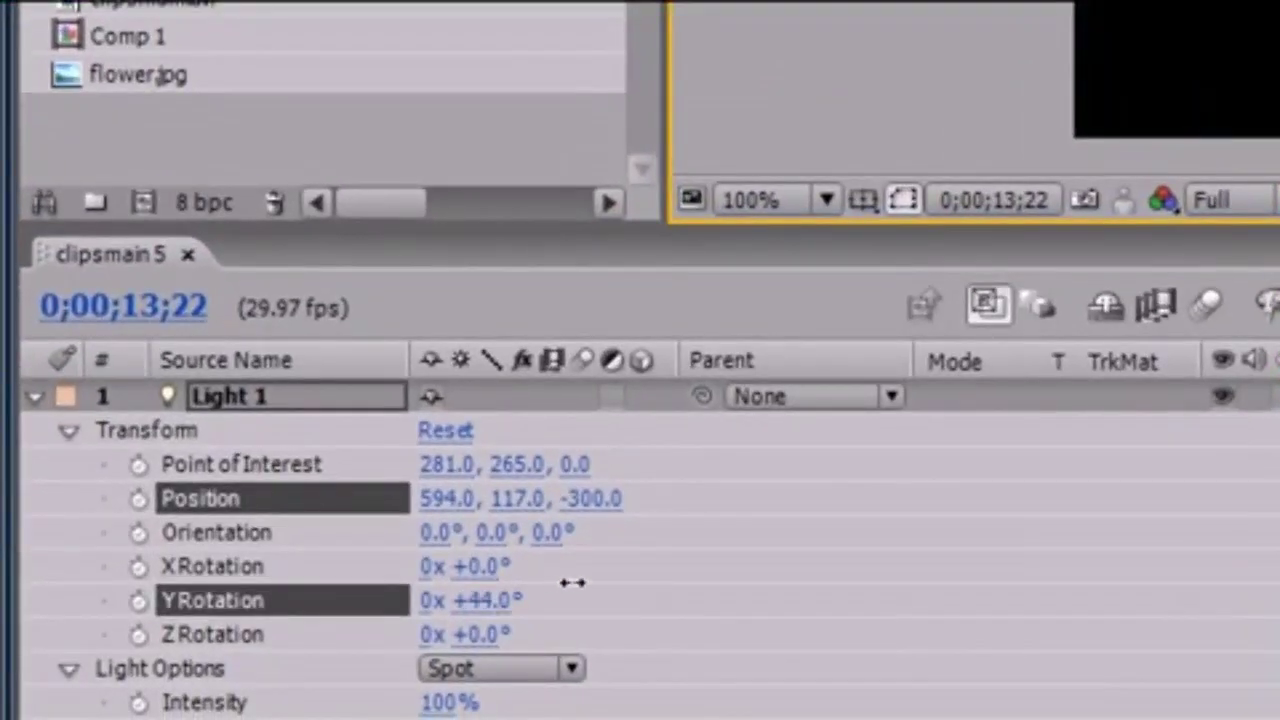
pyautogui.moveTo(572, 582); pyautogui.dragTo(485, 588)
pyautogui.click(270, 598)
pyautogui.click(69, 430)
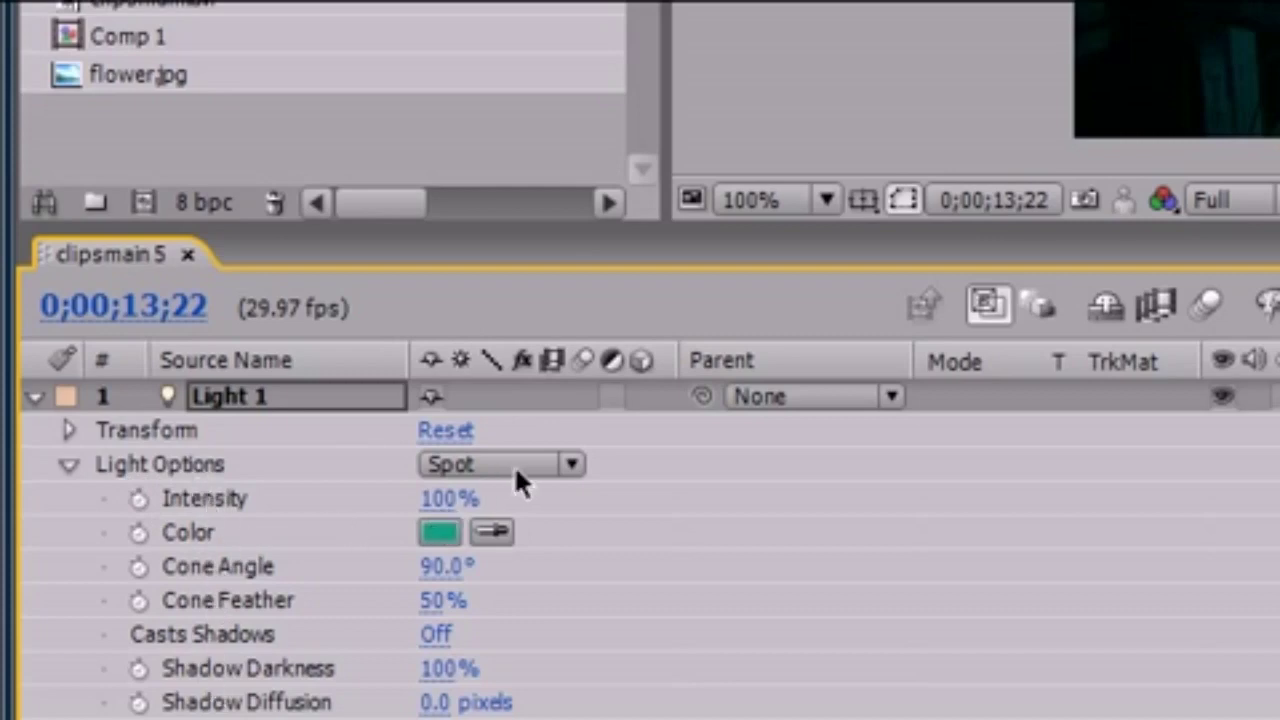
# Step: Review the available light types for Light 1 and try out a different light intensity
pyautogui.click(571, 464)
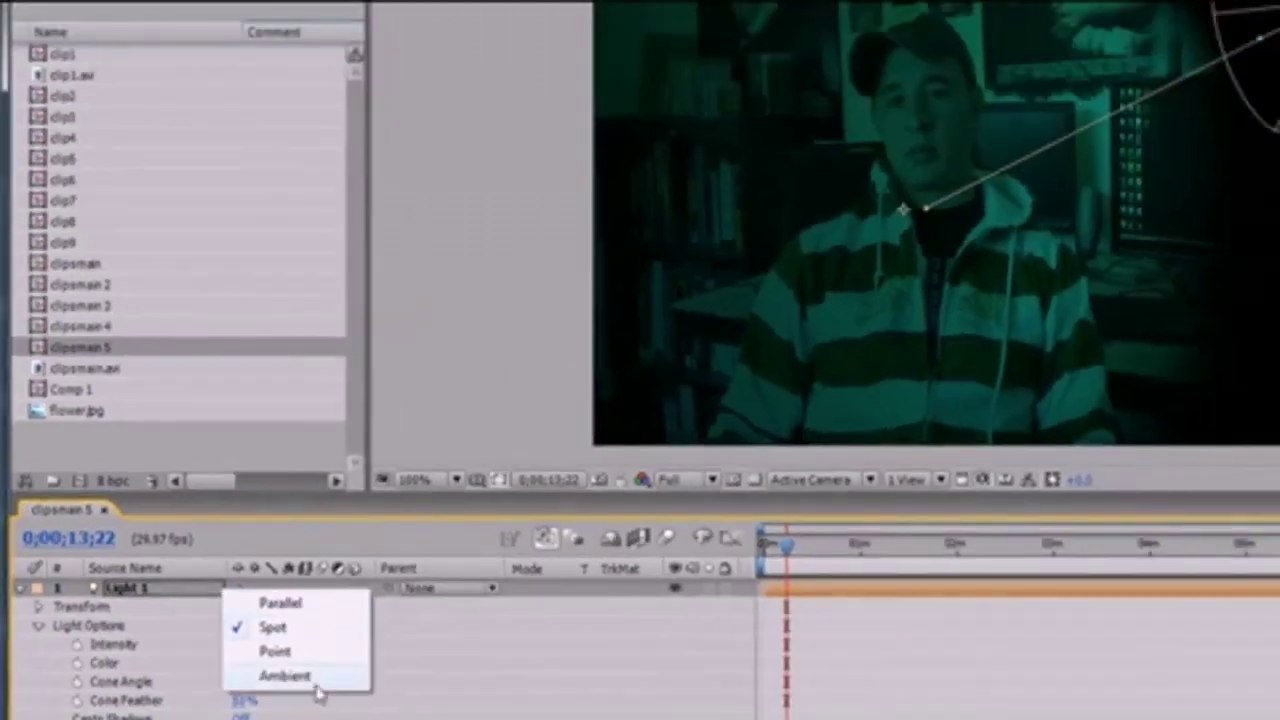
pyautogui.click(392, 631)
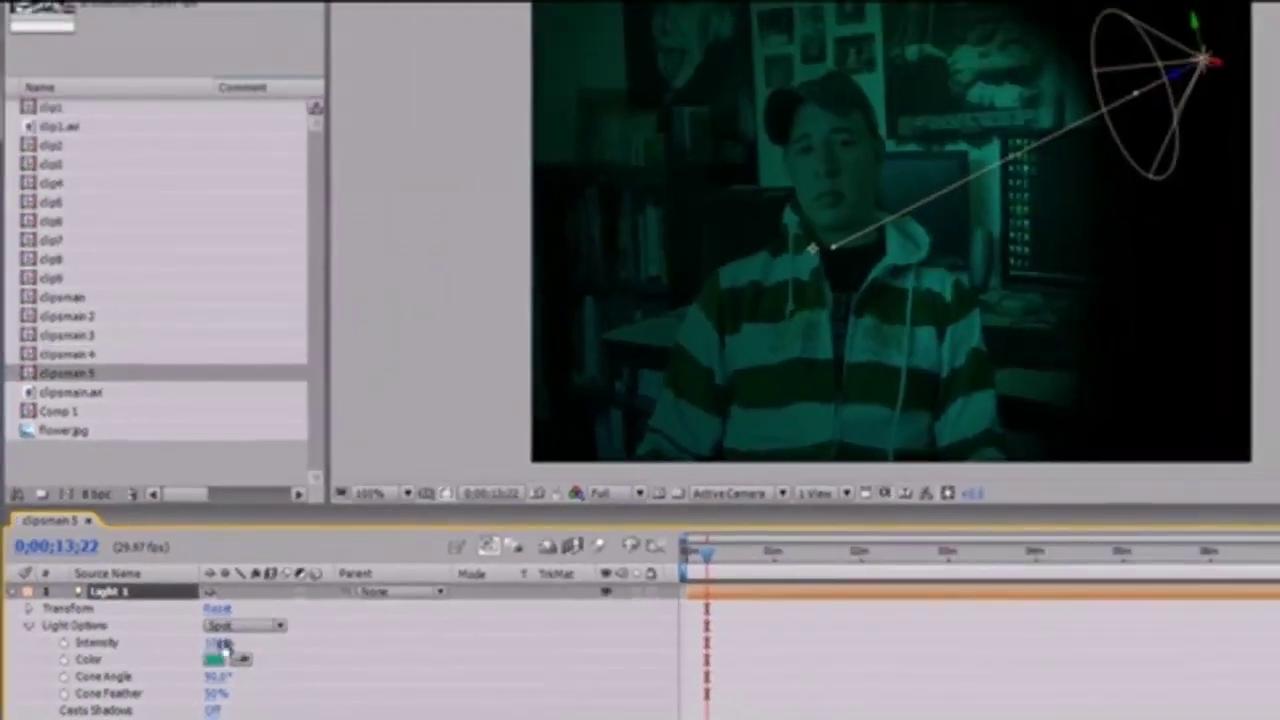
pyautogui.moveTo(218, 648); pyautogui.dragTo(172, 644)
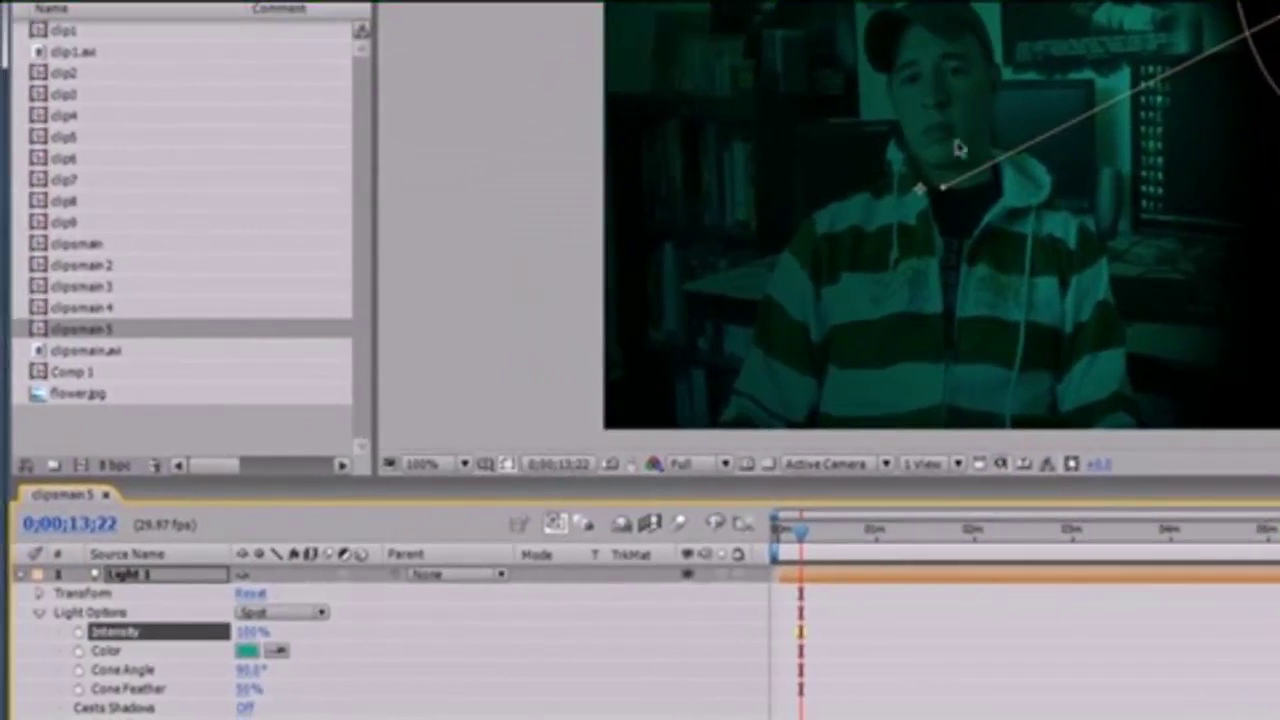
# Step: Change the light's color from teal to a pale yellow with a hue of 52°
pyautogui.click(247, 650)
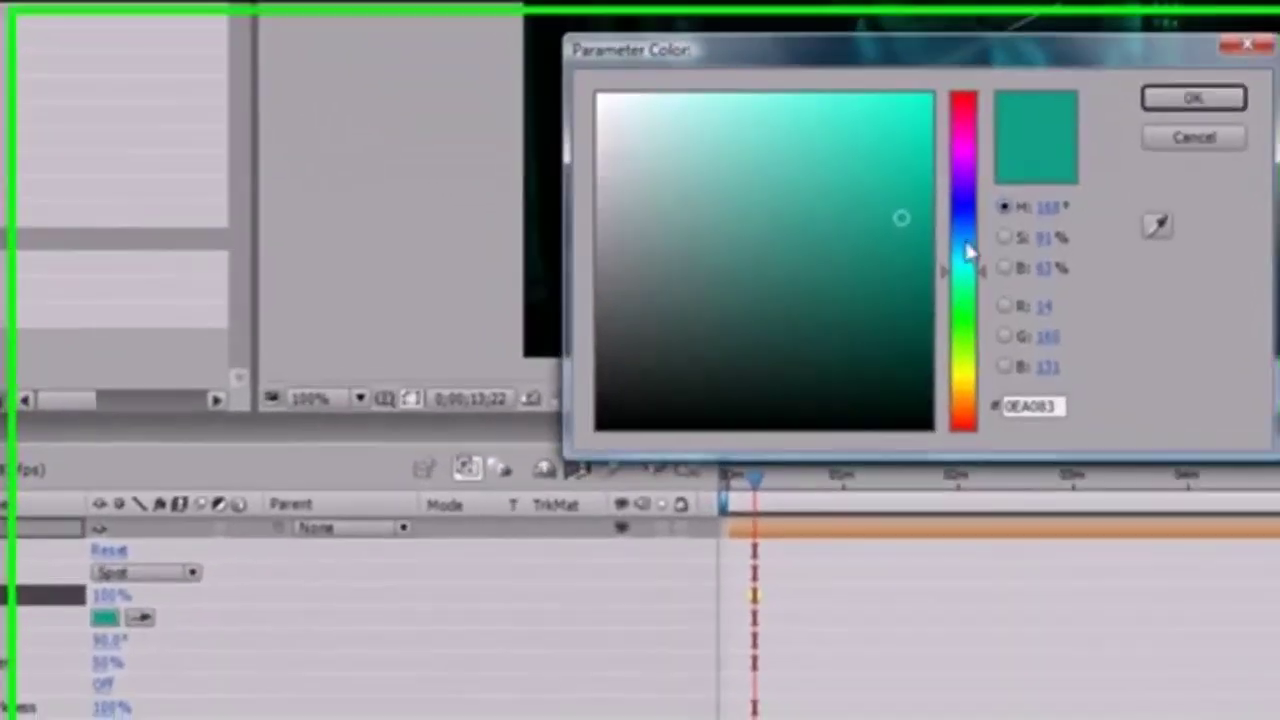
pyautogui.moveTo(946, 288); pyautogui.dragTo(965, 373)
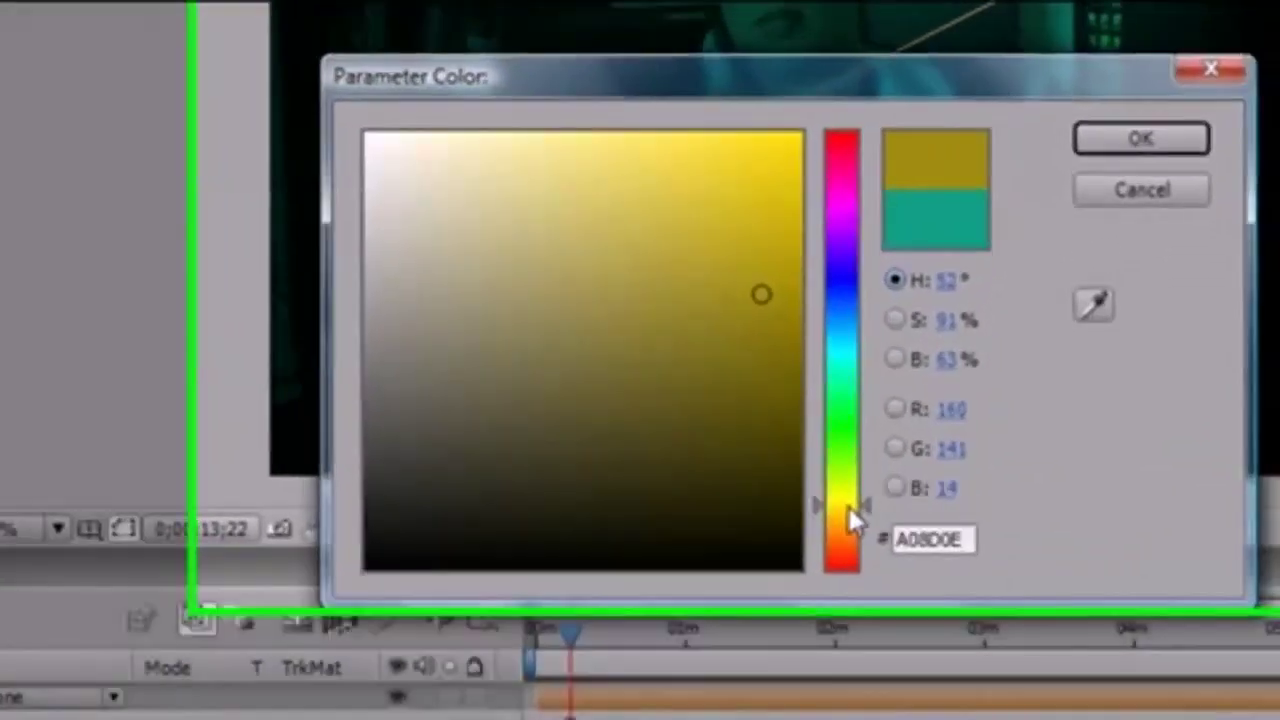
pyautogui.moveTo(673, 210)
pyautogui.mouseDown()
pyautogui.moveTo(638, 181)
pyautogui.moveTo(540, 157)
pyautogui.mouseUp()
pyautogui.moveTo(396, 201); pyautogui.dragTo(403, 203)
pyautogui.click(1100, 180)
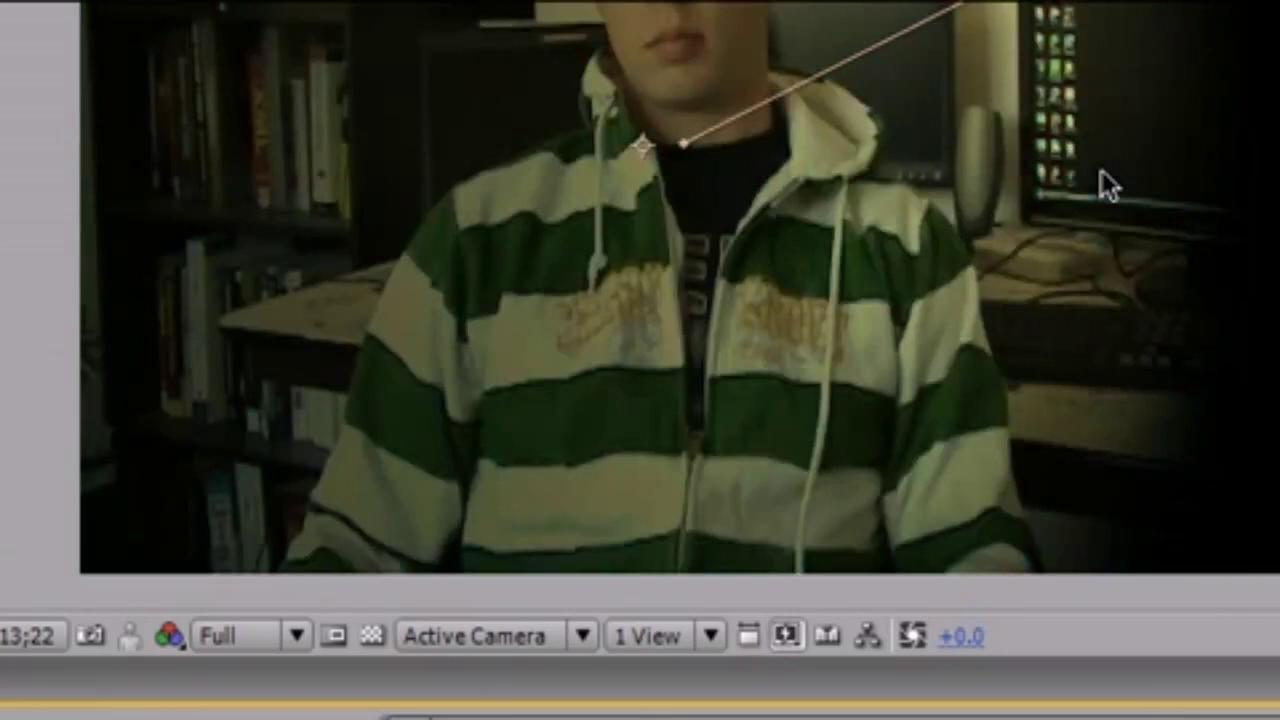
# Step: Raise the light's intensity to 154% and change its color to a more saturated yellow
pyautogui.keyDown('shift'); pyautogui.click(160, 652); pyautogui.keyUp('shift')
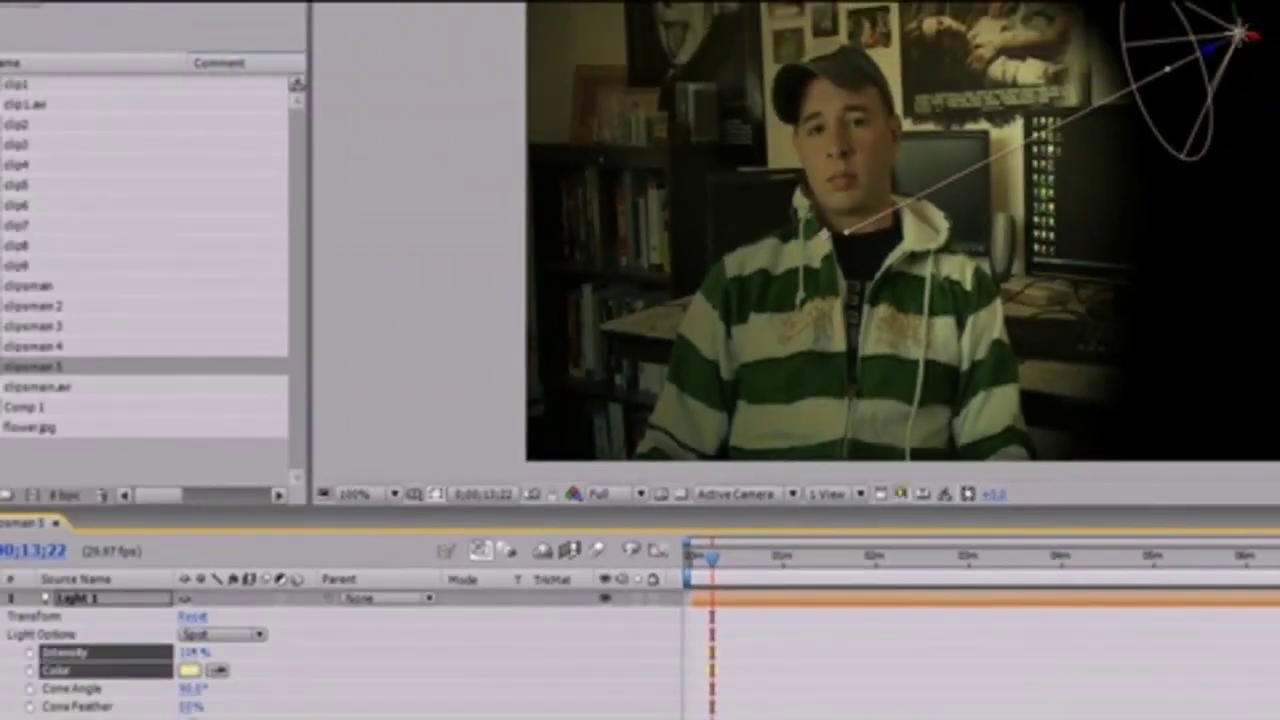
pyautogui.moveTo(218, 651); pyautogui.dragTo(246, 651)
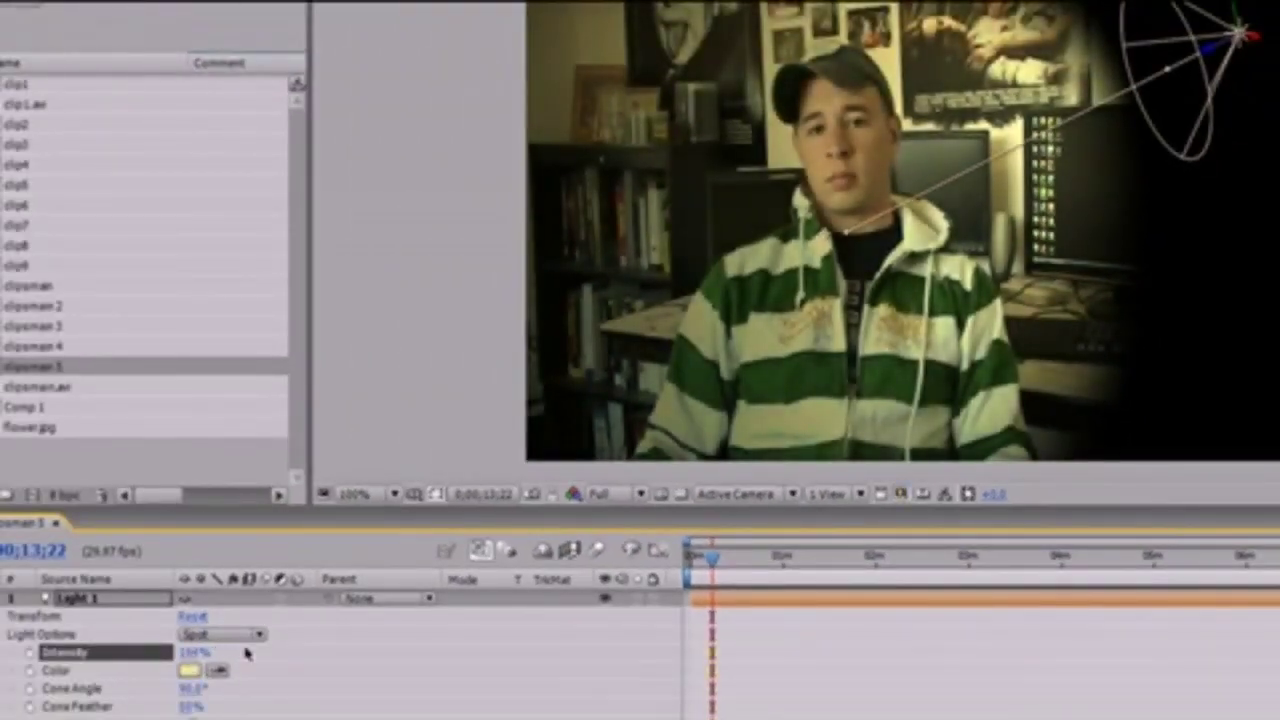
pyautogui.click(190, 672)
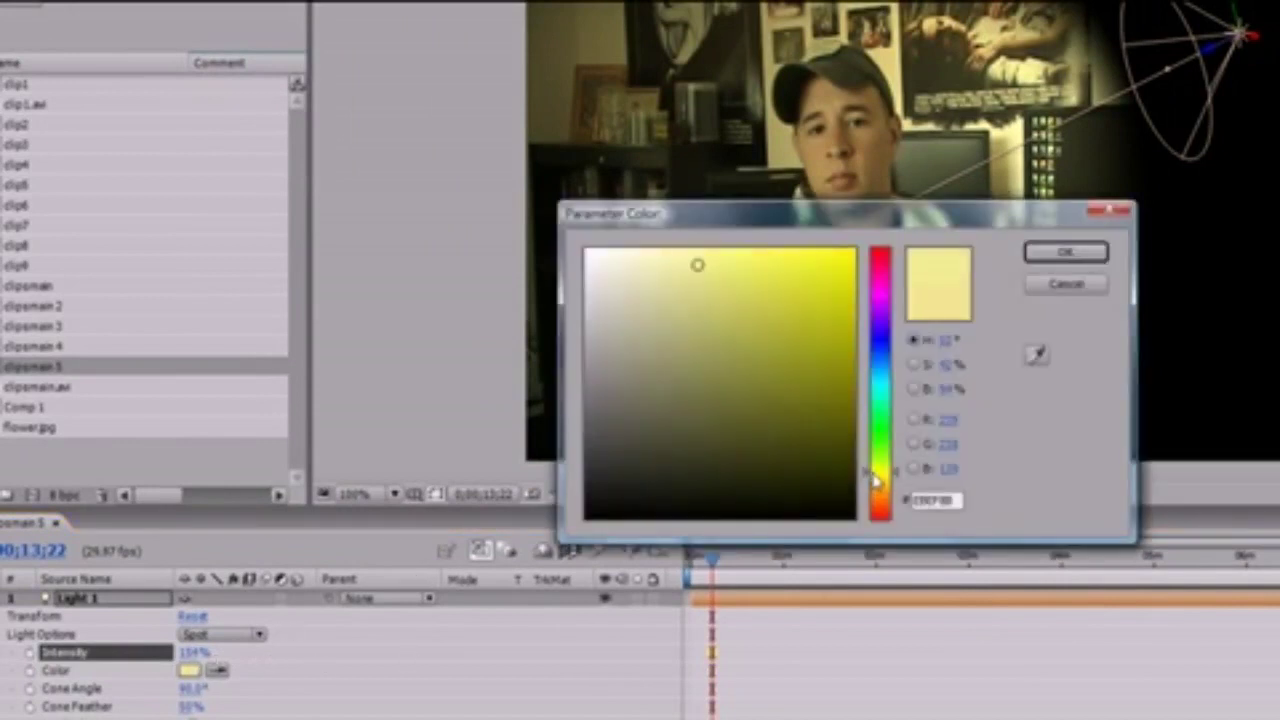
pyautogui.click(770, 279)
pyautogui.moveTo(770, 279); pyautogui.dragTo(769, 263)
pyautogui.click(1064, 252)
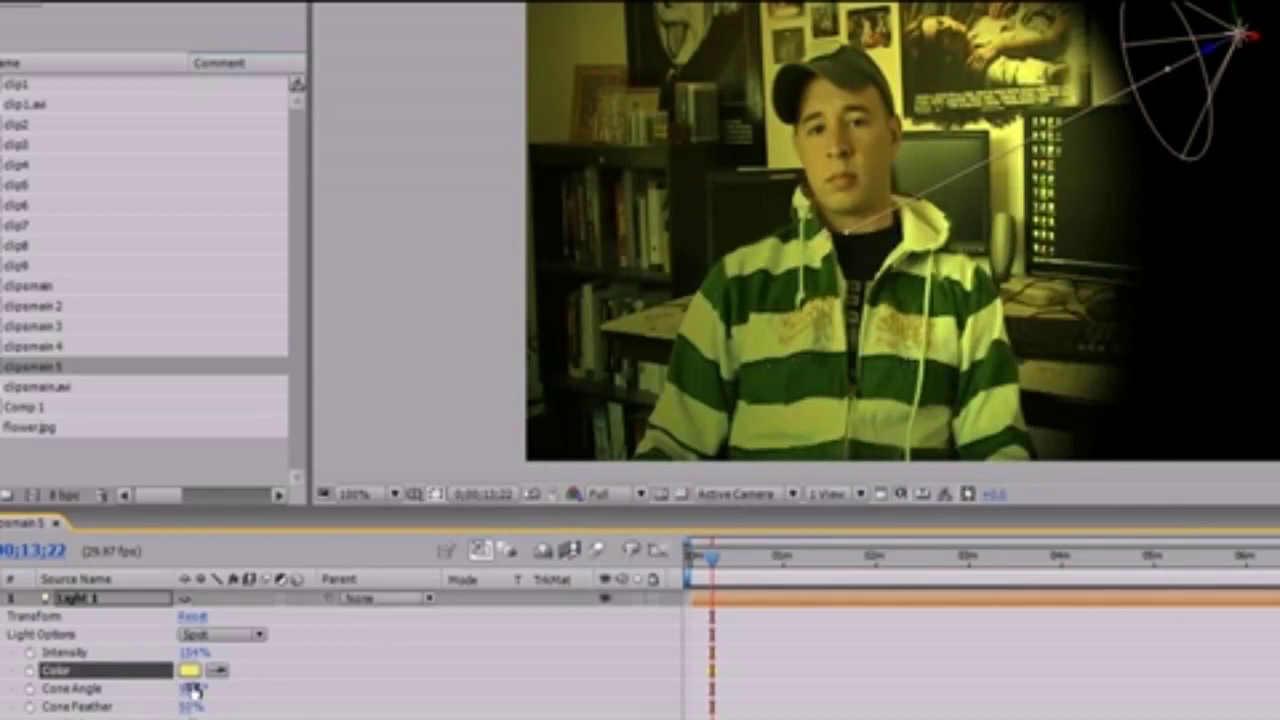
# Step: Set the spot light's cone angle to 78° and its cone feather to 100%
pyautogui.moveTo(193, 690)
pyautogui.mouseDown()
pyautogui.moveTo(234, 677)
pyautogui.moveTo(190, 700)
pyautogui.mouseUp()
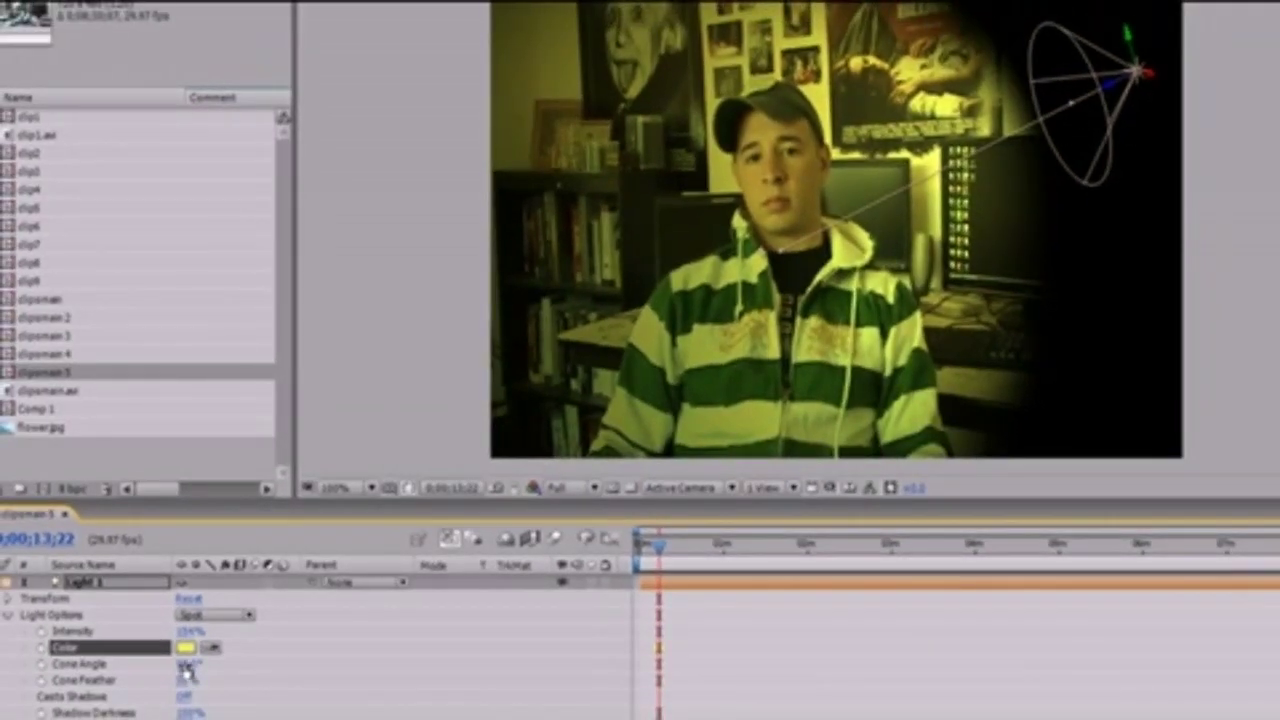
pyautogui.moveTo(187, 663)
pyautogui.mouseDown()
pyautogui.moveTo(214, 663)
pyautogui.moveTo(108, 669)
pyautogui.moveTo(236, 658)
pyautogui.moveTo(141, 648)
pyautogui.moveTo(175, 663)
pyautogui.mouseUp()
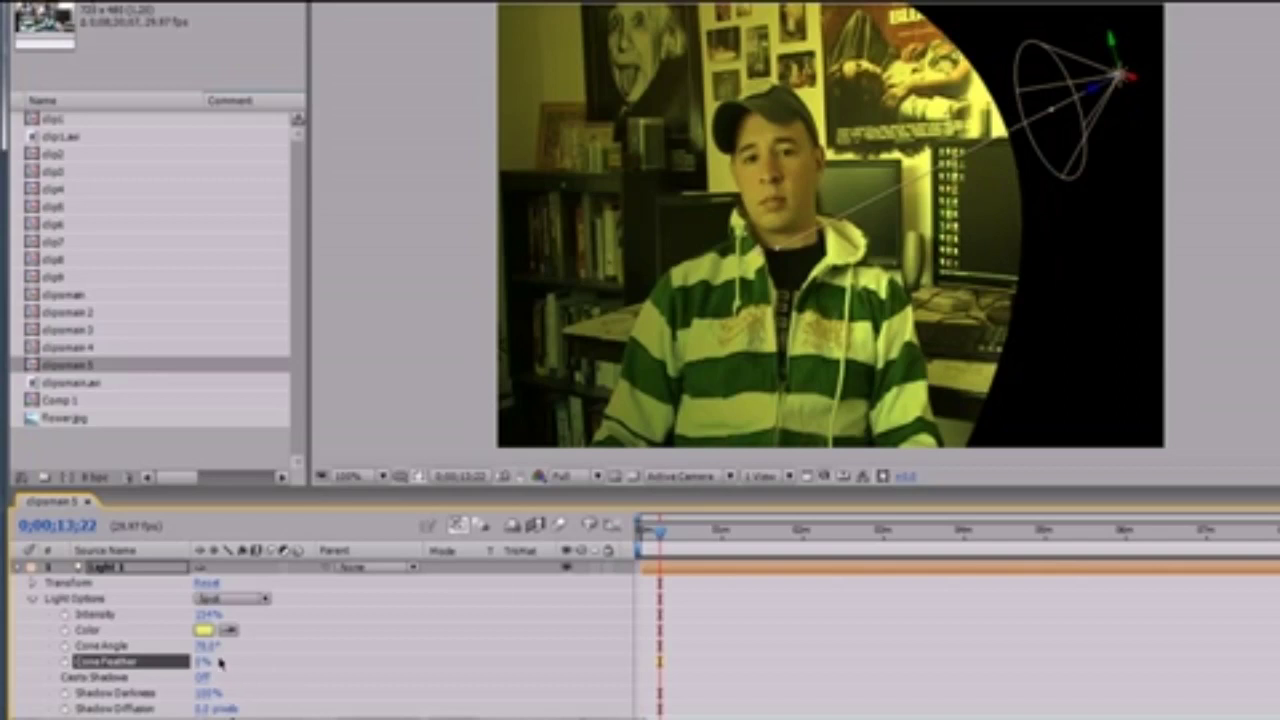
pyautogui.moveTo(205, 662); pyautogui.dragTo(305, 657)
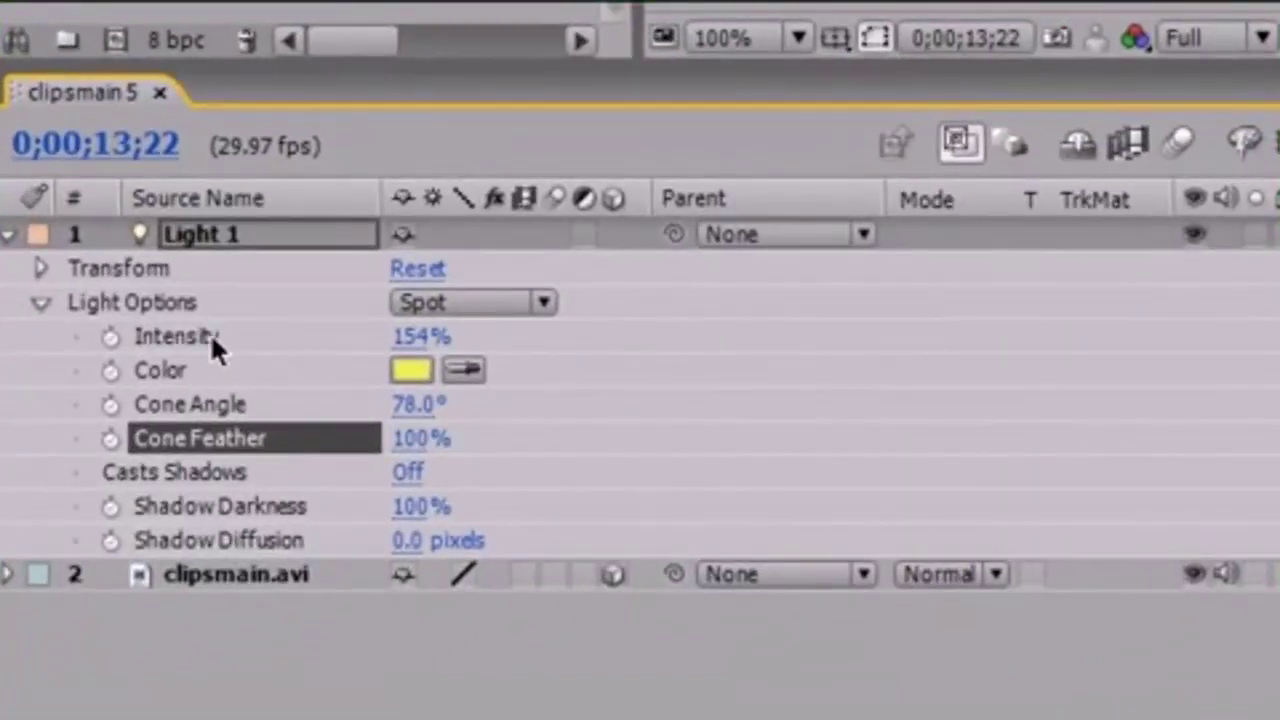
# Step: Collapse the options of Light 1 and switch off 3D for the clipsmain.avi layer
pyautogui.click(41, 302)
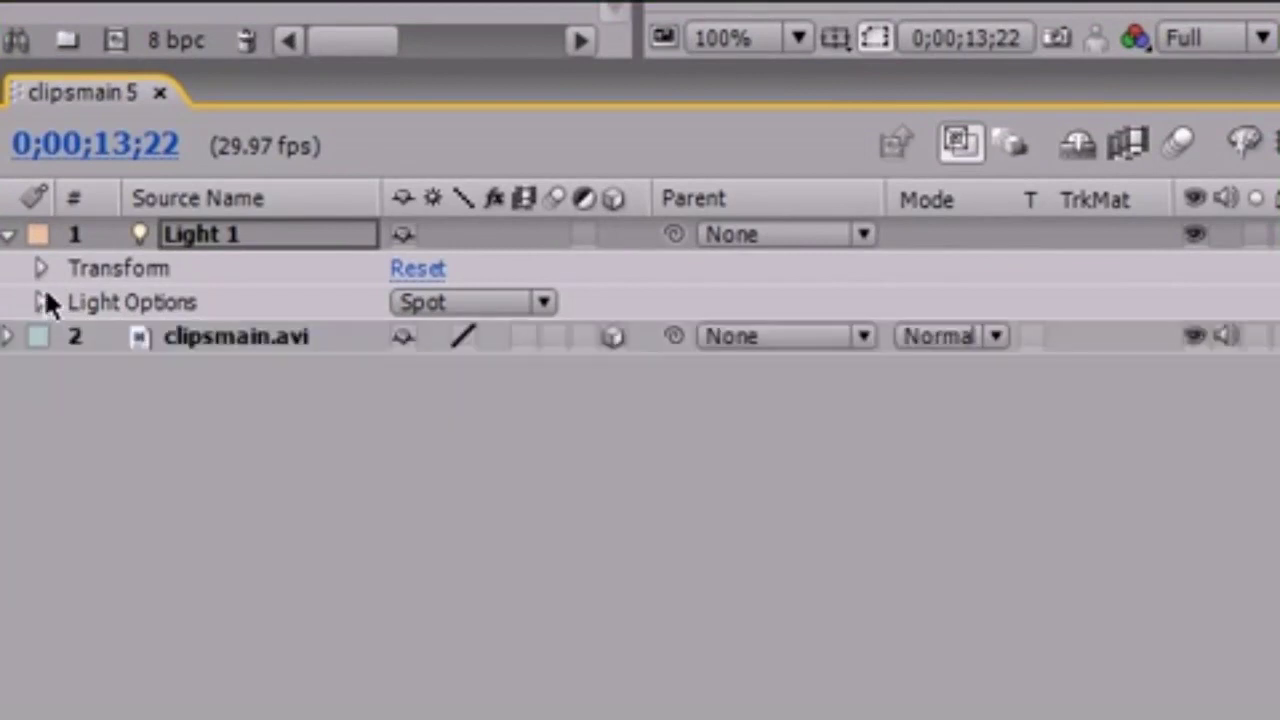
pyautogui.click(9, 238)
pyautogui.click(9, 238)
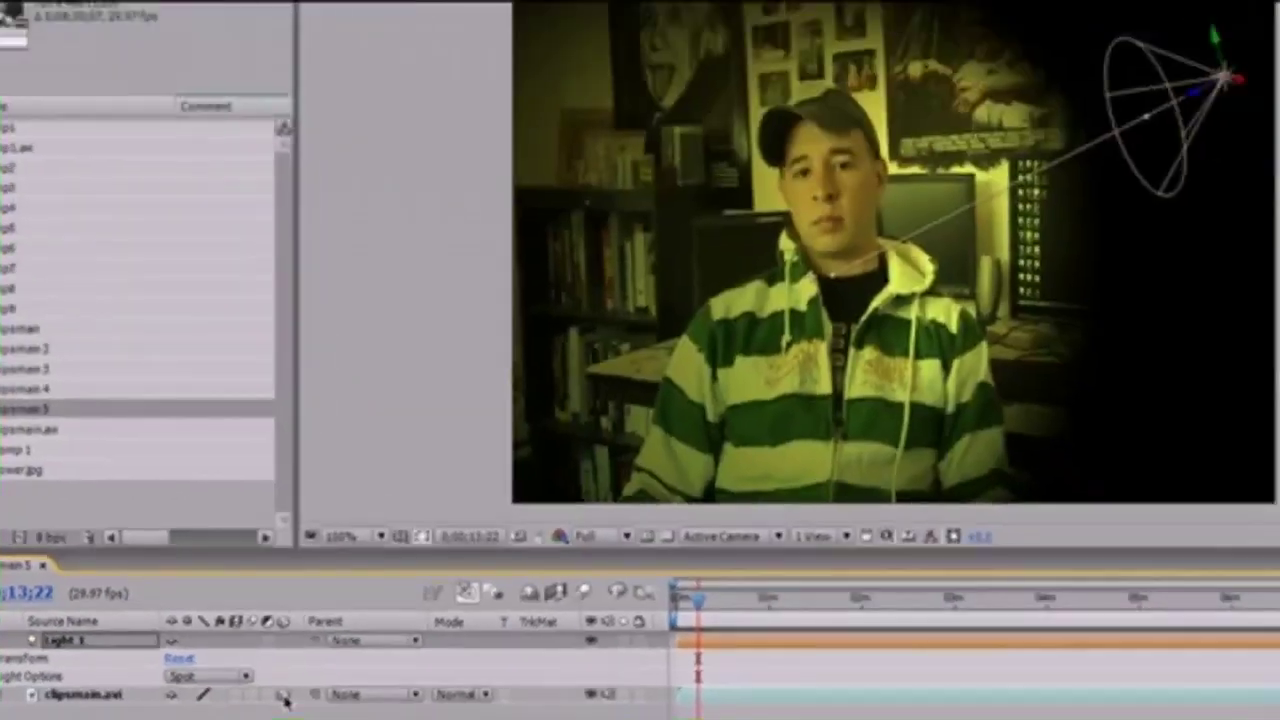
pyautogui.click(614, 335)
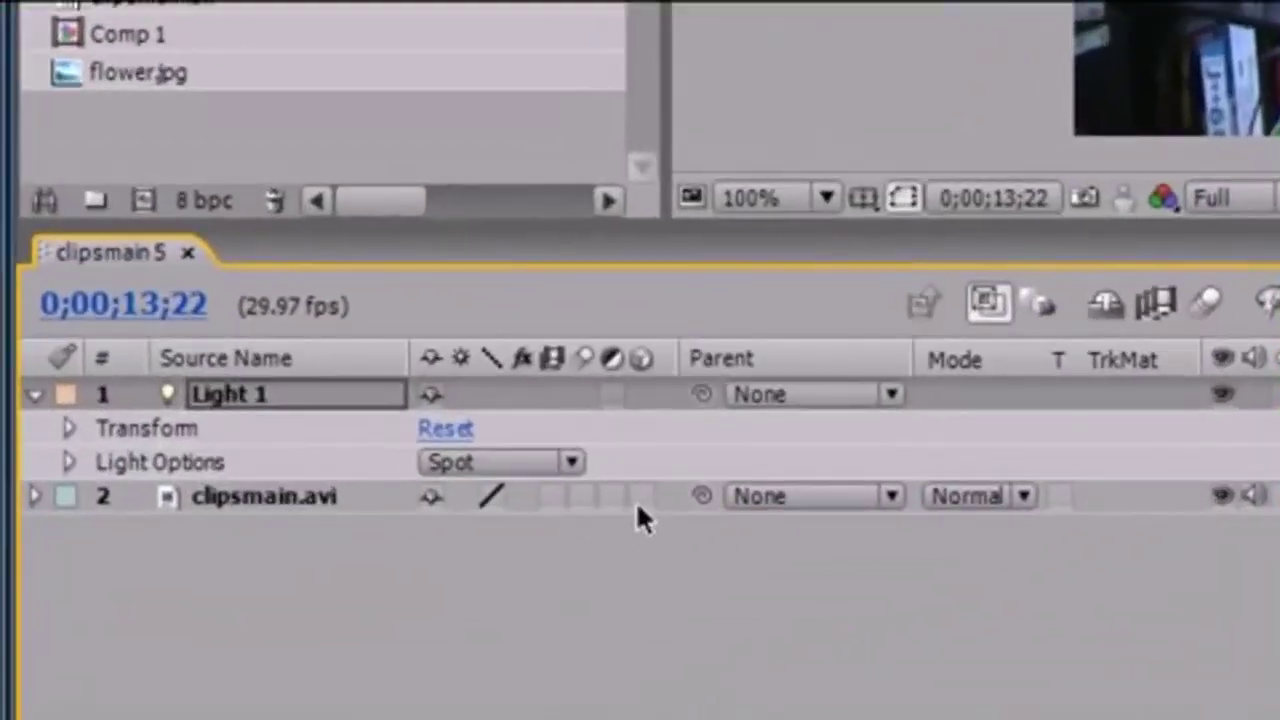
# Step: Switch 3D back on for the clipsmain.avi layer and show the Light Options of Light 1
pyautogui.click(640, 498)
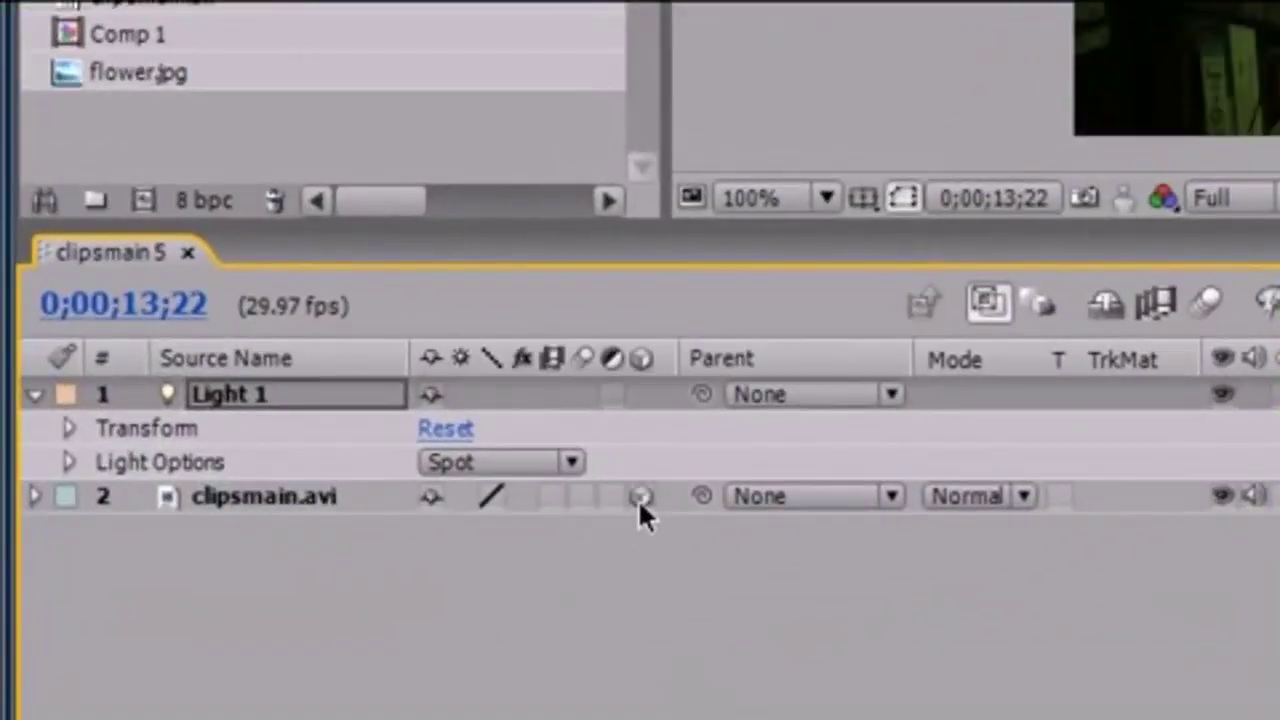
pyautogui.click(68, 463)
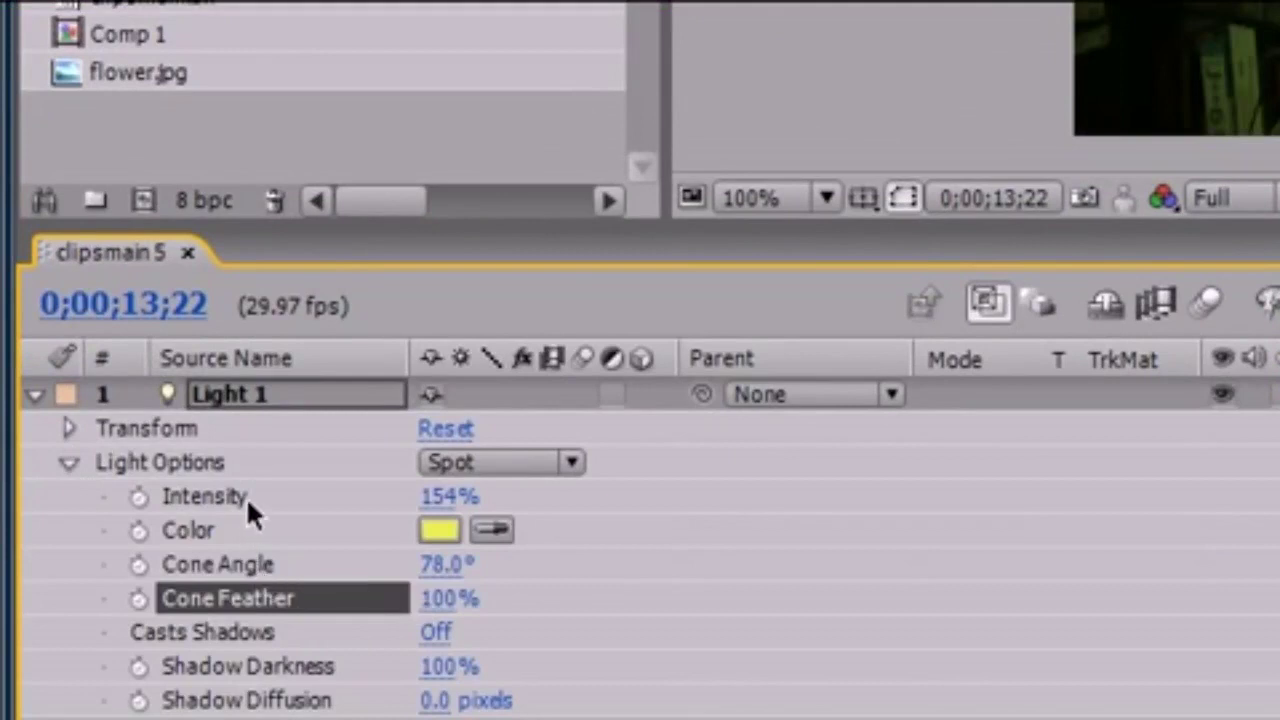
# Step: Increase the Y Rotation of Light 1 and shift the spot light horizontally beyond the right edge of the footage
pyautogui.click(68, 428)
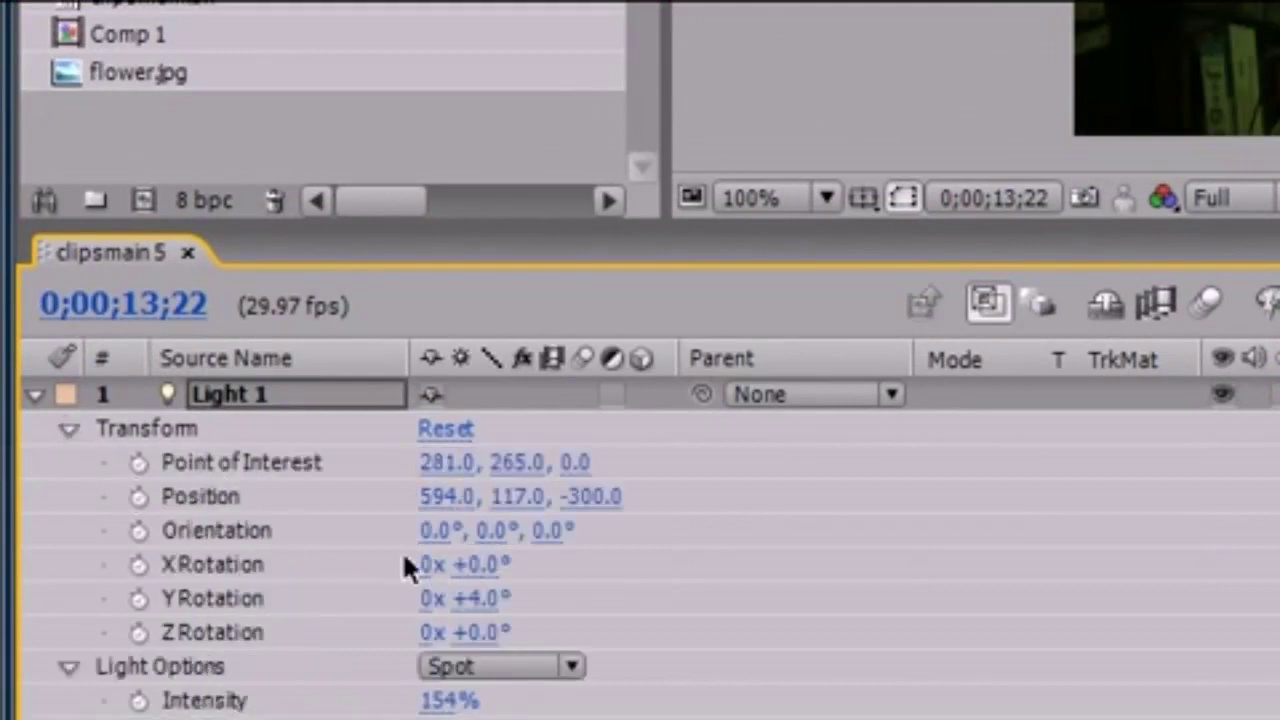
pyautogui.moveTo(480, 598)
pyautogui.mouseDown()
pyautogui.moveTo(543, 591)
pyautogui.moveTo(478, 592)
pyautogui.moveTo(502, 592)
pyautogui.mouseUp()
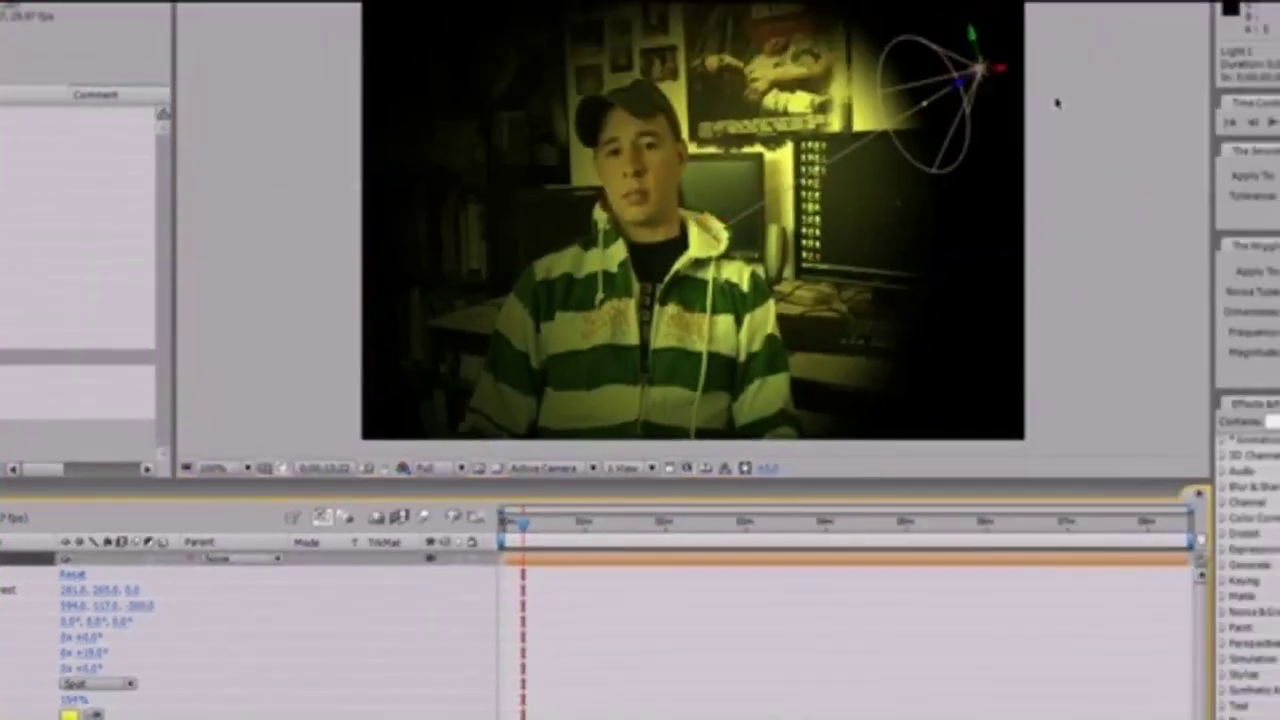
pyautogui.moveTo(998, 60); pyautogui.dragTo(1055, 69)
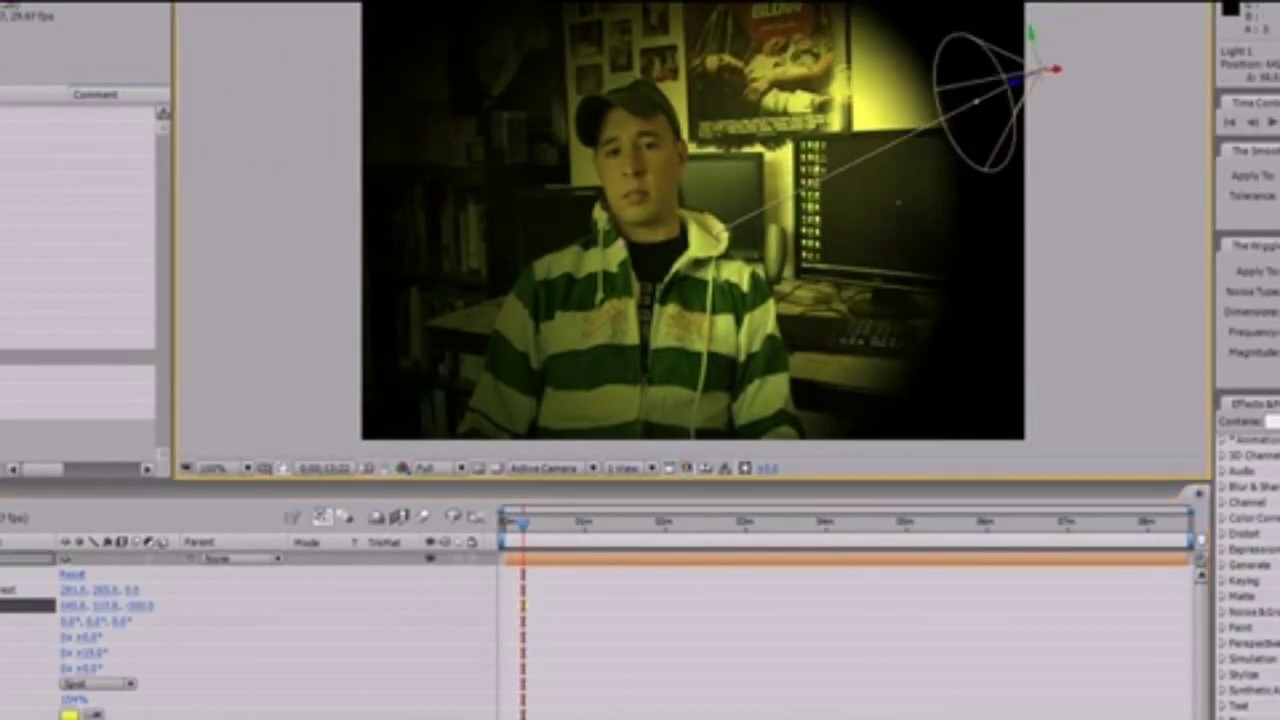
# Step: Pick a new color for Light 1 and accept it
pyautogui.click(68, 714)
pyautogui.moveTo(571, 266); pyautogui.dragTo(509, 266)
pyautogui.click(667, 459)
pyautogui.click(828, 258)
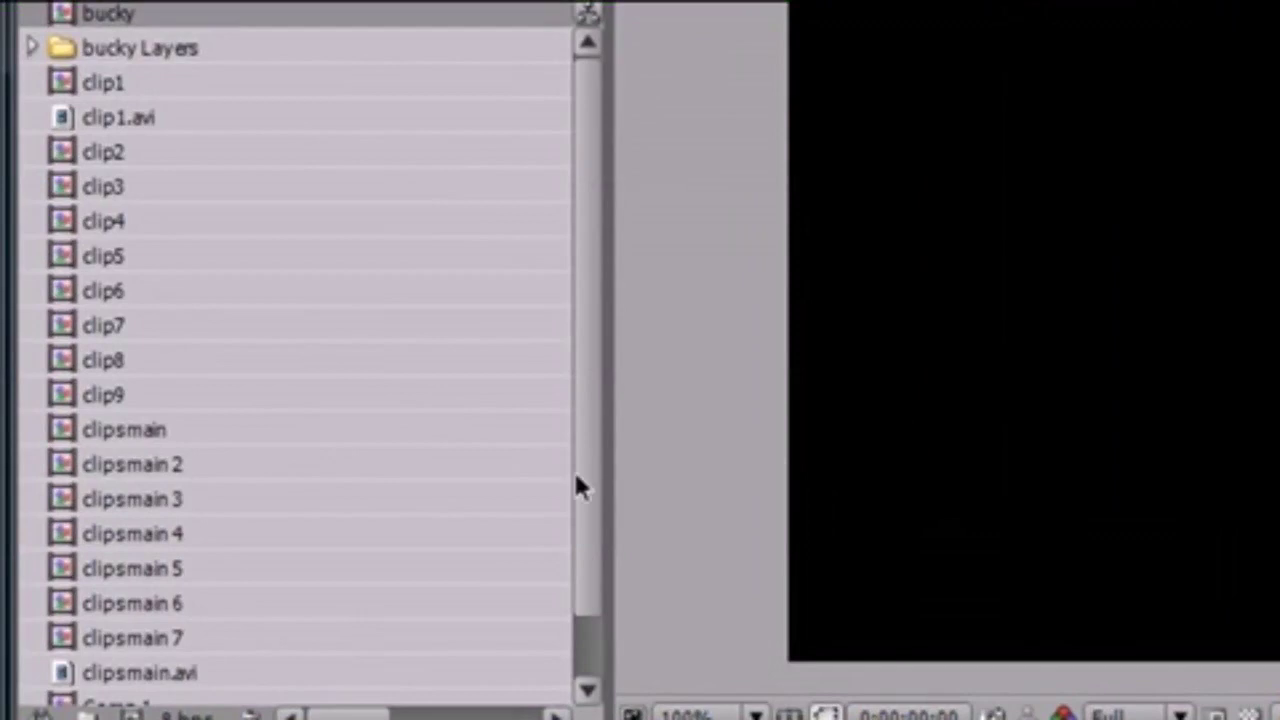
# Step: Create a new composition from the clipsmain.avi footage and close the clipsmain 7 timeline
pyautogui.click(110, 121)
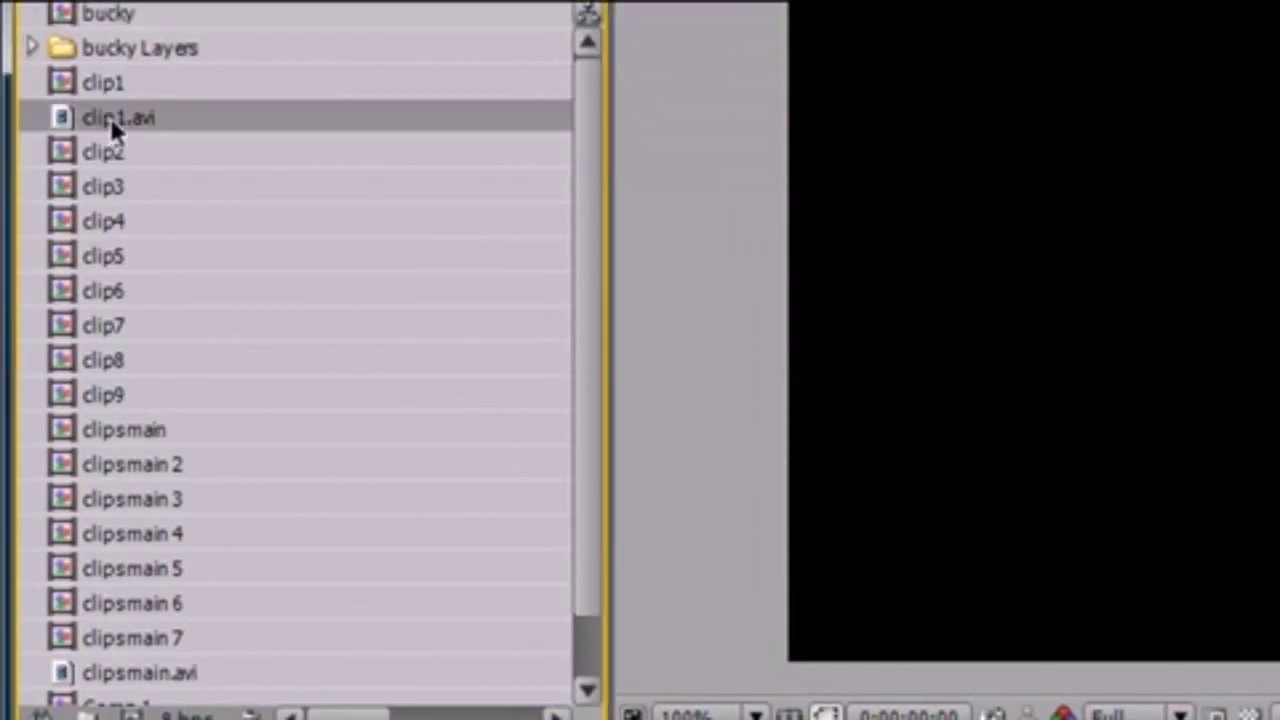
pyautogui.click(158, 671)
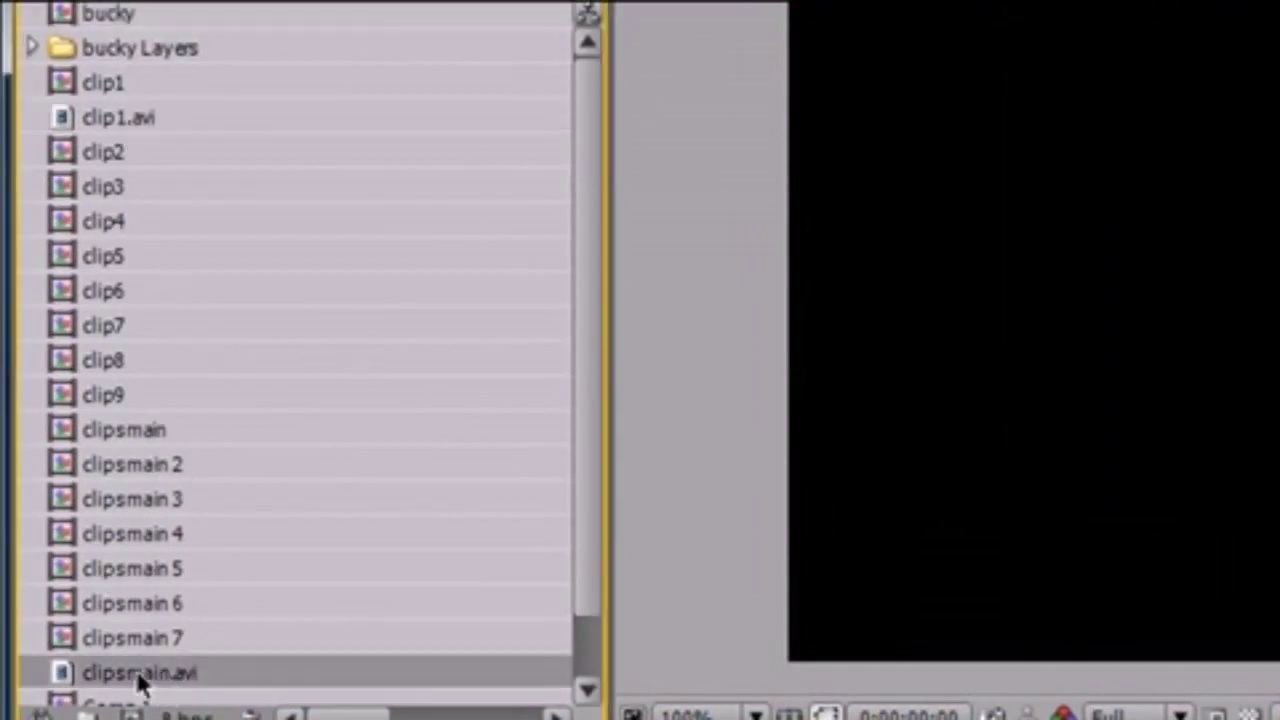
pyautogui.moveTo(145, 685); pyautogui.dragTo(131, 713)
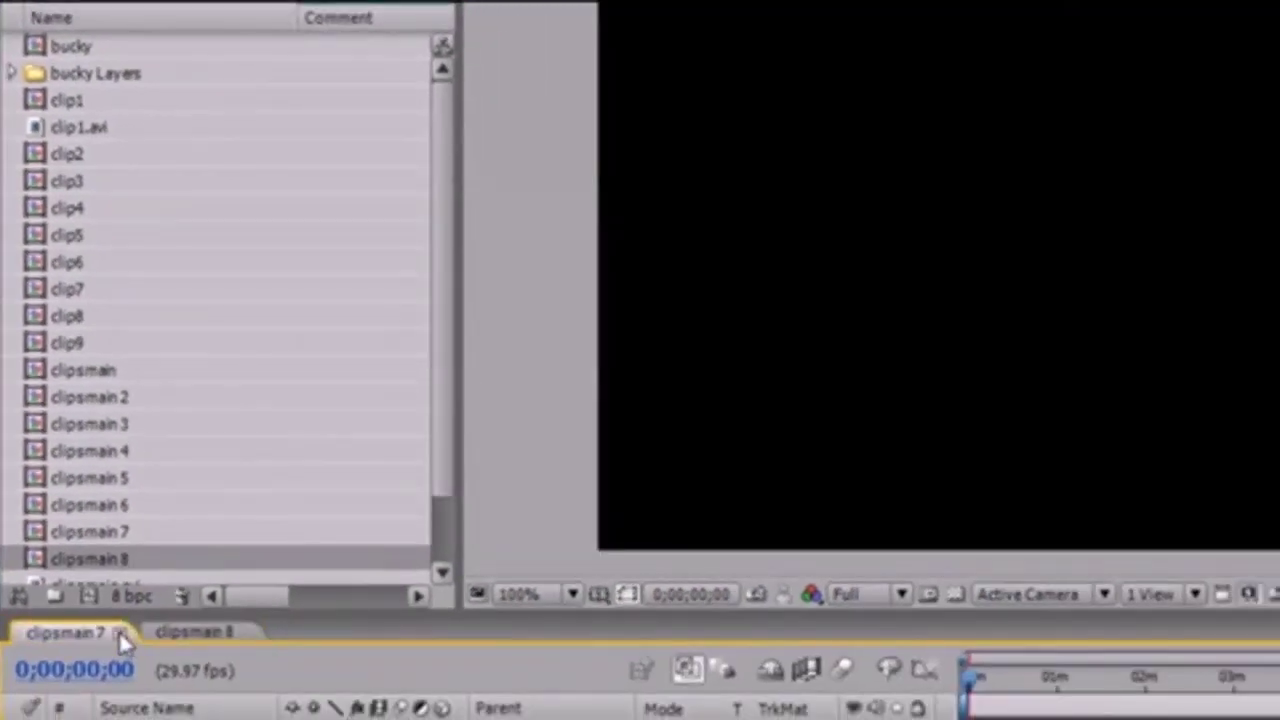
pyautogui.click(119, 633)
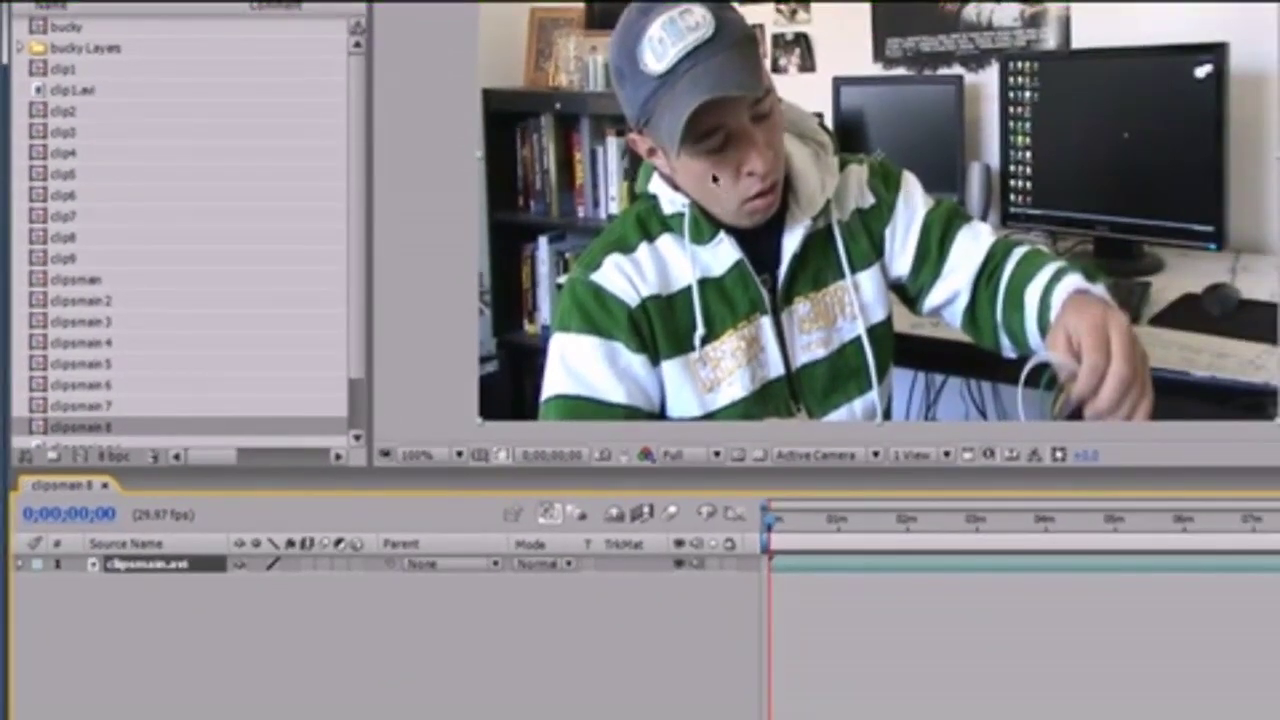
# Step: Set the current time to 0;00;11;16 and add the bucky composition on top of the footage
pyautogui.moveTo(769, 524); pyautogui.dragTo(783, 532)
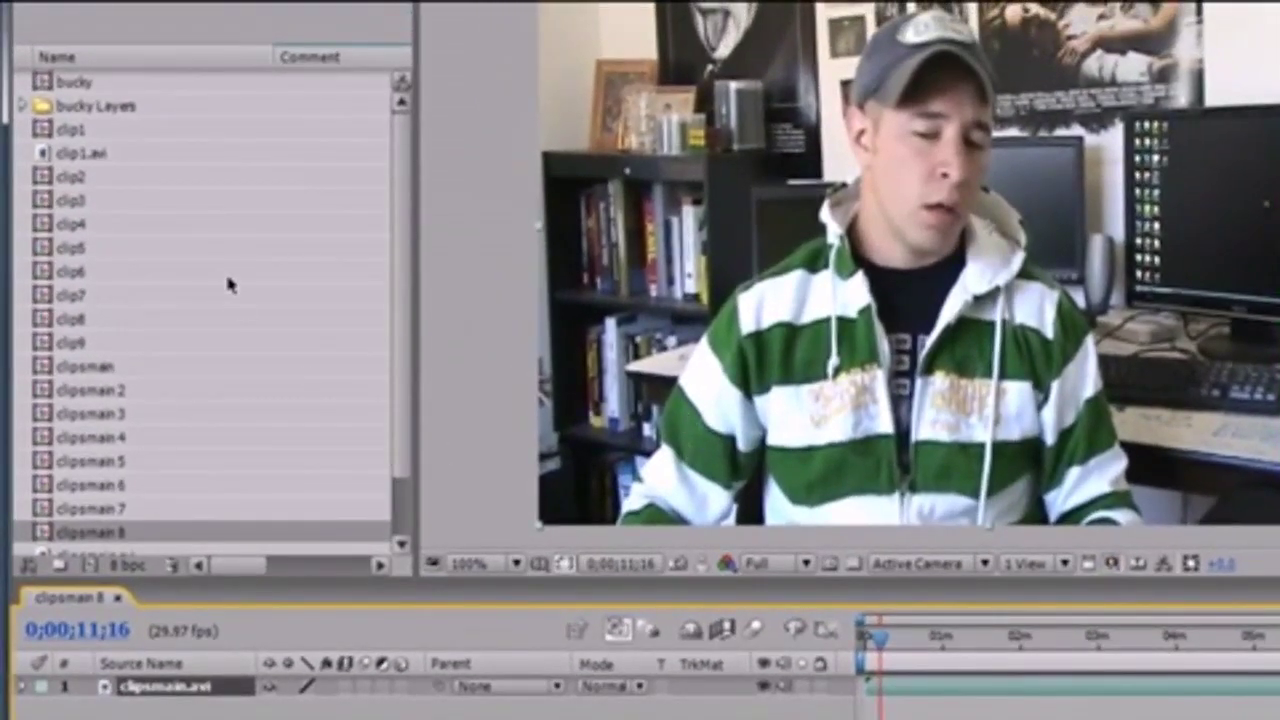
pyautogui.click(400, 340)
pyautogui.moveTo(62, 86); pyautogui.dragTo(164, 119)
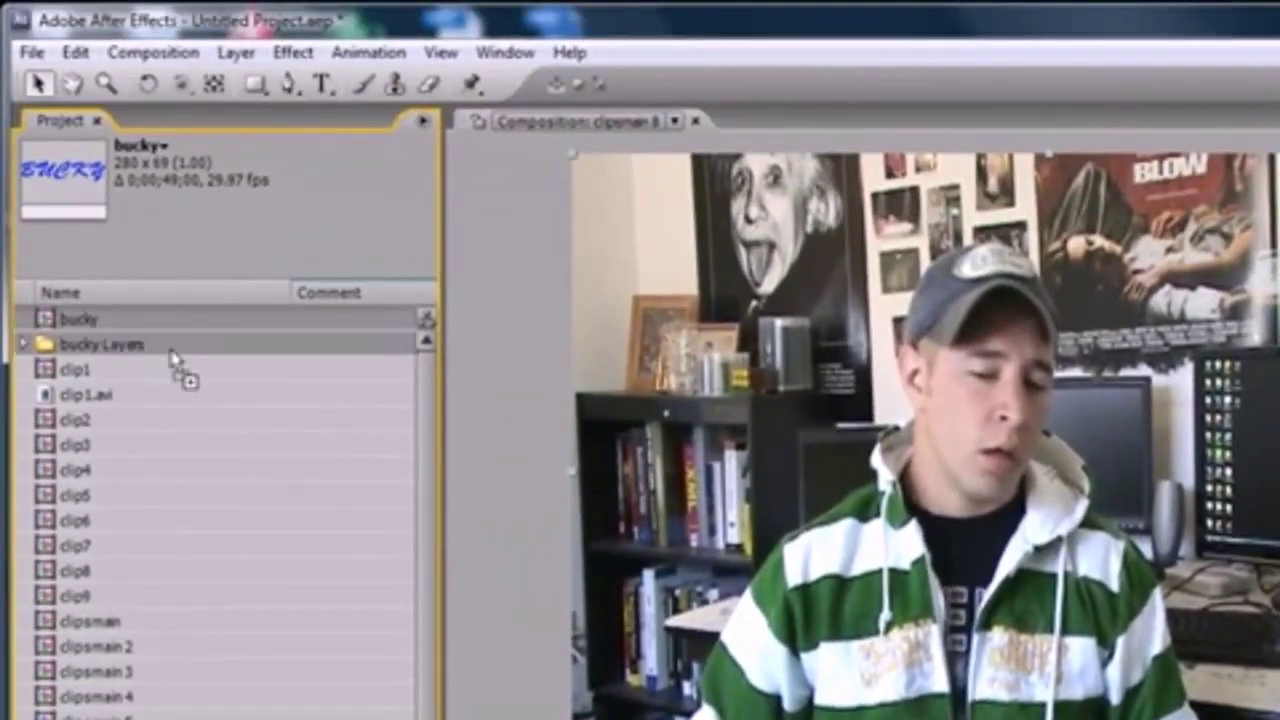
pyautogui.moveTo(172, 355); pyautogui.dragTo(900, 508)
# Step: Enlarge the bucky text layer in the frame and shift it slightly to the right over the person
pyautogui.moveTo(1037, 435); pyautogui.dragTo(1088, 386)
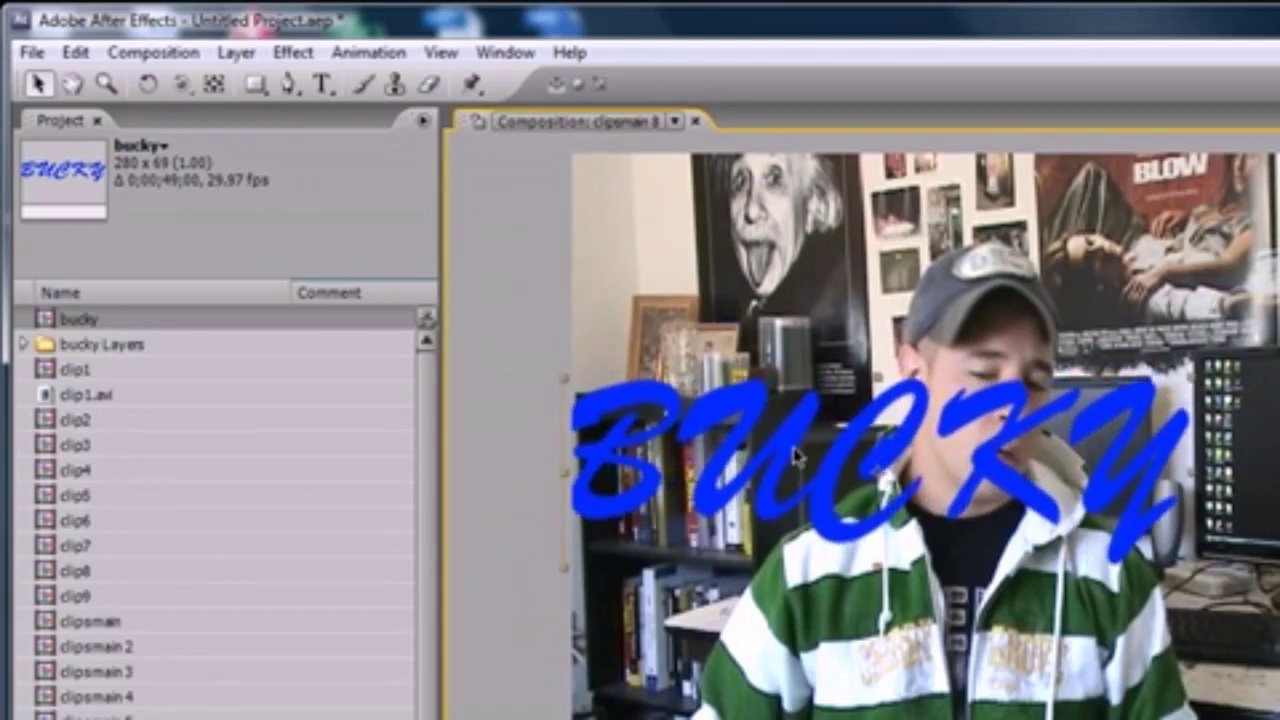
pyautogui.moveTo(795, 457); pyautogui.dragTo(866, 479)
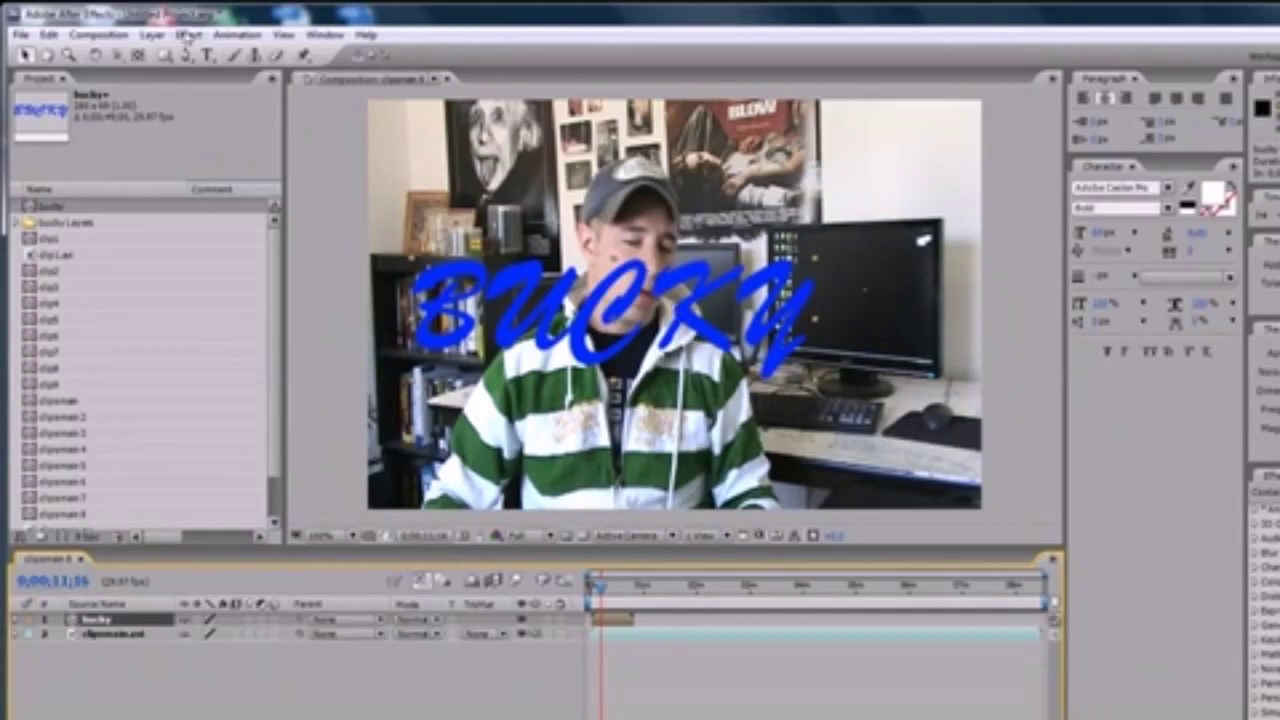
# Step: Add a Spot light with 100% intensity, 90° cone angle, 50% cone feather and Casts Shadows enabled
pyautogui.click(152, 35)
pyautogui.moveTo(175, 54)
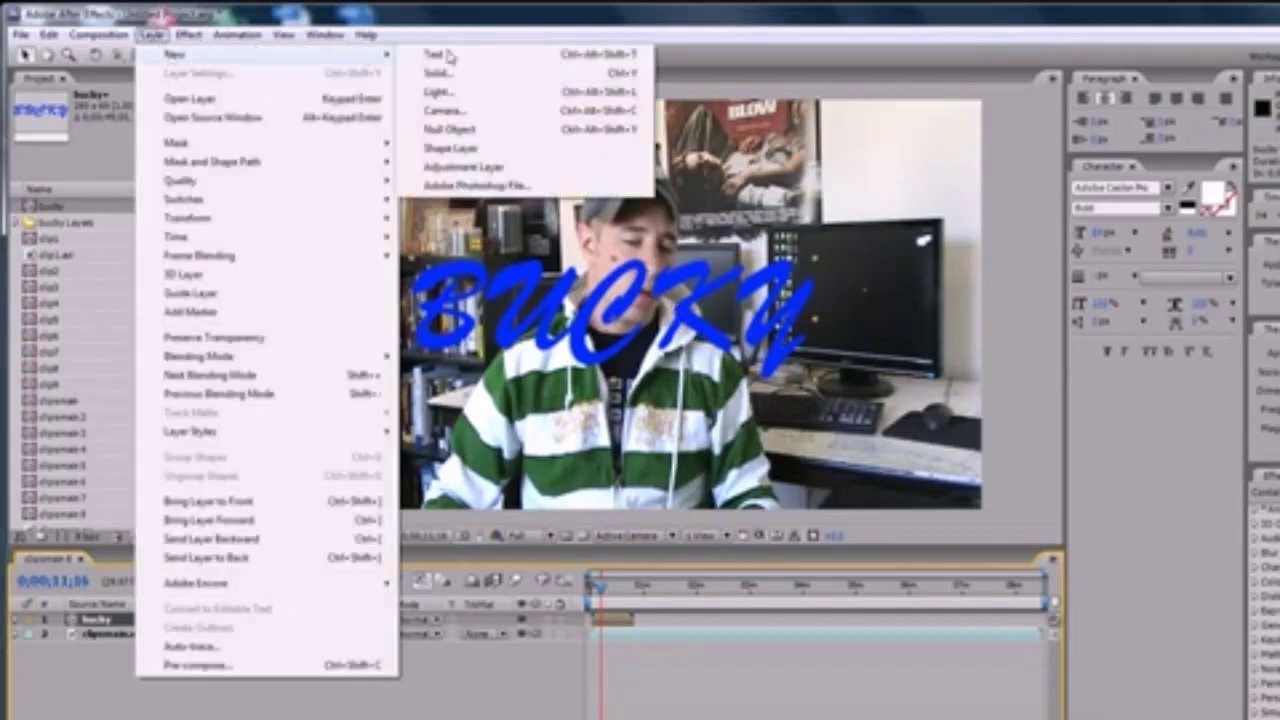
pyautogui.click(457, 94)
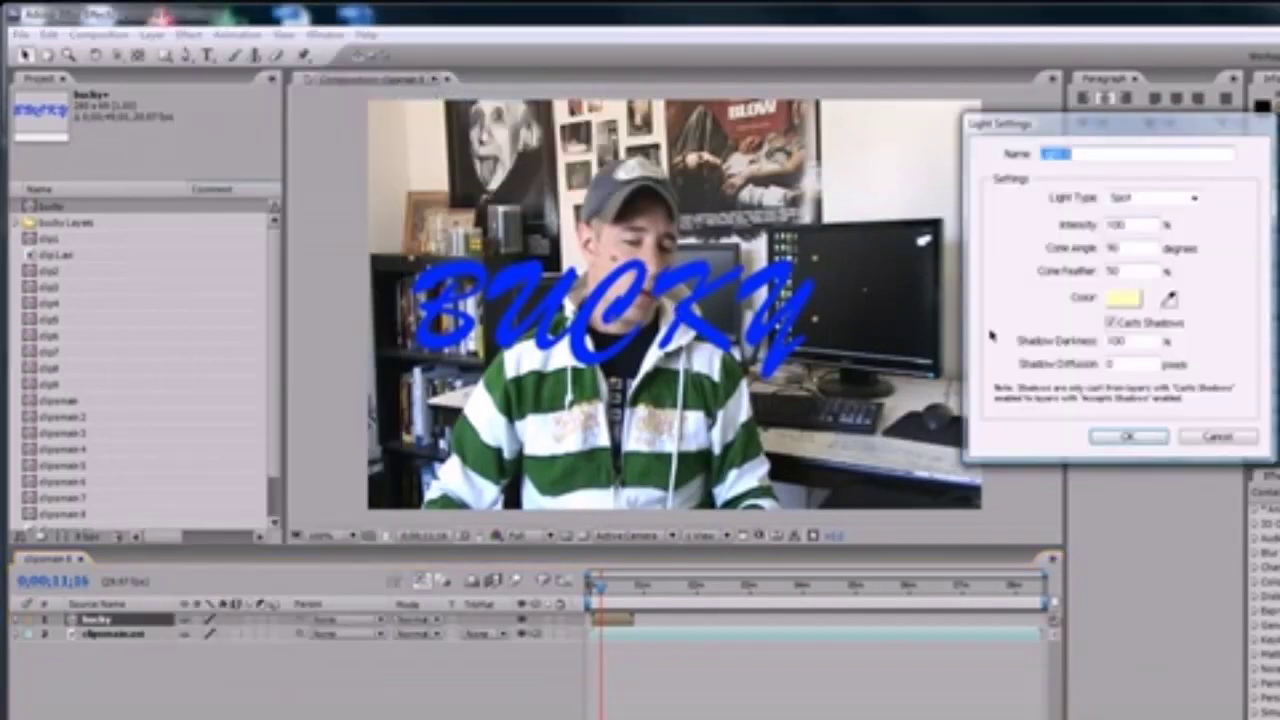
pyautogui.click(1191, 198)
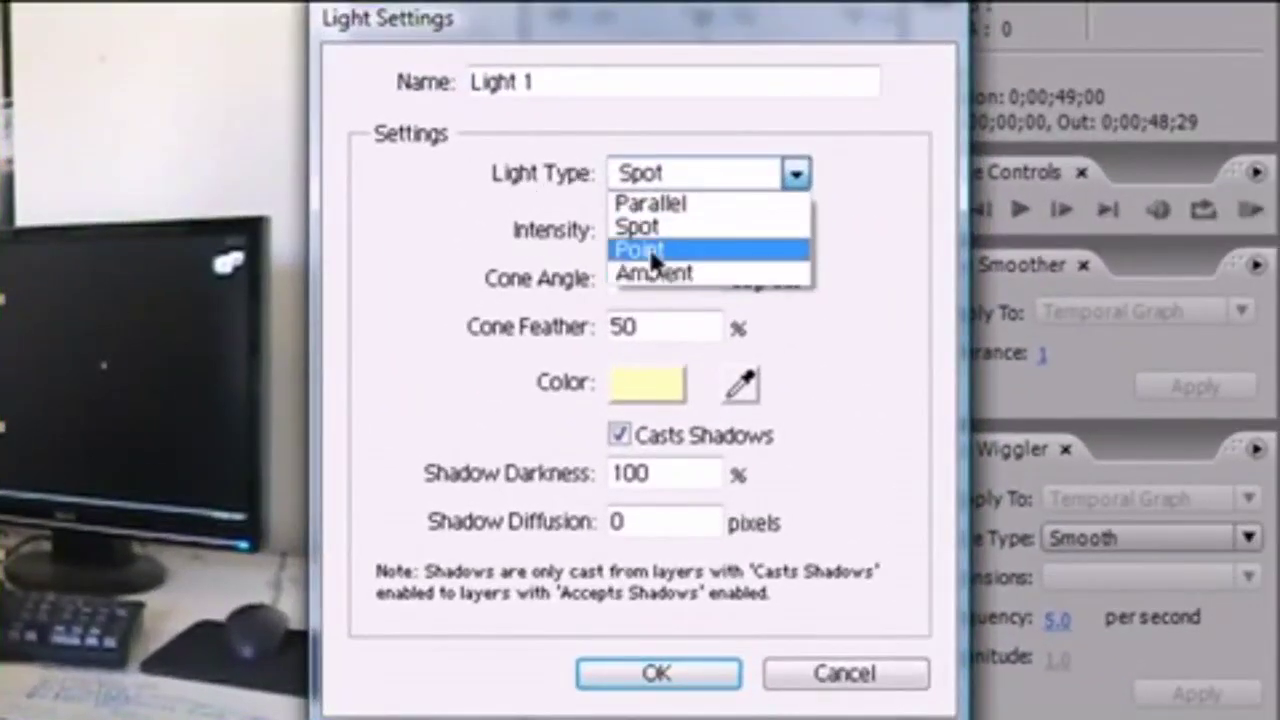
pyautogui.click(671, 227)
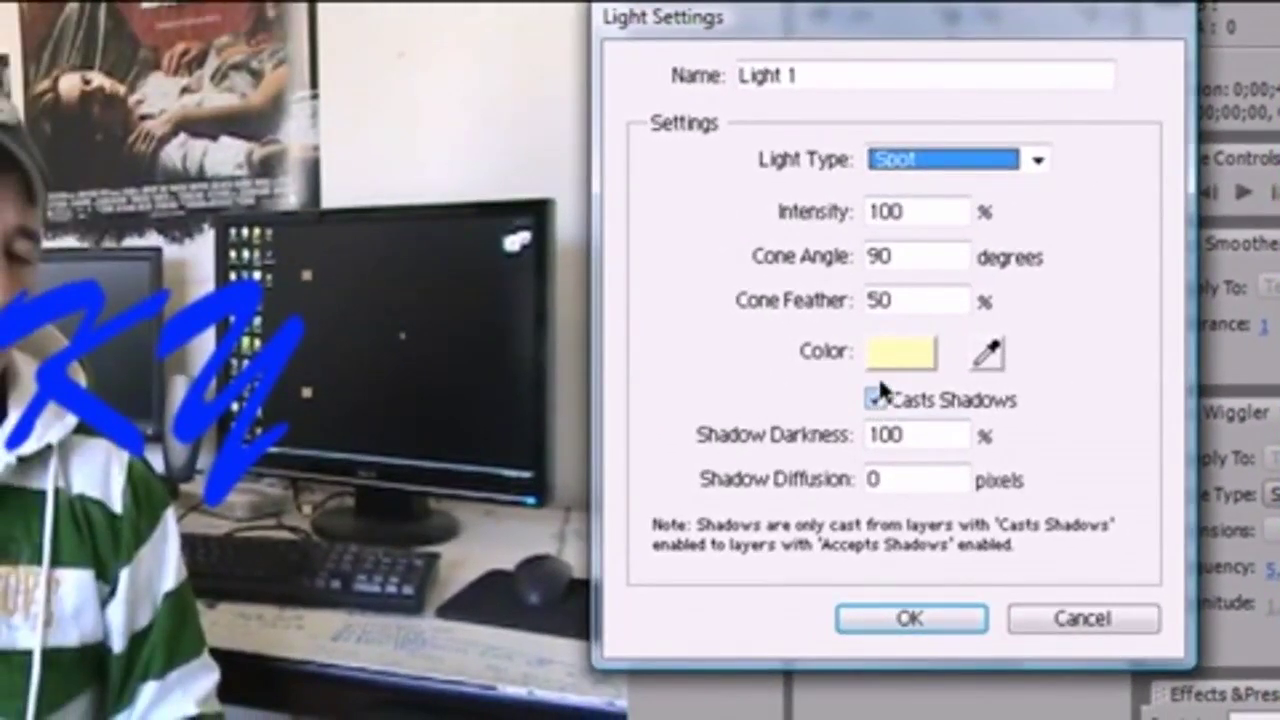
pyautogui.click(905, 620)
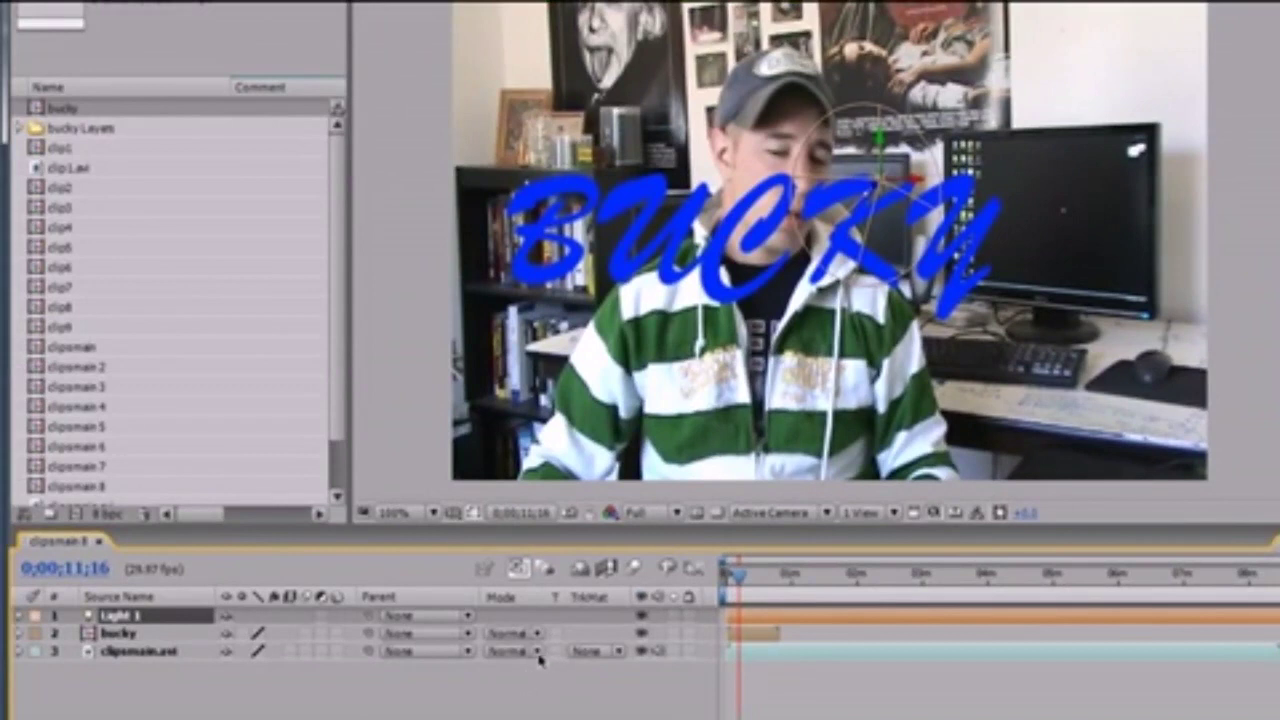
# Step: Make the bucky and clipsmain.avi layers 3D and move the spot light up and to the right
pyautogui.click(337, 633)
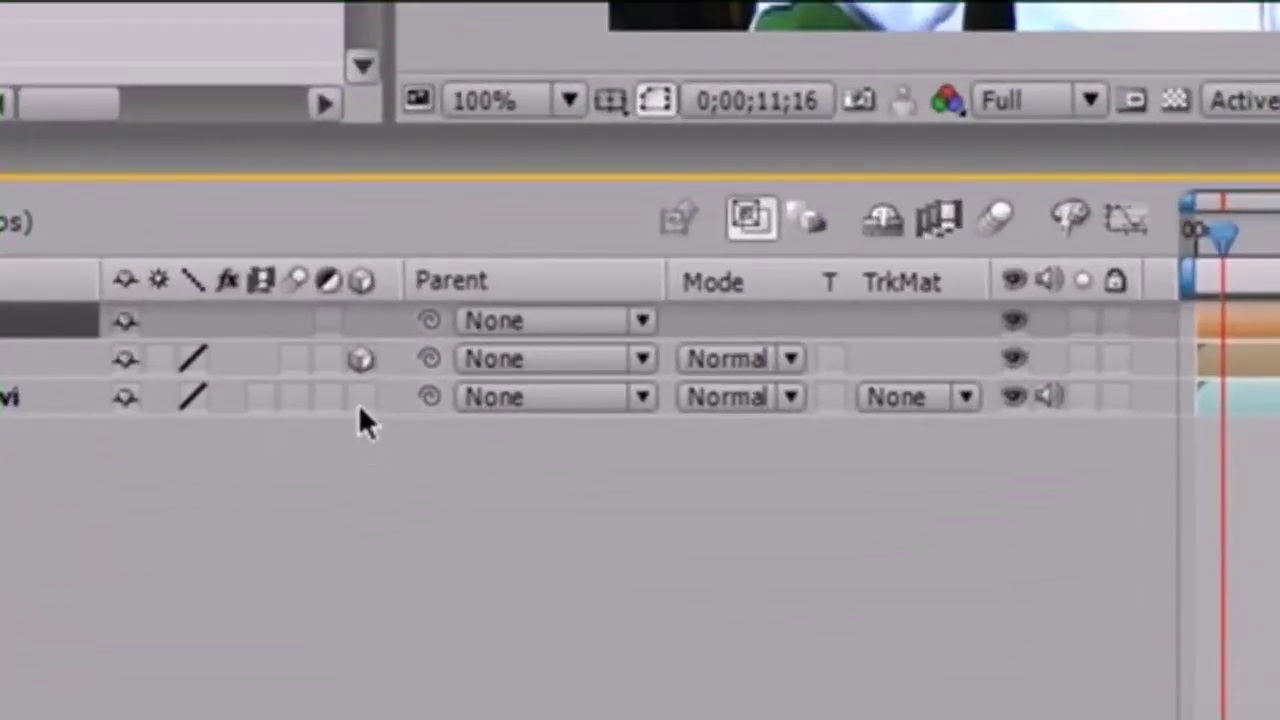
pyautogui.click(337, 652)
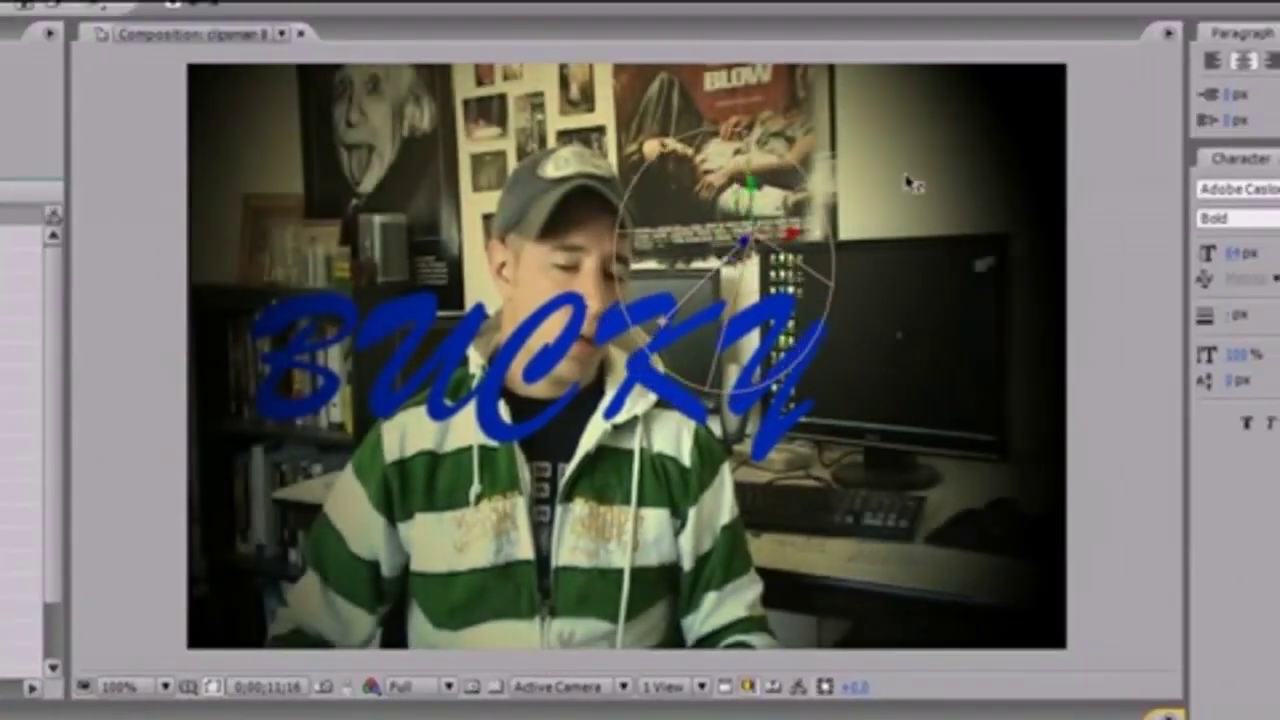
pyautogui.moveTo(923, 166); pyautogui.dragTo(984, 148)
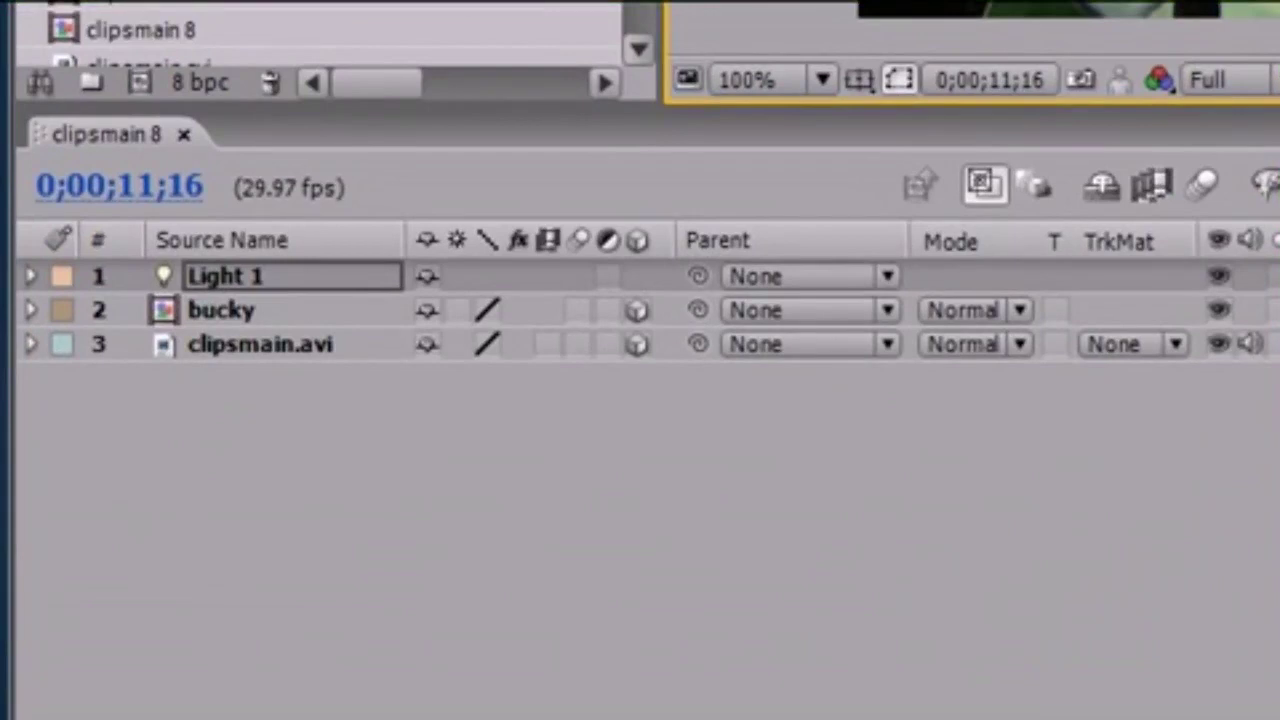
# Step: Turn on Casts Shadows in the bucky layer's Material Options and move the text up and right, away from its shadow on the footage
pyautogui.click(30, 310)
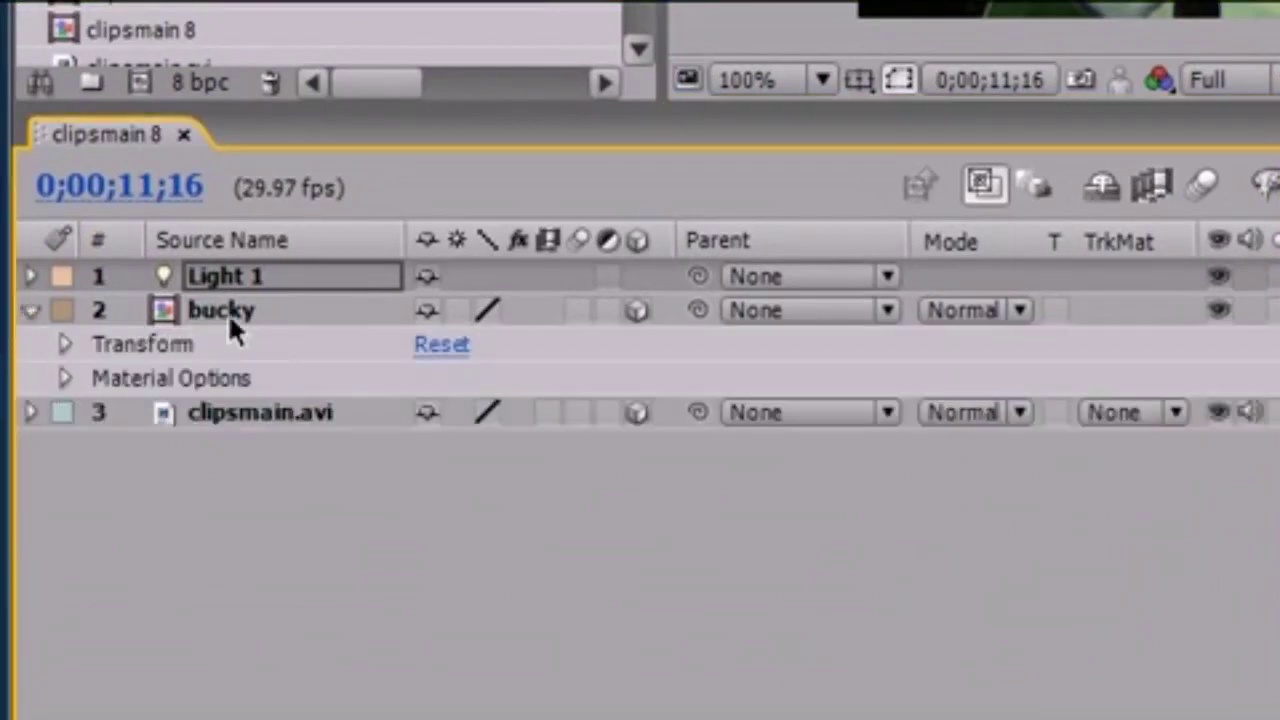
pyautogui.click(66, 378)
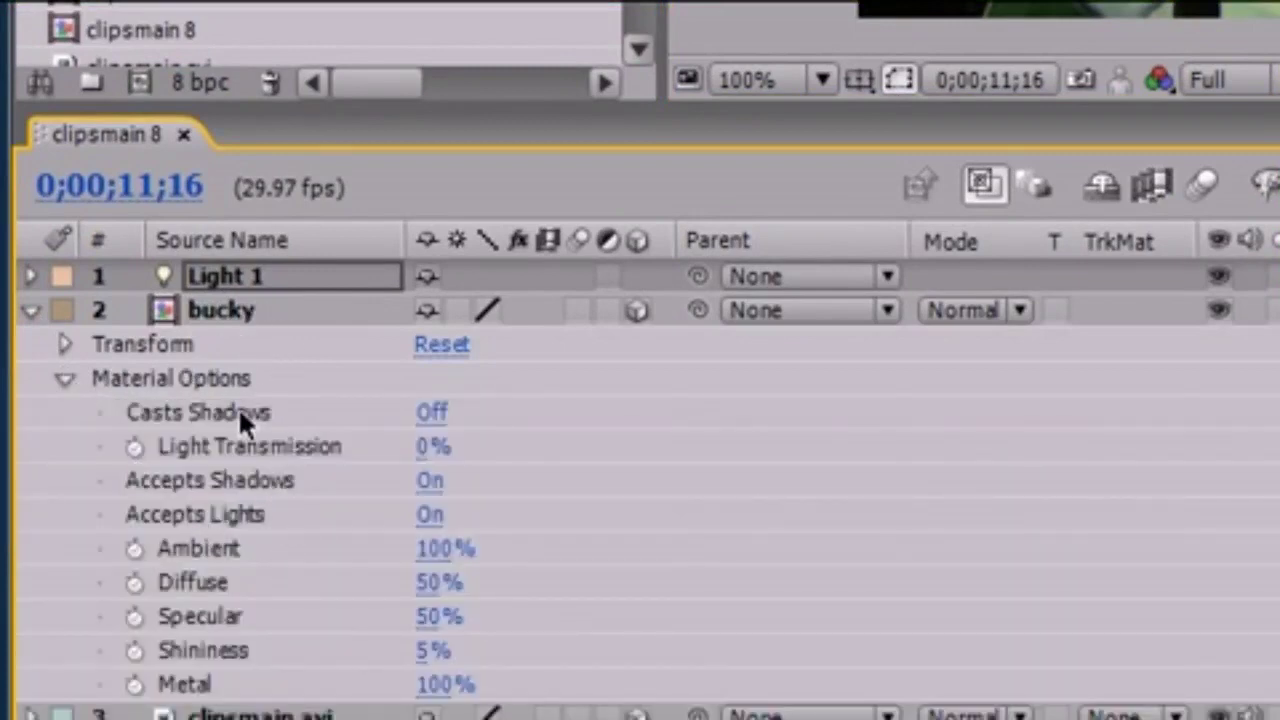
pyautogui.click(430, 414)
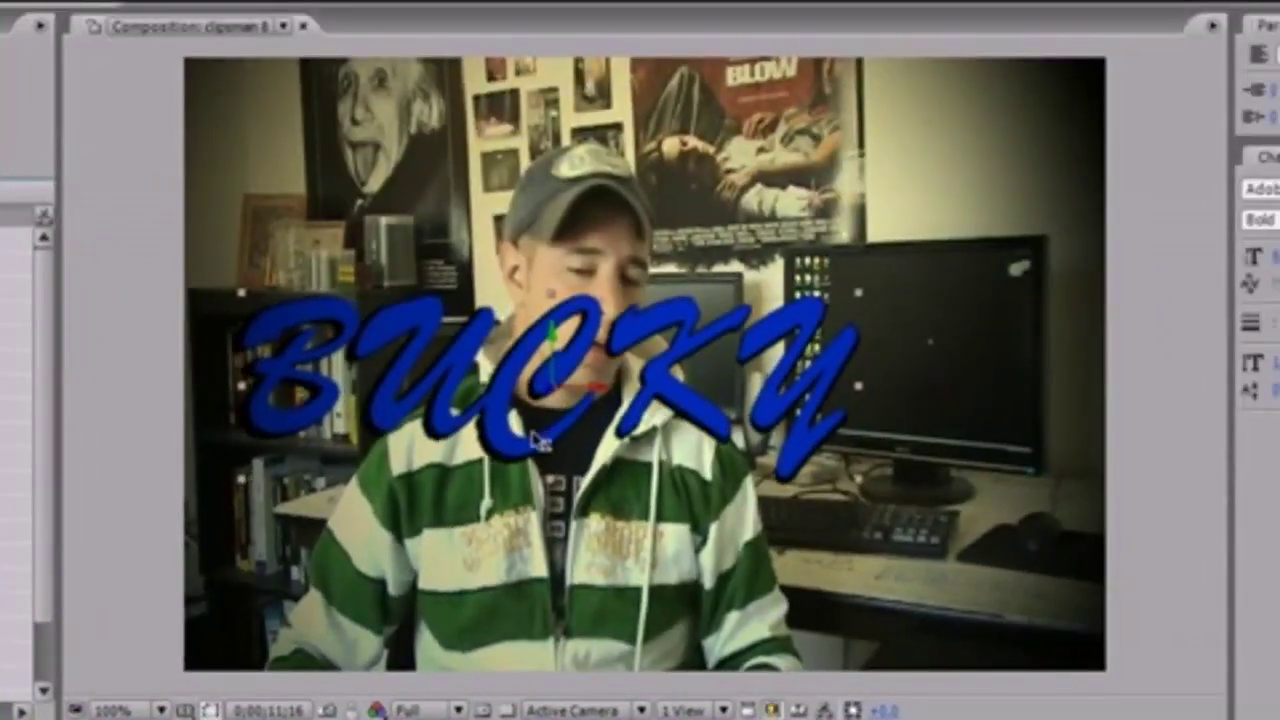
pyautogui.moveTo(537, 441); pyautogui.dragTo(768, 331)
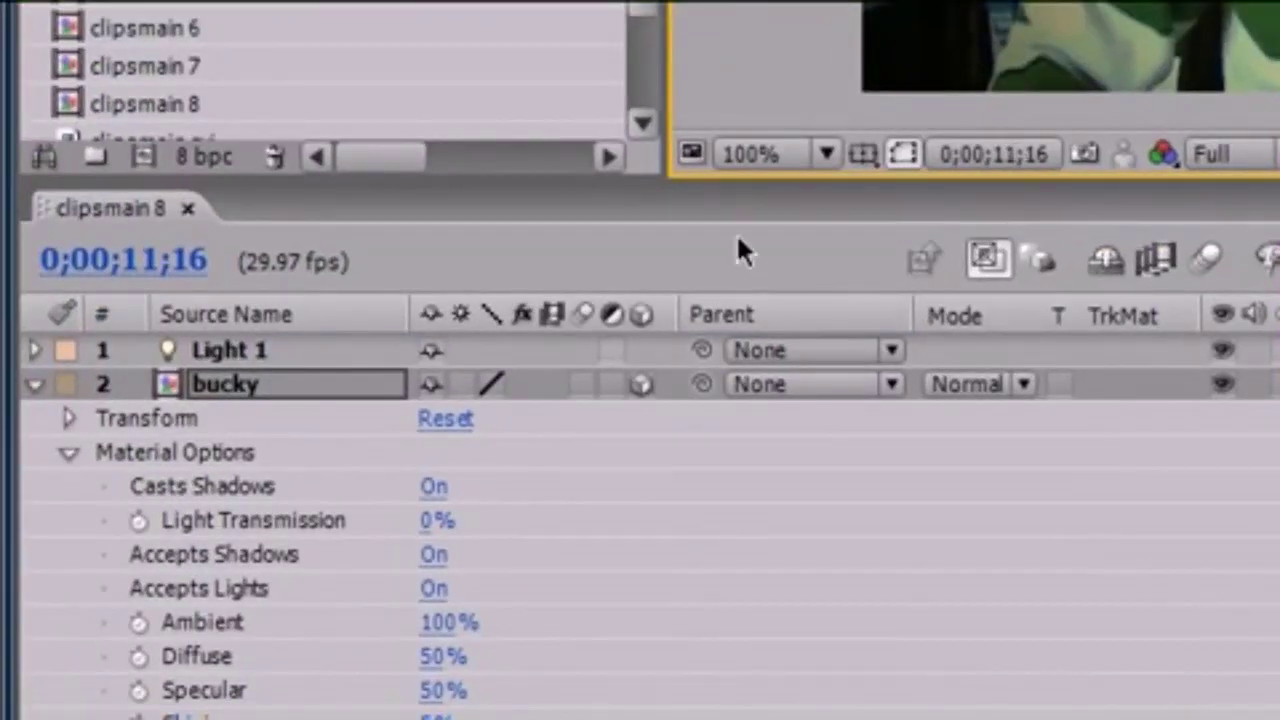
# Step: Collapse the bucky layer's properties and raise the intensity of Light 1 to 164%
pyautogui.click(34, 350)
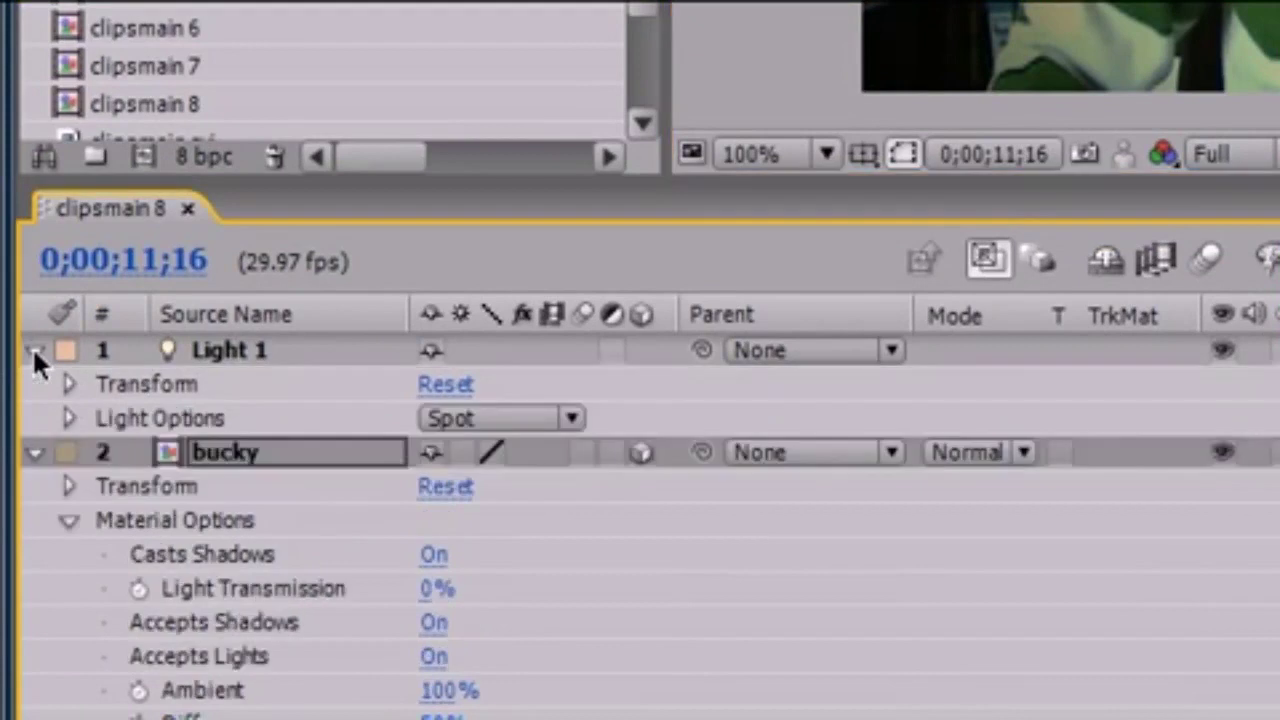
pyautogui.click(34, 453)
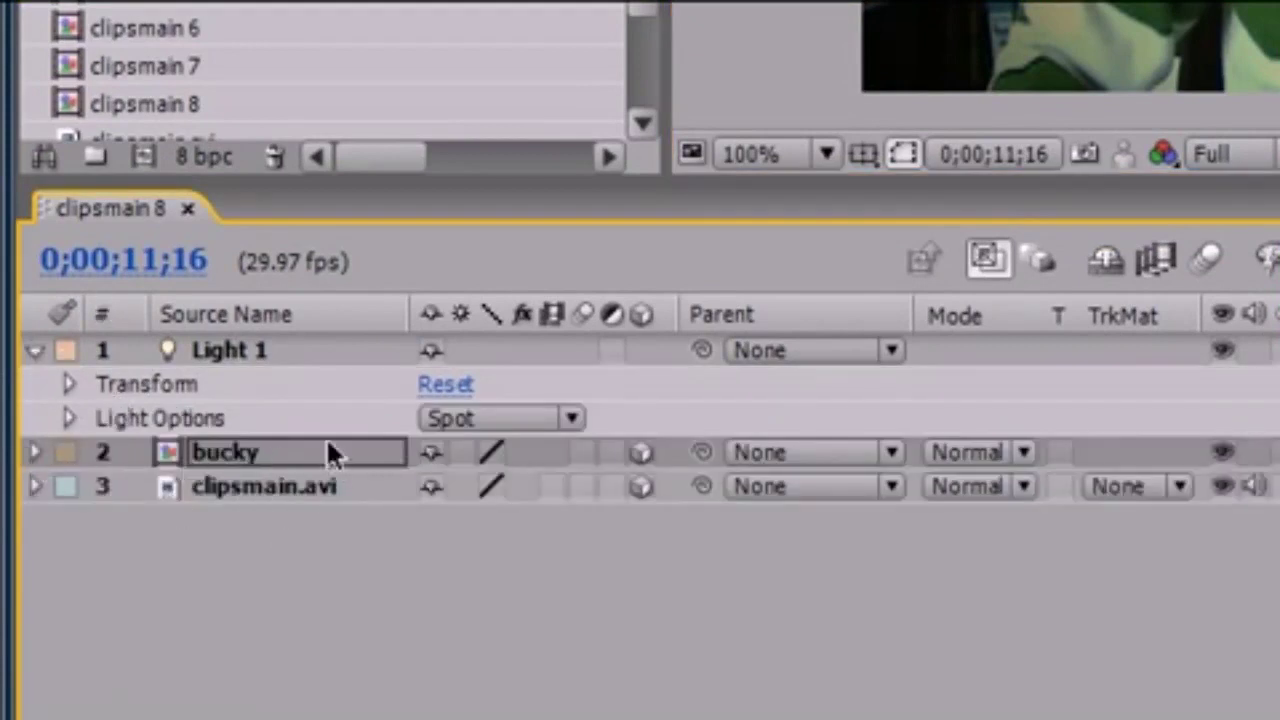
pyautogui.click(67, 418)
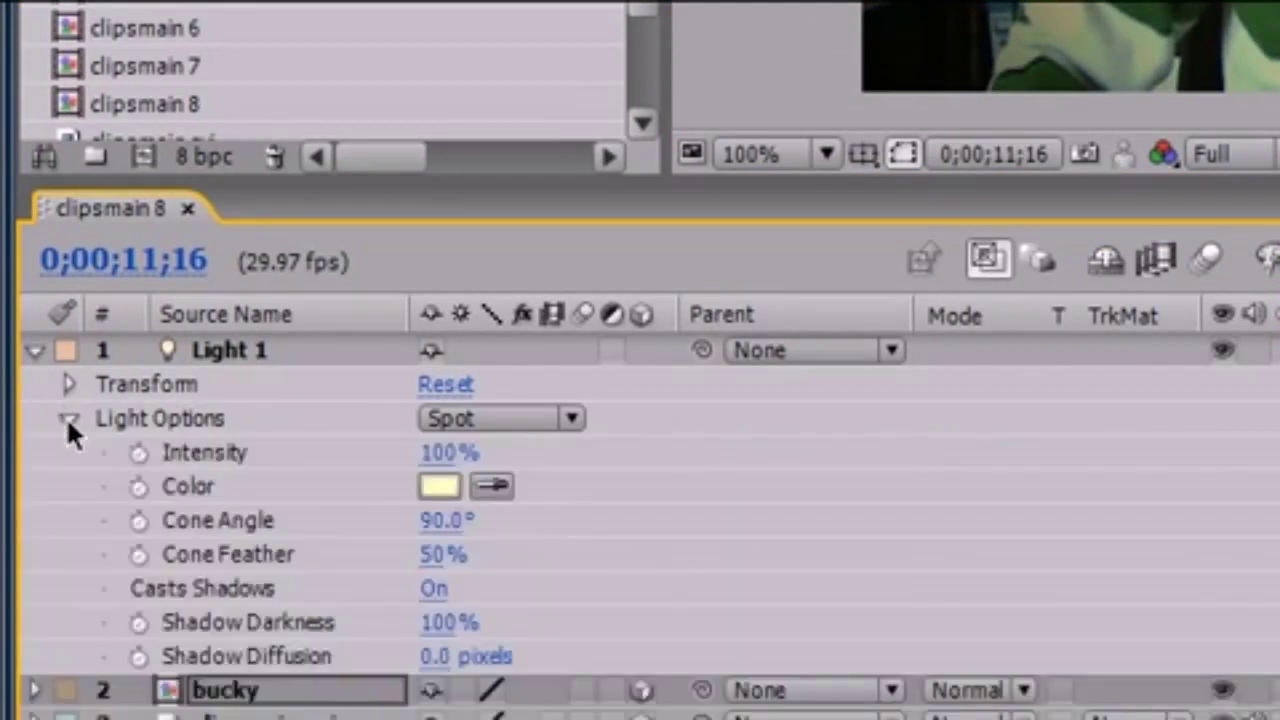
pyautogui.moveTo(443, 452); pyautogui.dragTo(566, 447)
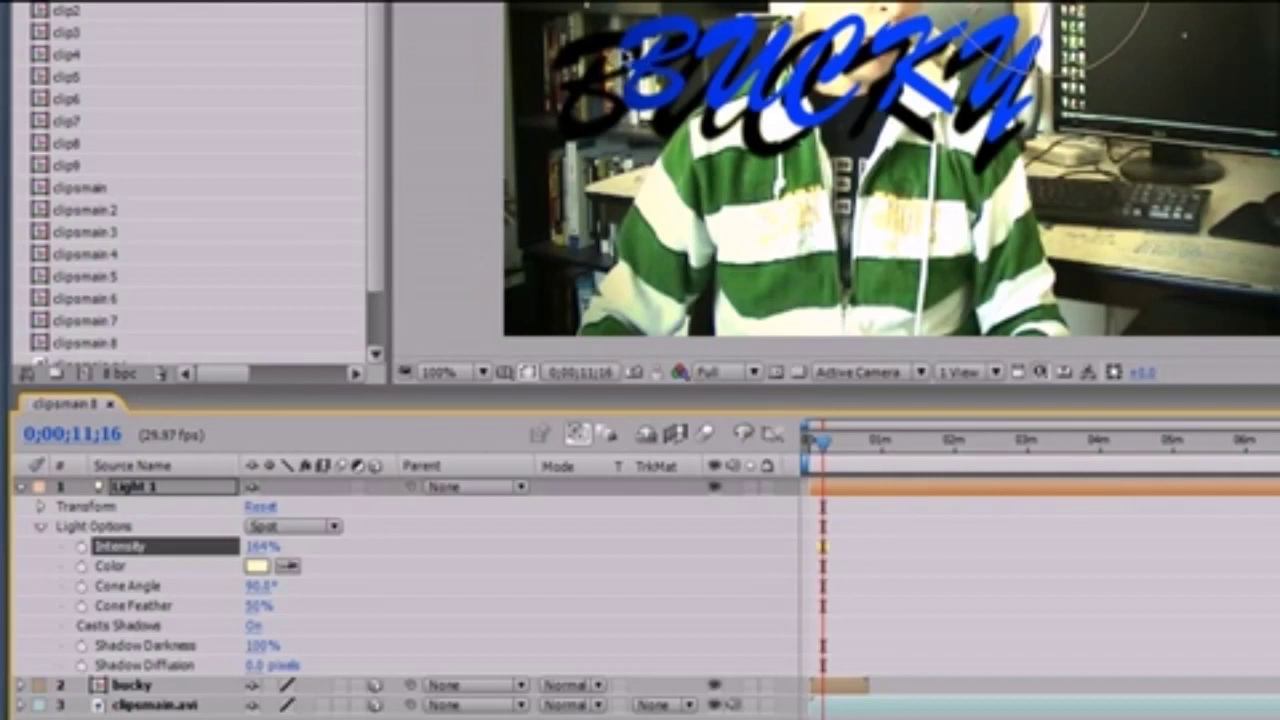
# Step: Set the Shadow Darkness of Light 1 to 84% and its Shadow Diffusion to 12 pixels
pyautogui.moveTo(260, 648); pyautogui.dragTo(244, 652)
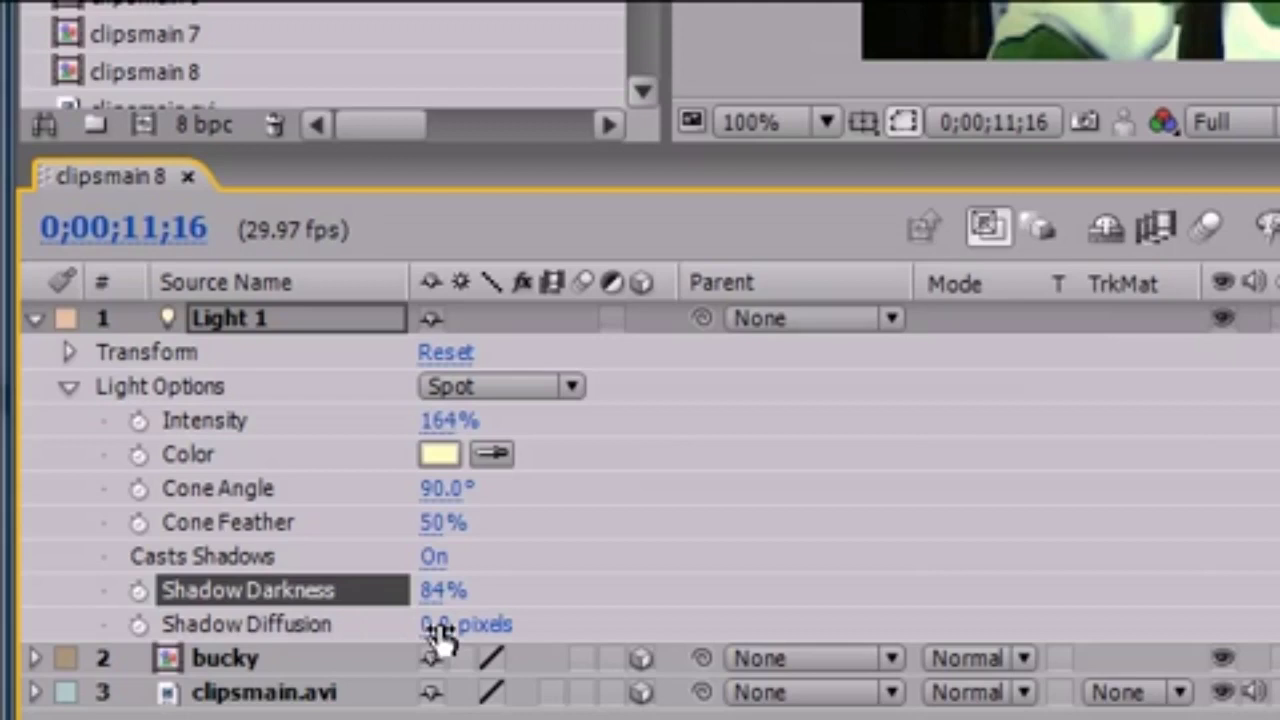
pyautogui.moveTo(443, 634)
pyautogui.mouseDown()
pyautogui.moveTo(428, 623)
pyautogui.moveTo(451, 623)
pyautogui.mouseUp()
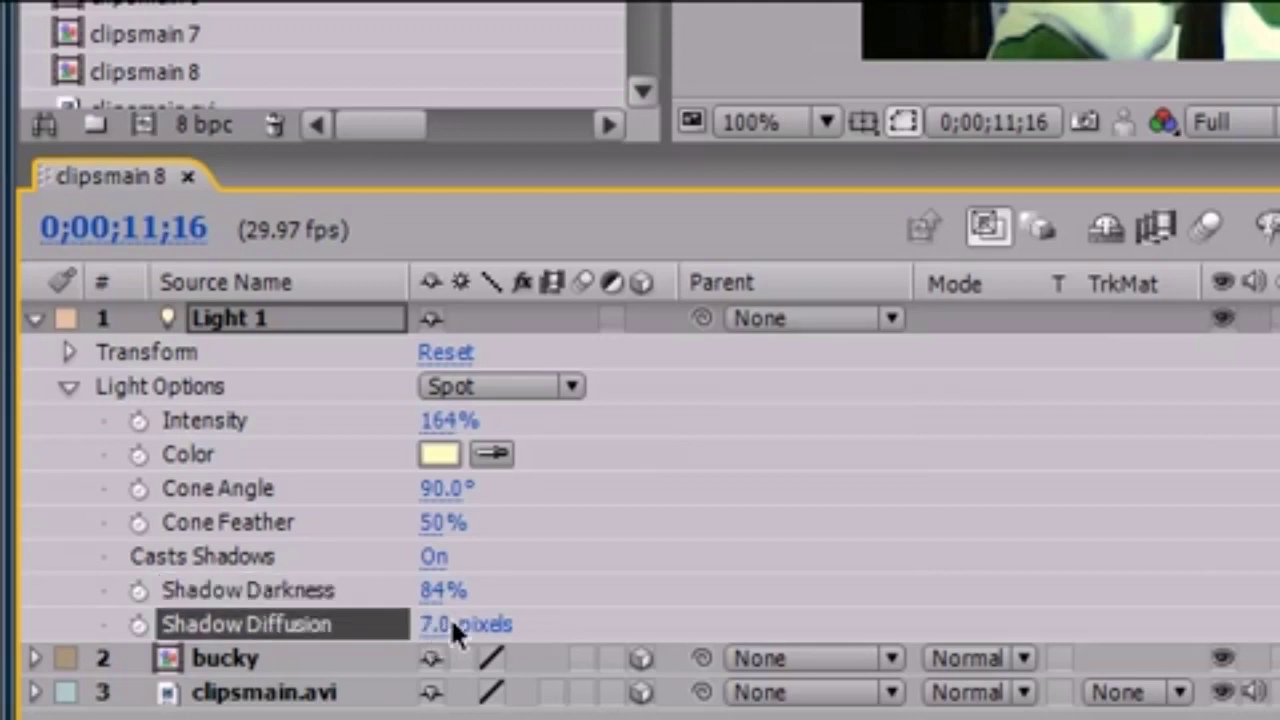
pyautogui.click(440, 623)
pyautogui.write('11')
pyautogui.press('Return')
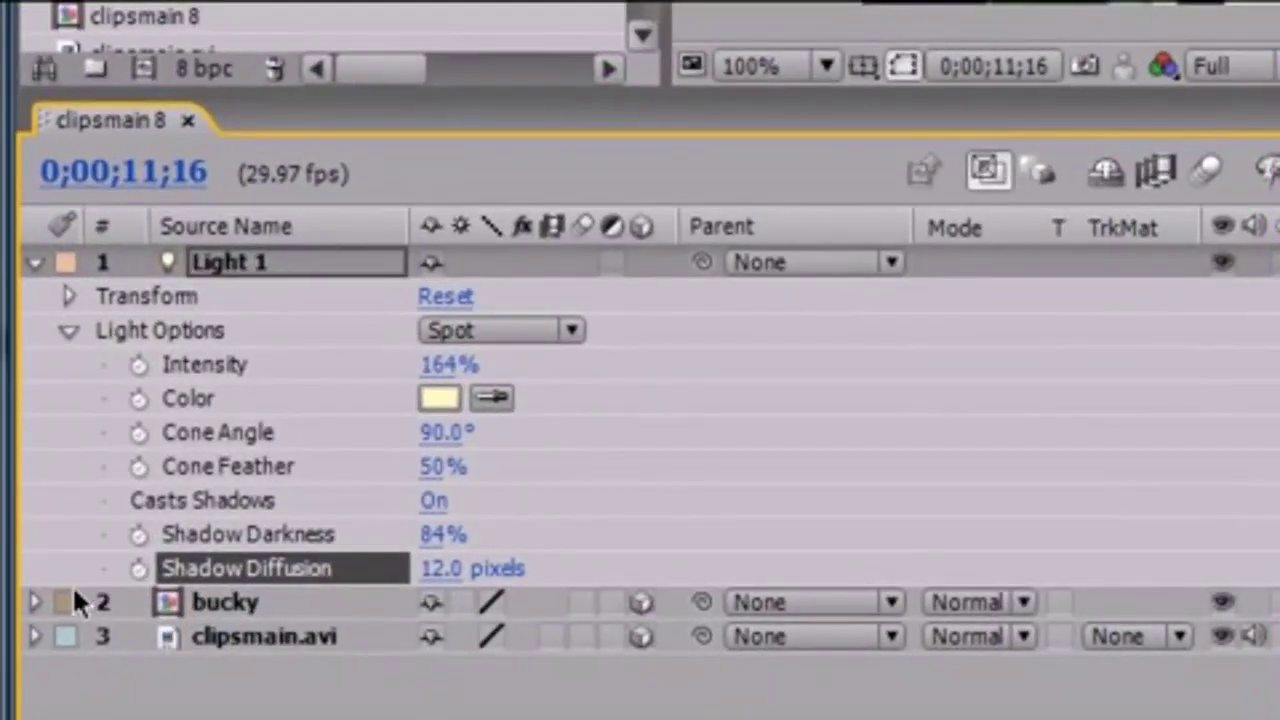
# Step: Review the bucky layer's Material Options and the shadow settings in Light 1's Light Options
pyautogui.click(34, 262)
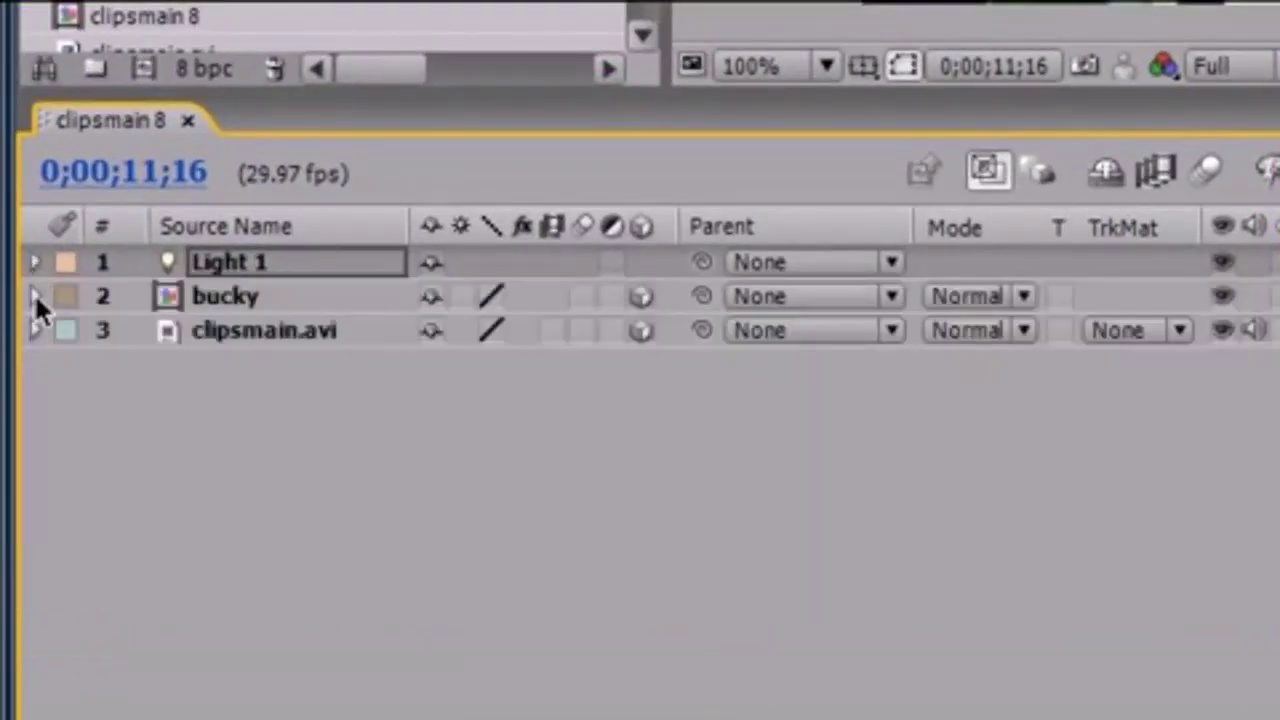
pyautogui.click(34, 296)
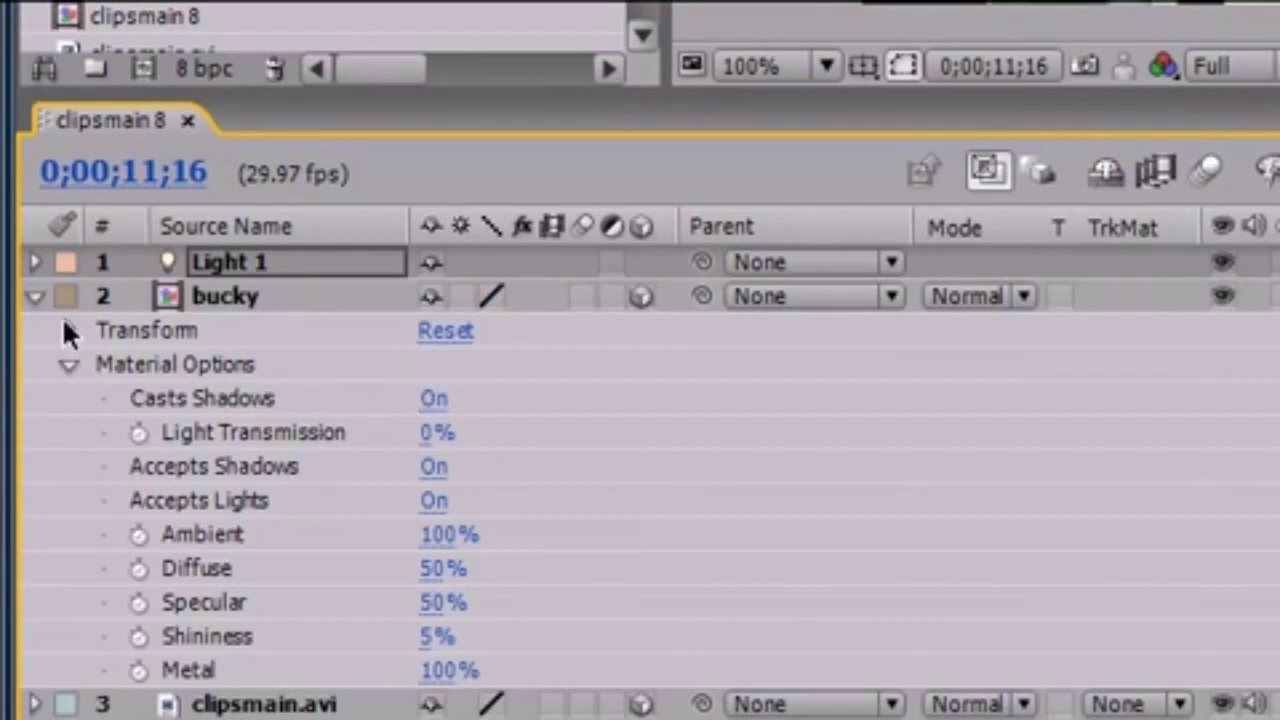
pyautogui.click(34, 296)
pyautogui.click(34, 262)
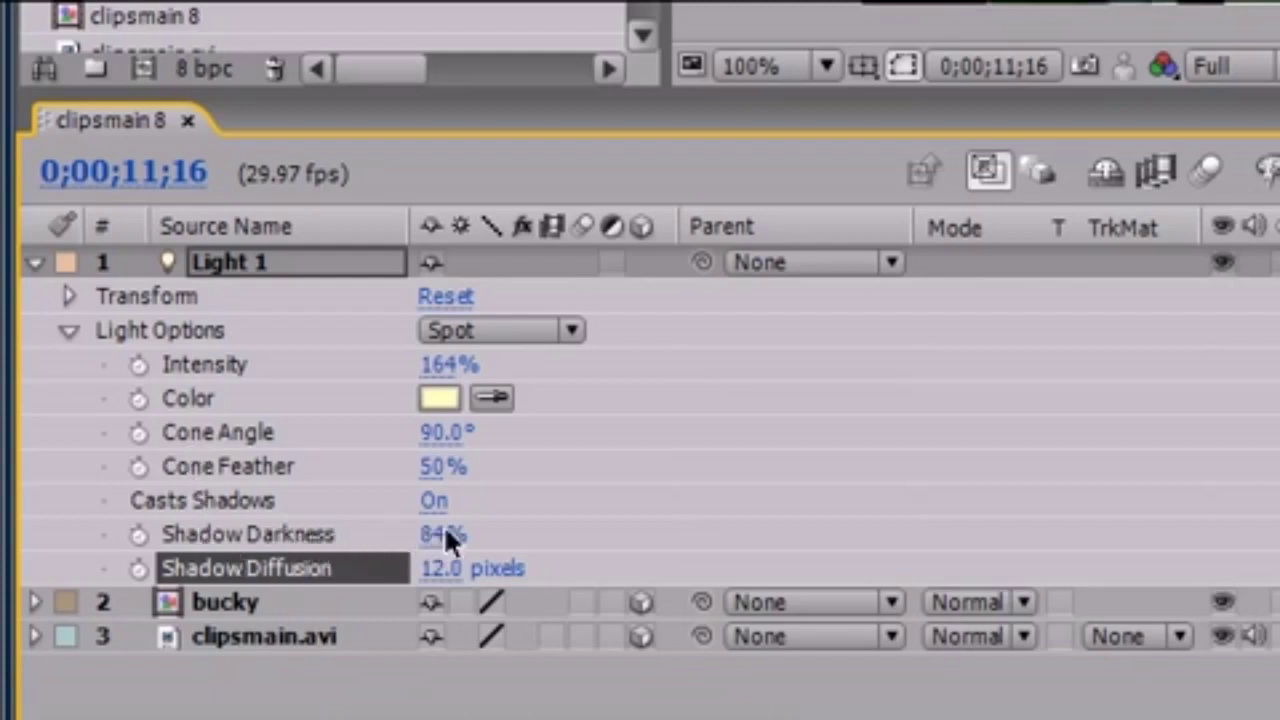
pyautogui.moveTo(444, 532)
pyautogui.mouseDown()
pyautogui.moveTo(424, 536)
pyautogui.moveTo(446, 538)
pyautogui.mouseUp()
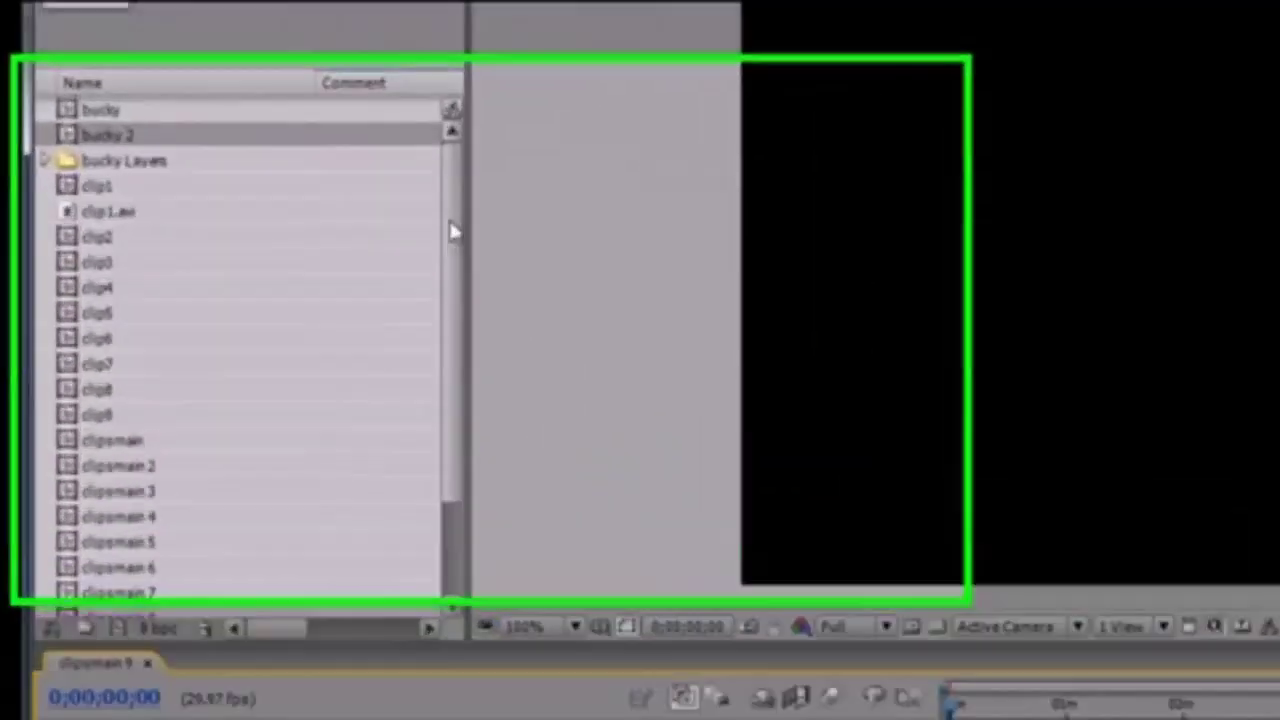
# Step: Create a new composition from clipsmain.avi and place the bucky composition over the footage as a layer
pyautogui.moveTo(274, 235); pyautogui.dragTo(274, 303)
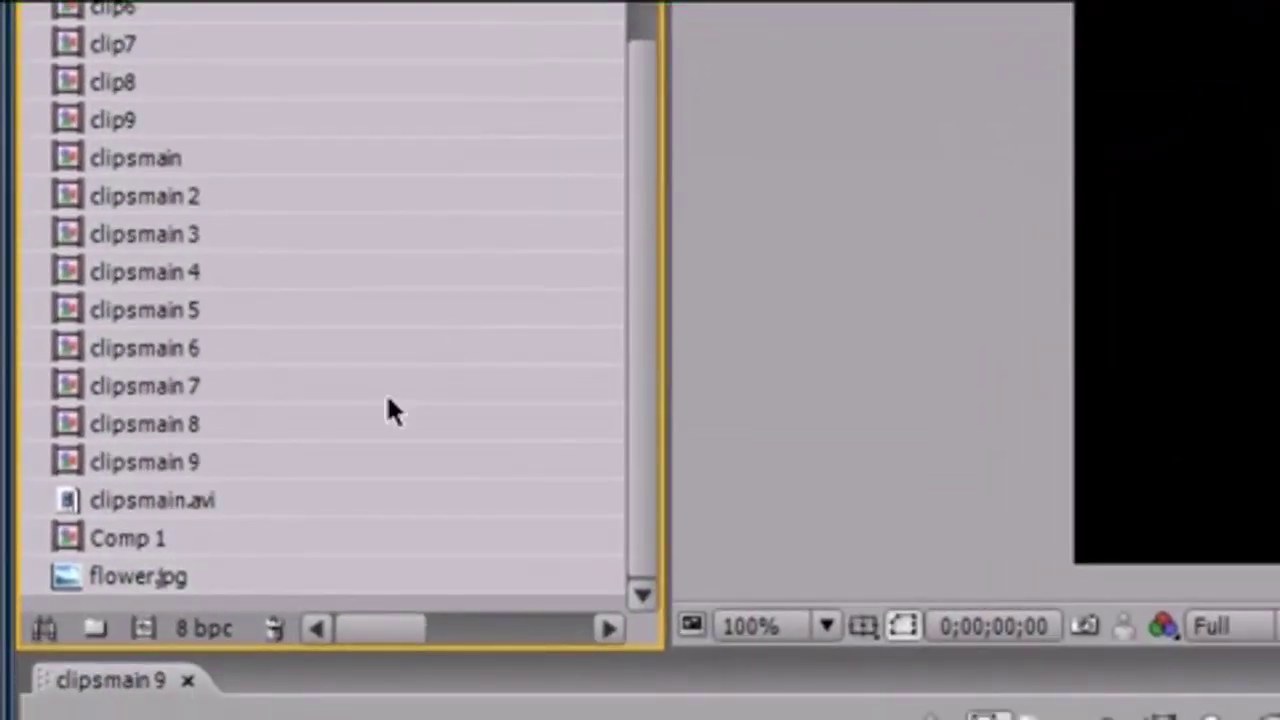
pyautogui.moveTo(148, 498); pyautogui.dragTo(143, 628)
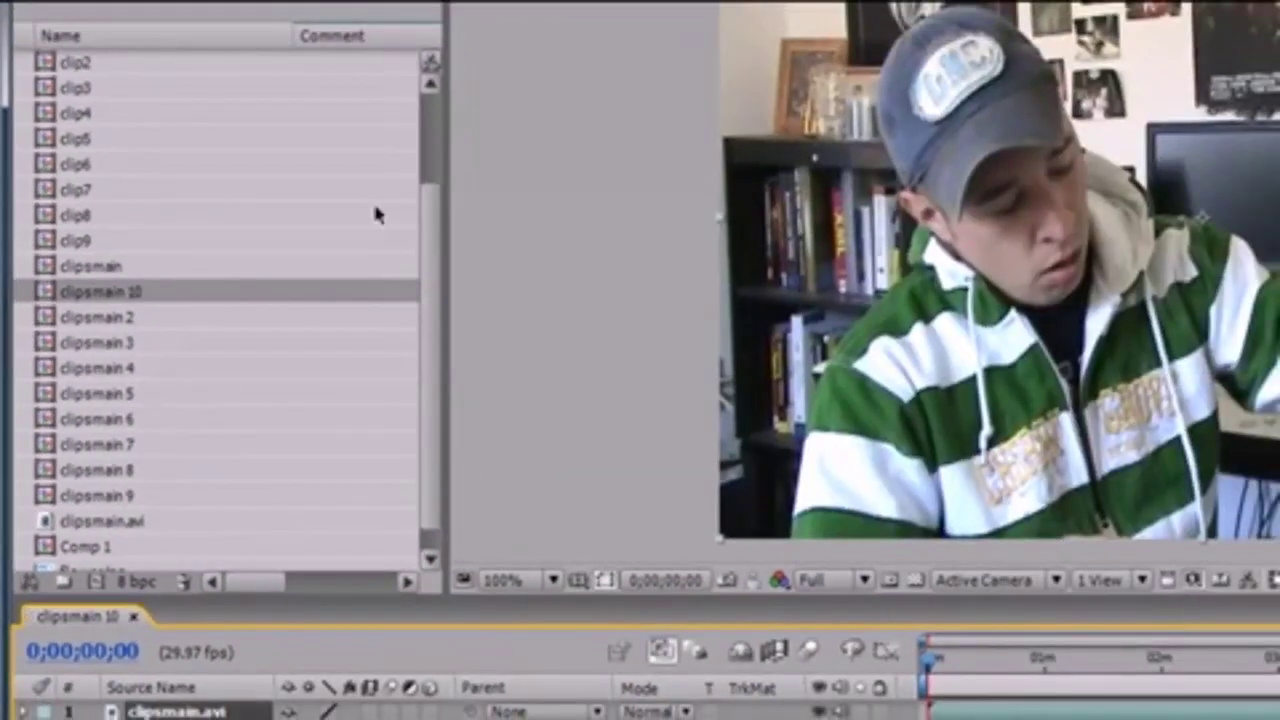
pyautogui.scroll(3, 429, 337)
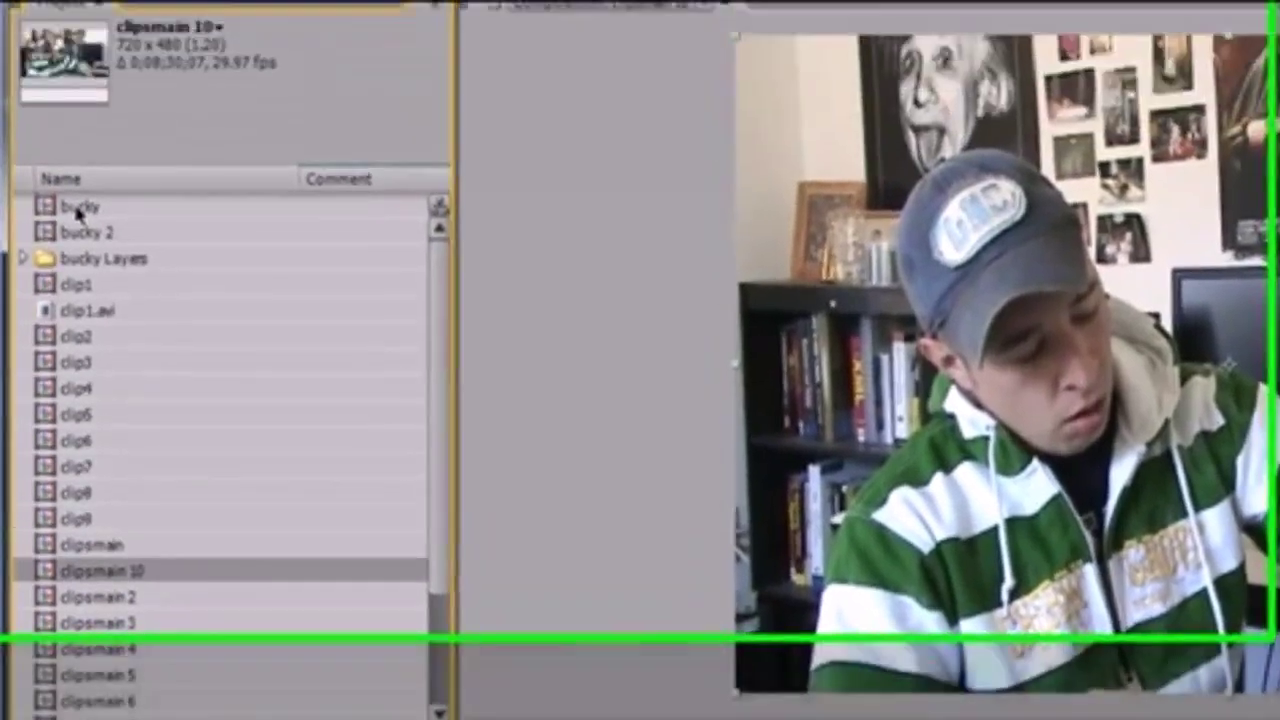
pyautogui.click(64, 82)
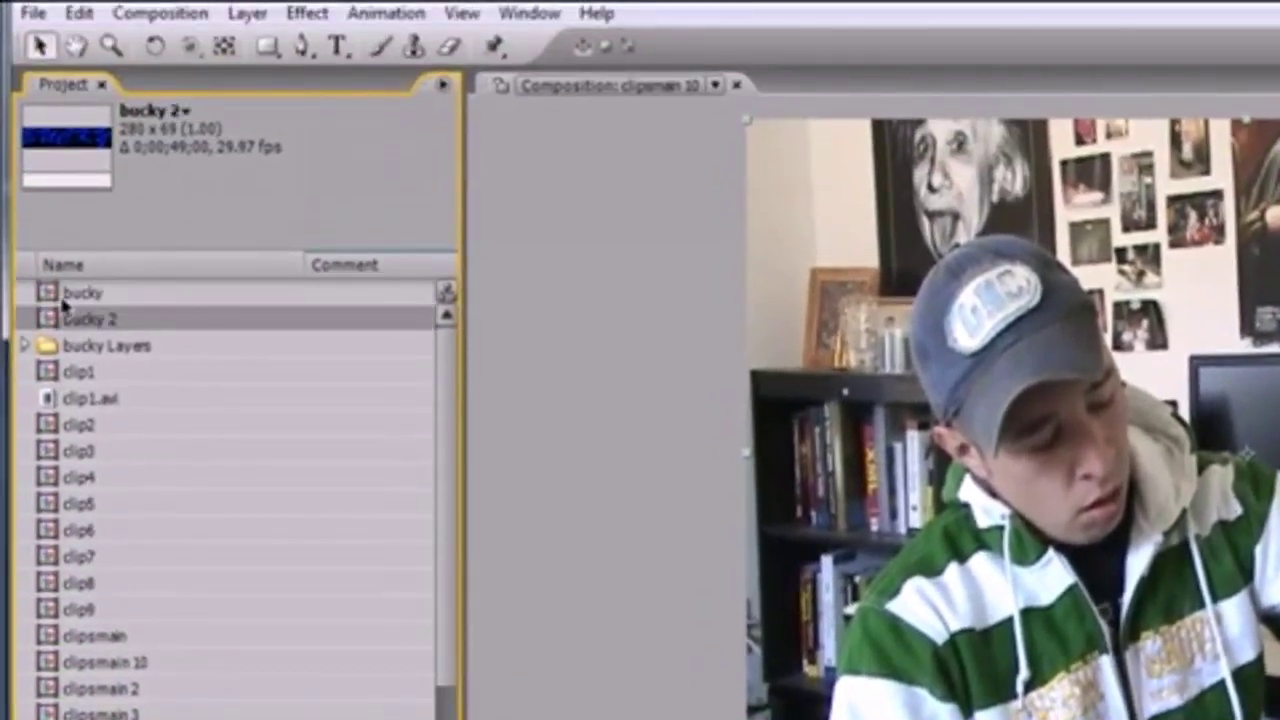
pyautogui.moveTo(64, 294); pyautogui.dragTo(1220, 486)
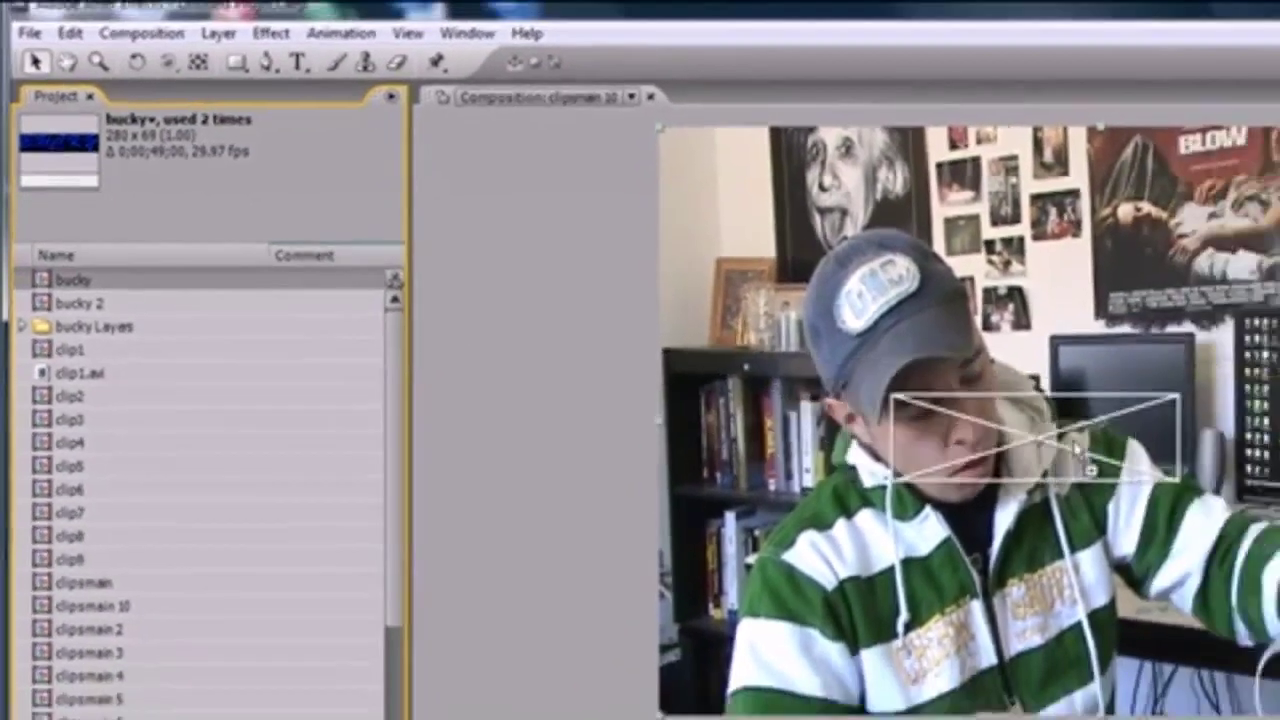
pyautogui.moveTo(1076, 450); pyautogui.dragTo(1080, 452)
# Step: Enlarge the BUCKY text and move it up so it overlaps the man's cap and the wall posters
pyautogui.moveTo(1145, 395); pyautogui.dragTo(1279, 292)
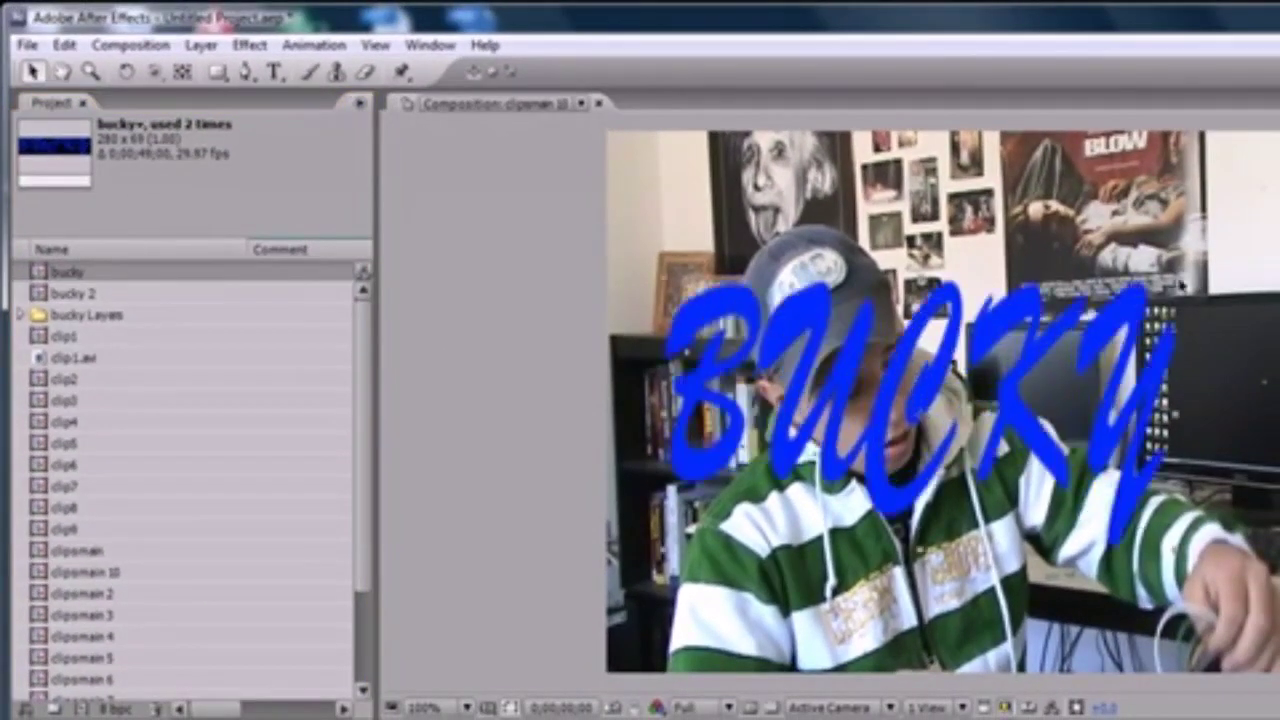
pyautogui.moveTo(1183, 287); pyautogui.dragTo(1130, 300)
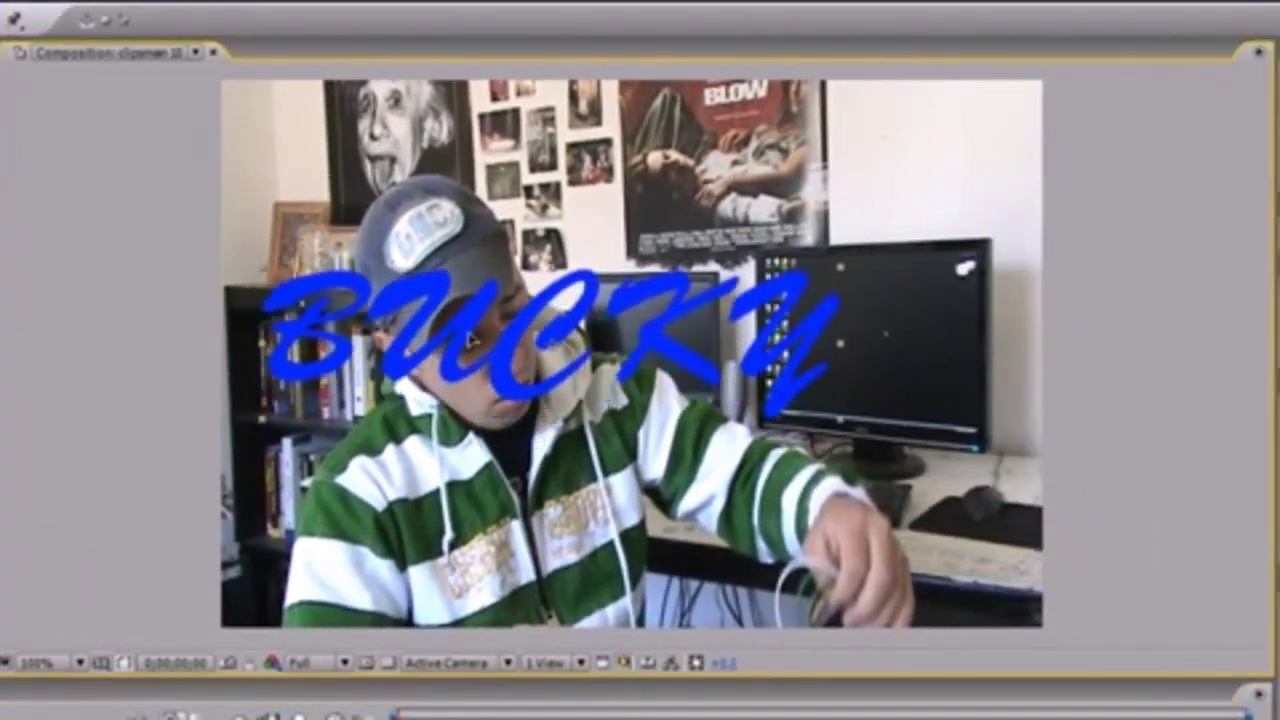
pyautogui.moveTo(470, 340); pyautogui.dragTo(498, 250)
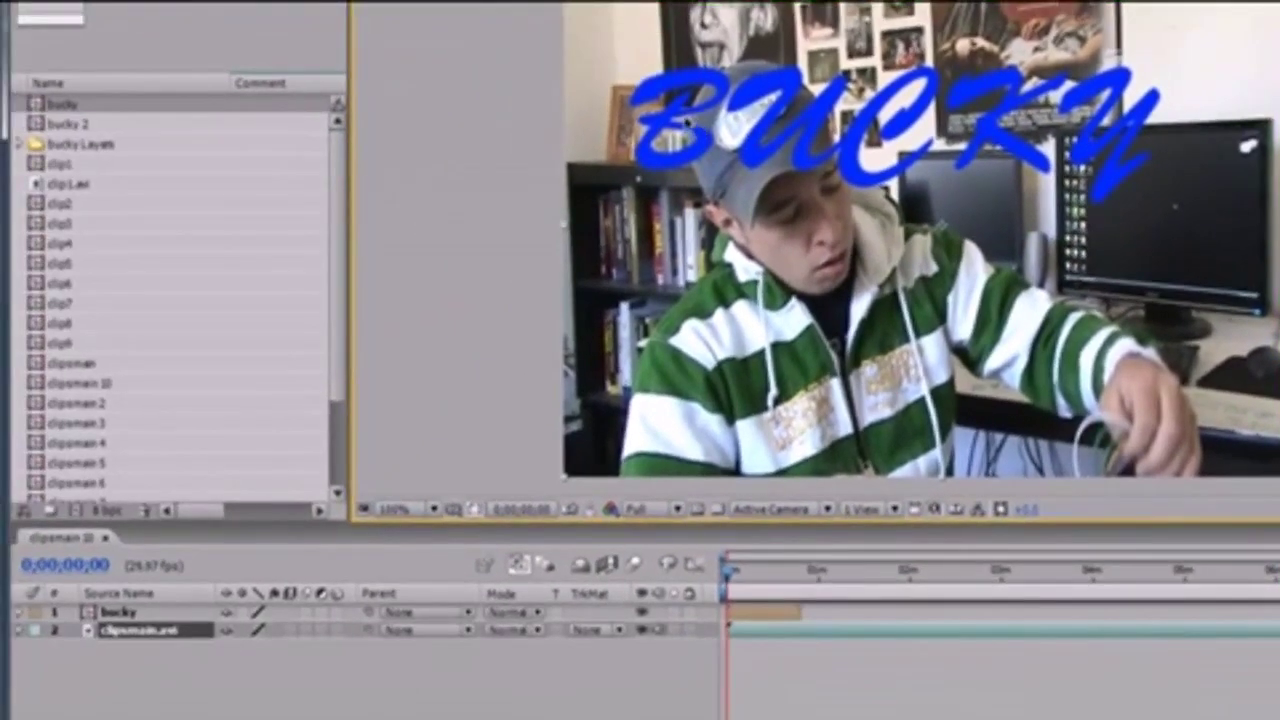
pyautogui.click(147, 612)
pyautogui.moveTo(728, 98)
pyautogui.mouseDown()
pyautogui.moveTo(704, 340)
pyautogui.moveTo(796, 140)
pyautogui.moveTo(730, 173)
pyautogui.moveTo(786, 155)
pyautogui.moveTo(730, 46)
pyautogui.moveTo(731, 73)
pyautogui.mouseUp()
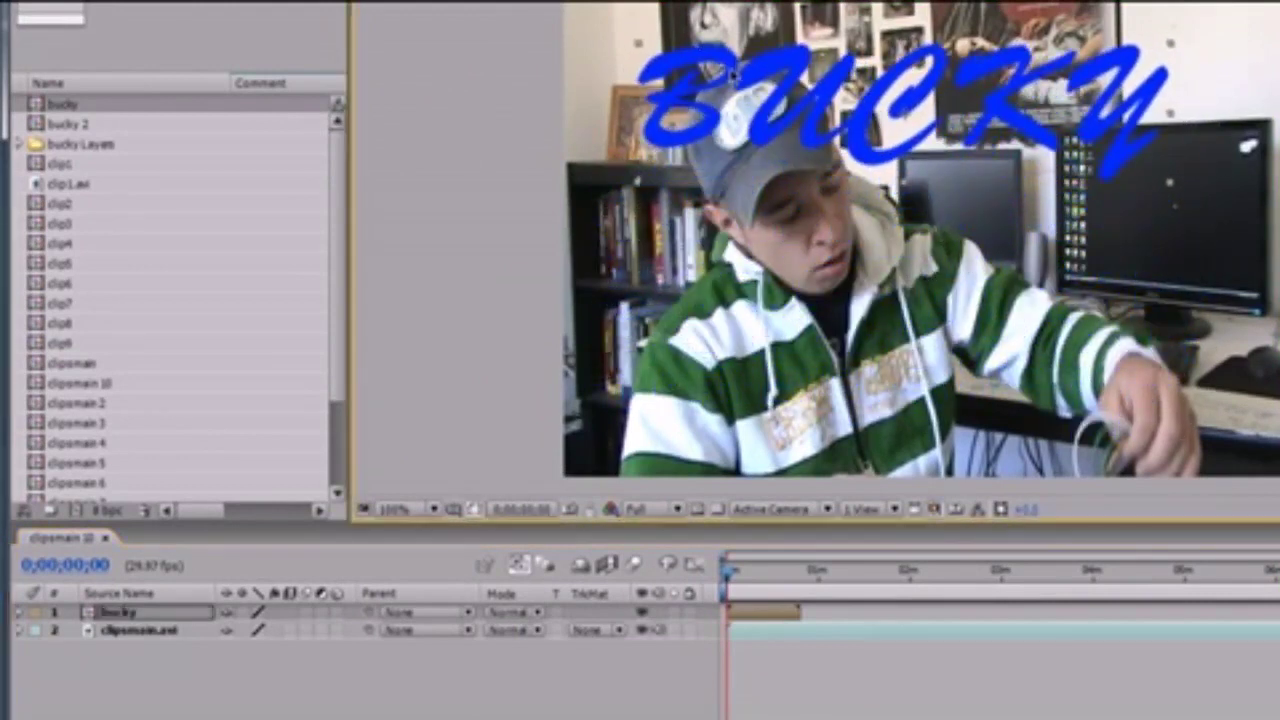
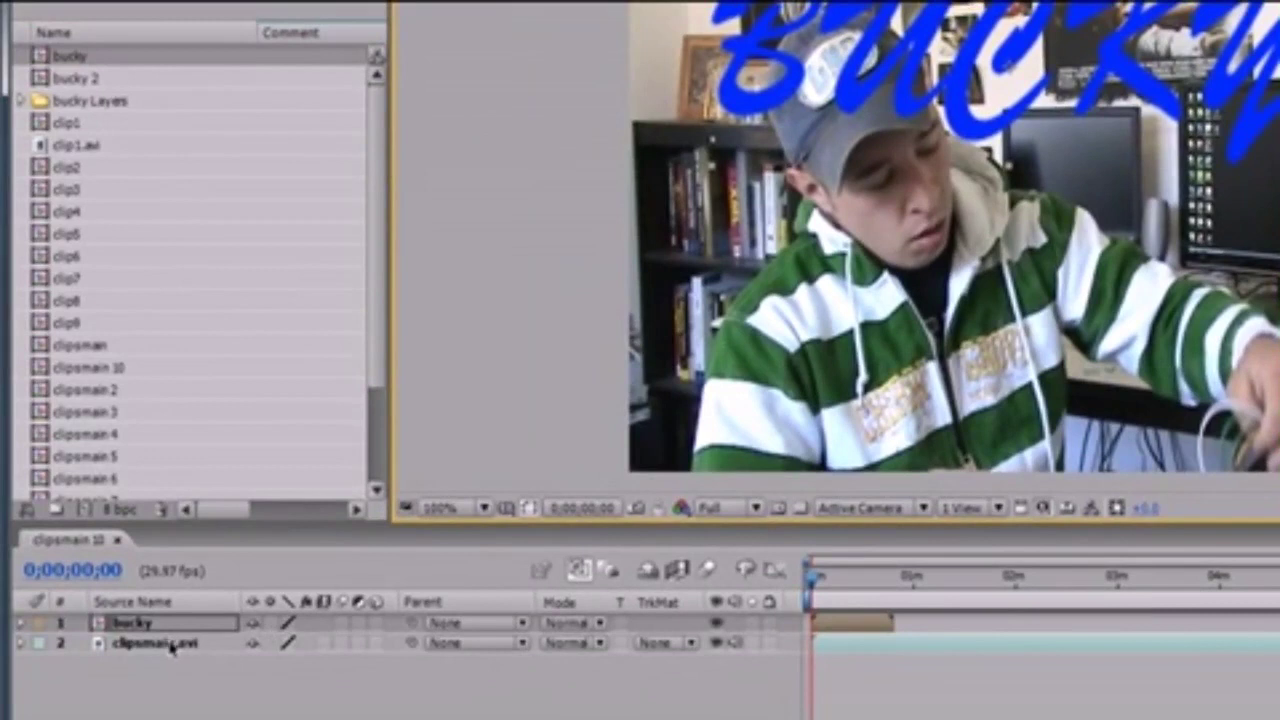
# Step: Parent the bucky layer to the clipsmain.avi layer
pyautogui.click(170, 644)
pyautogui.click(172, 624)
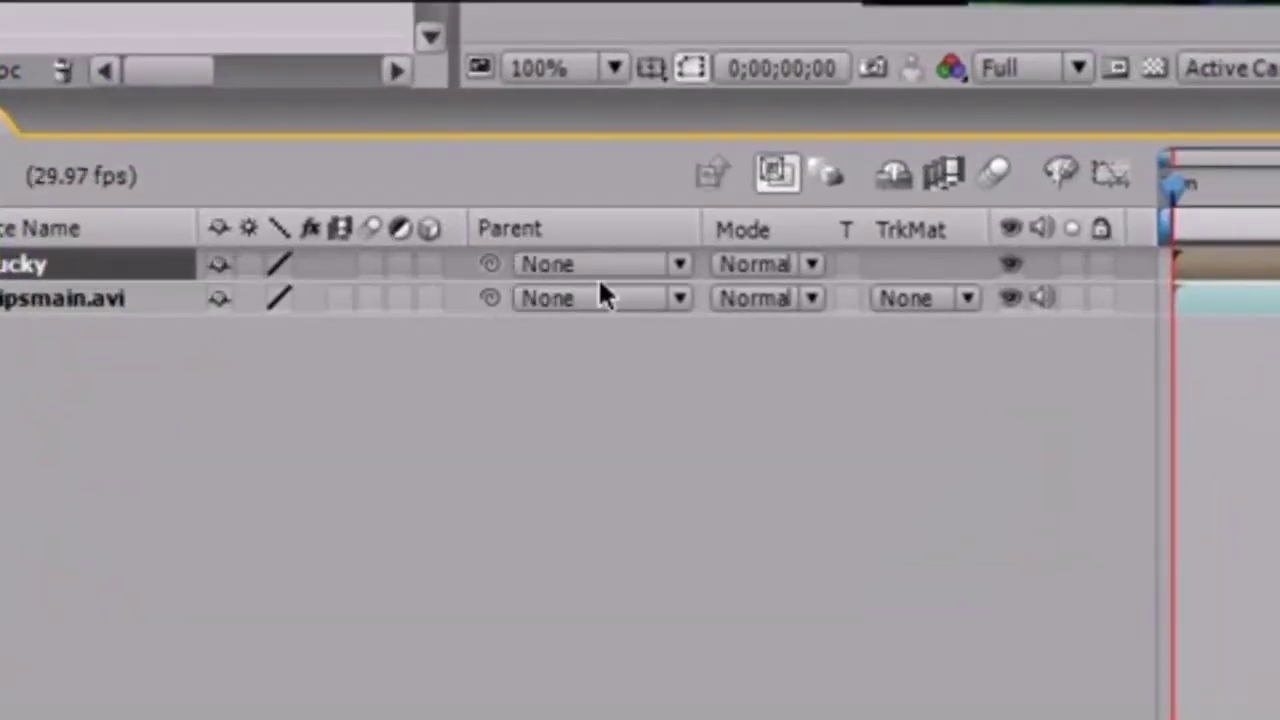
pyautogui.click(678, 264)
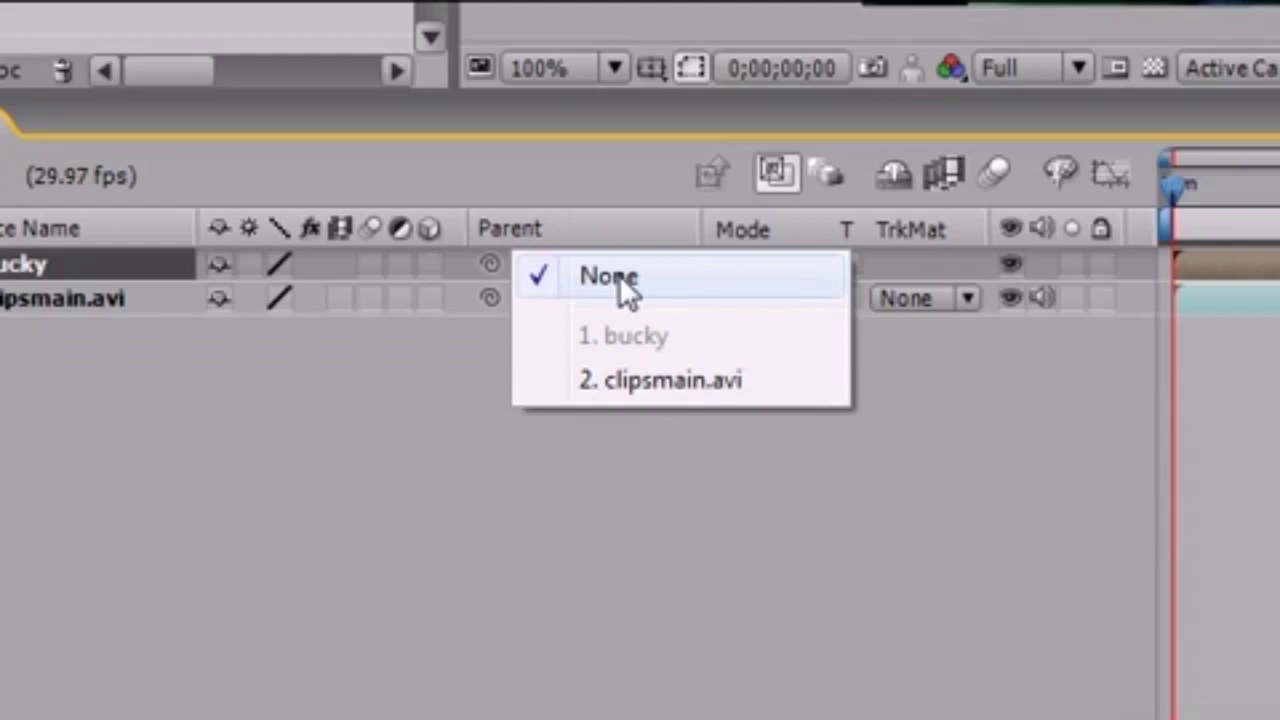
pyautogui.click(669, 385)
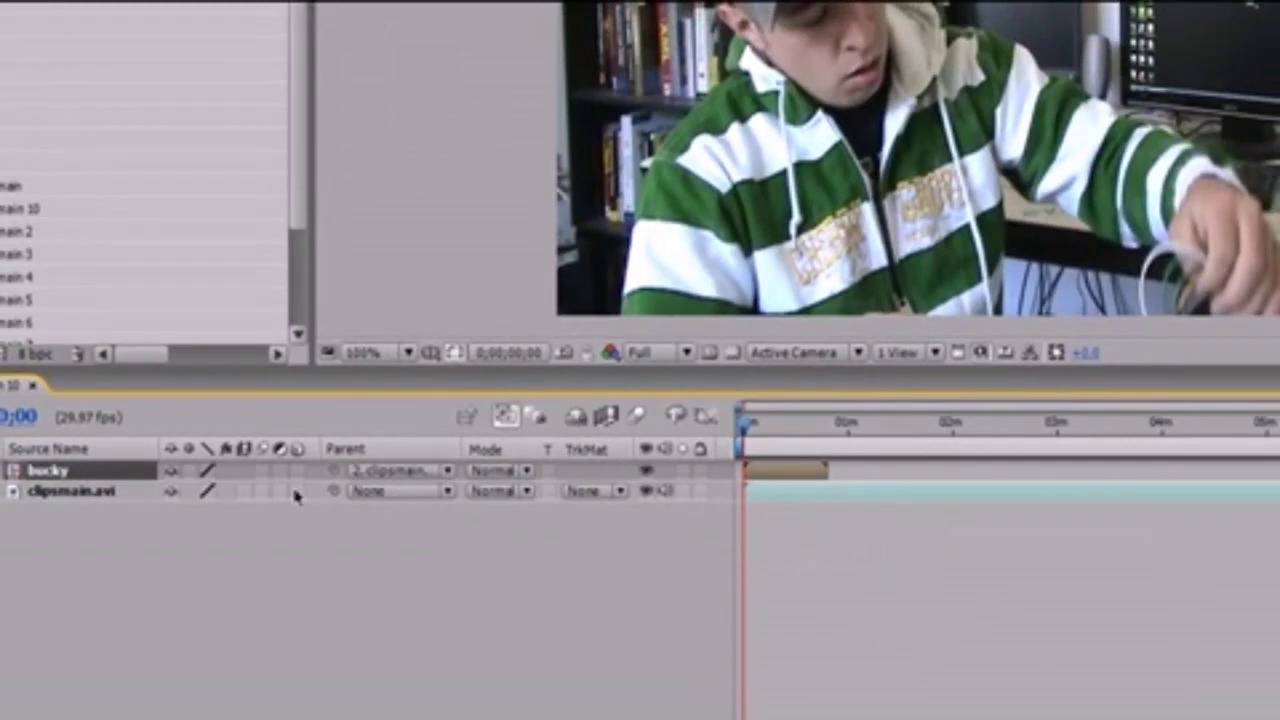
# Step: Transform the parent clipsmain.avi layer: scale it down to 79.5, 76.7%, set its position to 360, 239 and rotate it 2°
pyautogui.click(80, 500)
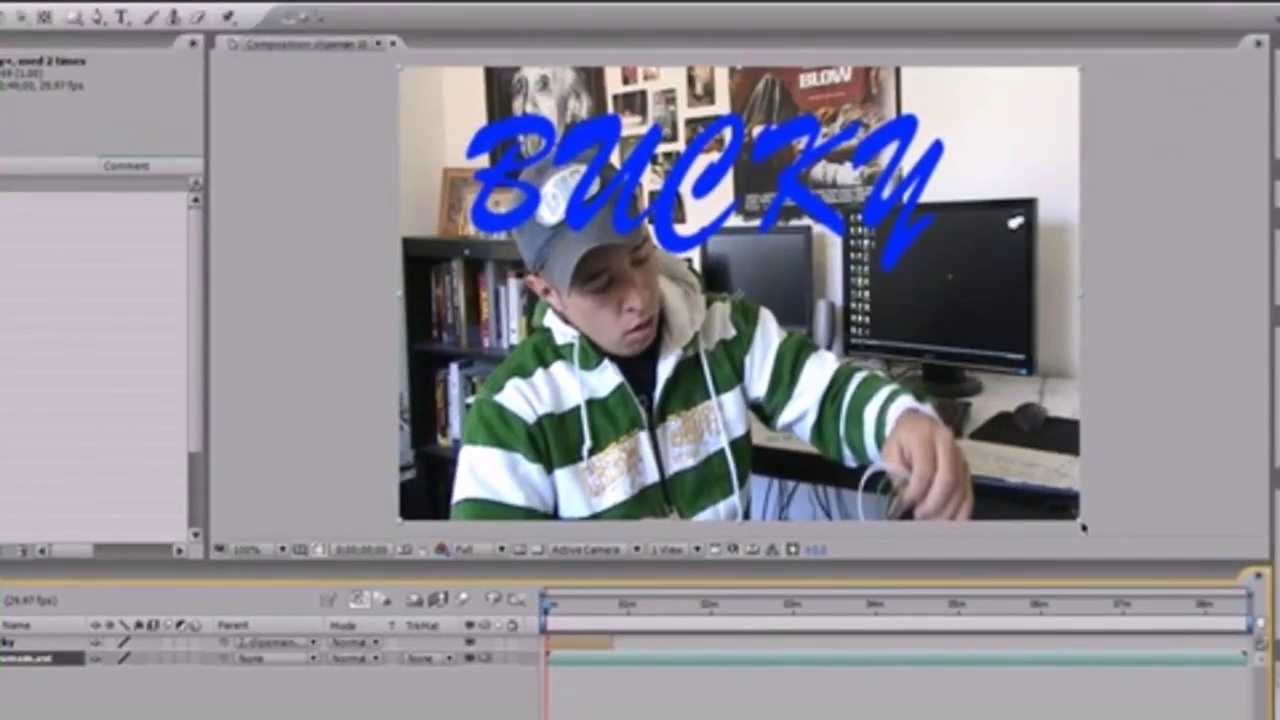
pyautogui.moveTo(1083, 527); pyautogui.dragTo(1029, 479)
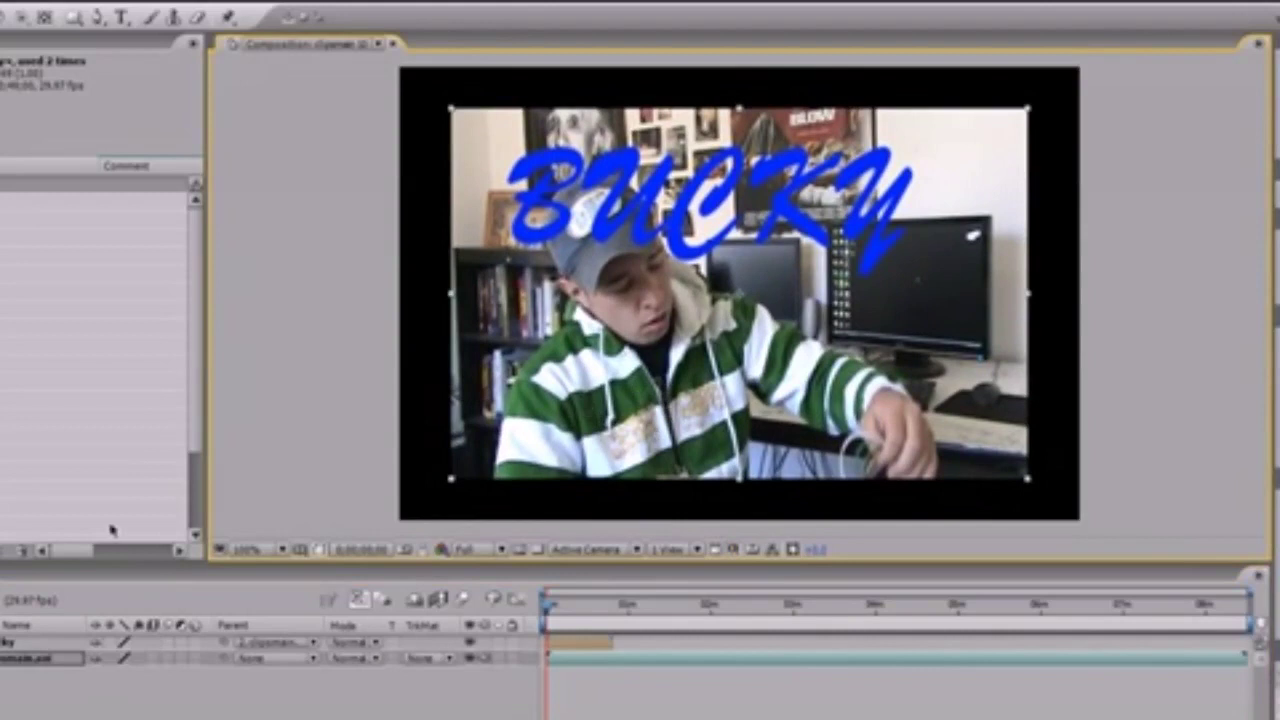
pyautogui.click(60, 688)
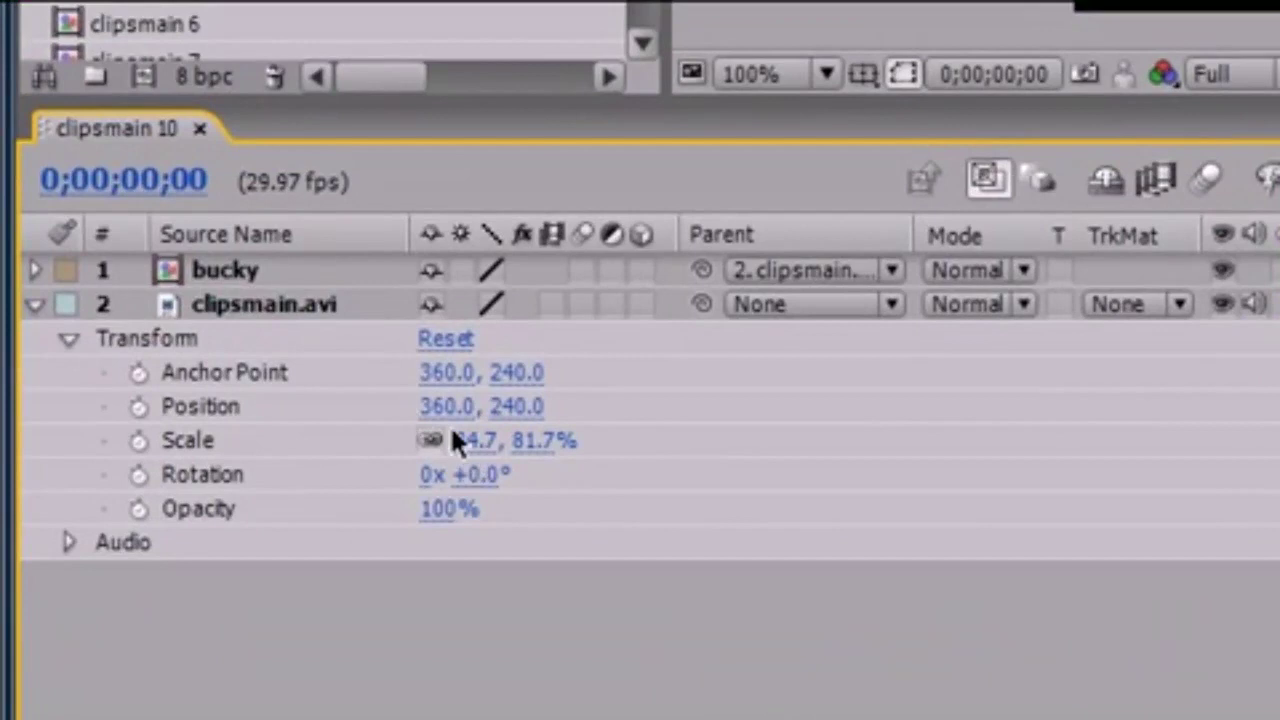
pyautogui.moveTo(522, 407); pyautogui.dragTo(565, 406)
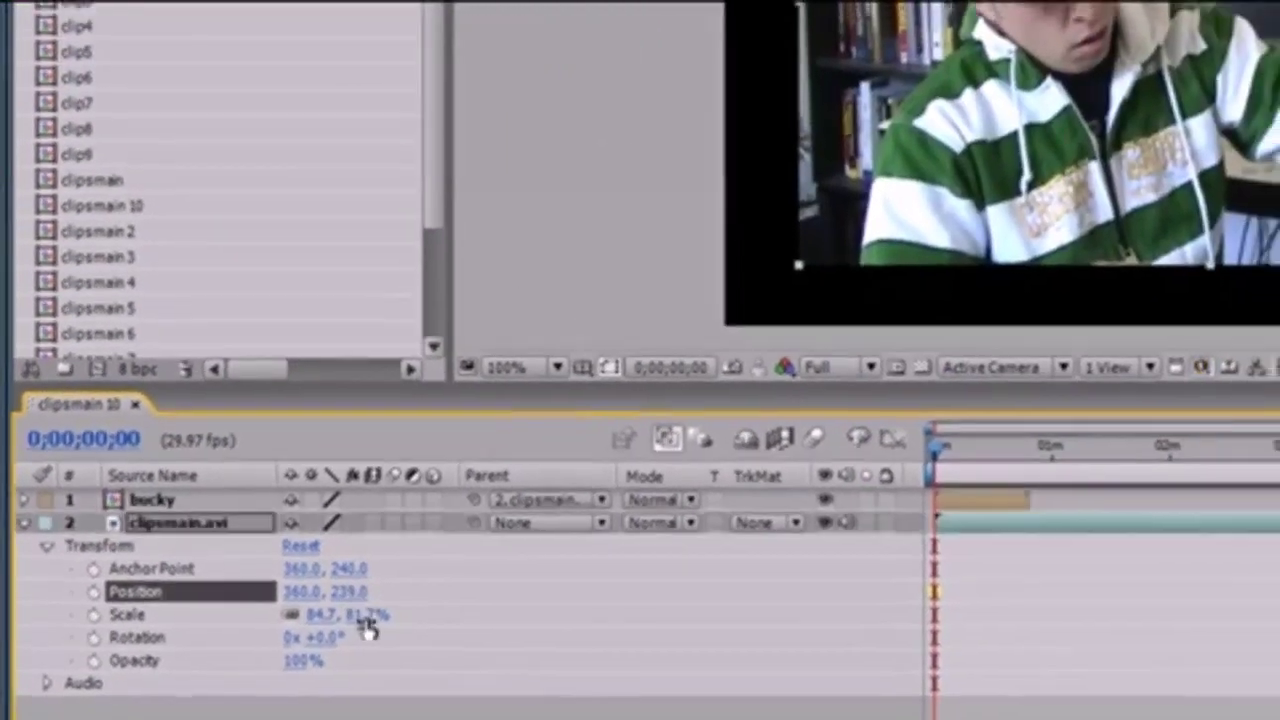
pyautogui.moveTo(395, 590); pyautogui.dragTo(440, 588)
pyautogui.moveTo(240, 641)
pyautogui.mouseDown()
pyautogui.moveTo(215, 641)
pyautogui.moveTo(251, 660)
pyautogui.mouseUp()
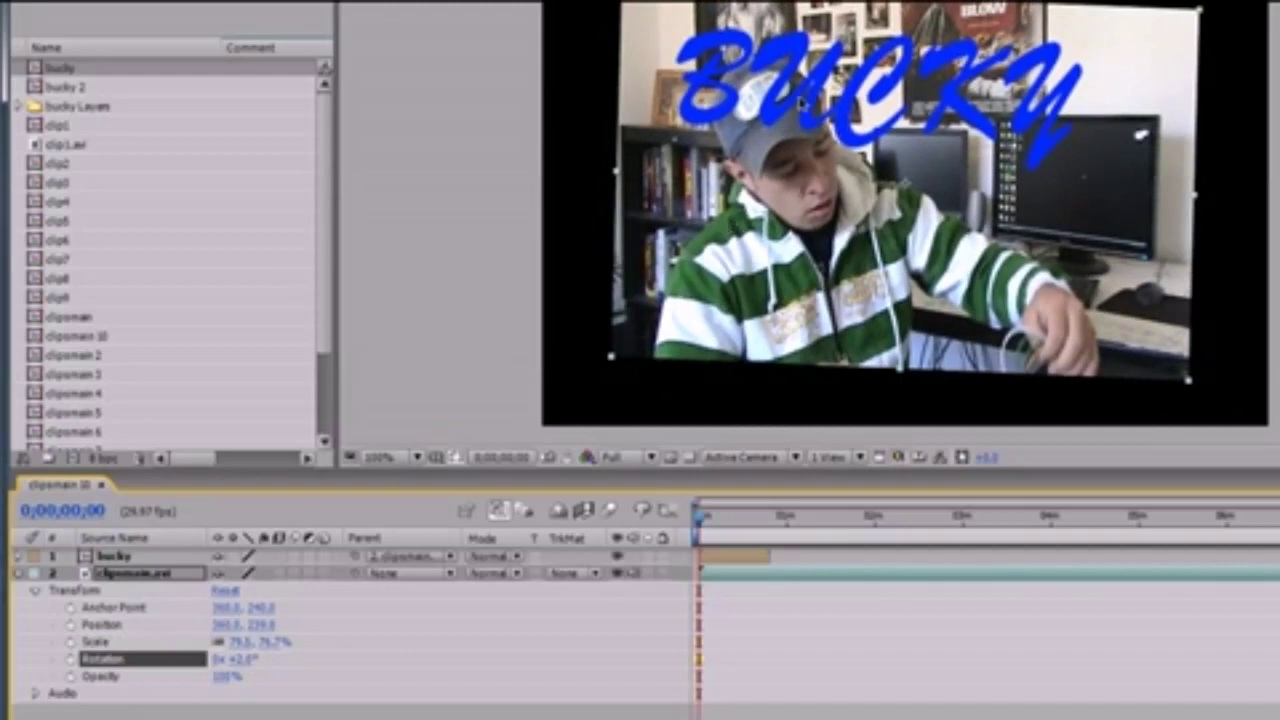
# Step: Move the child bucky layer on its own, first slightly down and to the right in the composition, and adjust its Position value
pyautogui.click(127, 558)
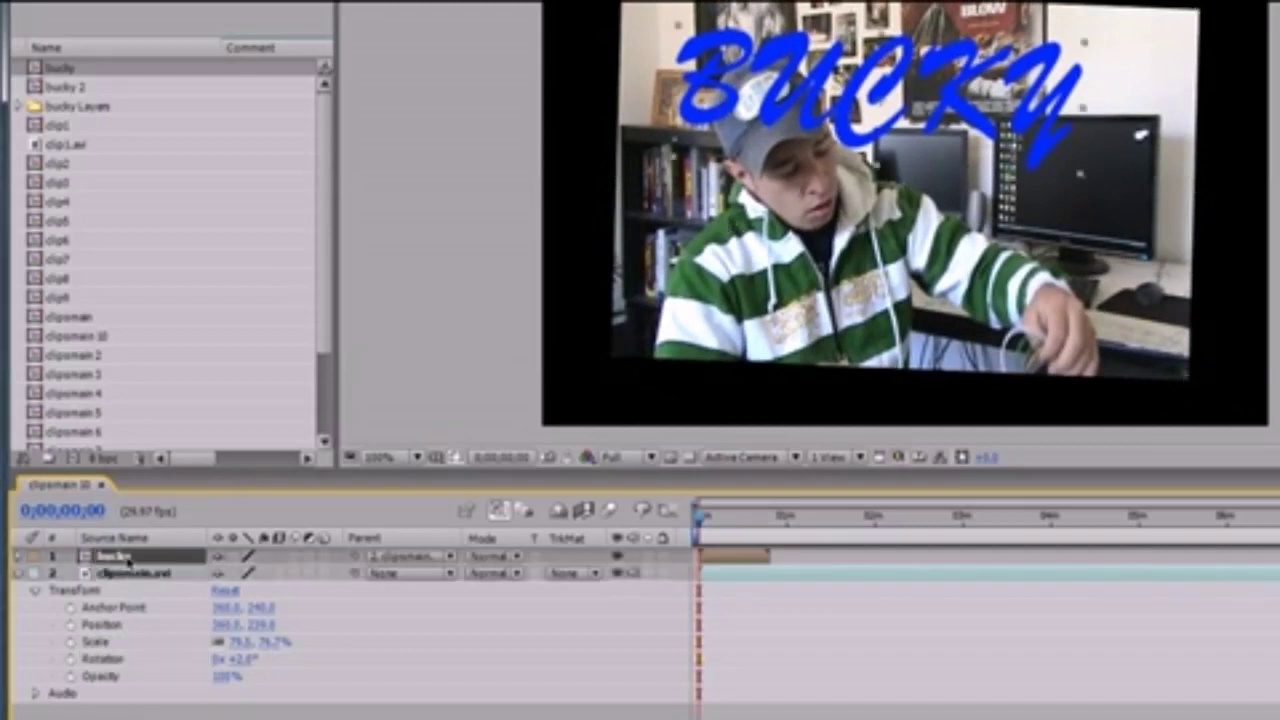
pyautogui.moveTo(720, 74); pyautogui.dragTo(748, 93)
pyautogui.click(20, 557)
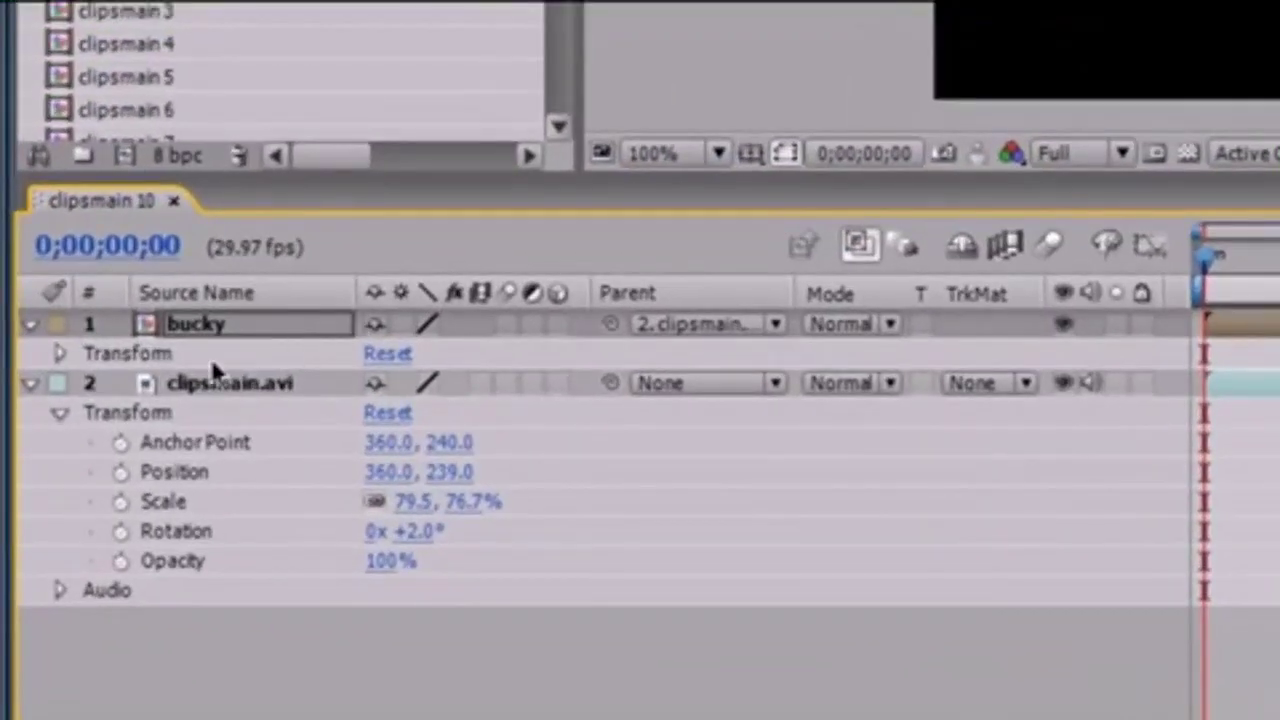
pyautogui.click(60, 353)
pyautogui.moveTo(458, 420); pyautogui.dragTo(620, 414)
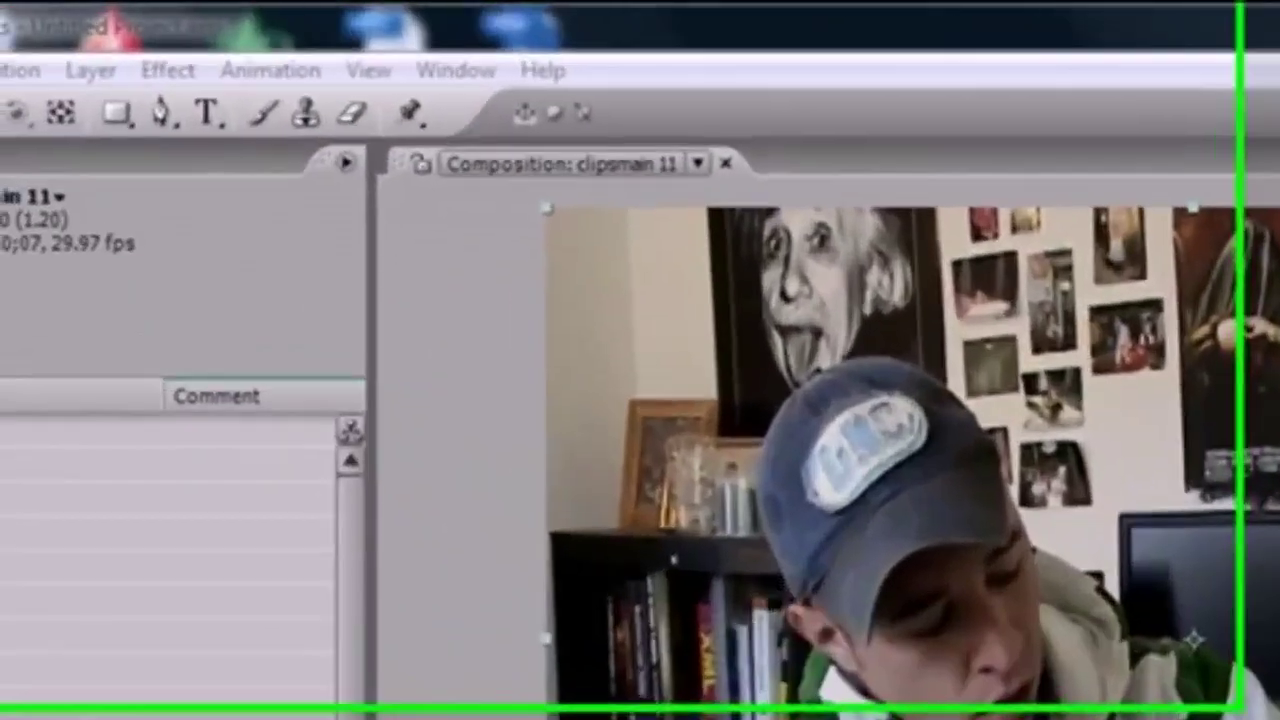
# Step: Add a new text layer to the clipsmain 11 composition reading "this is sopm,e text and apples"
pyautogui.click(96, 69)
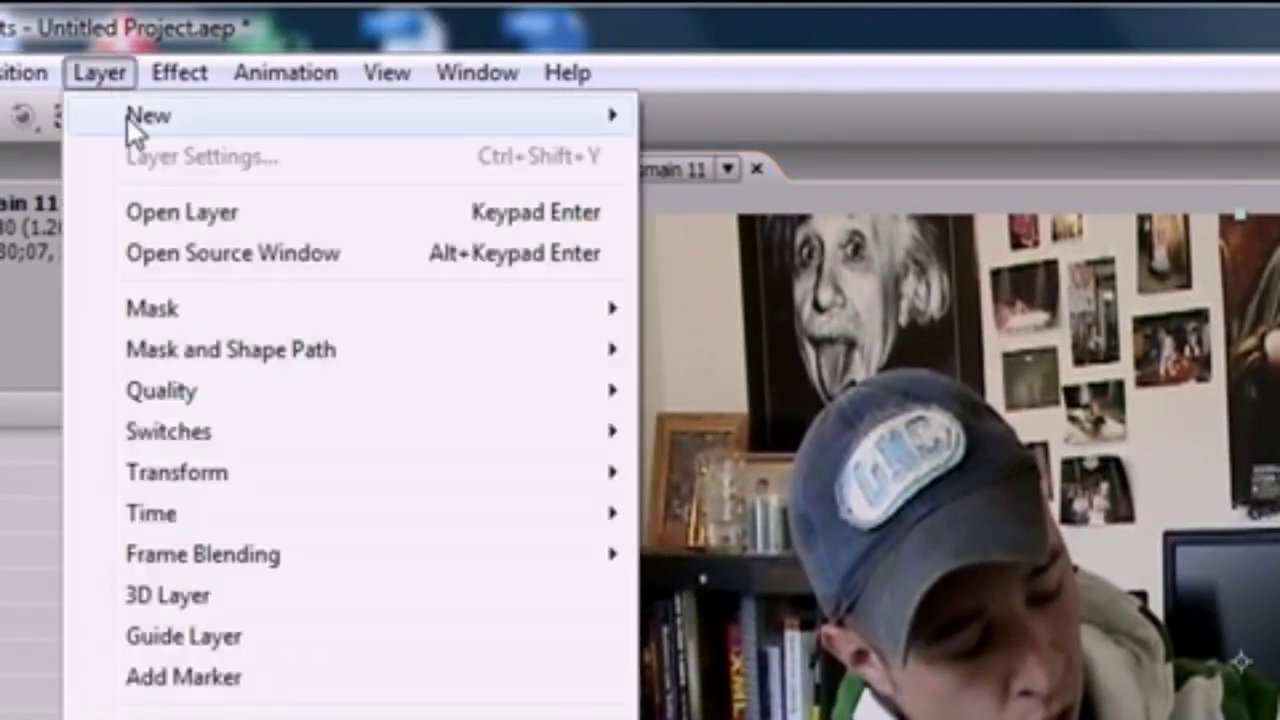
pyautogui.moveTo(130, 118)
pyautogui.click(823, 122)
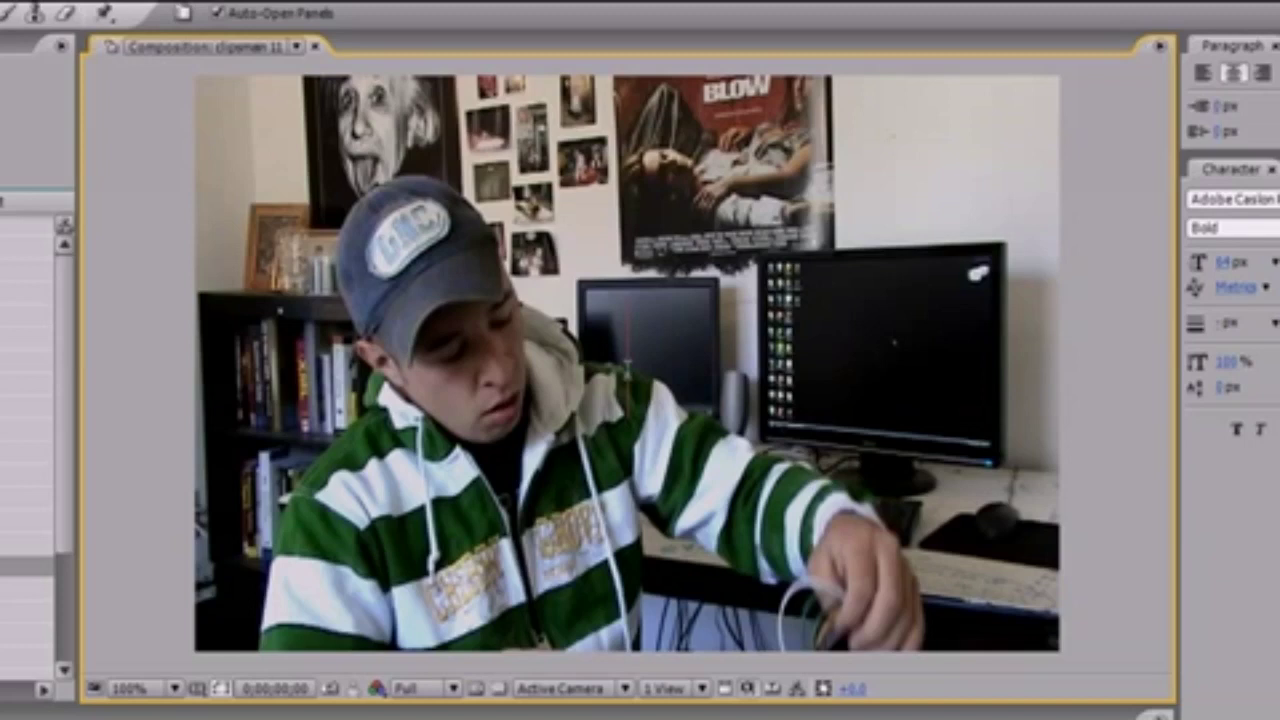
pyautogui.write('this is sopm,e')
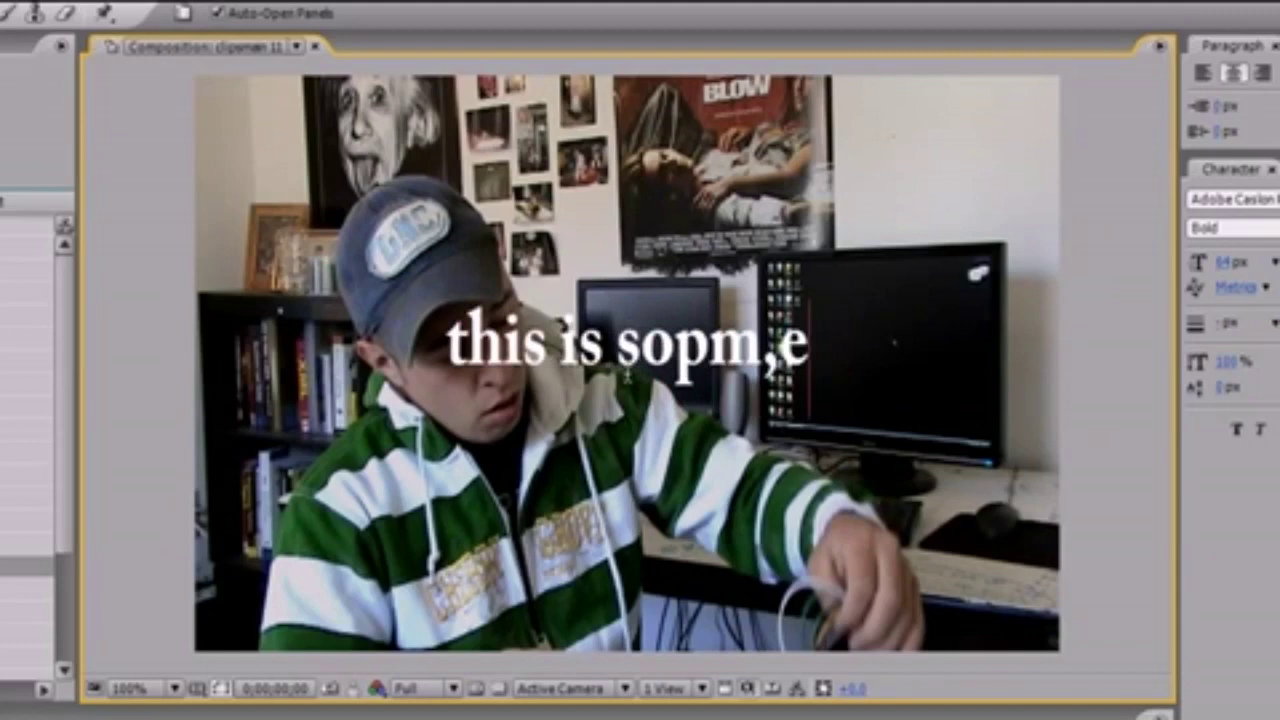
pyautogui.write(' text and ap')
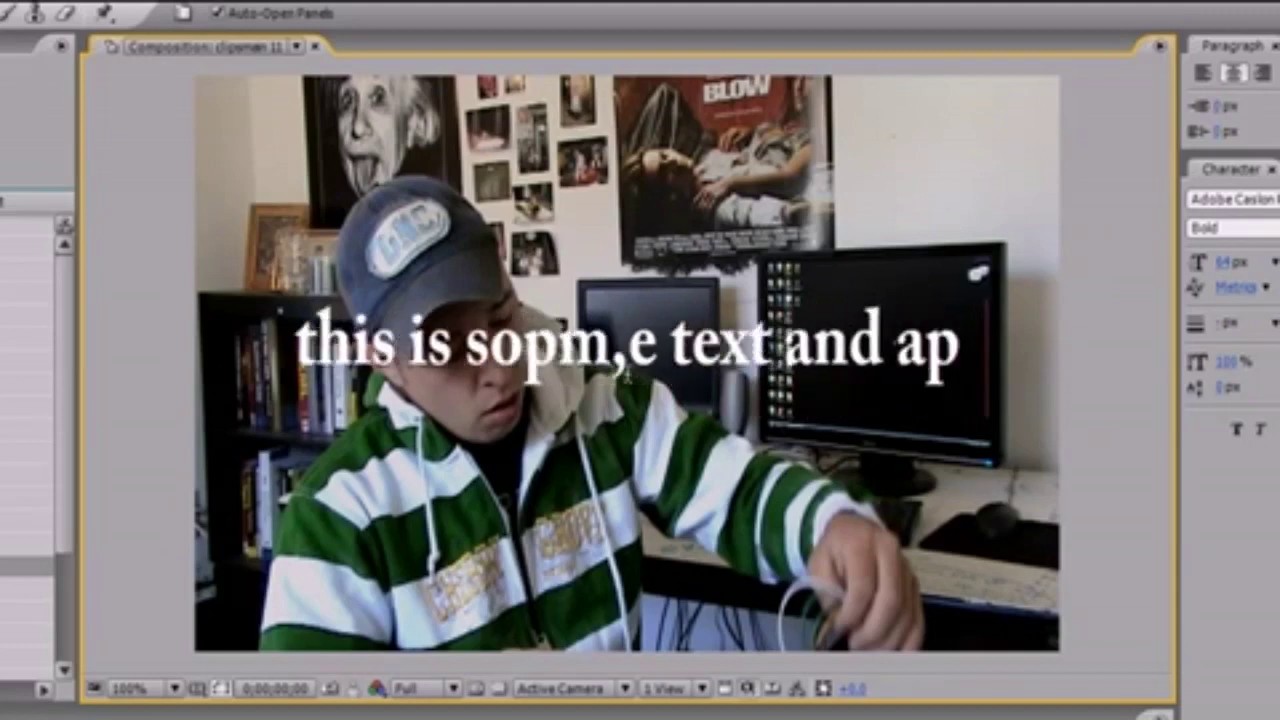
pyautogui.write('ples')
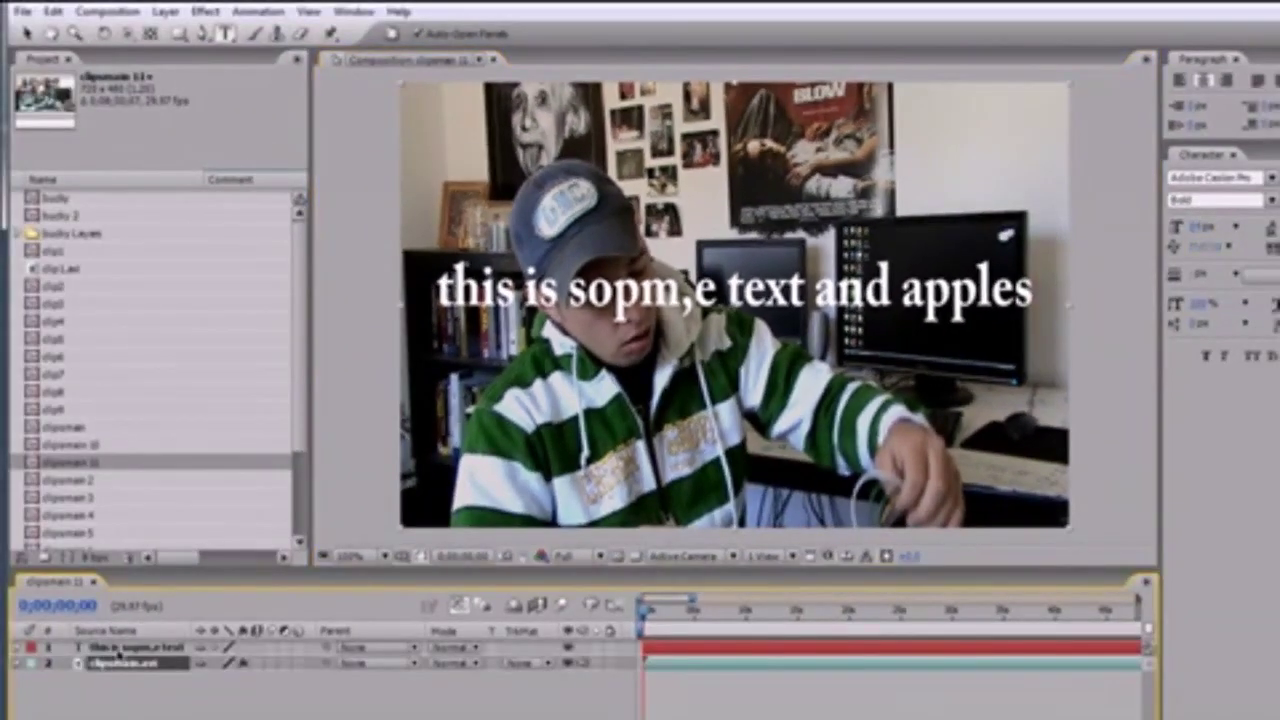
# Step: Draw an open, wavy RotoBezier path on the text layer with the Pen tool, running from the bookshelf over the face to the far wall
pyautogui.click(118, 655)
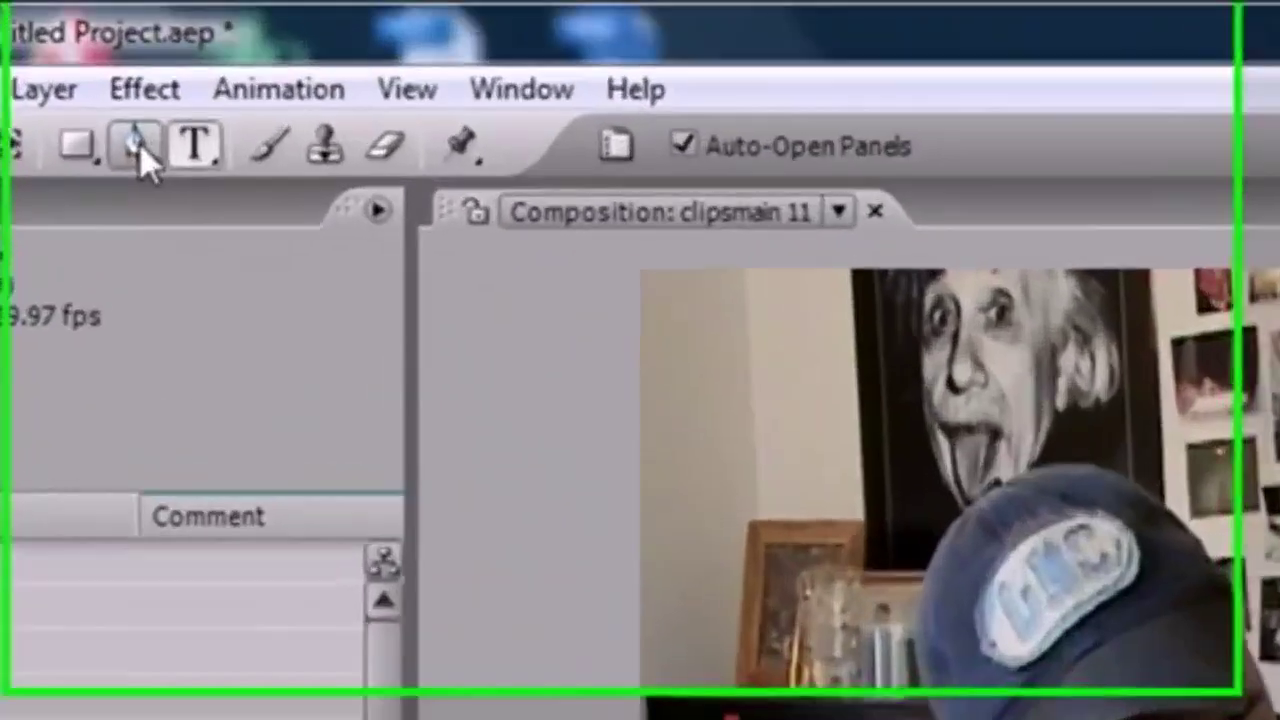
pyautogui.click(139, 152)
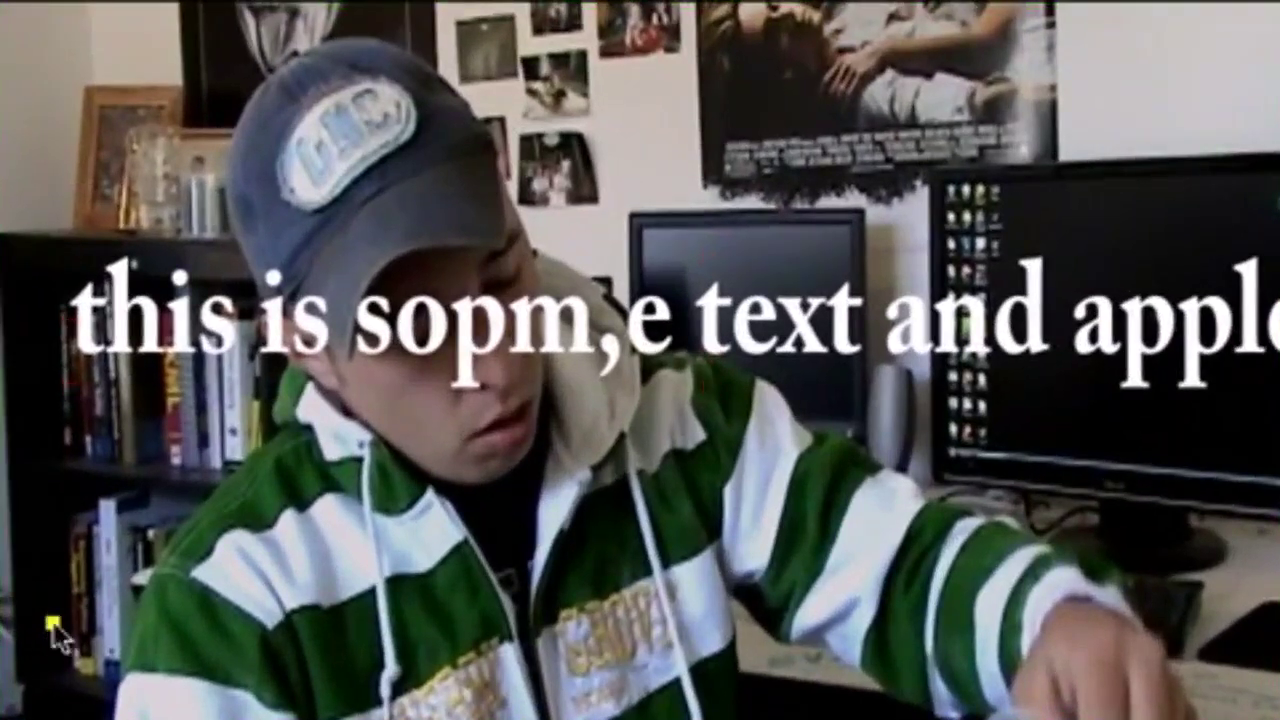
pyautogui.click(195, 345)
pyautogui.click(455, 250)
pyautogui.click(724, 433)
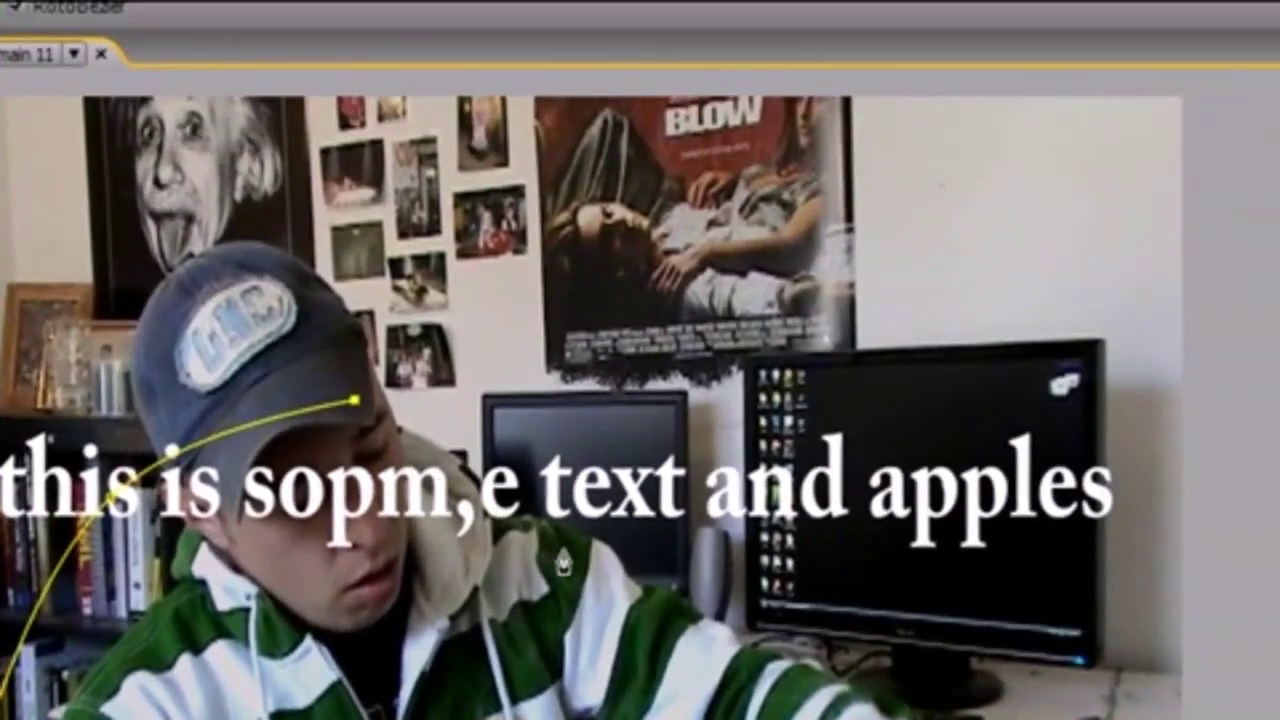
pyautogui.click(890, 608)
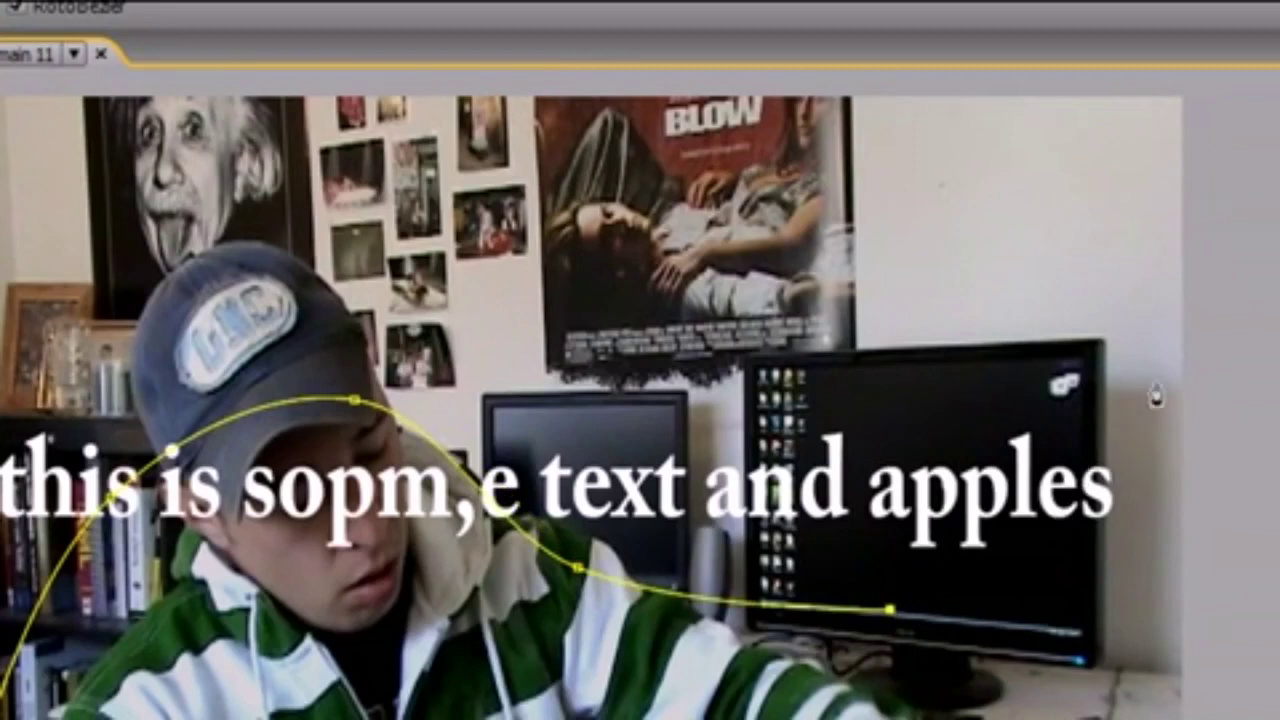
pyautogui.click(1168, 374)
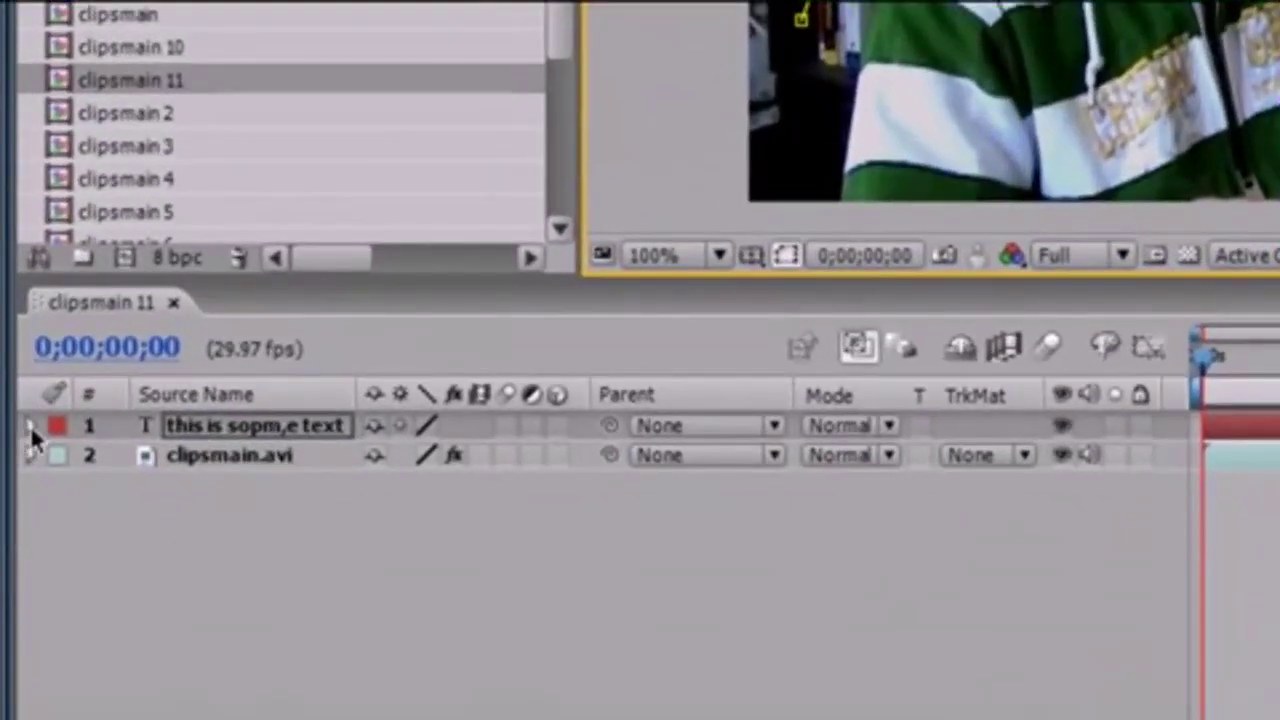
# Step: Make the text follow the drawn curve by setting the text layer's Path option to Mask 1
pyautogui.click(31, 425)
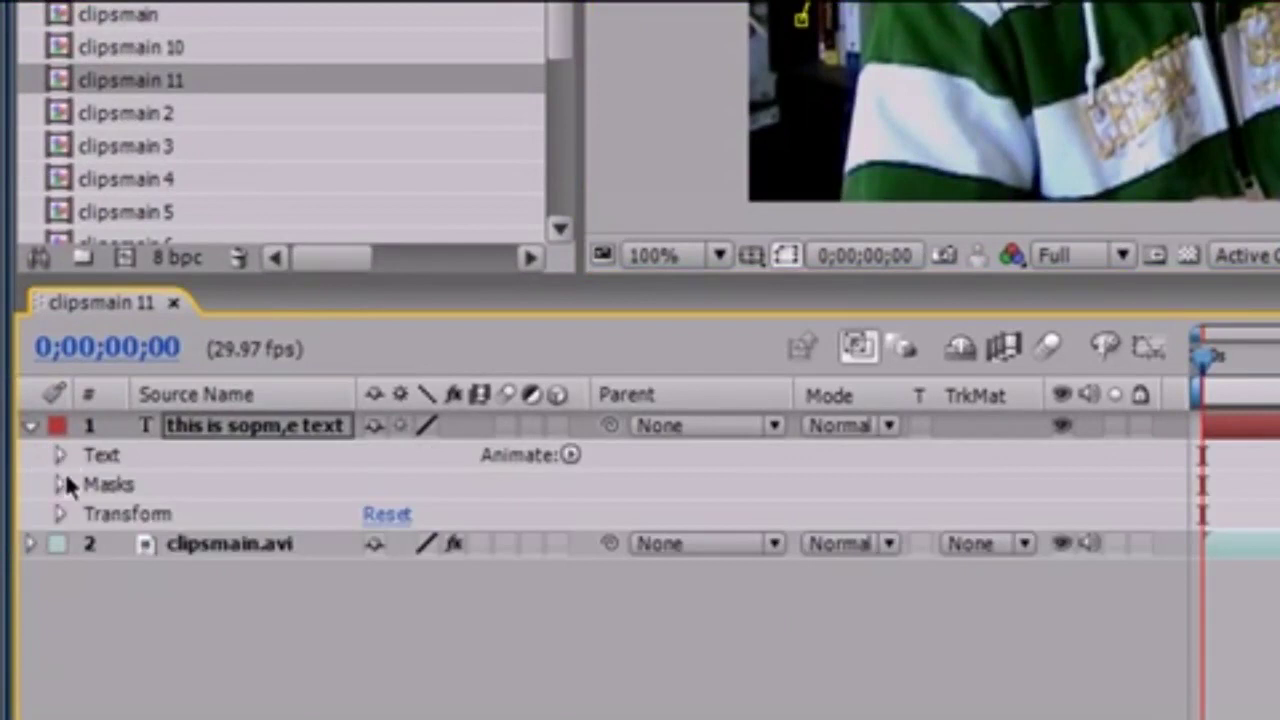
pyautogui.click(59, 455)
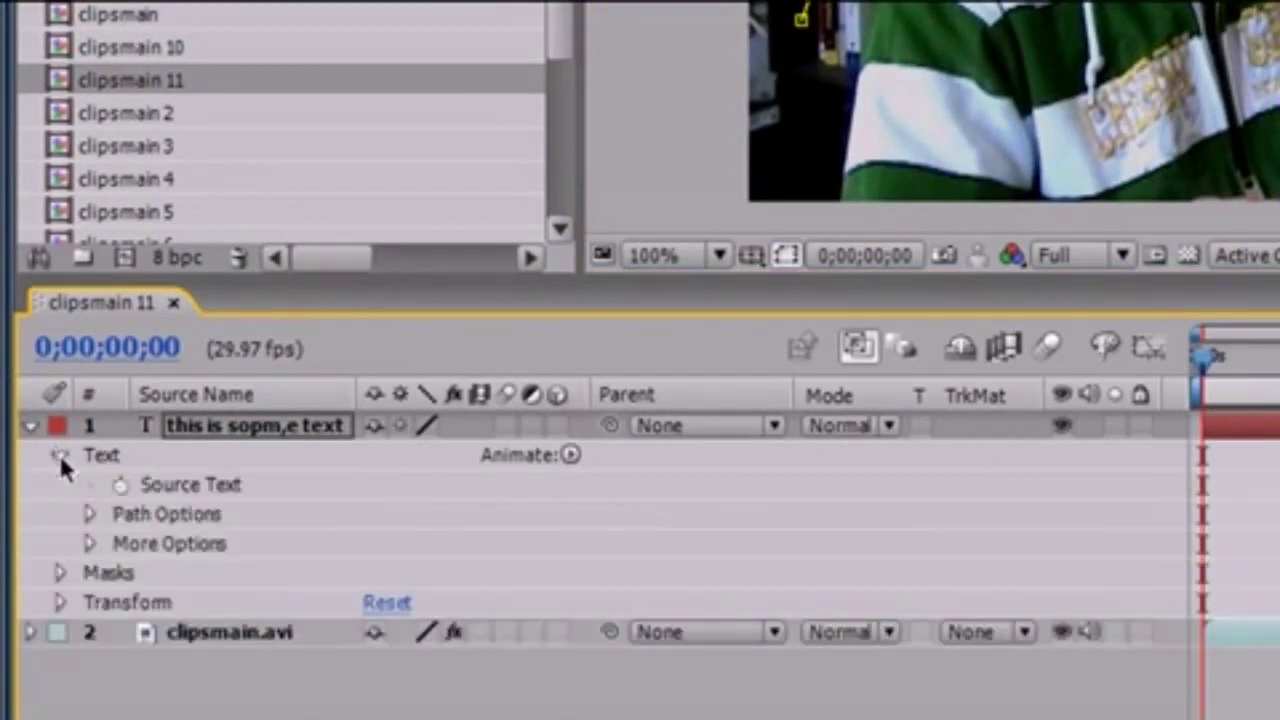
pyautogui.click(88, 515)
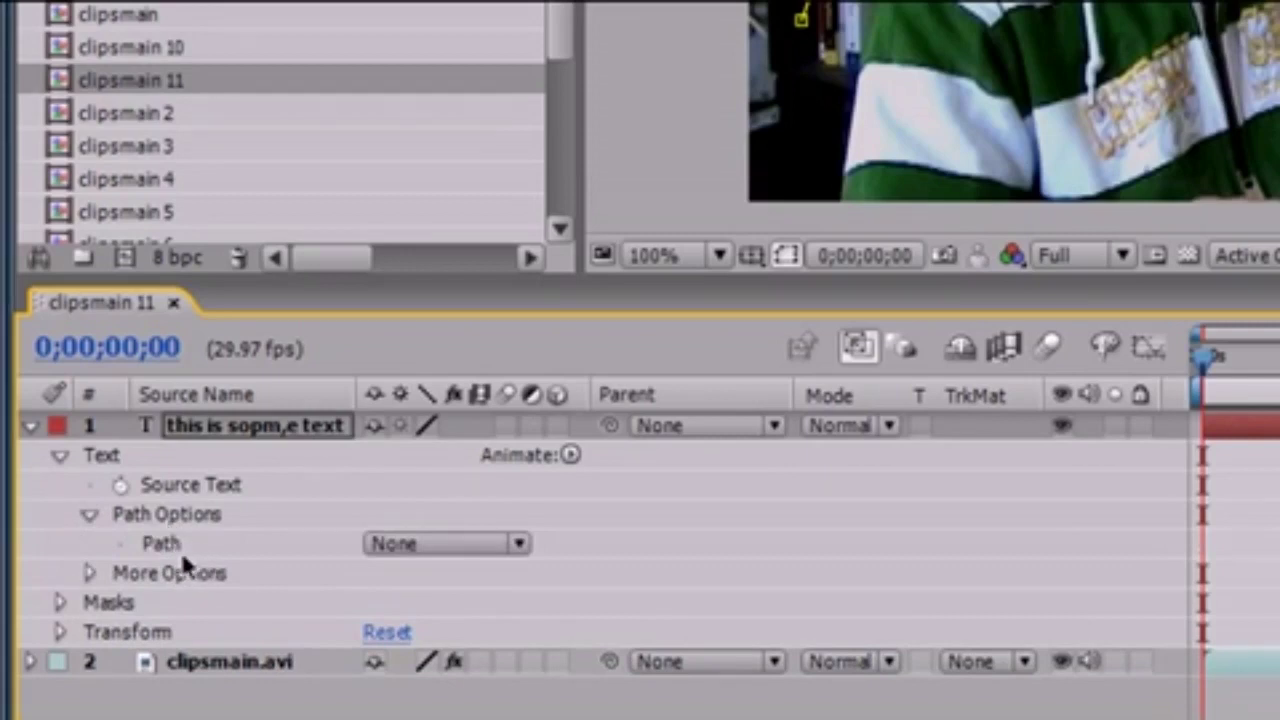
pyautogui.click(519, 548)
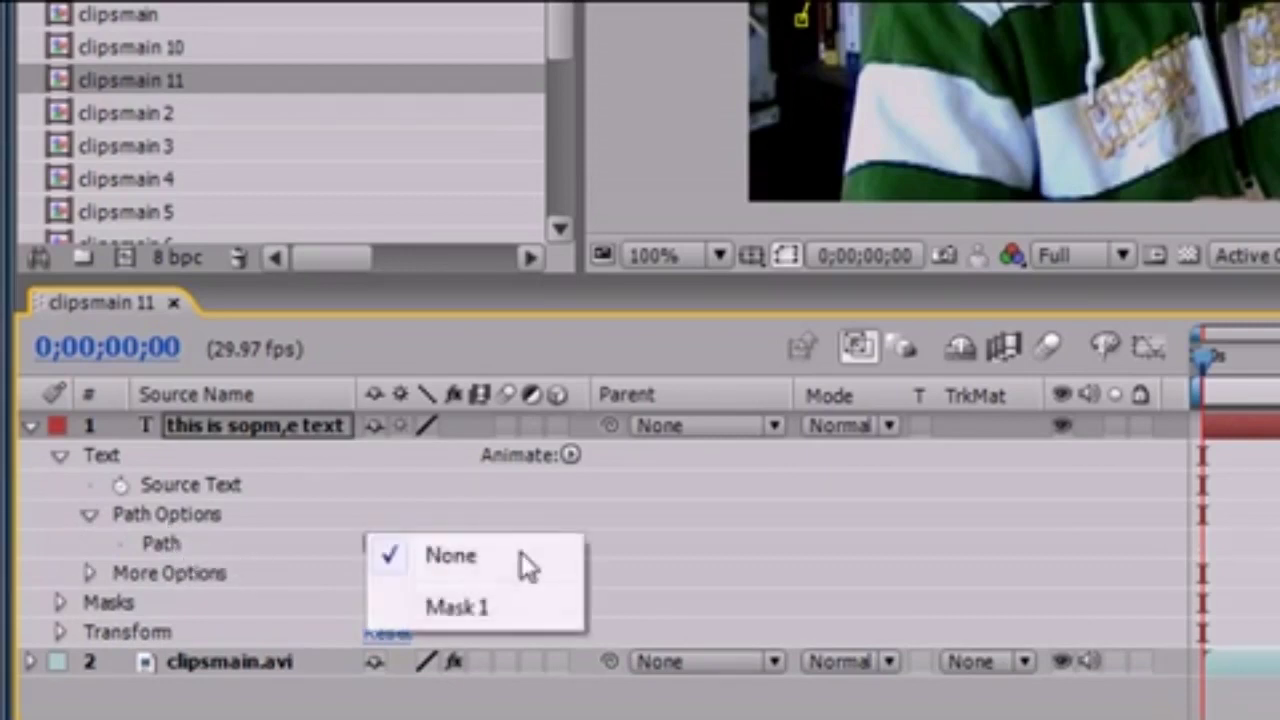
pyautogui.click(494, 606)
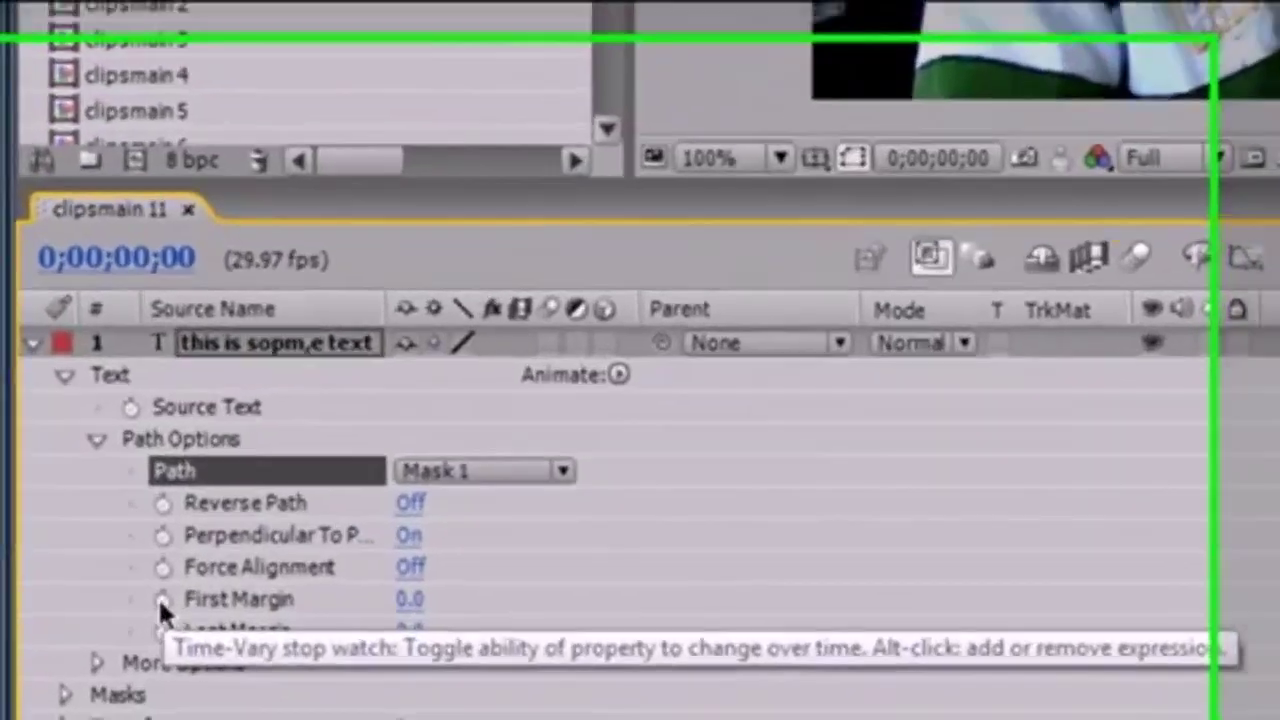
# Step: Enable keyframing for First Margin at 0;00;00;00 and lower it to about -374, shifting the text back along the path
pyautogui.click(118, 640)
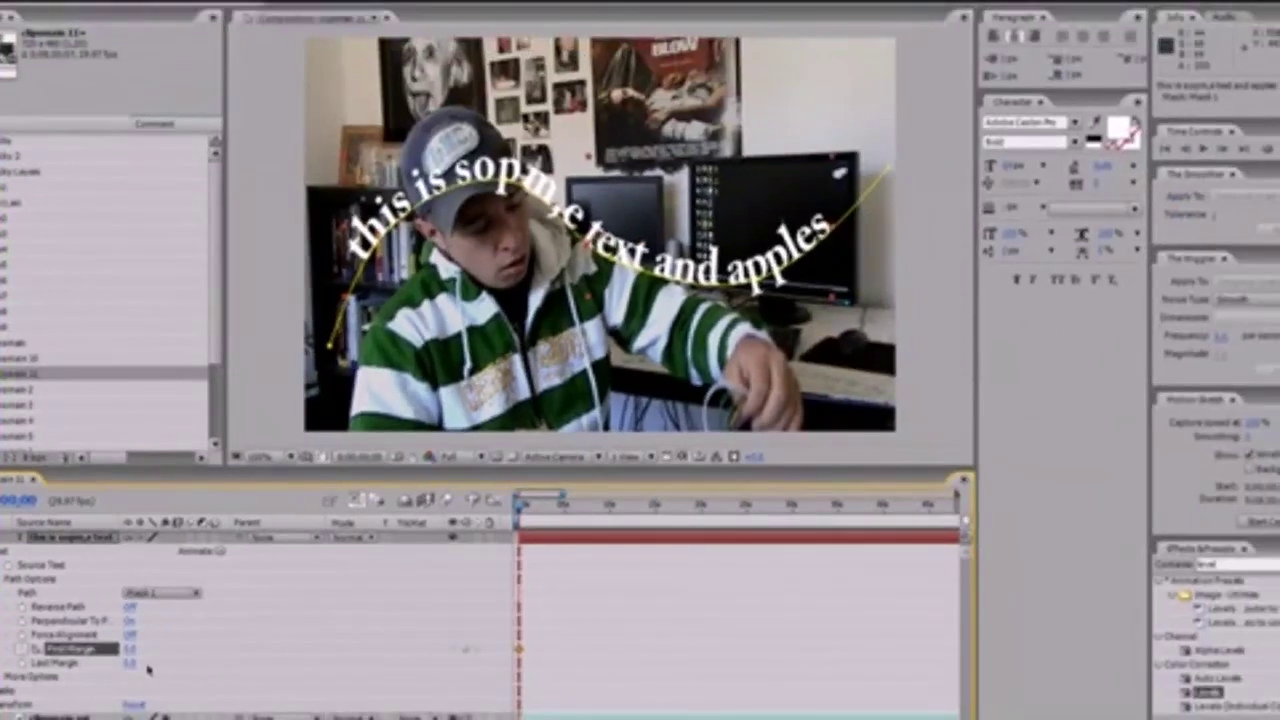
pyautogui.moveTo(130, 649); pyautogui.dragTo(107, 648)
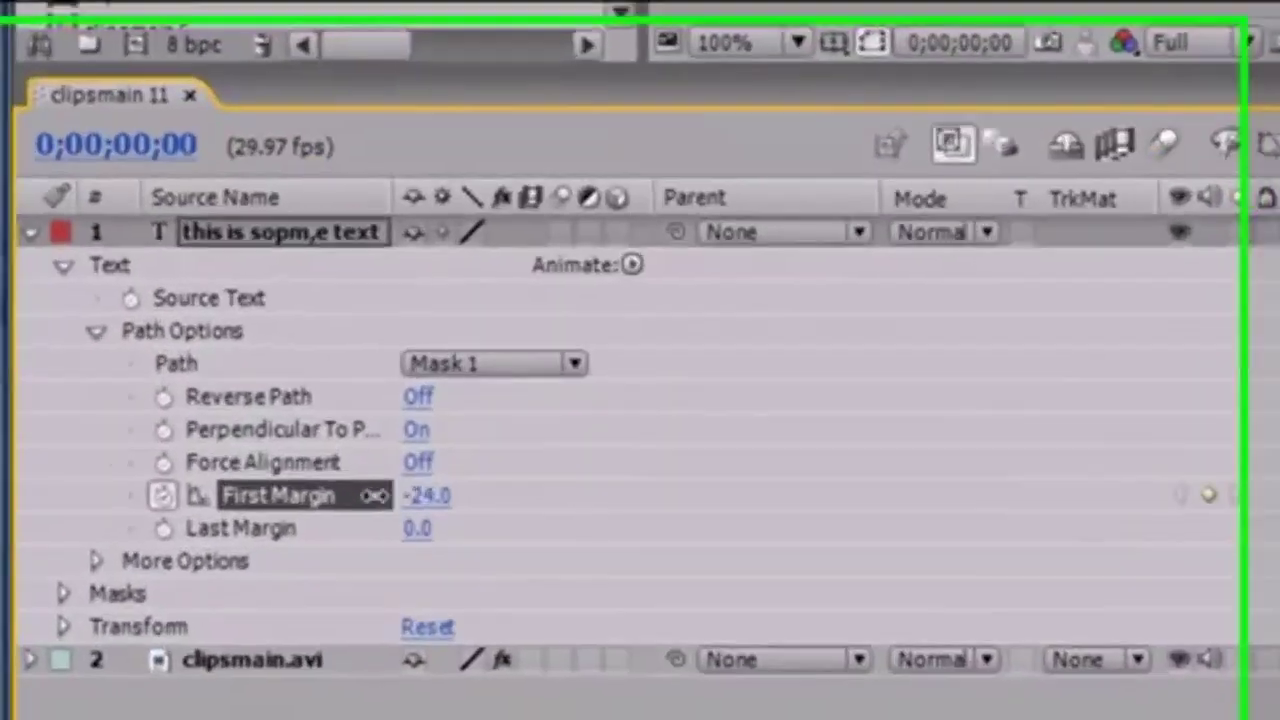
pyautogui.moveTo(374, 495); pyautogui.dragTo(1, 520)
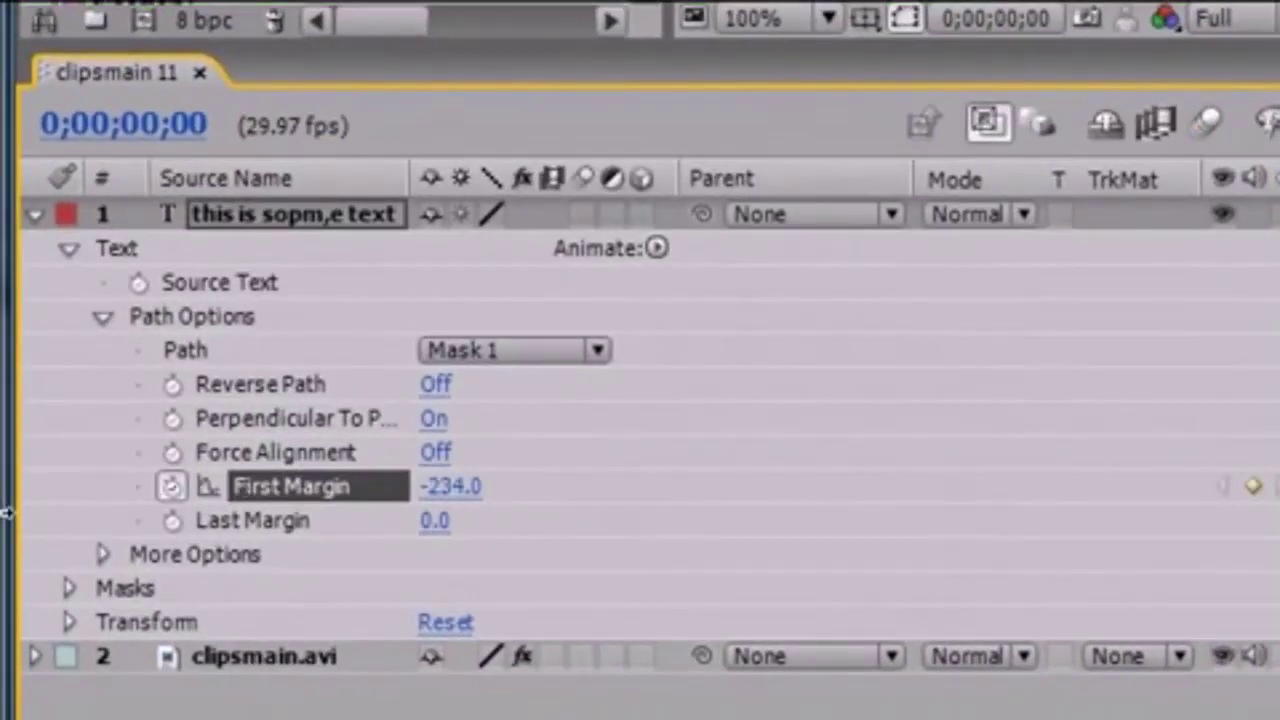
pyautogui.moveTo(465, 487); pyautogui.dragTo(440, 488)
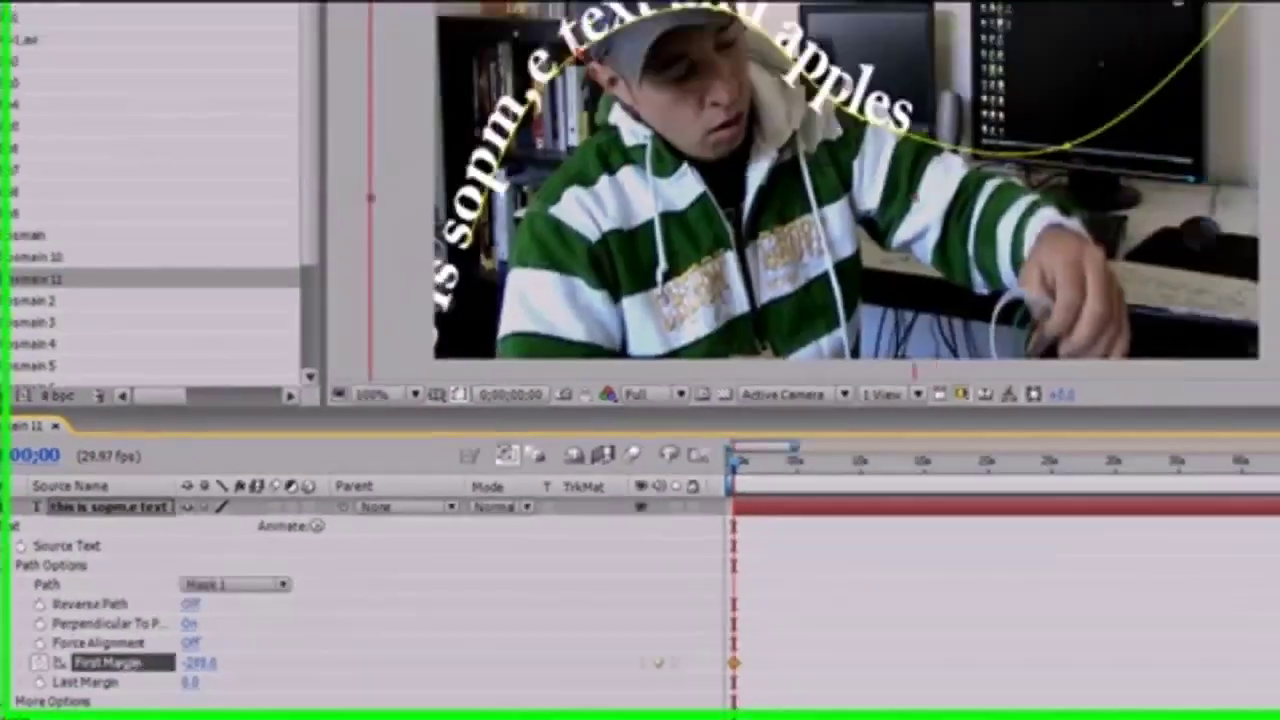
pyautogui.moveTo(200, 662); pyautogui.dragTo(40, 697)
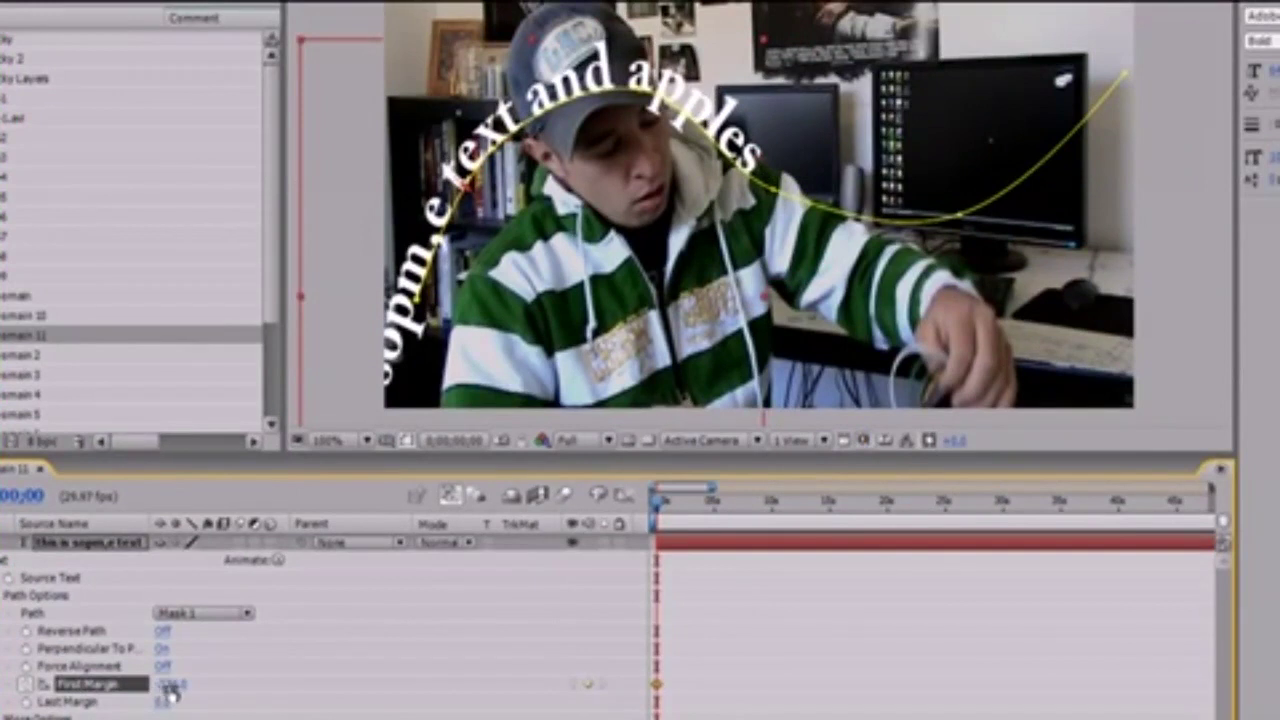
# Step: Keyframe a higher First Margin at 0;00;05;01 that pushes the text past the path's far end, and preview the animation from the start
pyautogui.moveTo(657, 507); pyautogui.dragTo(716, 505)
pyautogui.moveTo(168, 684); pyautogui.dragTo(430, 674)
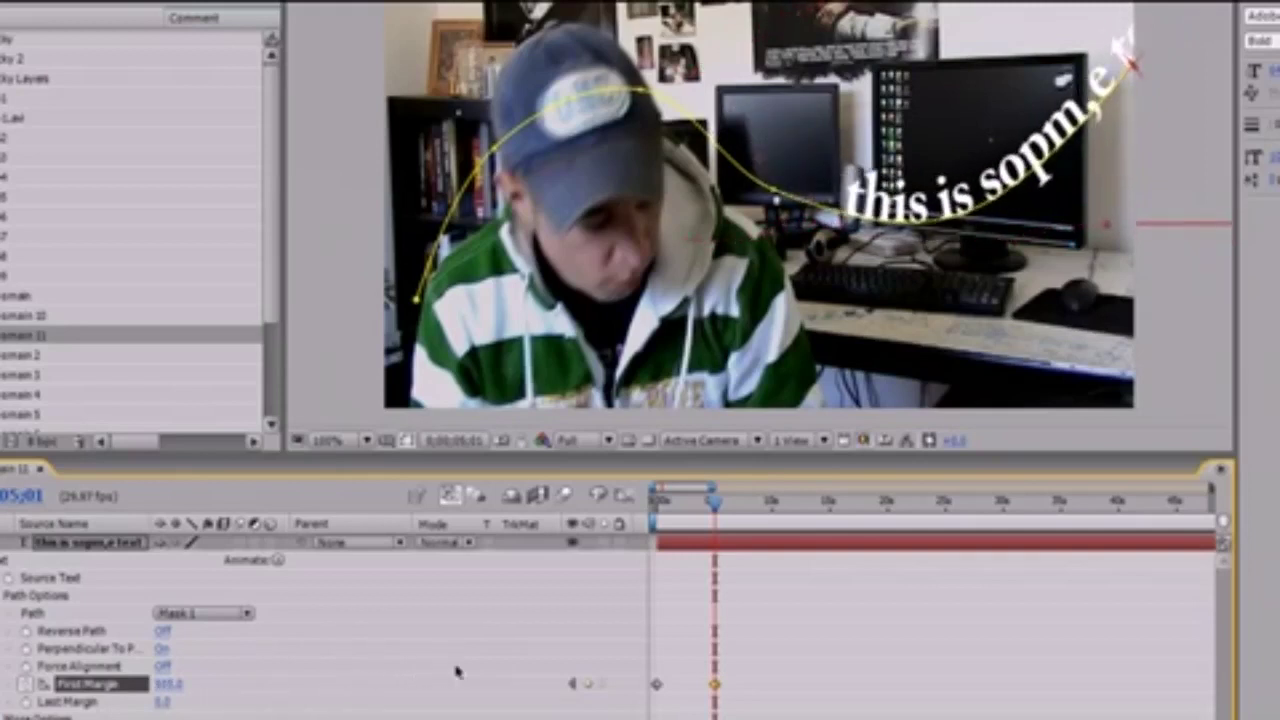
pyautogui.moveTo(716, 504); pyautogui.dragTo(656, 505)
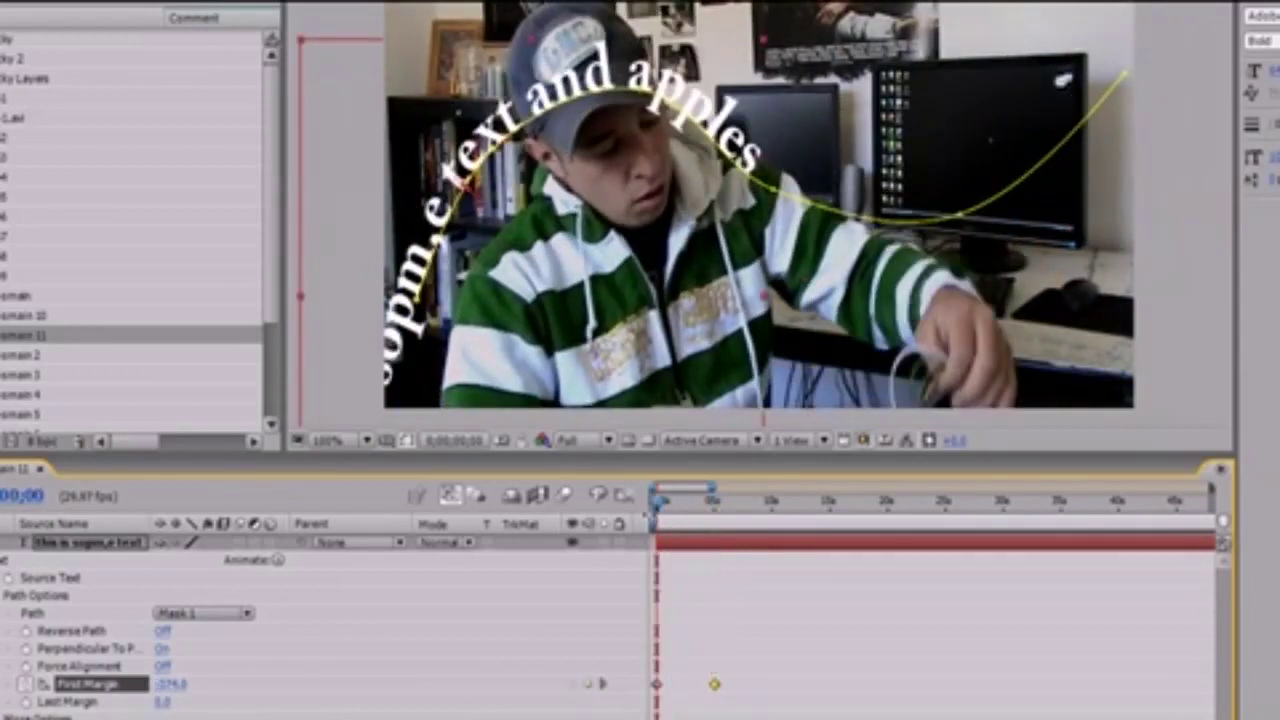
pyautogui.press('space')
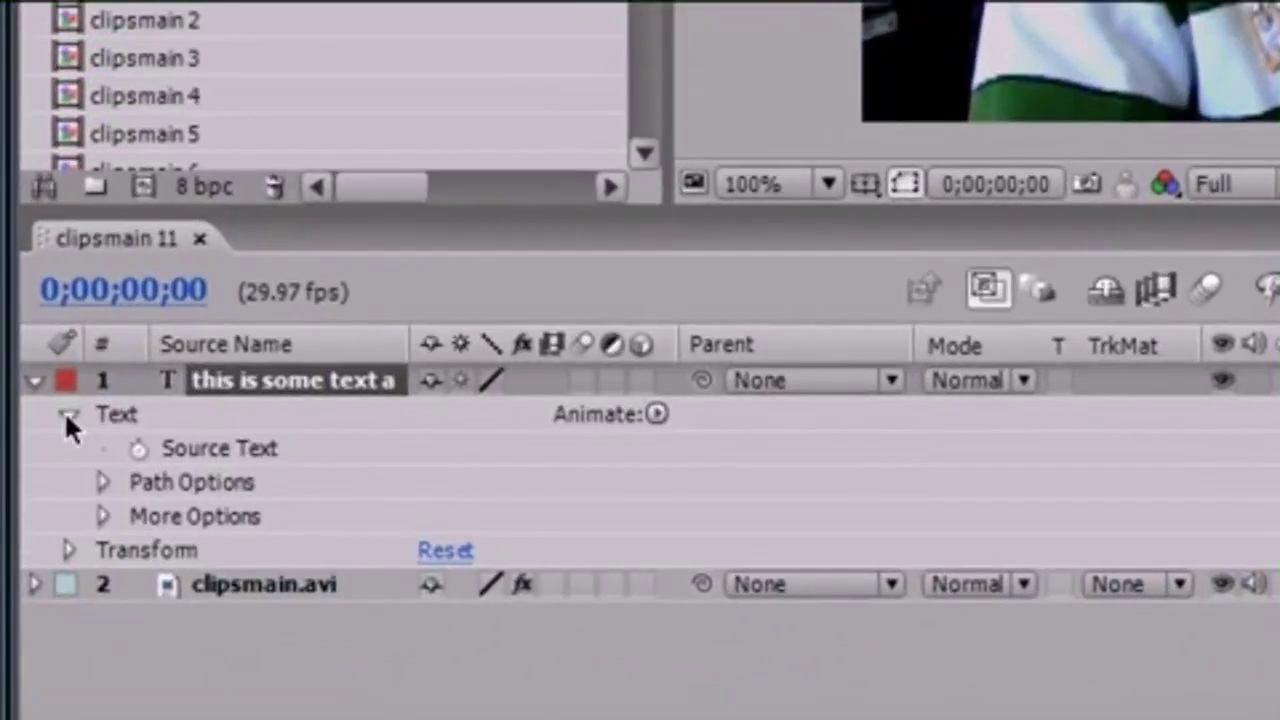
# Step: Add a Position animator to the text layer reading "this is some text and apples"
pyautogui.click(66, 414)
pyautogui.click(68, 414)
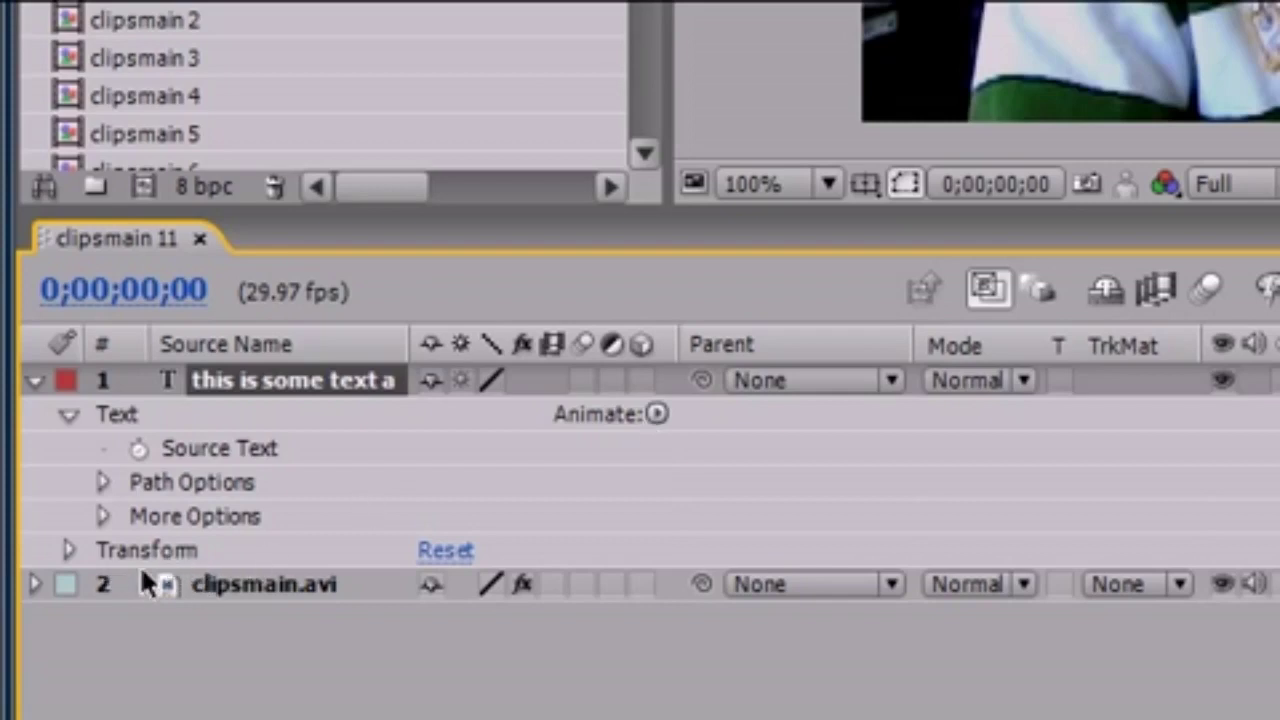
pyautogui.click(67, 550)
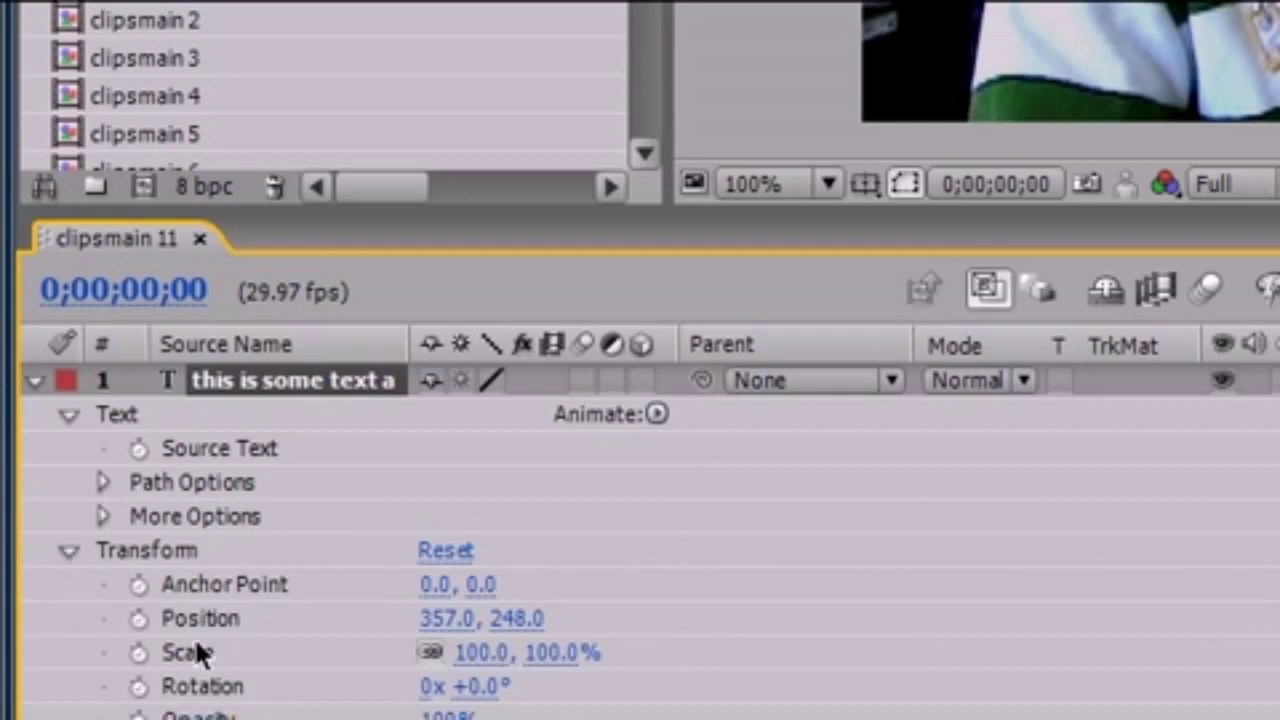
pyautogui.click(70, 550)
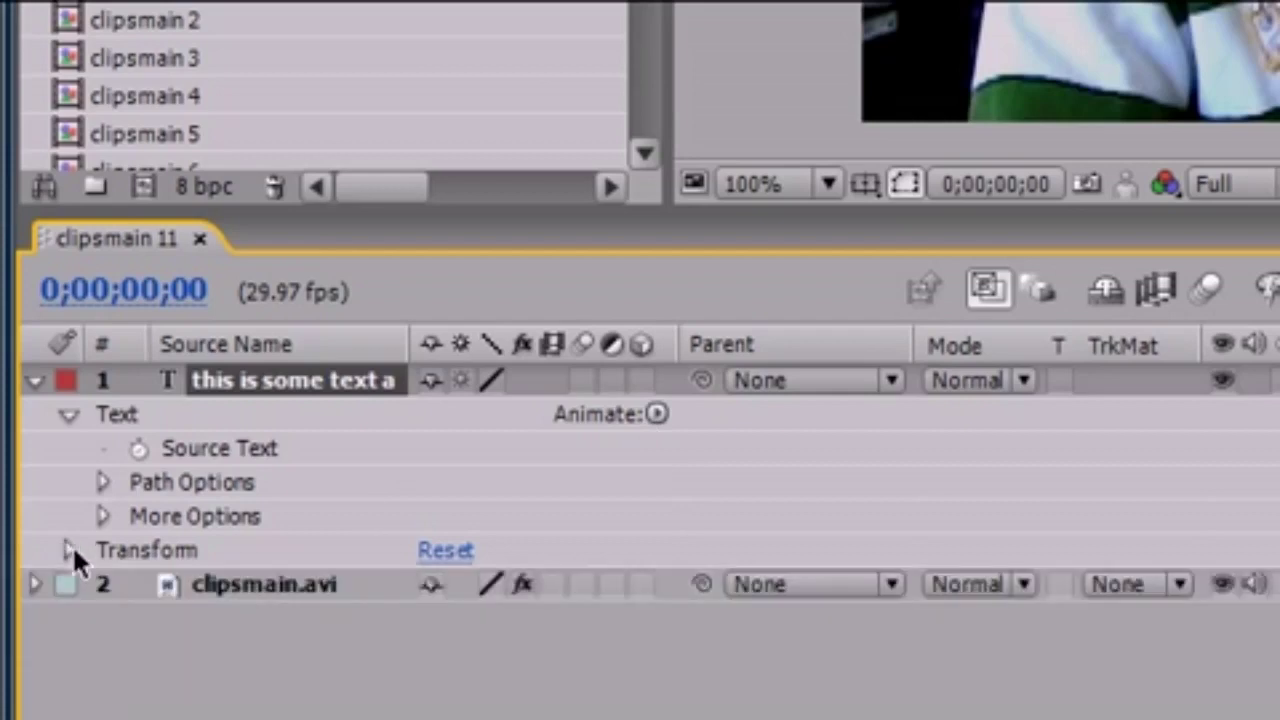
pyautogui.click(656, 412)
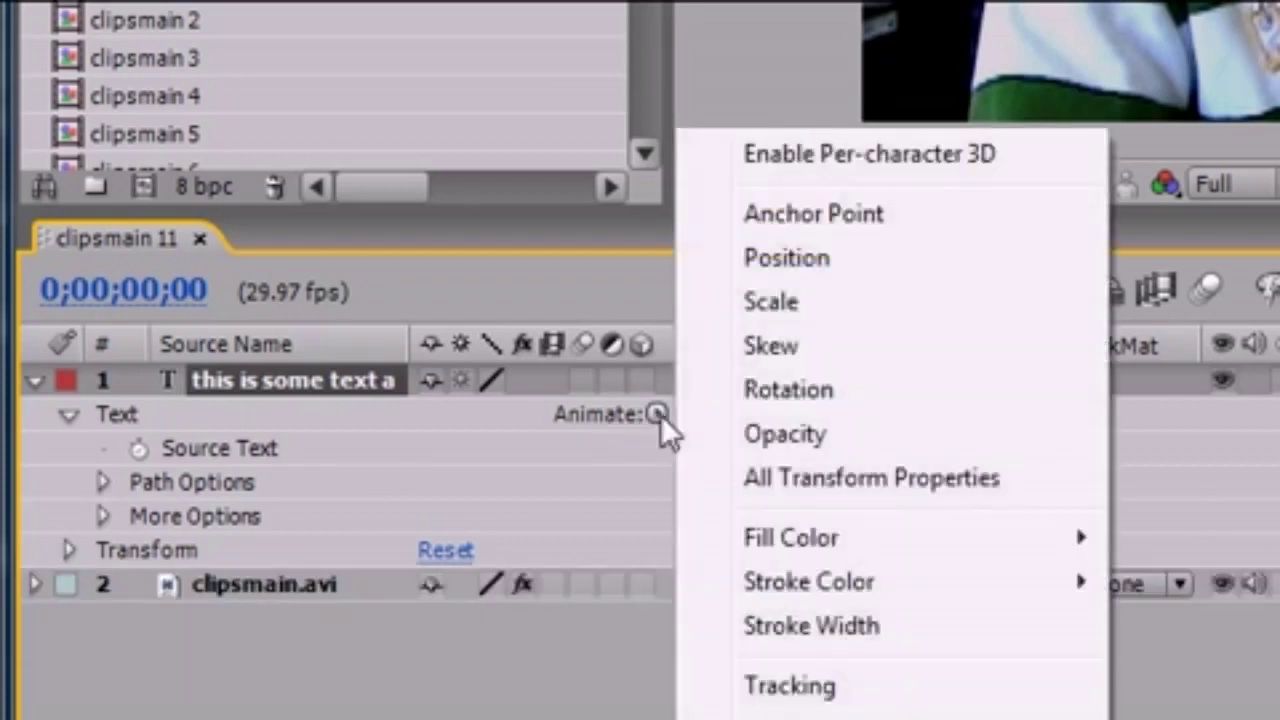
pyautogui.click(795, 260)
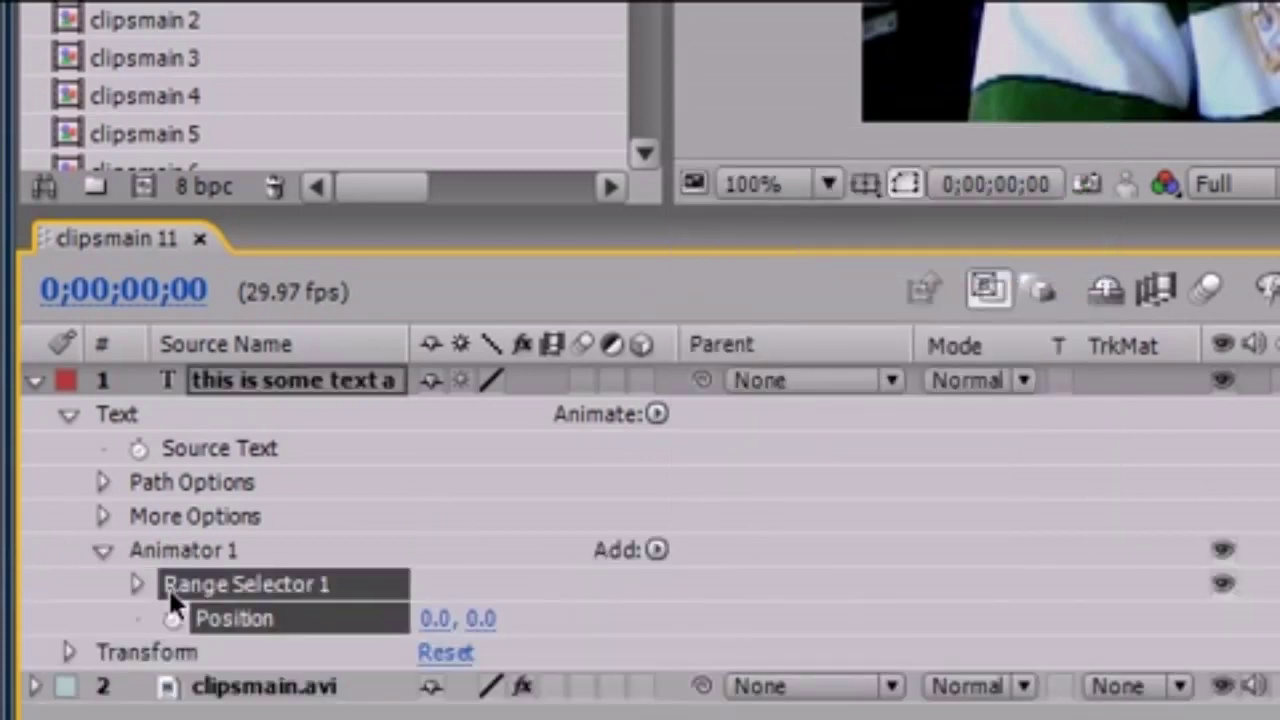
pyautogui.click(106, 551)
pyautogui.click(106, 551)
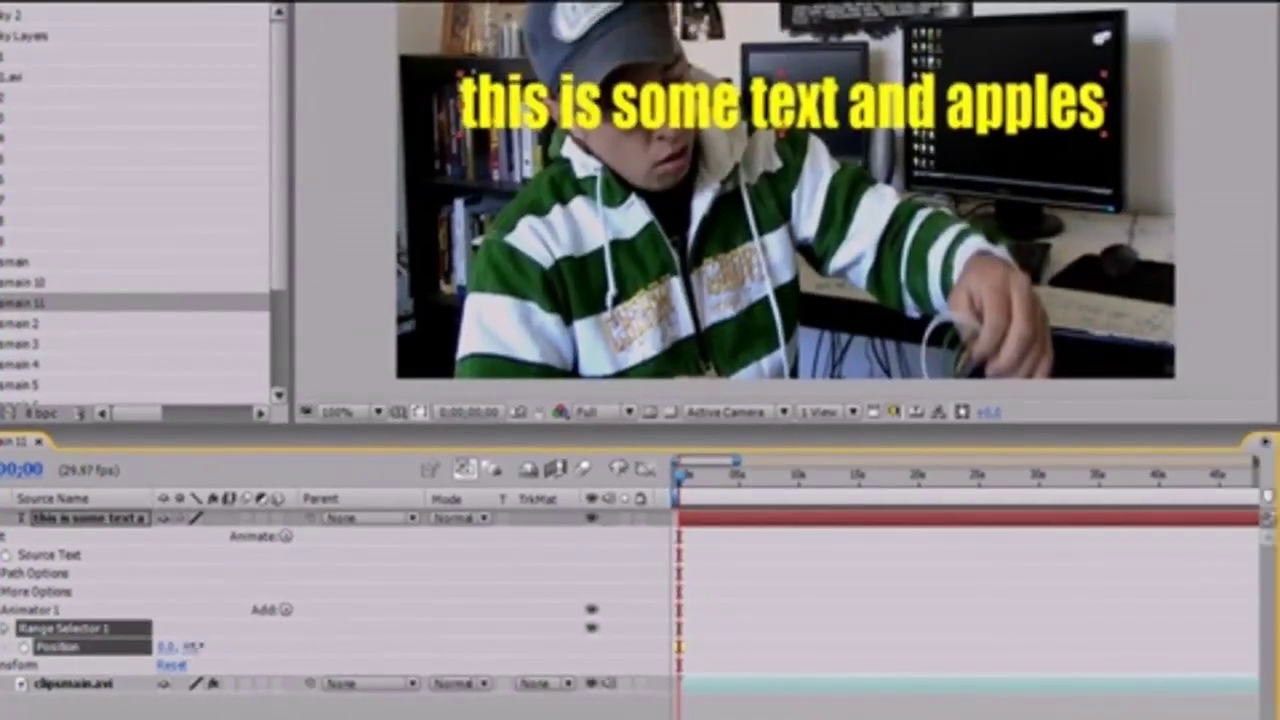
# Step: Expand Range Selector 1 and offset the characters downward by setting Animator 1's Position to 0.0, 137.0
pyautogui.moveTo(485, 622); pyautogui.dragTo(584, 620)
pyautogui.moveTo(252, 637); pyautogui.dragTo(210, 642)
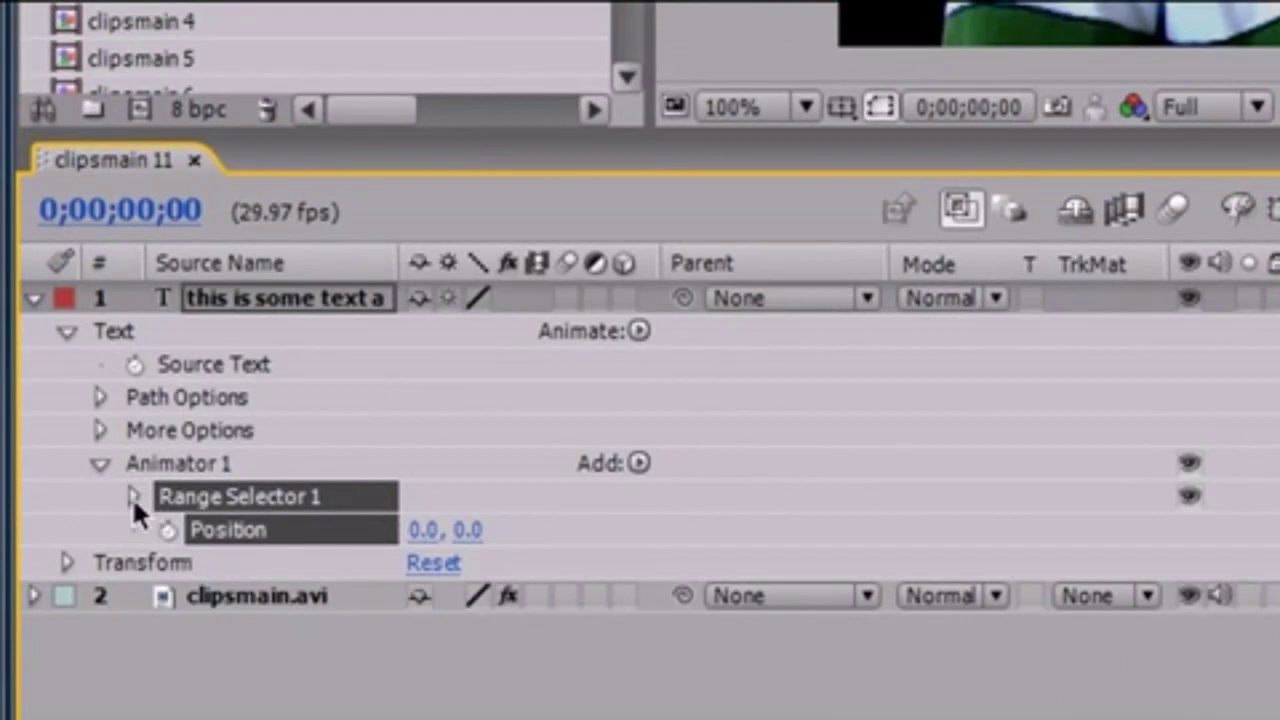
pyautogui.click(133, 494)
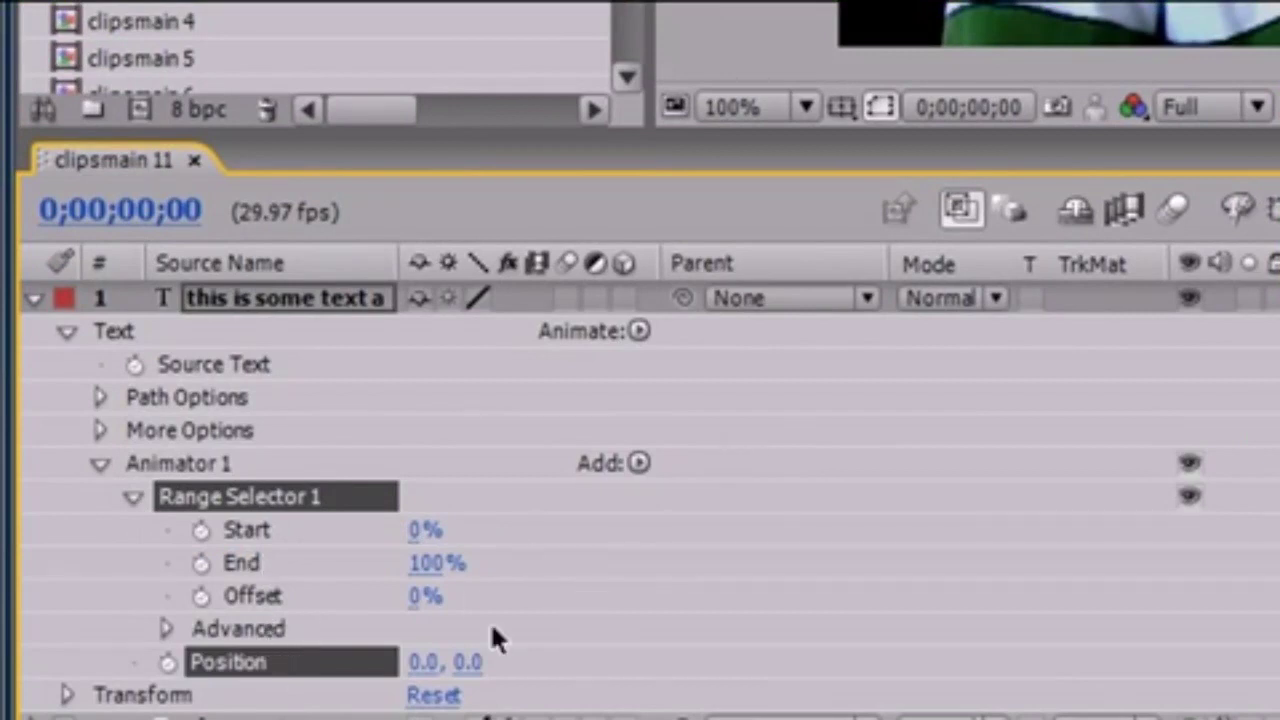
pyautogui.moveTo(466, 662); pyautogui.dragTo(751, 645)
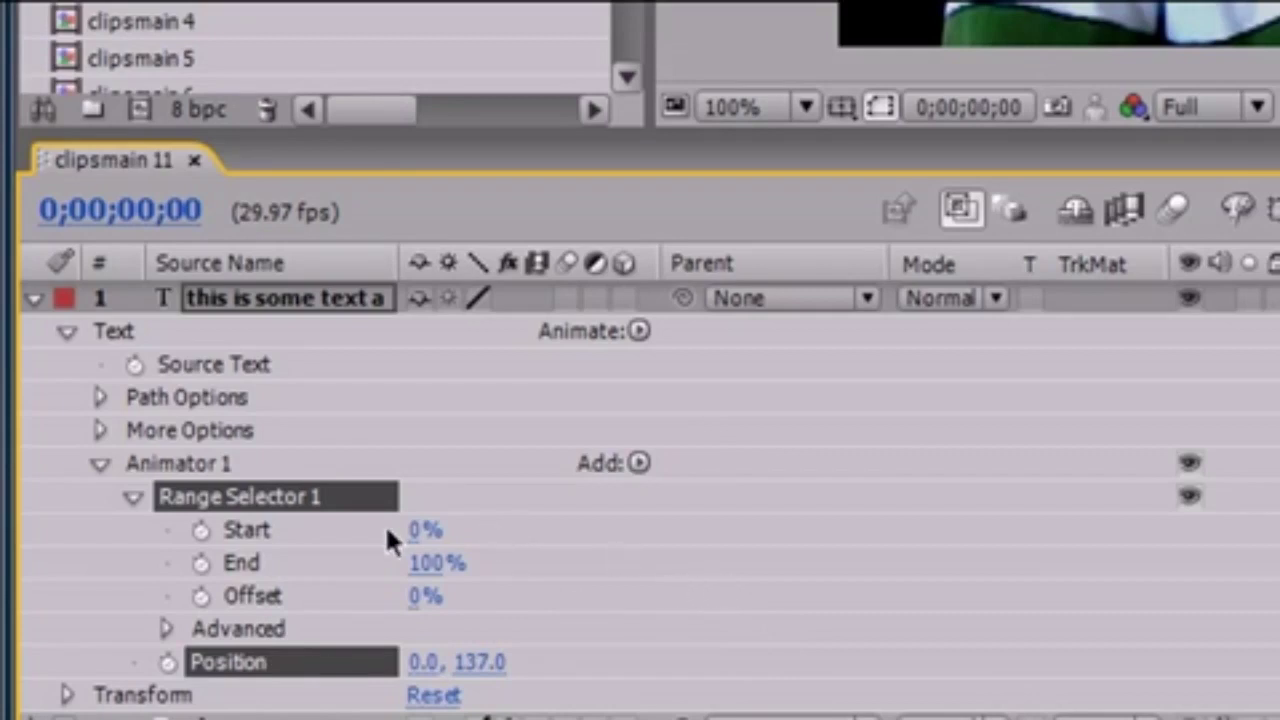
# Step: Set Range Selector 1's Start to 50% and adjust the animator's Position to 0.0, 134.0
pyautogui.moveTo(414, 528); pyautogui.dragTo(384, 530)
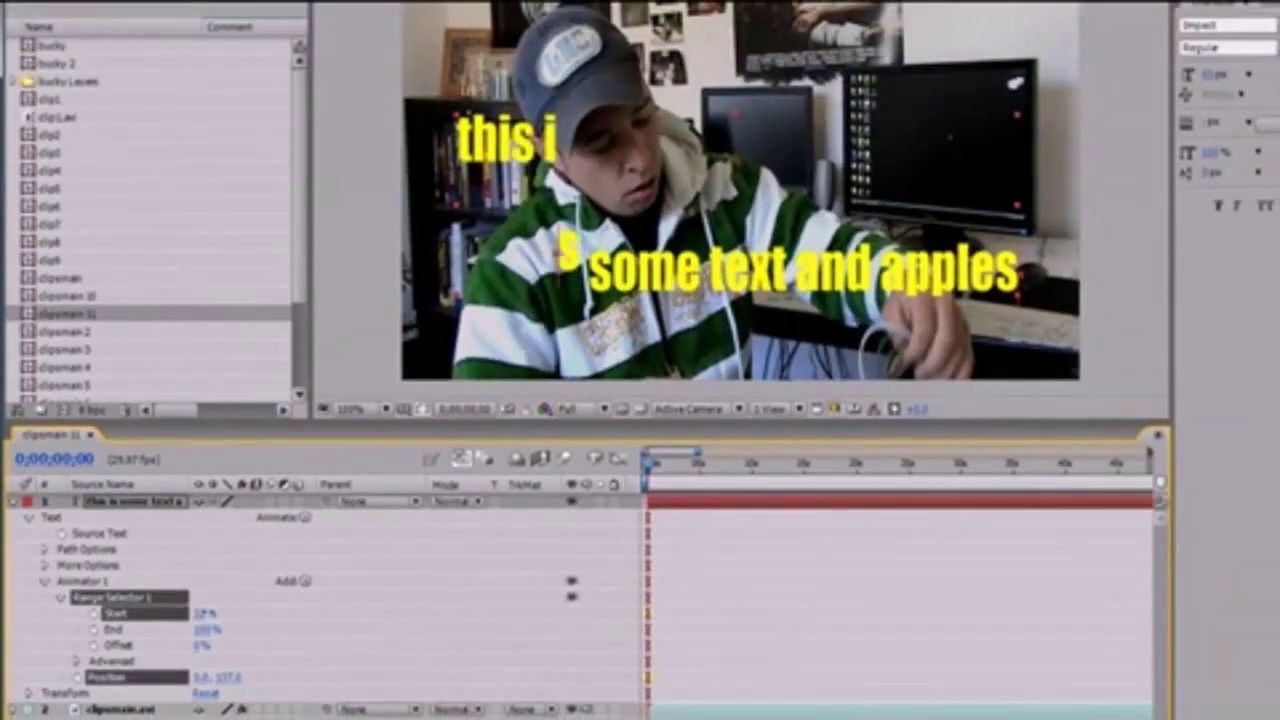
pyautogui.moveTo(204, 613); pyautogui.dragTo(232, 612)
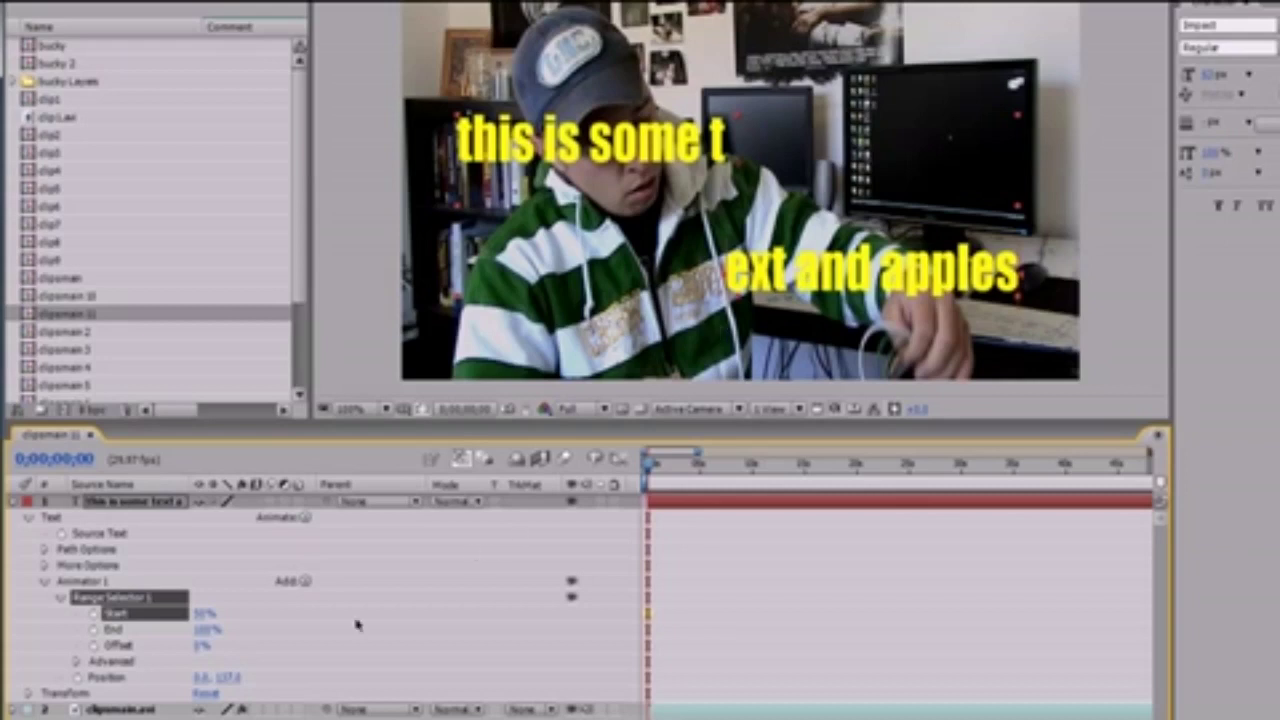
pyautogui.moveTo(229, 677); pyautogui.dragTo(232, 676)
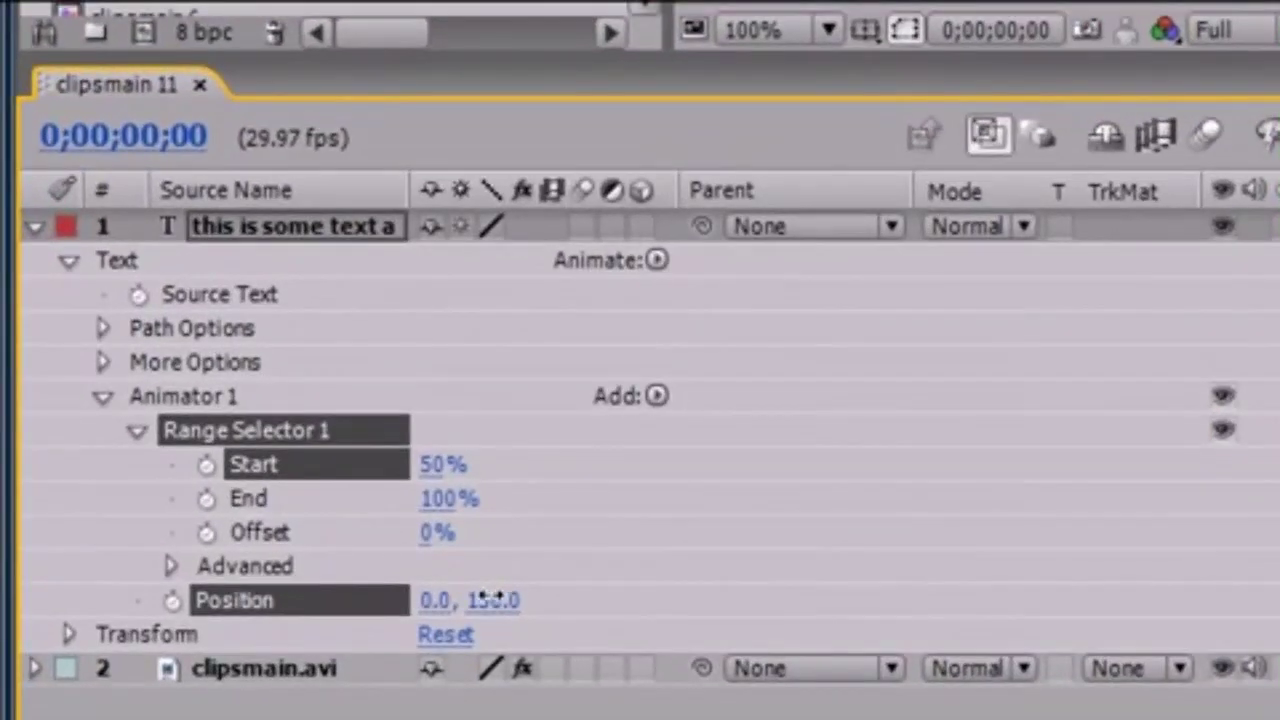
pyautogui.moveTo(485, 598); pyautogui.dragTo(470, 600)
# Step: Try a narrower range with End at 79%, and restore Range Selector 1 to Start 0% and End 100%
pyautogui.moveTo(446, 466); pyautogui.dragTo(391, 491)
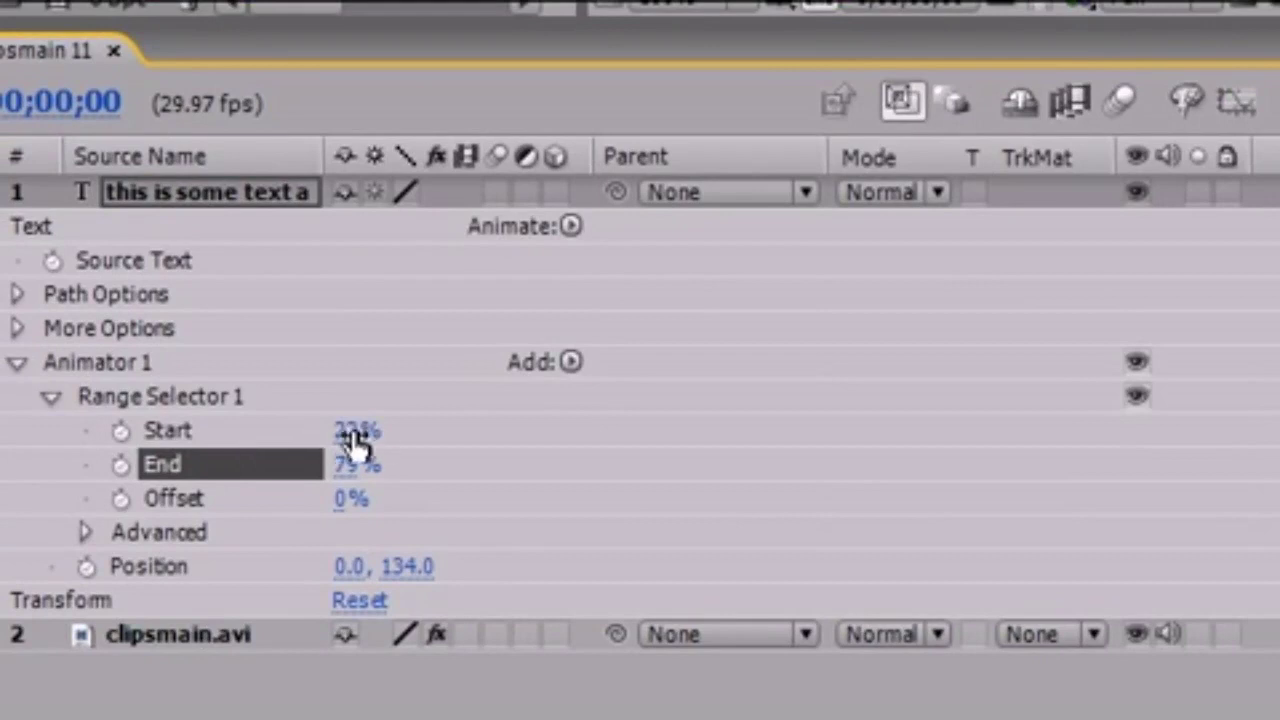
pyautogui.moveTo(355, 435); pyautogui.dragTo(318, 436)
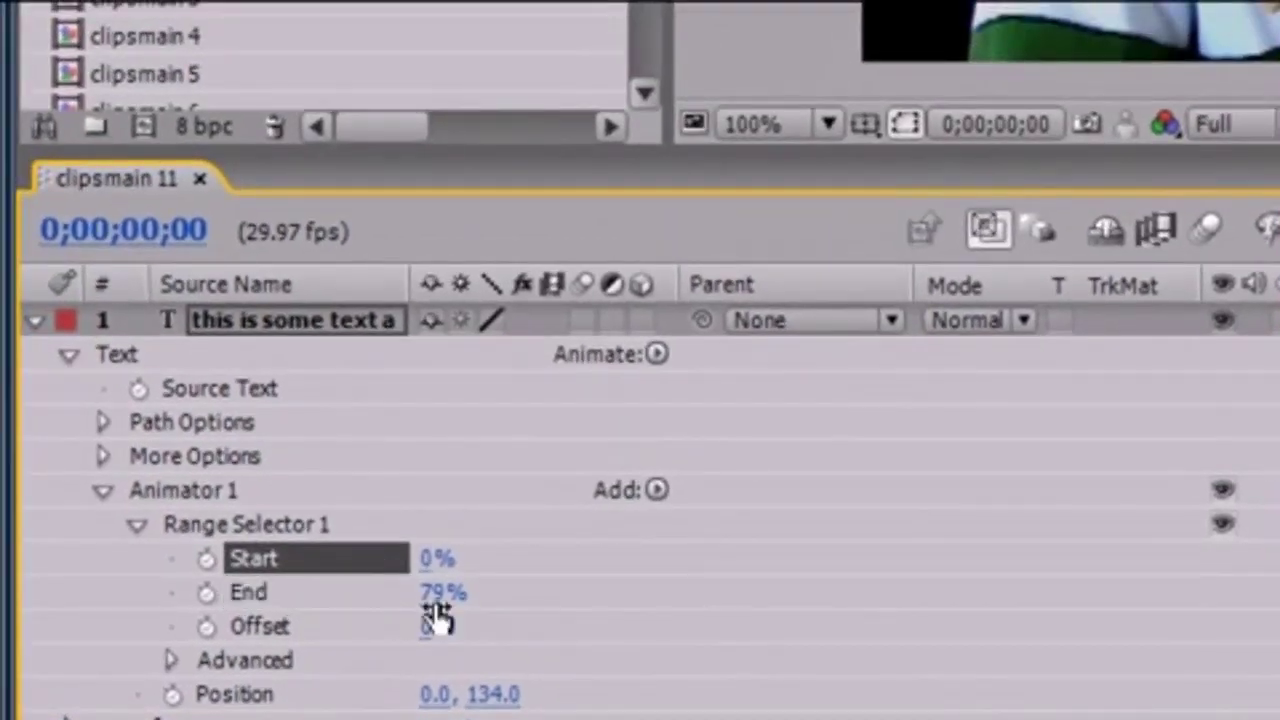
pyautogui.moveTo(440, 593); pyautogui.dragTo(528, 594)
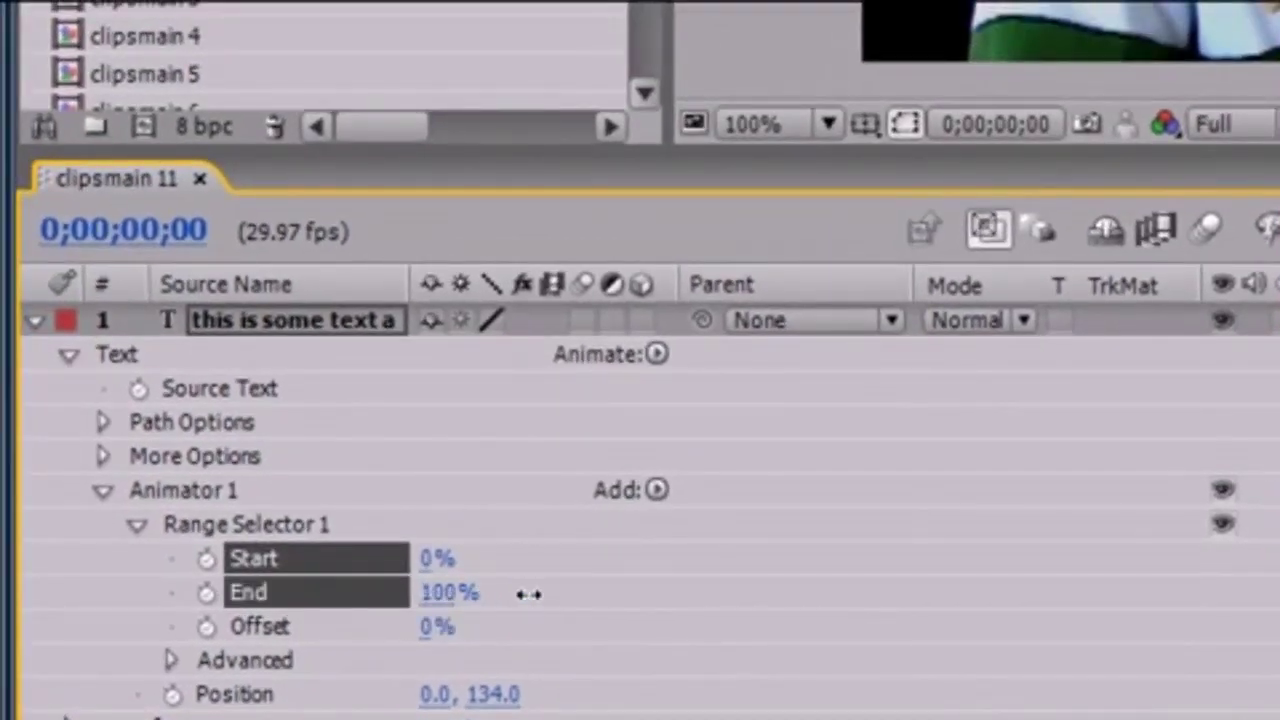
pyautogui.click(538, 600)
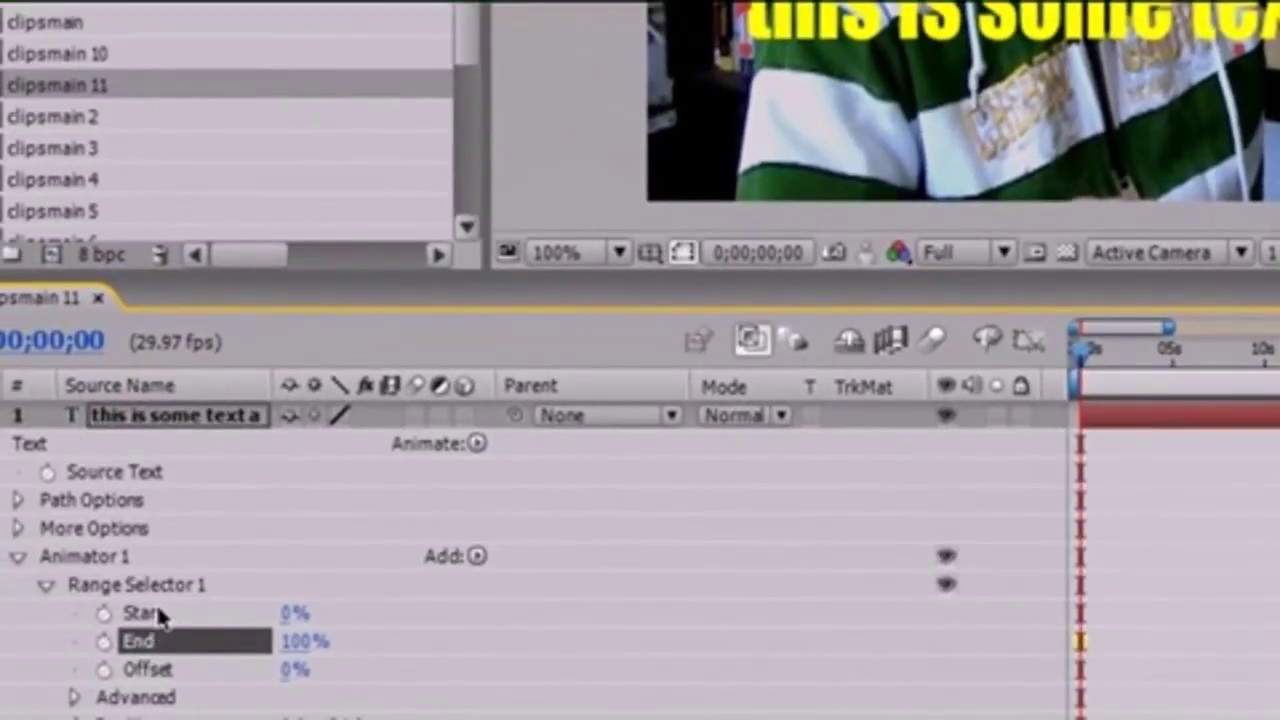
# Step: Keyframe Range Selector 1's Start at 0% at the beginning and 100% at 0;00;05;01, and preview the text animation
pyautogui.click(75, 622)
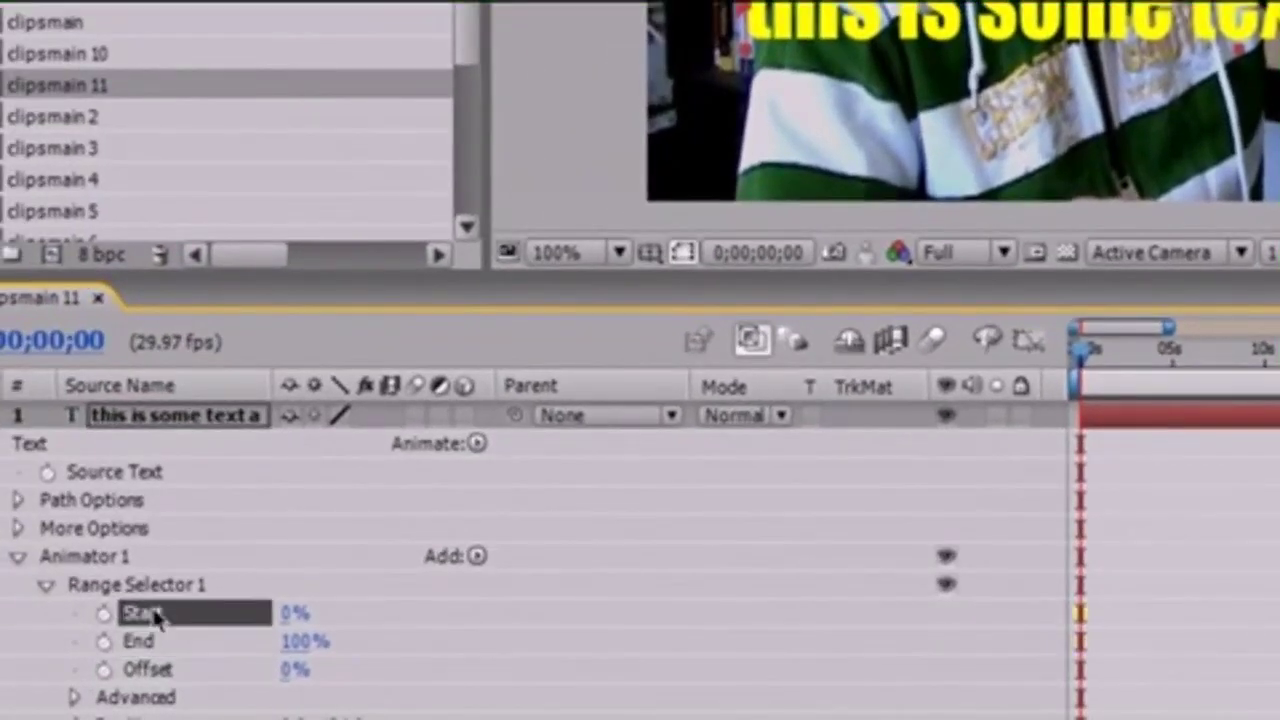
pyautogui.click(103, 611)
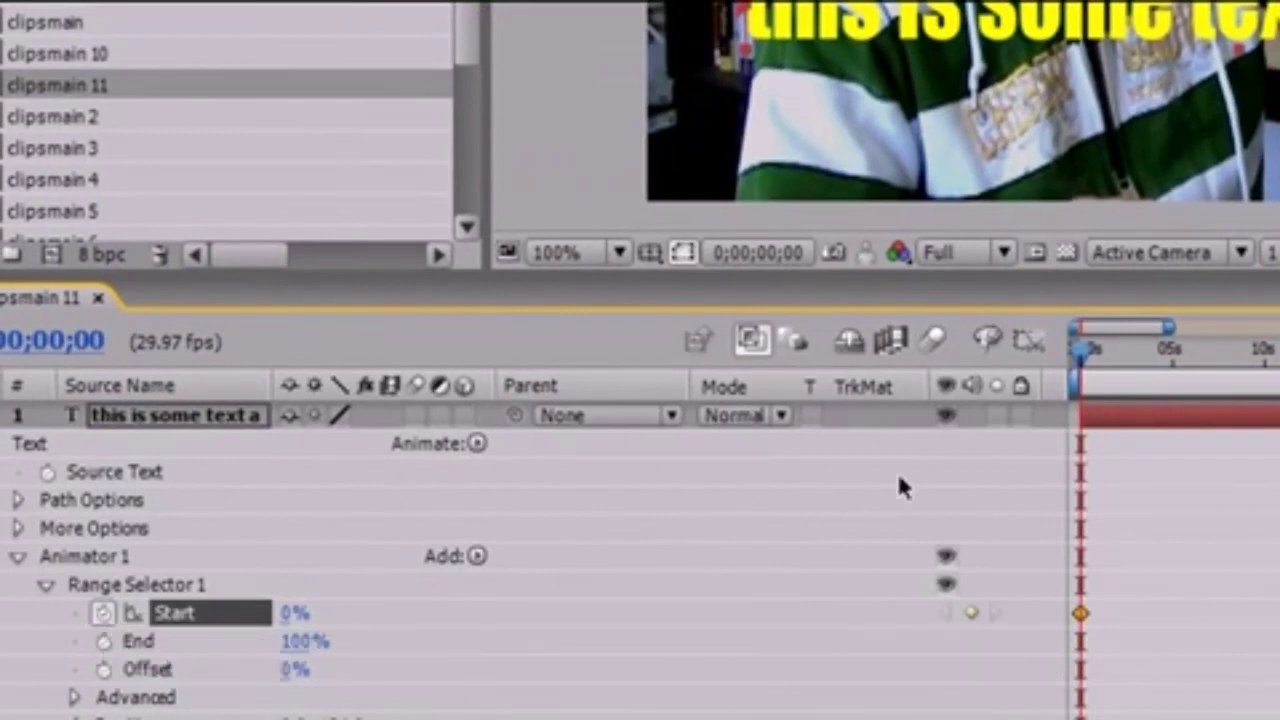
pyautogui.moveTo(1073, 367); pyautogui.dragTo(1178, 372)
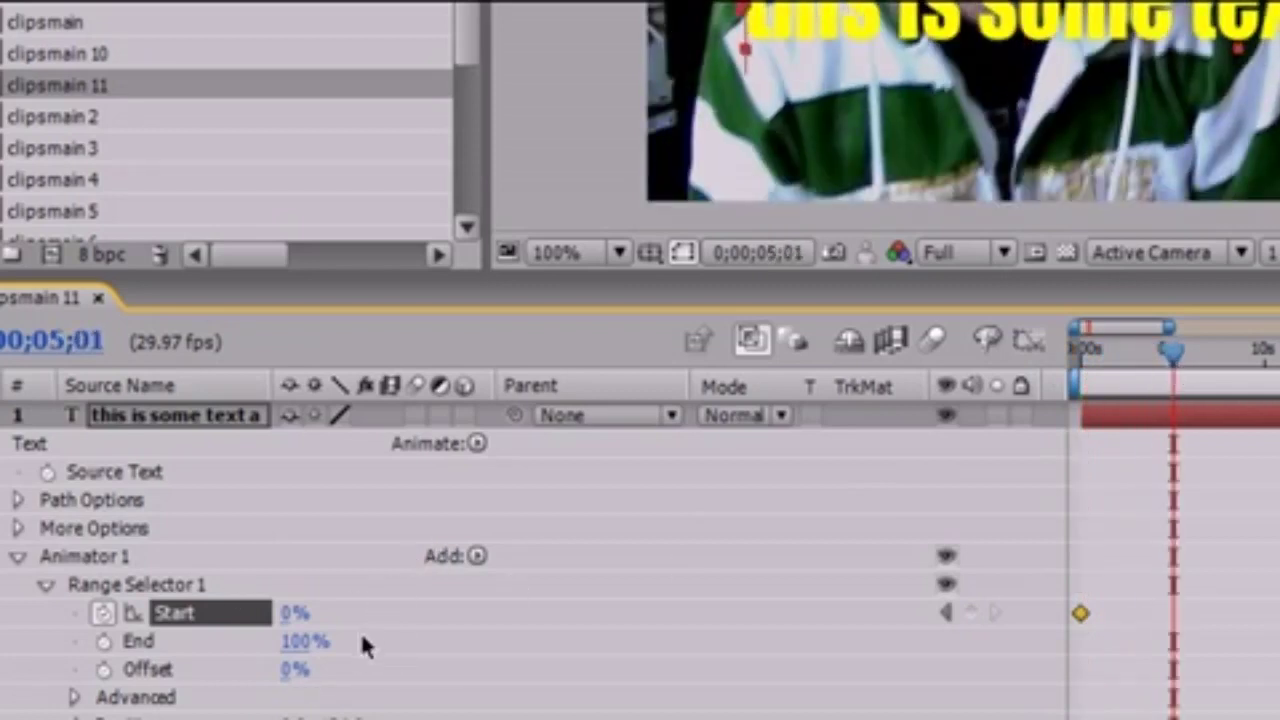
pyautogui.moveTo(290, 620); pyautogui.dragTo(334, 613)
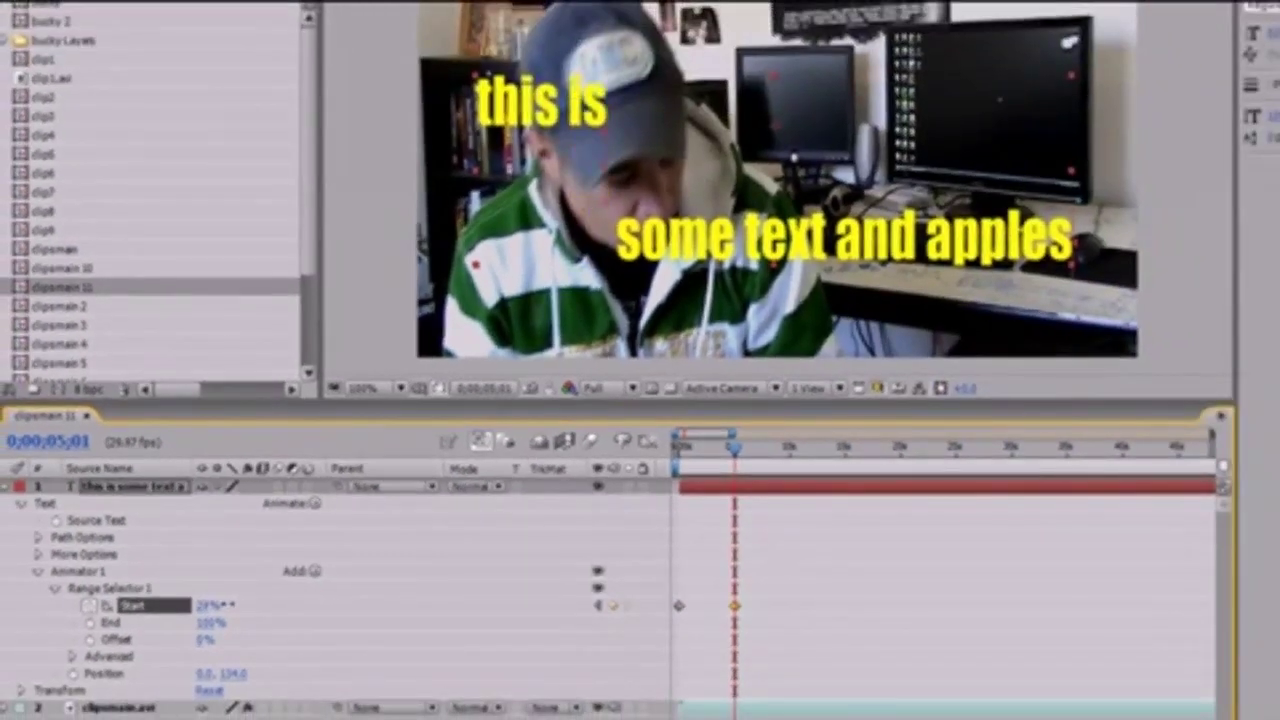
pyautogui.moveTo(228, 605); pyautogui.dragTo(300, 587)
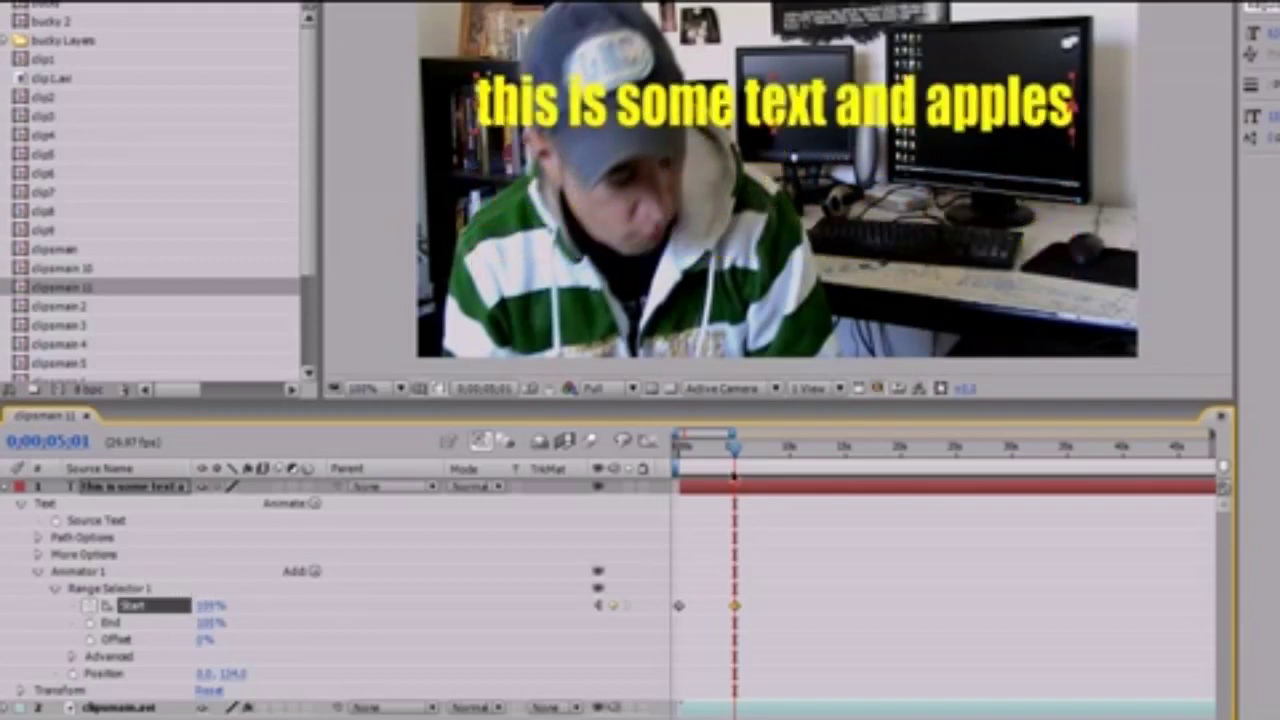
pyautogui.press('space')
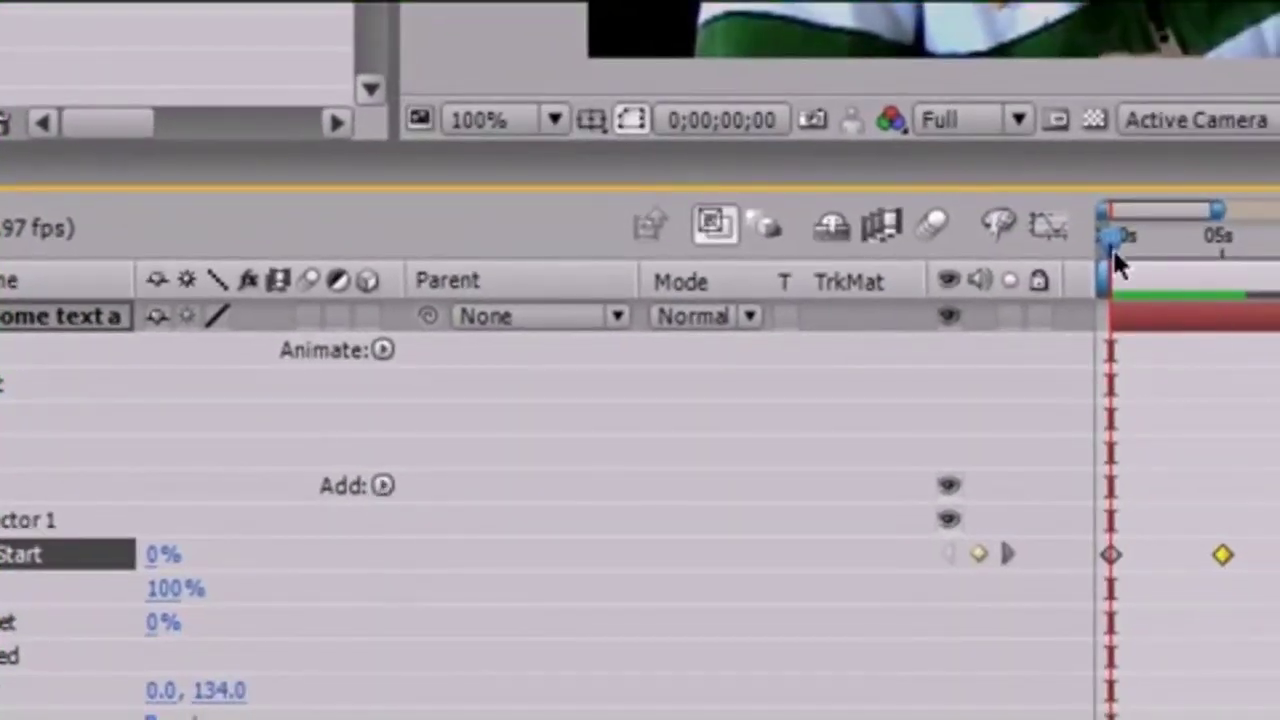
# Step: Add an Opacity property to Animator 1 at the start of the timeline and lower it until the characters are fully transparent
pyautogui.moveTo(1113, 252); pyautogui.dragTo(1086, 243)
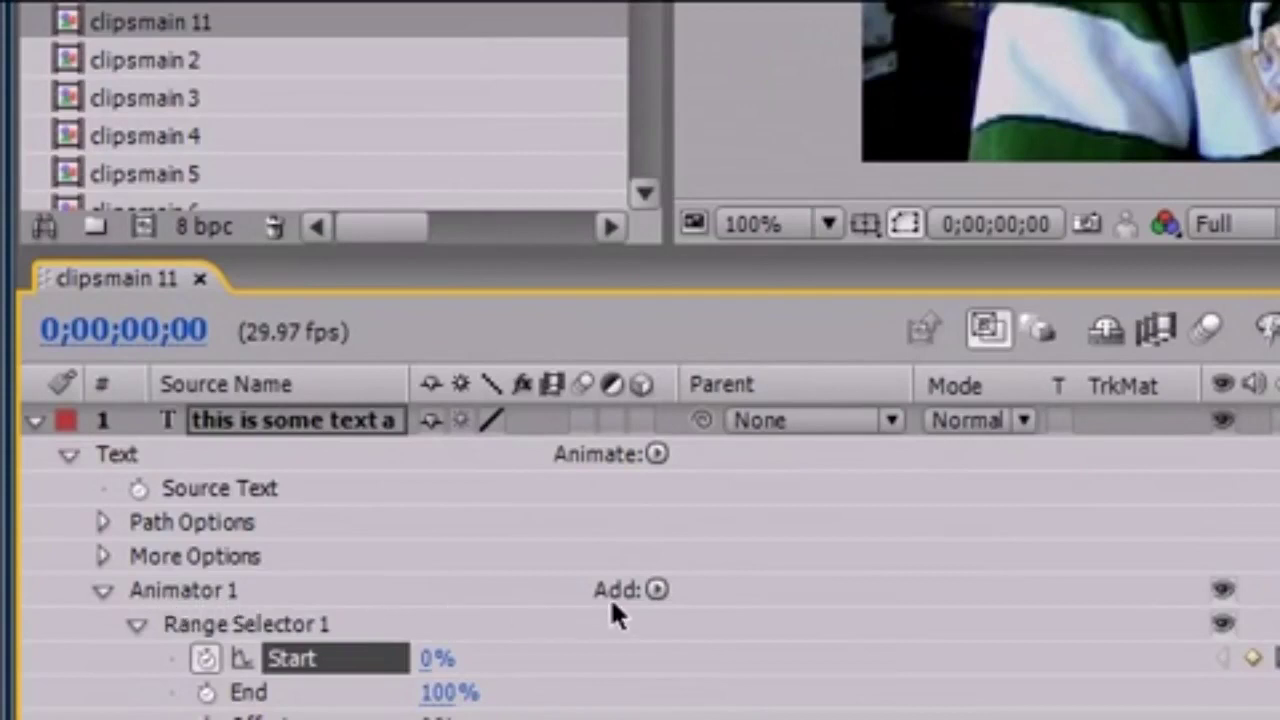
pyautogui.click(656, 589)
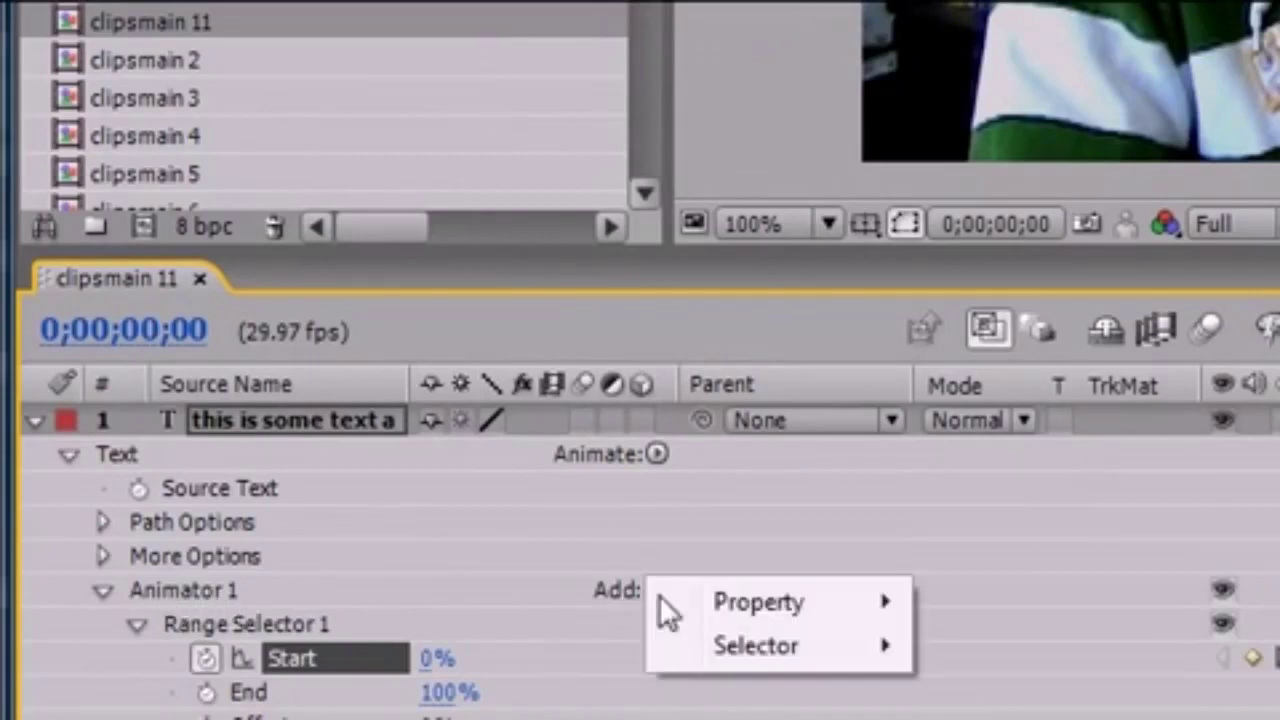
pyautogui.moveTo(709, 611)
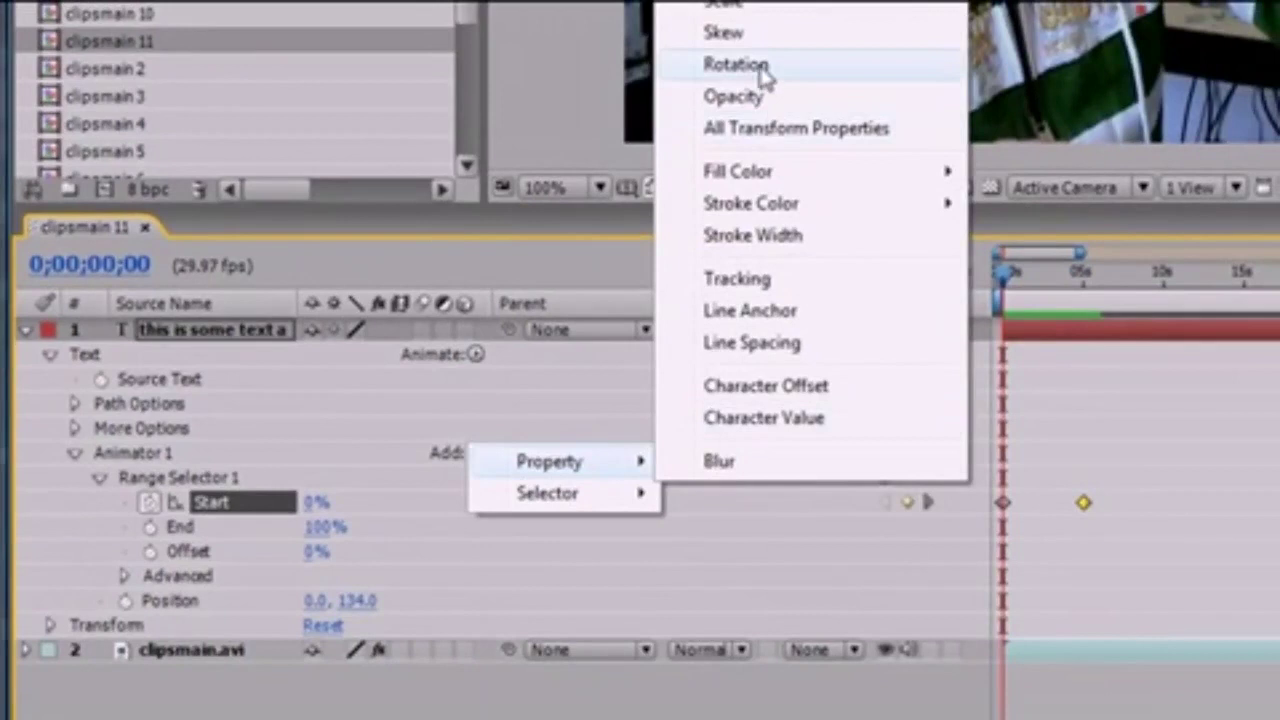
pyautogui.click(800, 100)
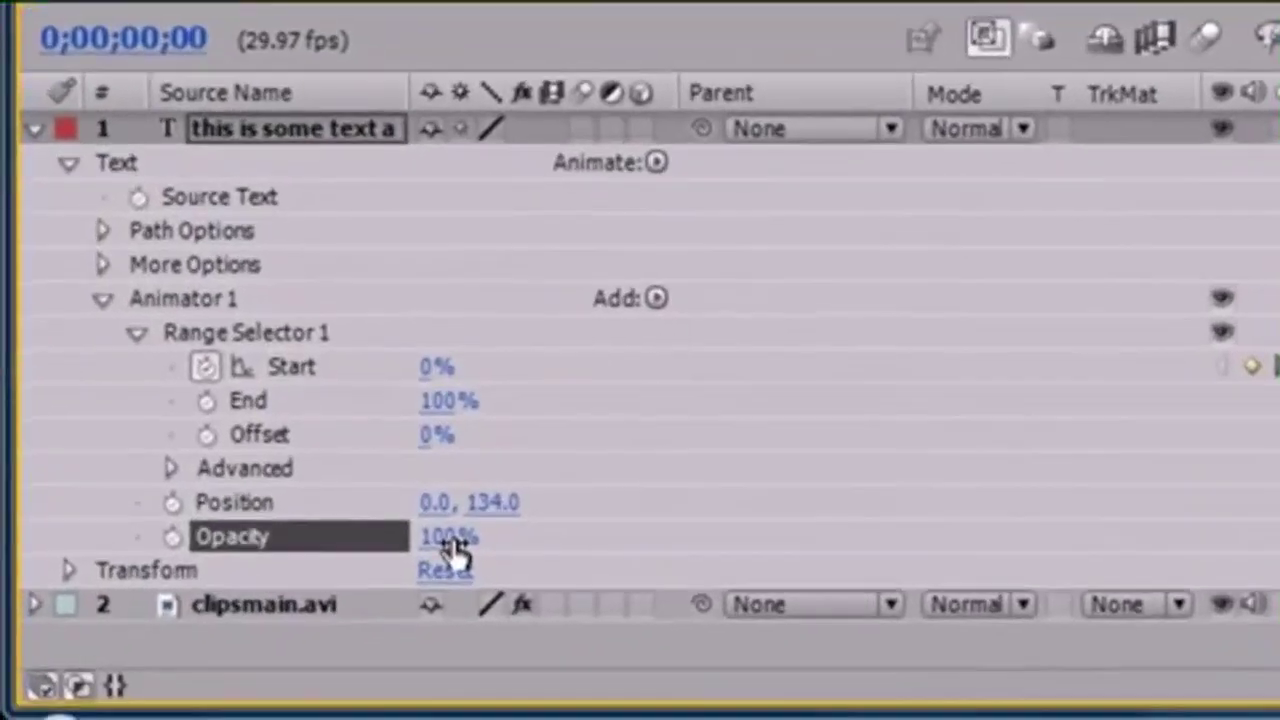
pyautogui.moveTo(375, 600); pyautogui.dragTo(239, 595)
pyautogui.moveTo(288, 540); pyautogui.dragTo(200, 537)
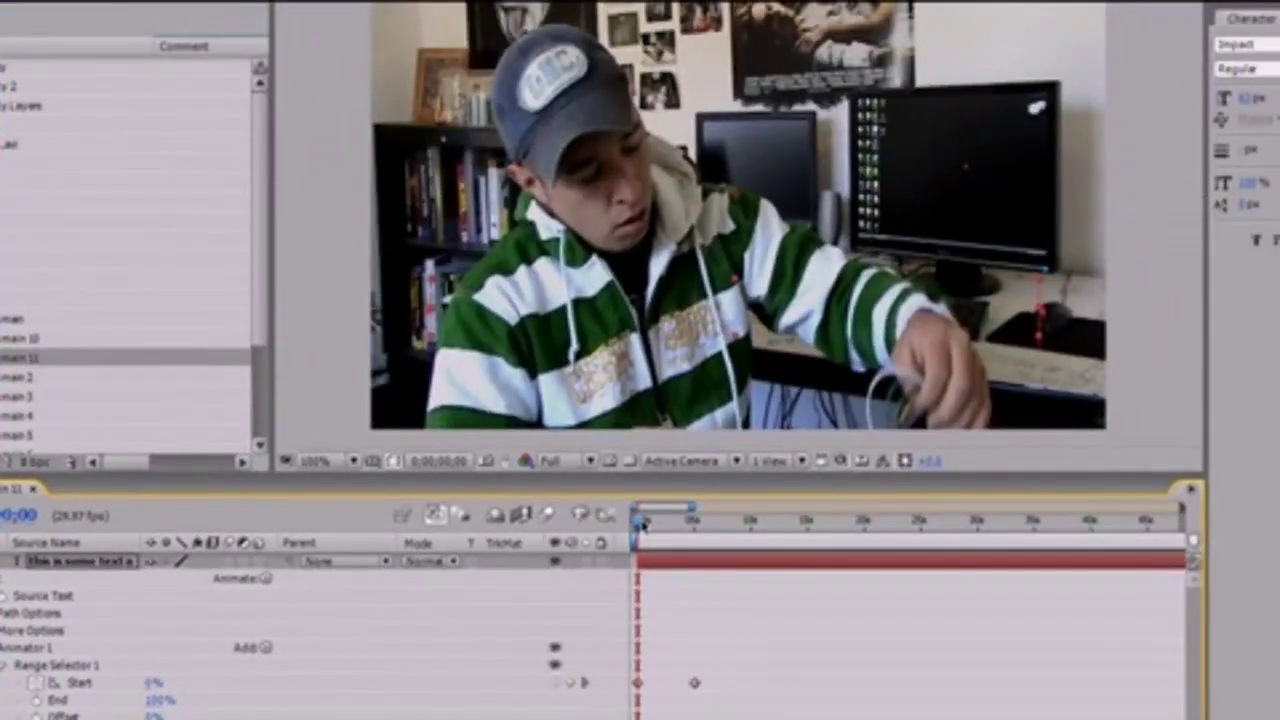
# Step: Preview the combined position and opacity text animation from the start of the composition
pyautogui.moveTo(643, 520)
pyautogui.mouseDown()
pyautogui.moveTo(655, 524)
pyautogui.moveTo(643, 521)
pyautogui.mouseUp()
pyautogui.click(158, 700)
pyautogui.moveTo(640, 526); pyautogui.dragTo(644, 528)
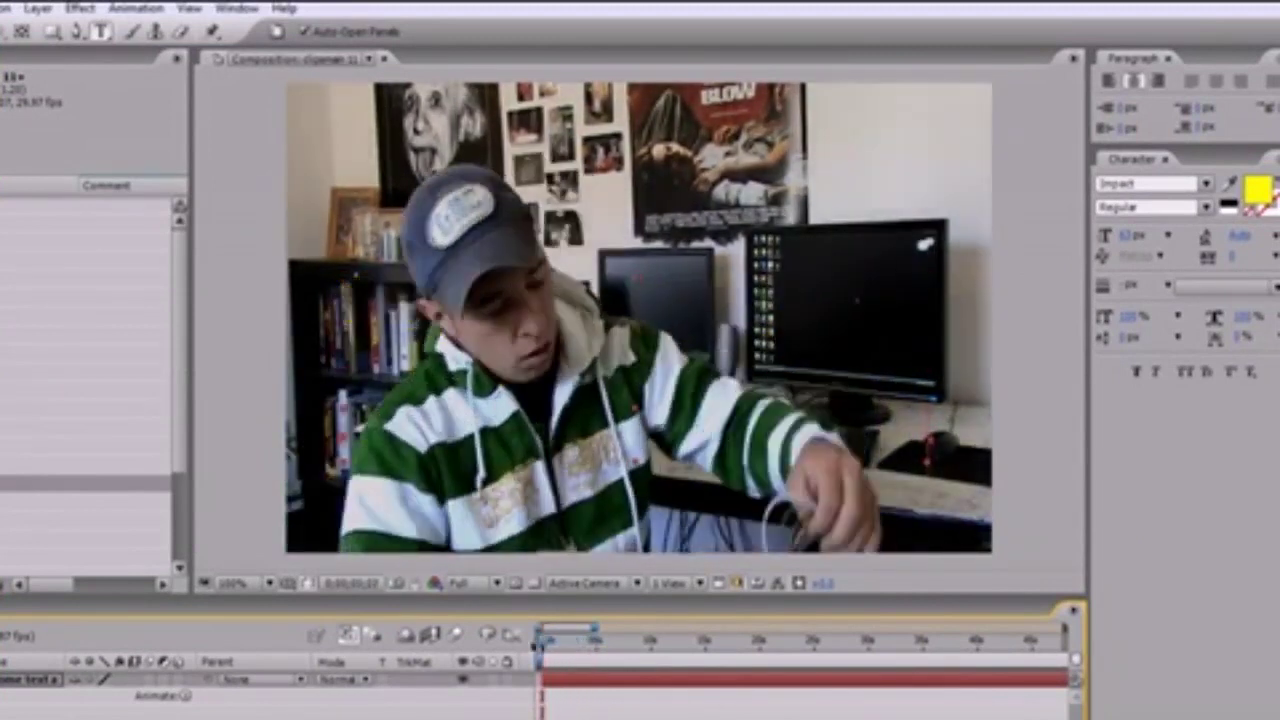
pyautogui.press('v')
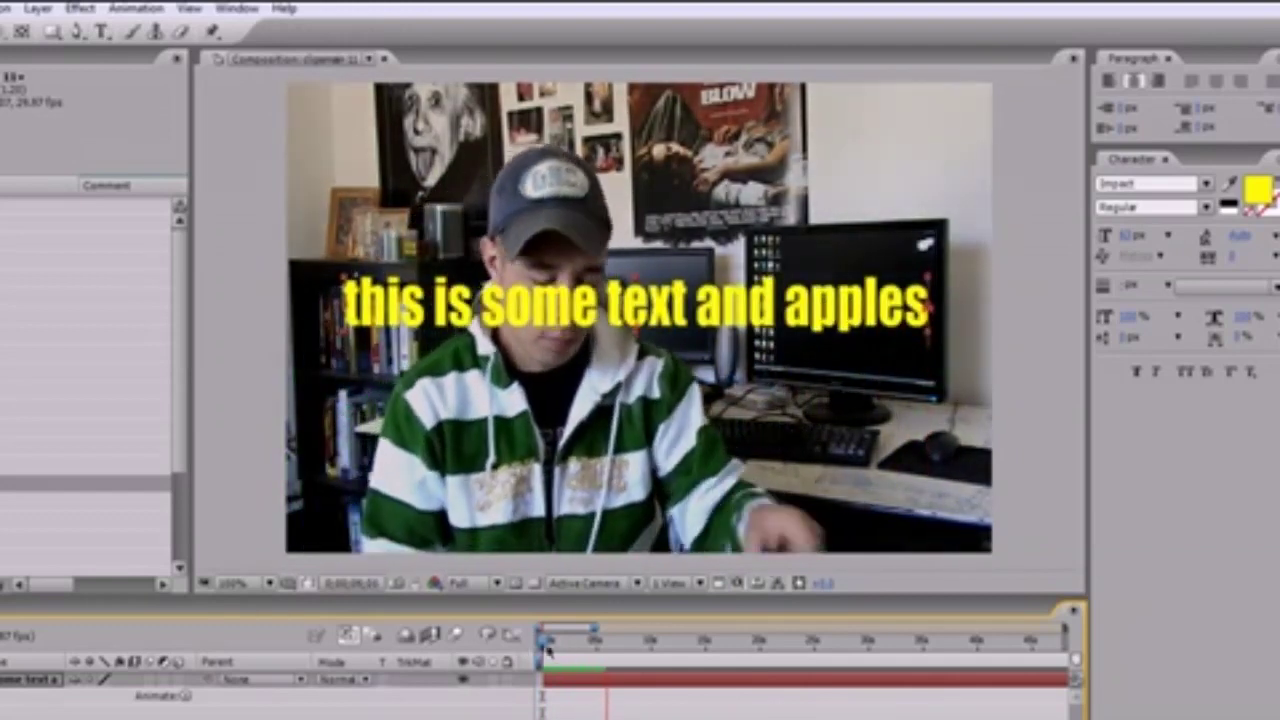
pyautogui.hotkey('ctrl', 't')
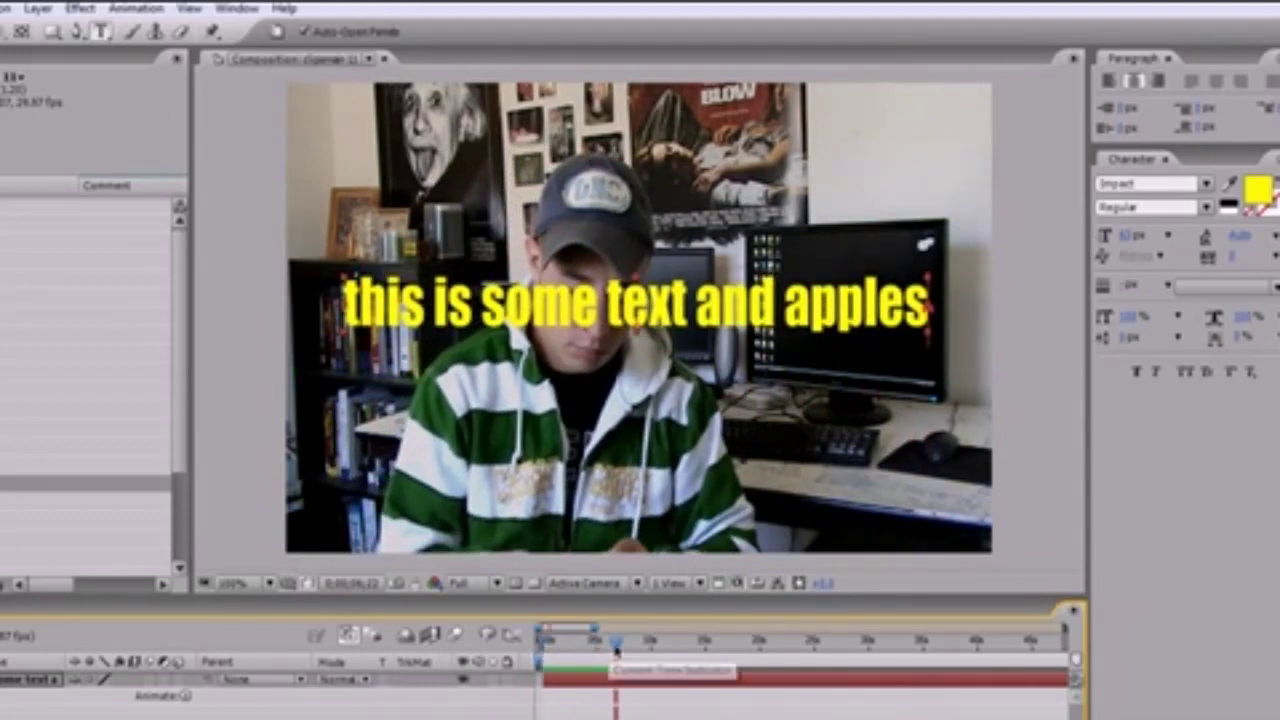
pyautogui.press('space')
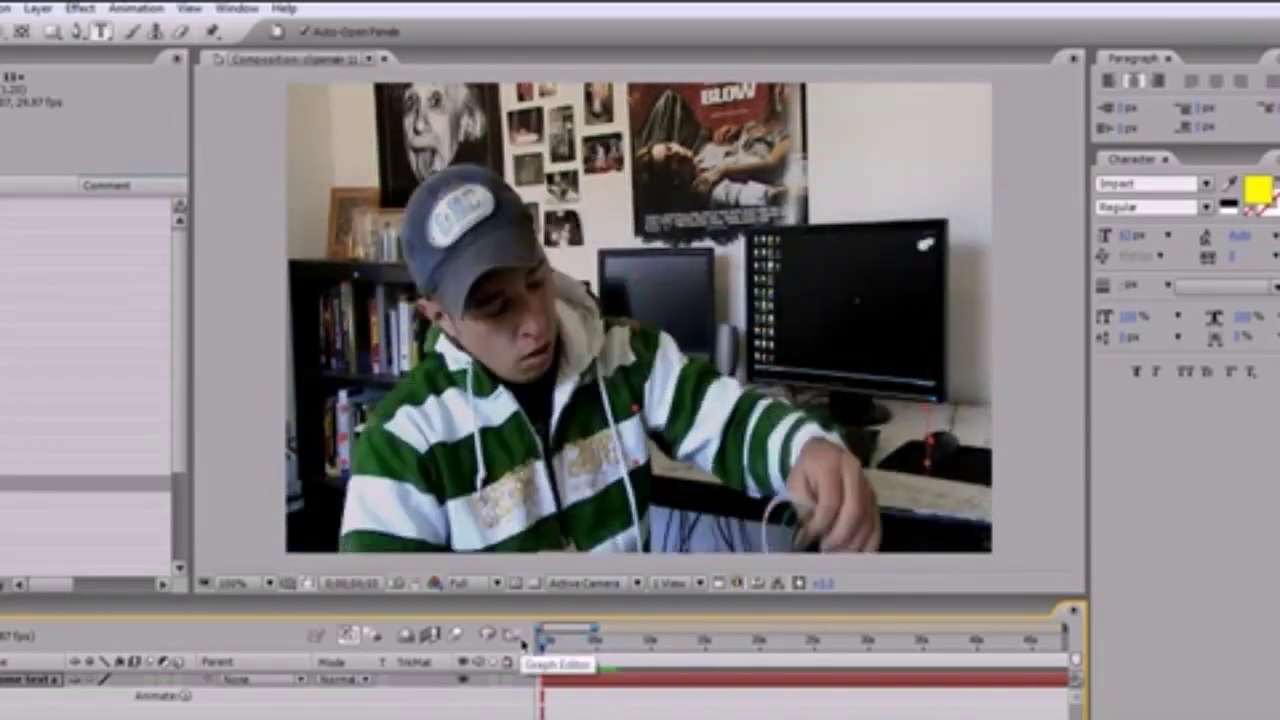
pyautogui.press('space')
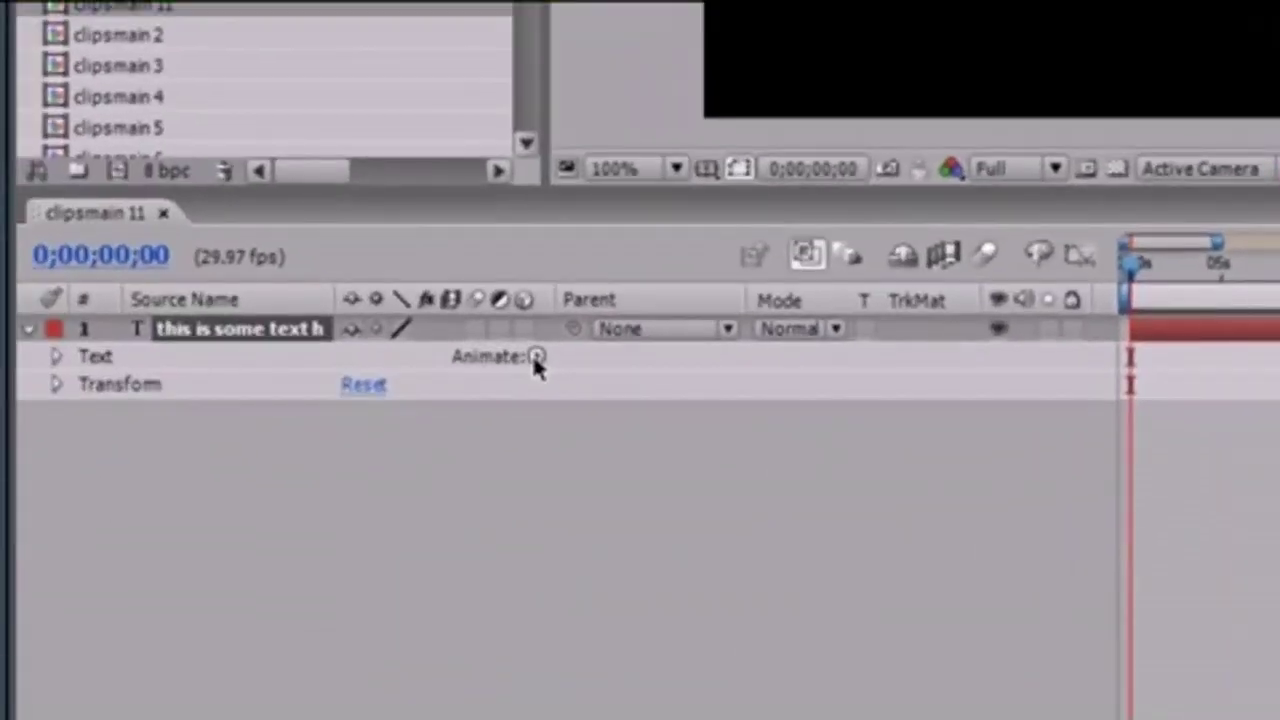
# Step: Add a Scale animator to the new text layer and set its scale to 315.0%
pyautogui.click(535, 357)
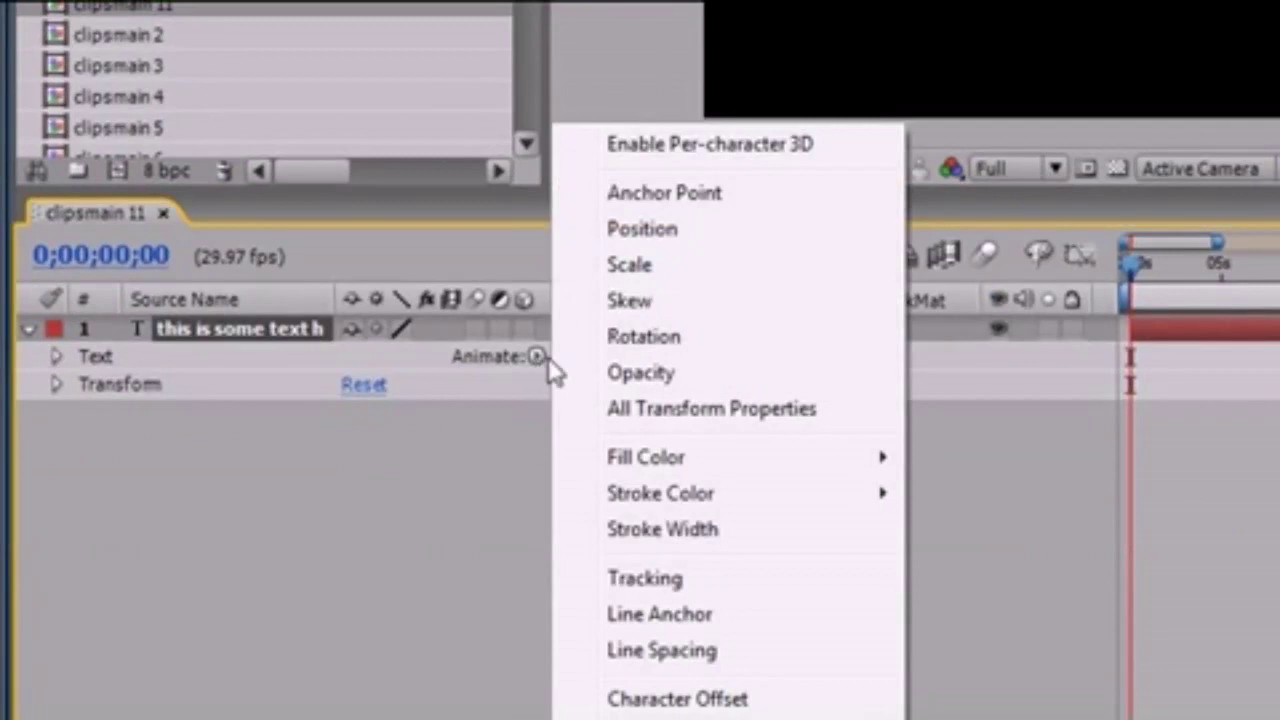
pyautogui.click(640, 265)
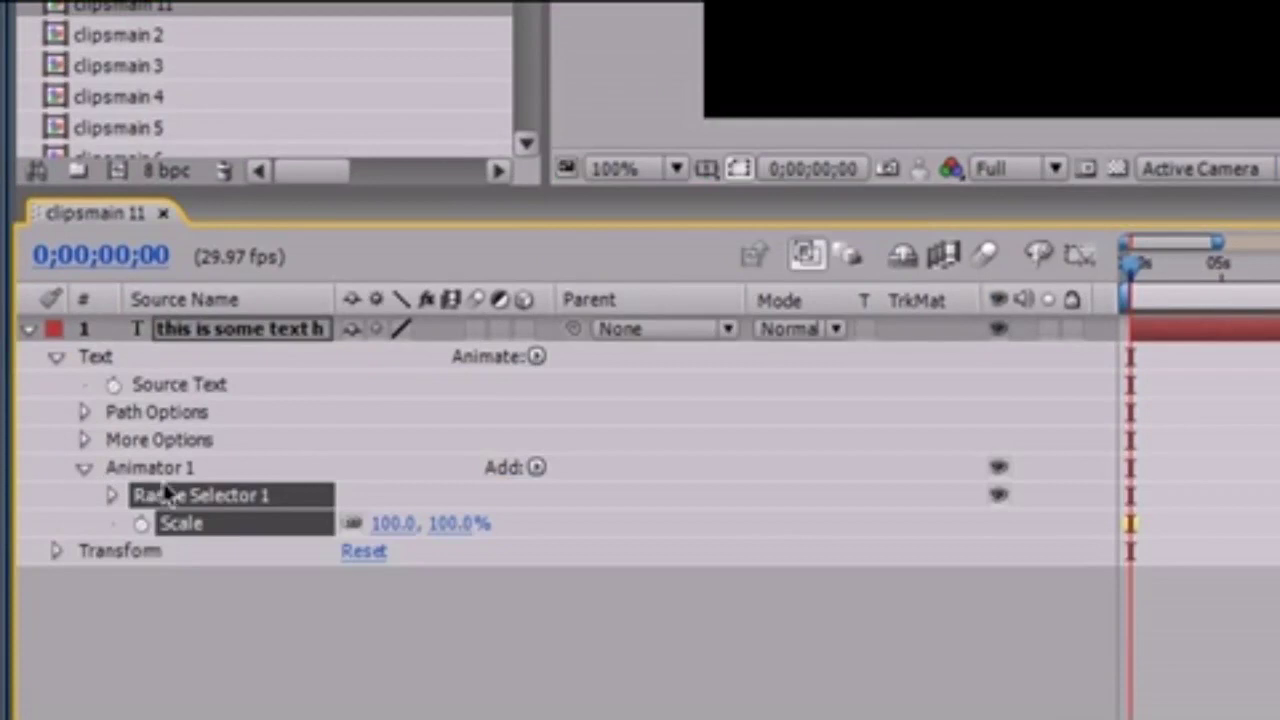
pyautogui.moveTo(448, 532); pyautogui.dragTo(738, 530)
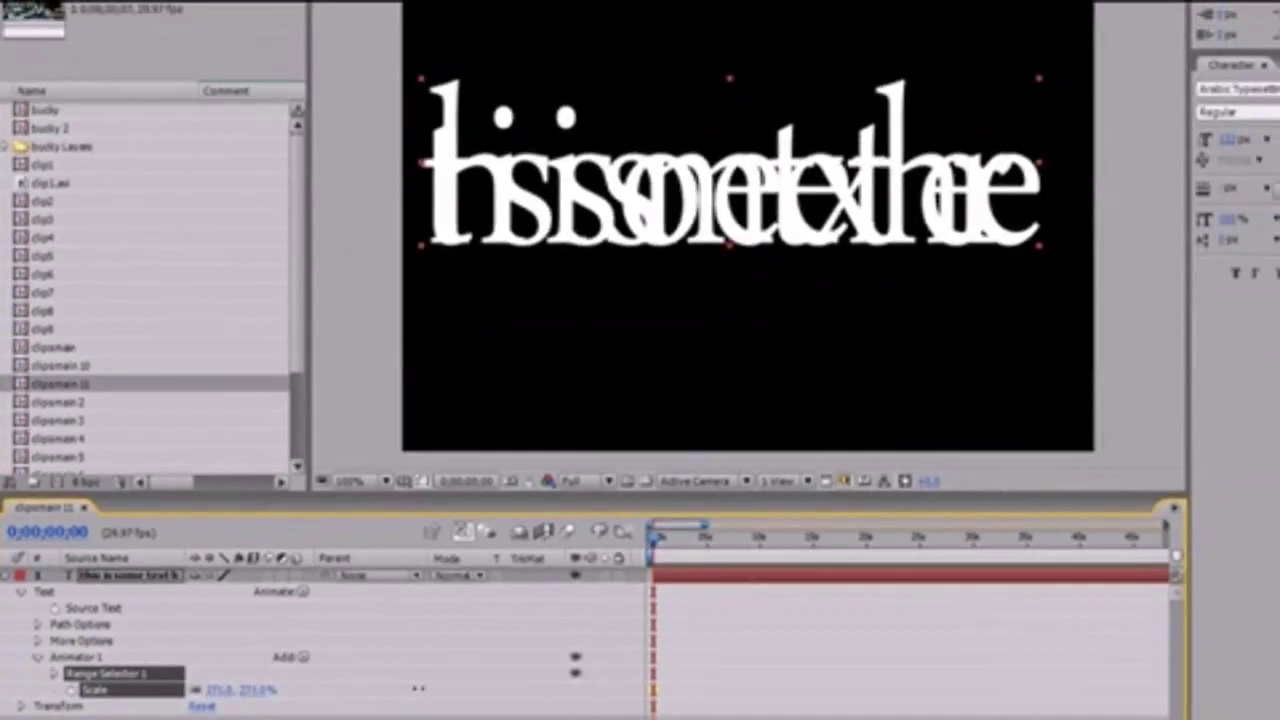
pyautogui.moveTo(457, 686); pyautogui.dragTo(452, 687)
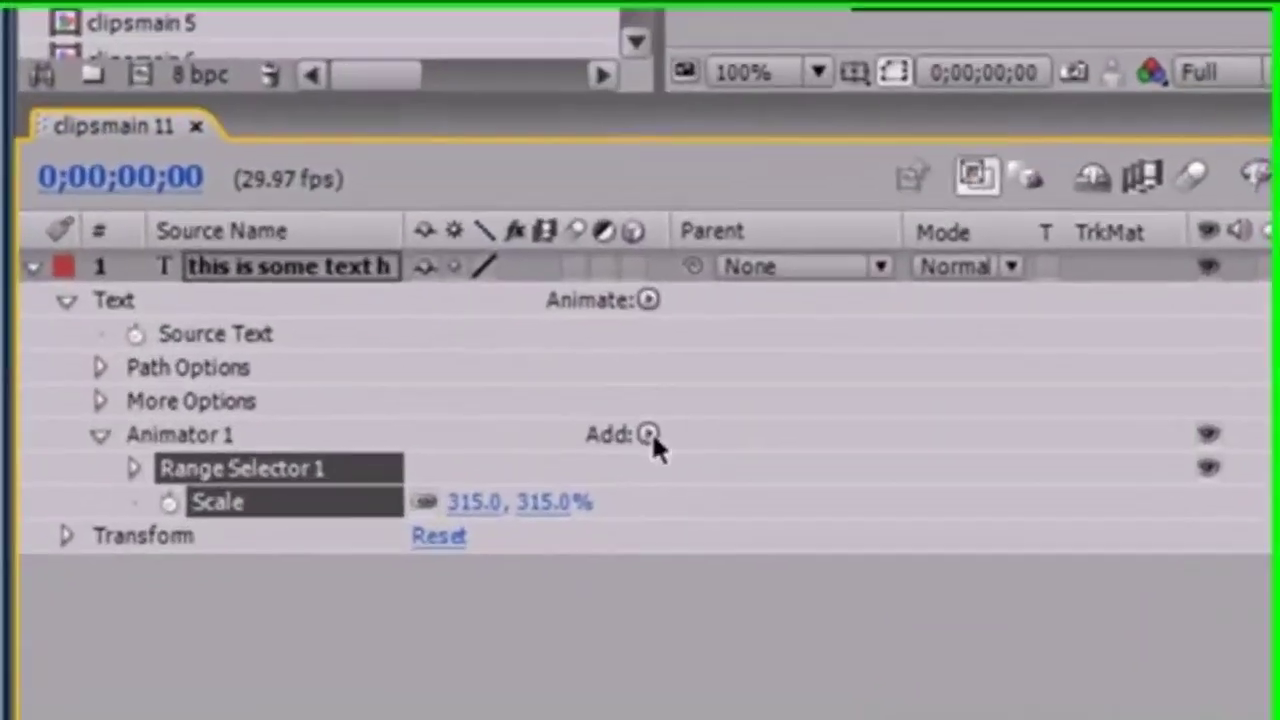
# Step: Add a Blur property to Animator 1 and set it to 24.0, 24.0
pyautogui.click(303, 657)
pyautogui.moveTo(729, 443)
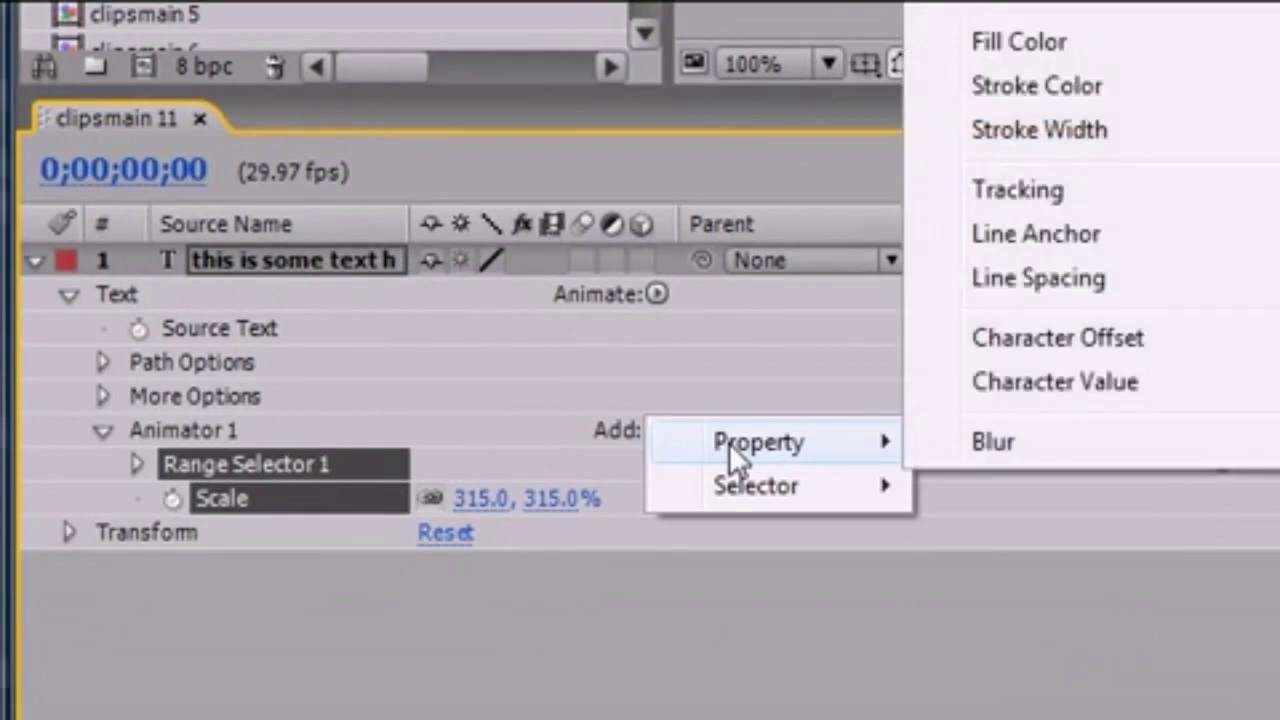
pyautogui.click(987, 445)
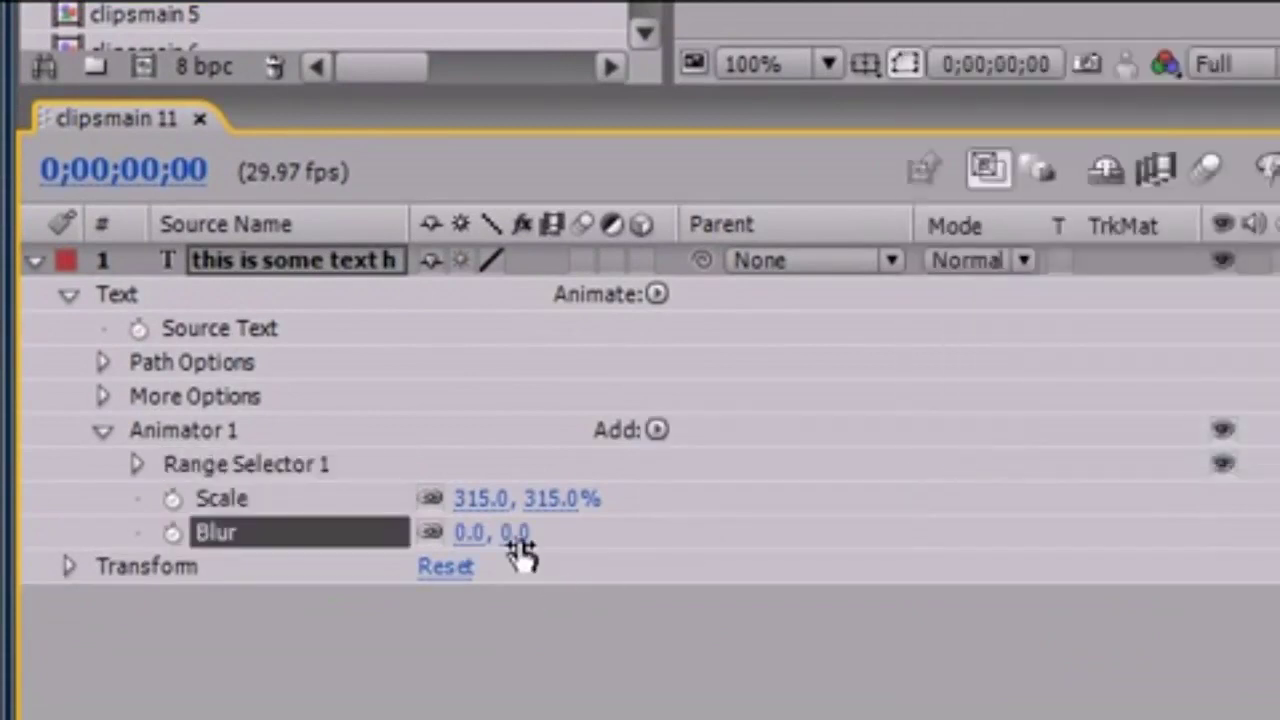
pyautogui.moveTo(520, 553); pyautogui.dragTo(574, 536)
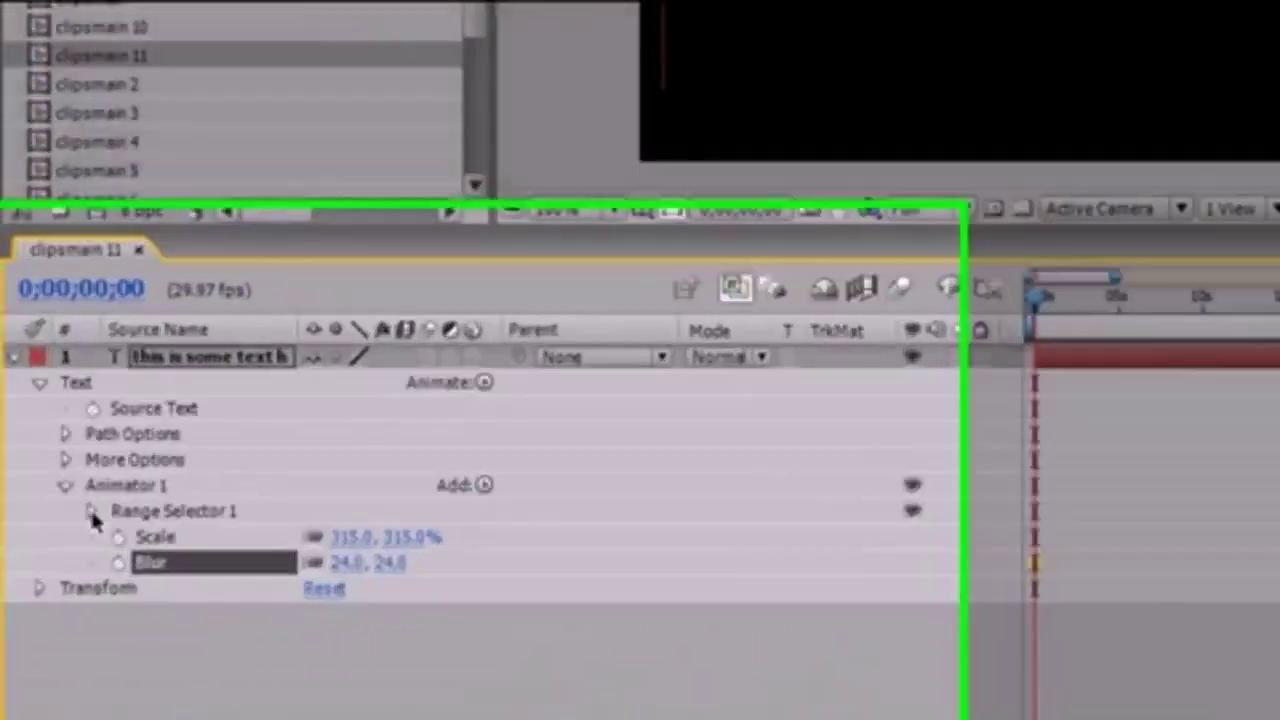
# Step: Expand Range Selector 1's Advanced options, try the Triangle and Round shapes, and set Shape to Ramp Up
pyautogui.click(30, 657)
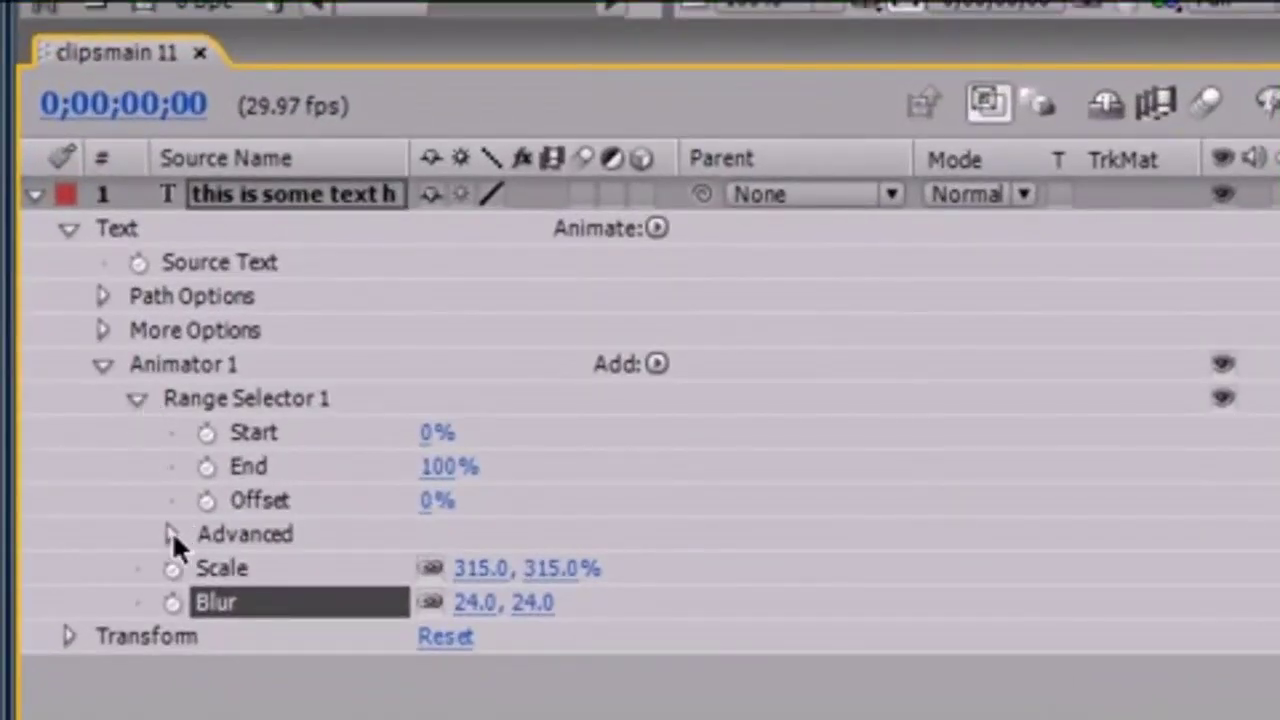
pyautogui.click(171, 534)
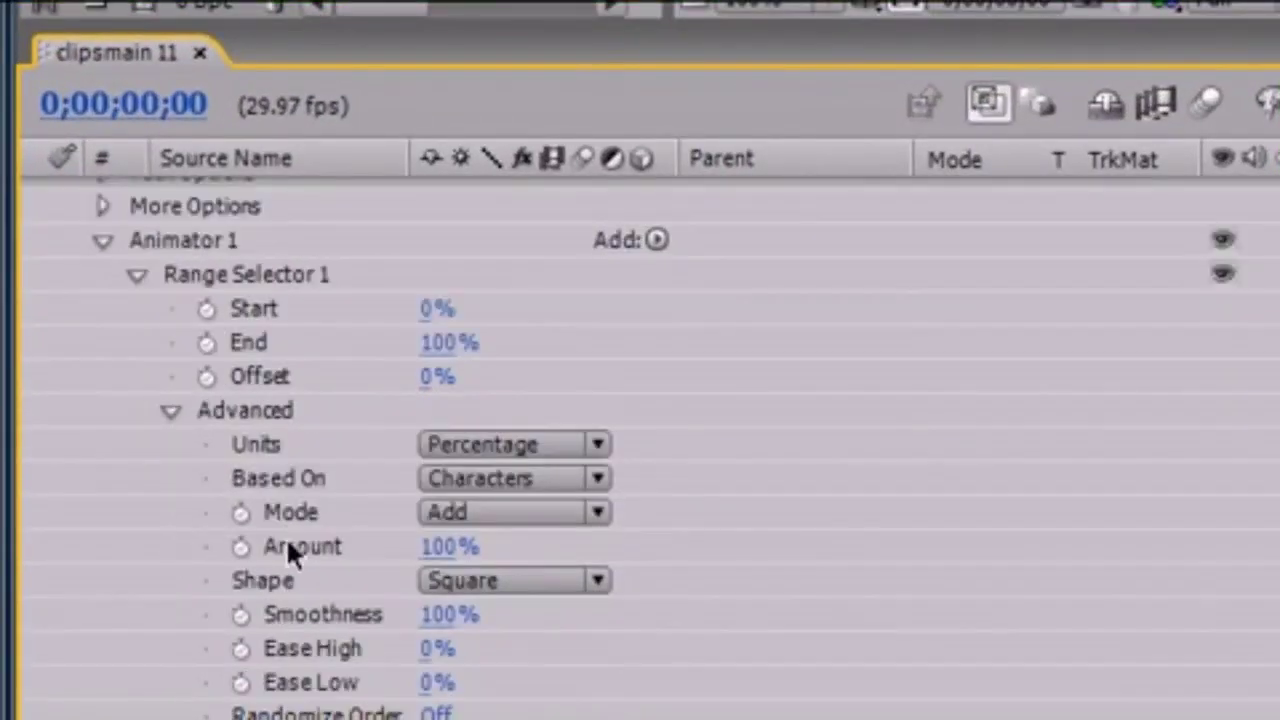
pyautogui.click(610, 580)
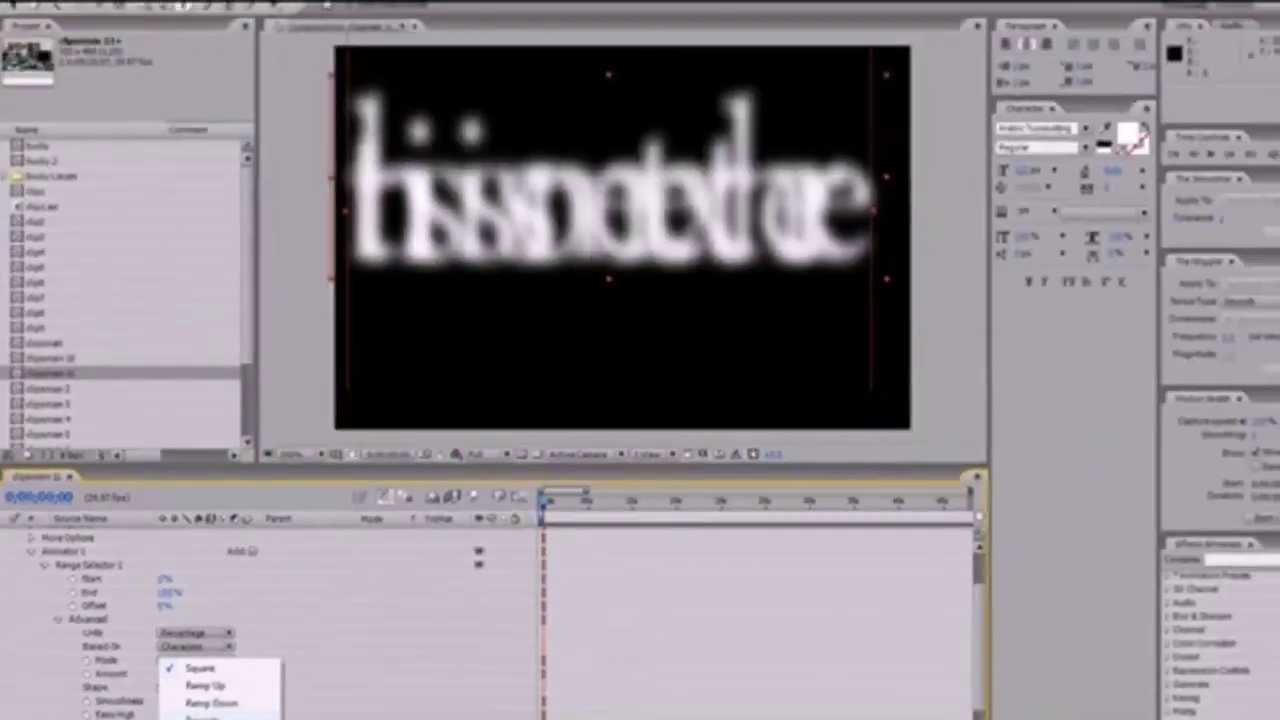
pyautogui.click(327, 698)
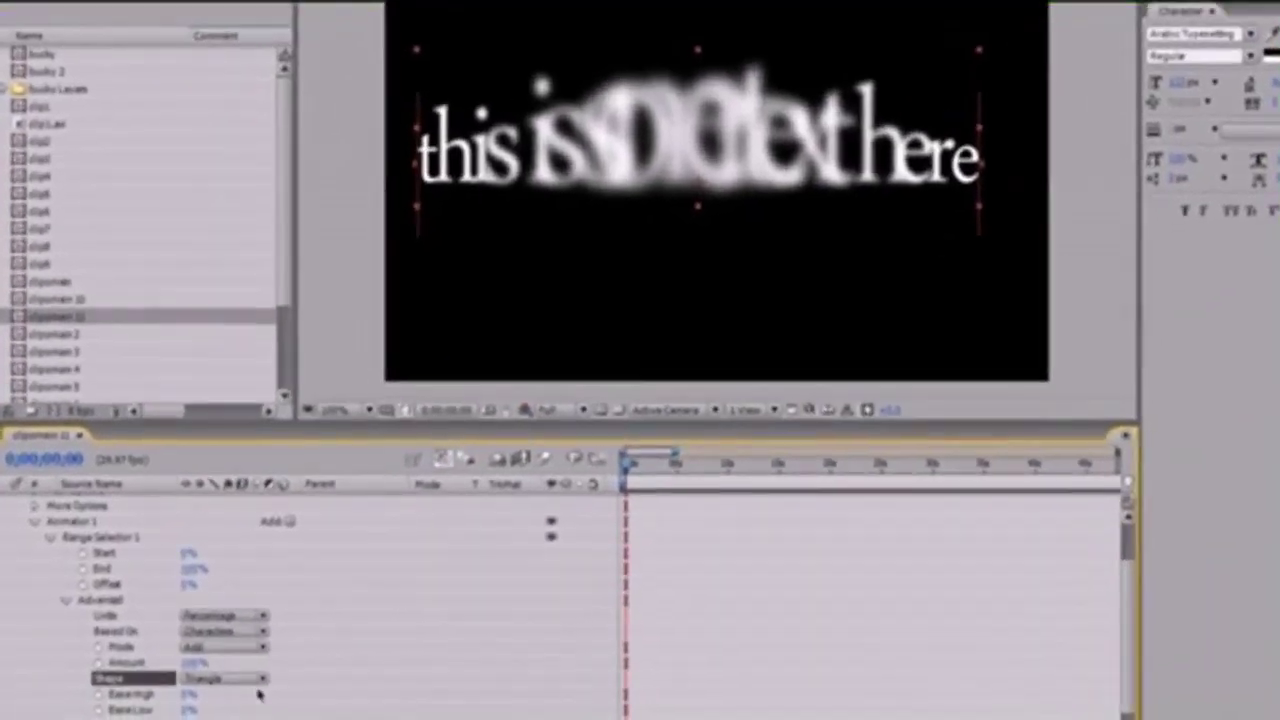
pyautogui.click(229, 689)
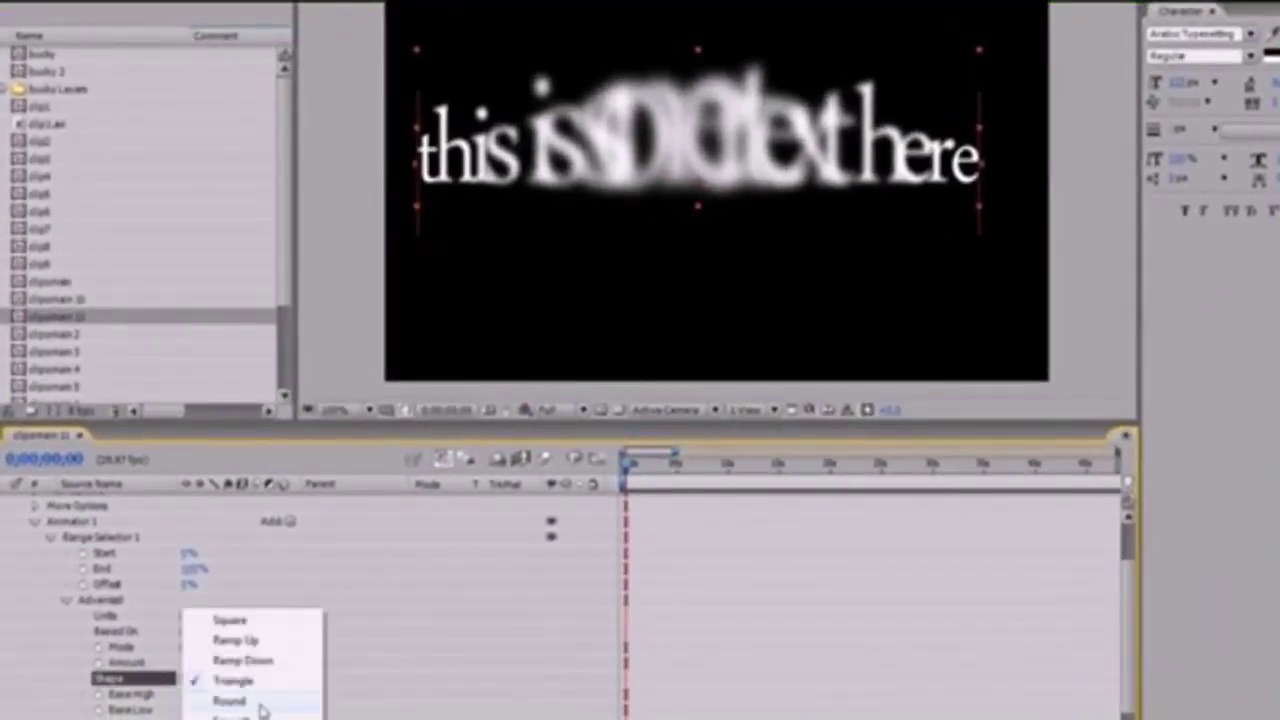
pyautogui.click(257, 702)
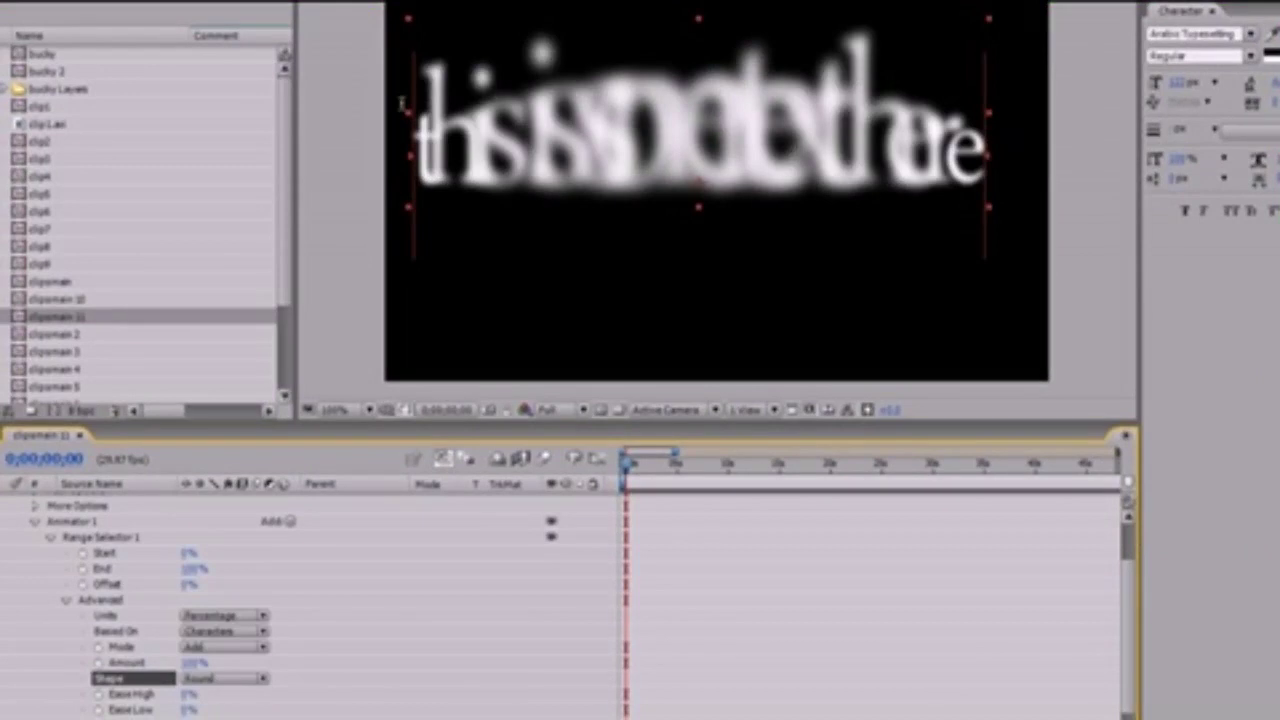
pyautogui.click(264, 680)
pyautogui.click(247, 622)
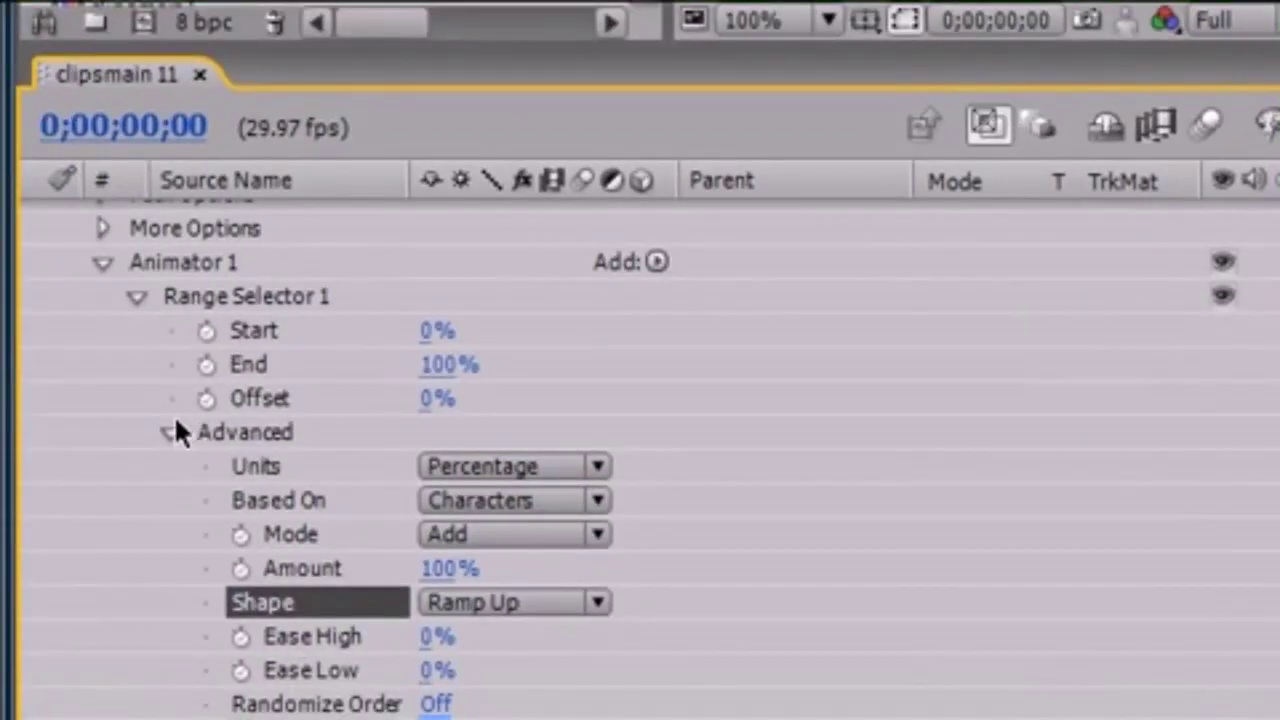
# Step: Collapse the Advanced options and set Range Selector 1's End to 35%
pyautogui.click(170, 432)
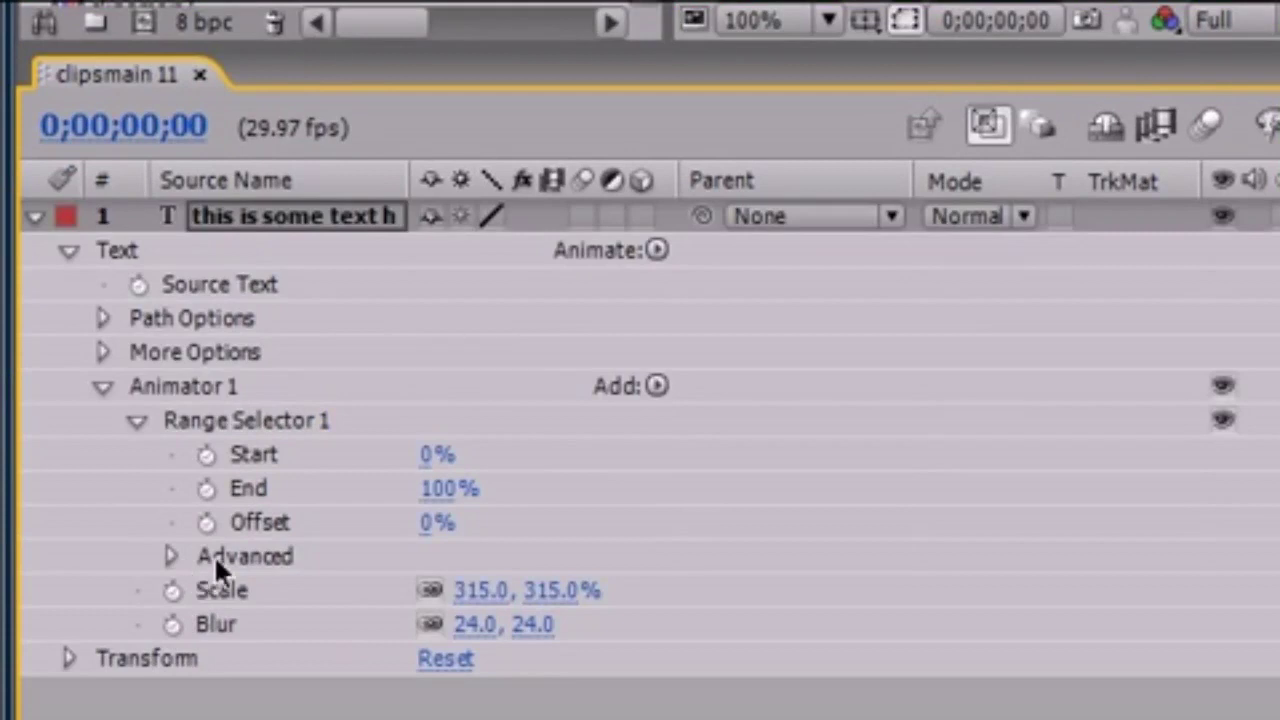
pyautogui.click(428, 488)
pyautogui.moveTo(394, 488); pyautogui.dragTo(358, 489)
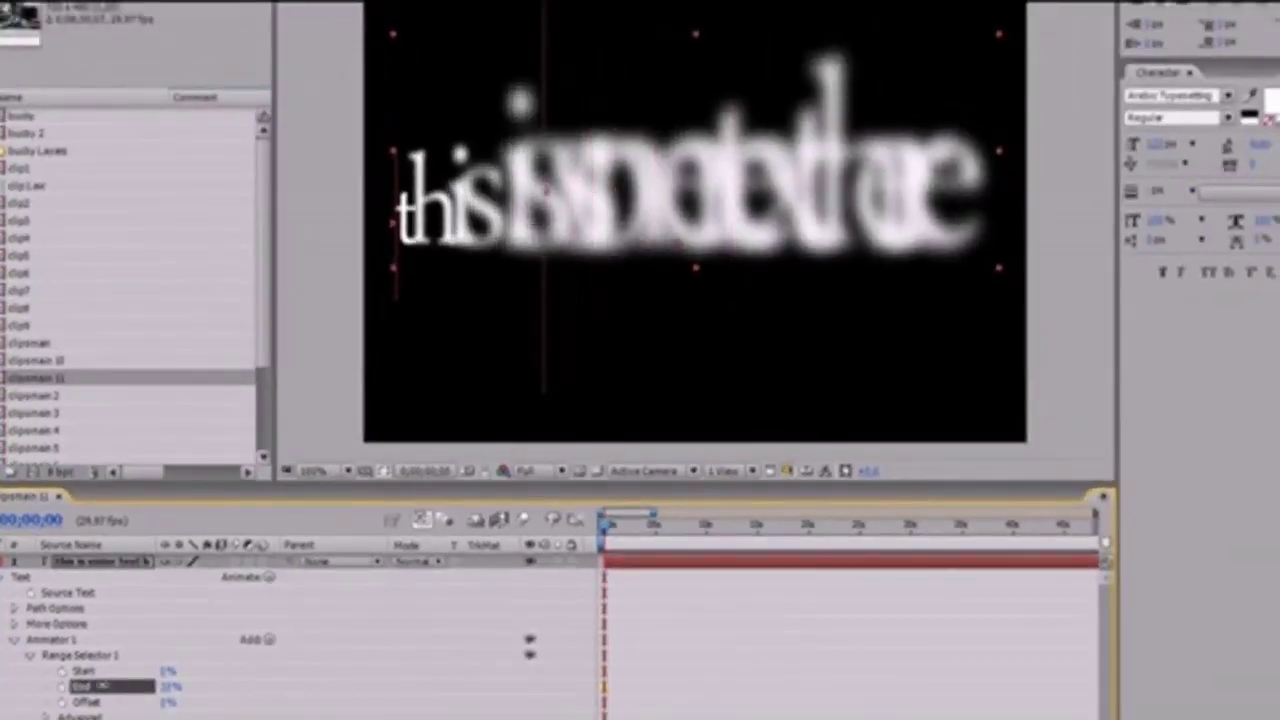
pyautogui.moveTo(168, 687); pyautogui.dragTo(186, 687)
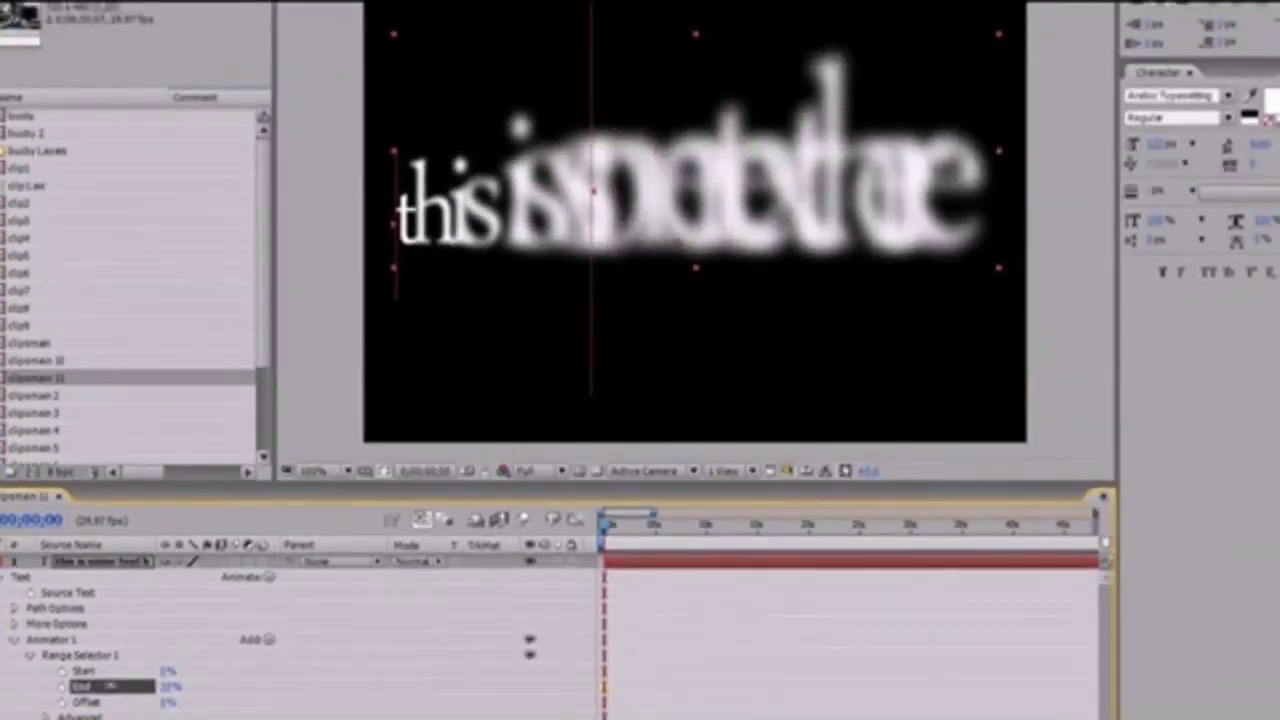
pyautogui.moveTo(186, 687); pyautogui.dragTo(188, 687)
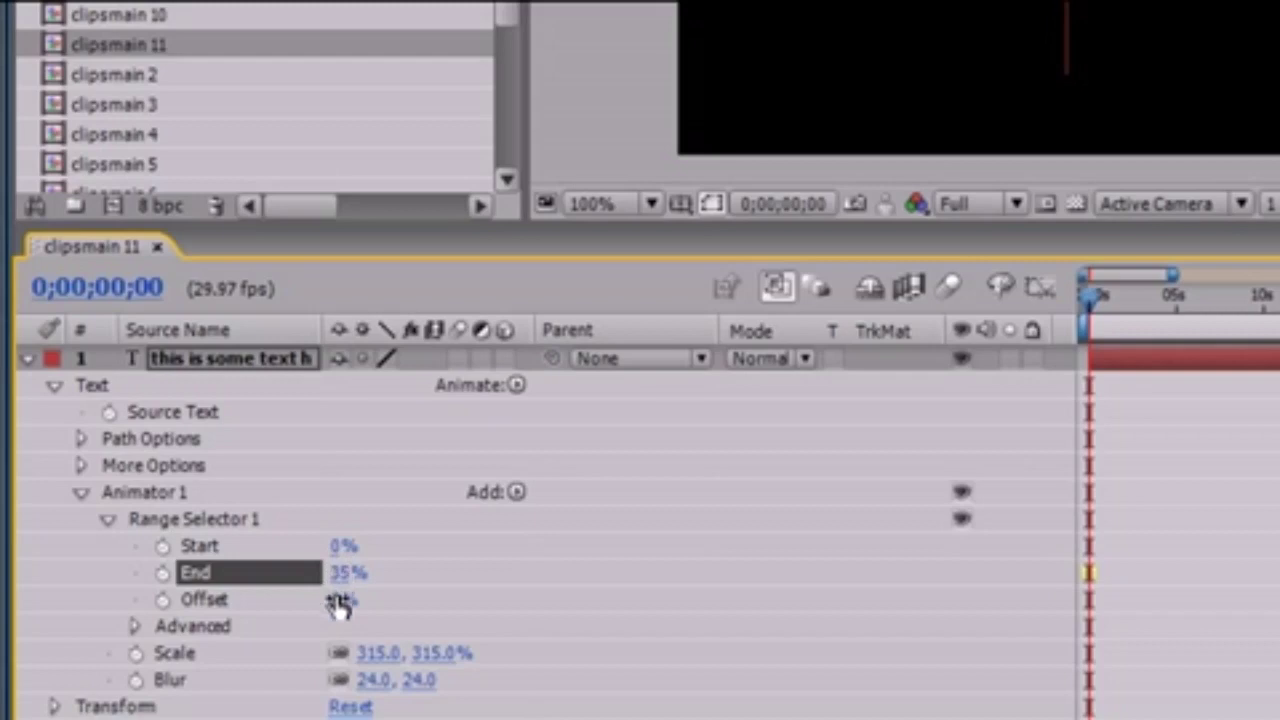
# Step: Set Range Selector 1's Offset to -39% and keyframe it at the start of the composition
pyautogui.moveTo(340, 600); pyautogui.dragTo(355, 600)
pyautogui.moveTo(172, 691)
pyautogui.mouseDown()
pyautogui.moveTo(231, 687)
pyautogui.moveTo(176, 688)
pyautogui.mouseUp()
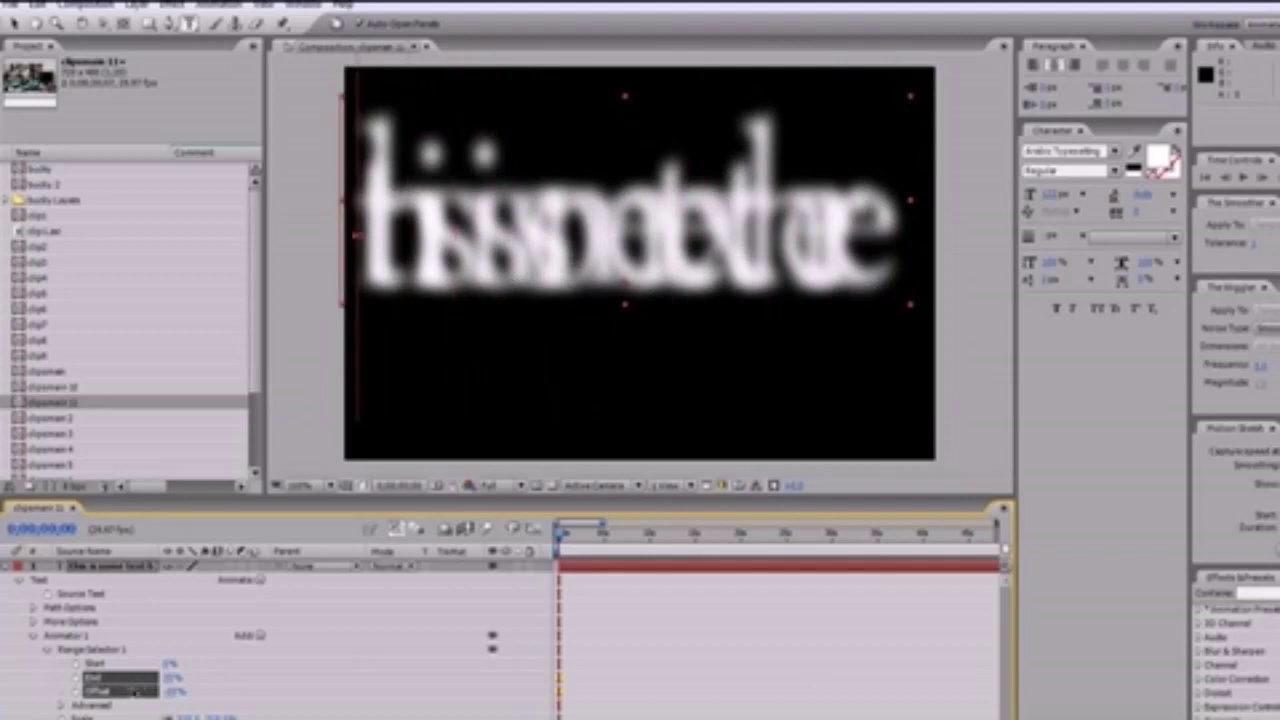
pyautogui.click(135, 690)
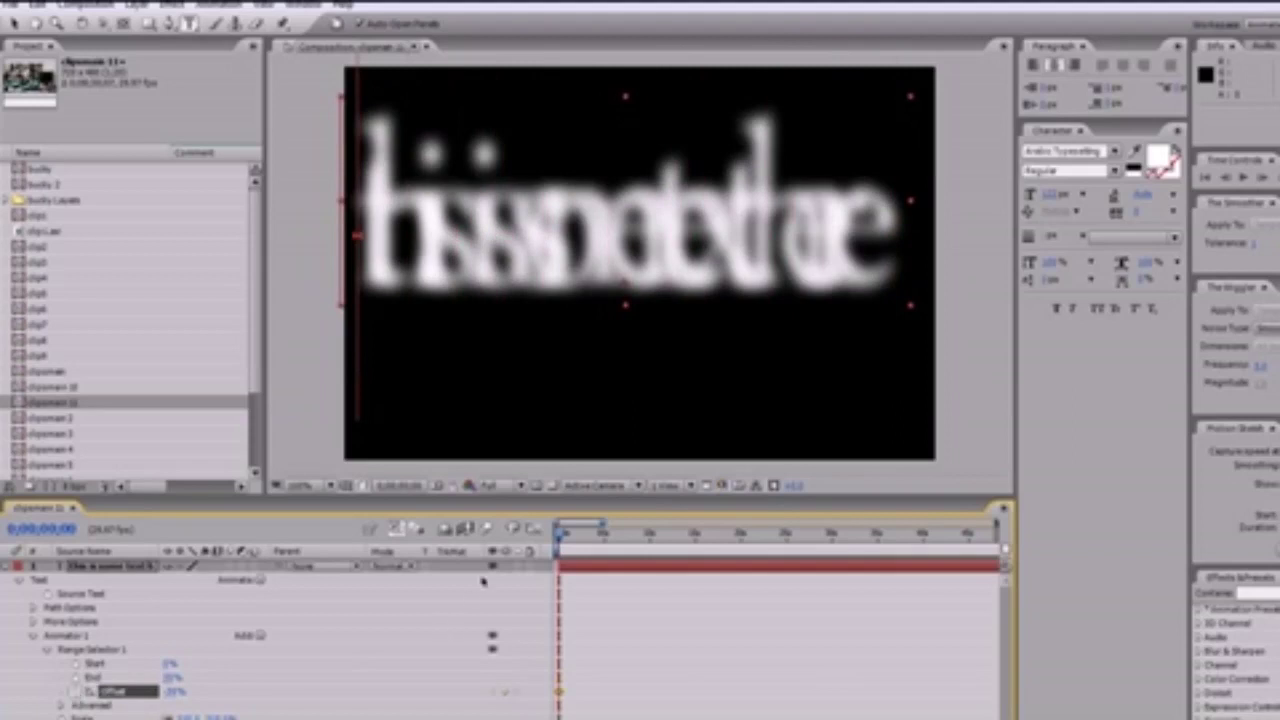
# Step: Keyframe a higher Range Selector 1 Offset at 0;00;05;07 and preview the scale and blur text animation from the start
pyautogui.moveTo(561, 535); pyautogui.dragTo(784, 537)
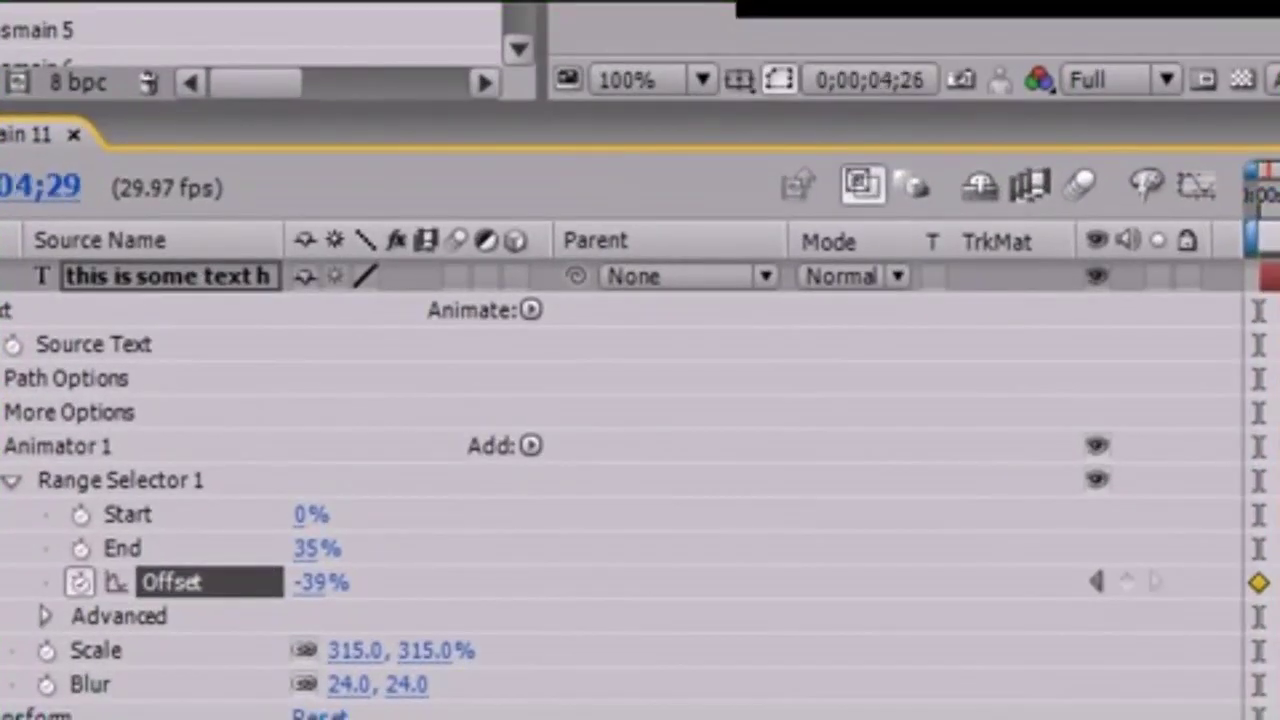
pyautogui.moveTo(1262, 537); pyautogui.dragTo(1276, 537)
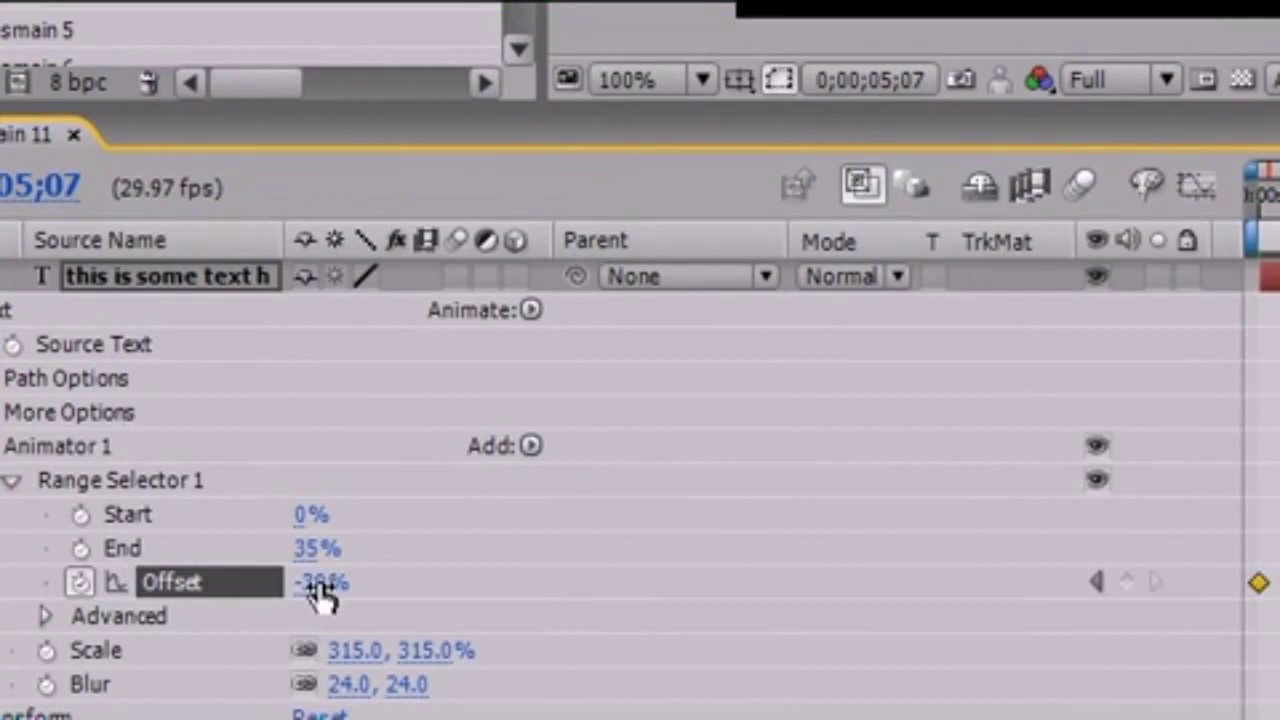
pyautogui.moveTo(360, 580); pyautogui.dragTo(406, 577)
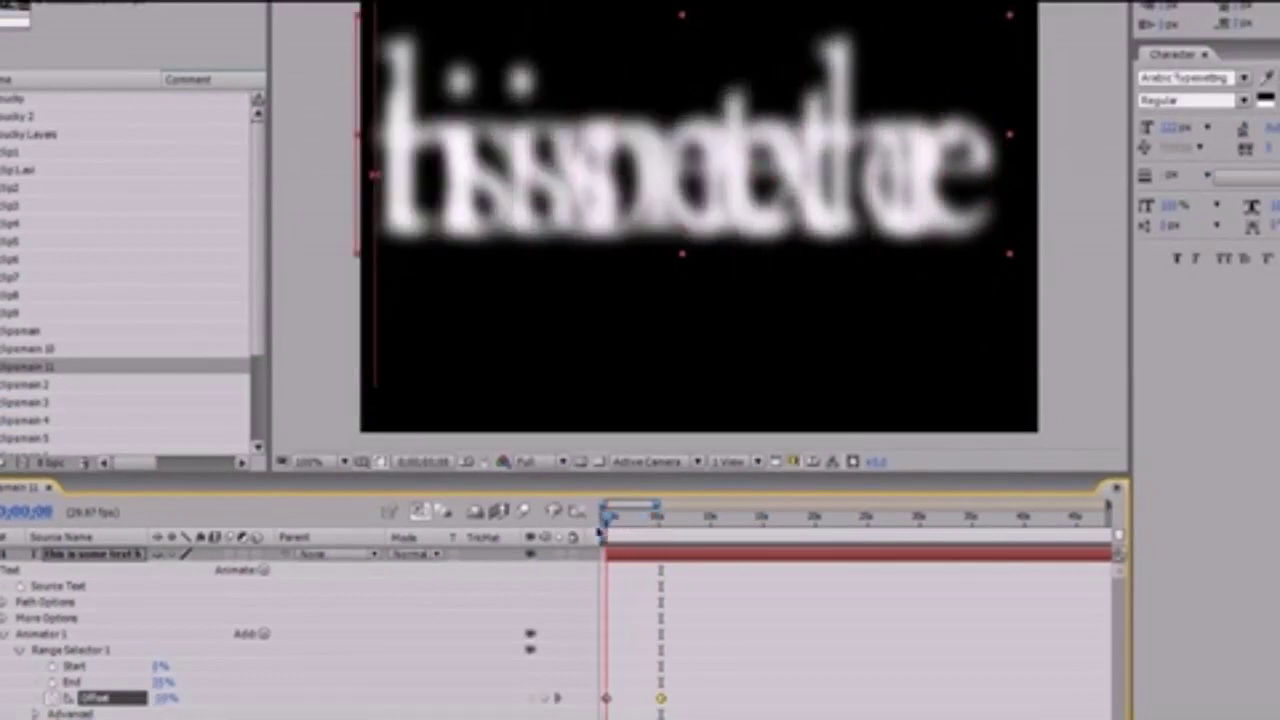
pyautogui.moveTo(605, 524)
pyautogui.mouseDown()
pyautogui.moveTo(651, 527)
pyautogui.moveTo(605, 526)
pyautogui.mouseUp()
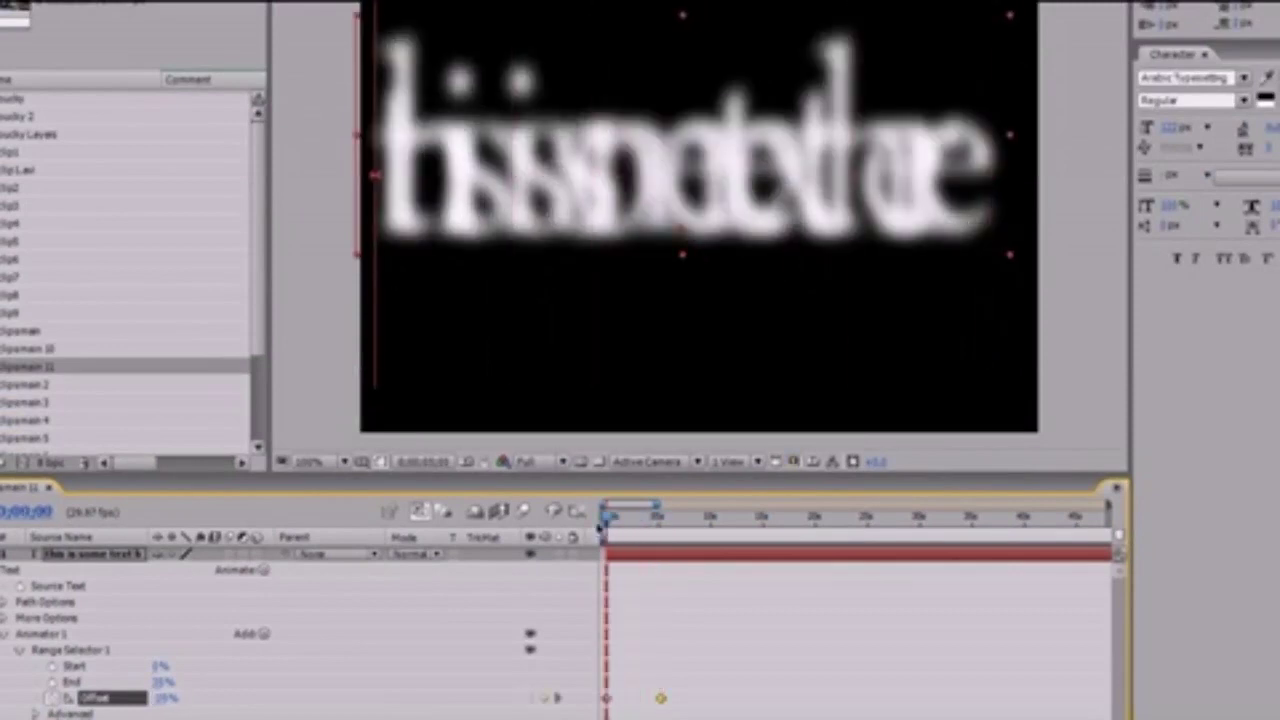
pyautogui.press('space')
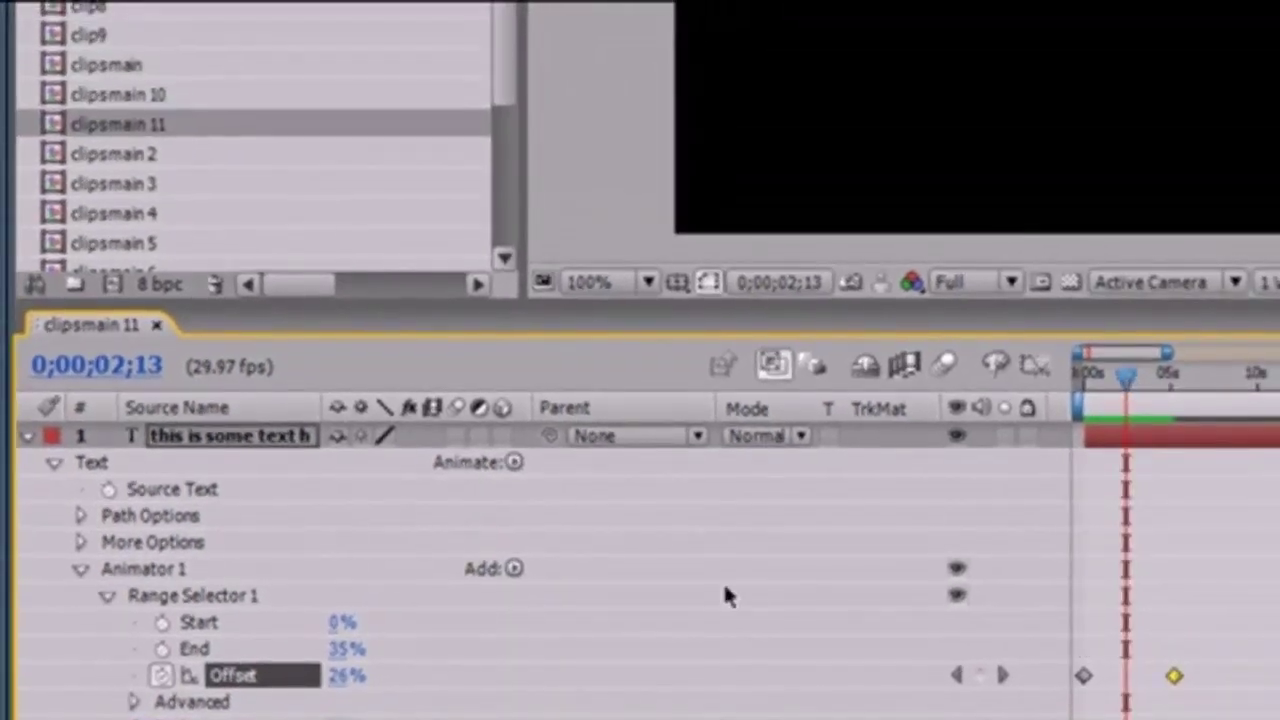
# Step: Add an Anchor Point property to Animator 1, set it to -3.0, 26.0, and return to the composition start
pyautogui.click(515, 569)
pyautogui.moveTo(563, 589)
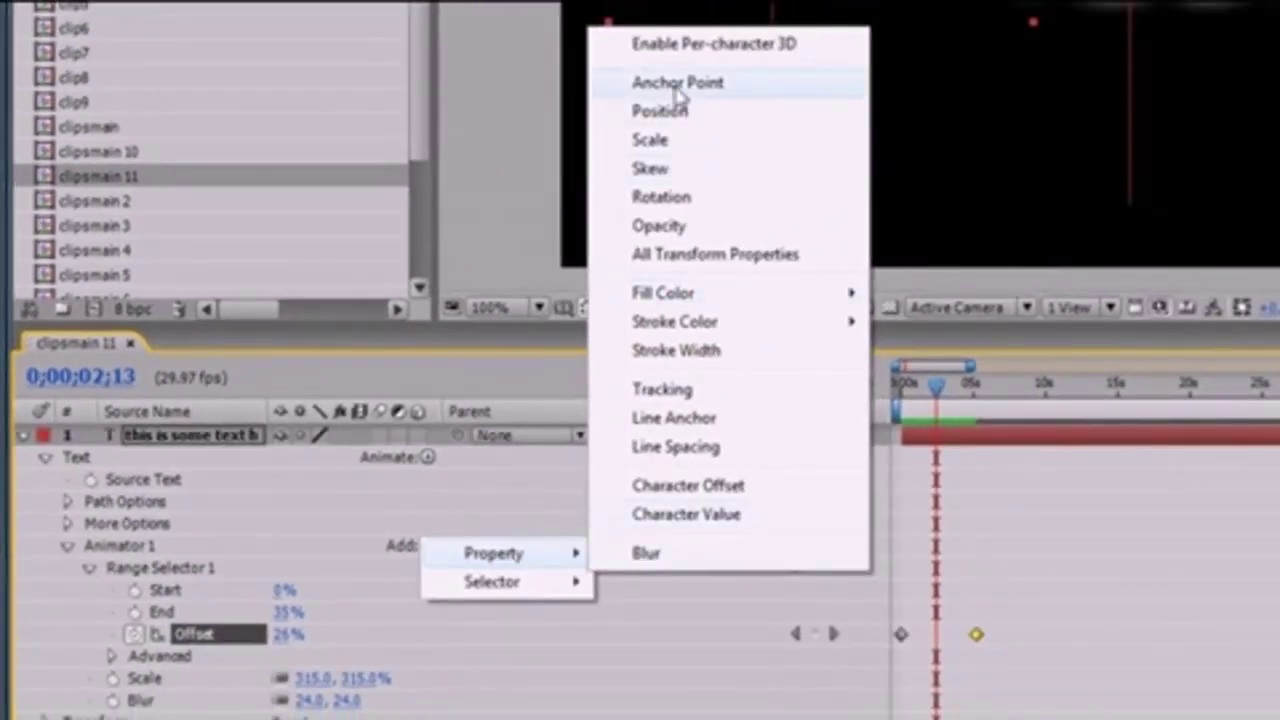
pyautogui.click(679, 86)
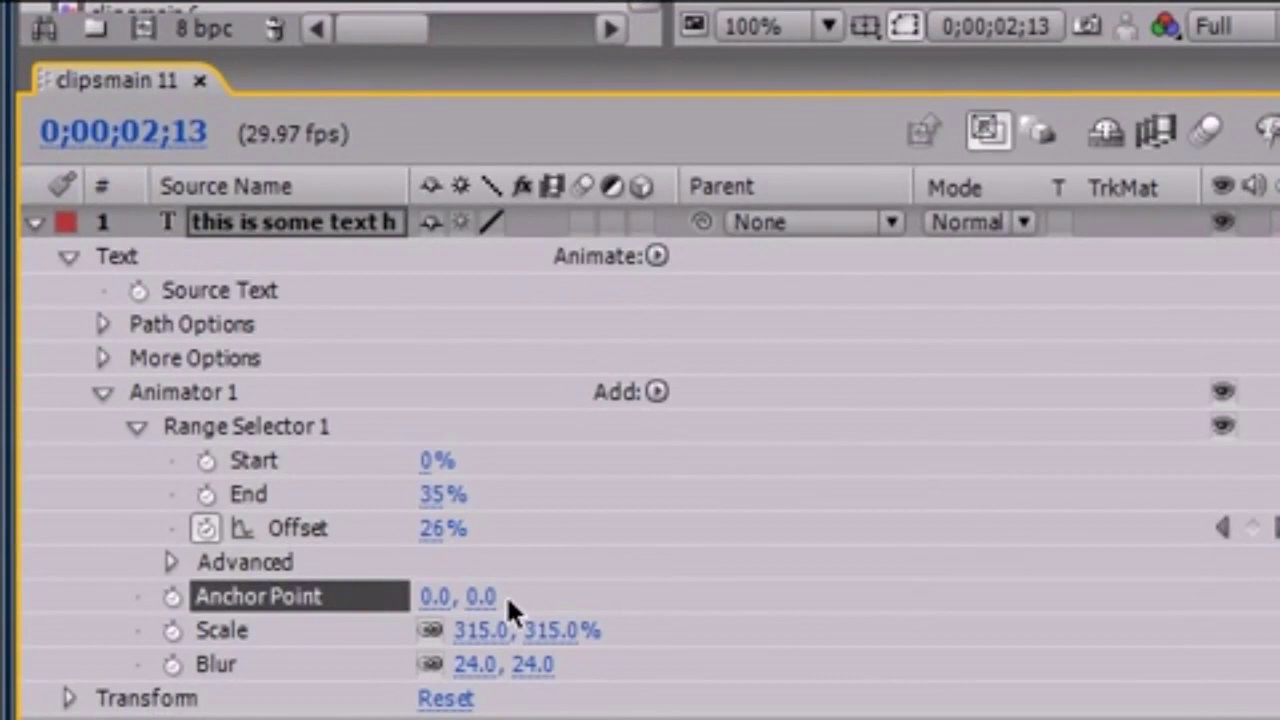
pyautogui.moveTo(481, 596); pyautogui.dragTo(559, 588)
pyautogui.moveTo(295, 686); pyautogui.dragTo(355, 686)
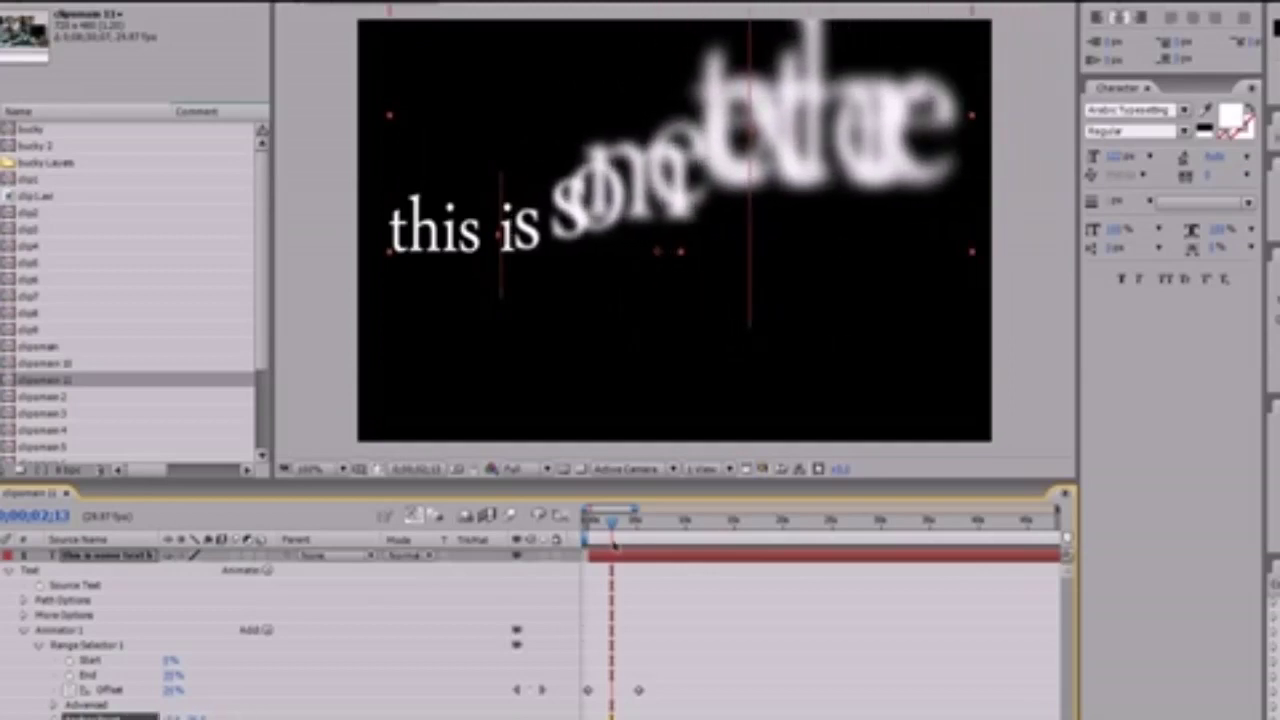
pyautogui.moveTo(612, 522); pyautogui.dragTo(588, 522)
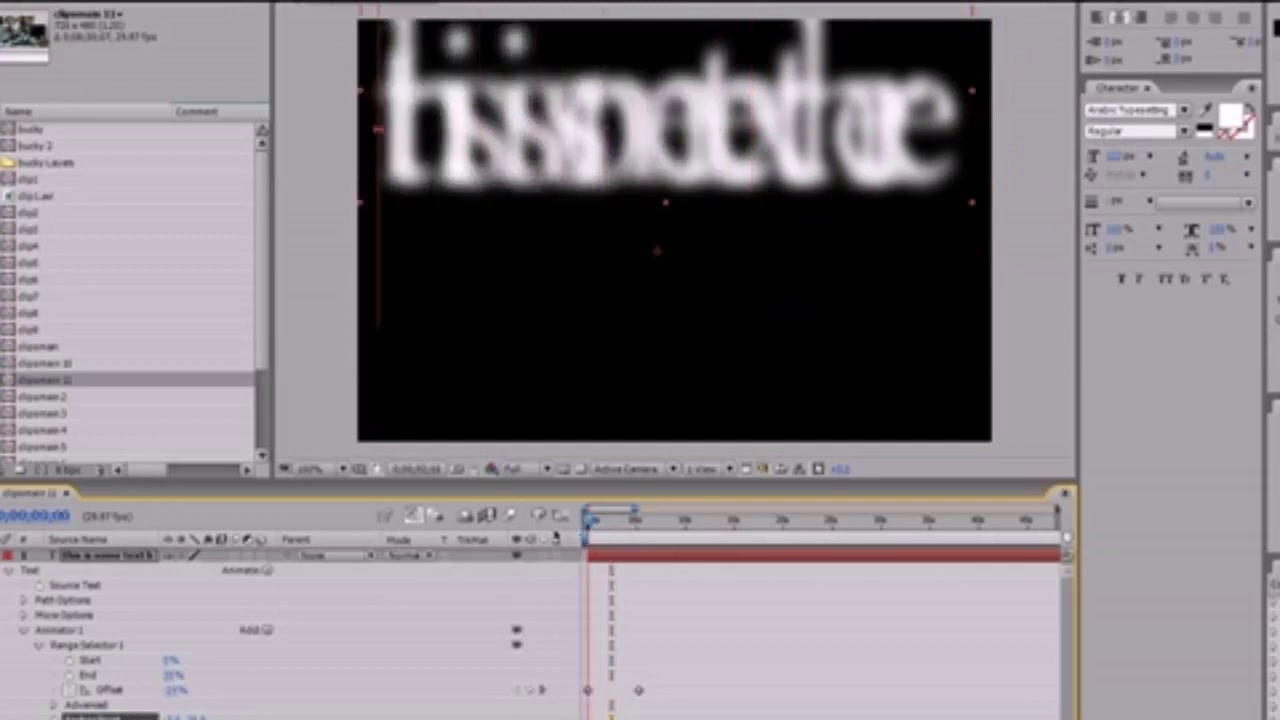
pyautogui.moveTo(592, 527)
pyautogui.mouseDown()
pyautogui.moveTo(646, 524)
pyautogui.moveTo(580, 527)
pyautogui.moveTo(633, 535)
pyautogui.moveTo(588, 522)
pyautogui.mouseUp()
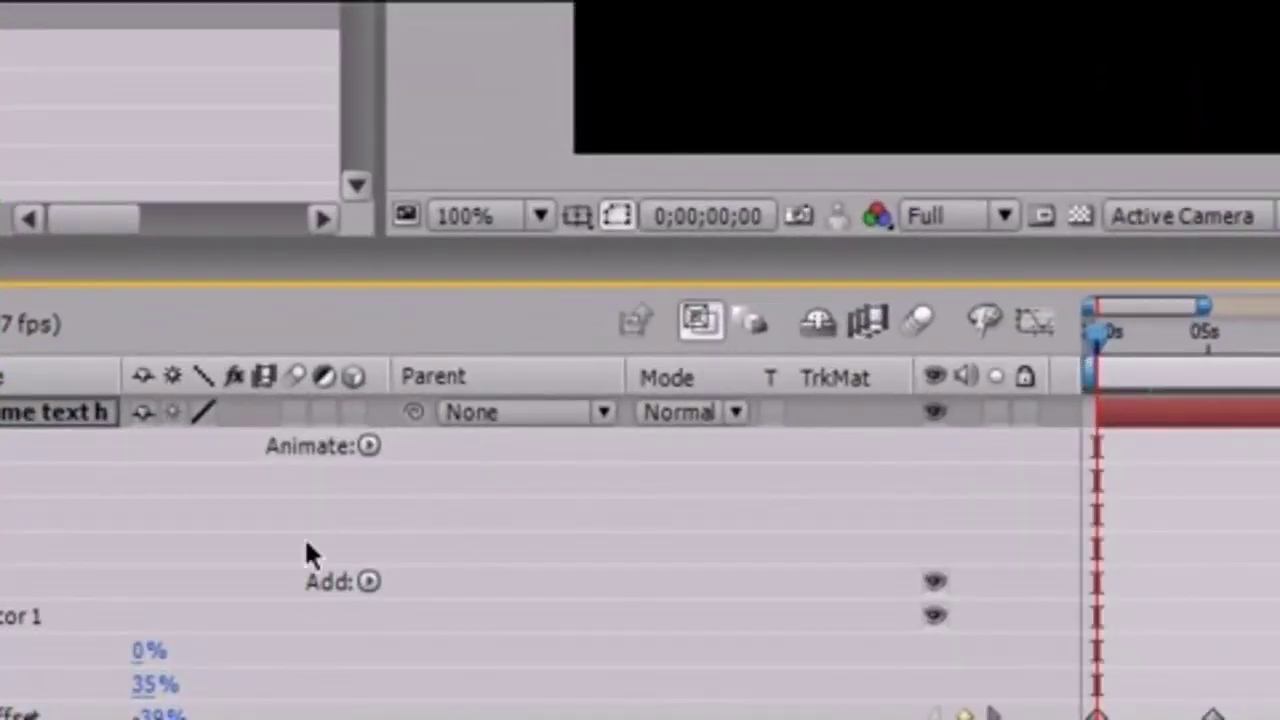
# Step: Add an Opacity property to Animator 1, set it to 0%, and preview the text animation from the start
pyautogui.click(350, 590)
pyautogui.moveTo(430, 594)
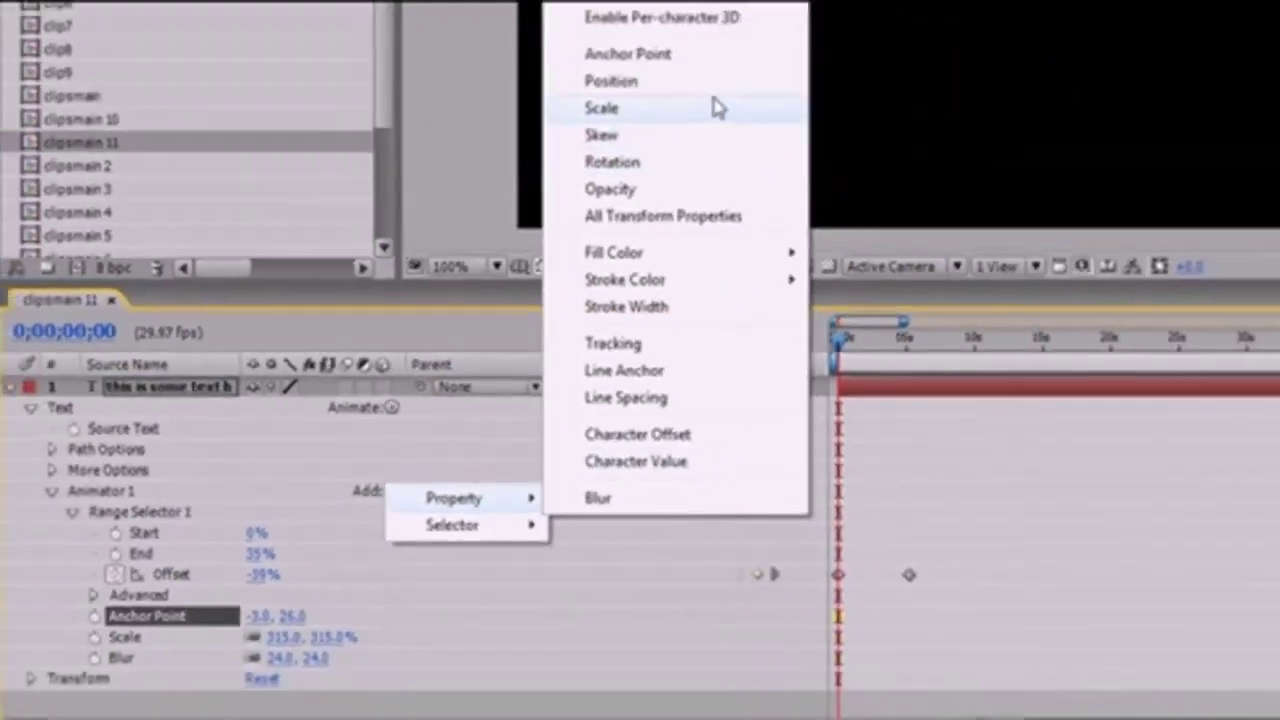
pyautogui.click(640, 192)
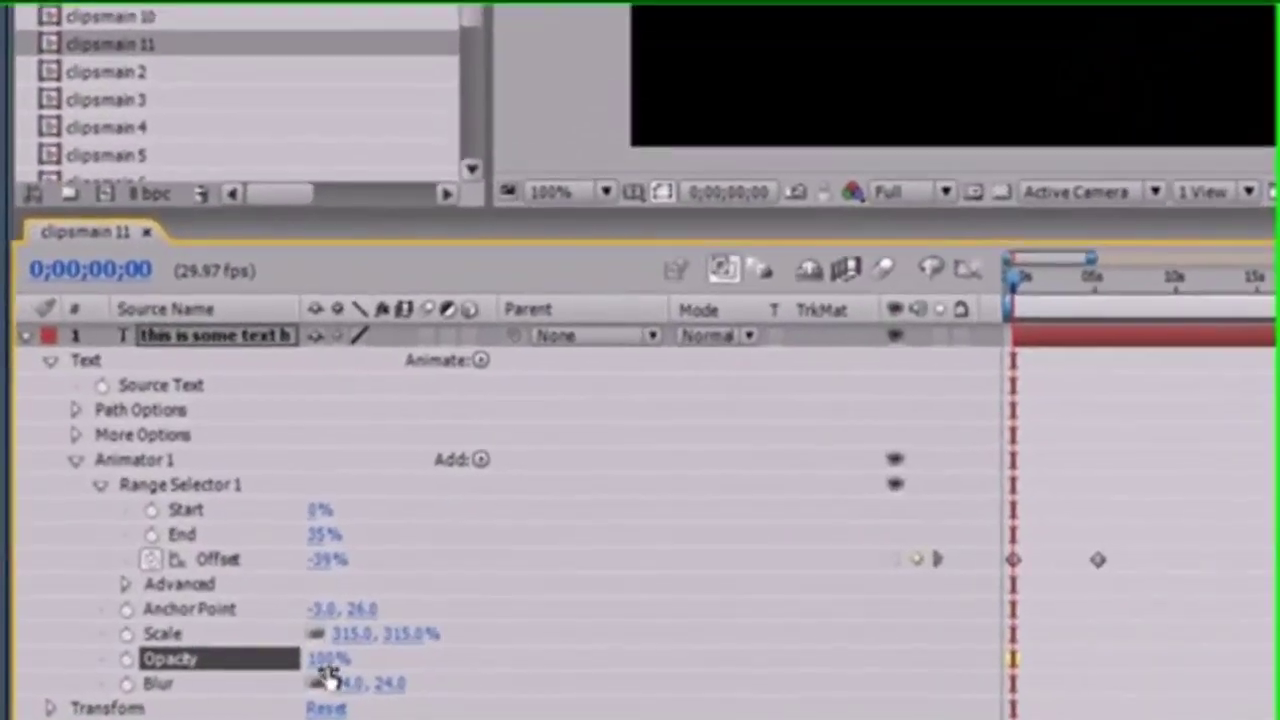
pyautogui.moveTo(268, 651); pyautogui.dragTo(232, 651)
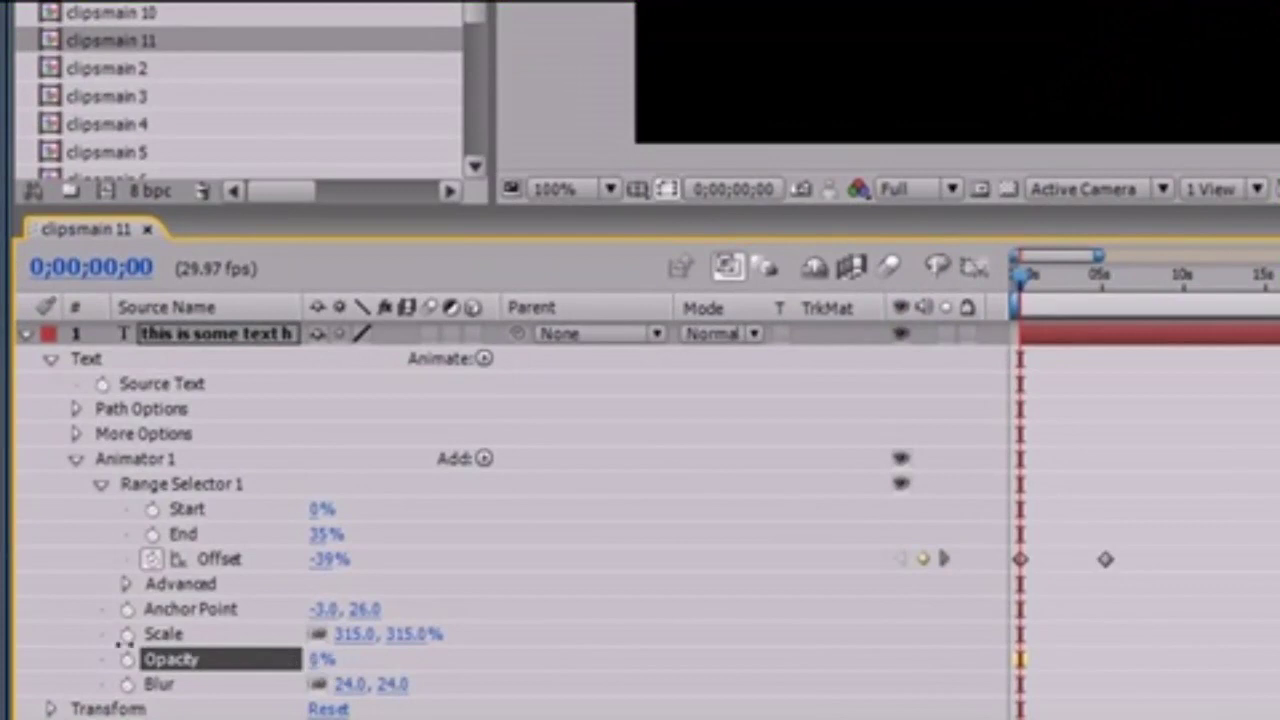
pyautogui.moveTo(1020, 276)
pyautogui.mouseDown()
pyautogui.moveTo(1118, 277)
pyautogui.moveTo(1020, 277)
pyautogui.mouseUp()
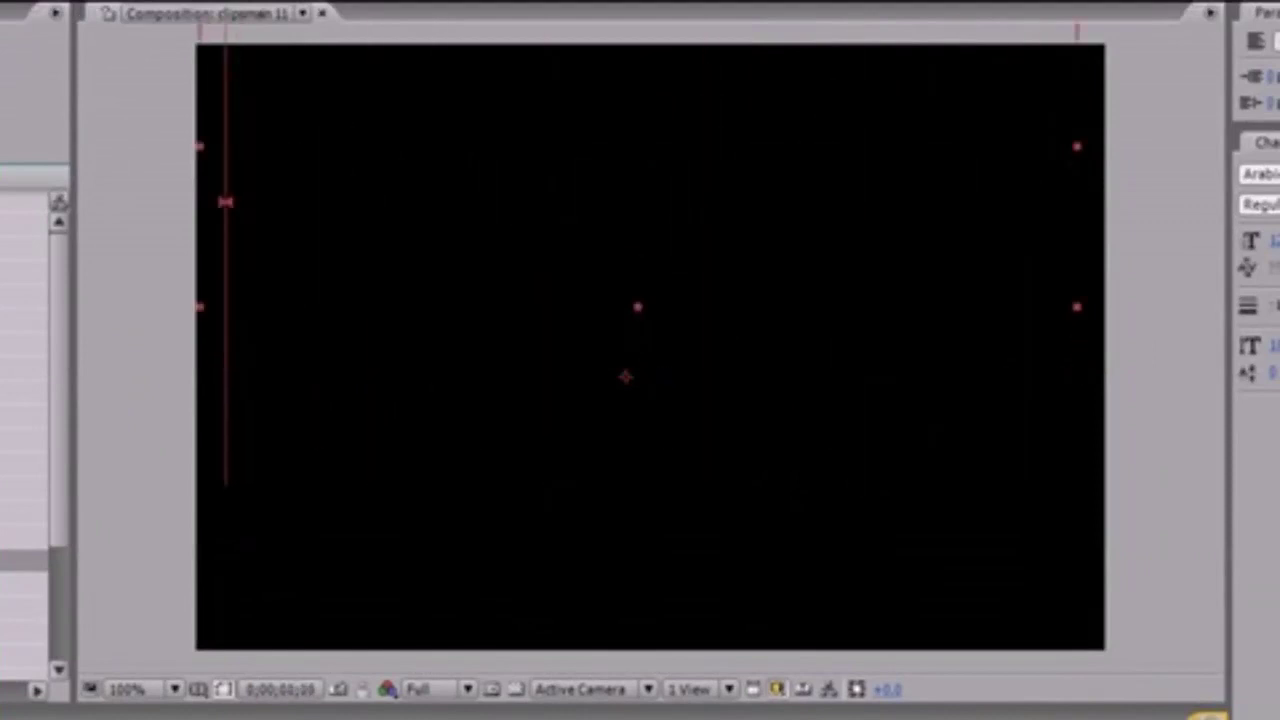
pyautogui.press('space')
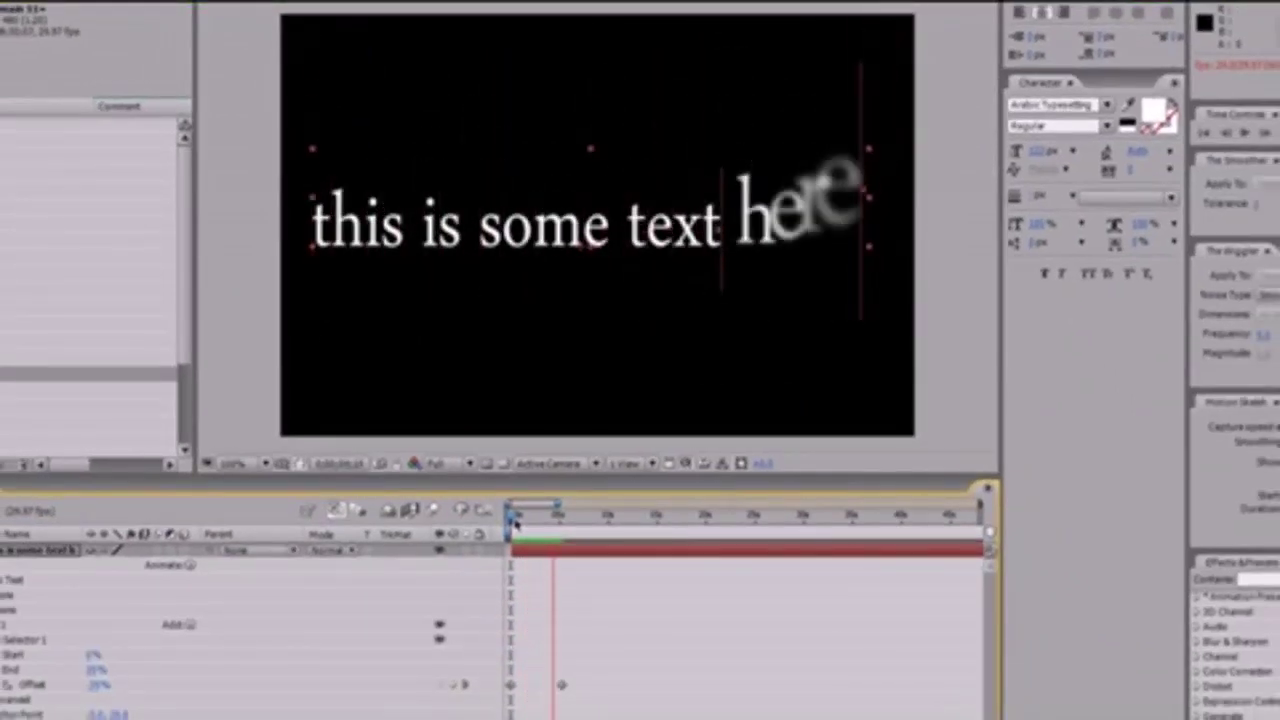
pyautogui.click(514, 518)
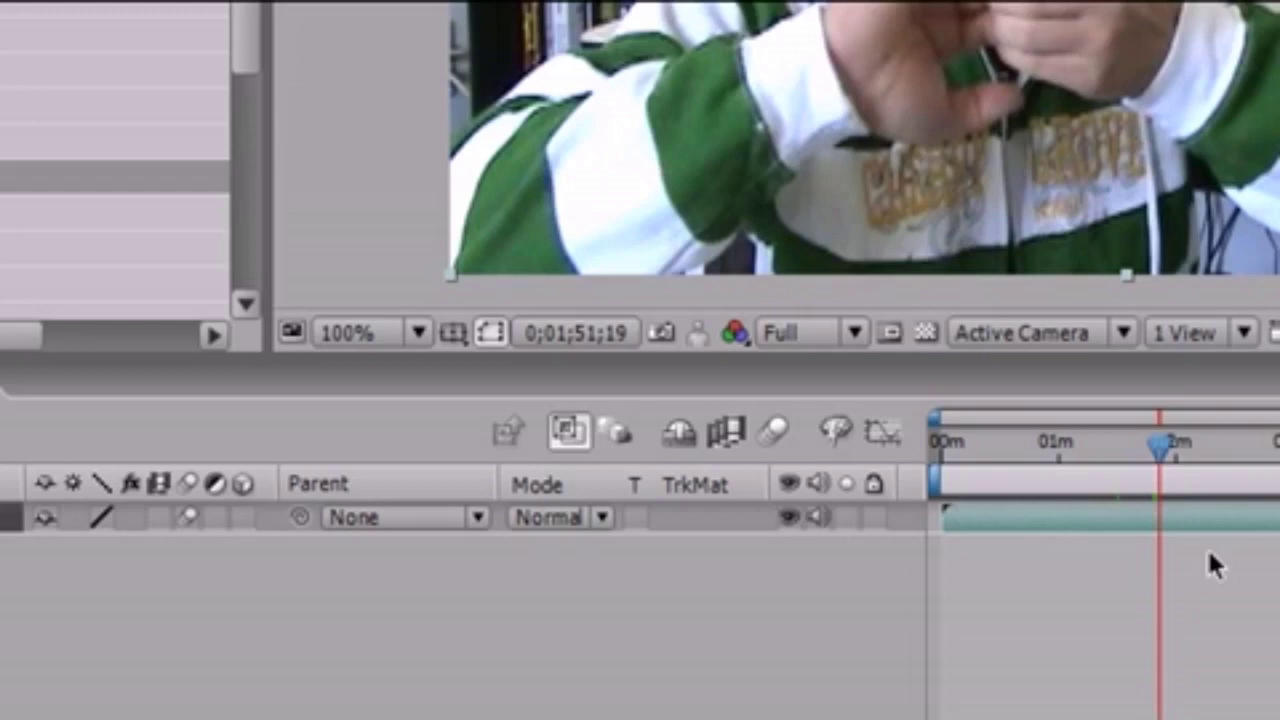
# Step: Apply the CC Glass effect from the Stylize category to the clipsmain.avi layer in clipsmain 12
pyautogui.click(38, 648)
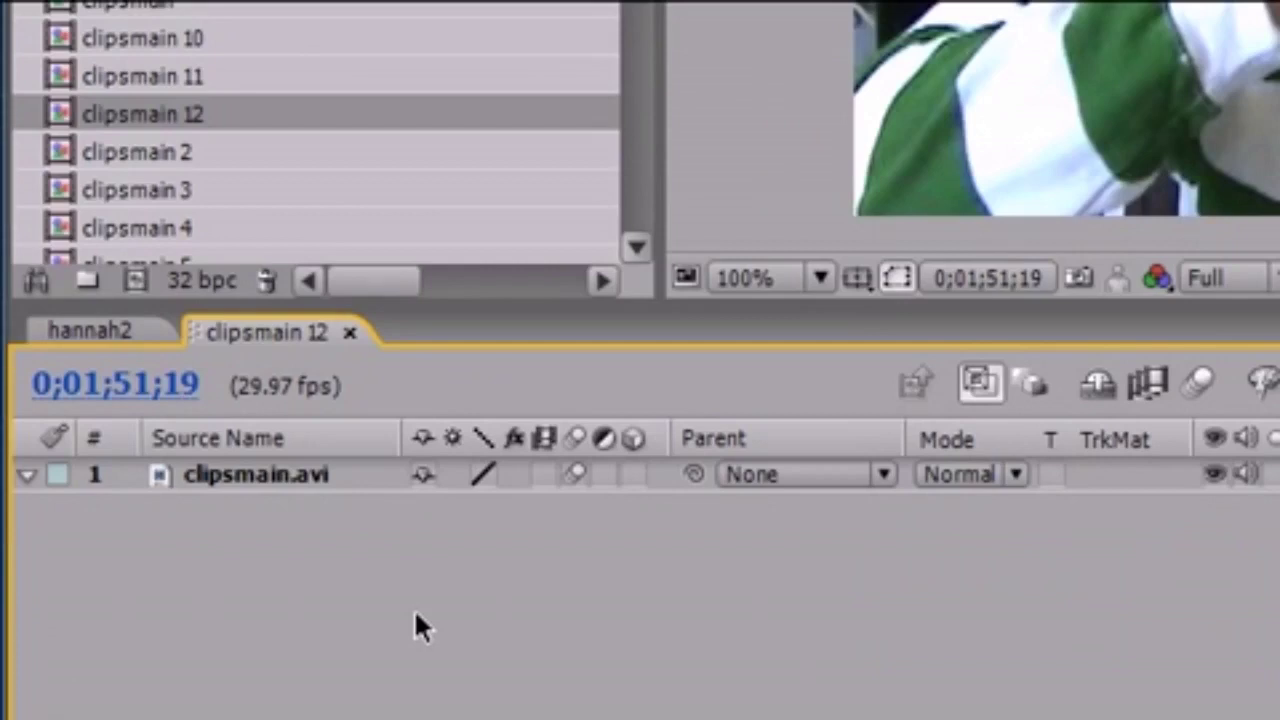
pyautogui.click(264, 477)
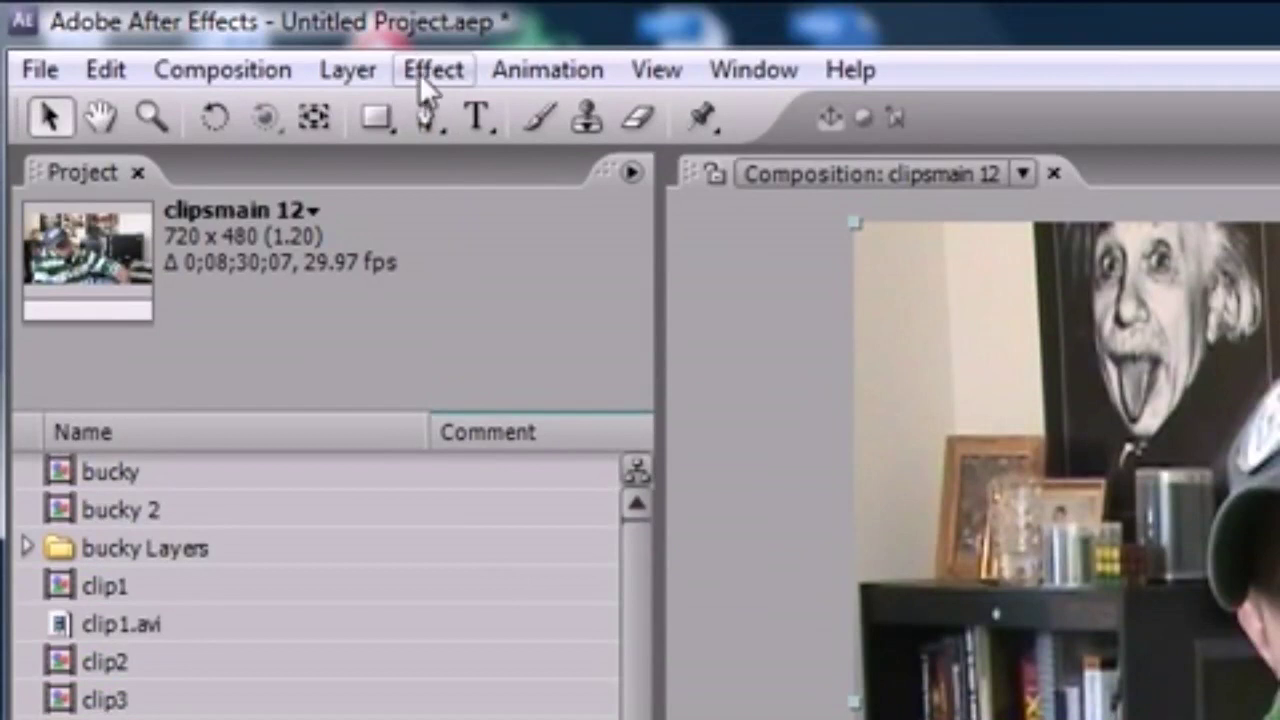
pyautogui.click(425, 73)
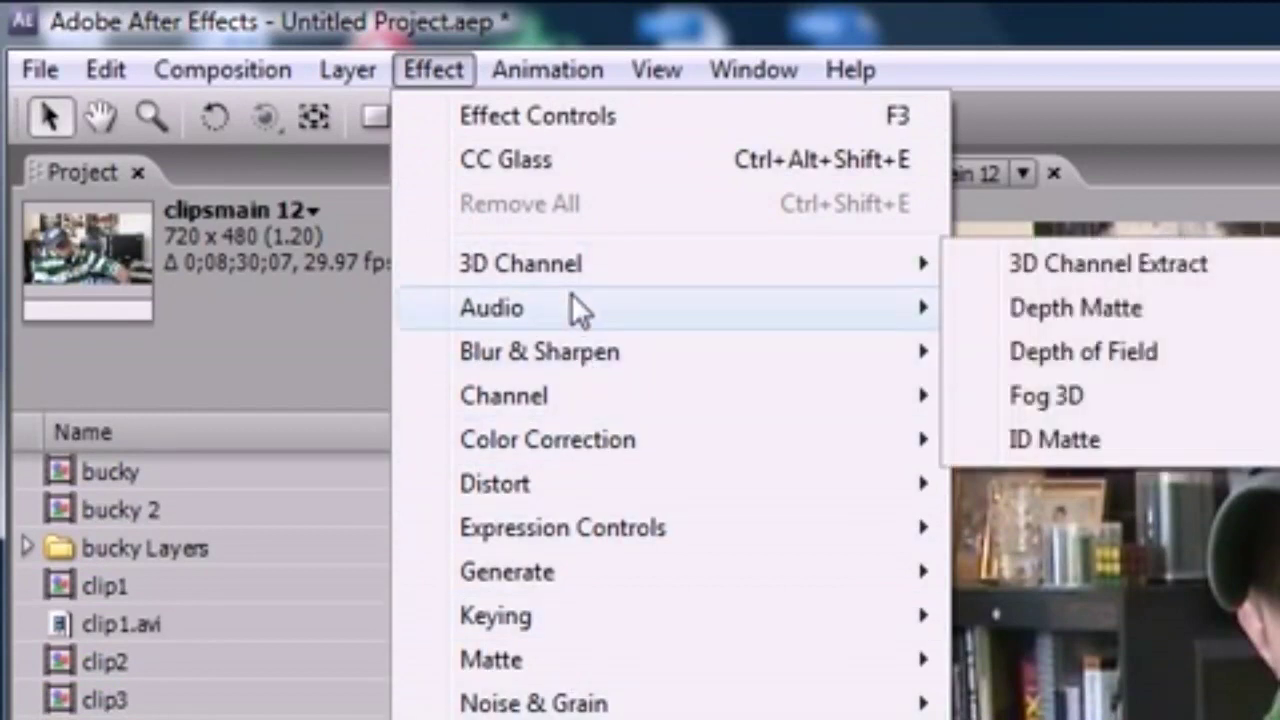
pyautogui.moveTo(570, 302)
pyautogui.moveTo(458, 393)
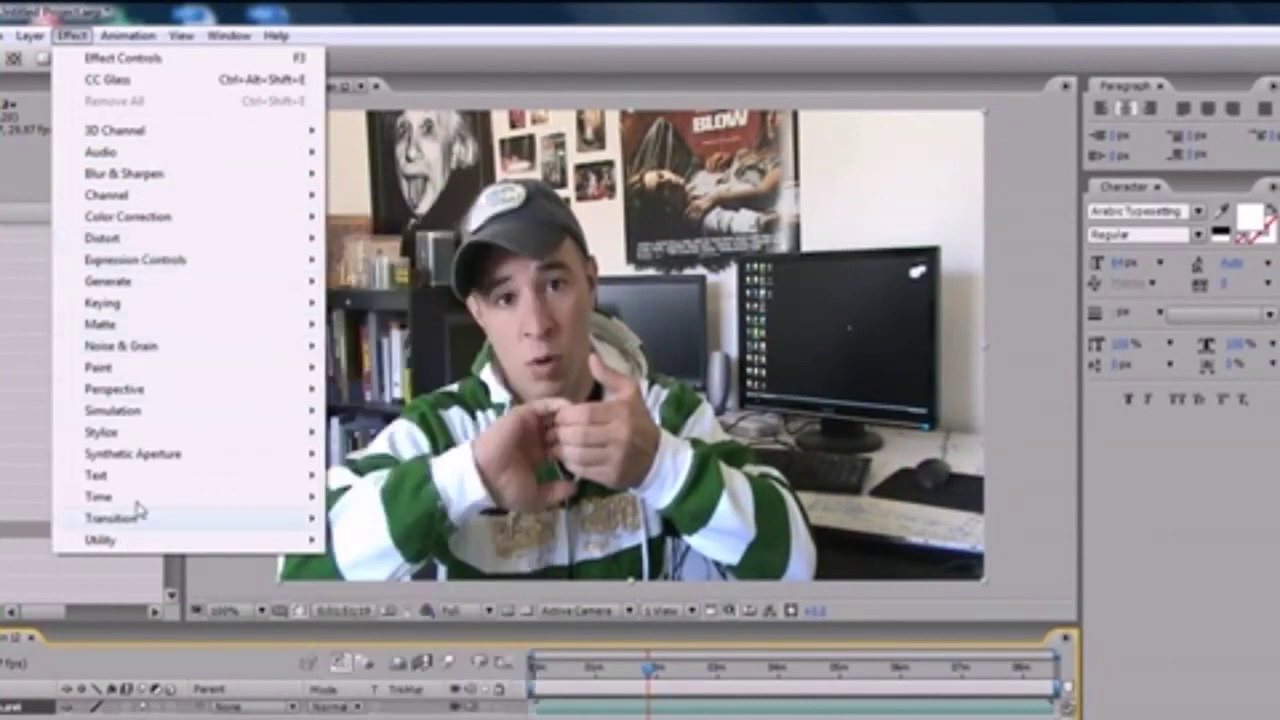
pyautogui.moveTo(150, 390)
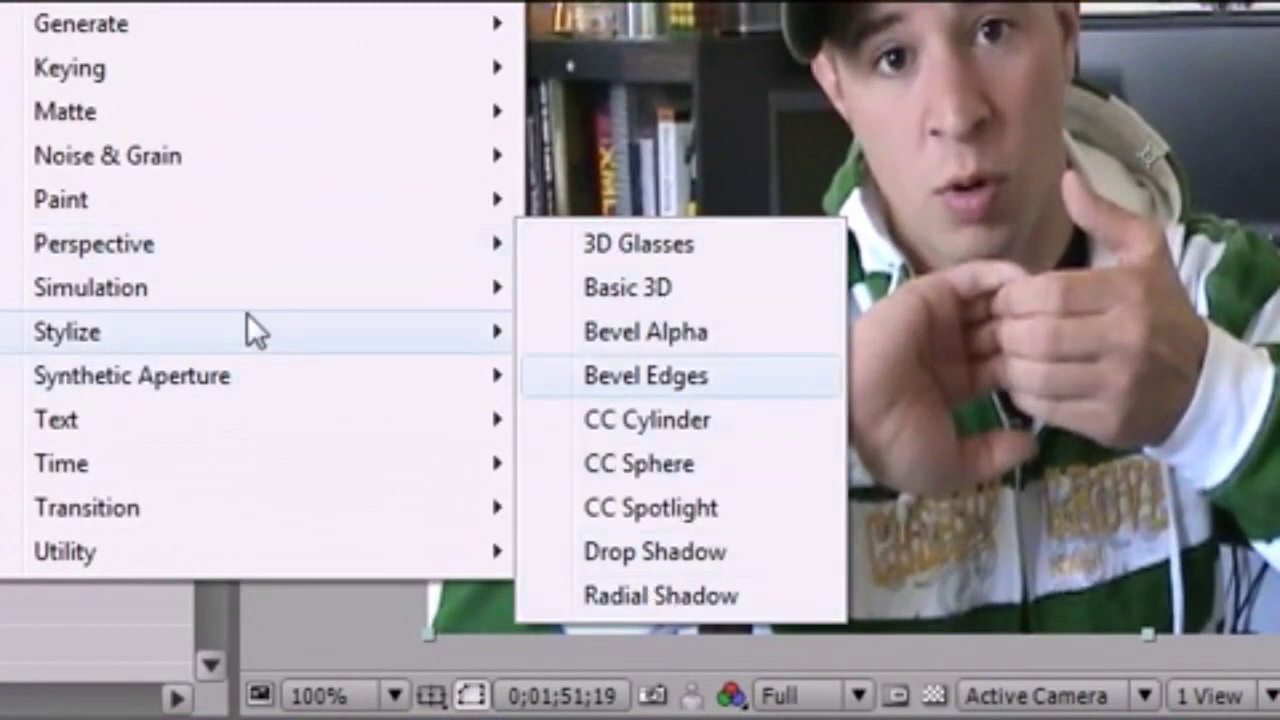
pyautogui.moveTo(229, 335)
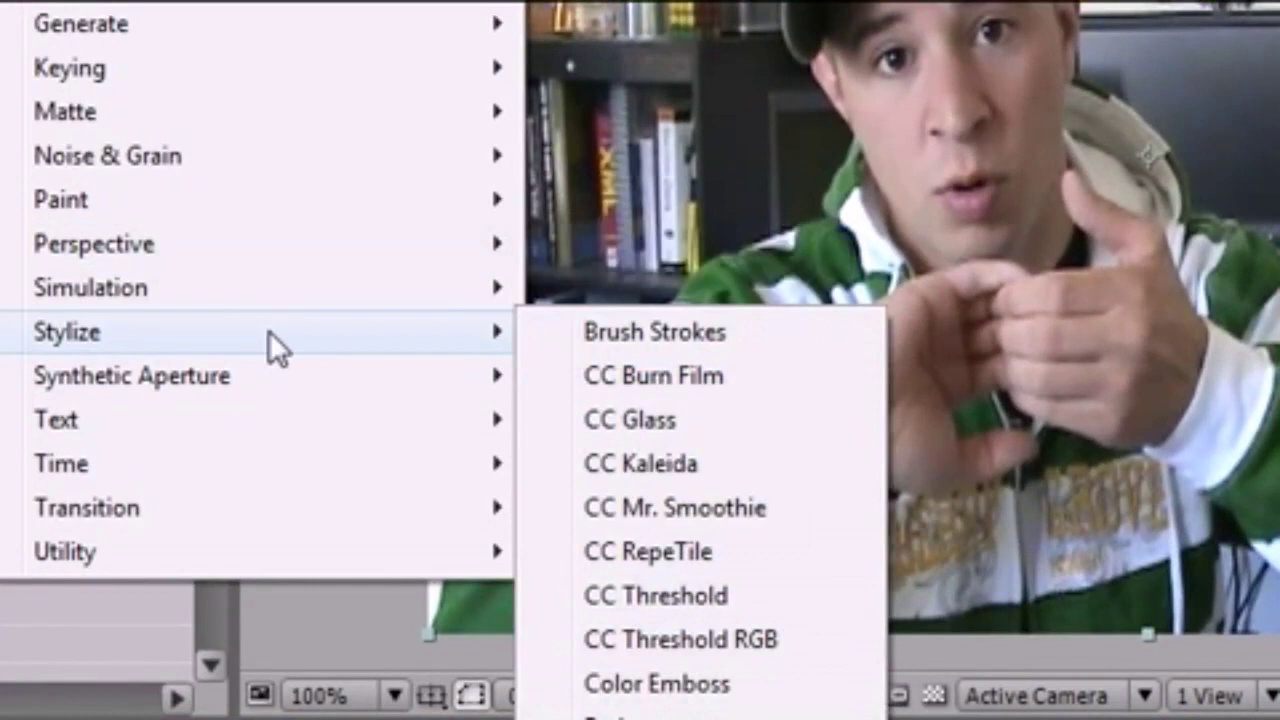
pyautogui.click(659, 425)
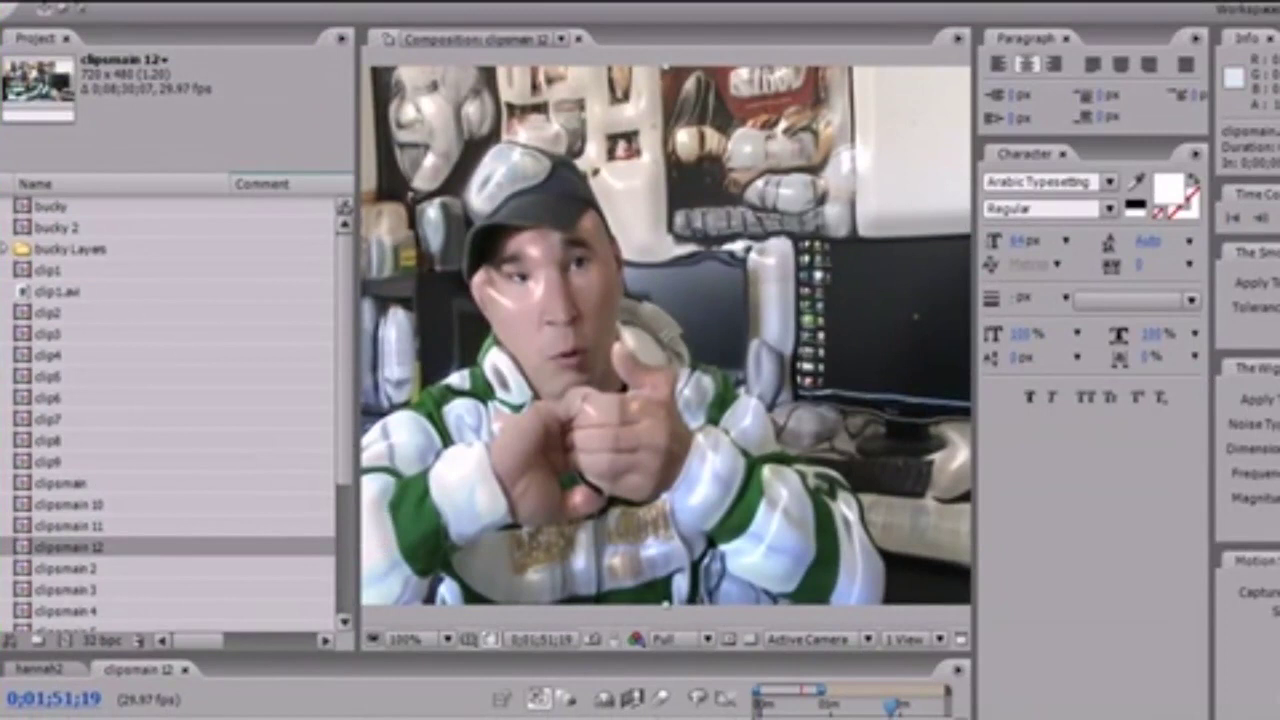
# Step: Move the current time to 0;02;08;01 and examine the CC Glass effect on that frame
pyautogui.hscroll(5, 175, 400)
pyautogui.hscroll(5, 600, 695)
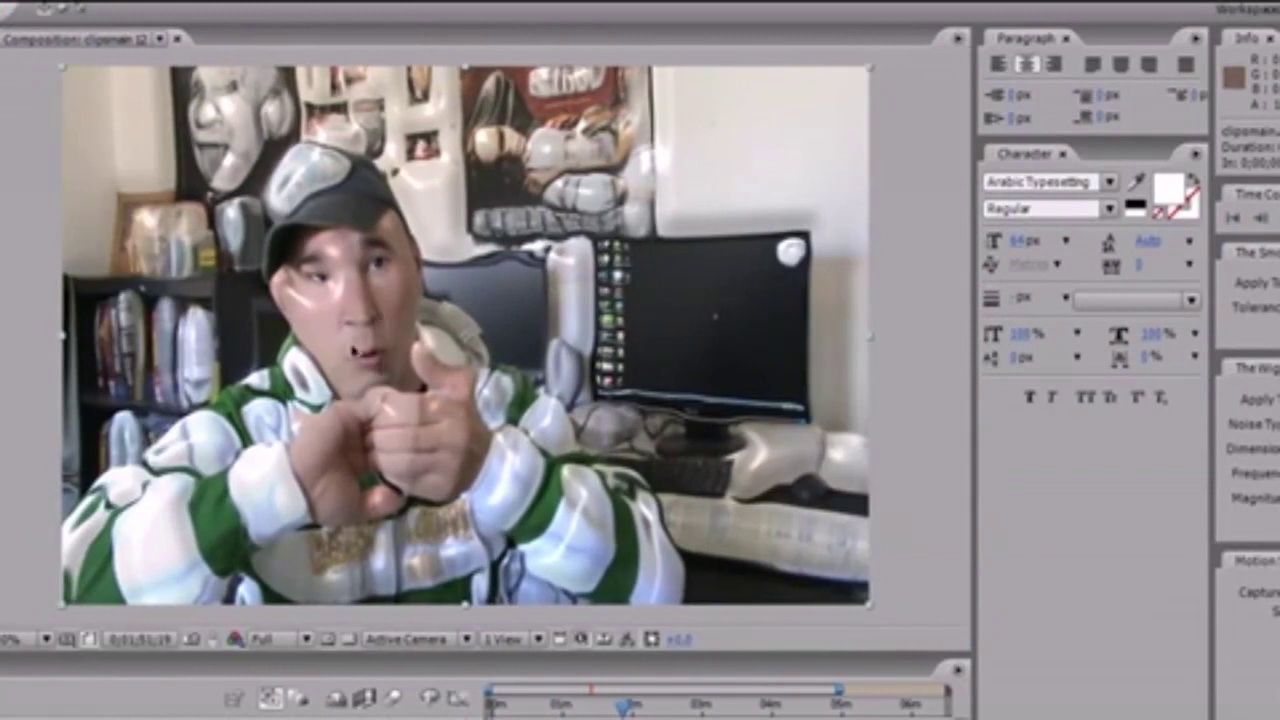
pyautogui.moveTo(623, 706)
pyautogui.mouseDown()
pyautogui.moveTo(657, 710)
pyautogui.moveTo(643, 708)
pyautogui.mouseUp()
pyautogui.click(643, 709)
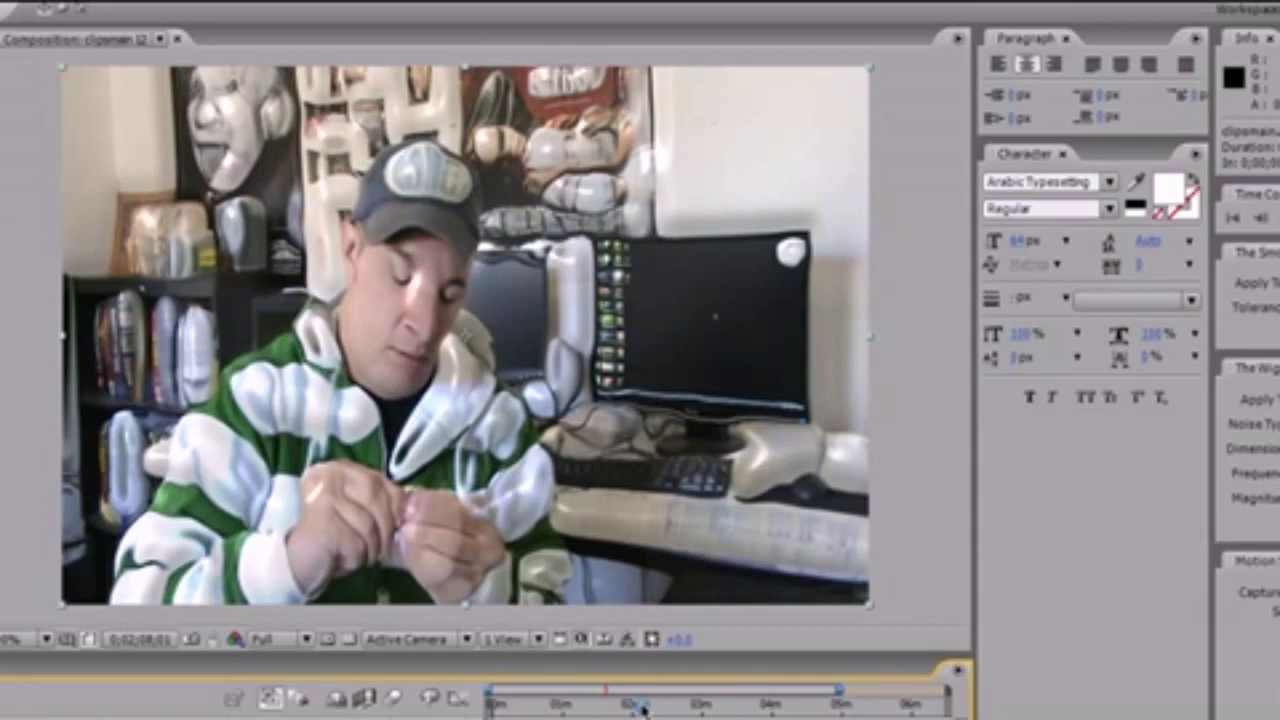
pyautogui.click(30, 0)
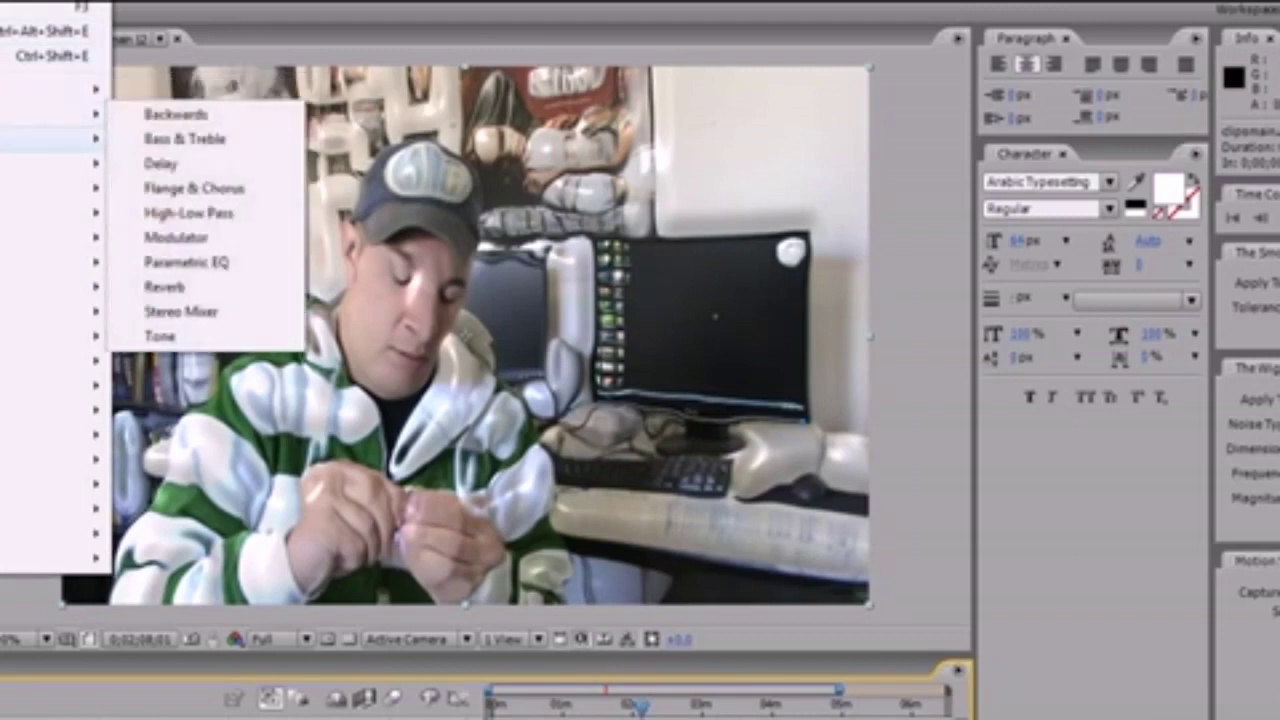
pyautogui.moveTo(50, 163)
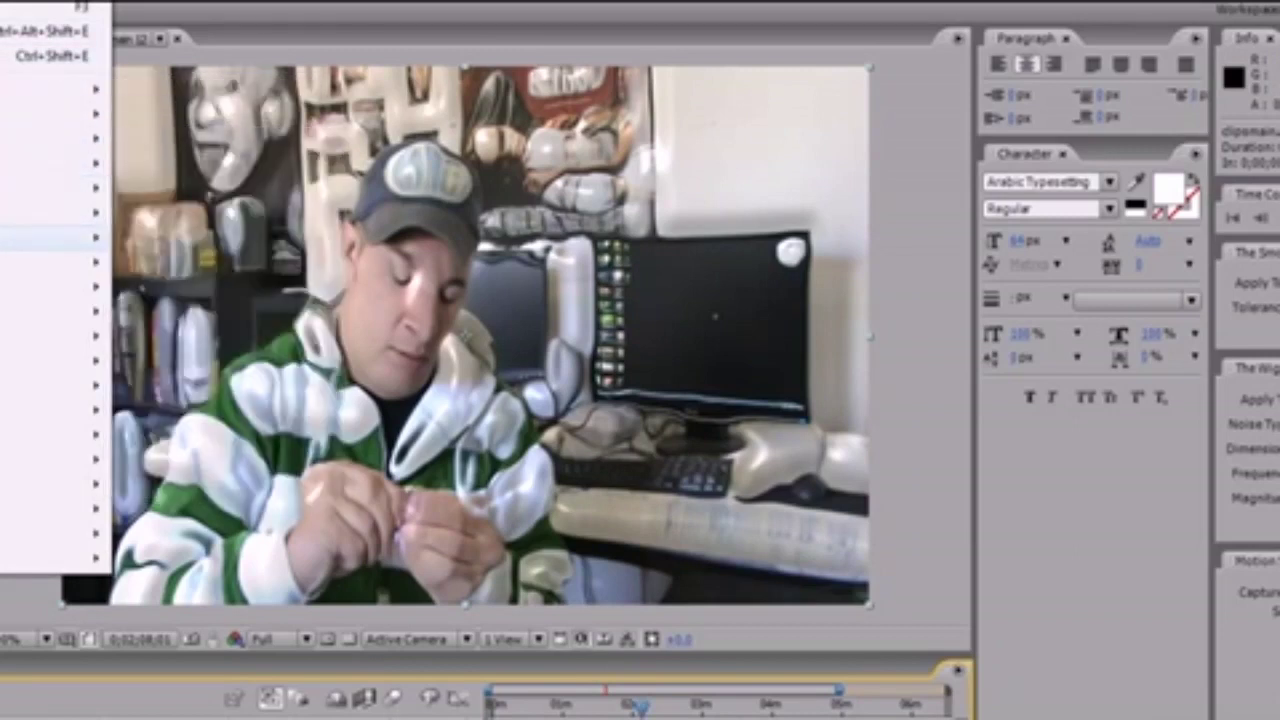
pyautogui.moveTo(50, 410)
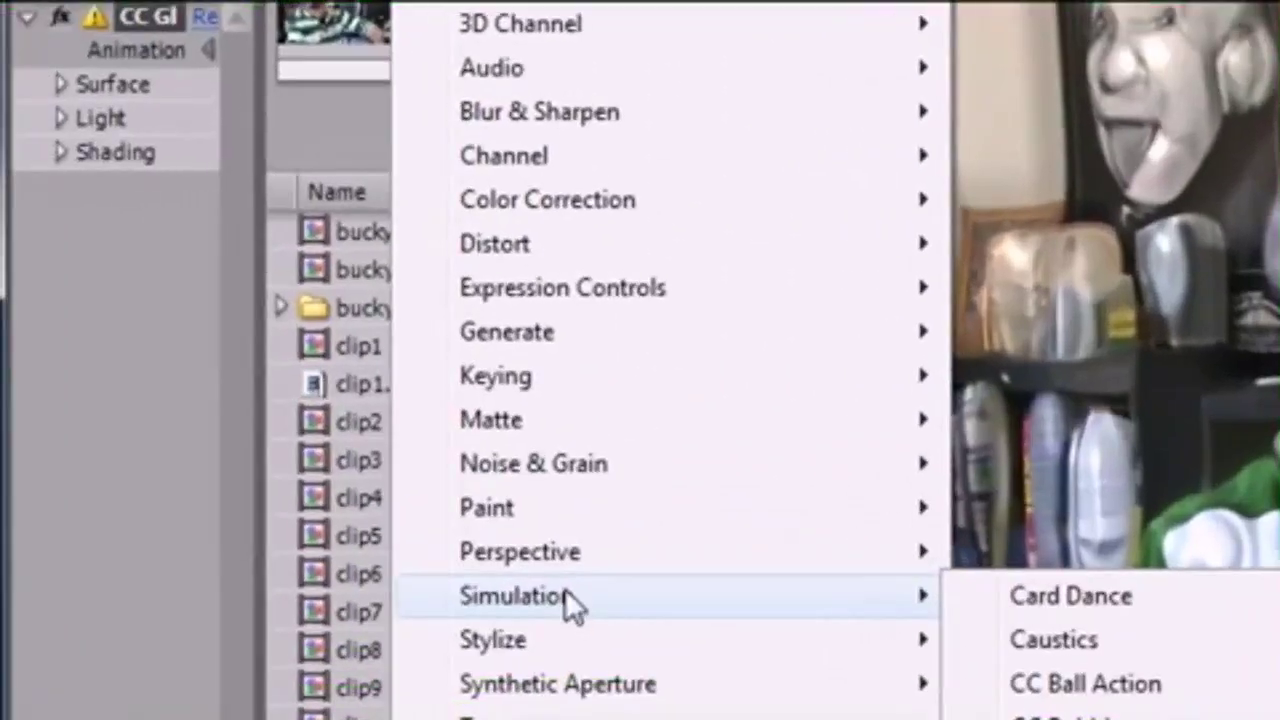
pyautogui.press('Escape')
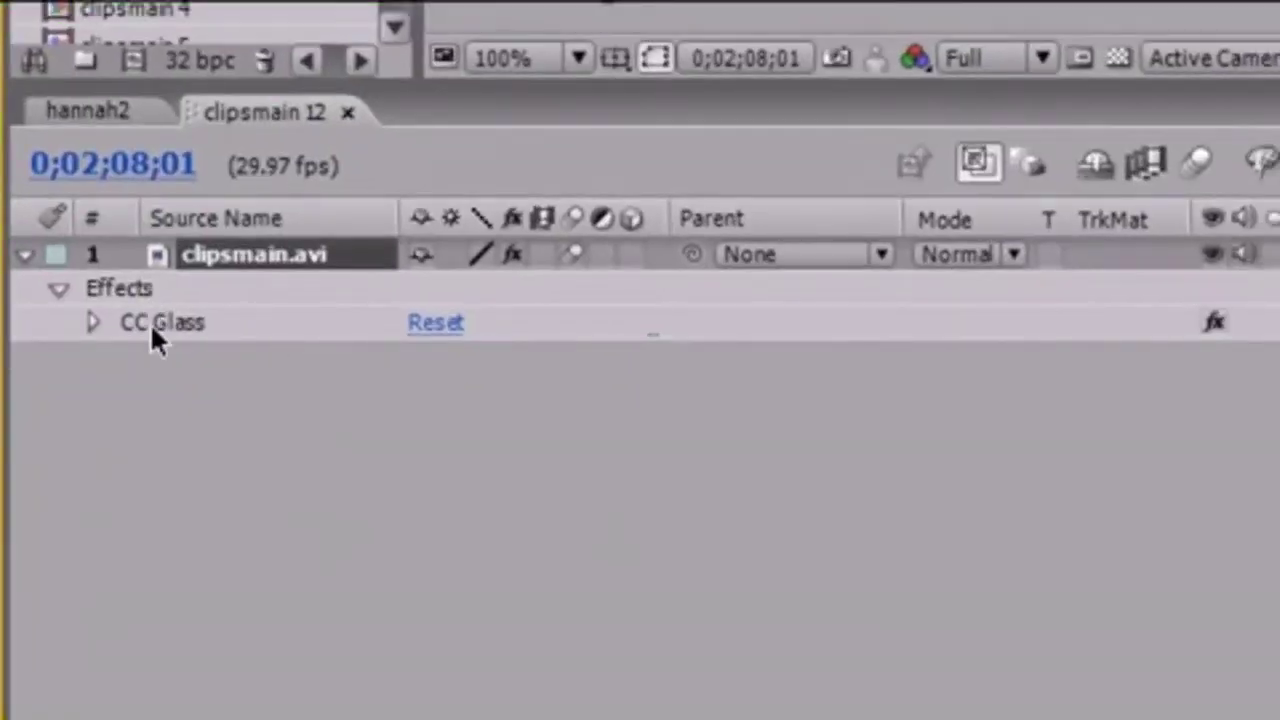
# Step: Delete the whole Effects group from the clipsmain.avi layer, and undo the deletion
pyautogui.click(150, 322)
pyautogui.click(155, 292)
pyautogui.press('Delete')
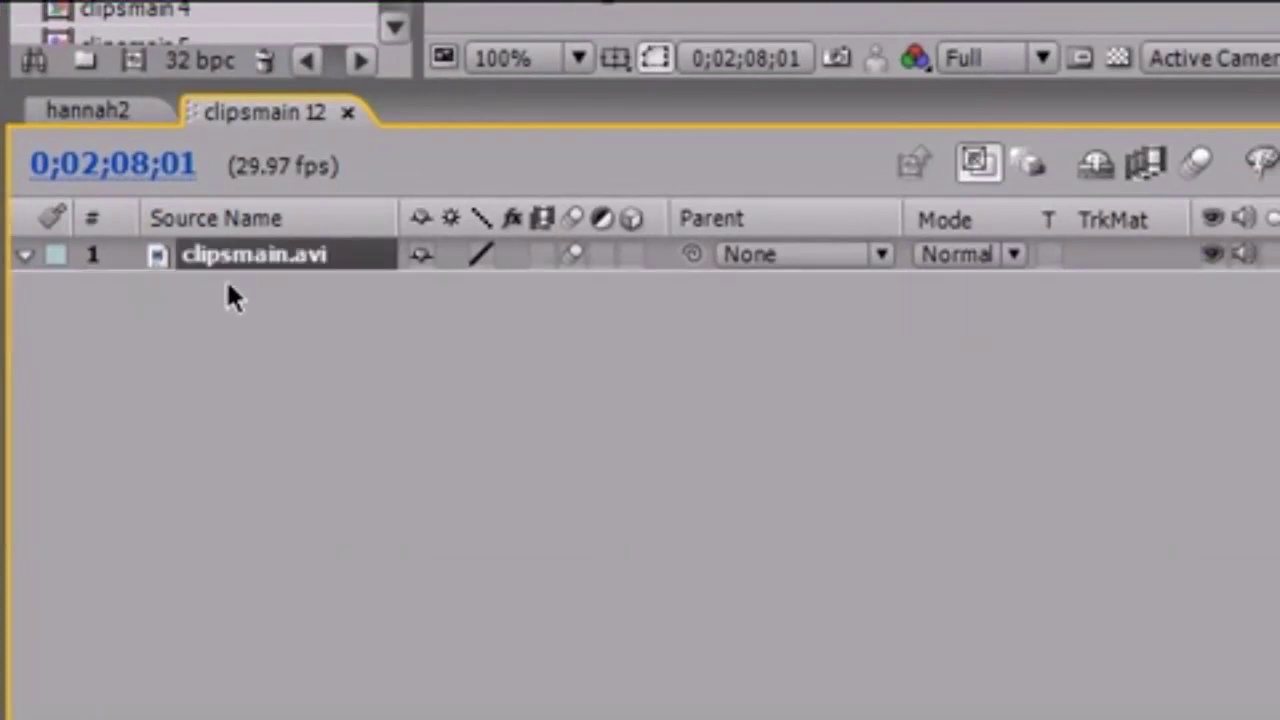
pyautogui.hotkey('ctrl', 'z')
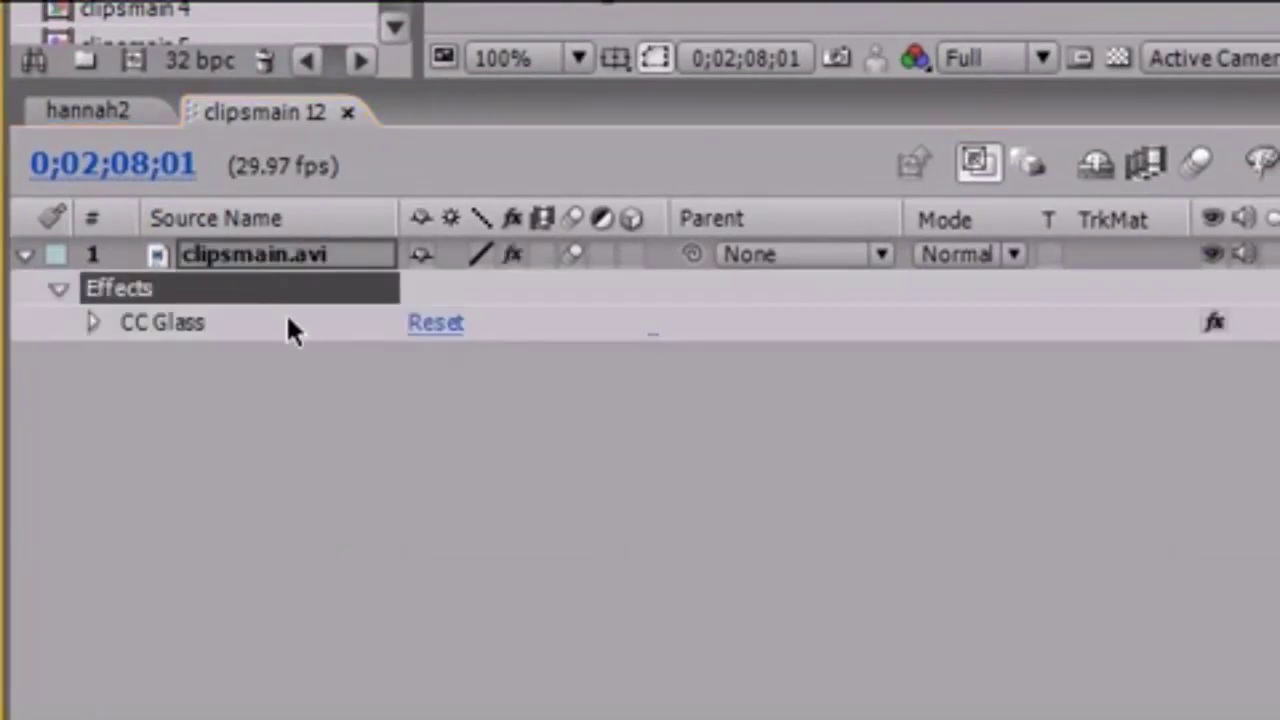
# Step: Collapse the clipsmain.avi layer, reveal only its applied effects, and delete CC Glass
pyautogui.click(270, 256)
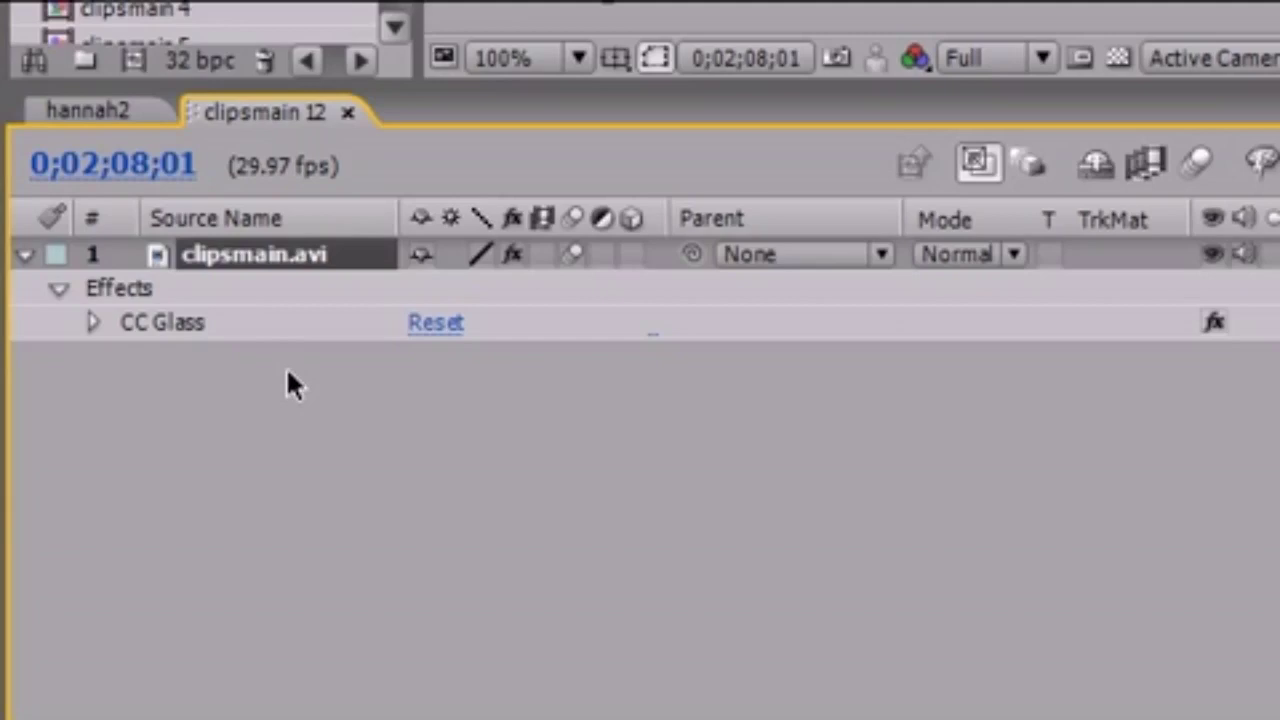
pyautogui.click(24, 254)
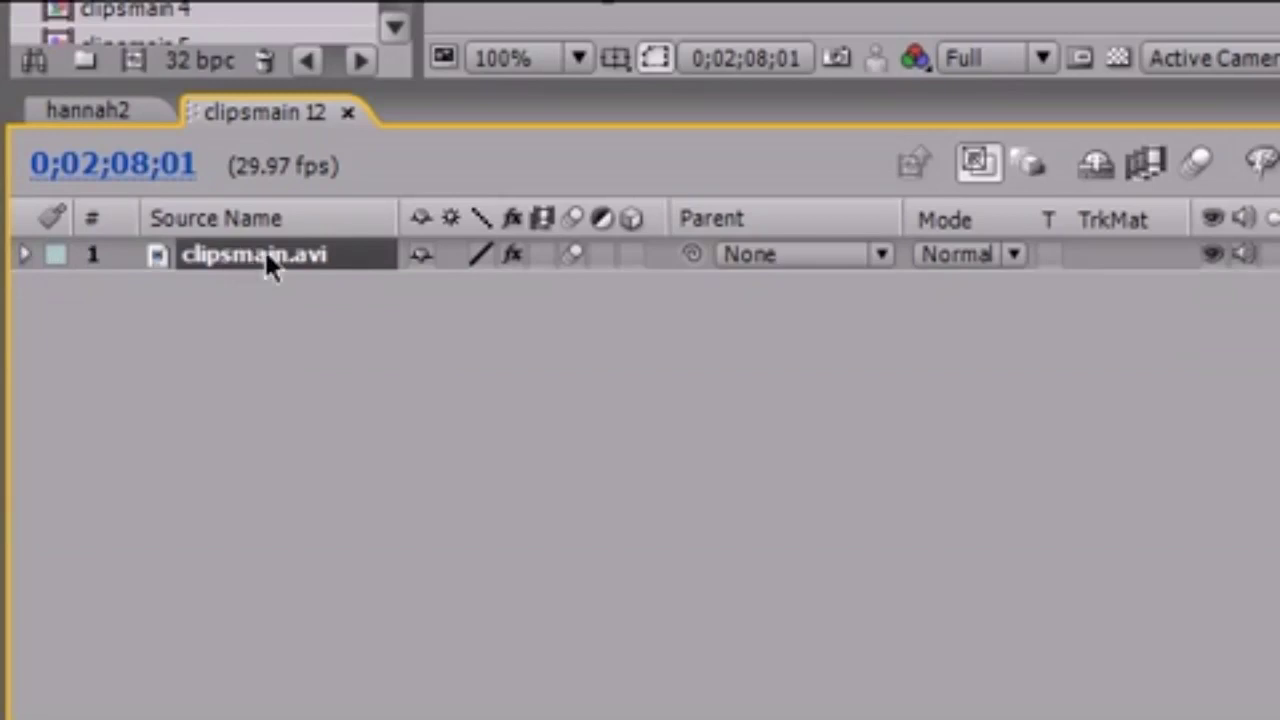
pyautogui.press('e')
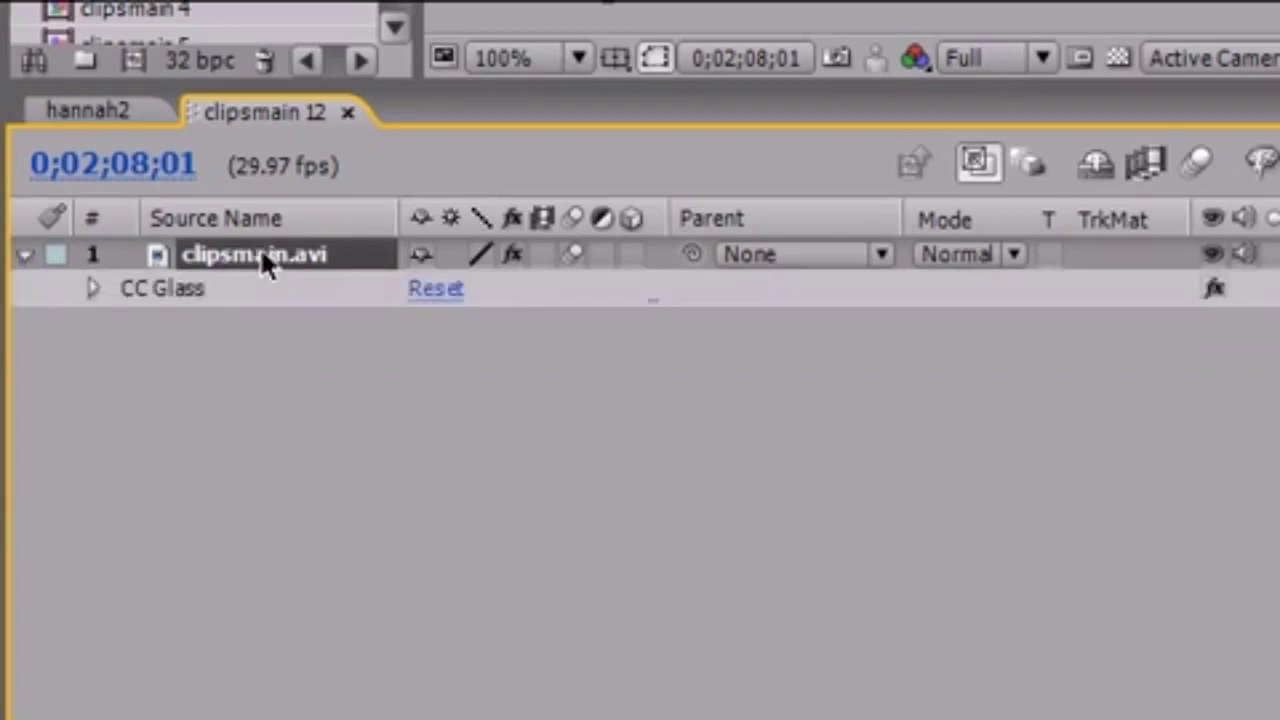
pyautogui.click(195, 303)
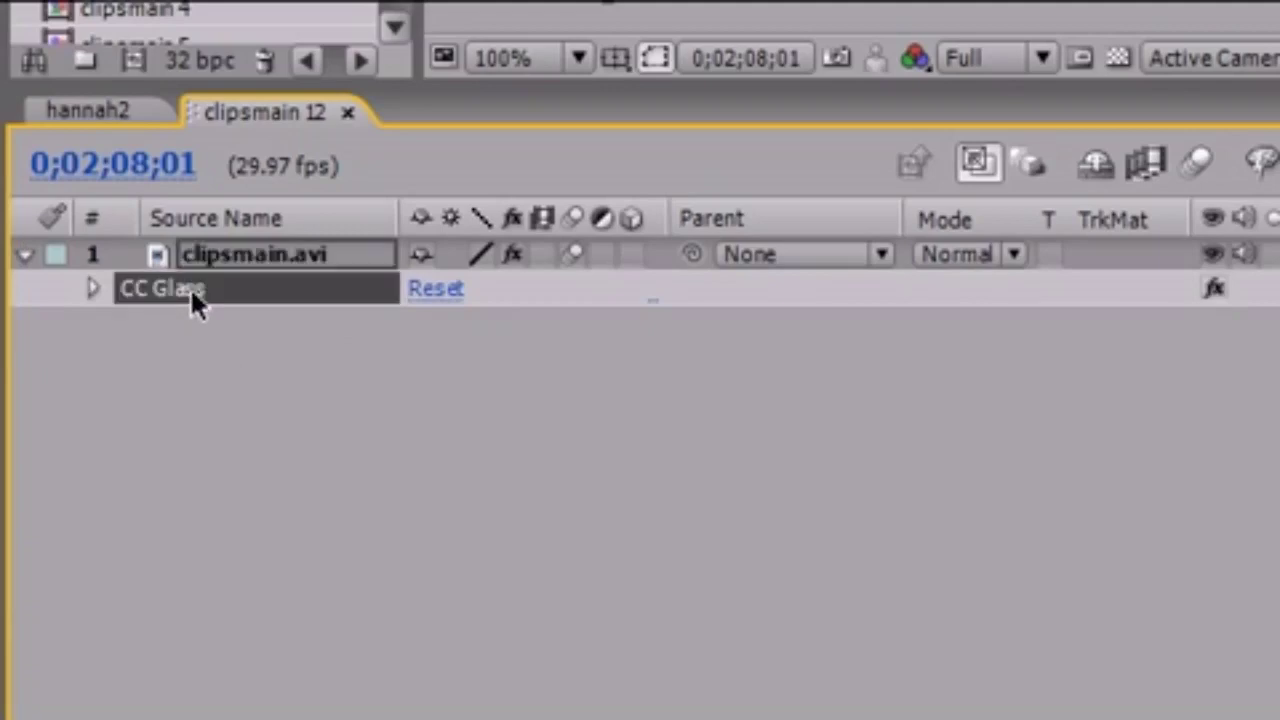
pyautogui.press('Delete')
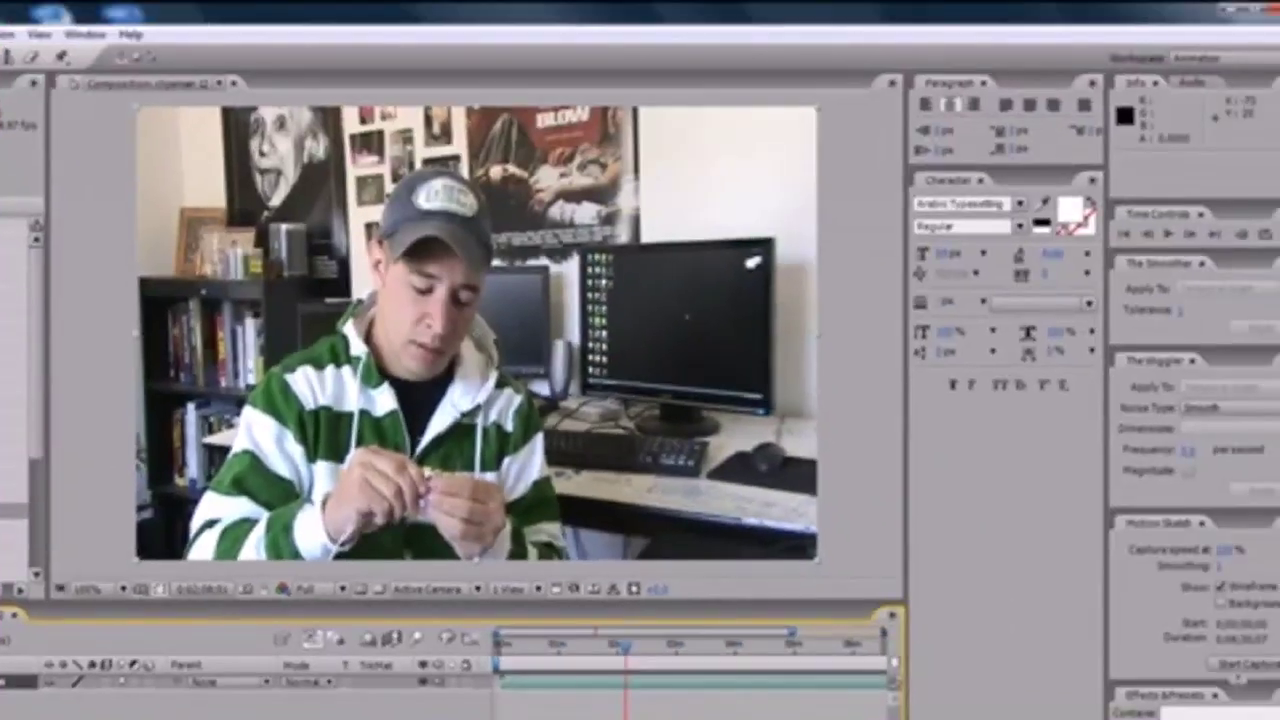
# Step: Show the effects and presets list and apply the Color Correction effect Exposure to the clipsmain.avi footage
pyautogui.hotkey('ctrl', '5')
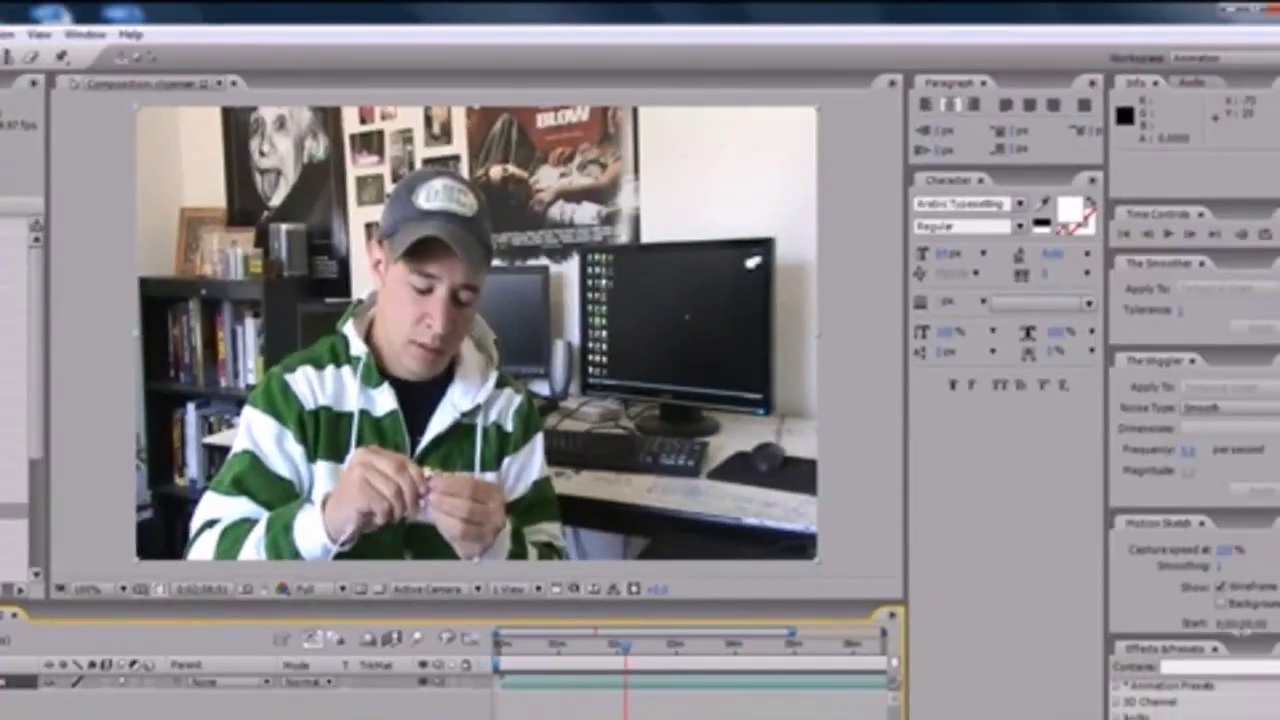
pyautogui.hotkey('ctrl', '3')
pyautogui.hotkey('ctrl', '2')
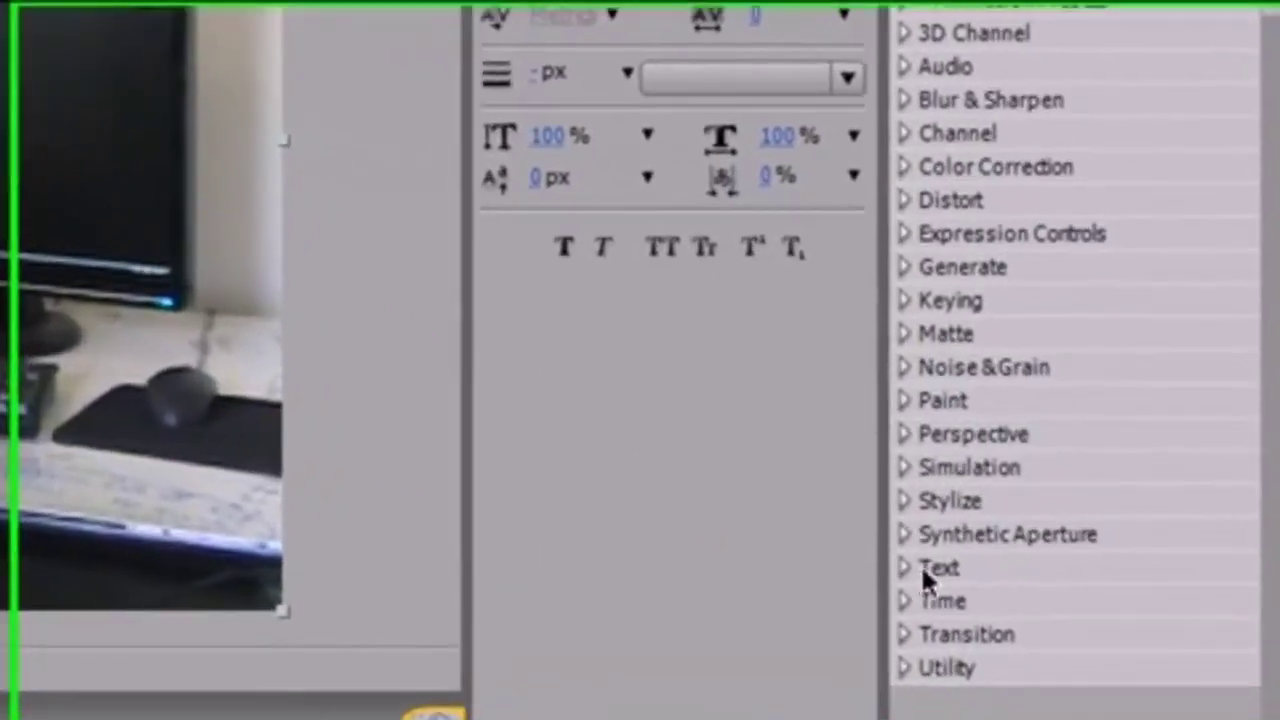
pyautogui.click(900, 164)
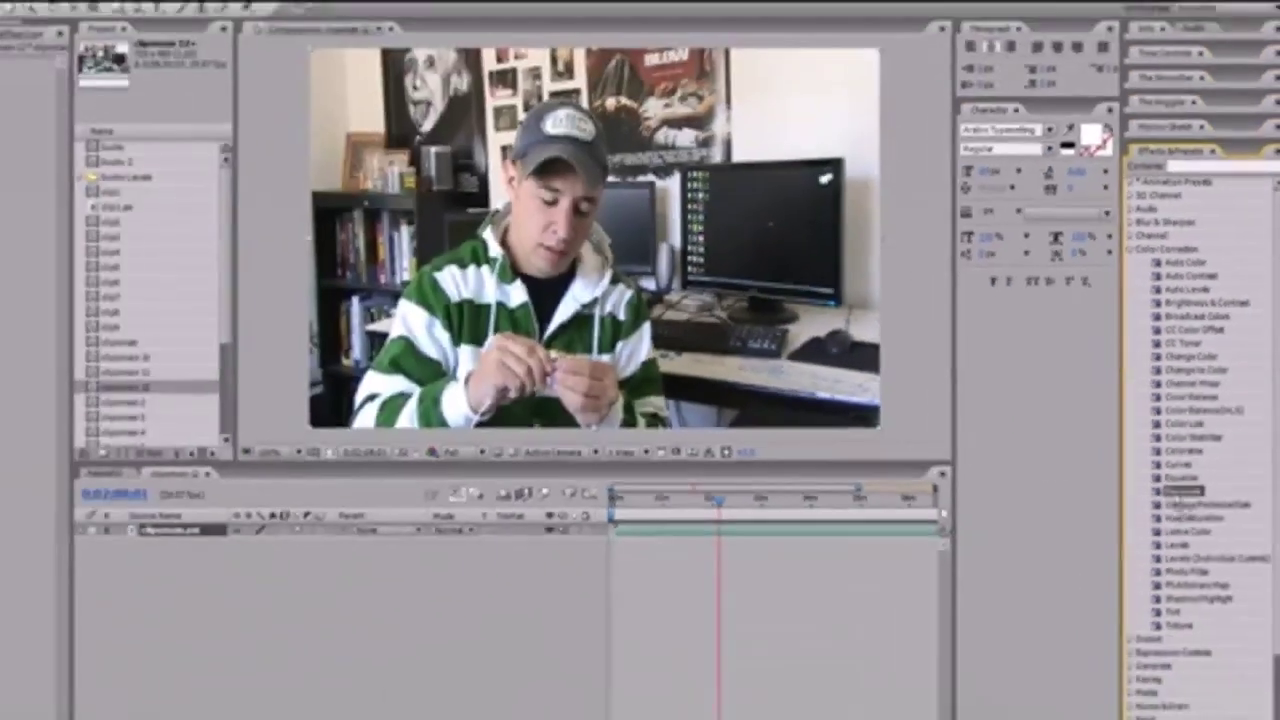
pyautogui.moveTo(1185, 488); pyautogui.dragTo(688, 326)
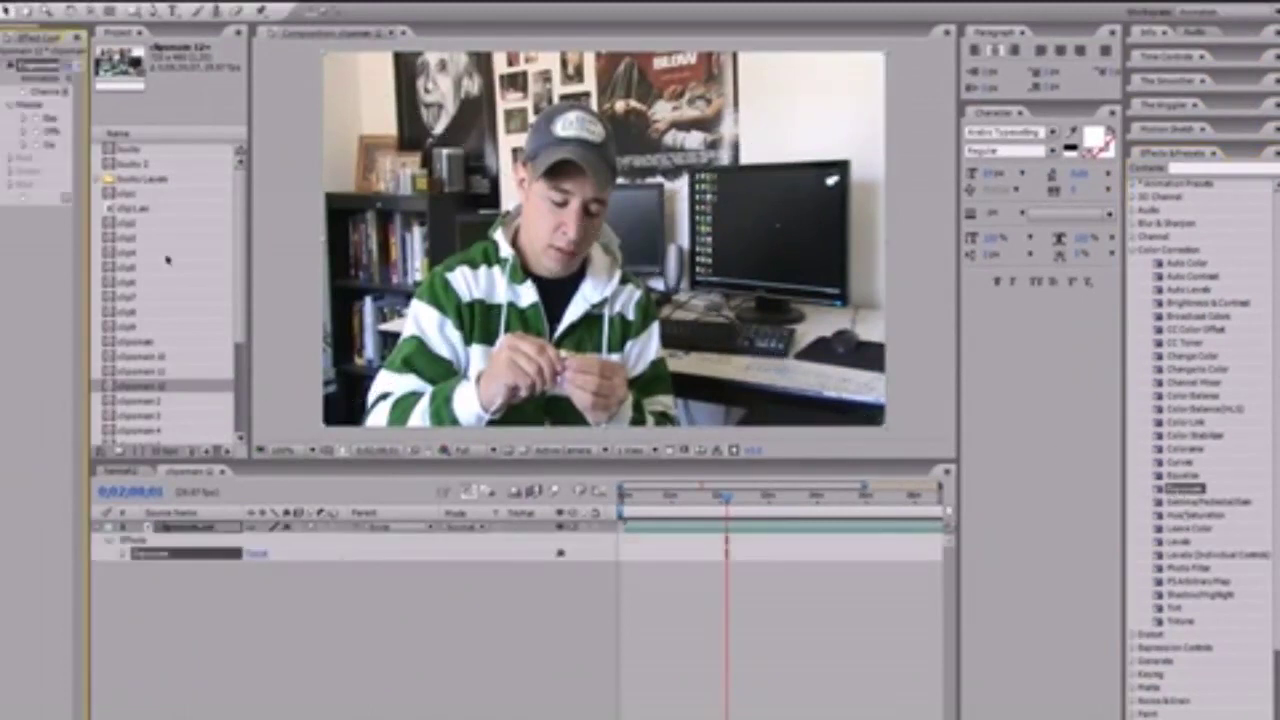
# Step: Widen the effect settings area and raise the Exposure effect's master Exposure on the clipsmain.avi footage to about 1.1
pyautogui.moveTo(88, 300); pyautogui.dragTo(290, 300)
pyautogui.moveTo(281, 159); pyautogui.dragTo(243, 159)
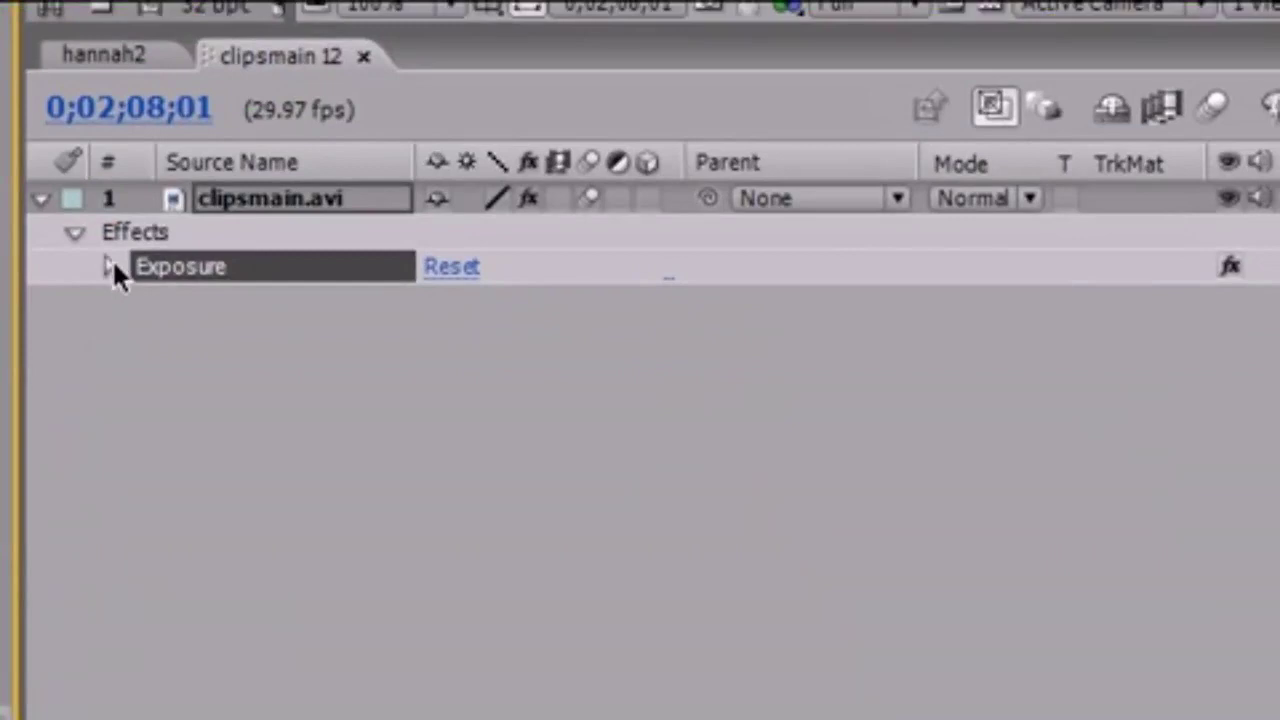
pyautogui.click(109, 266)
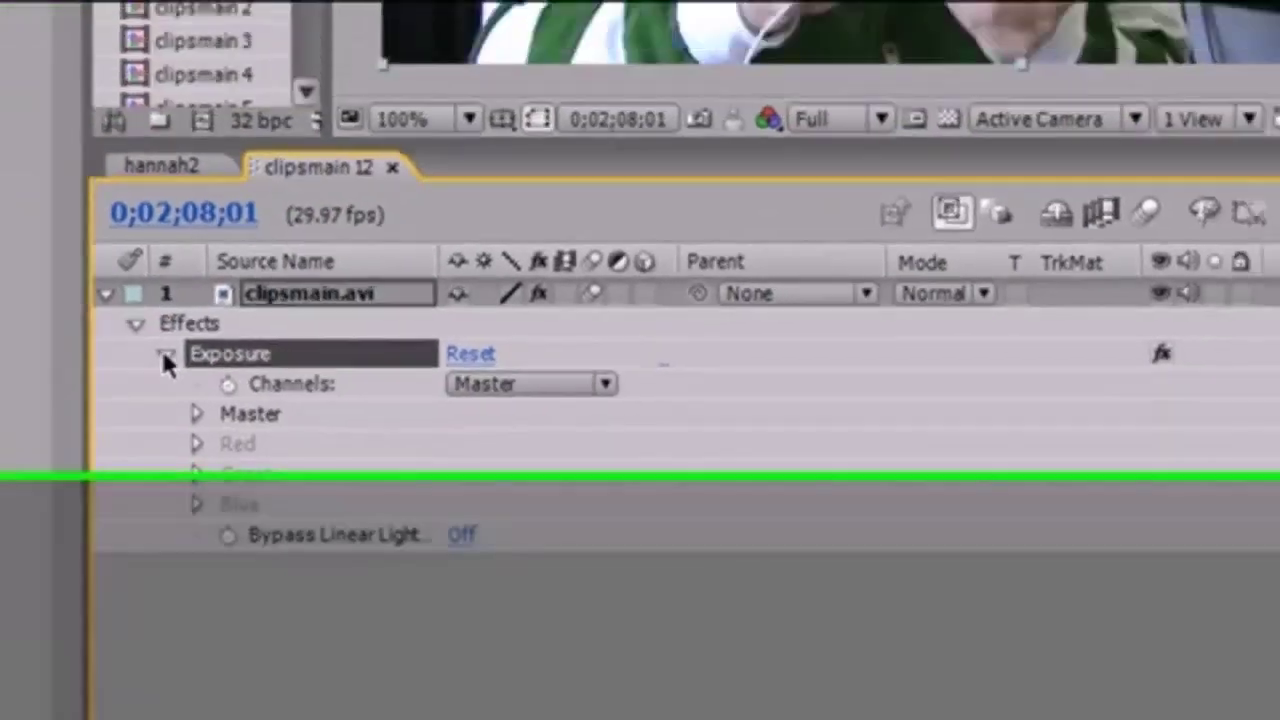
pyautogui.click(109, 266)
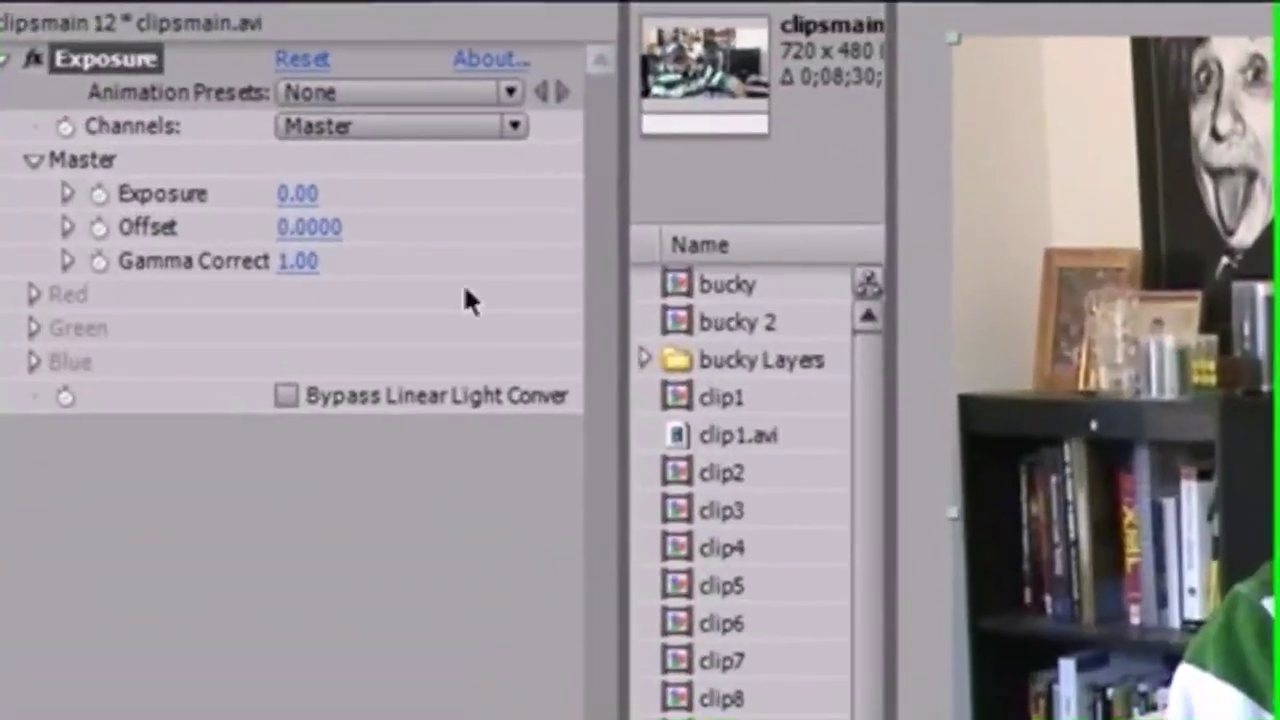
pyautogui.moveTo(286, 207); pyautogui.dragTo(332, 196)
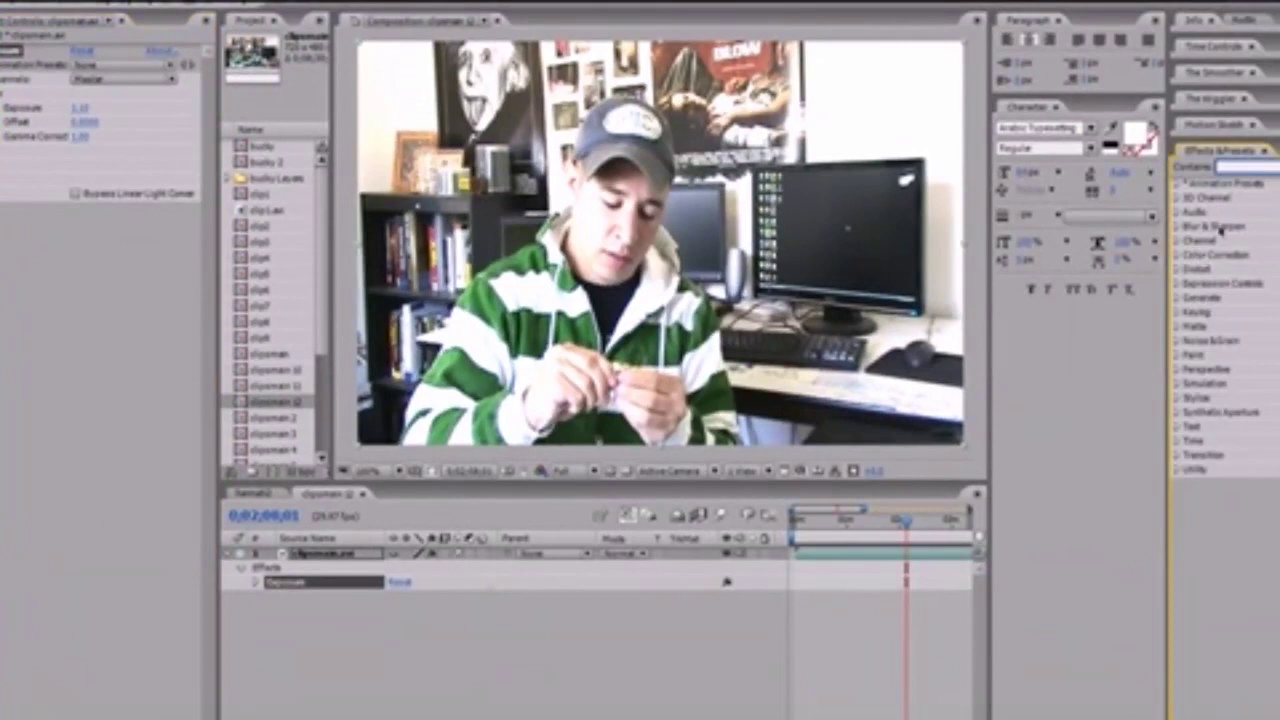
# Step: Search the effects and presets for "curves" and for "color"
pyautogui.write('curves')
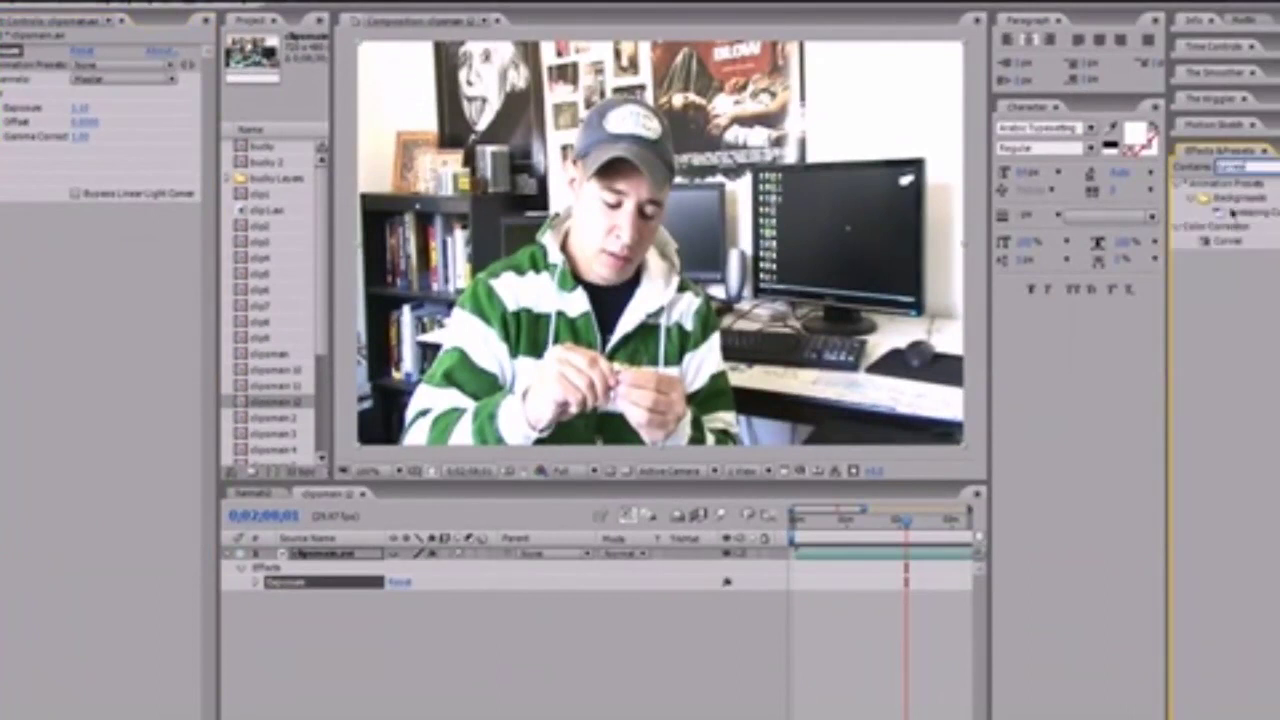
pyautogui.press('Return')
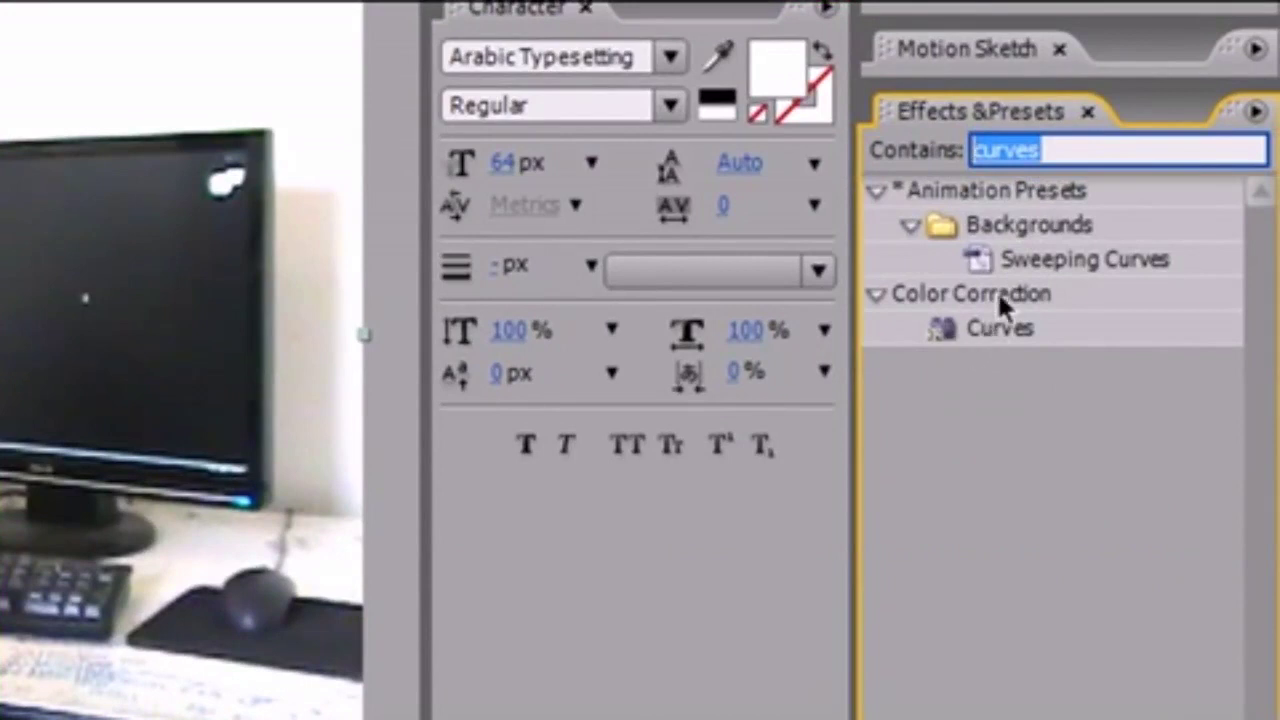
pyautogui.click(1057, 152)
pyautogui.doubleClick(1057, 152)
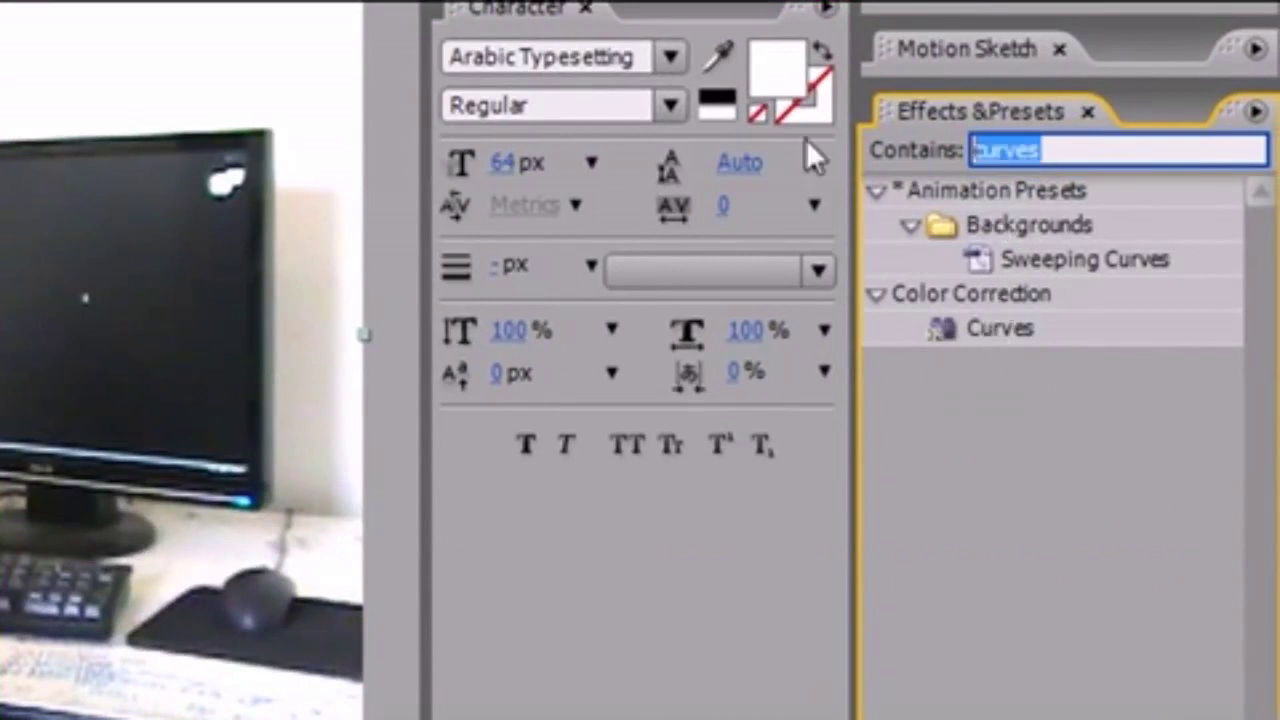
pyautogui.write('color')
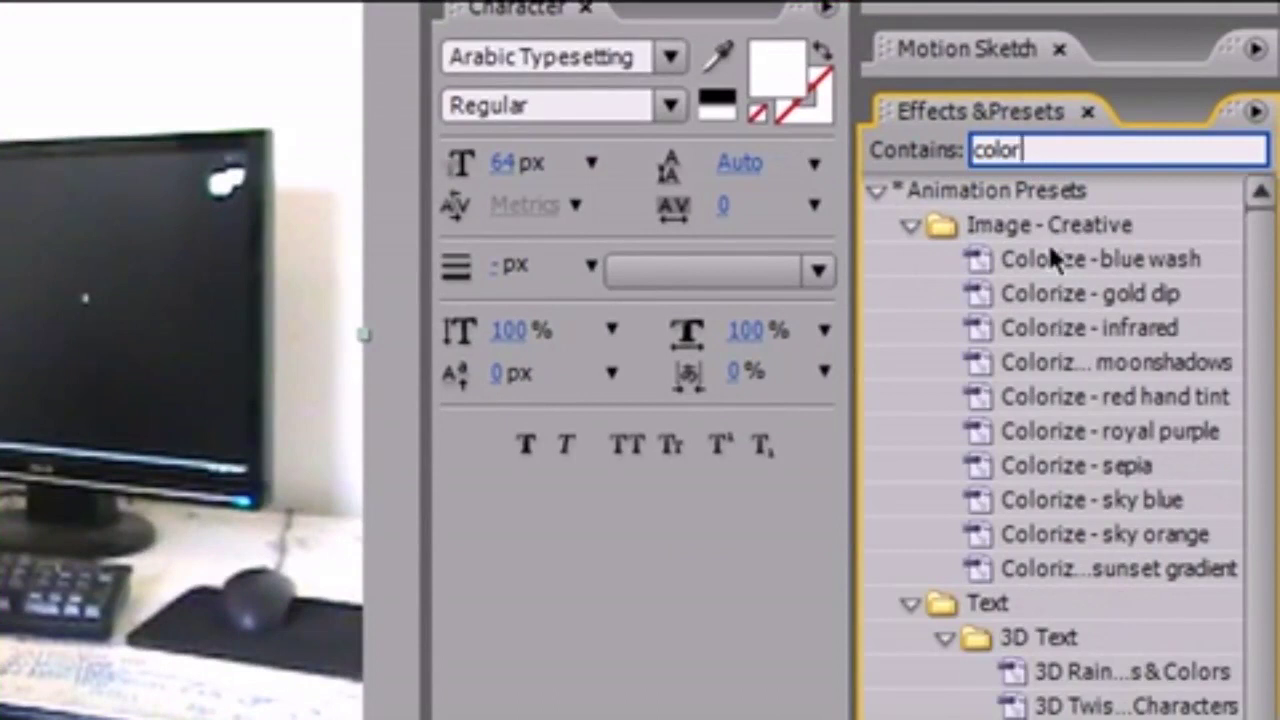
pyautogui.hotkey('ctrl', 'a')
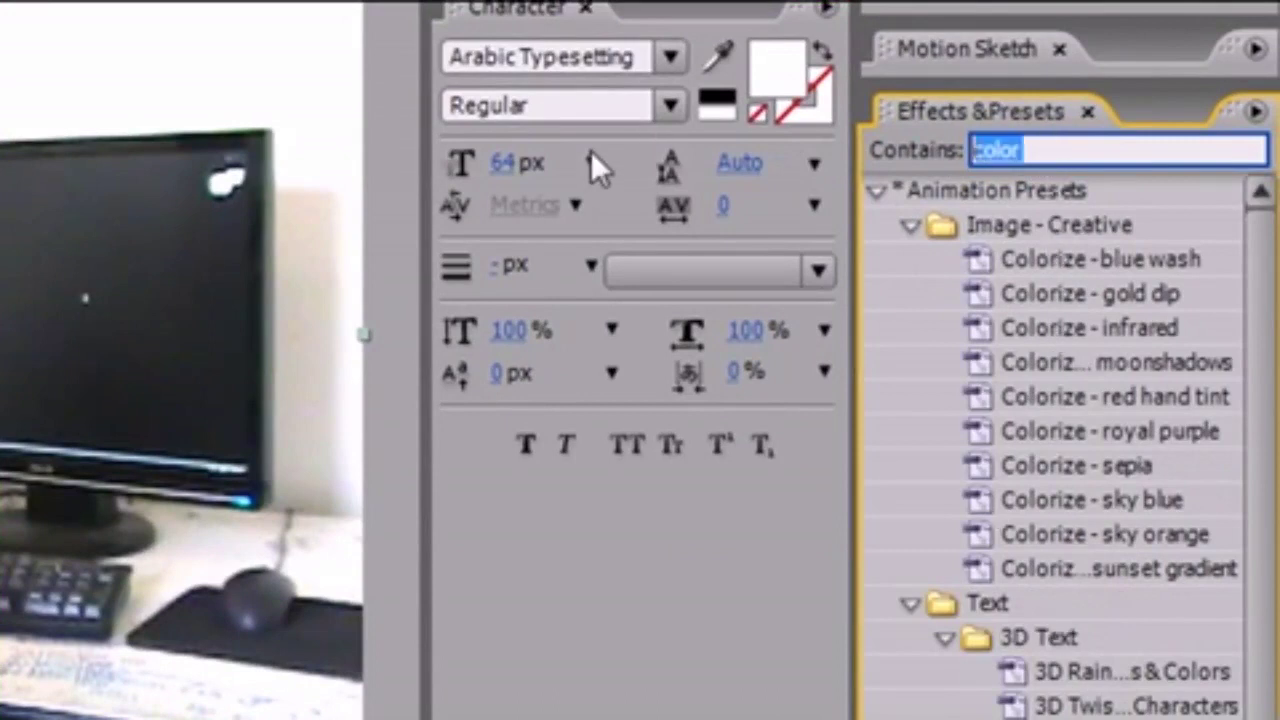
# Step: Filter the effects and presets by "curves" and apply the Color Correction effect Curves to the clipsmain.avi footage
pyautogui.write('curves')
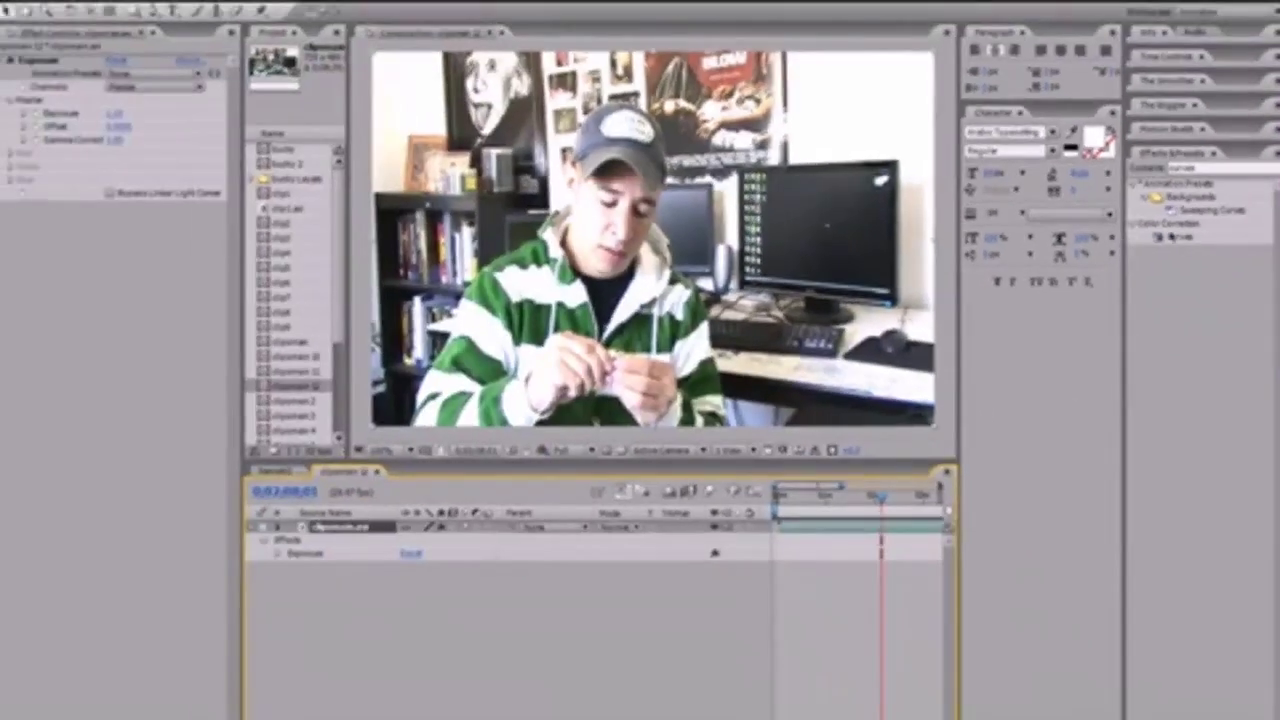
pyautogui.click(1068, 294)
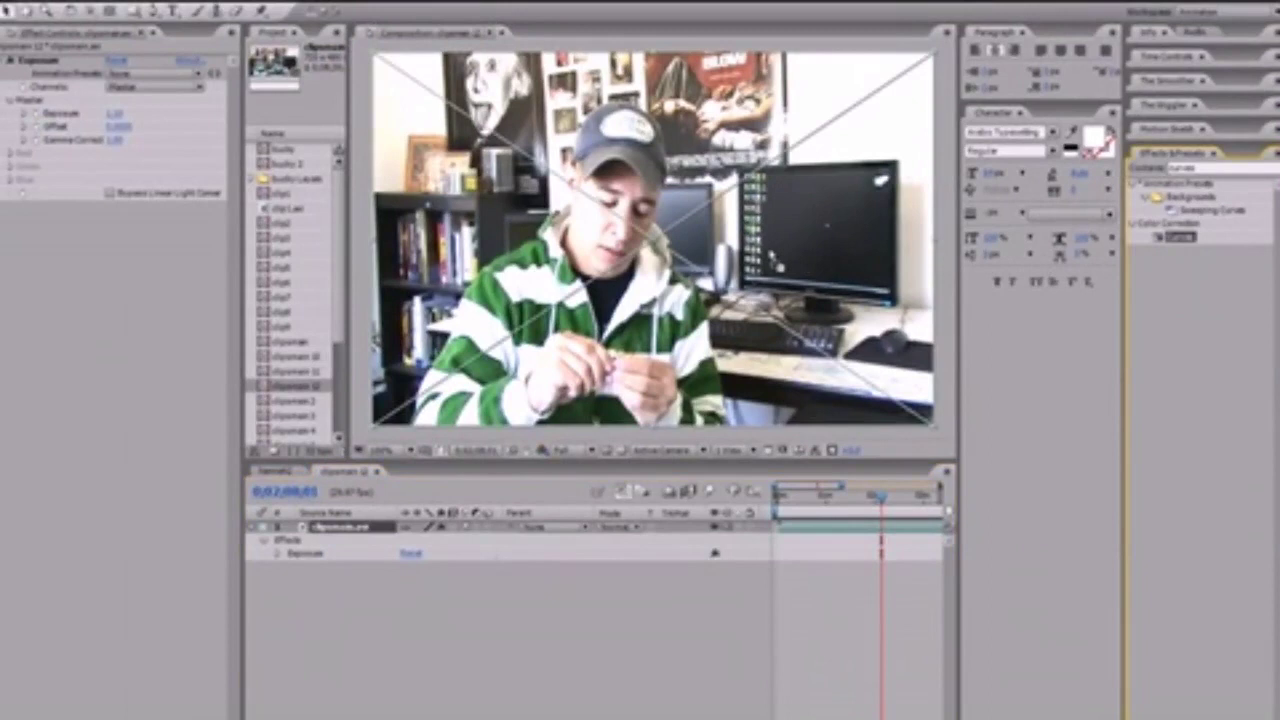
pyautogui.moveTo(768, 250); pyautogui.dragTo(768, 250)
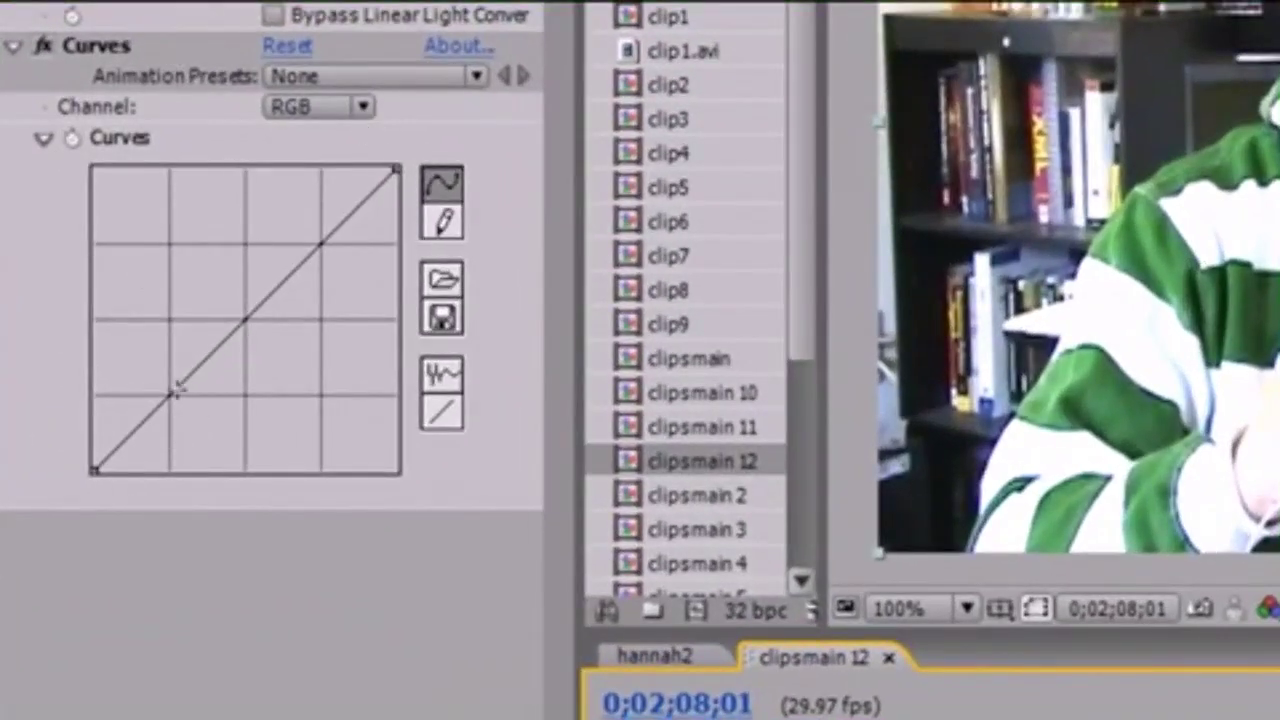
# Step: Bend the RGB curve into an S with darker shadows and brighter highlights, and pull the Red channel's curve slightly below the diagonal
pyautogui.moveTo(177, 389); pyautogui.dragTo(195, 416)
pyautogui.moveTo(327, 263); pyautogui.dragTo(312, 258)
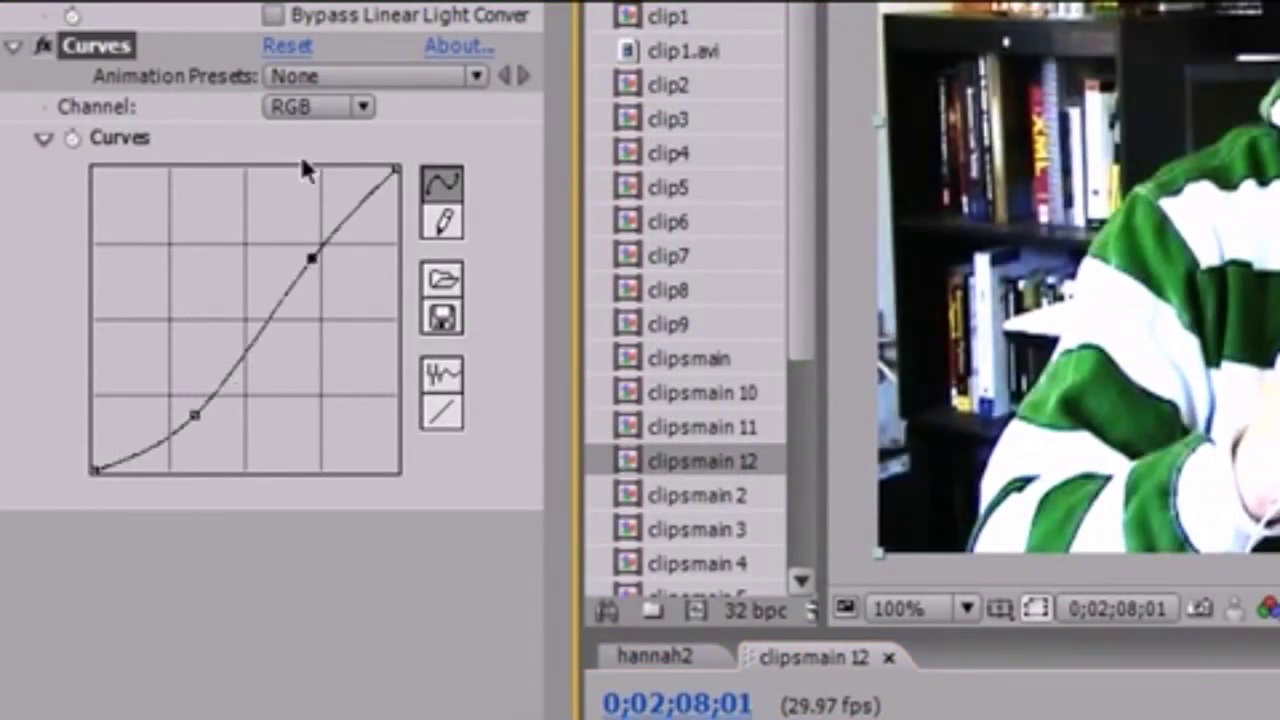
pyautogui.click(364, 105)
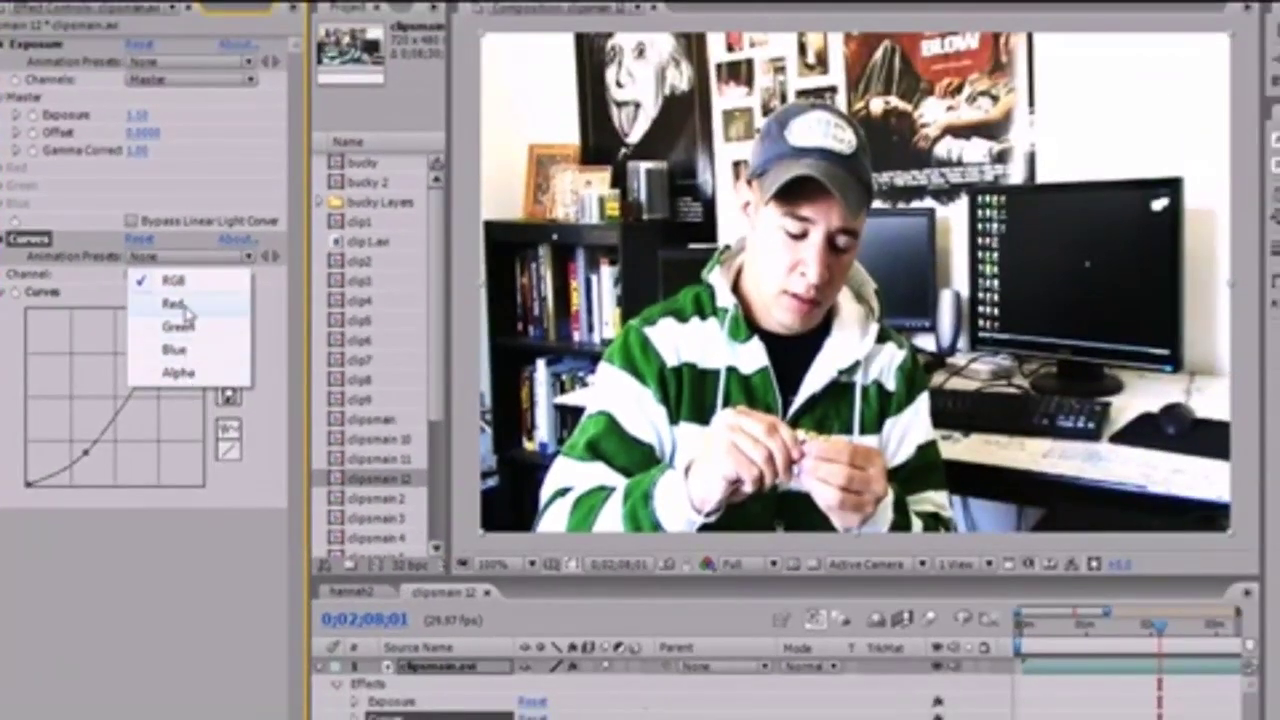
pyautogui.click(174, 303)
pyautogui.moveTo(117, 396); pyautogui.dragTo(128, 407)
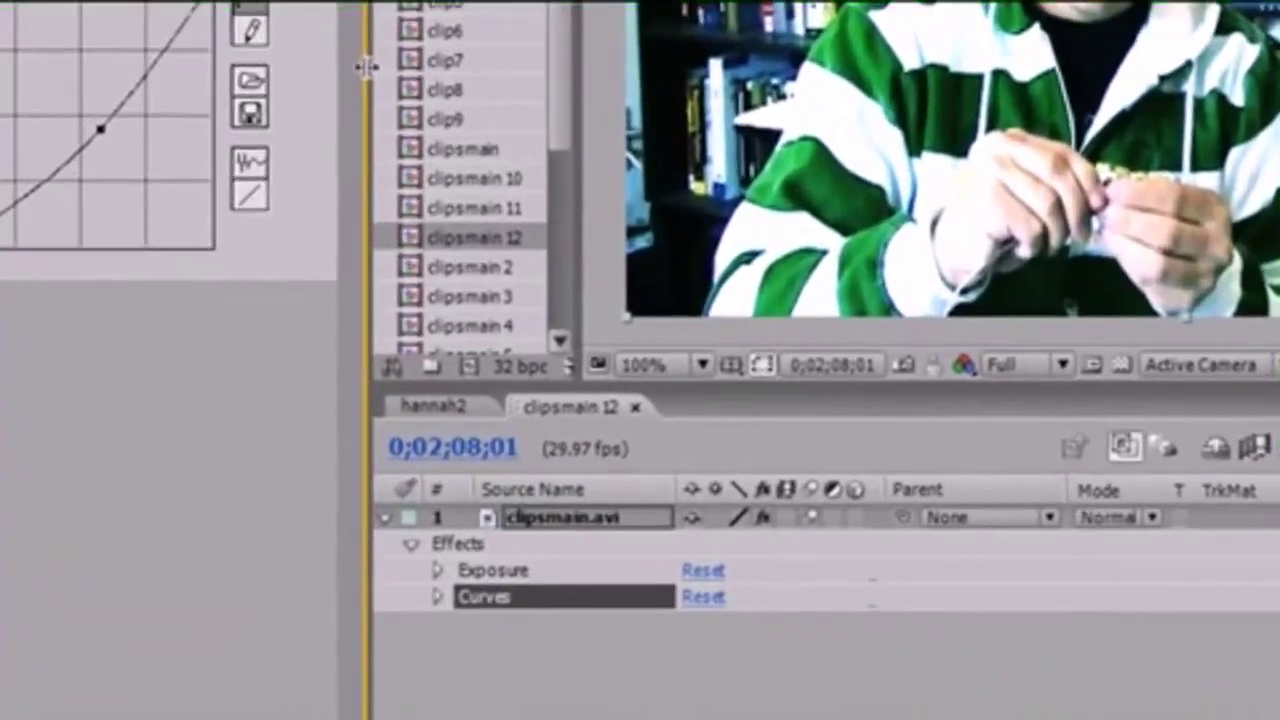
pyautogui.moveTo(262, 80); pyautogui.dragTo(160, 90)
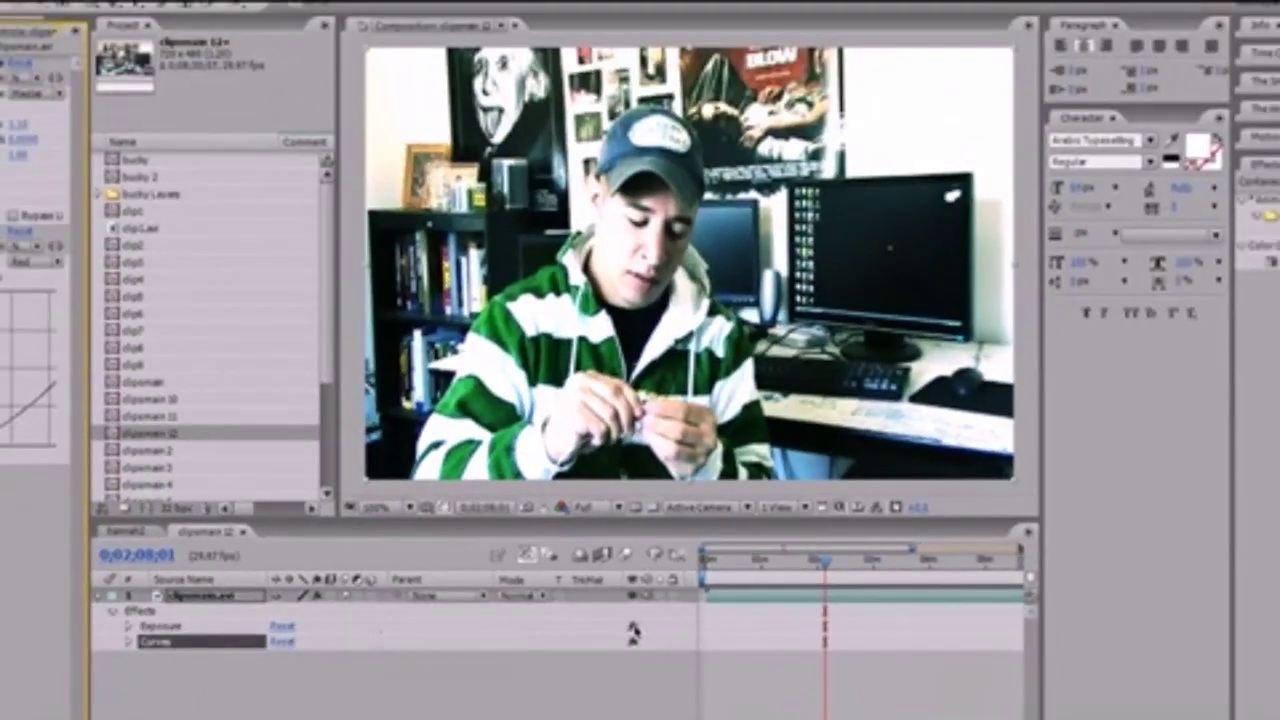
# Step: Compare the clip with the Exposure and Curves effects switched off and on, and examine the full Red channel curve
pyautogui.click(632, 632)
pyautogui.click(632, 627)
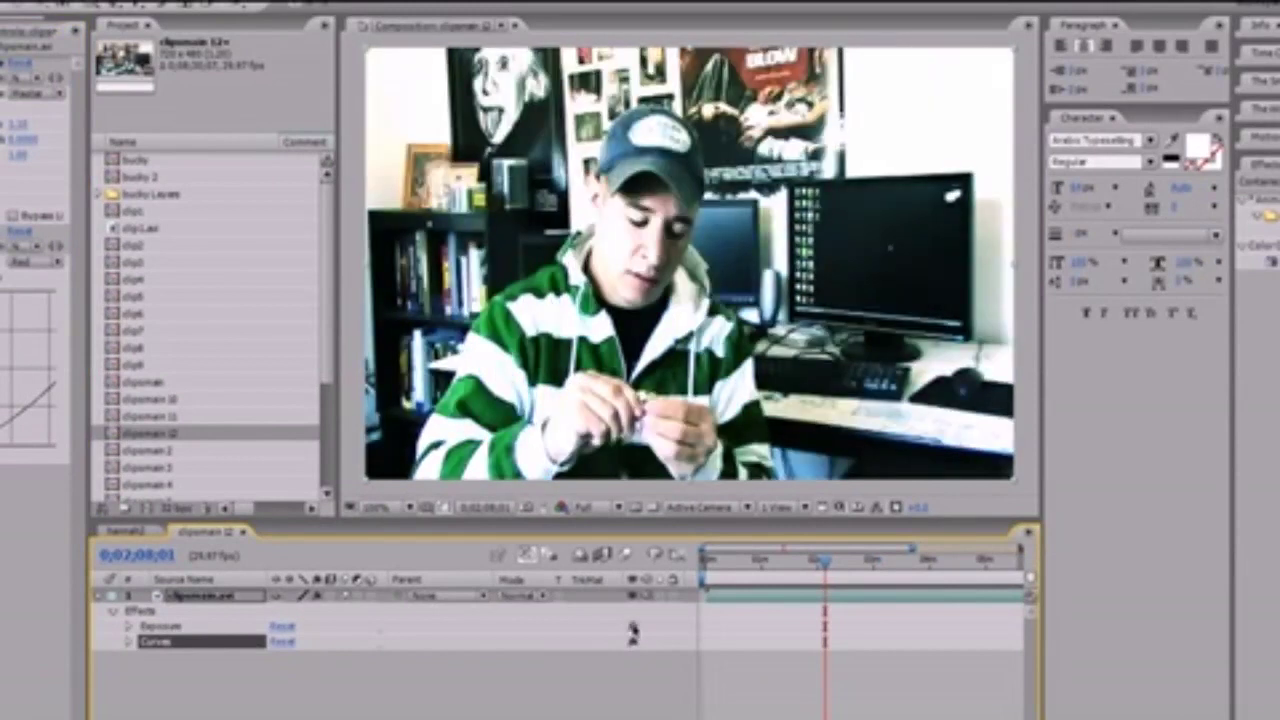
pyautogui.click(632, 643)
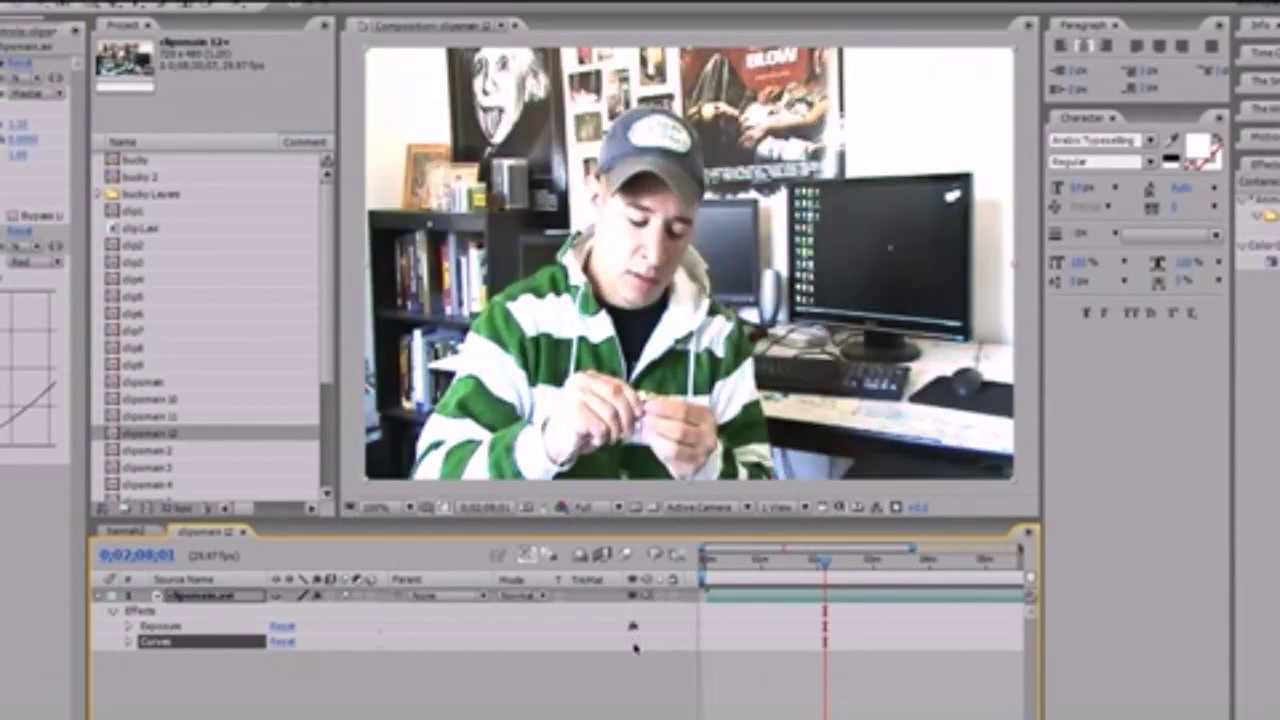
pyautogui.click(632, 643)
pyautogui.click(632, 630)
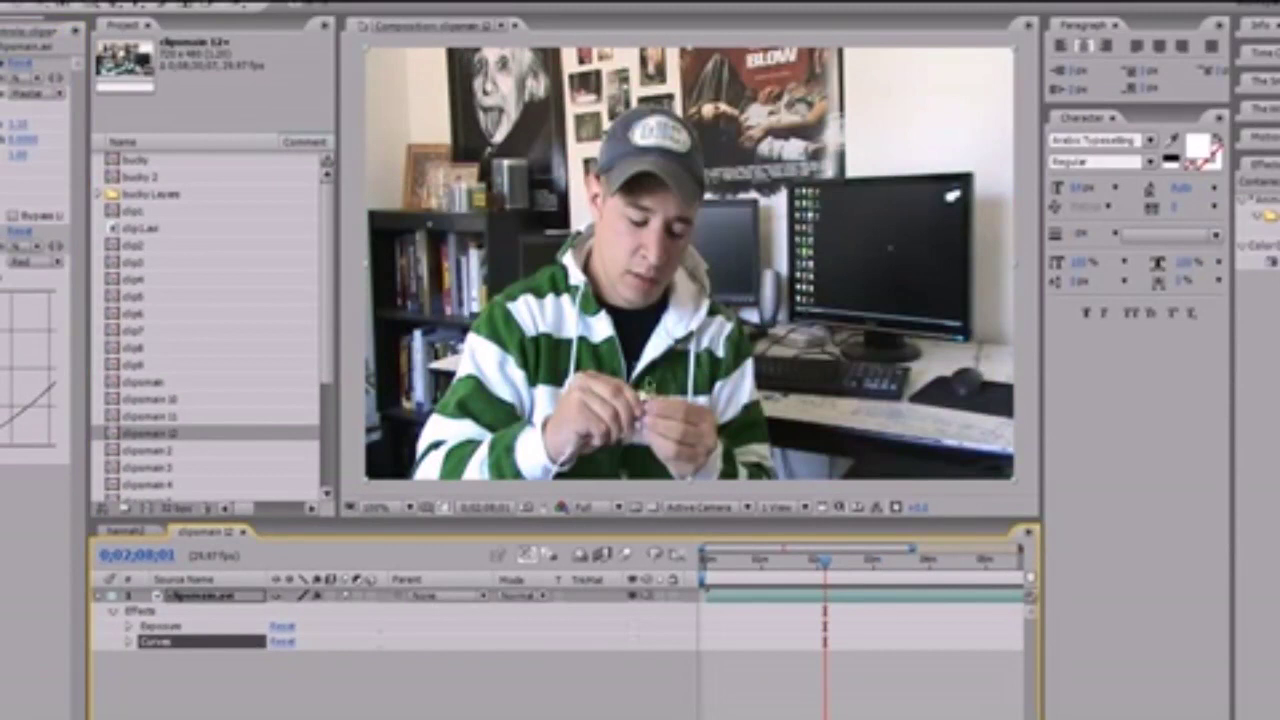
pyautogui.click(634, 628)
pyautogui.click(632, 643)
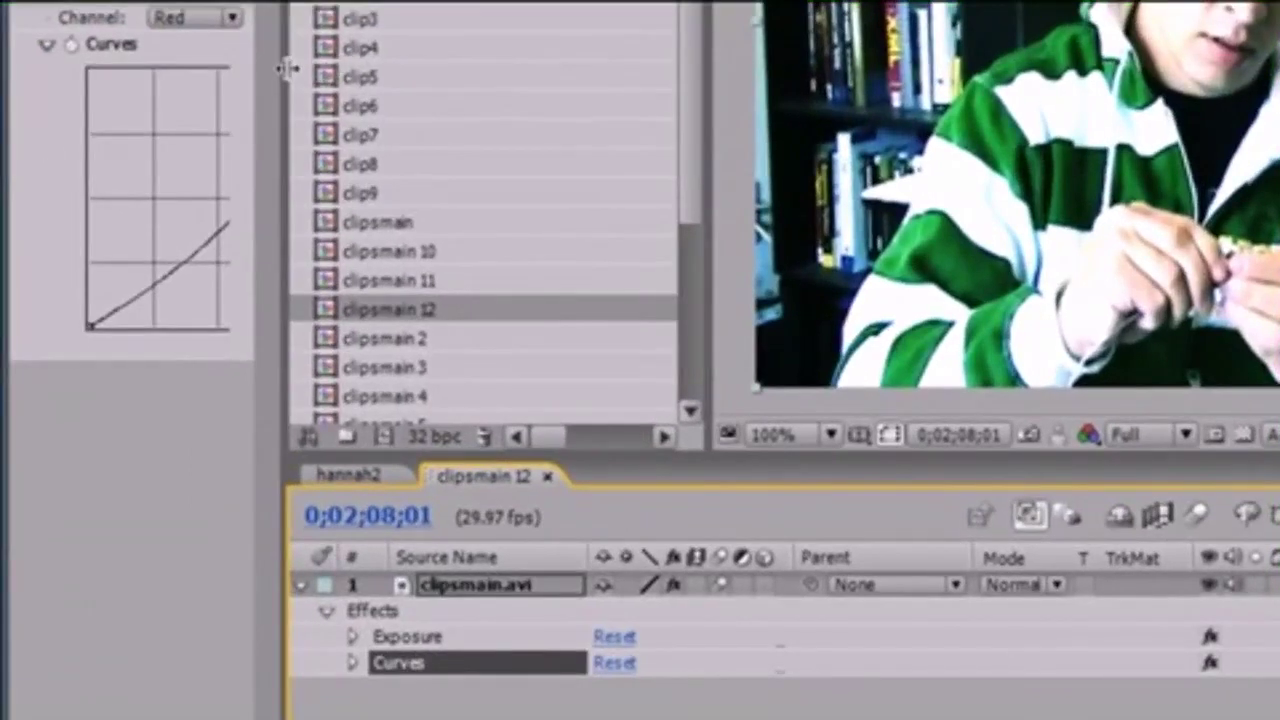
pyautogui.moveTo(287, 68); pyautogui.dragTo(532, 80)
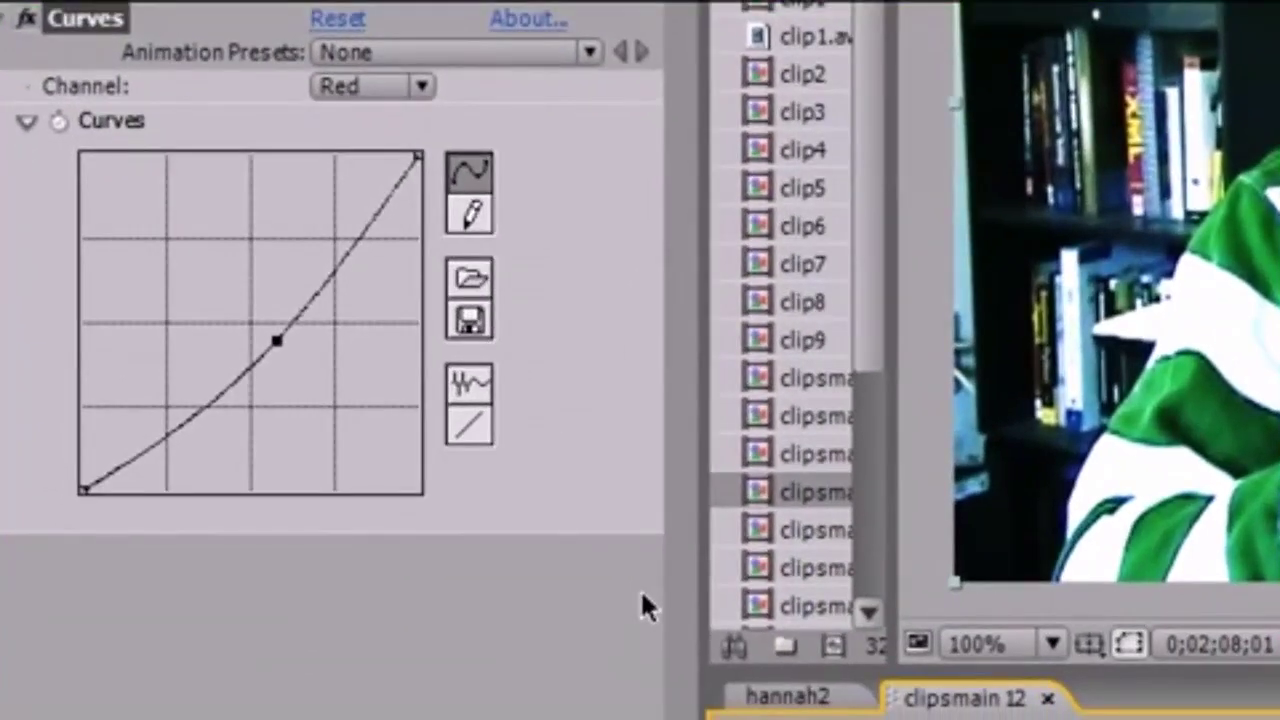
pyautogui.moveTo(703, 246); pyautogui.dragTo(375, 260)
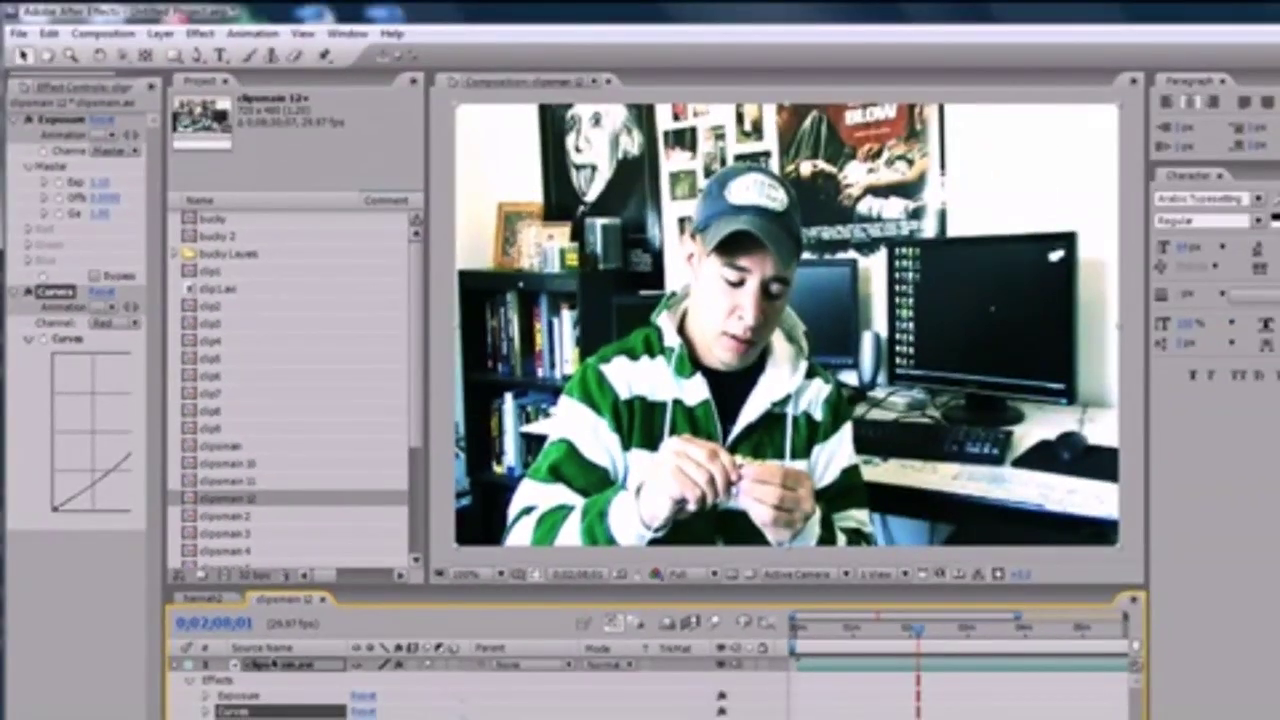
# Step: Apply the CC Glass stylize effect to the clipsmain.avi layer
pyautogui.click(279, 667)
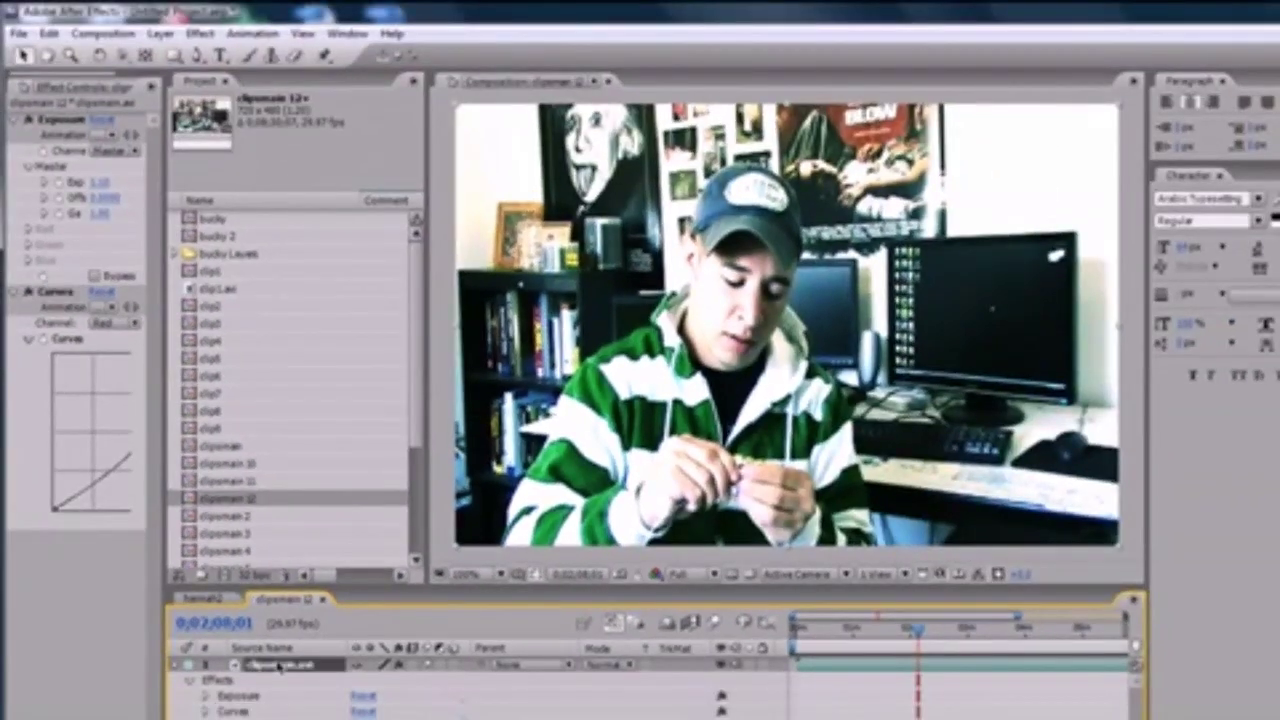
pyautogui.click(160, 33)
pyautogui.moveTo(200, 33)
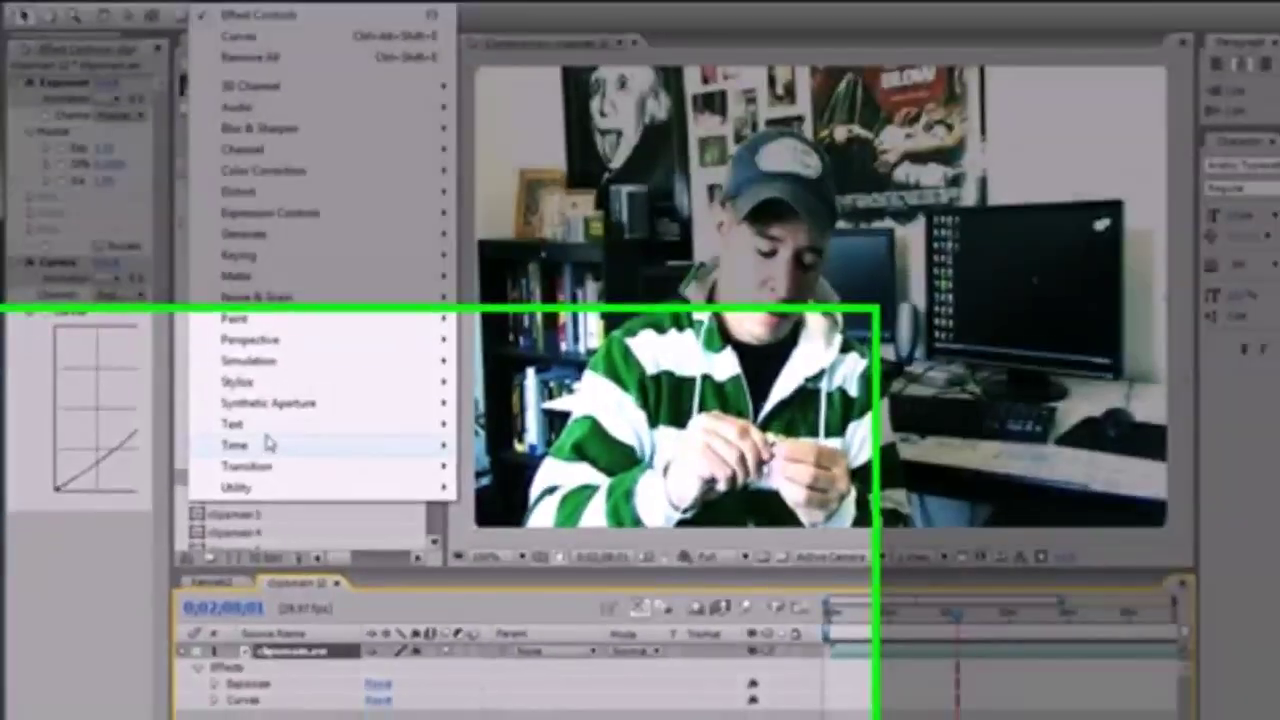
pyautogui.moveTo(276, 383)
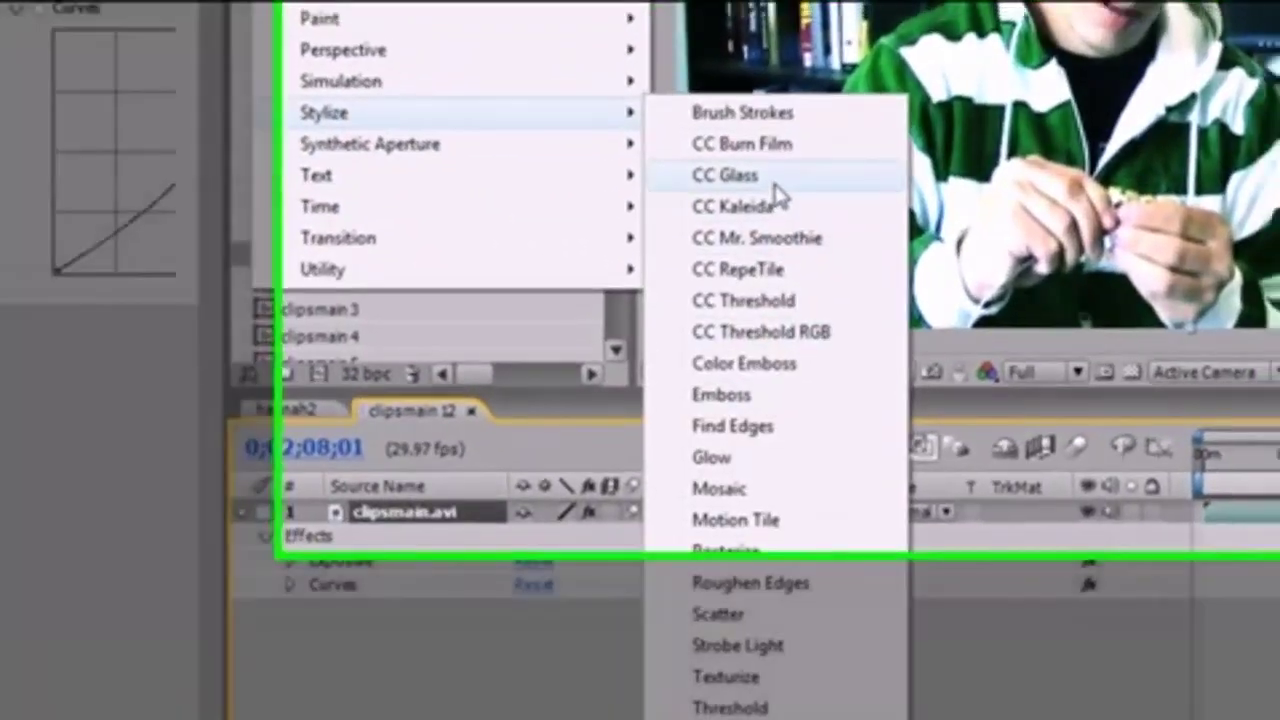
pyautogui.click(785, 163)
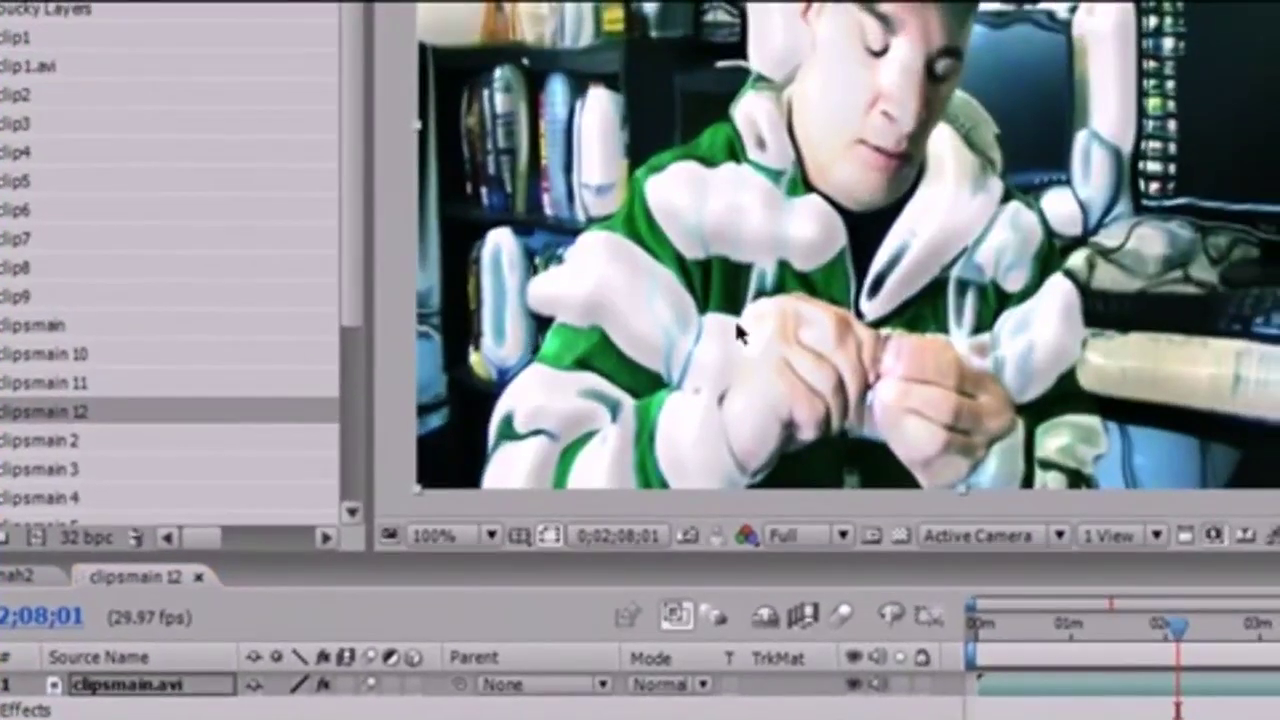
pyautogui.click(1211, 606)
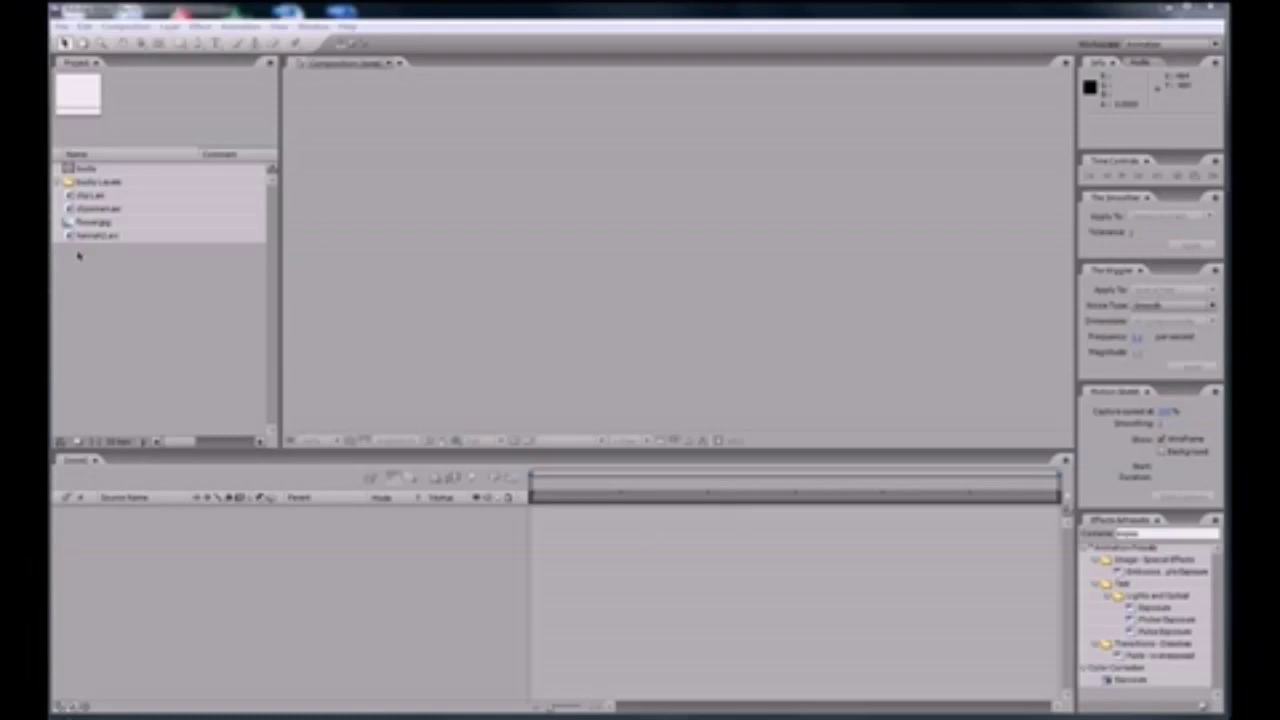
# Step: Create a composition from the clipsmain.avi footage and expand its layer's Transform properties
pyautogui.click(86, 199)
pyautogui.moveTo(90, 209); pyautogui.dragTo(76, 454)
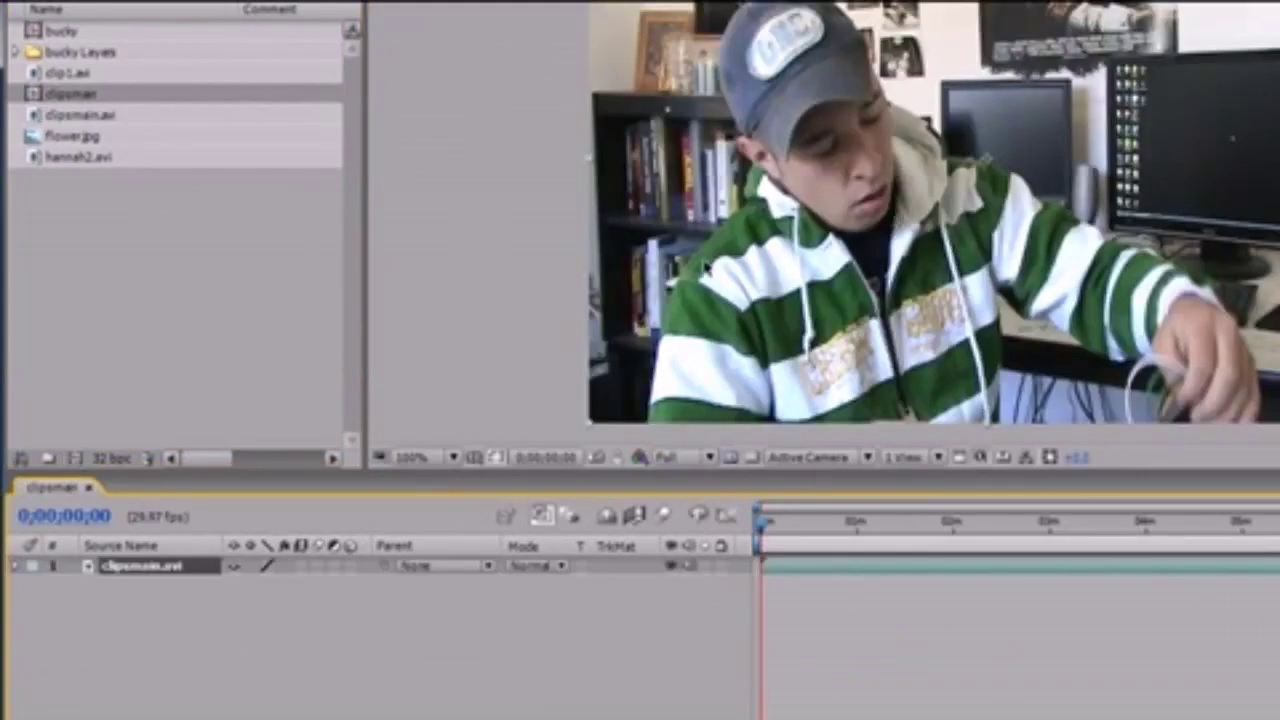
pyautogui.click(23, 566)
pyautogui.click(33, 578)
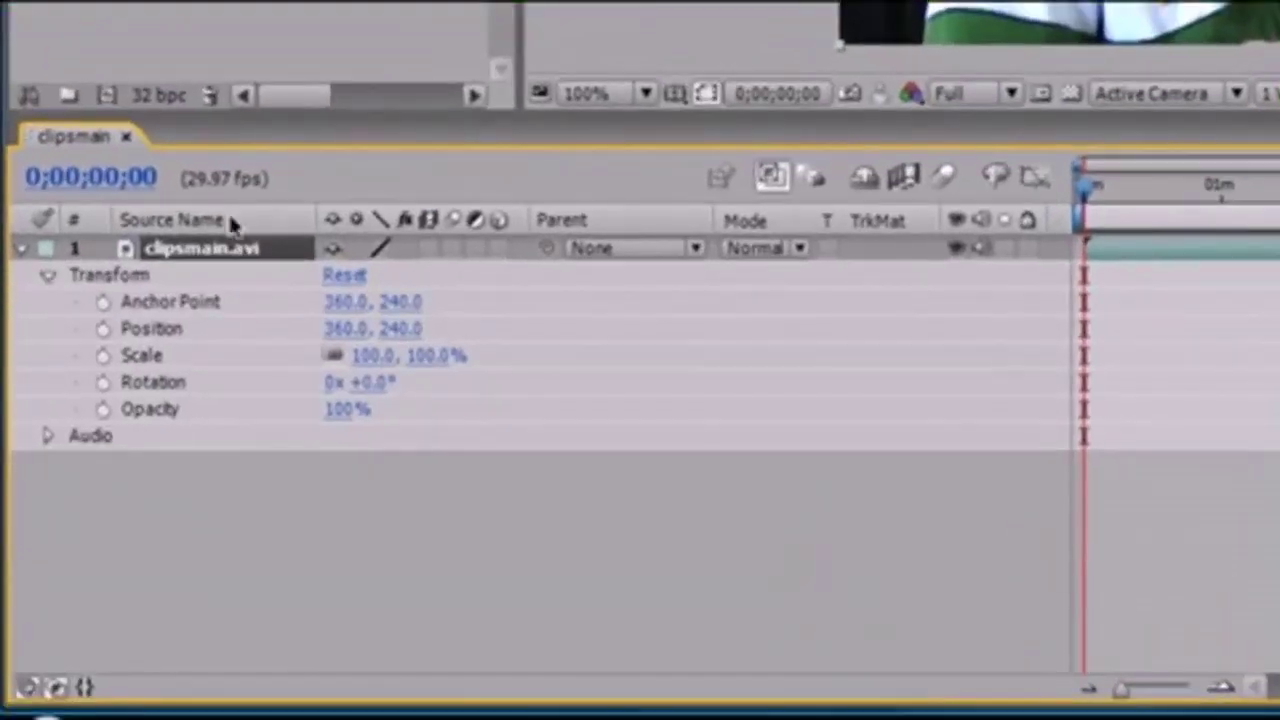
# Step: Animate the layer's Position with a keyframe at the start and one at 0;00;04;15 set to 360.0, 435.0
pyautogui.click(103, 329)
pyautogui.moveTo(1086, 187); pyautogui.dragTo(1128, 187)
pyautogui.moveTo(1075, 688); pyautogui.dragTo(1143, 690)
pyautogui.moveTo(915, 690); pyautogui.dragTo(903, 690)
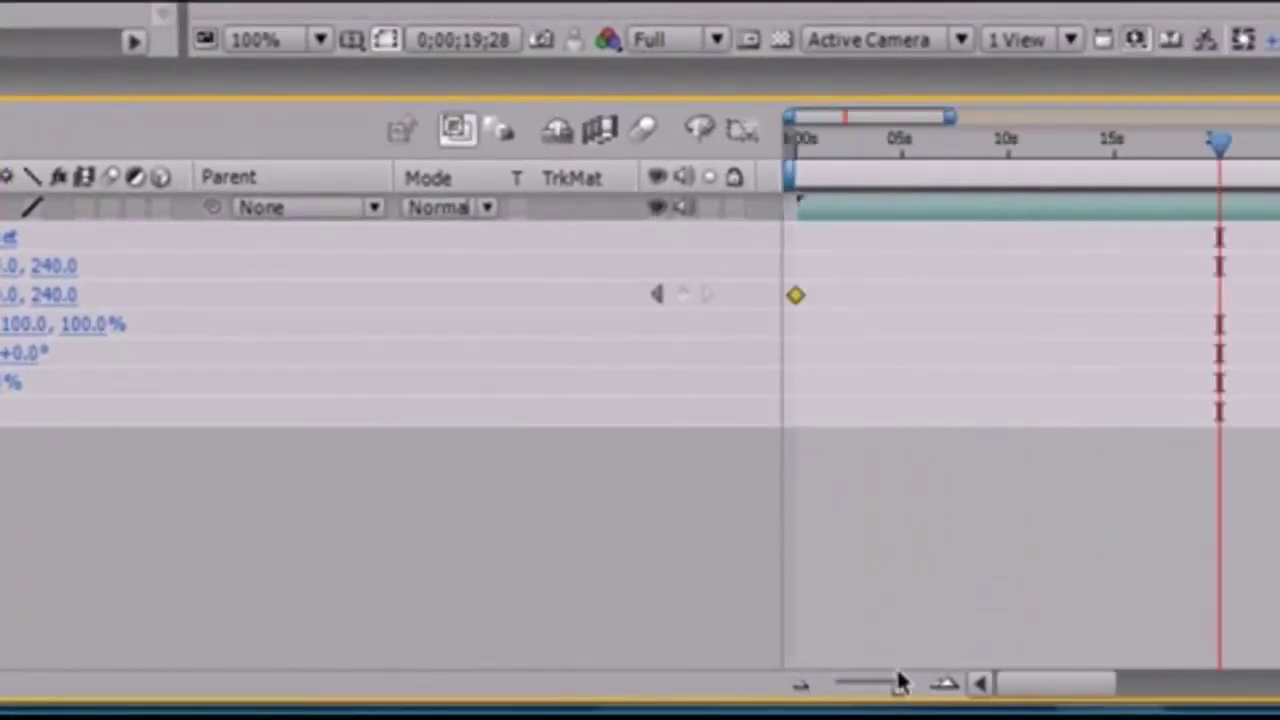
pyautogui.moveTo(1220, 142); pyautogui.dragTo(894, 140)
pyautogui.moveTo(57, 294); pyautogui.dragTo(338, 260)
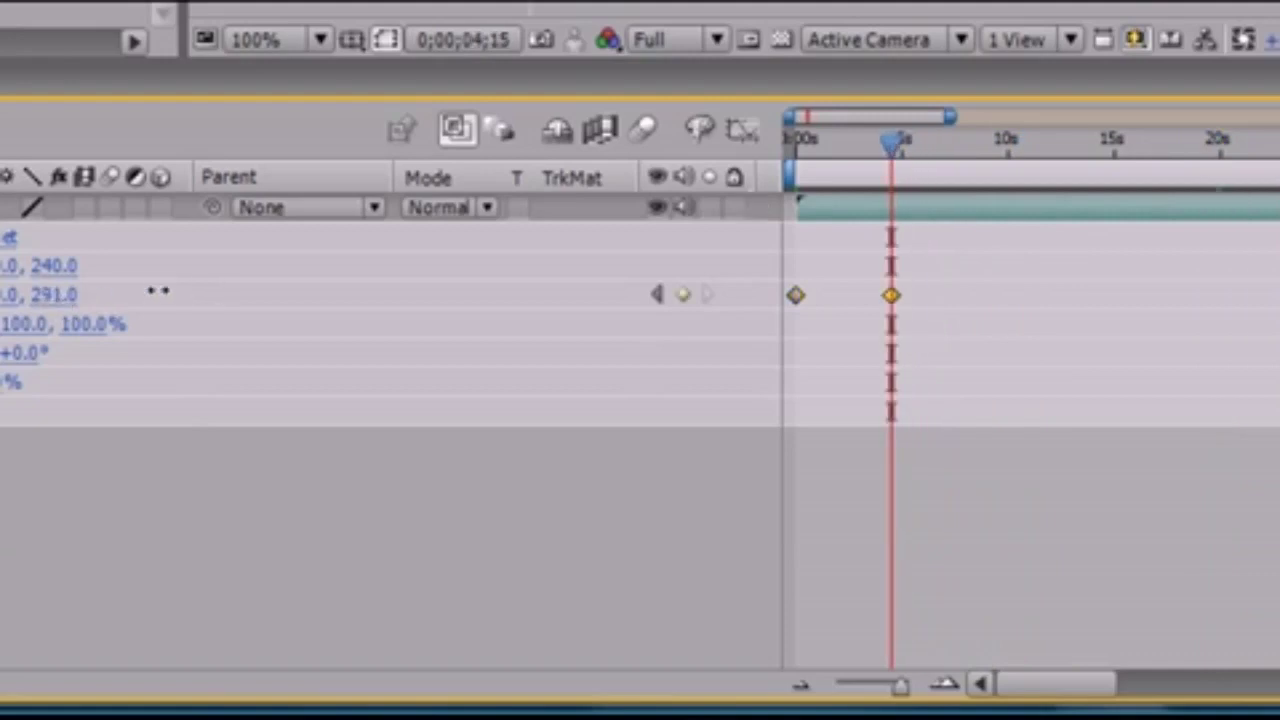
pyautogui.moveTo(621, 396); pyautogui.dragTo(726, 383)
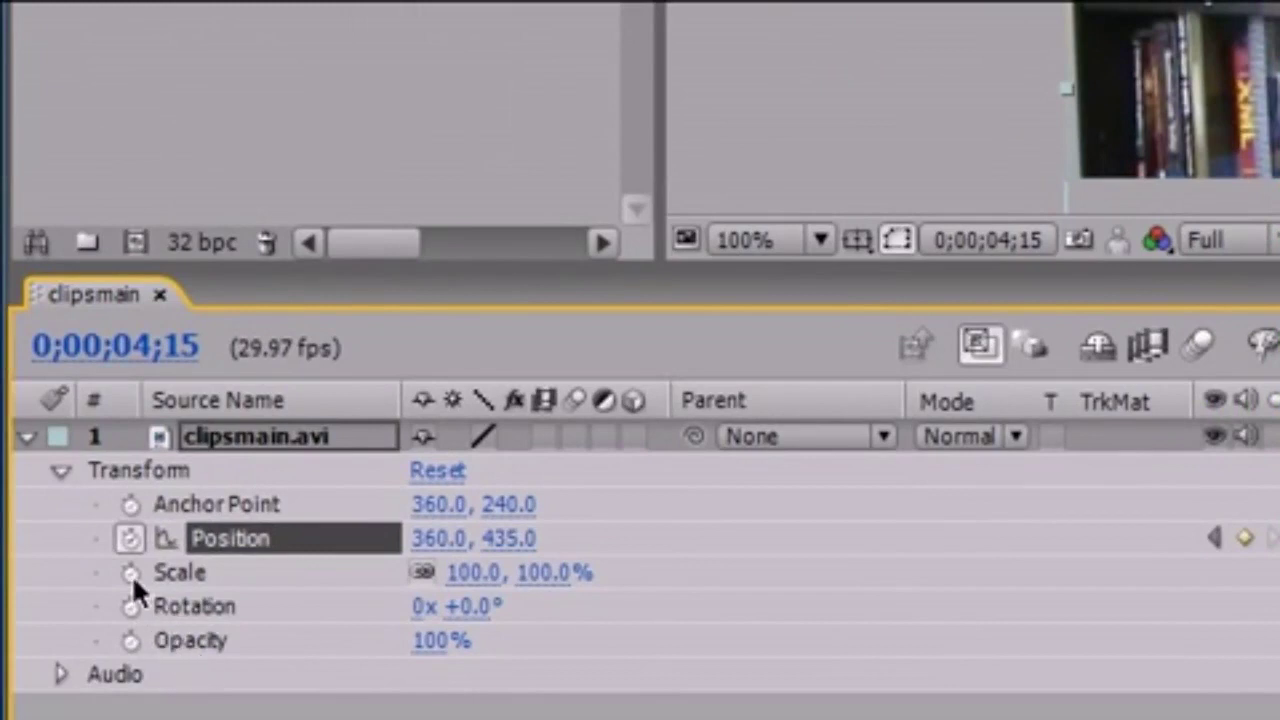
# Step: Animate the layer's Opacity from 100% at the start to 0% at 0;00;04;15
pyautogui.click(130, 640)
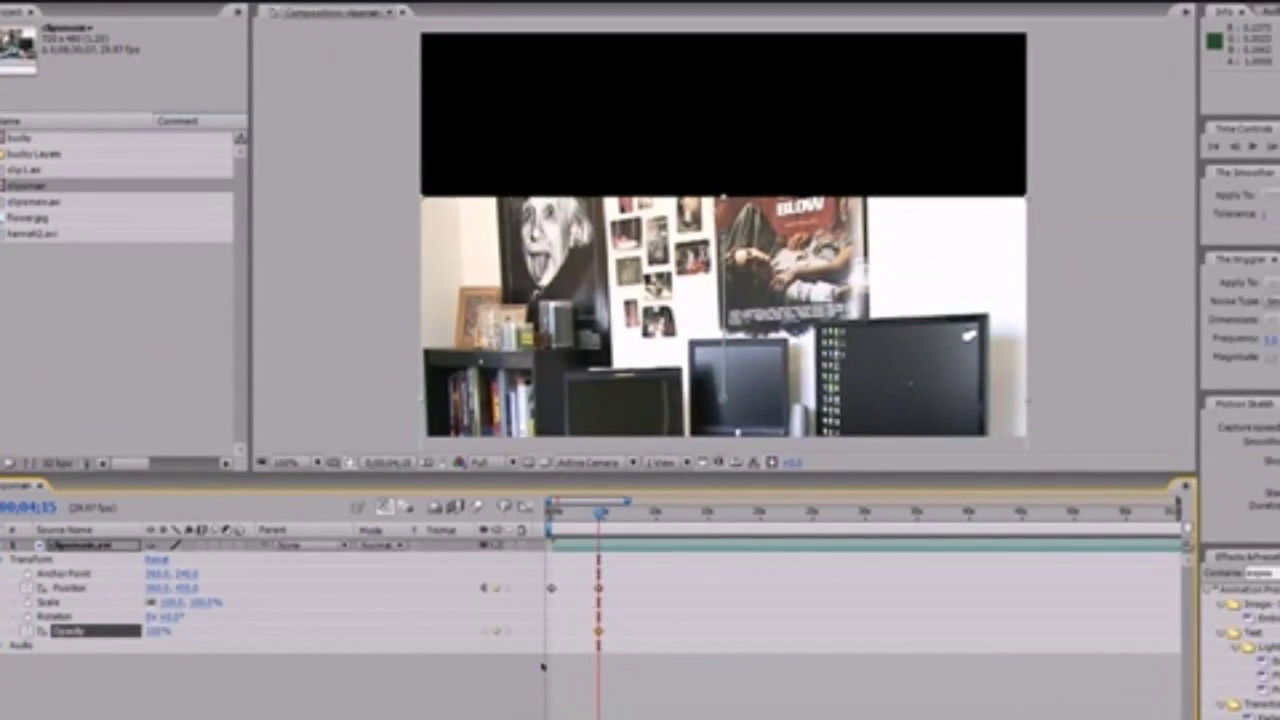
pyautogui.moveTo(163, 636); pyautogui.dragTo(135, 636)
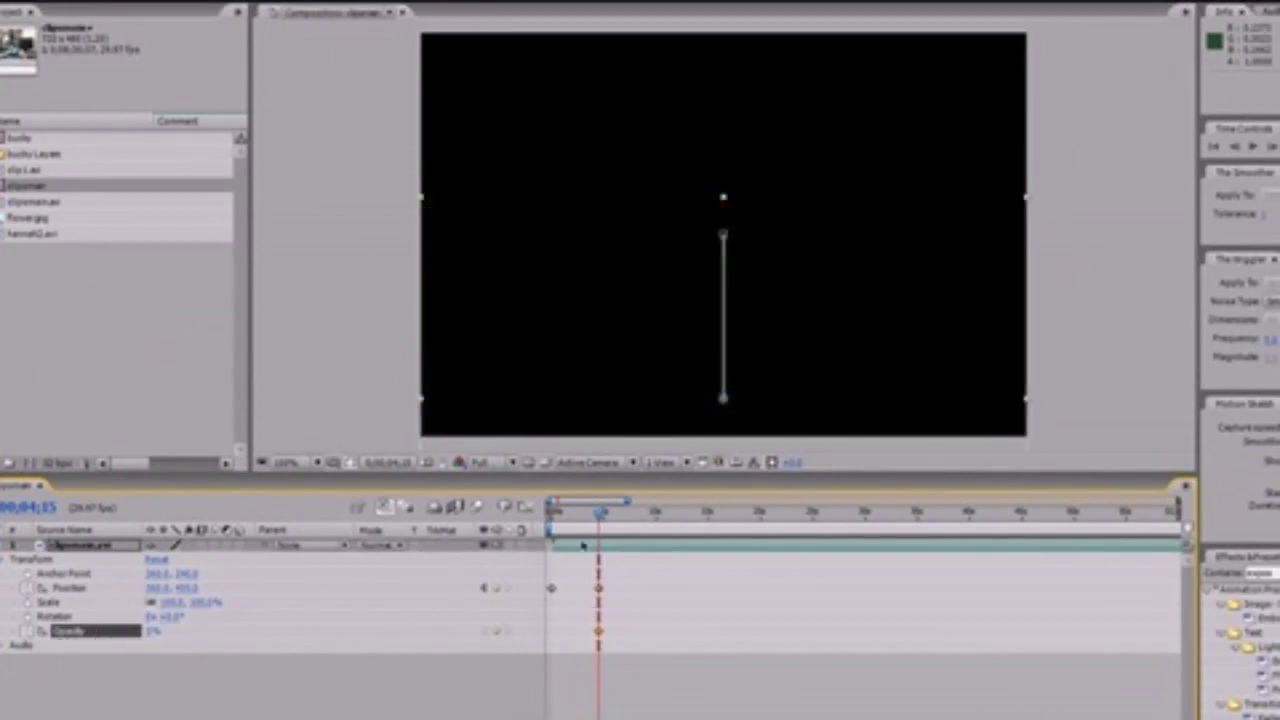
pyautogui.click(550, 512)
pyautogui.moveTo(150, 633); pyautogui.dragTo(258, 626)
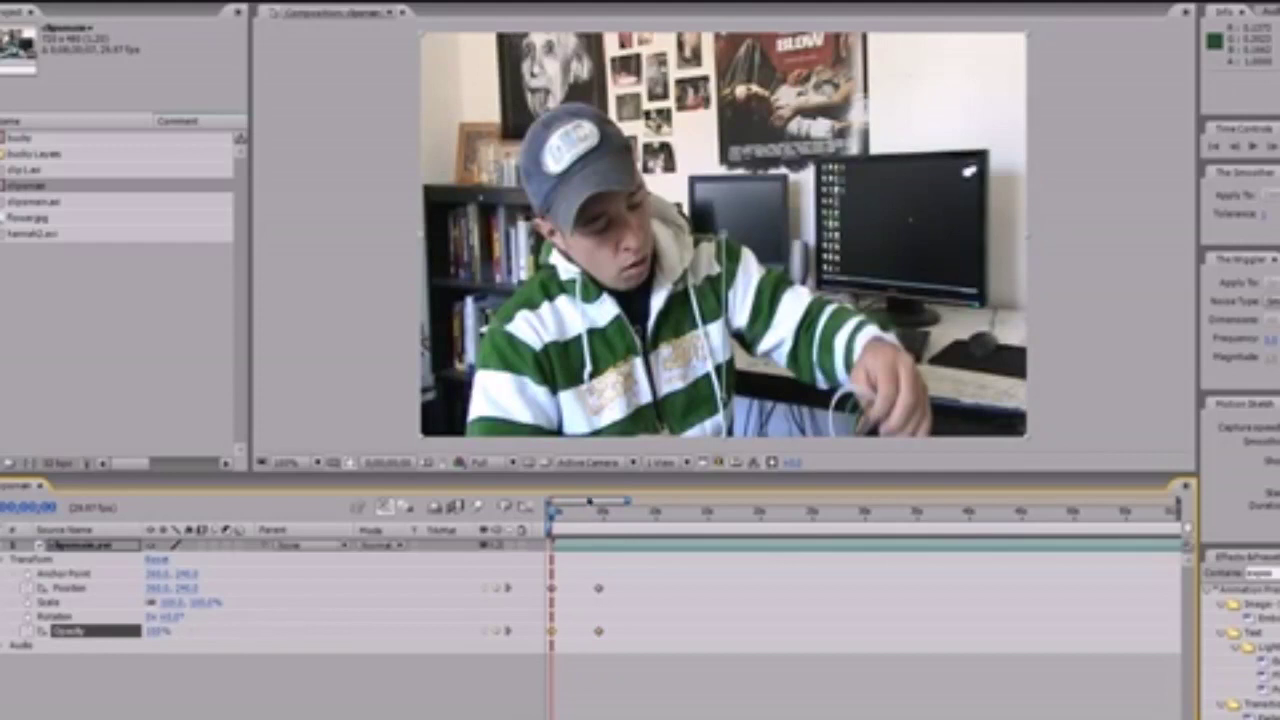
pyautogui.moveTo(553, 513); pyautogui.dragTo(518, 518)
# Step: Apply the Exposure effect to the clipsmain.avi layer and keyframe its Master Exposure at 4.60 at 0;00;00;00
pyautogui.moveTo(1240, 650); pyautogui.dragTo(912, 405)
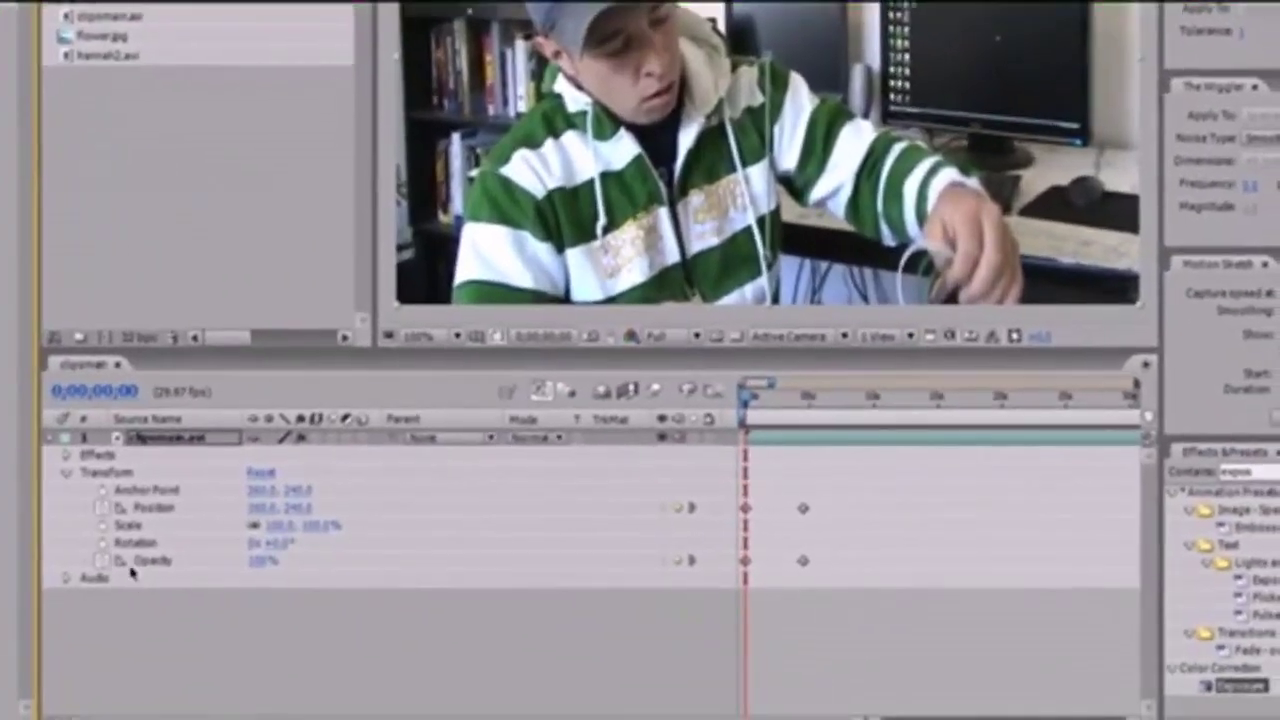
pyautogui.click(66, 454)
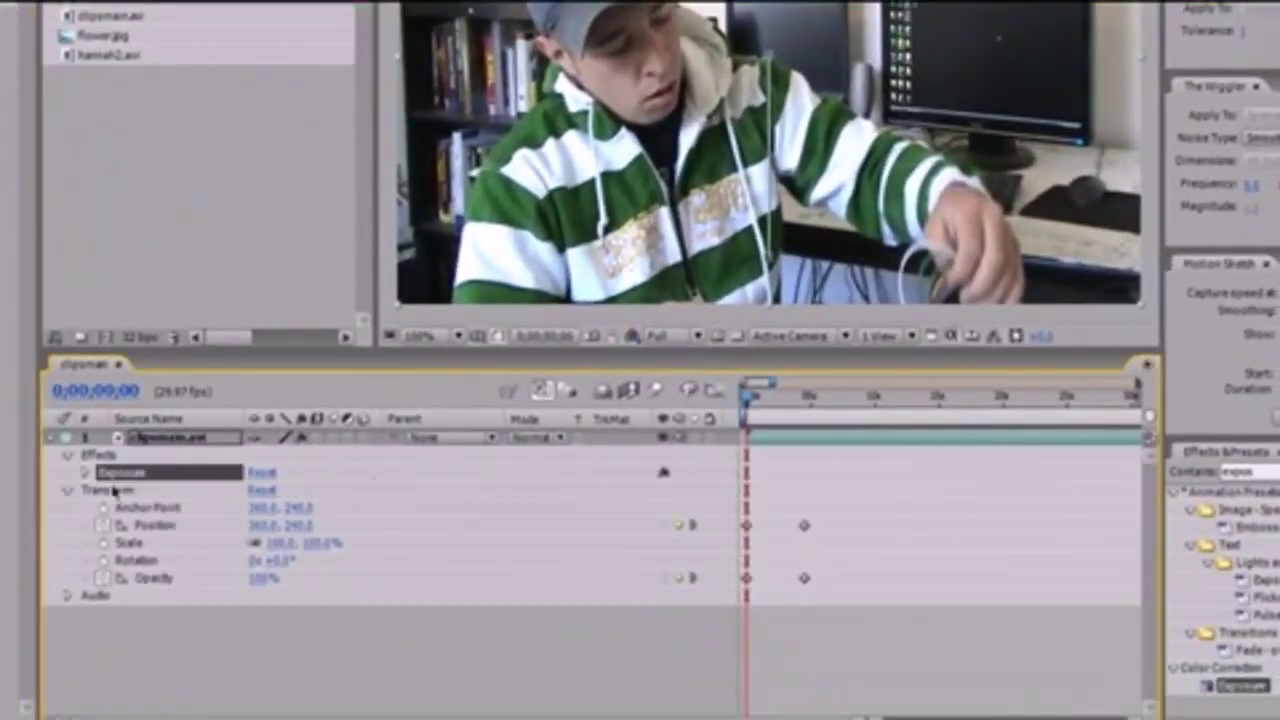
pyautogui.click(86, 471)
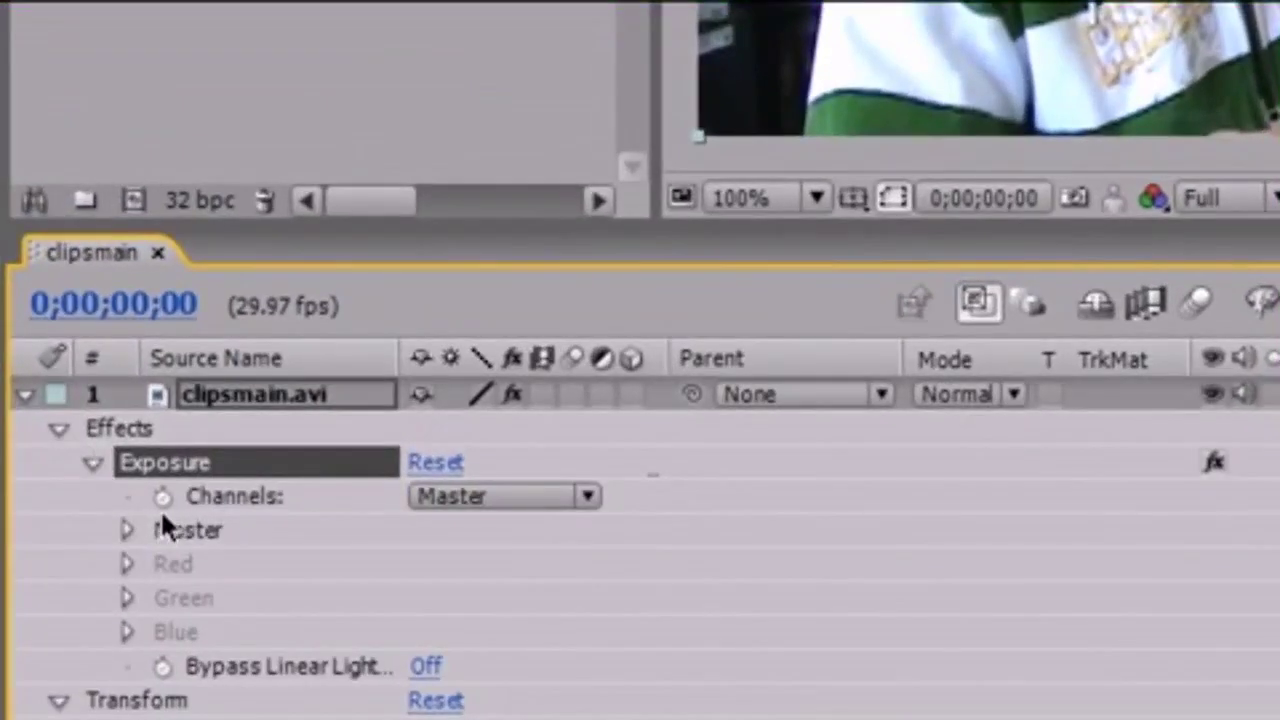
pyautogui.click(127, 531)
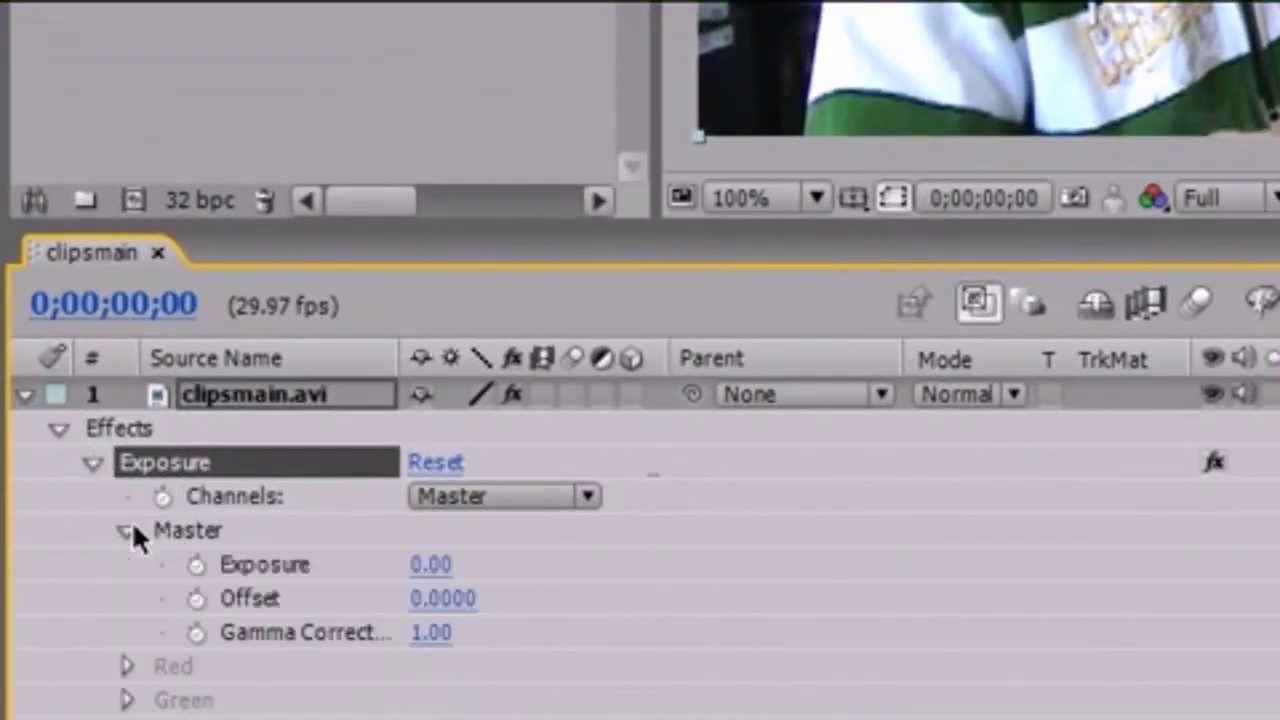
pyautogui.click(196, 566)
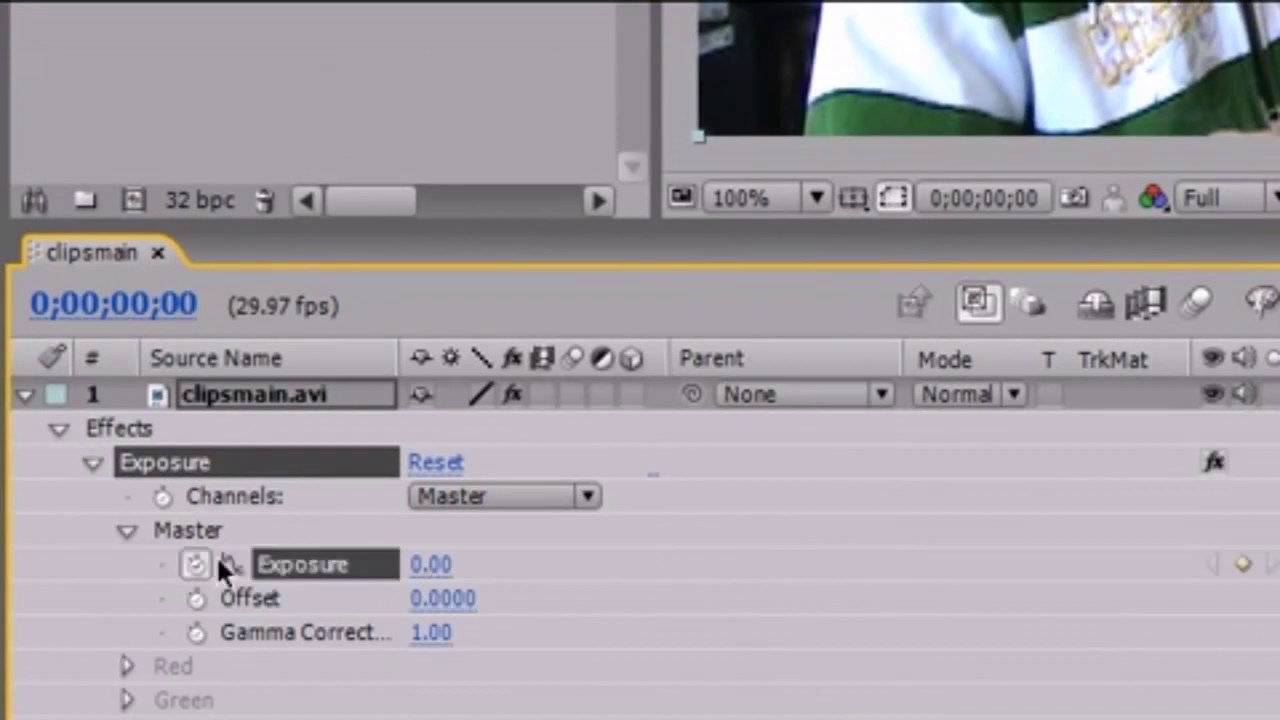
pyautogui.moveTo(443, 569); pyautogui.dragTo(528, 555)
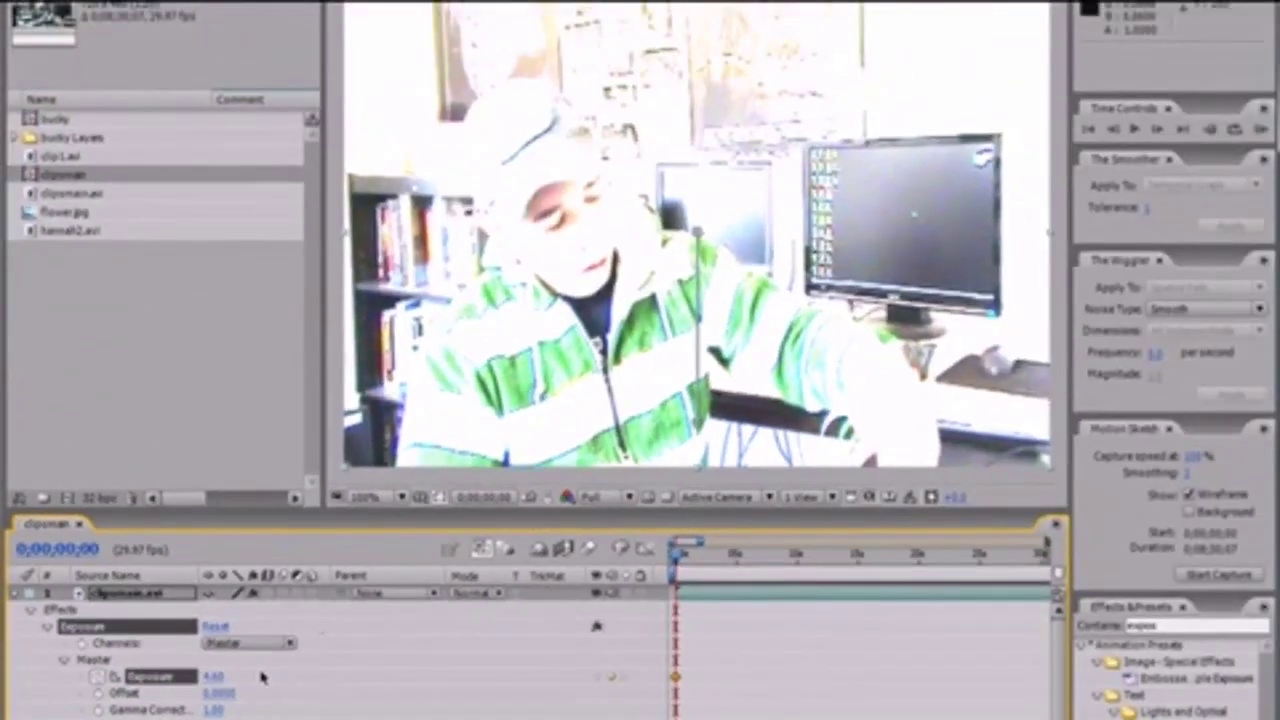
pyautogui.moveTo(213, 677); pyautogui.dragTo(250, 677)
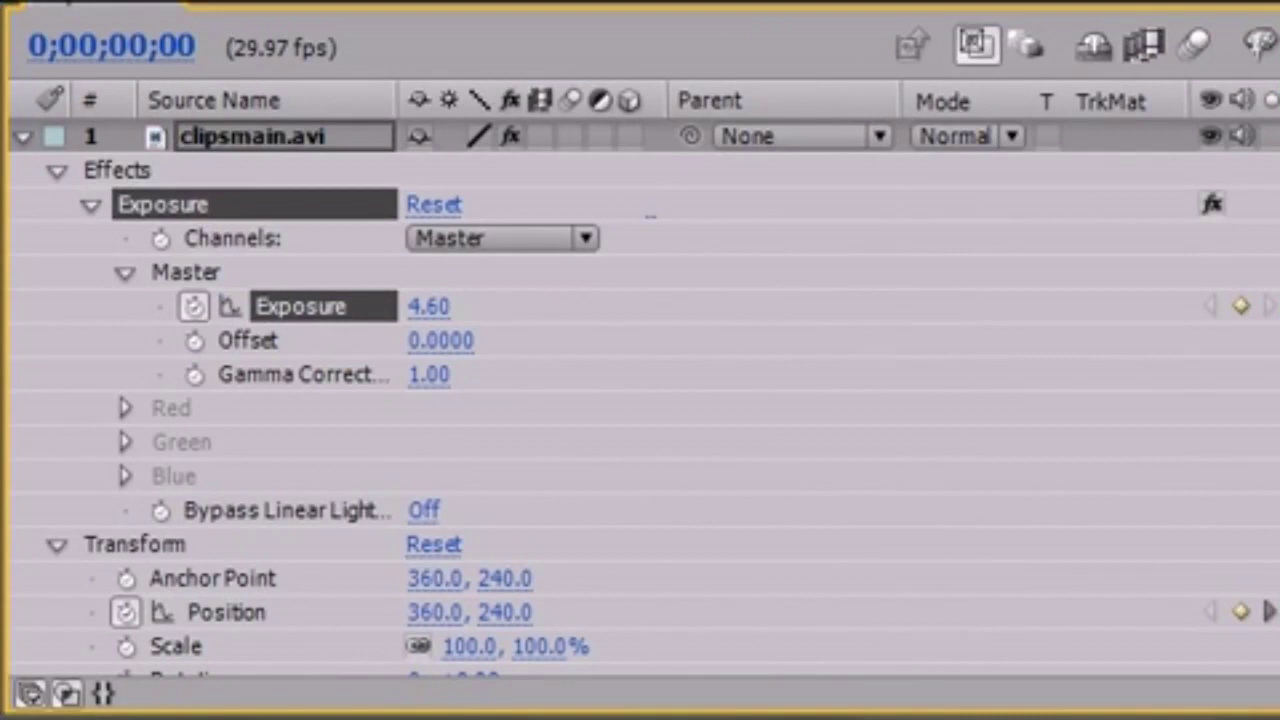
# Step: Save the layer's Opacity, Position and Exposure animations together as an After Effects animation preset (*.ffx) named bucky
pyautogui.scroll(-3, 640, 400)
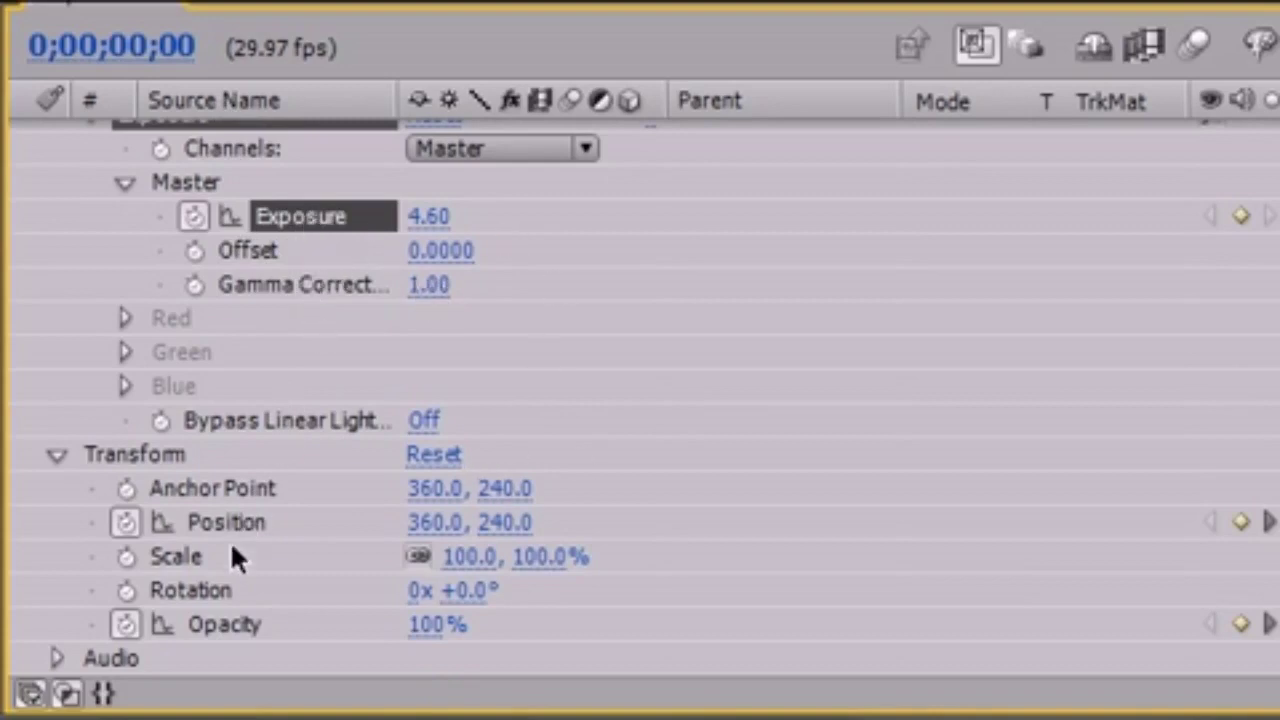
pyautogui.click(228, 626)
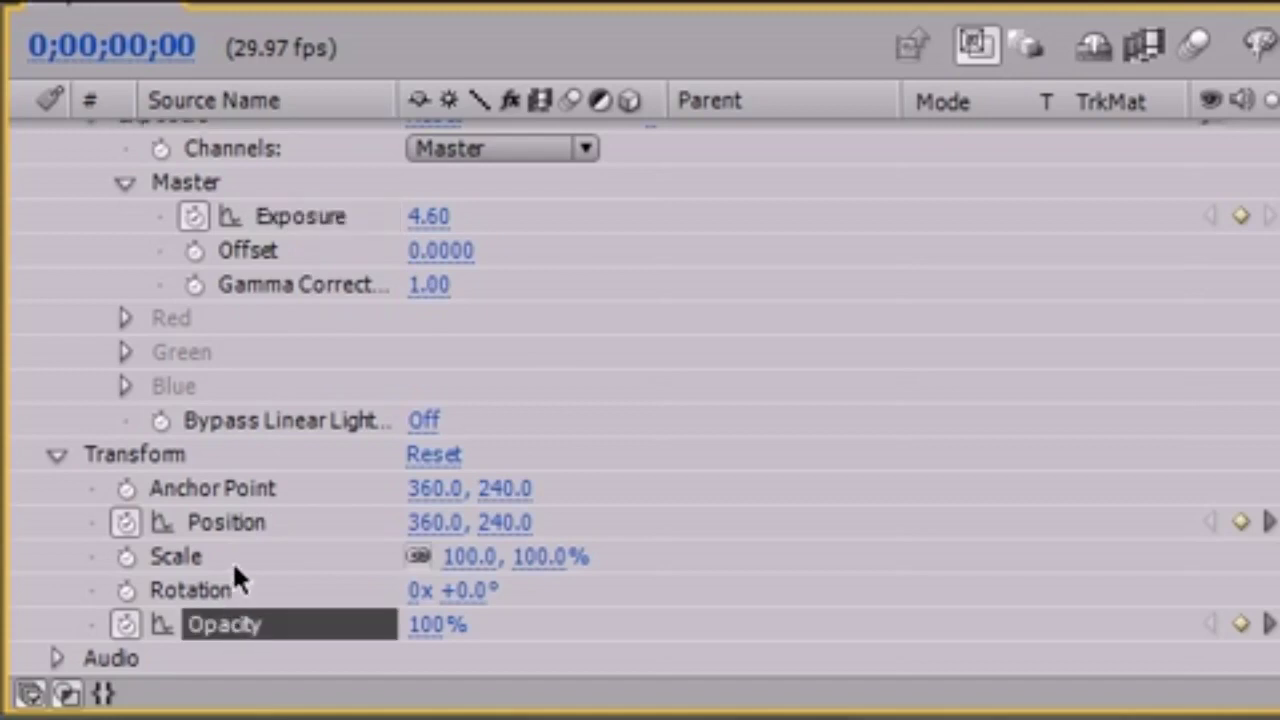
pyautogui.keyDown('shift'); pyautogui.click(238, 522); pyautogui.keyUp('shift')
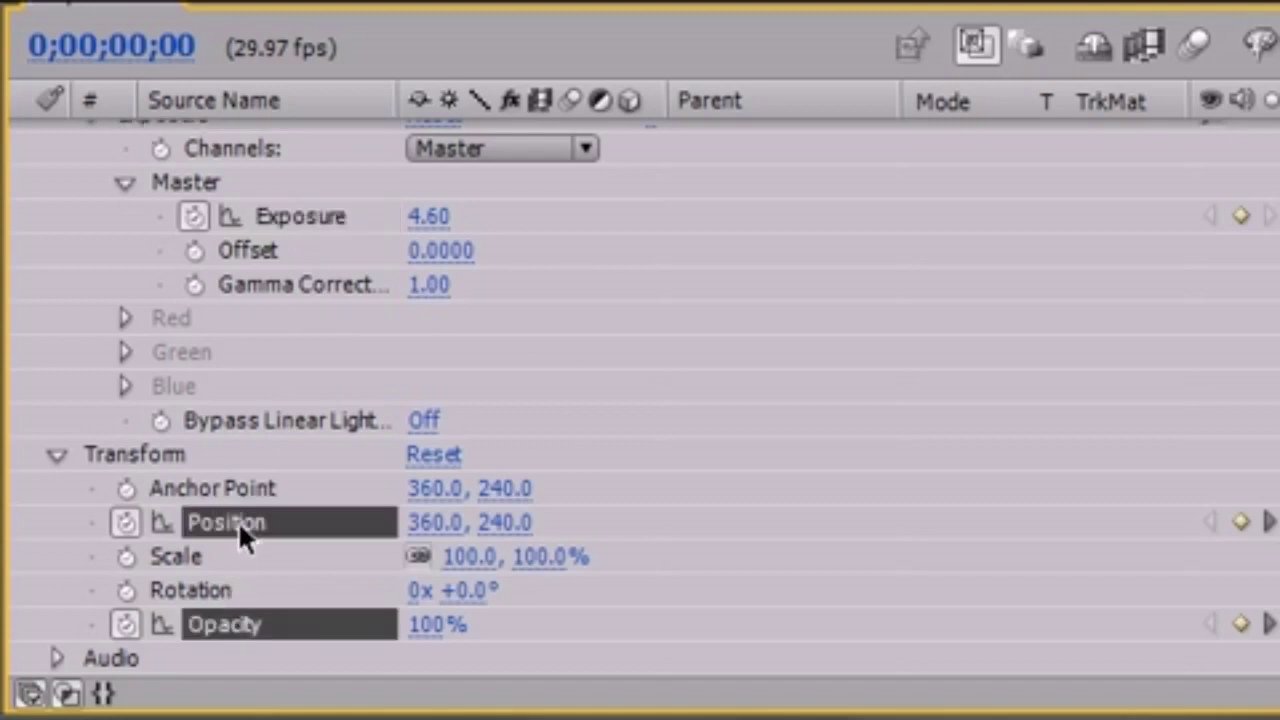
pyautogui.keyDown('shift'); pyautogui.click(309, 214); pyautogui.keyUp('shift')
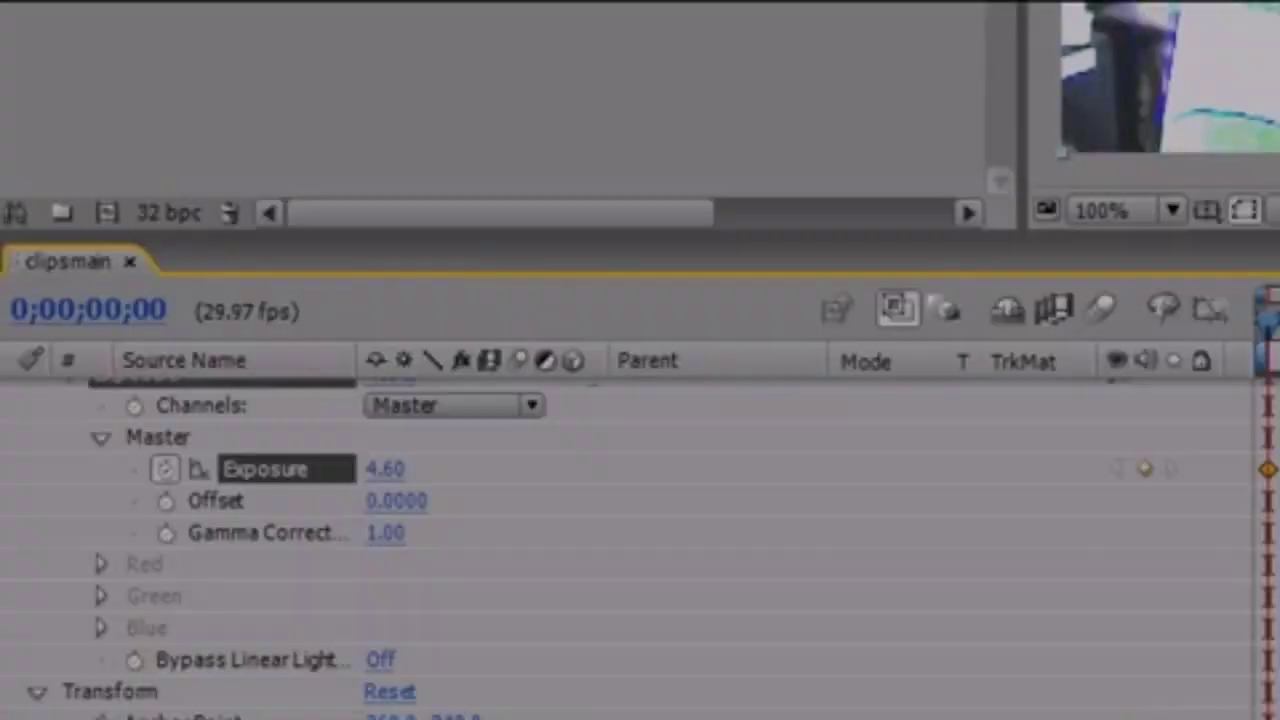
pyautogui.click(138, 53)
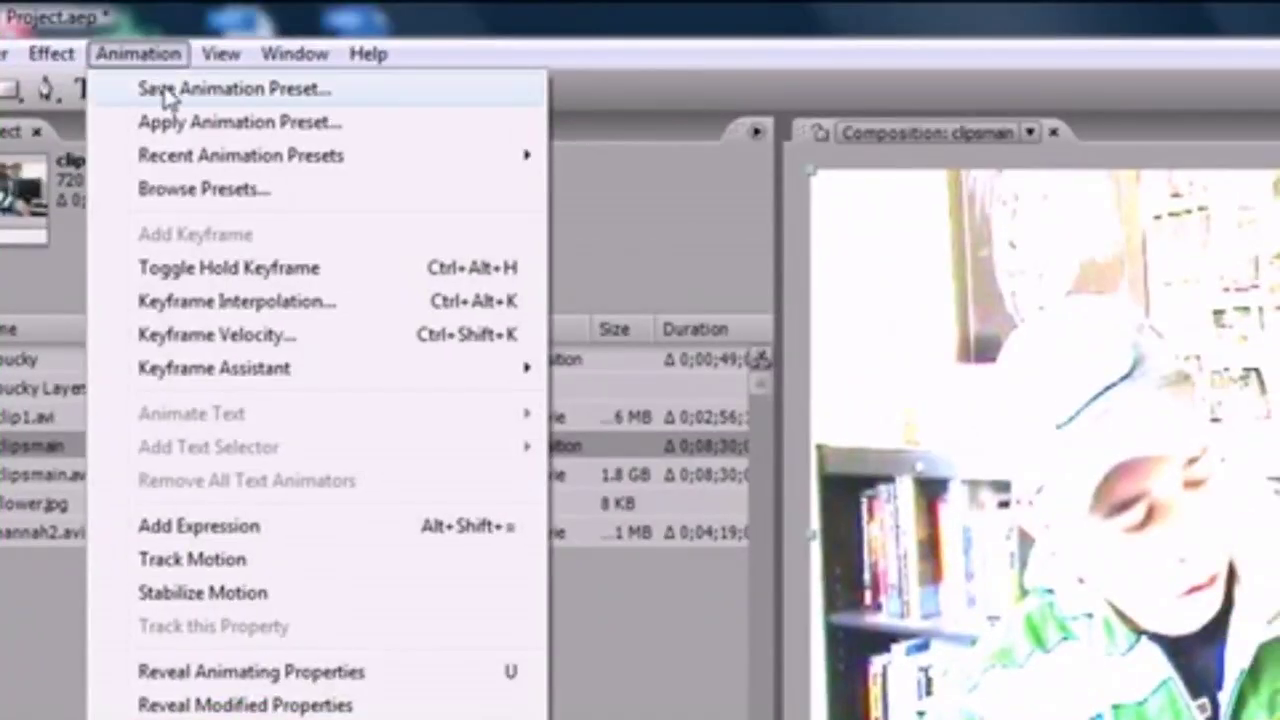
pyautogui.click(170, 90)
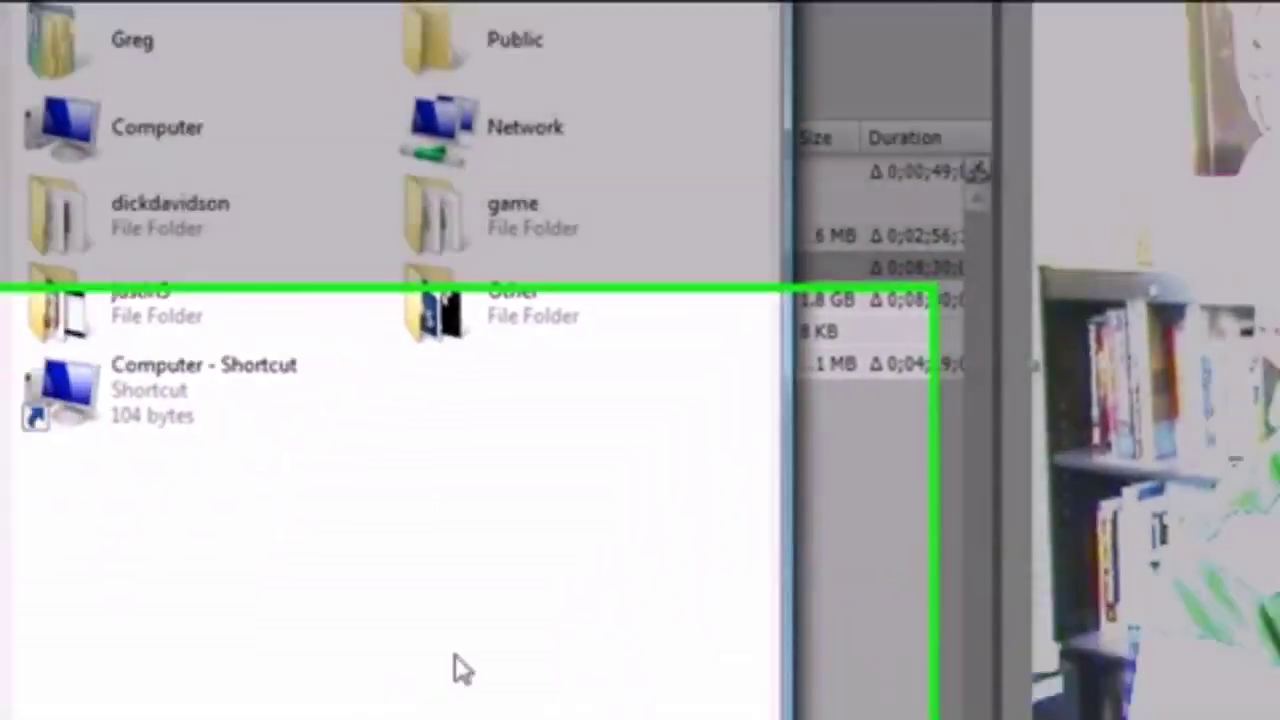
pyautogui.write('bucky')
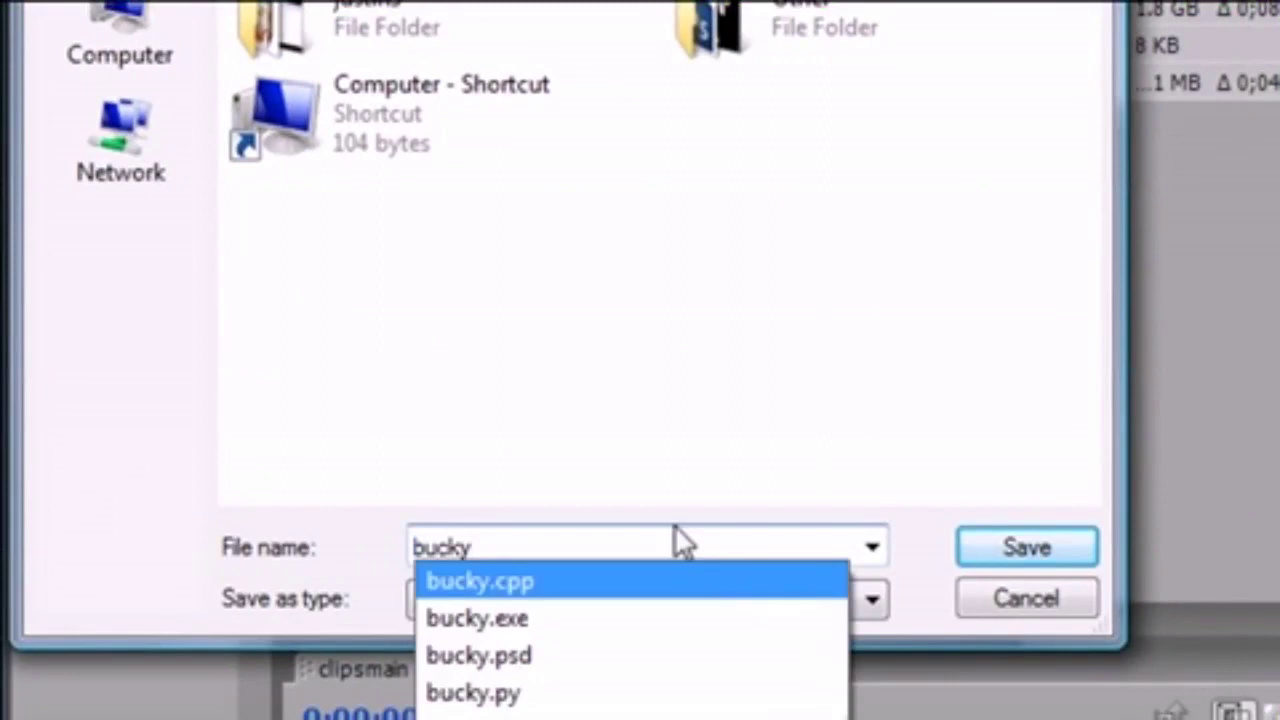
pyautogui.click(918, 590)
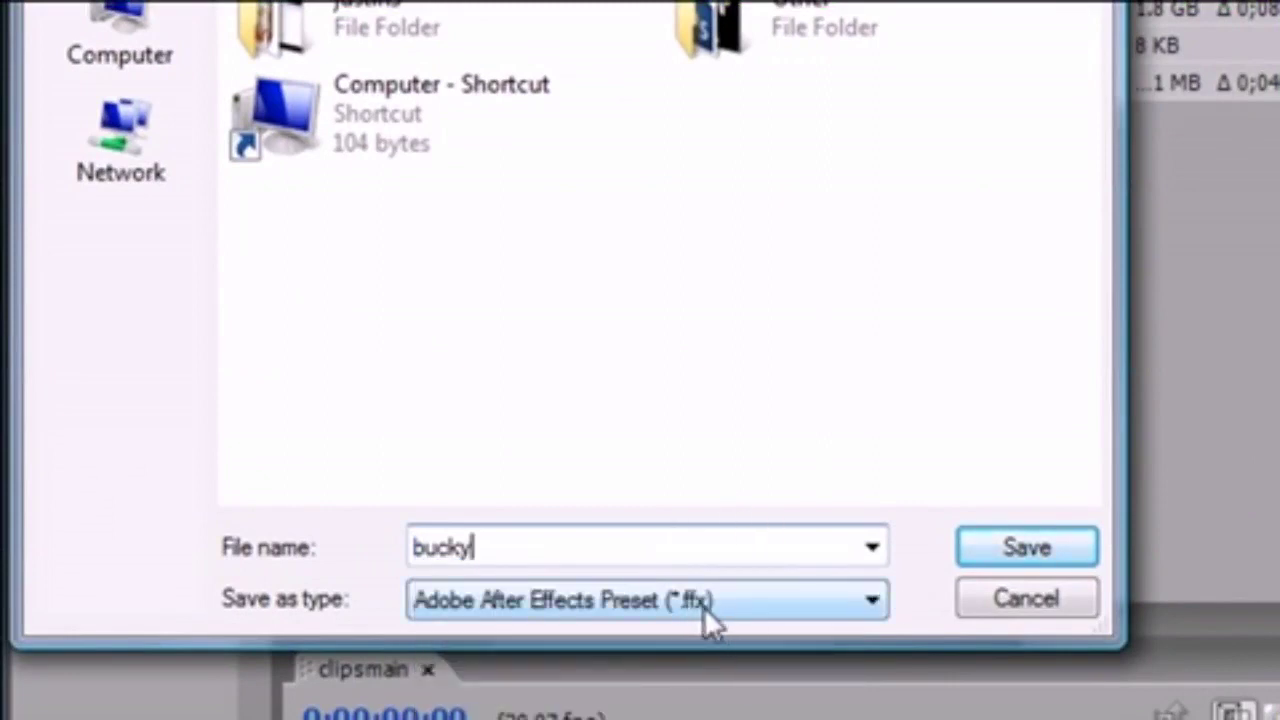
pyautogui.click(1014, 552)
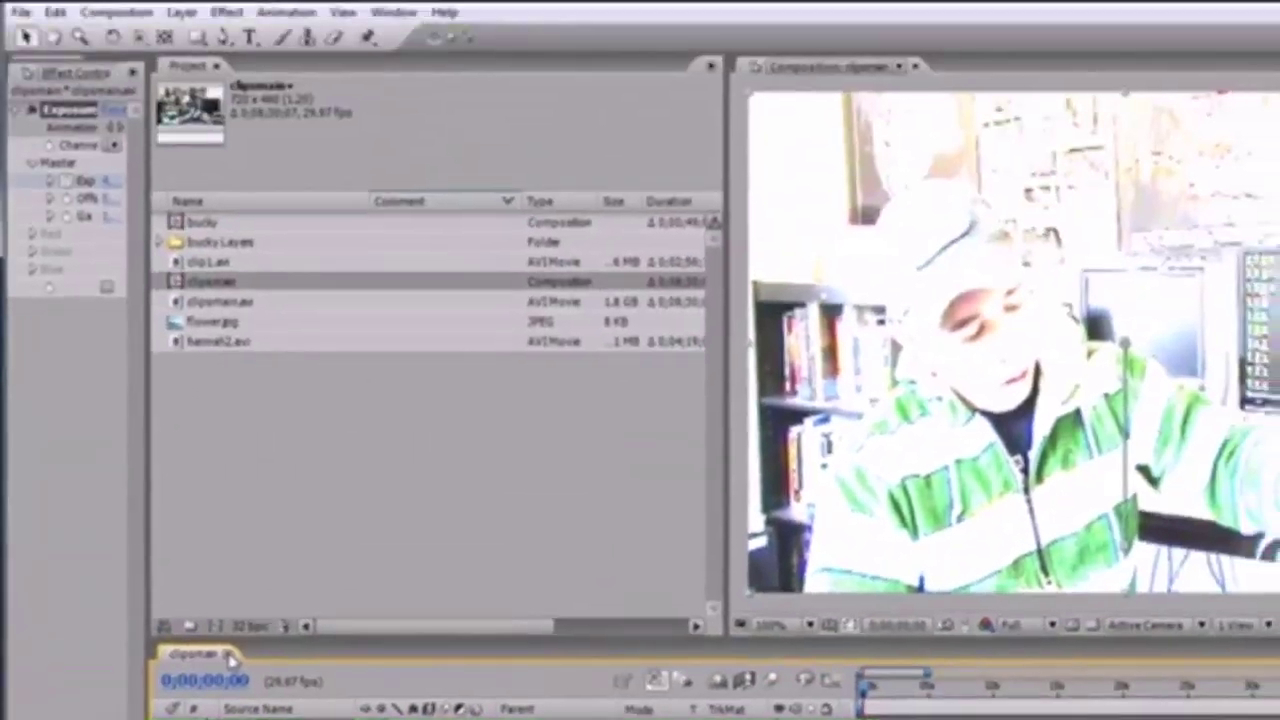
# Step: Close the clipsmain composition and create a new composition from the hannah2.avi footage
pyautogui.click(229, 655)
pyautogui.moveTo(148, 105); pyautogui.dragTo(283, 115)
pyautogui.click(219, 72)
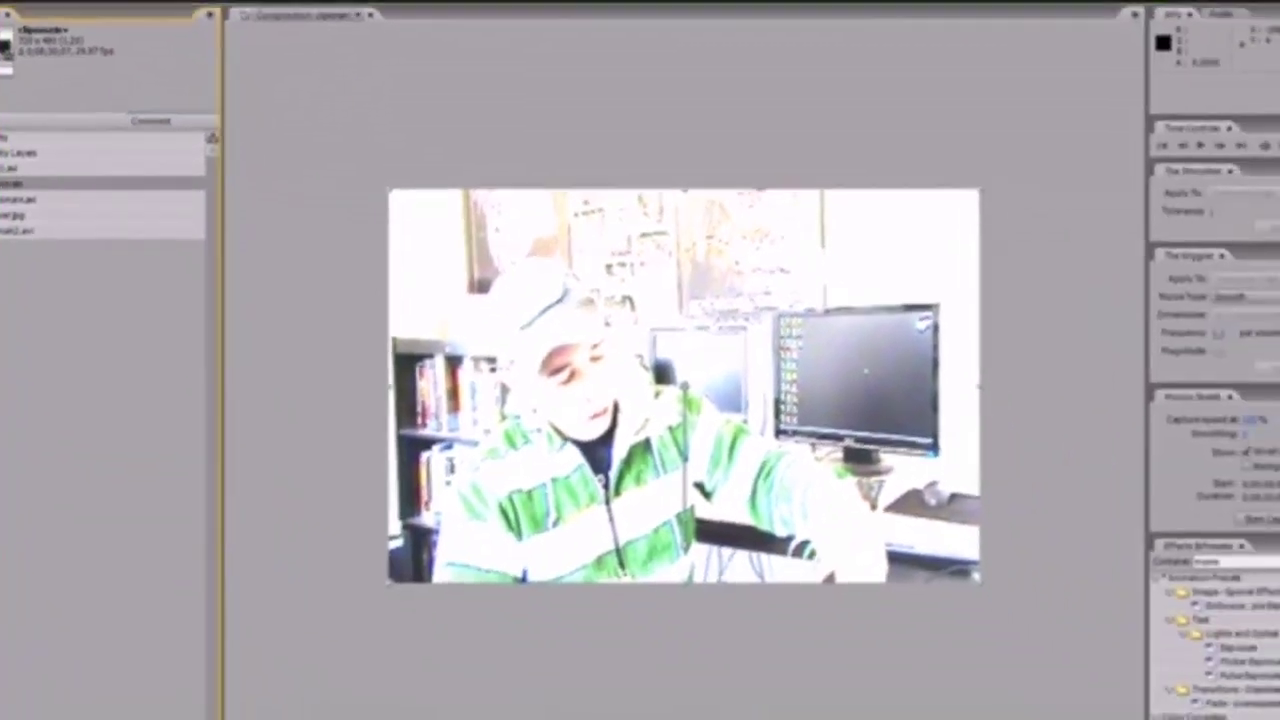
pyautogui.click(40, 216)
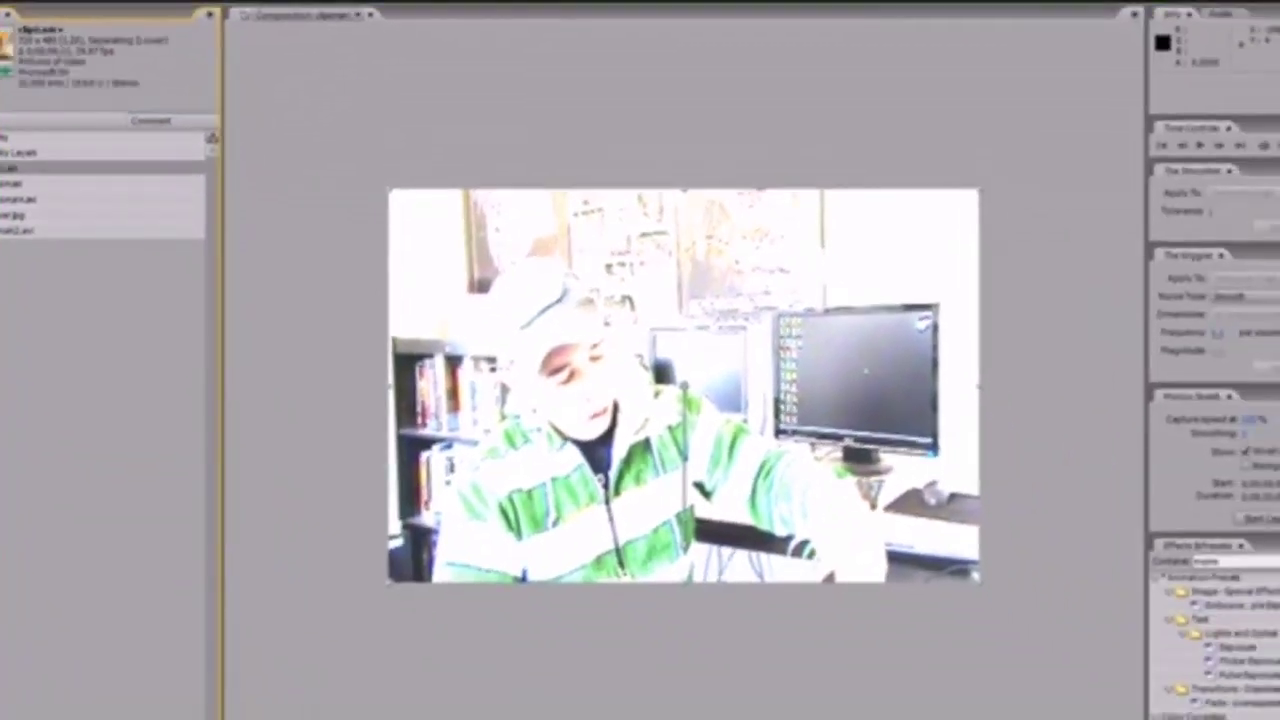
pyautogui.doubleClick(4, 238)
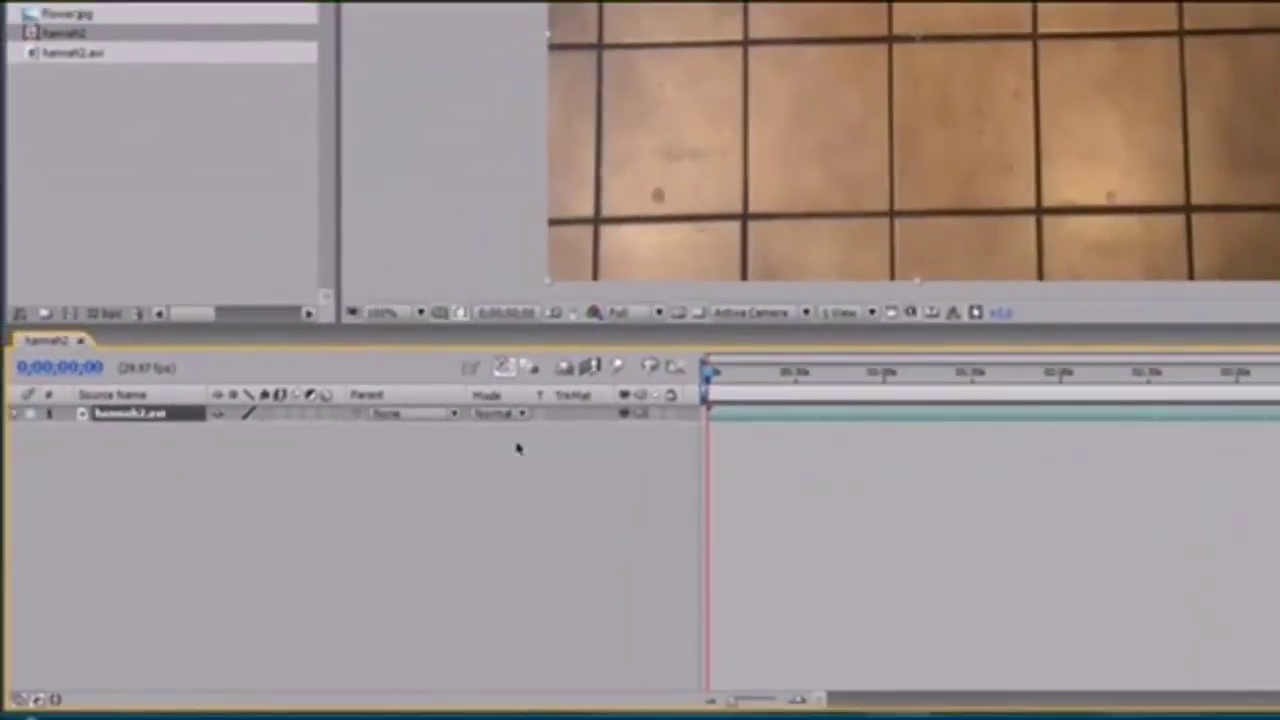
# Step: Preview the hannah2.avi footage and apply the saved bucky animation preset to its layer at 0;00;00;00
pyautogui.moveTo(708, 372); pyautogui.dragTo(777, 384)
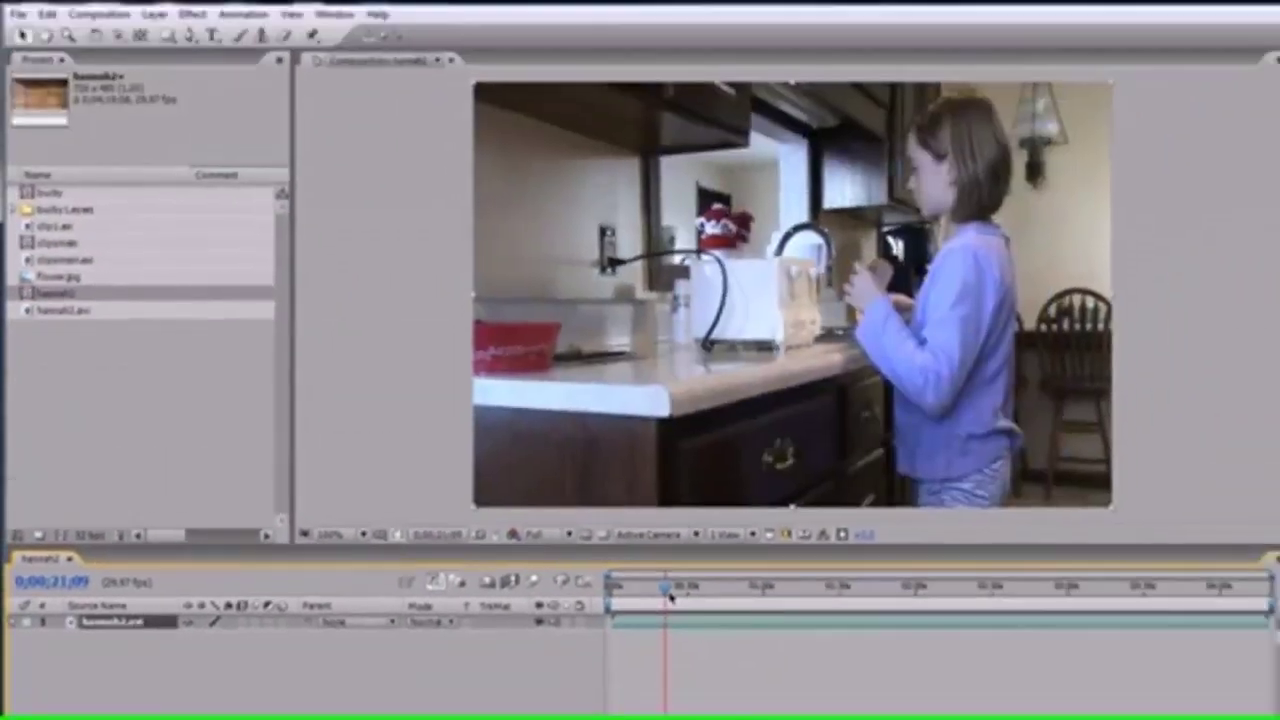
pyautogui.moveTo(670, 596); pyautogui.dragTo(583, 605)
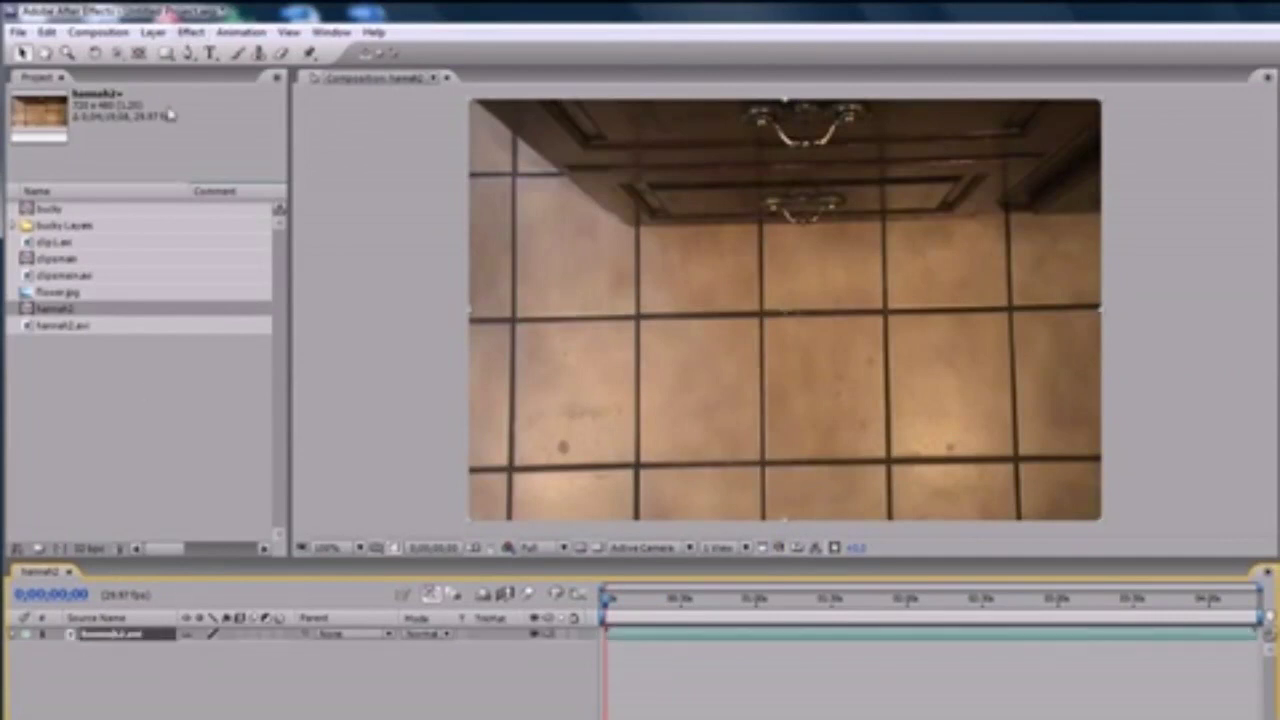
pyautogui.click(191, 32)
pyautogui.moveTo(225, 36)
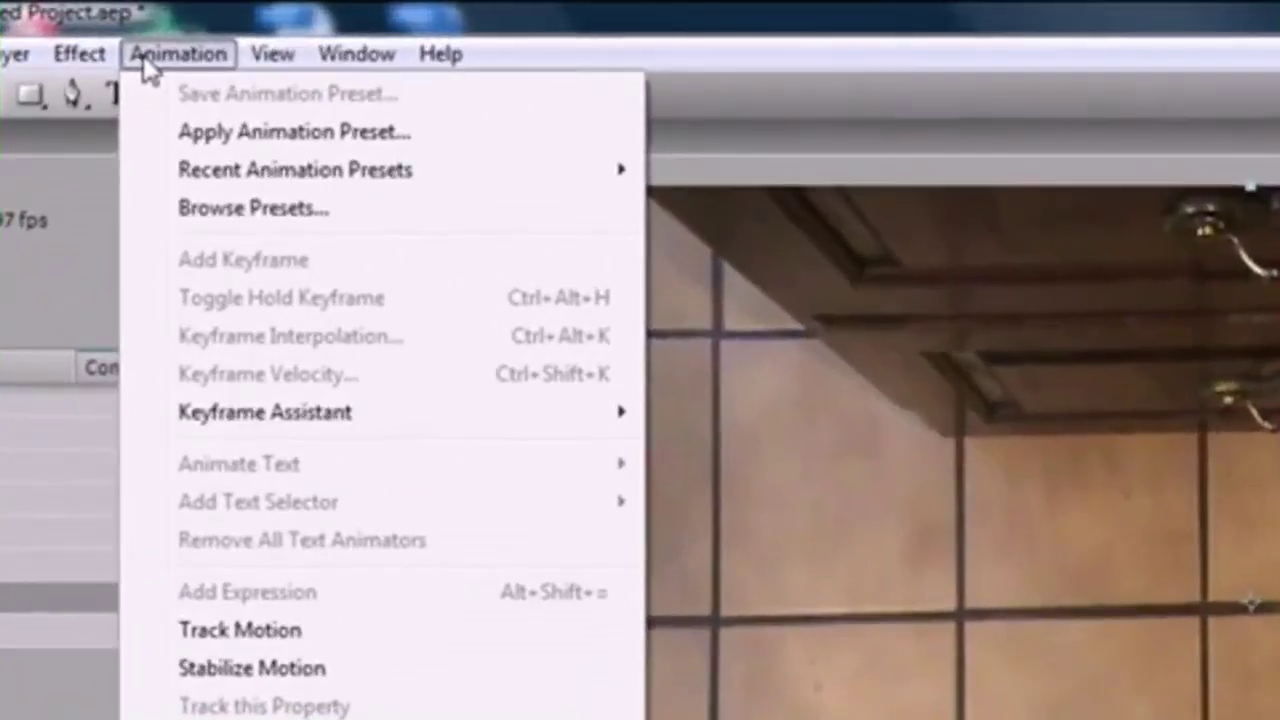
pyautogui.click(264, 143)
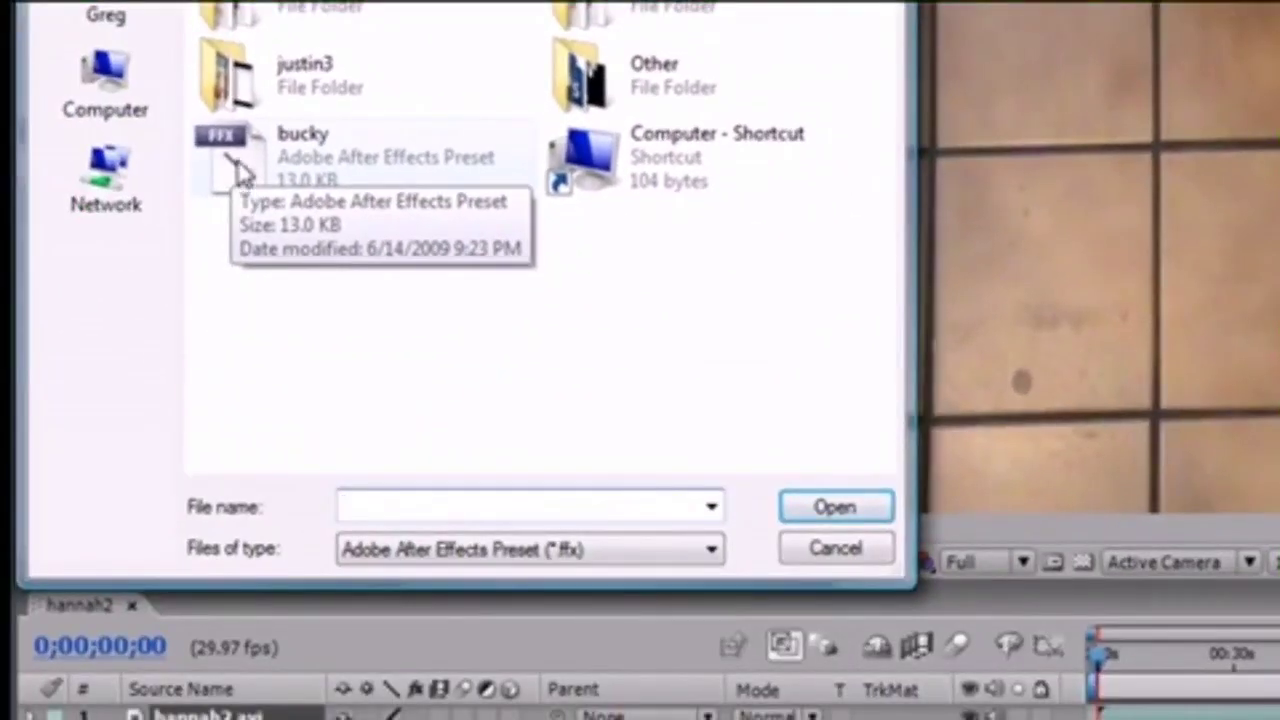
pyautogui.doubleClick(115, 405)
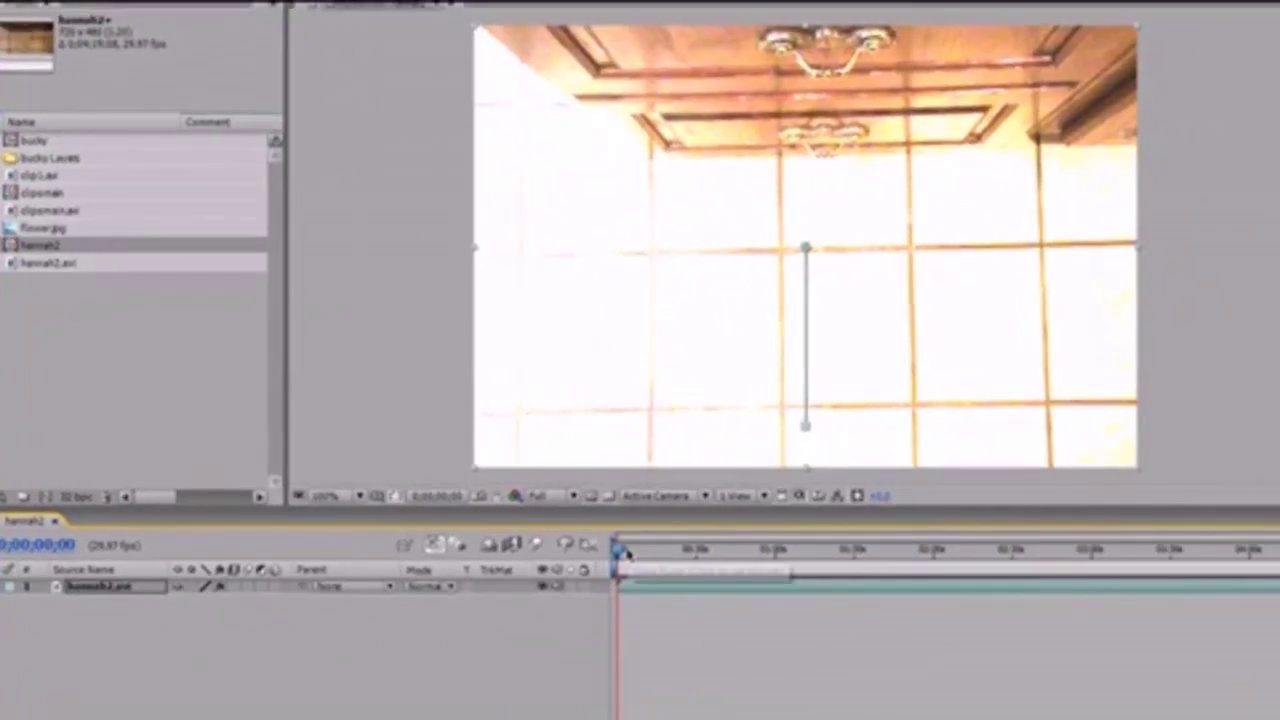
# Step: Examine the Exposure effect and the Position and Opacity keyframes that the preset added to the hannah2.avi layer
pyautogui.press('=')
pyautogui.press('=')
pyautogui.press('=')
pyautogui.press('=')
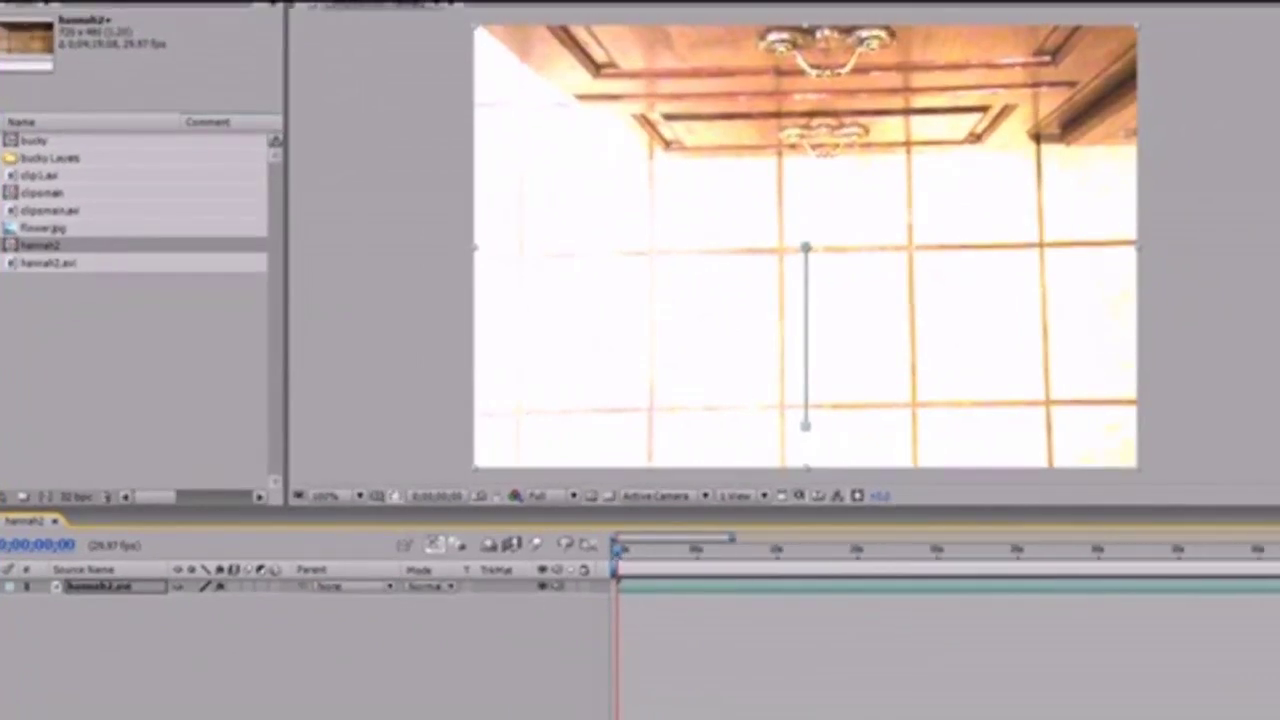
pyautogui.moveTo(617, 550)
pyautogui.mouseDown()
pyautogui.moveTo(670, 553)
pyautogui.moveTo(616, 553)
pyautogui.mouseUp()
pyautogui.click(10, 586)
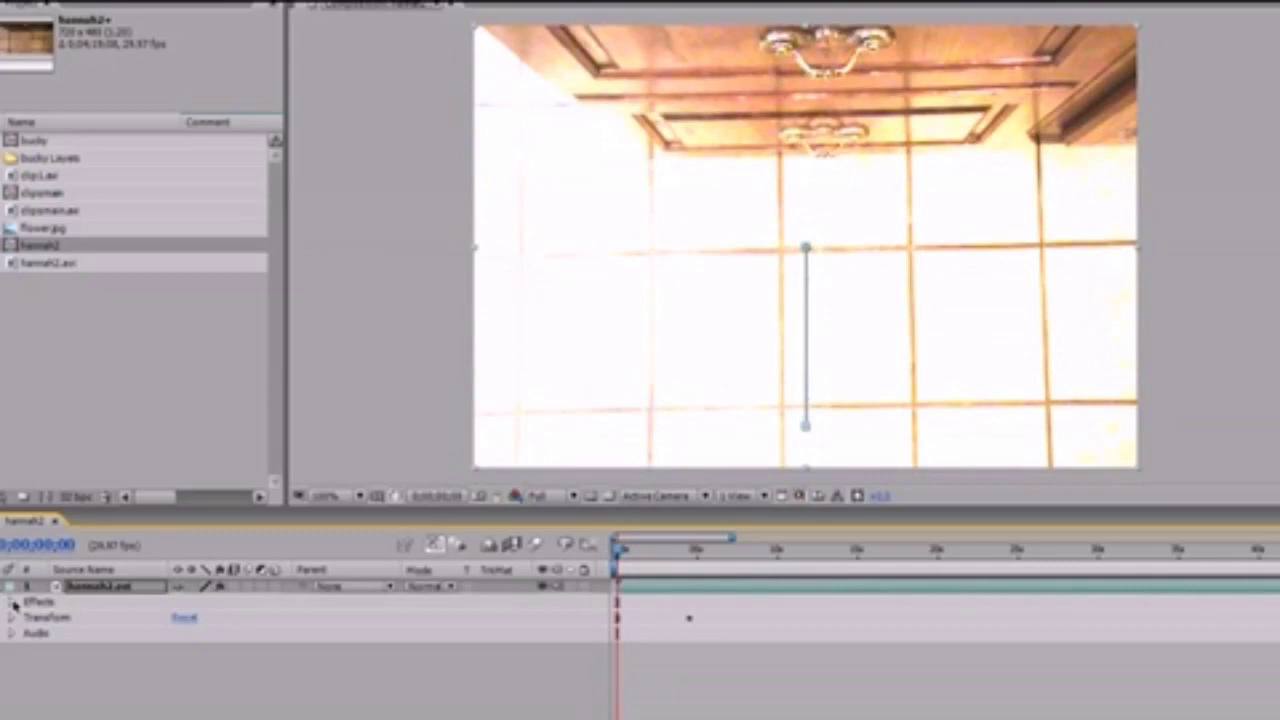
pyautogui.click(12, 602)
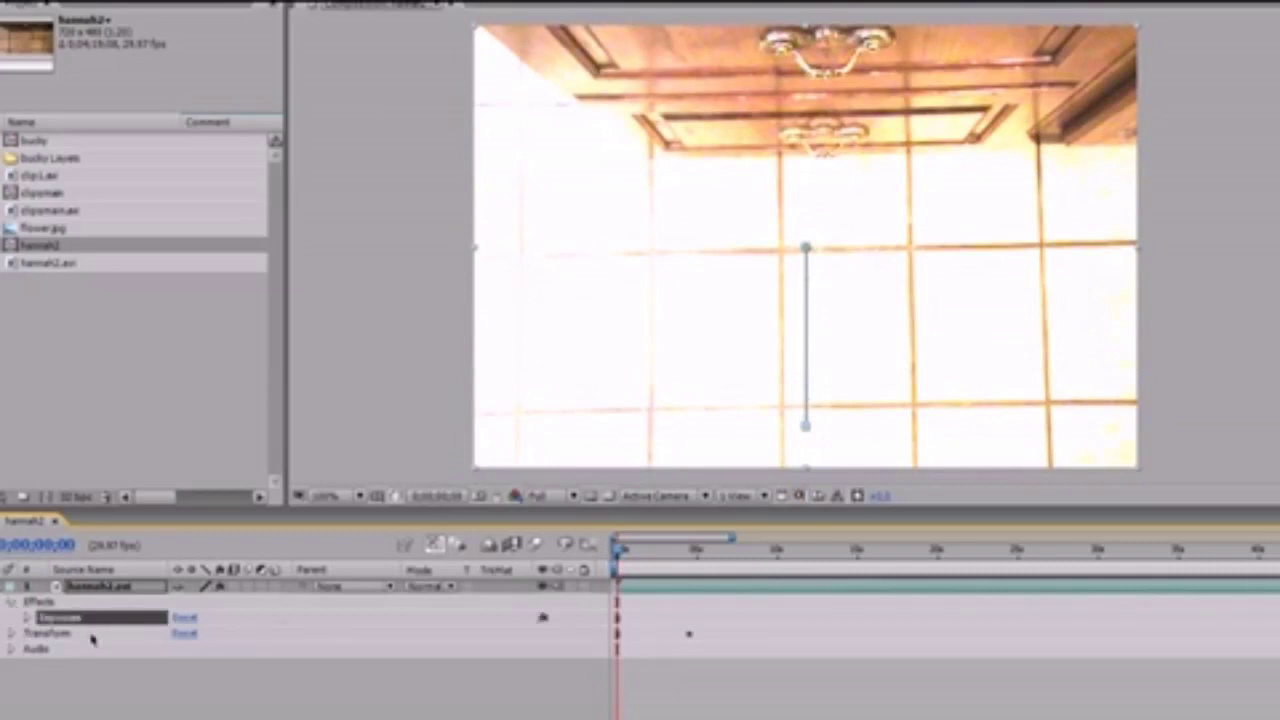
pyautogui.click(12, 634)
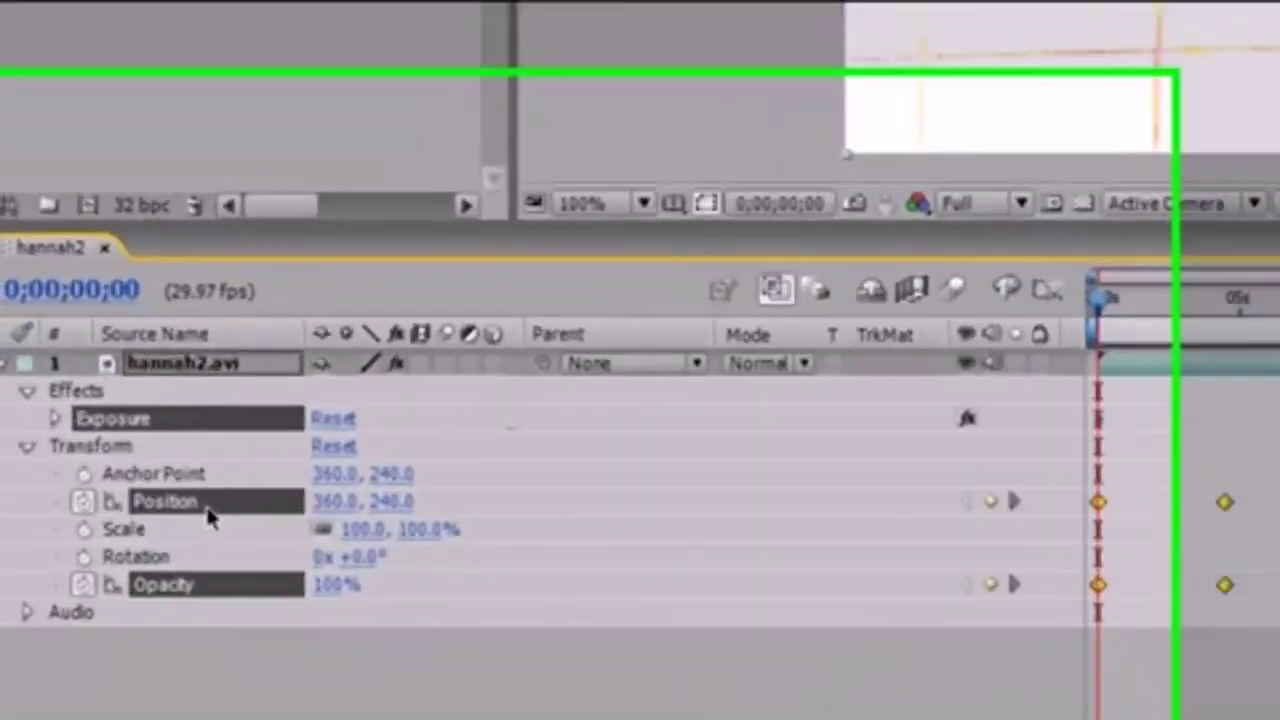
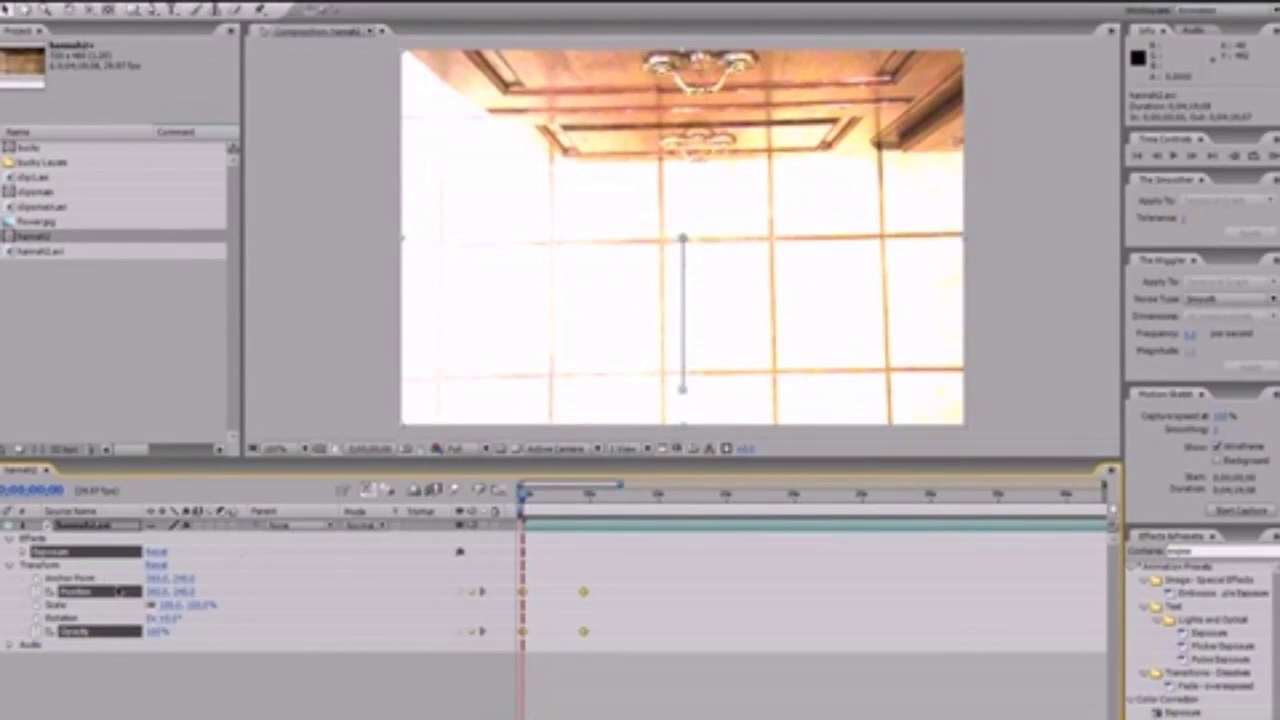
# Step: Review the list of recently used animation presets
pyautogui.click(206, 3)
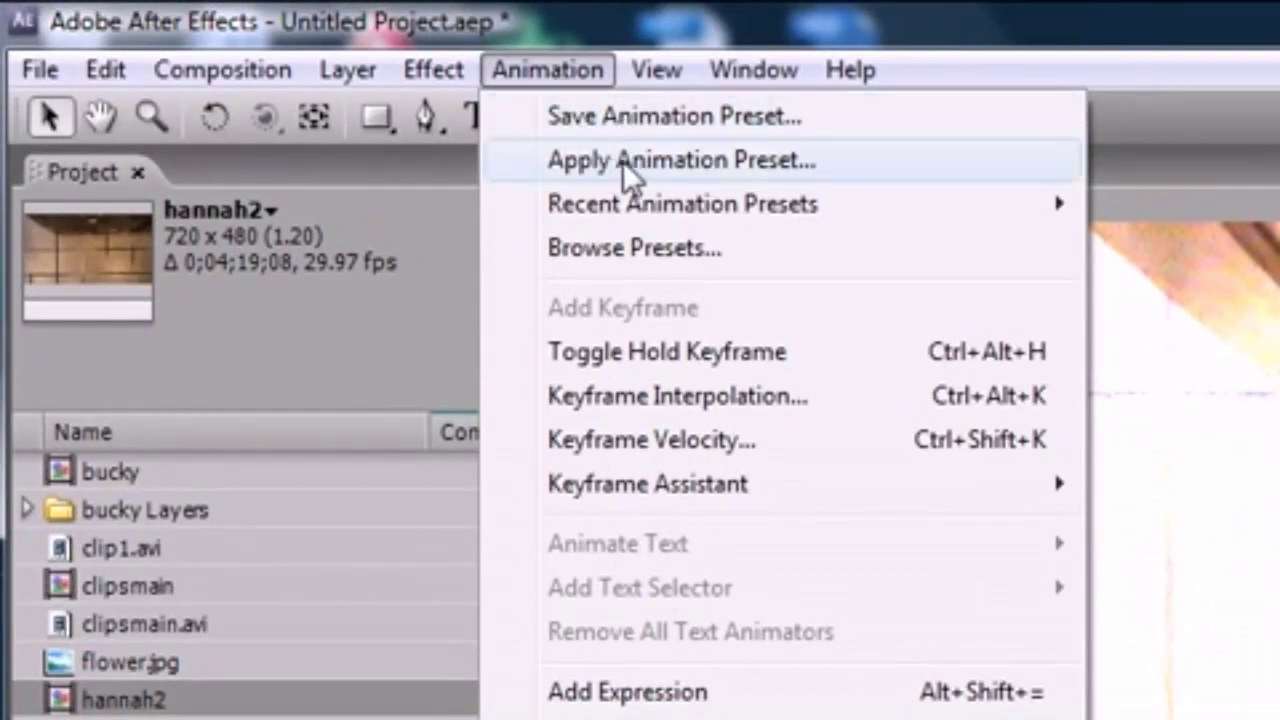
pyautogui.moveTo(648, 214)
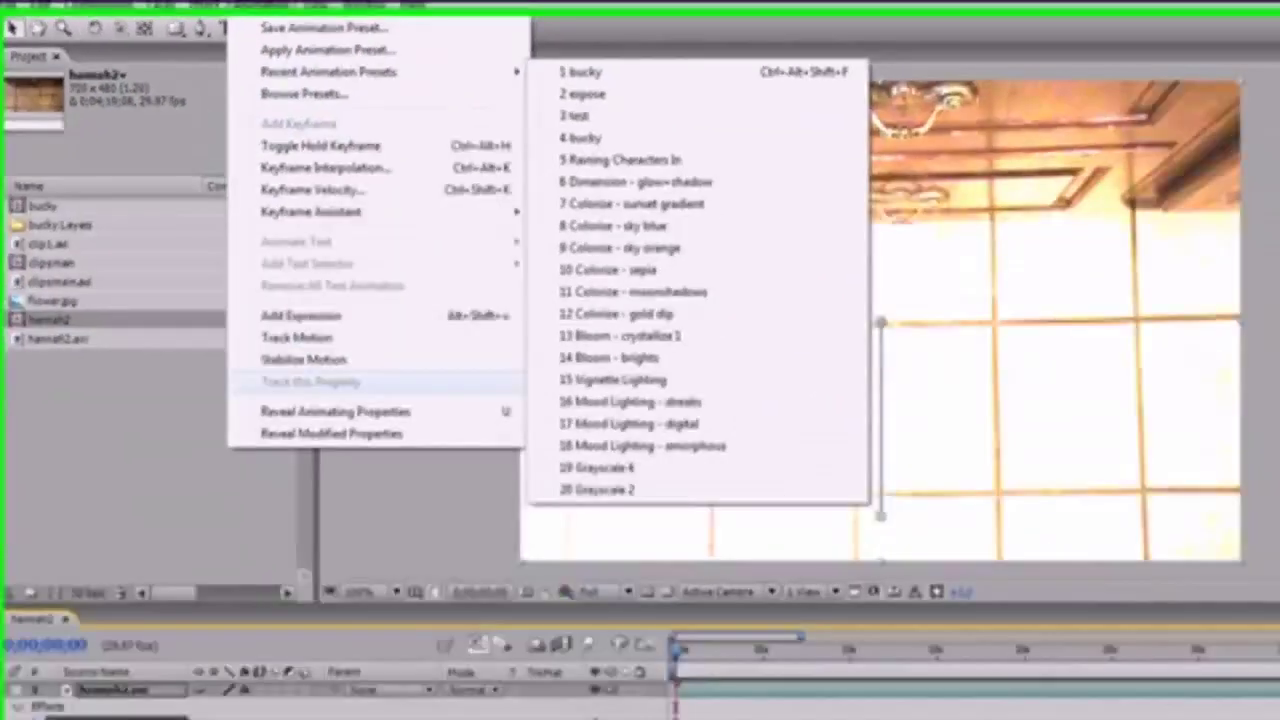
pyautogui.click(1110, 227)
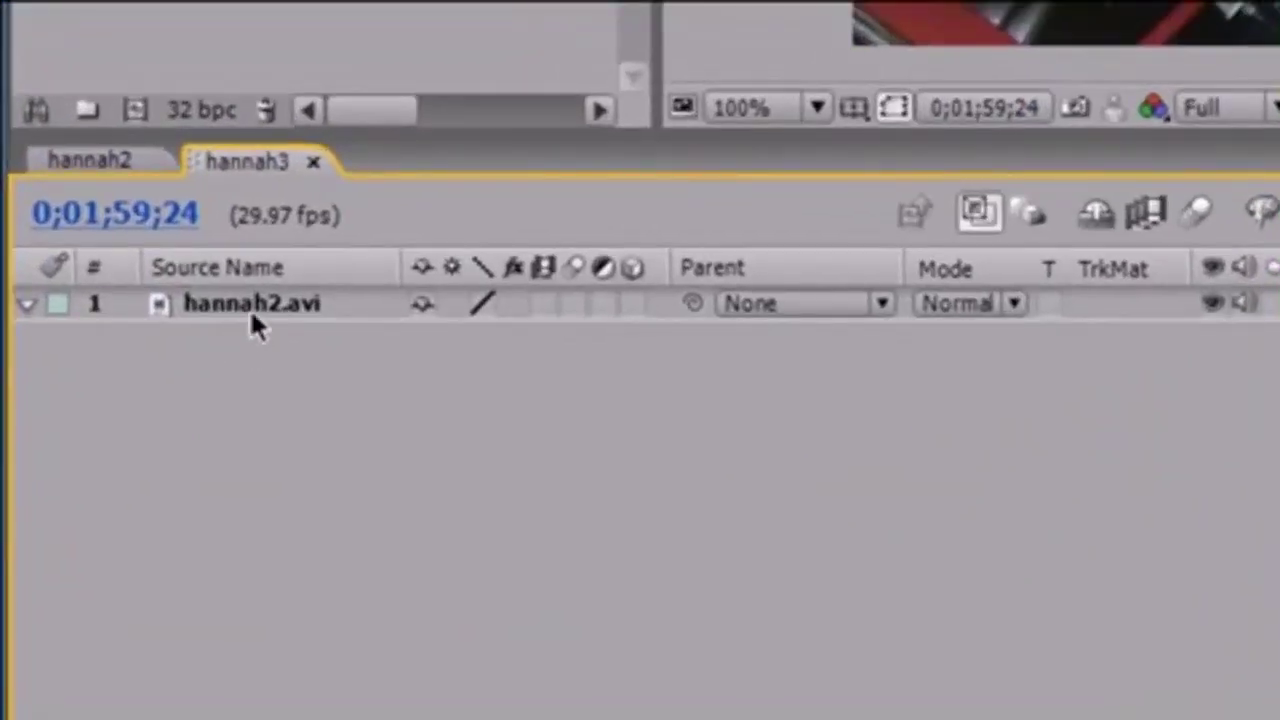
# Step: Select the hannah2.avi layer in the hannah3 composition and browse the animation presets in Adobe Bridge
pyautogui.click(250, 308)
pyautogui.click(298, 407)
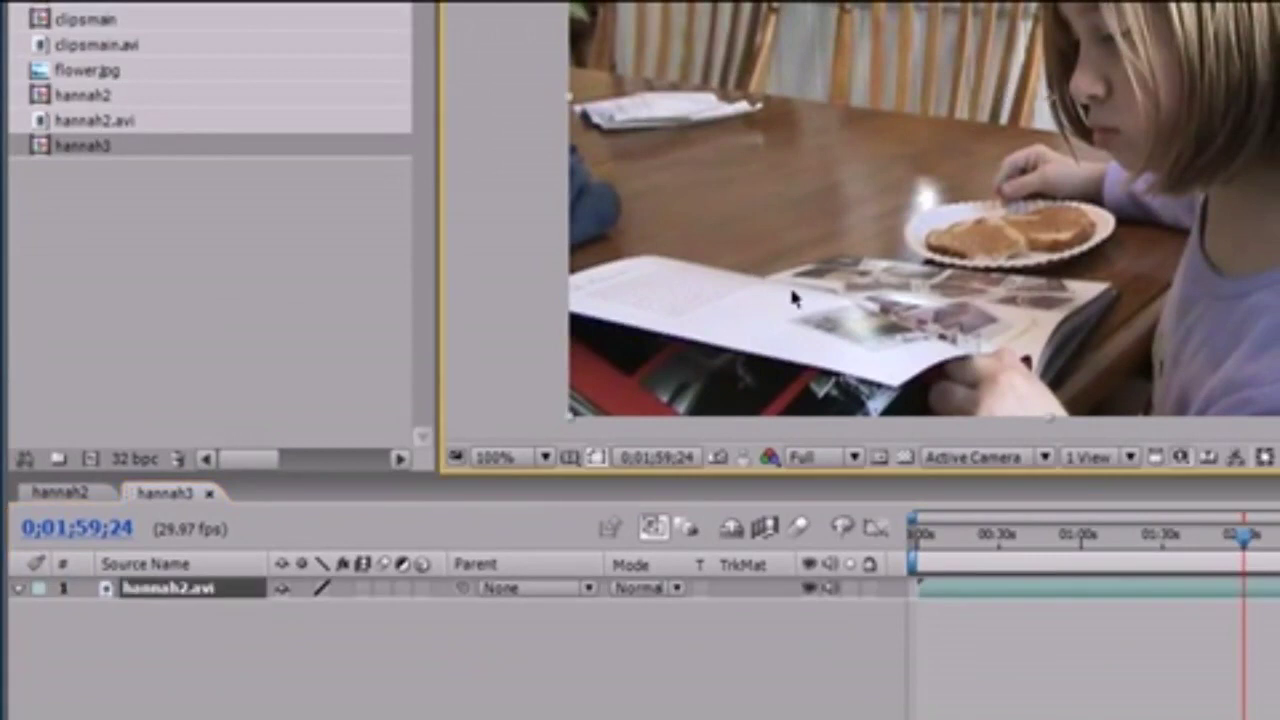
pyautogui.click(205, 592)
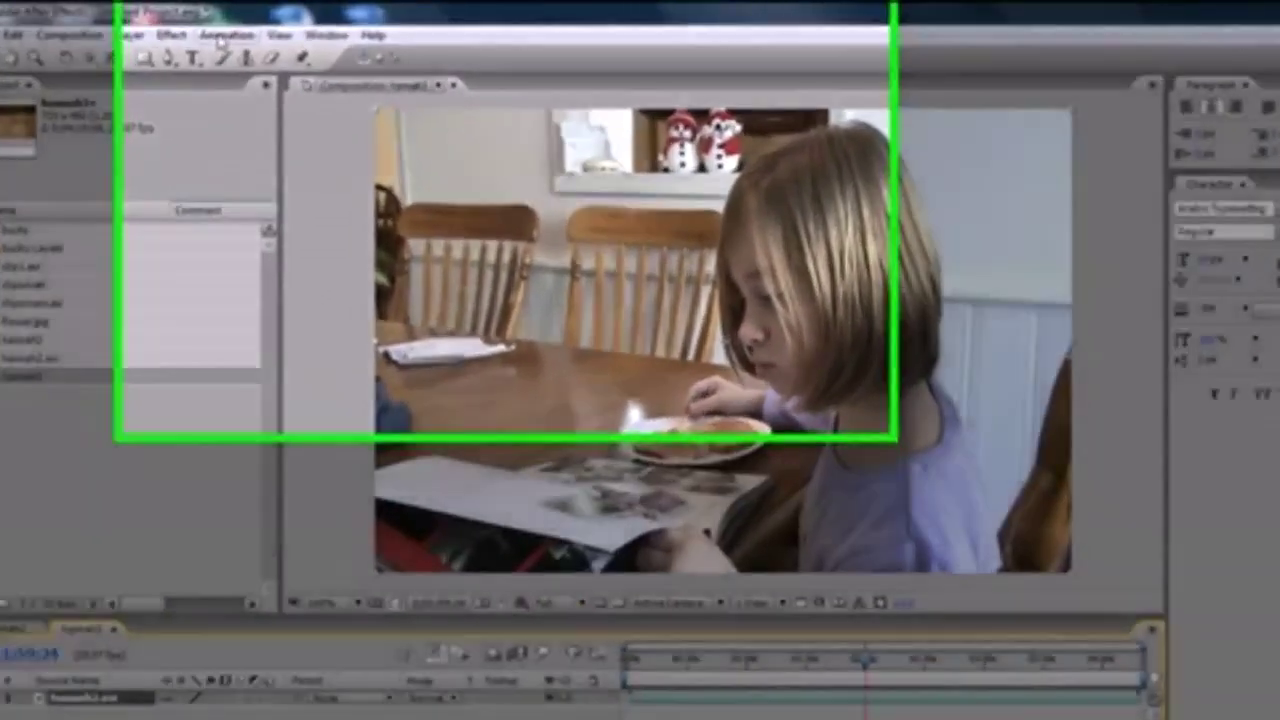
pyautogui.click(224, 35)
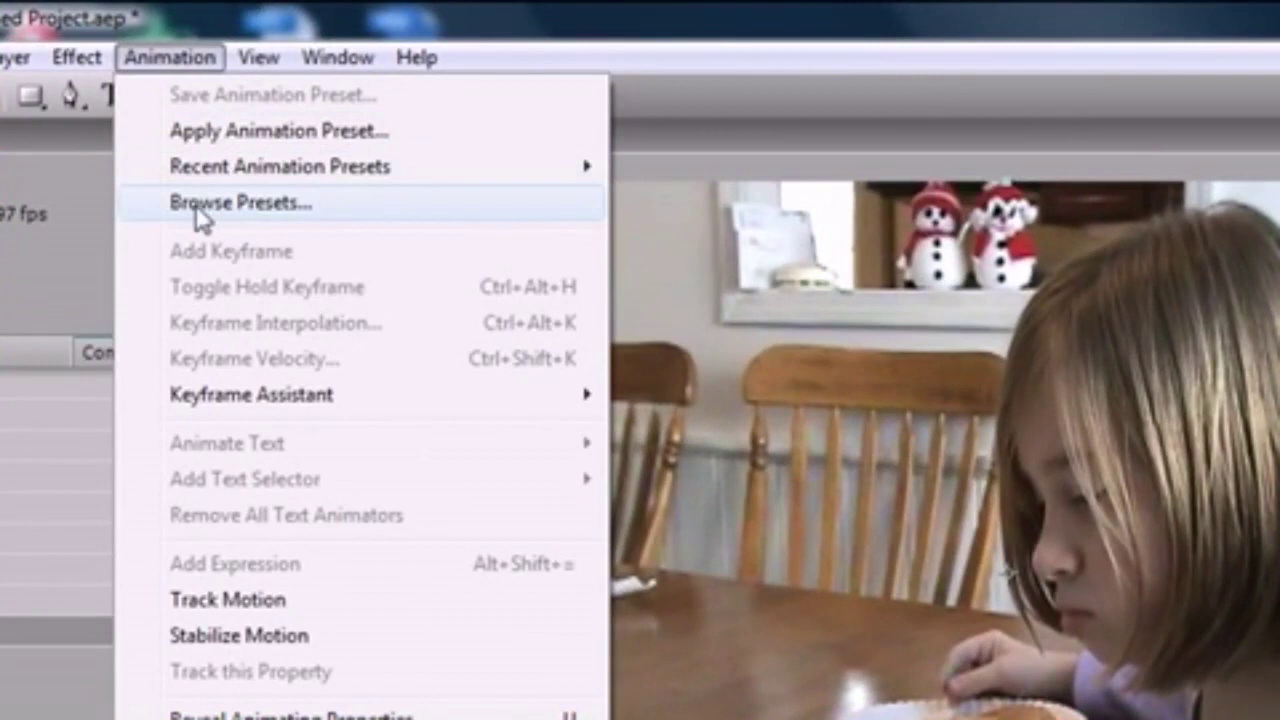
pyautogui.click(200, 206)
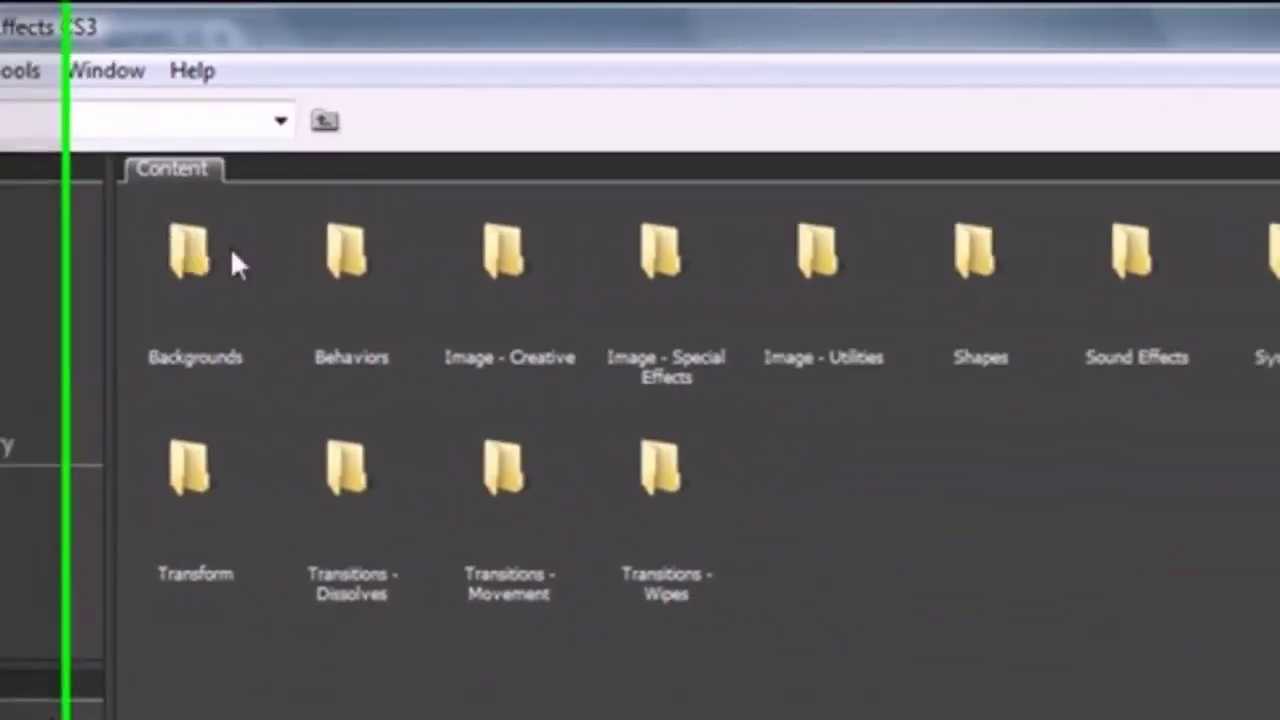
# Step: Look through the preset folders, viewing the contents of Backgrounds and Behaviors
pyautogui.doubleClick(113, 251)
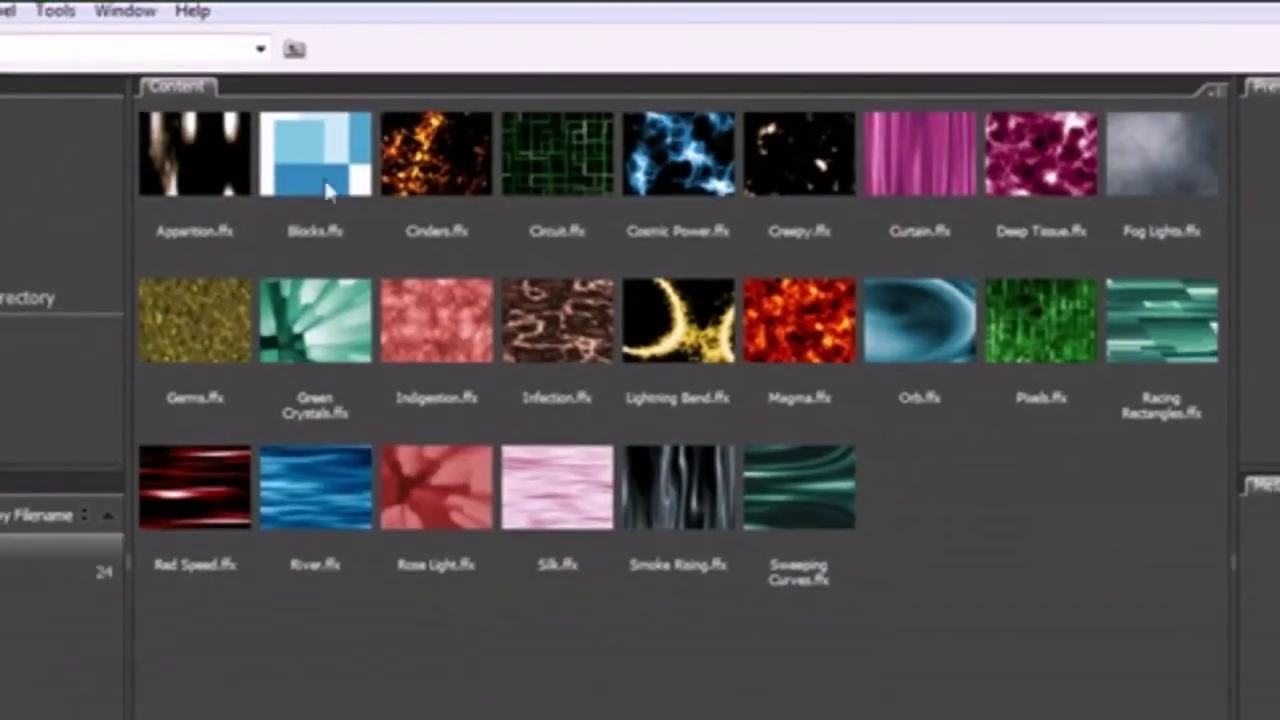
pyautogui.click(2, 60)
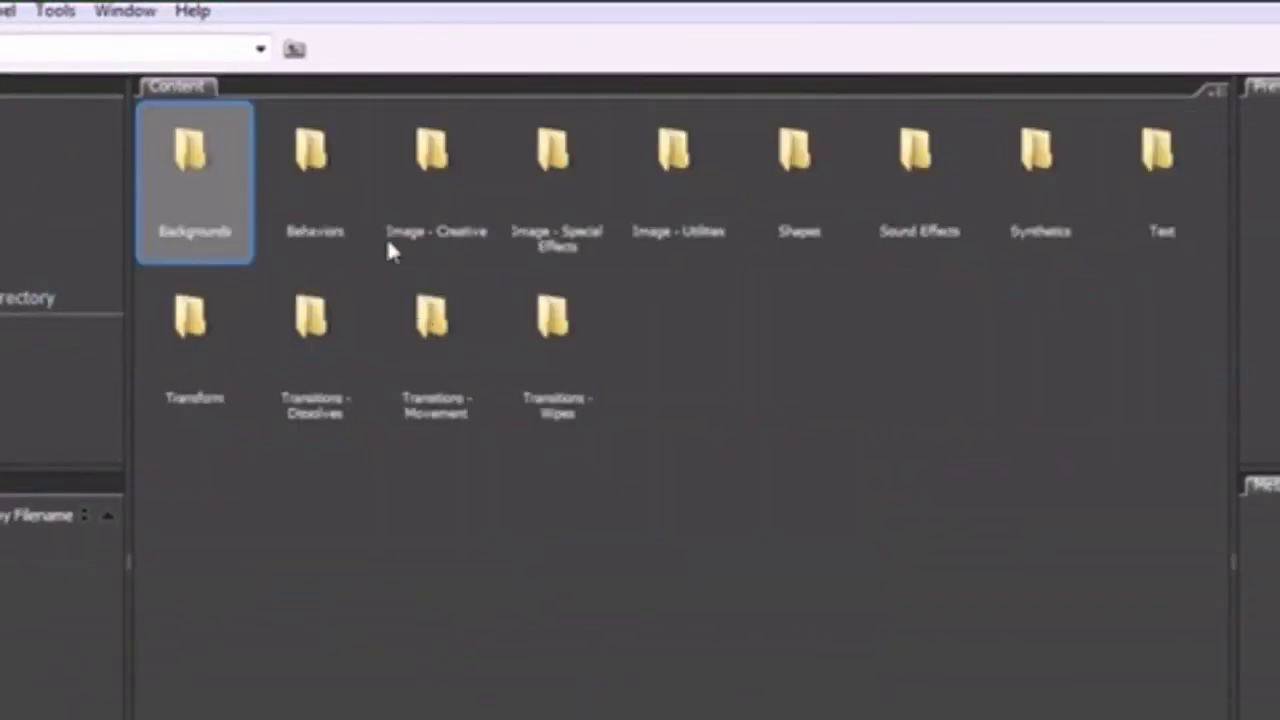
pyautogui.doubleClick(313, 152)
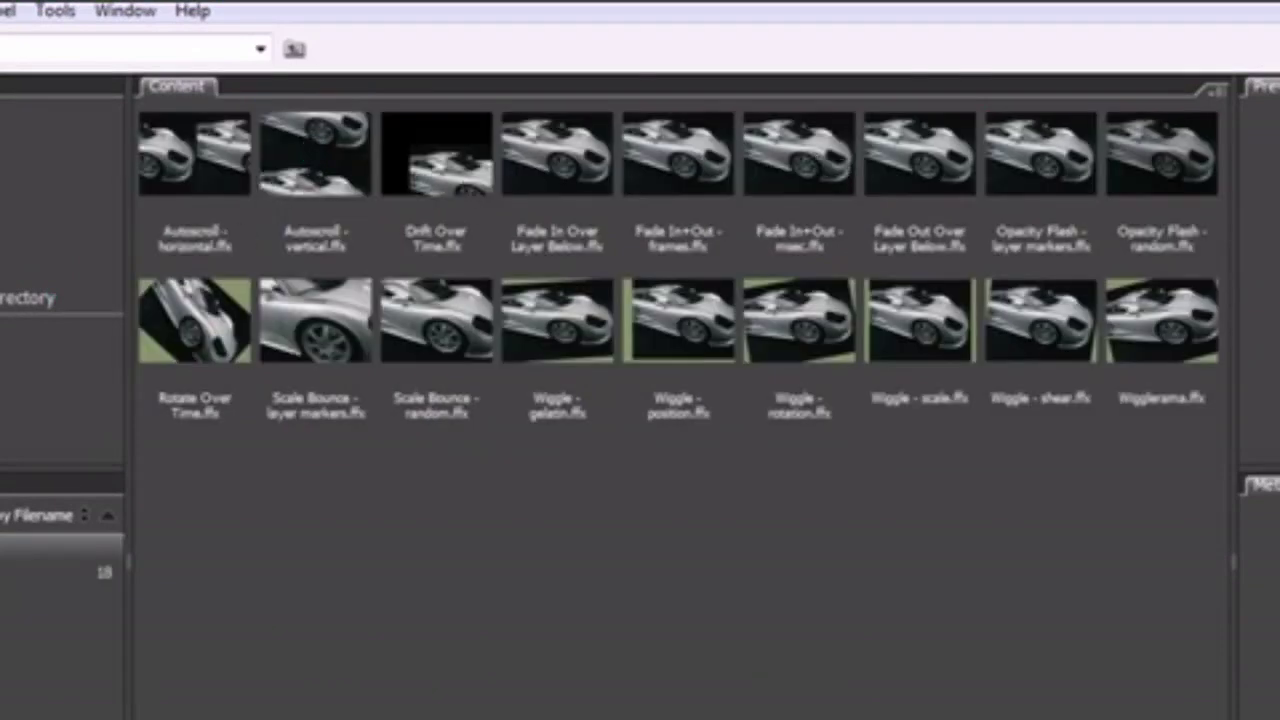
pyautogui.hotkey('ctrl', 'Up')
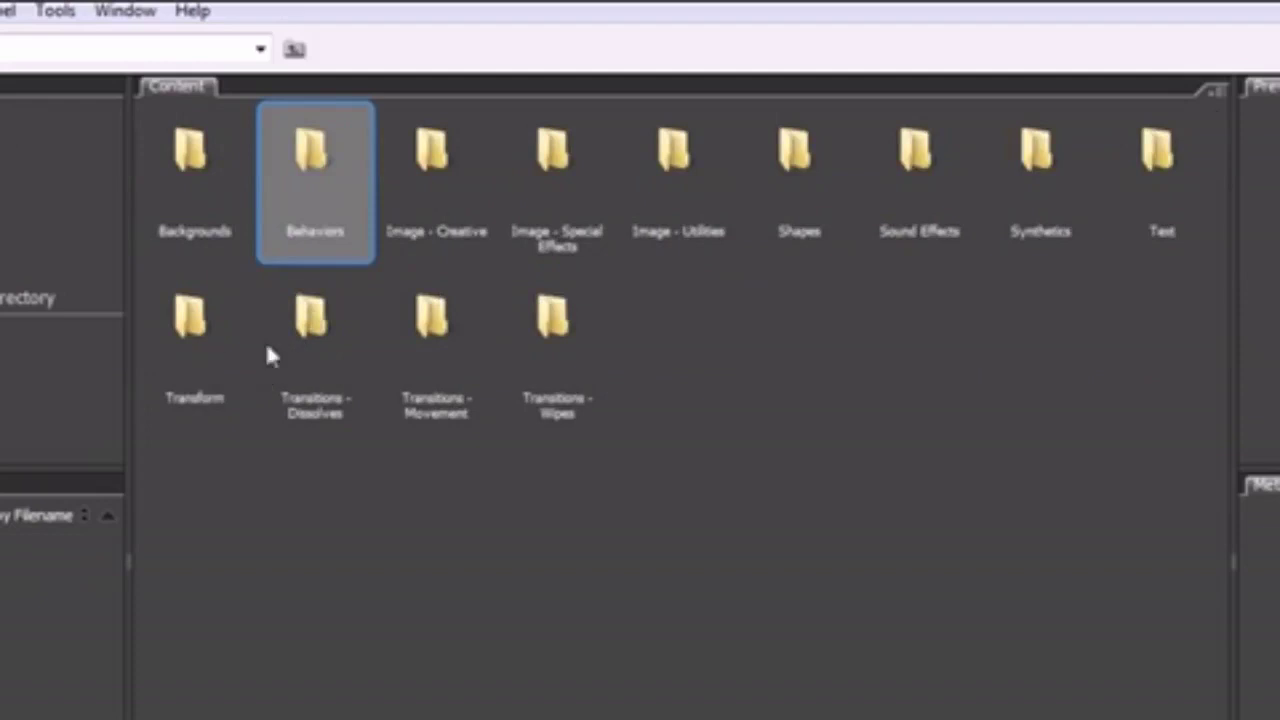
pyautogui.click(289, 331)
pyautogui.click(408, 326)
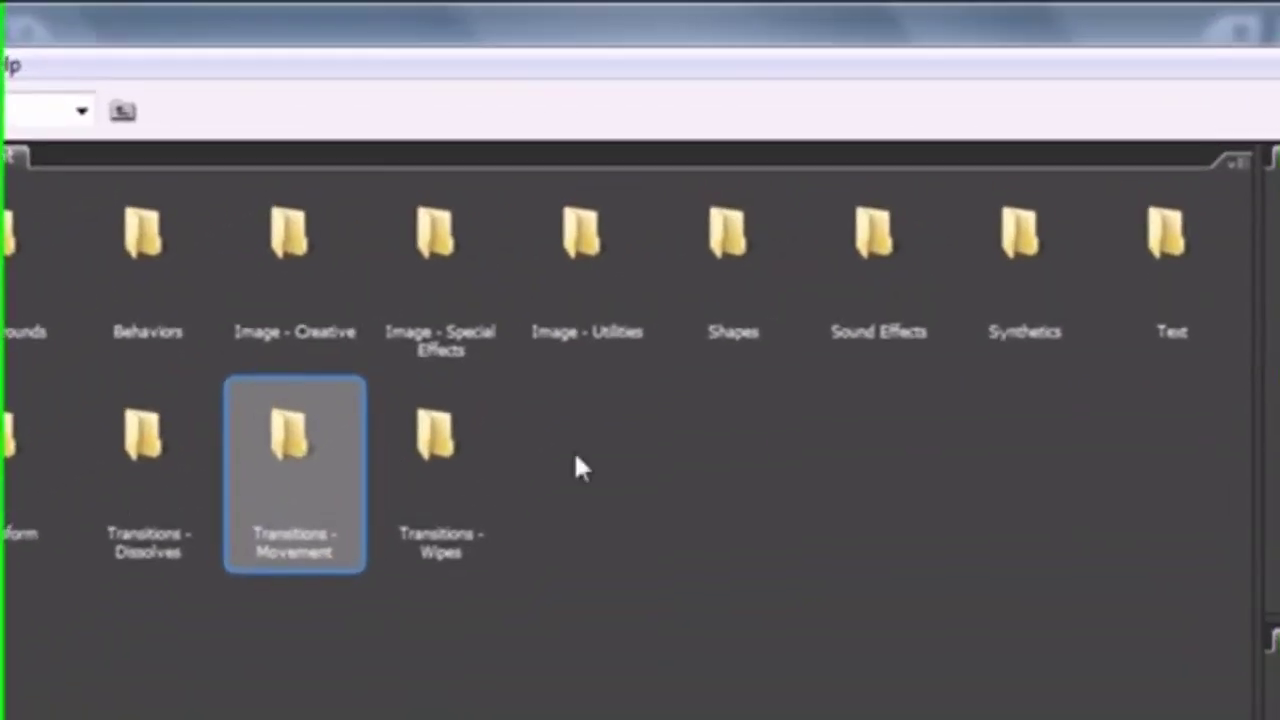
pyautogui.click(1172, 255)
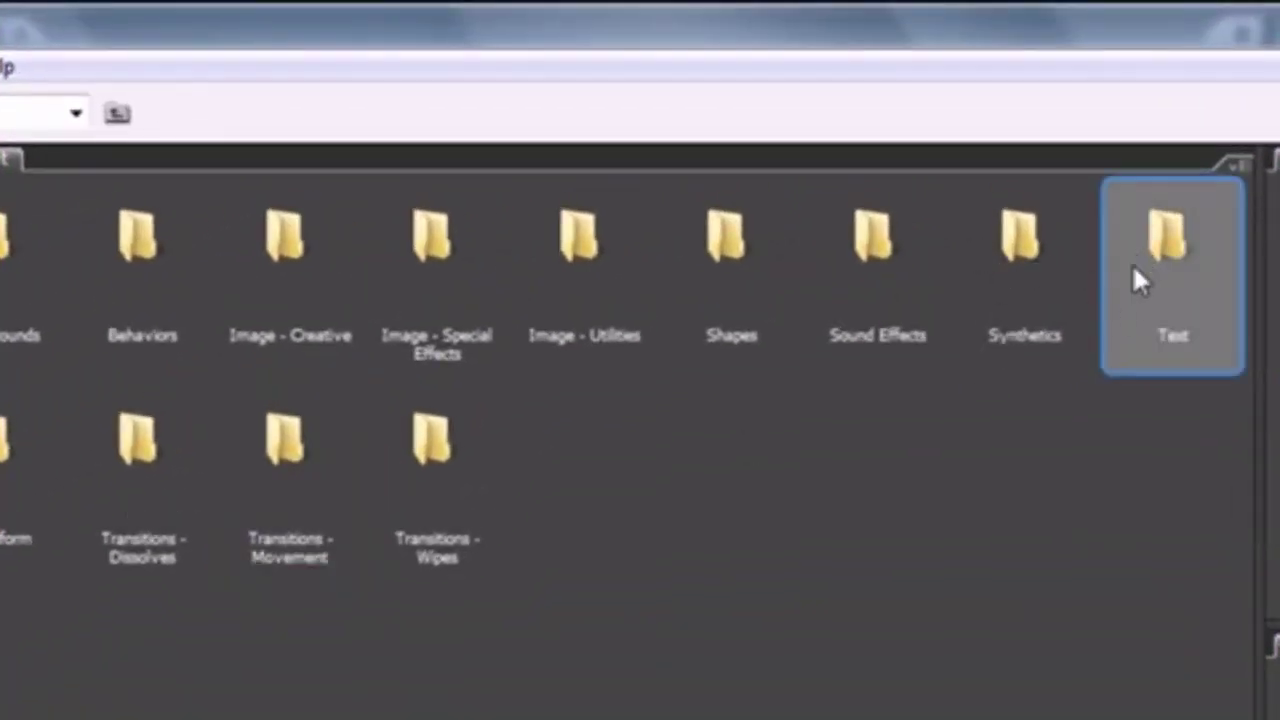
# Step: Apply the Colorize - infrared.ffx preset from the Image - Creative folder to the selected hannah2.avi layer
pyautogui.click(364, 452)
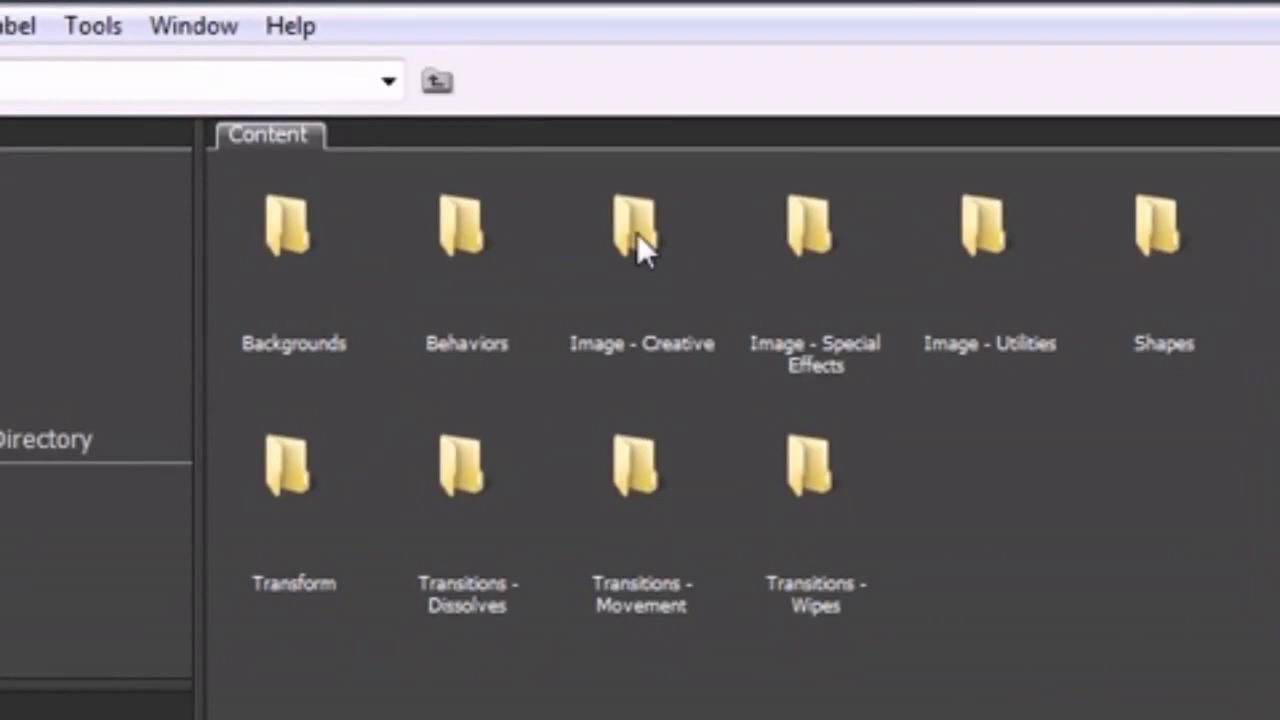
pyautogui.doubleClick(637, 233)
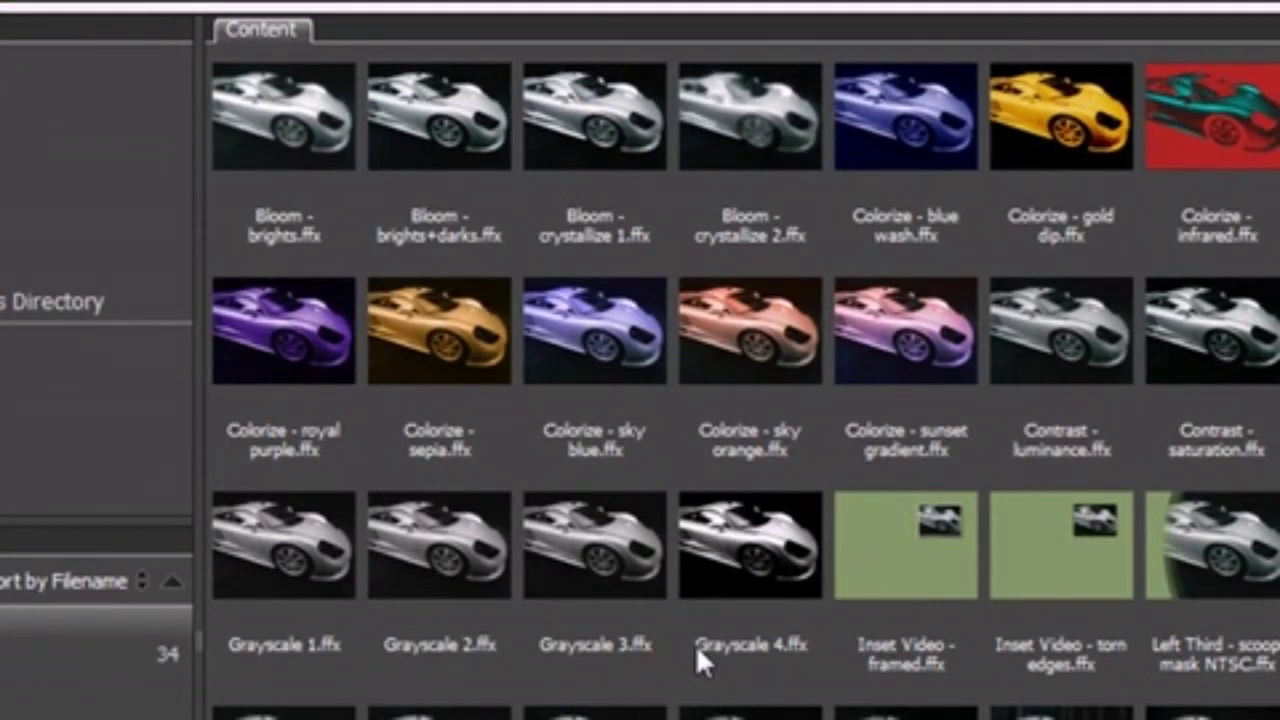
pyautogui.doubleClick(1219, 126)
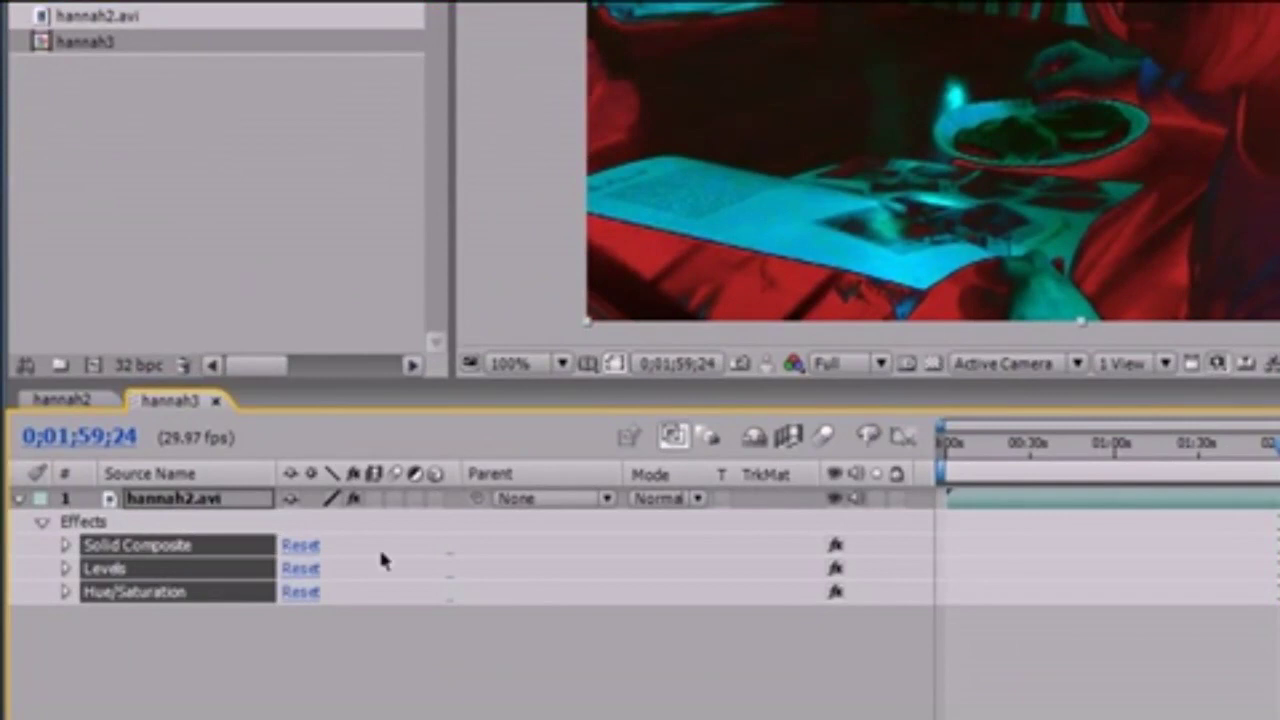
# Step: Change the Solid Composite effect's Color on the hannah2.avi layer to the darker red C73131
pyautogui.click(66, 552)
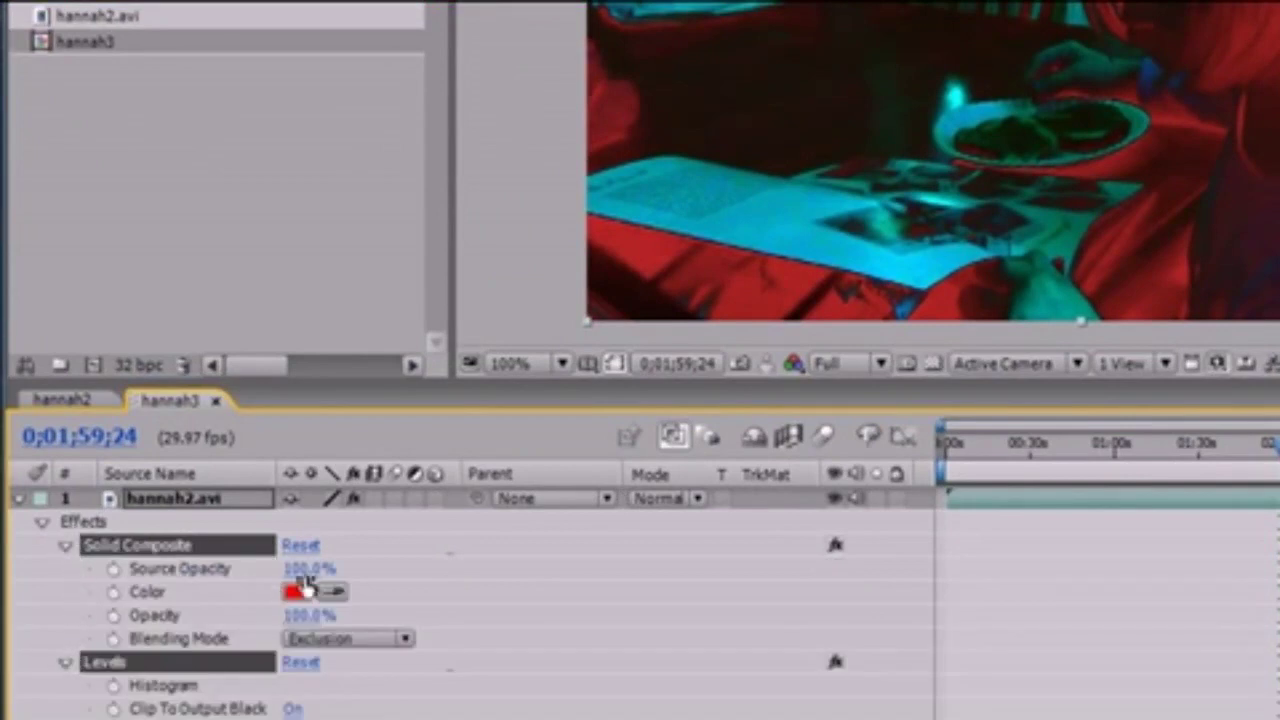
pyautogui.click(42, 524)
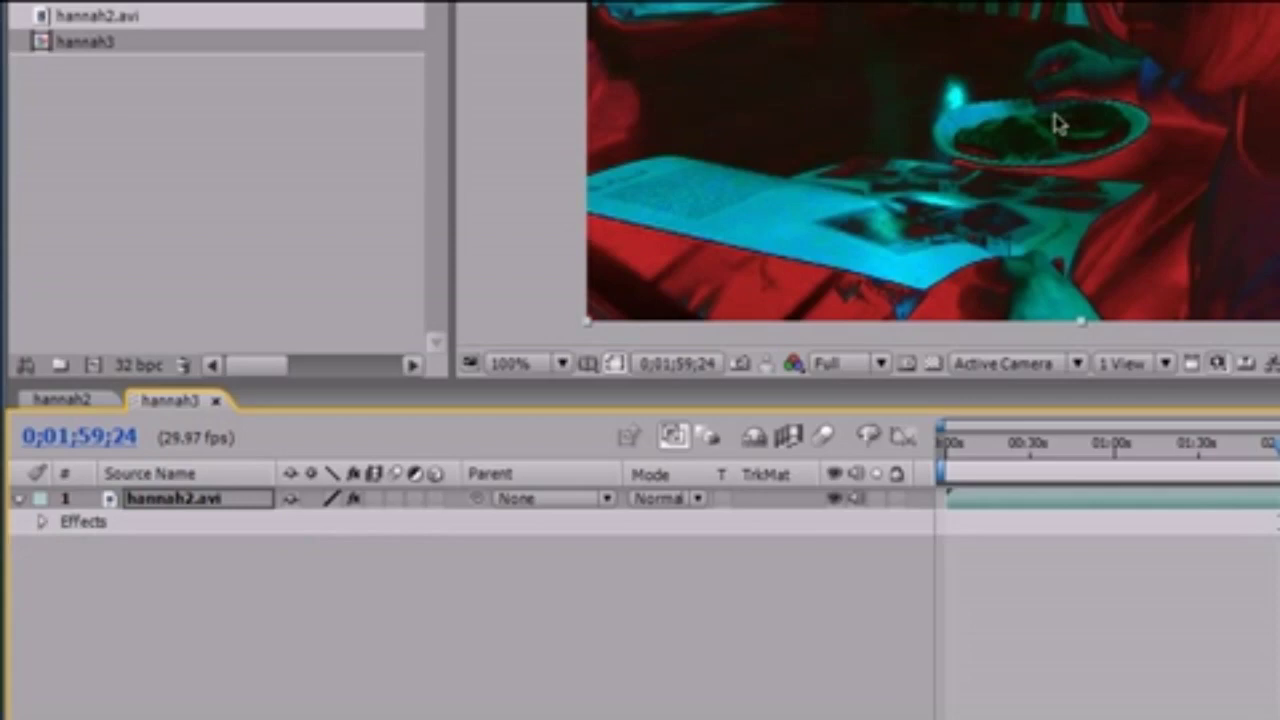
pyautogui.click(42, 522)
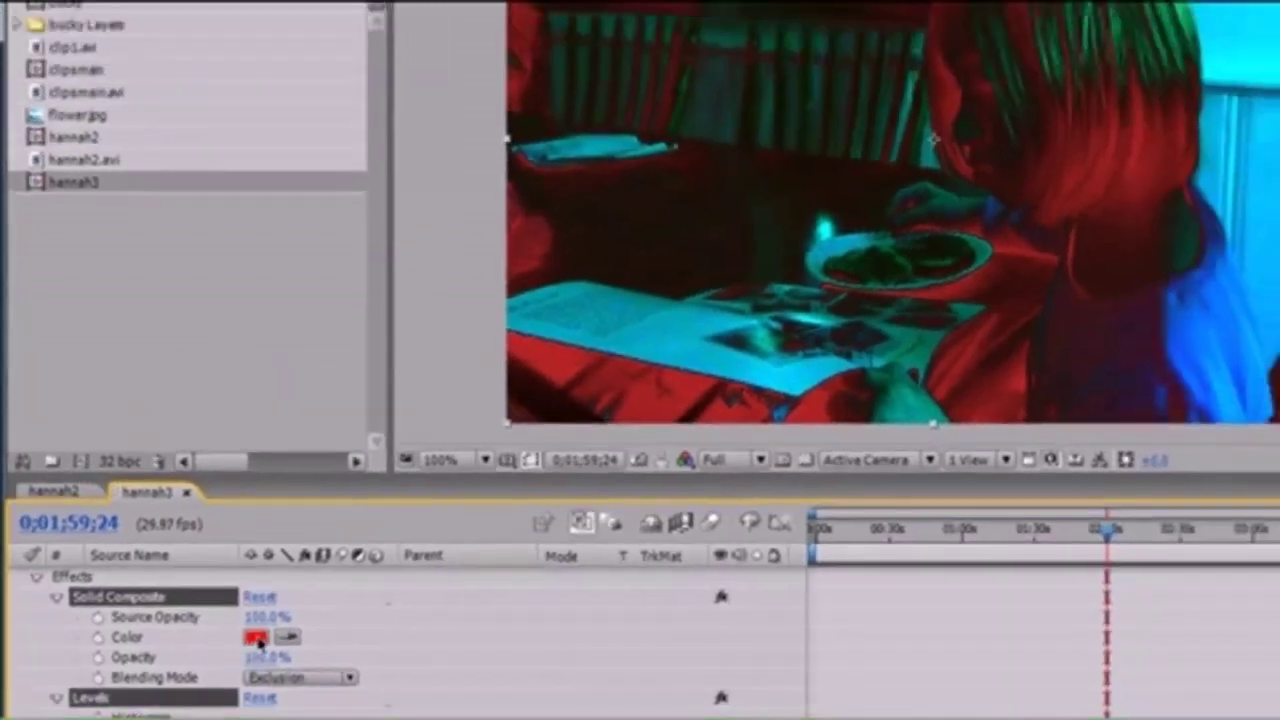
pyautogui.click(290, 569)
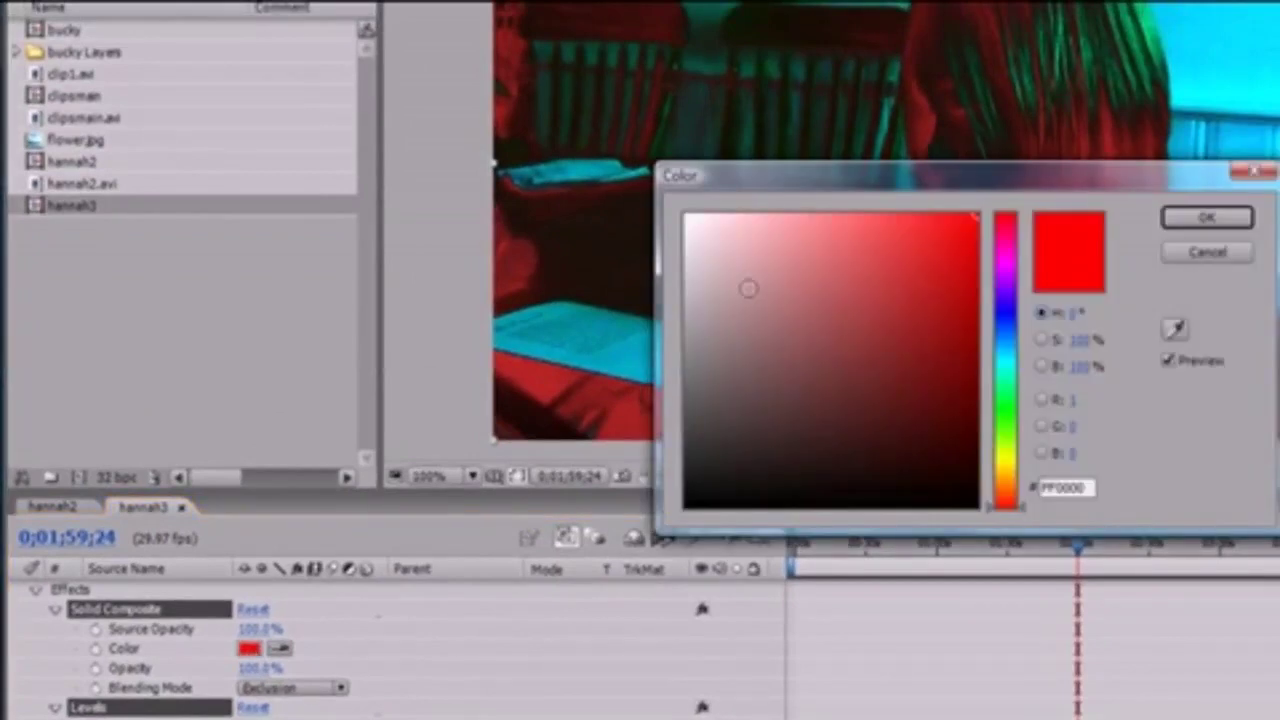
pyautogui.moveTo(974, 283)
pyautogui.mouseDown()
pyautogui.moveTo(969, 269)
pyautogui.moveTo(926, 278)
pyautogui.mouseUp()
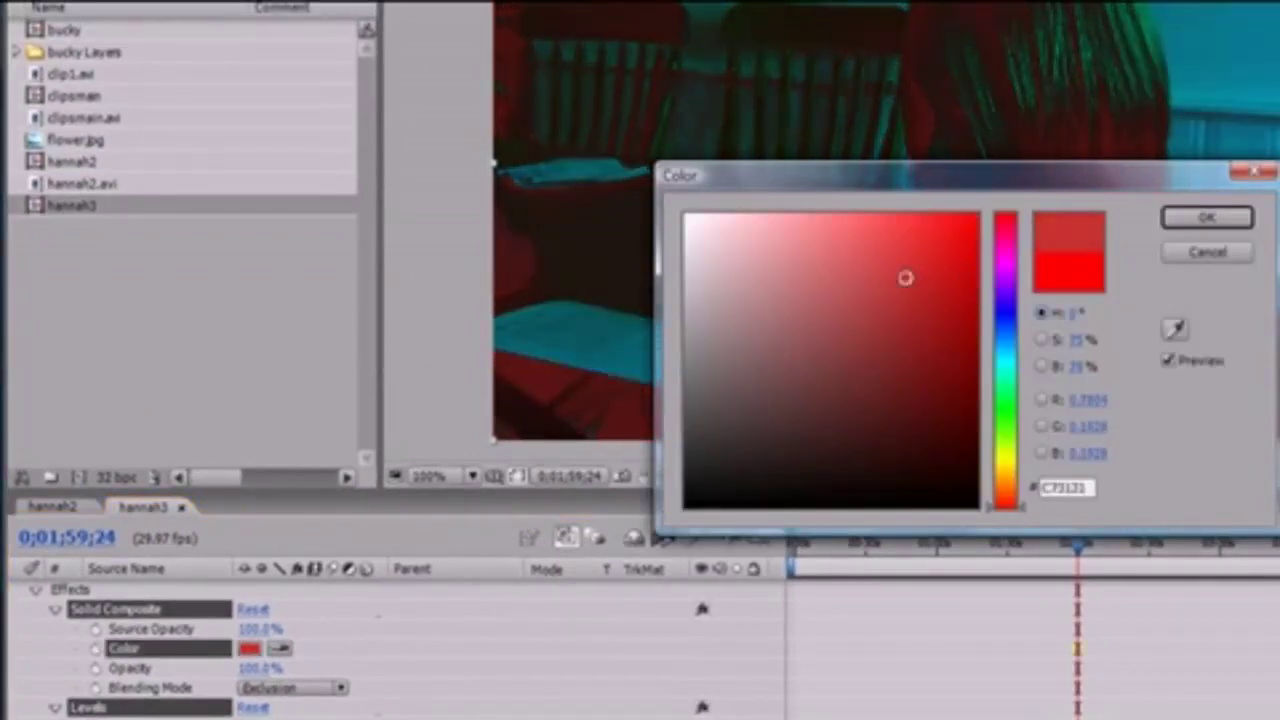
pyautogui.click(1206, 218)
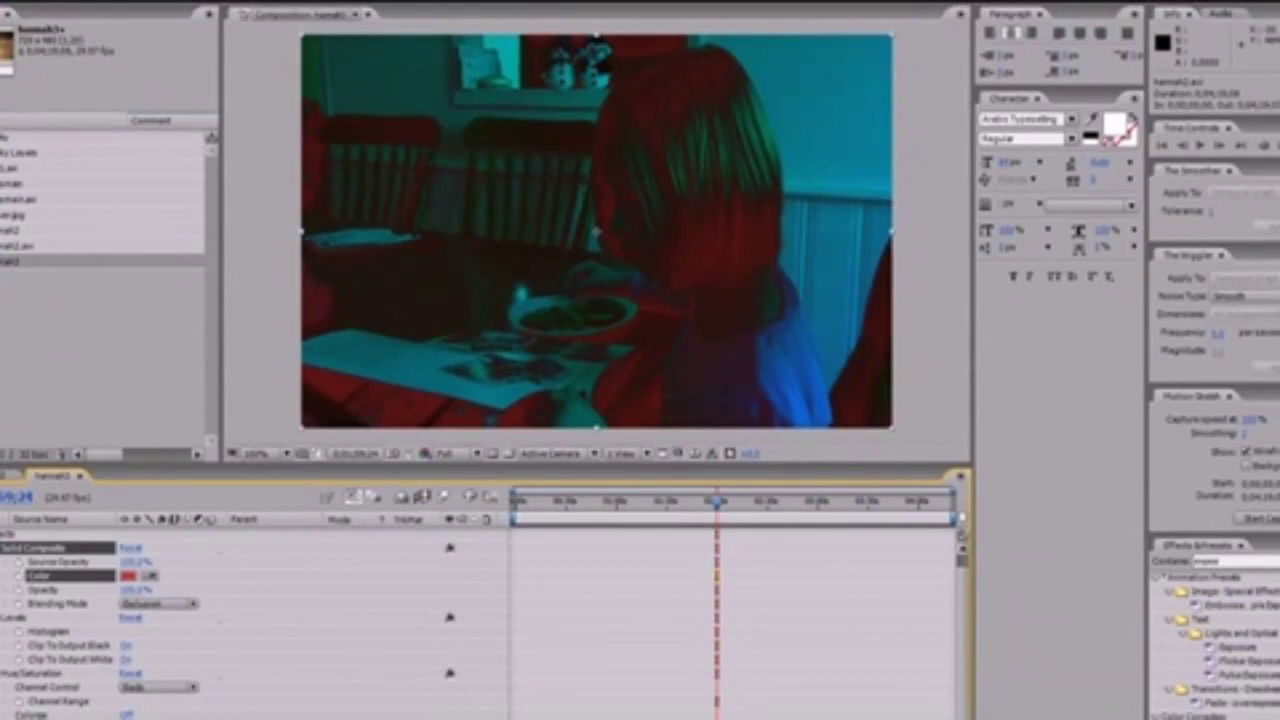
# Step: Remove all effects from the hannah2.avi layer, then delete the layer from the hannah3 composition
pyautogui.click(200, 2)
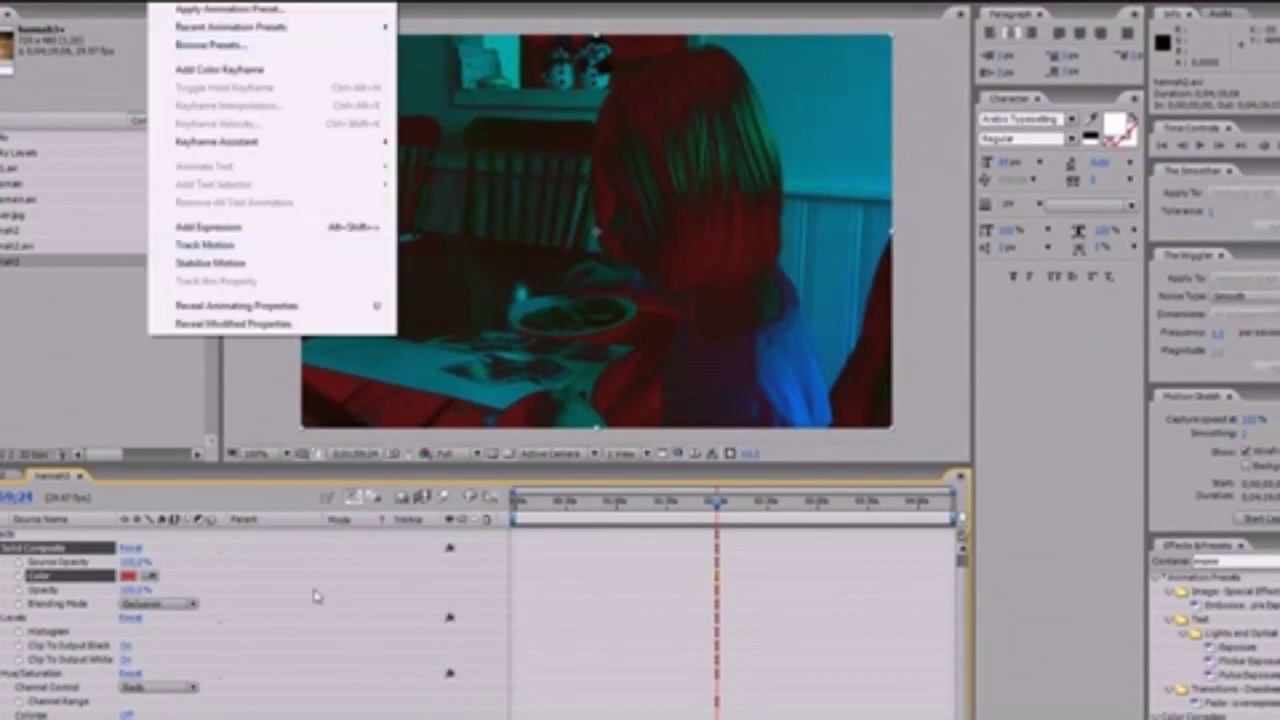
pyautogui.click(25, 540)
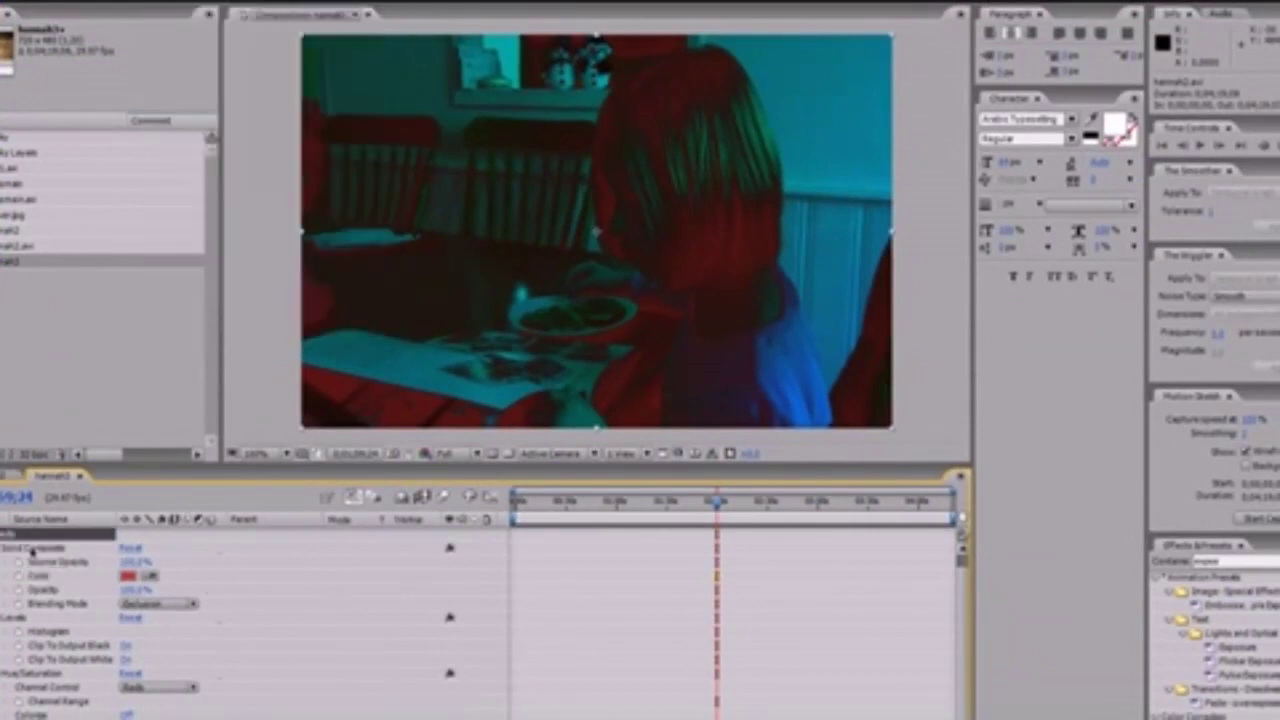
pyautogui.press('Delete')
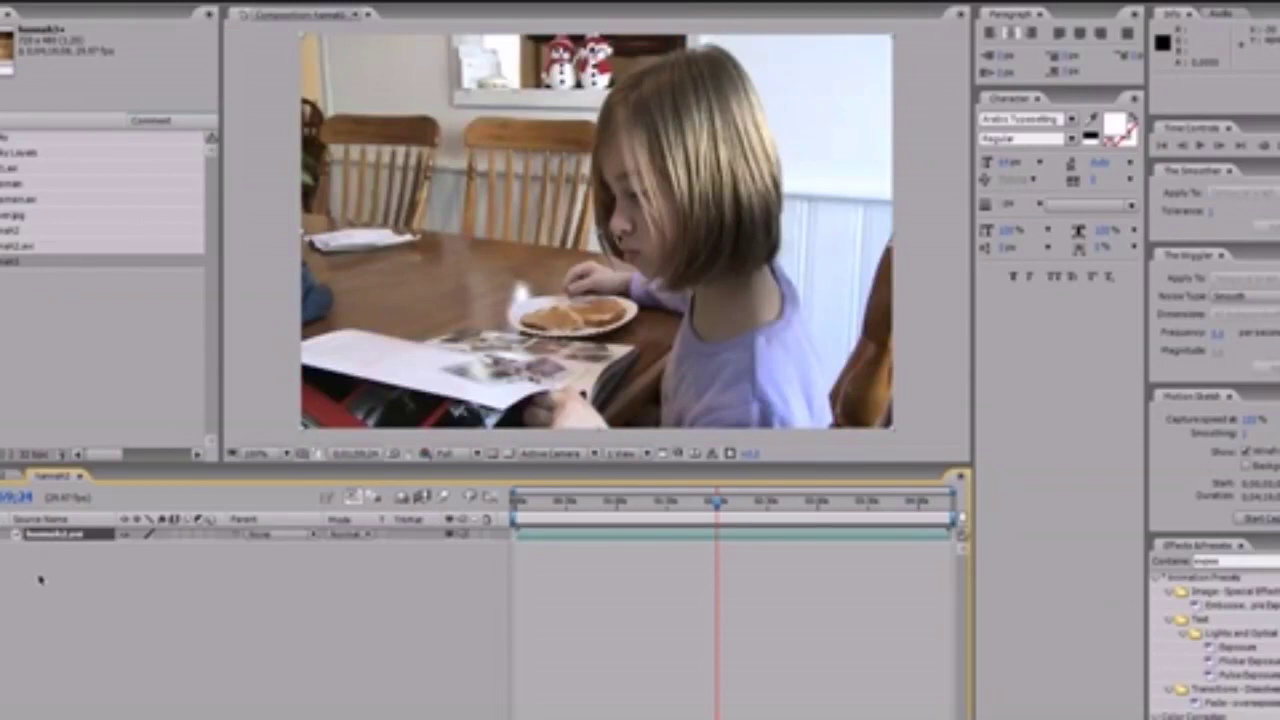
pyautogui.press('Delete')
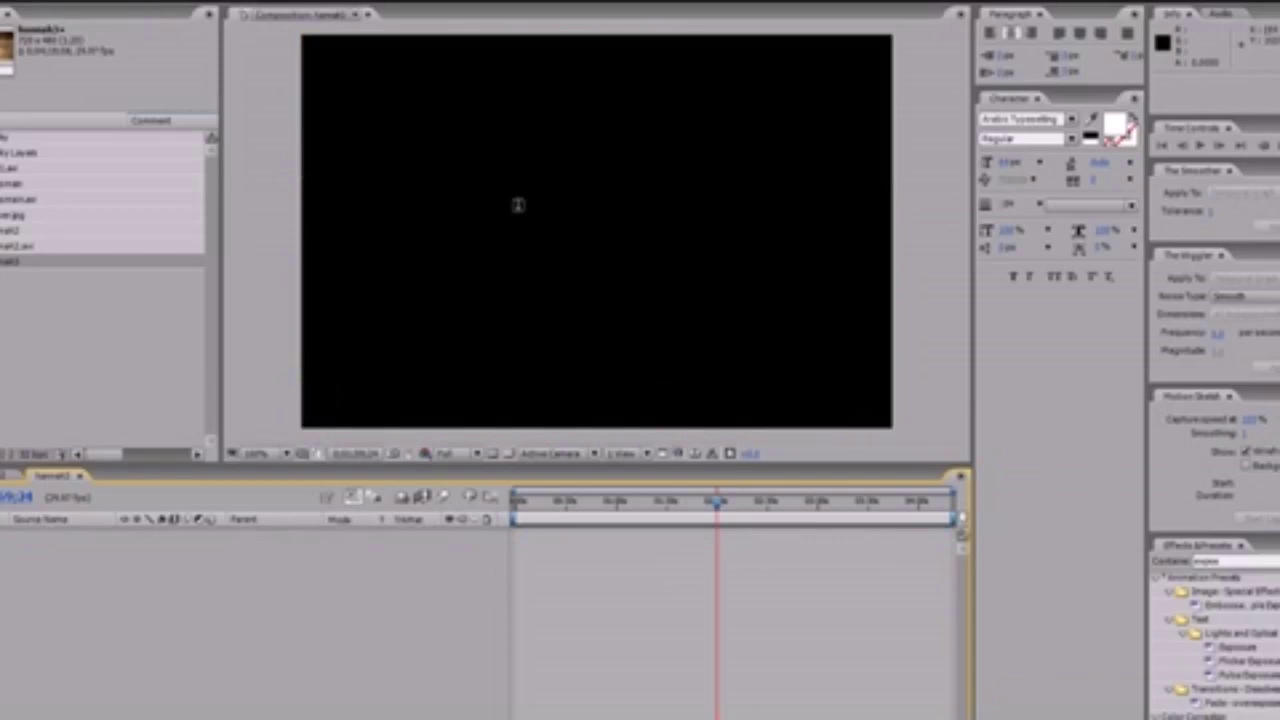
# Step: Add a two-line text layer reading "this is some tewxt and soon enohf" and "it will look llie the matirtx"
pyautogui.click(518, 202)
pyautogui.write('this i')
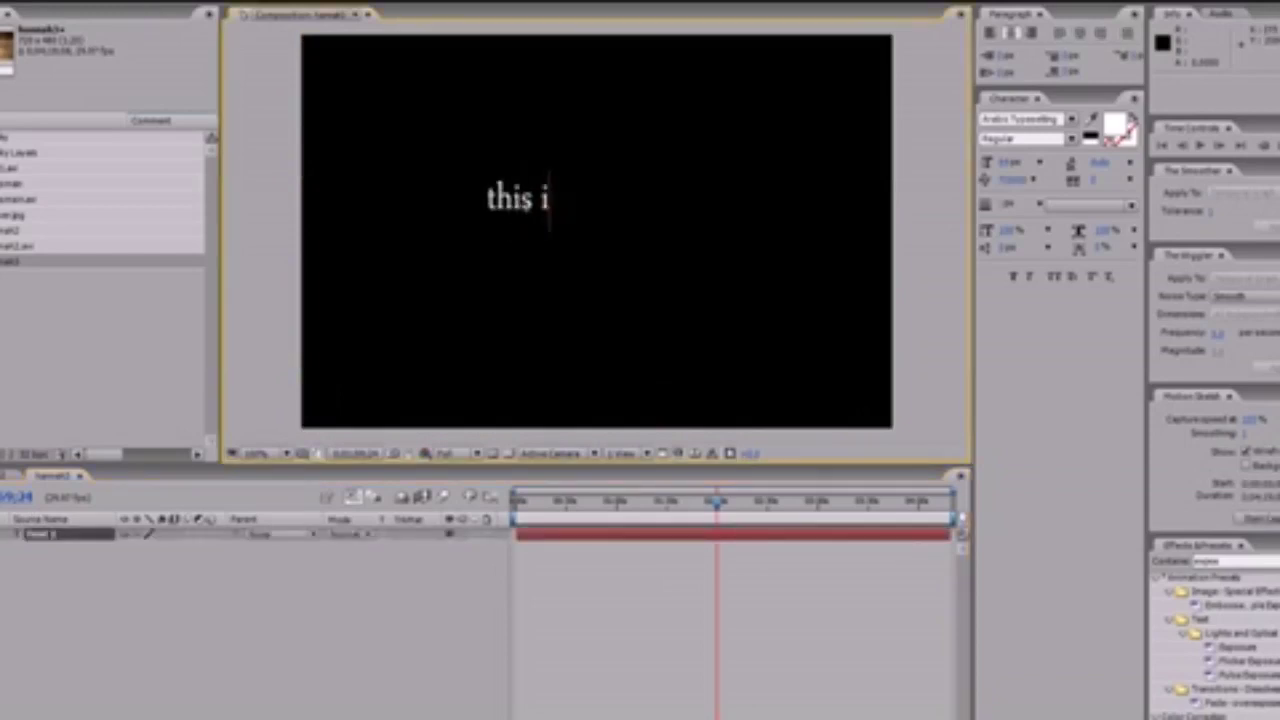
pyautogui.write('s some tewxt an')
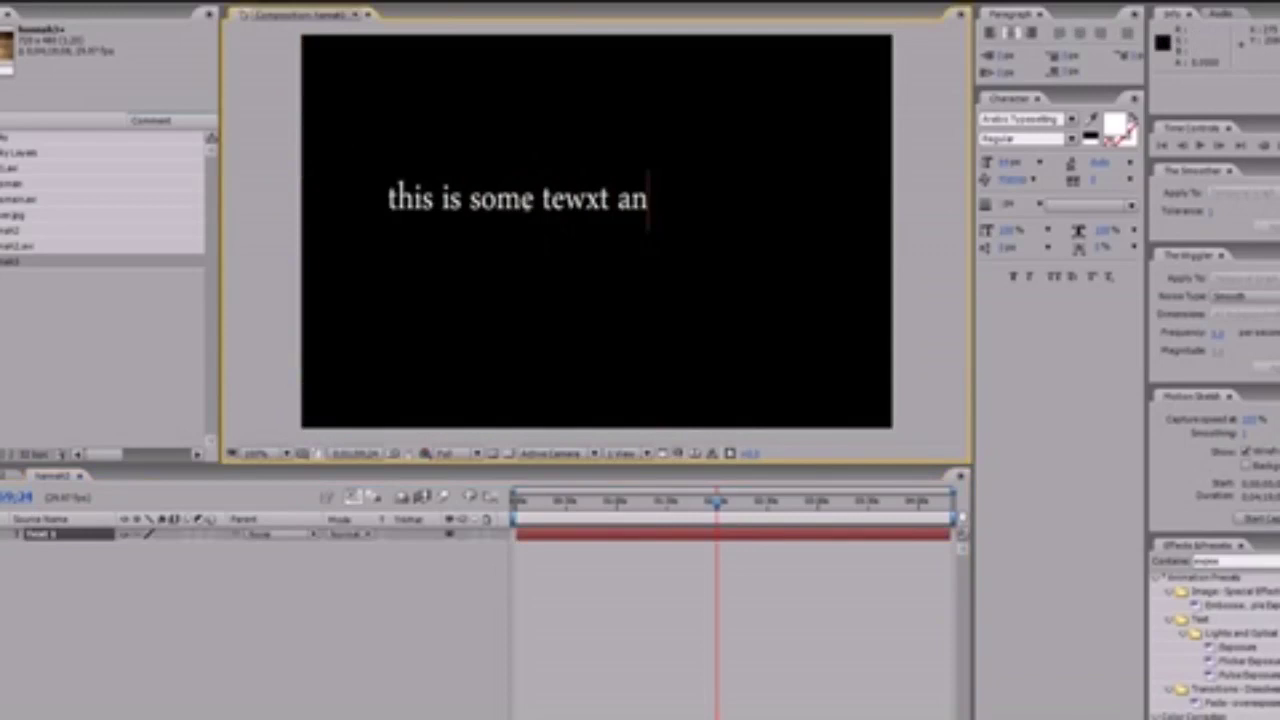
pyautogui.write('d soon enohf')
pyautogui.press('Return')
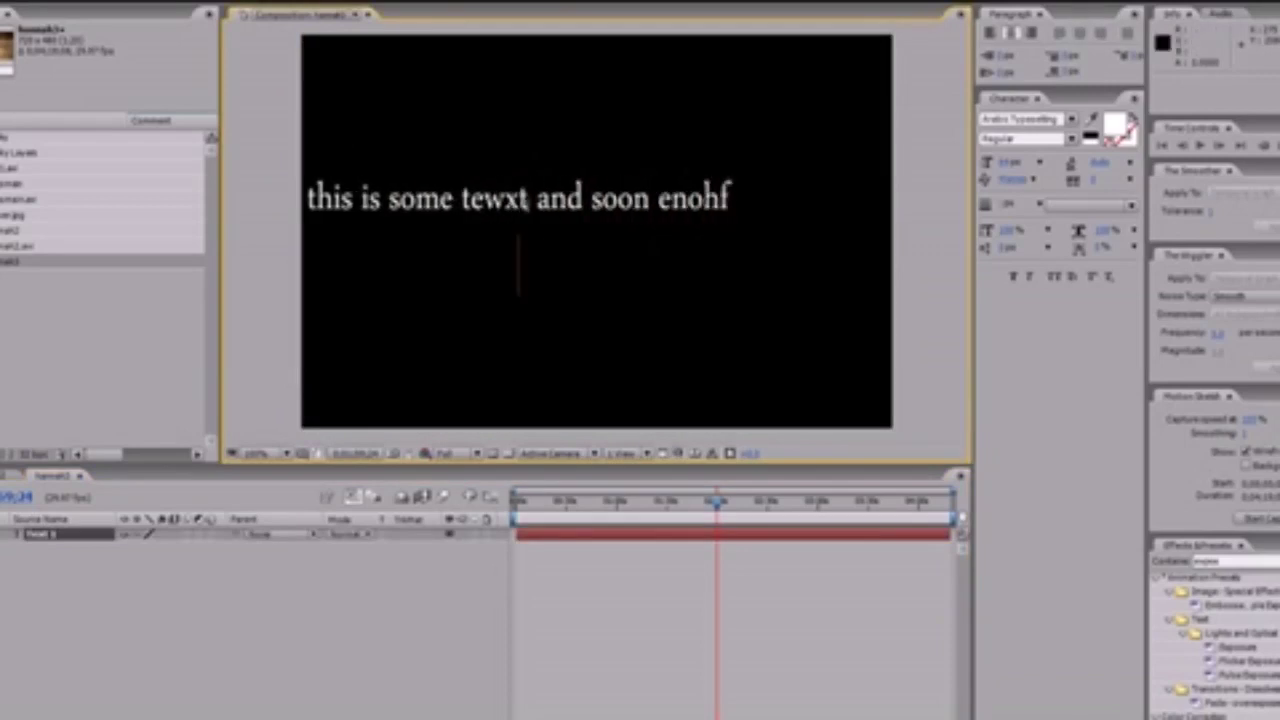
pyautogui.write('it will look llie')
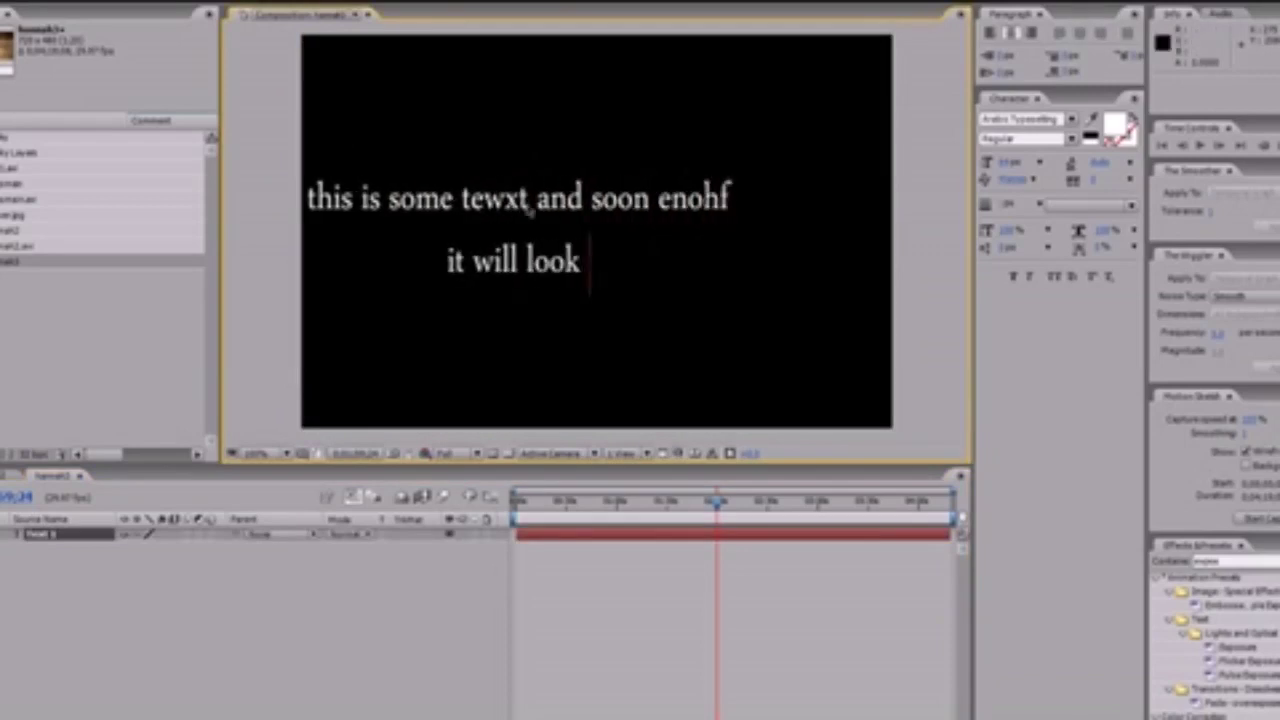
pyautogui.write(' the matirtx')
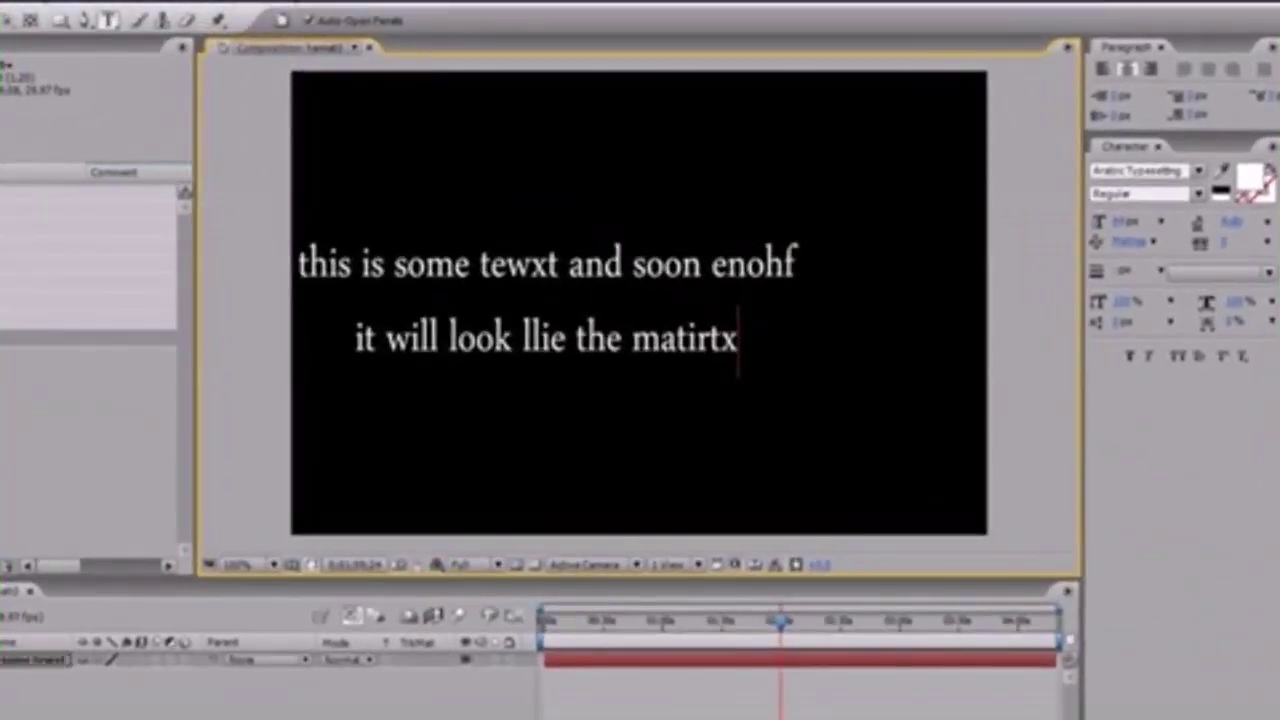
# Step: Move the text to the middle of the frame and return the playhead to 0;00;00;00
pyautogui.click(10, 20)
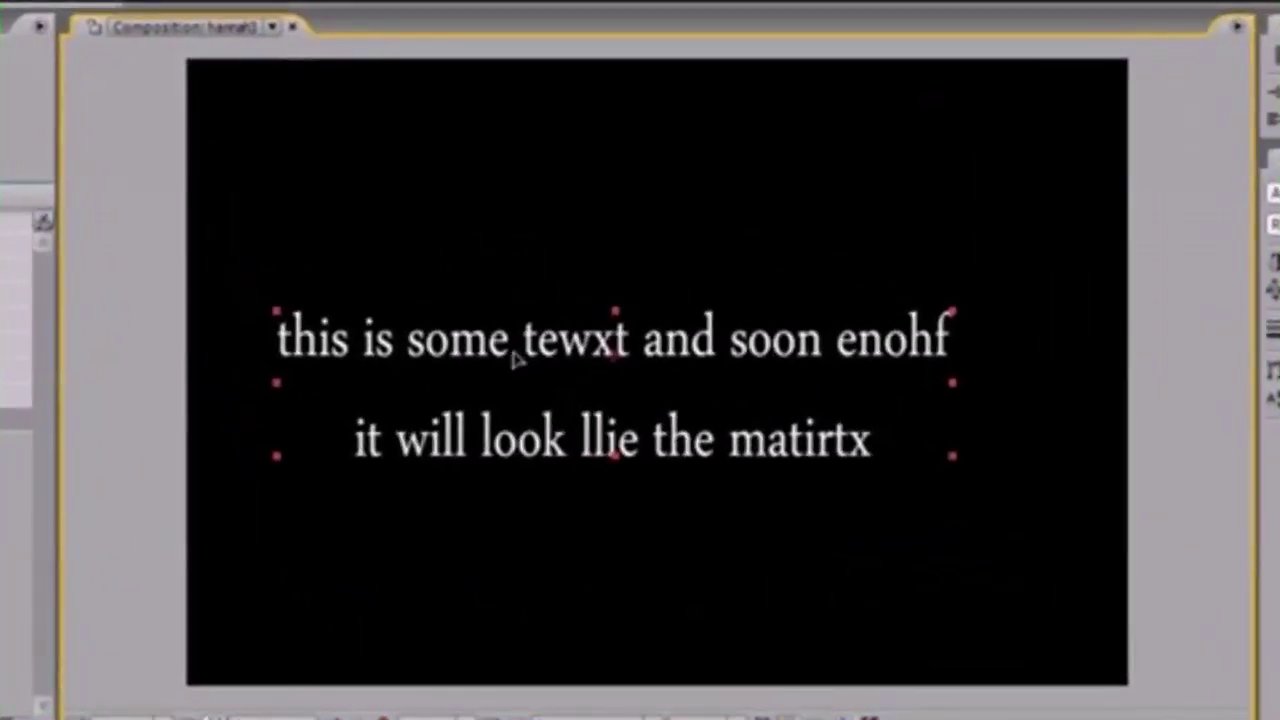
pyautogui.moveTo(515, 360); pyautogui.dragTo(523, 368)
pyautogui.click(607, 549)
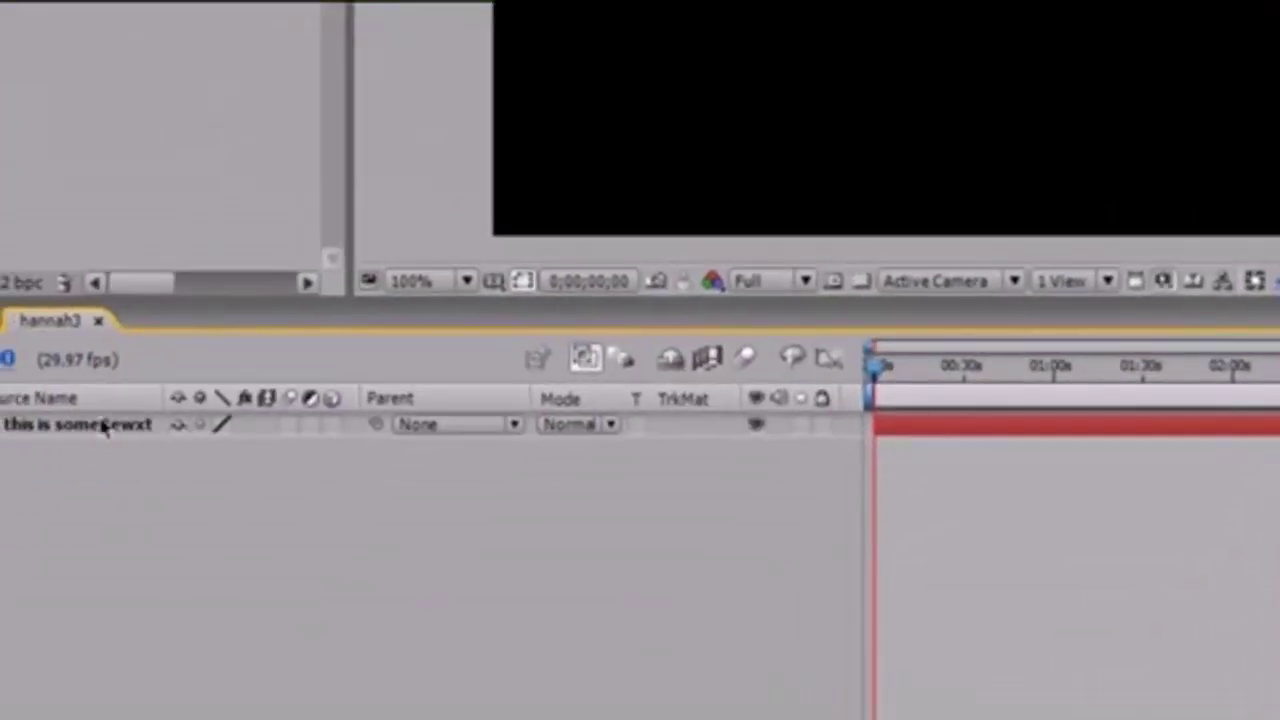
# Step: Select the "this is some tewxt" layer and browse the animation presets in Adobe Bridge
pyautogui.click(102, 424)
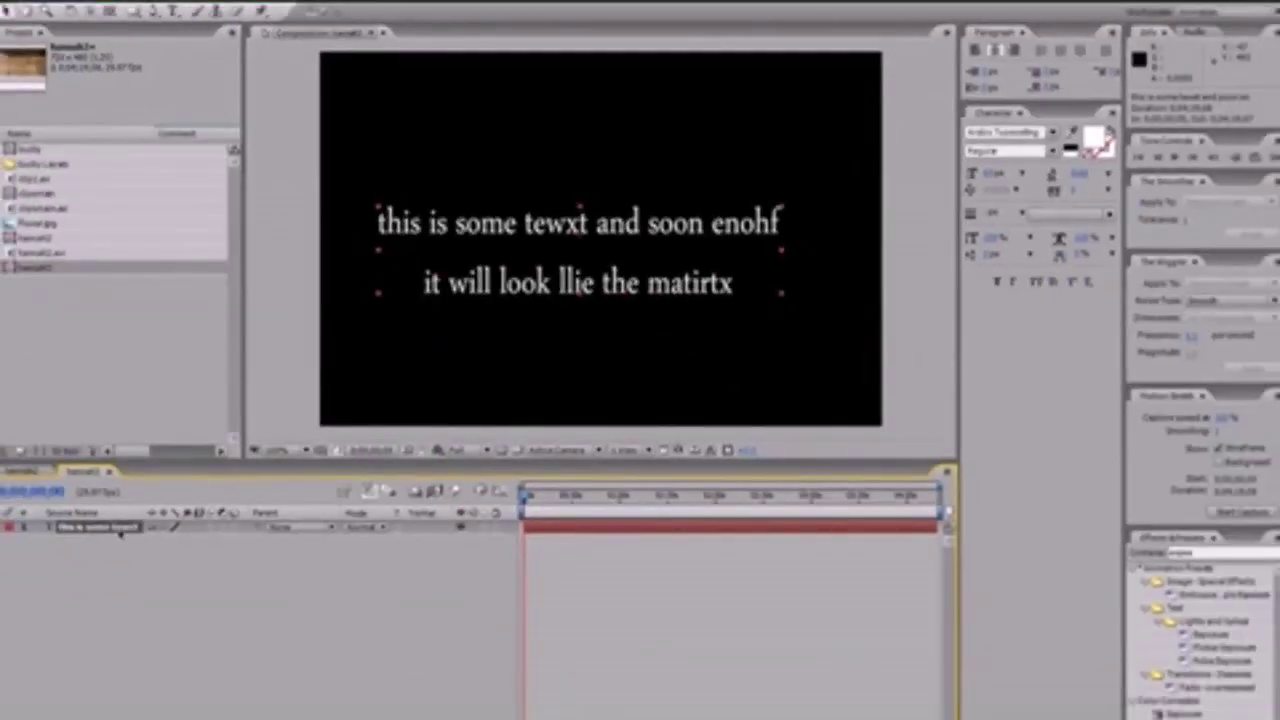
pyautogui.click(120, 548)
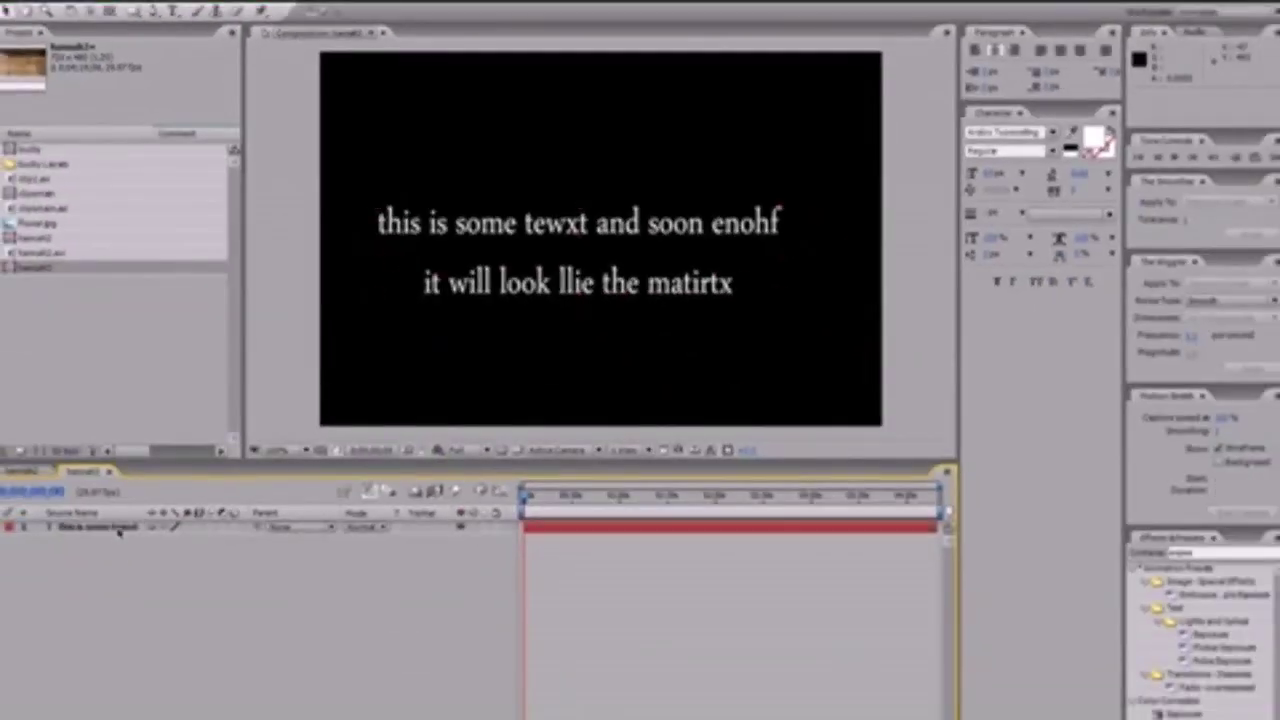
pyautogui.click(118, 528)
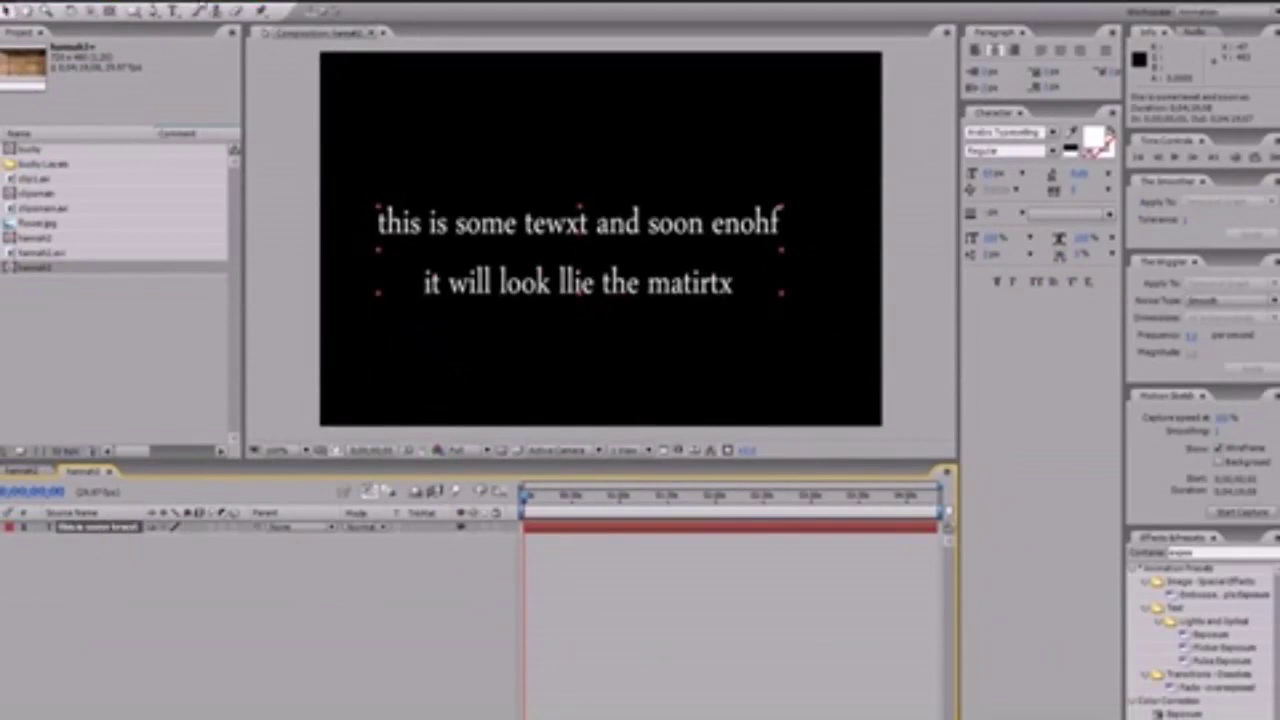
pyautogui.click(198, 4)
pyautogui.click(232, 61)
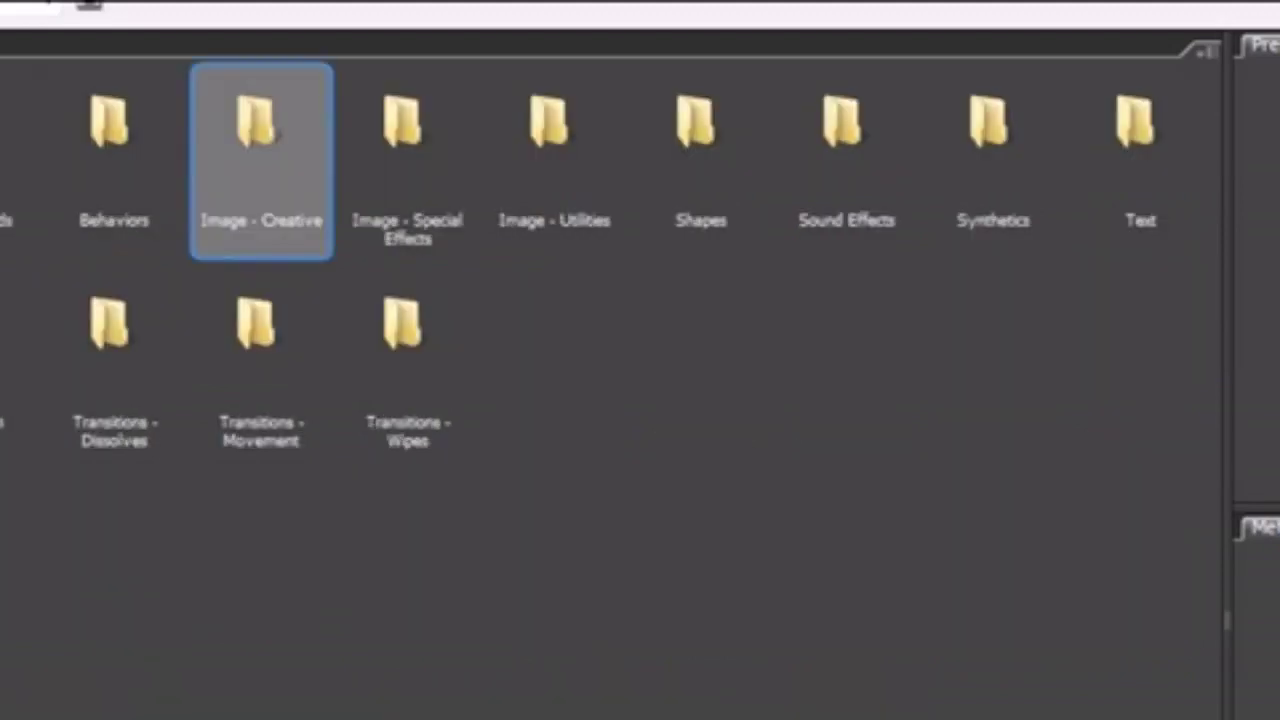
# Step: Open the Animate In folder inside the Text presets
pyautogui.doubleClick(1138, 128)
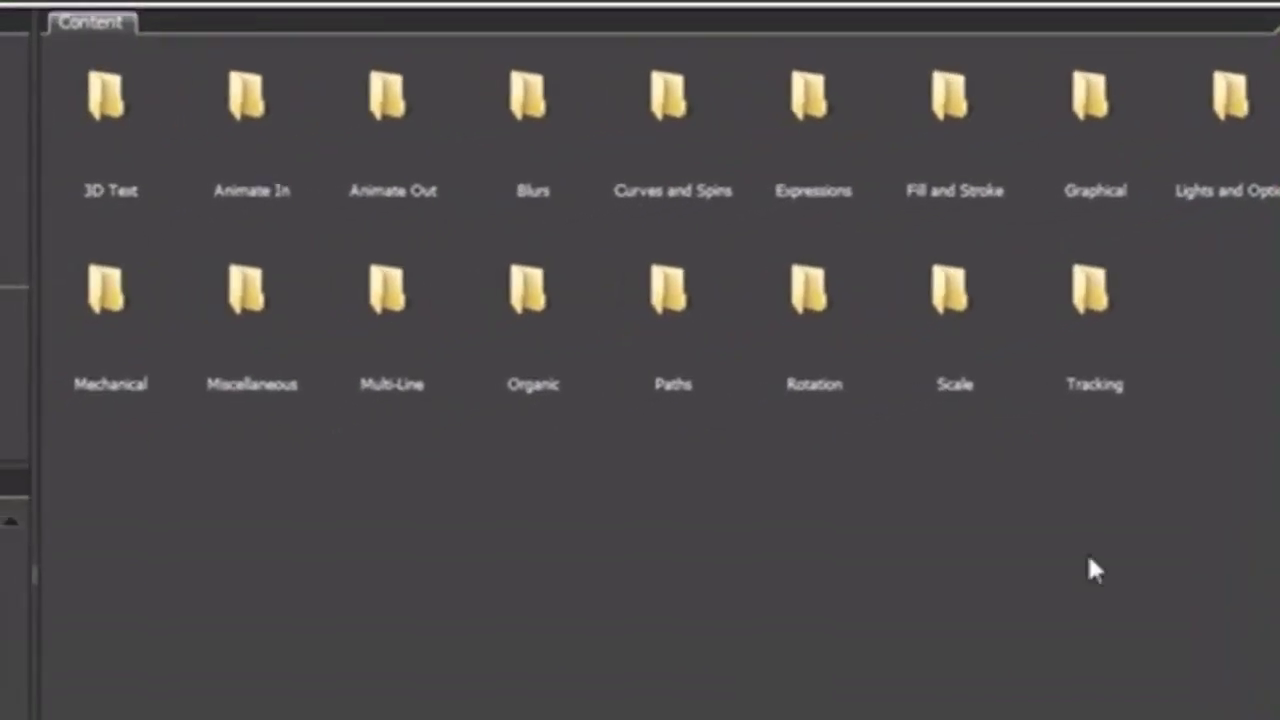
pyautogui.moveTo(1176, 458); pyautogui.dragTo(330, 612)
pyautogui.doubleClick(245, 120)
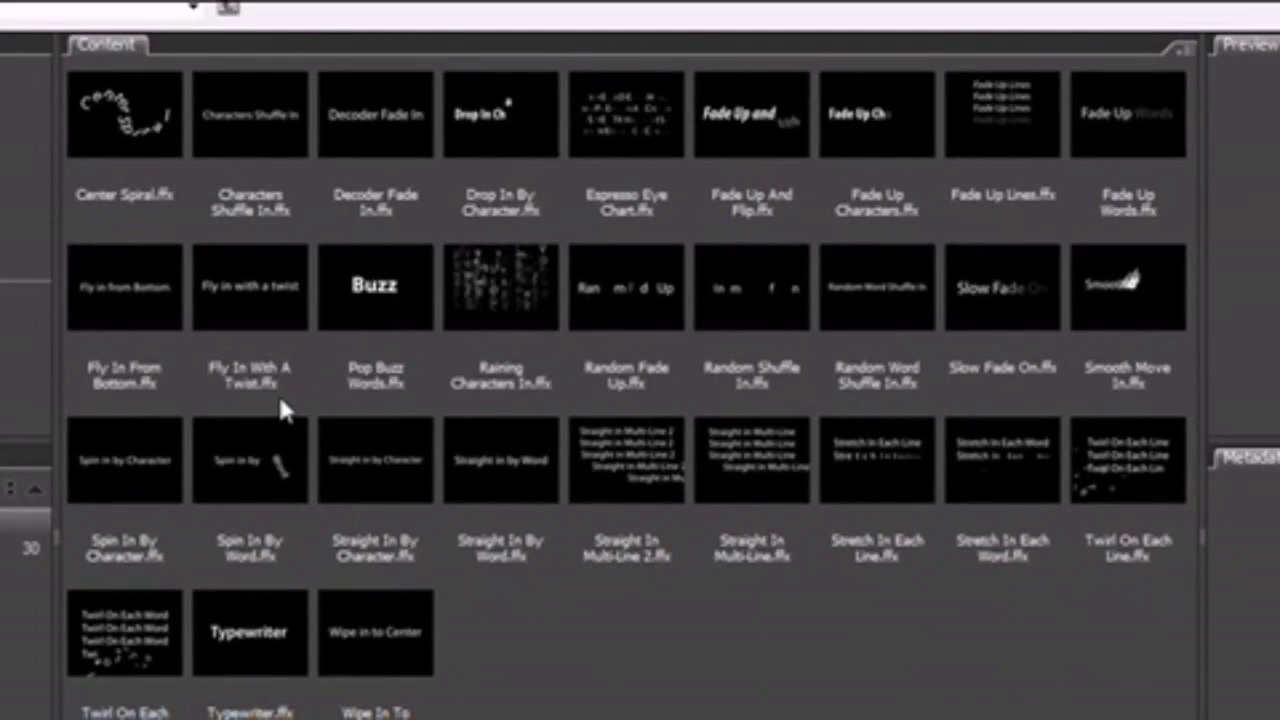
# Step: Preview the Raining Characters In and Espresso Eye Chart presets, and apply Raining Characters In.ffx to the text layer
pyautogui.click(497, 280)
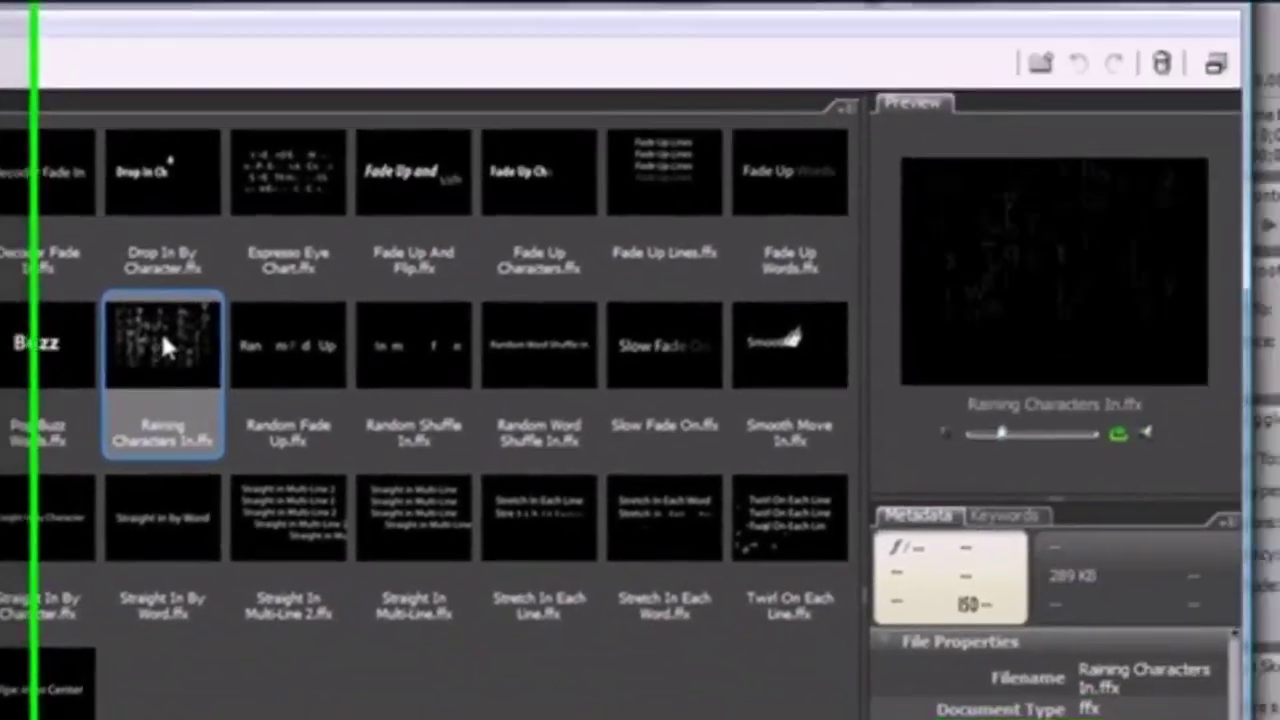
pyautogui.click(292, 180)
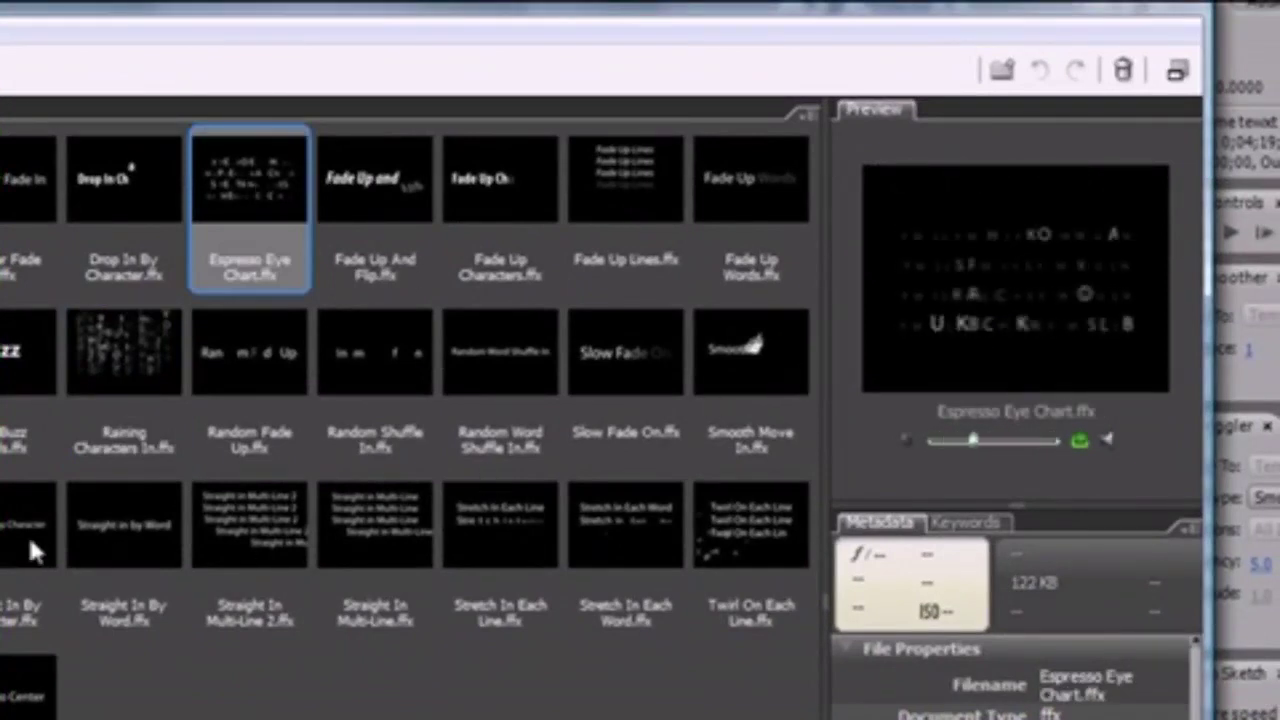
pyautogui.click(129, 357)
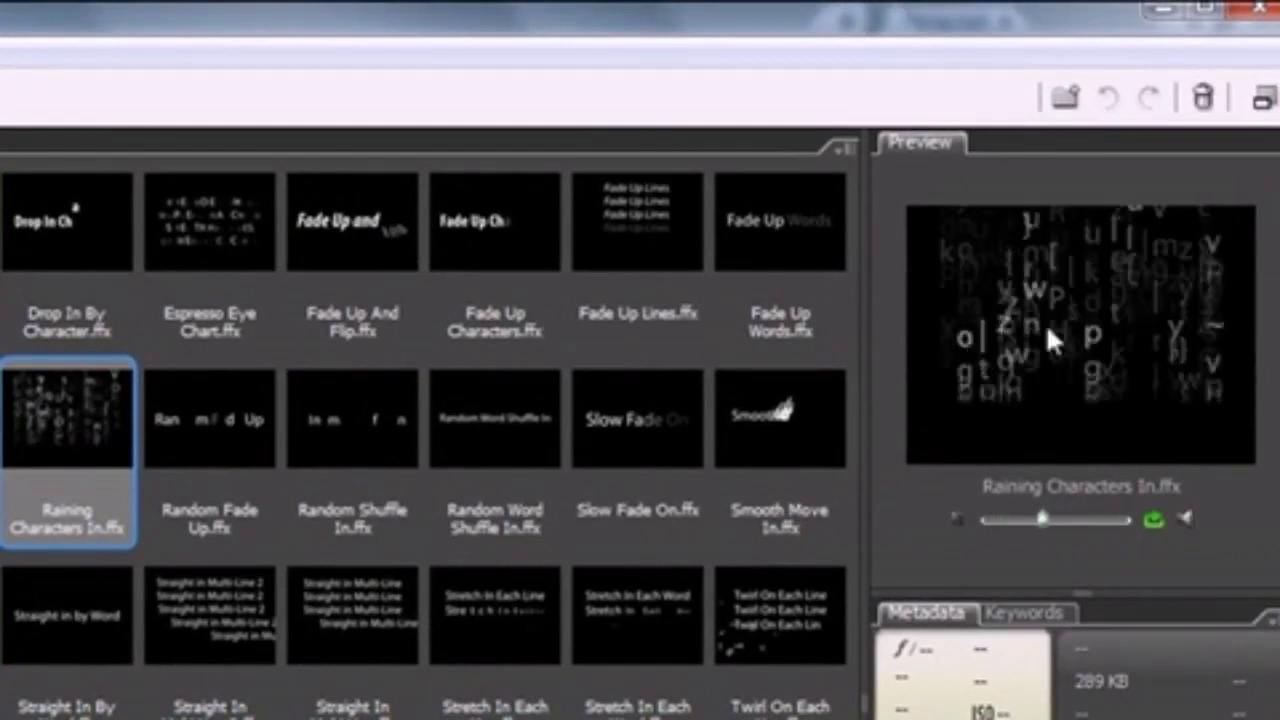
pyautogui.doubleClick(50, 421)
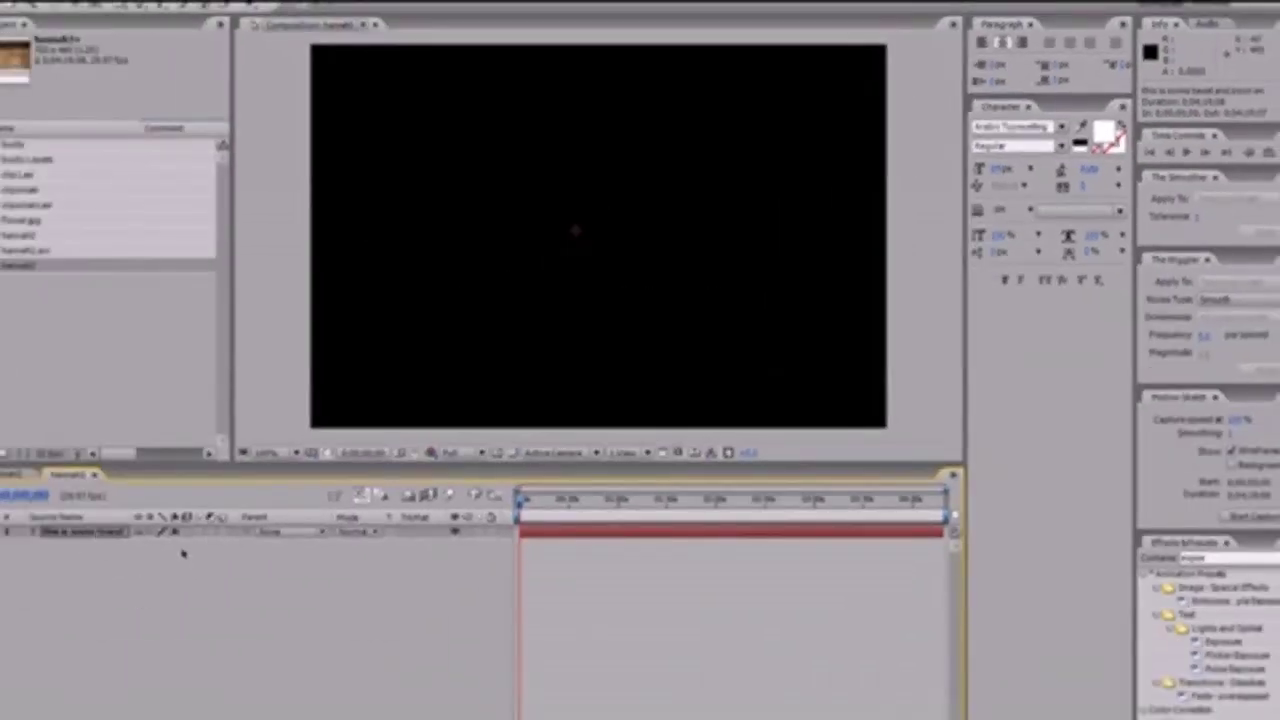
# Step: Reveal the effects on the text layer and look at the Echo effect's settings
pyautogui.click(68, 535)
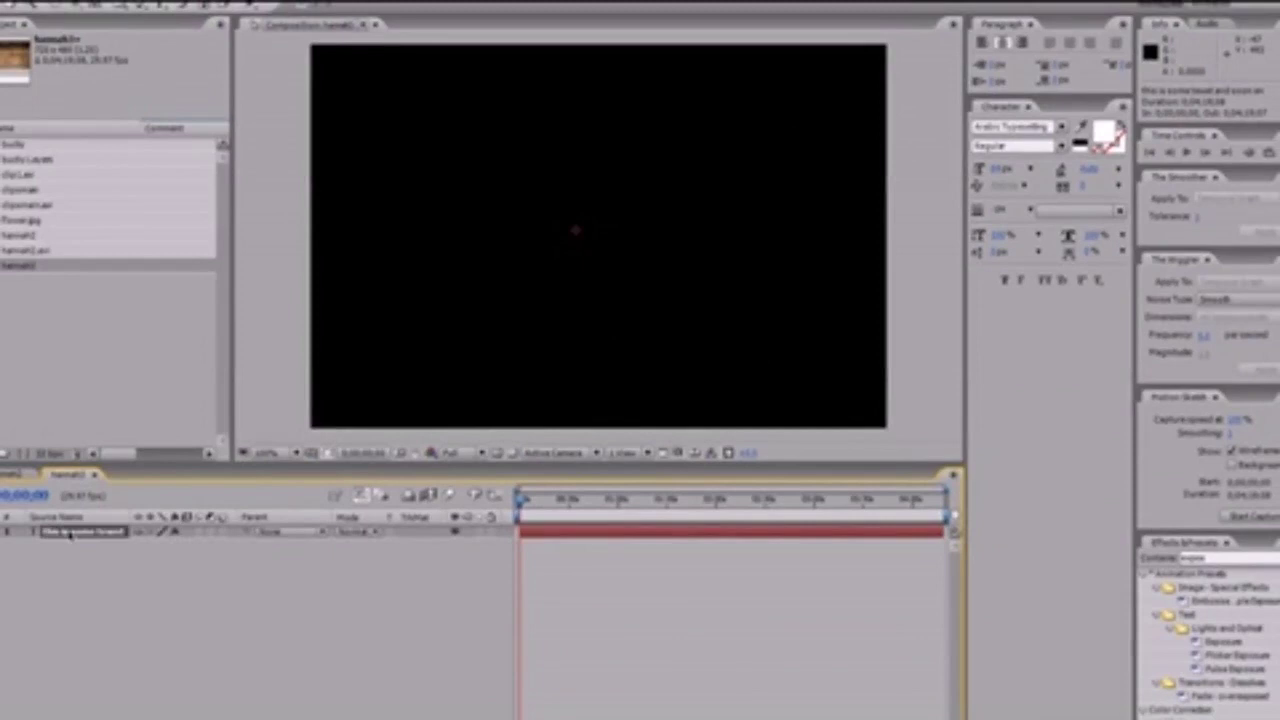
pyautogui.press('e')
pyautogui.click(10, 548)
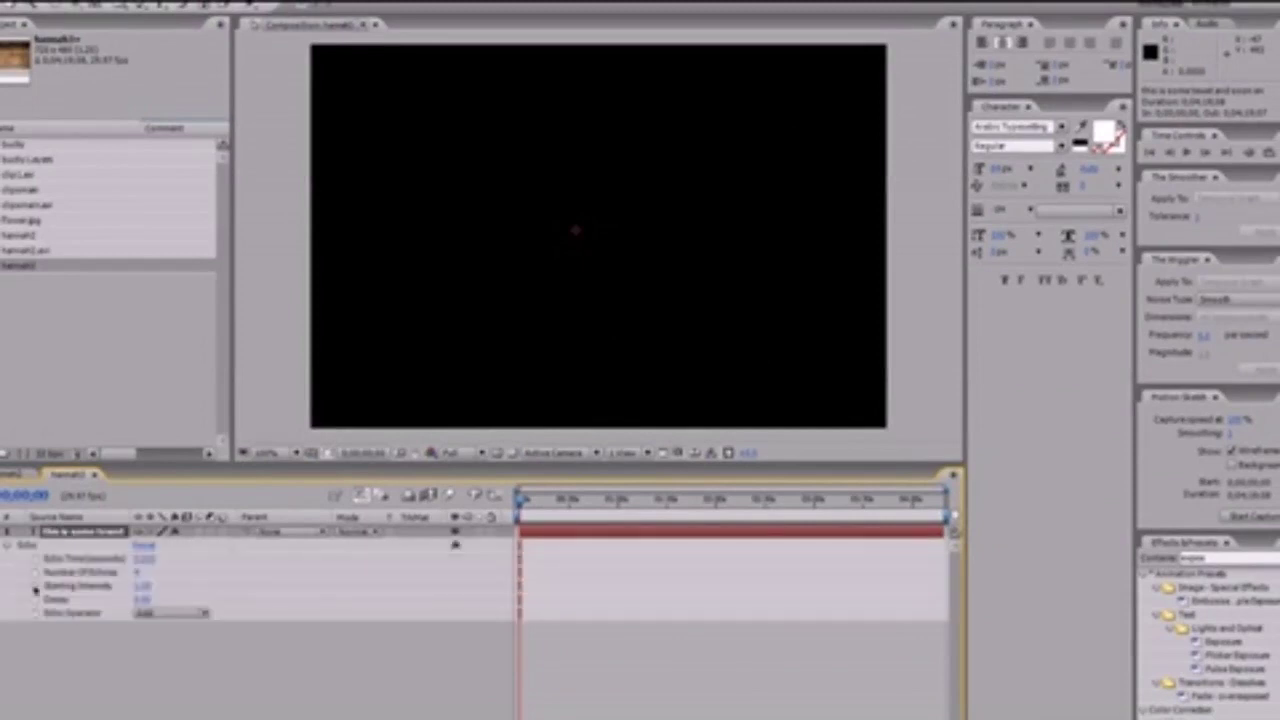
pyautogui.click(10, 548)
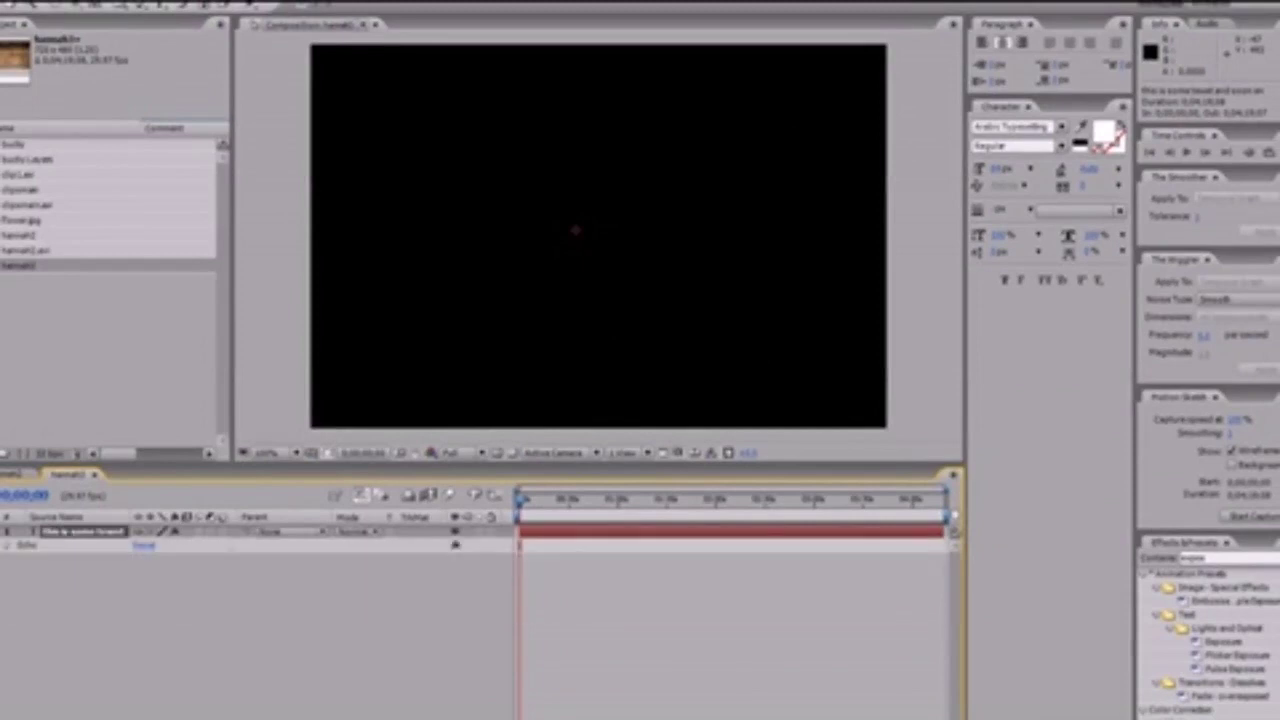
pyautogui.click(5, 531)
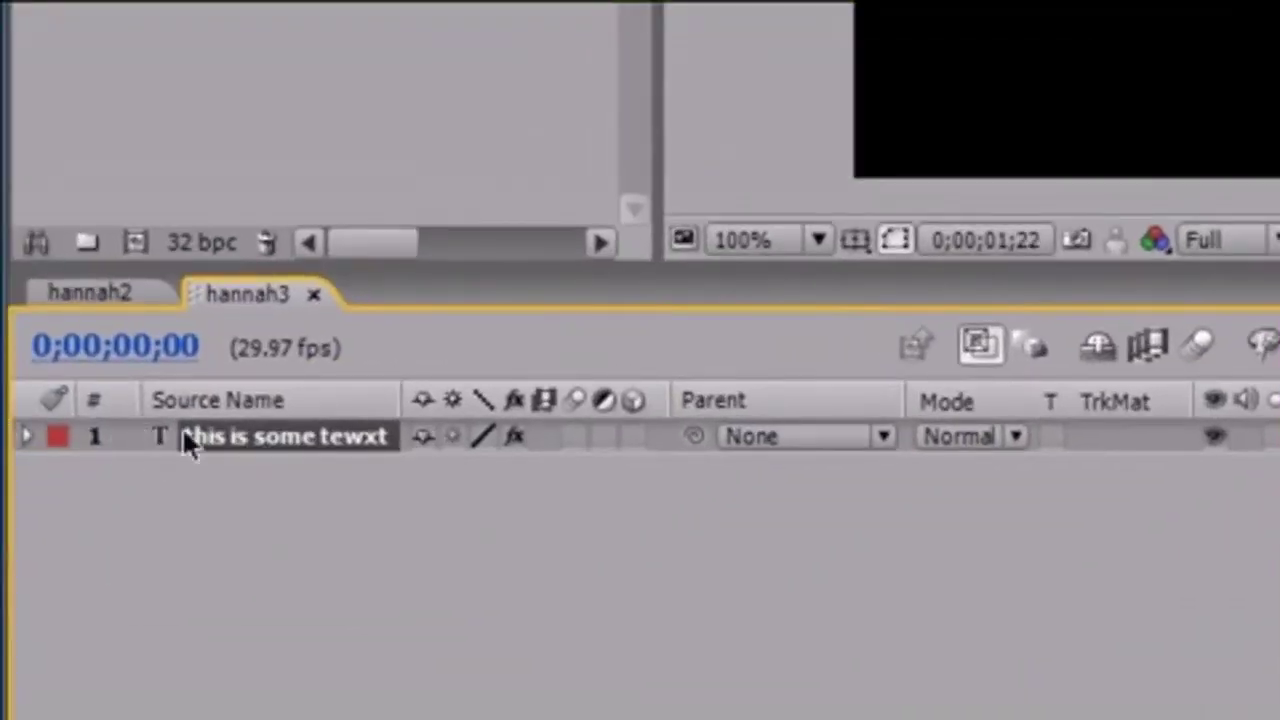
# Step: Expand the text layer's property groups and play the text animation from 0;00;00;00 with the timeline magnified around its keyframes
pyautogui.press('space')
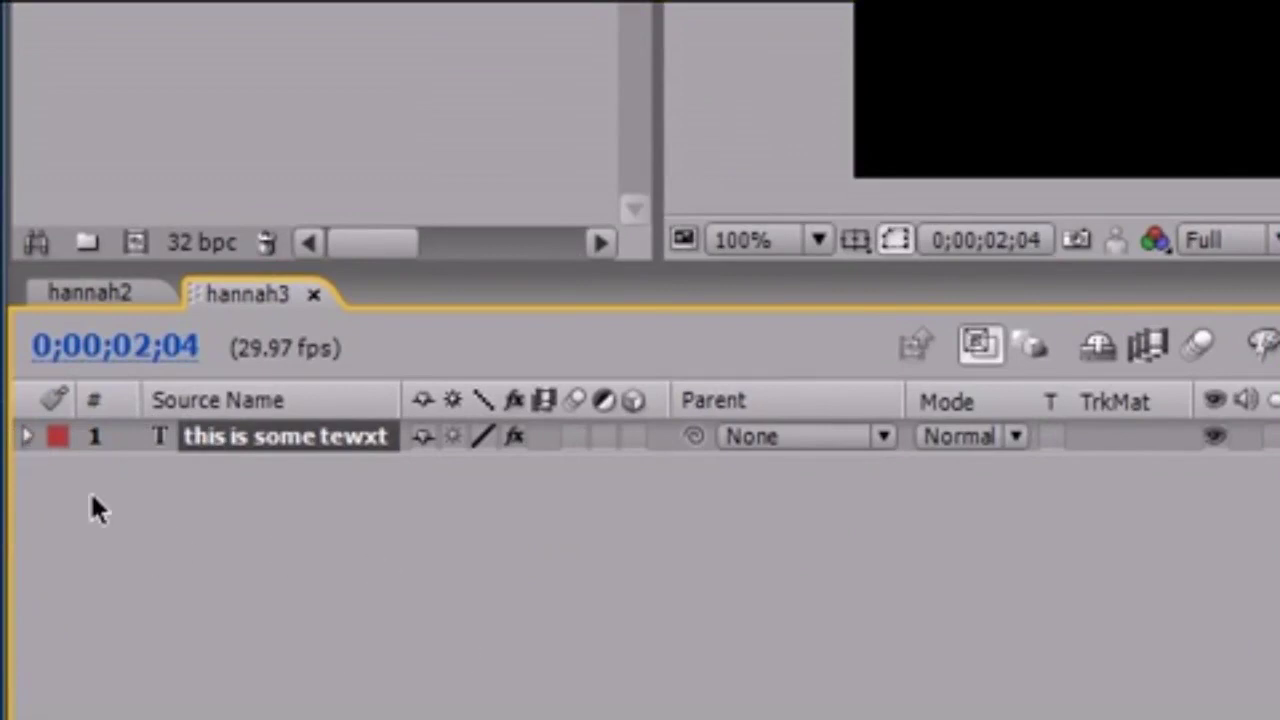
pyautogui.click(28, 437)
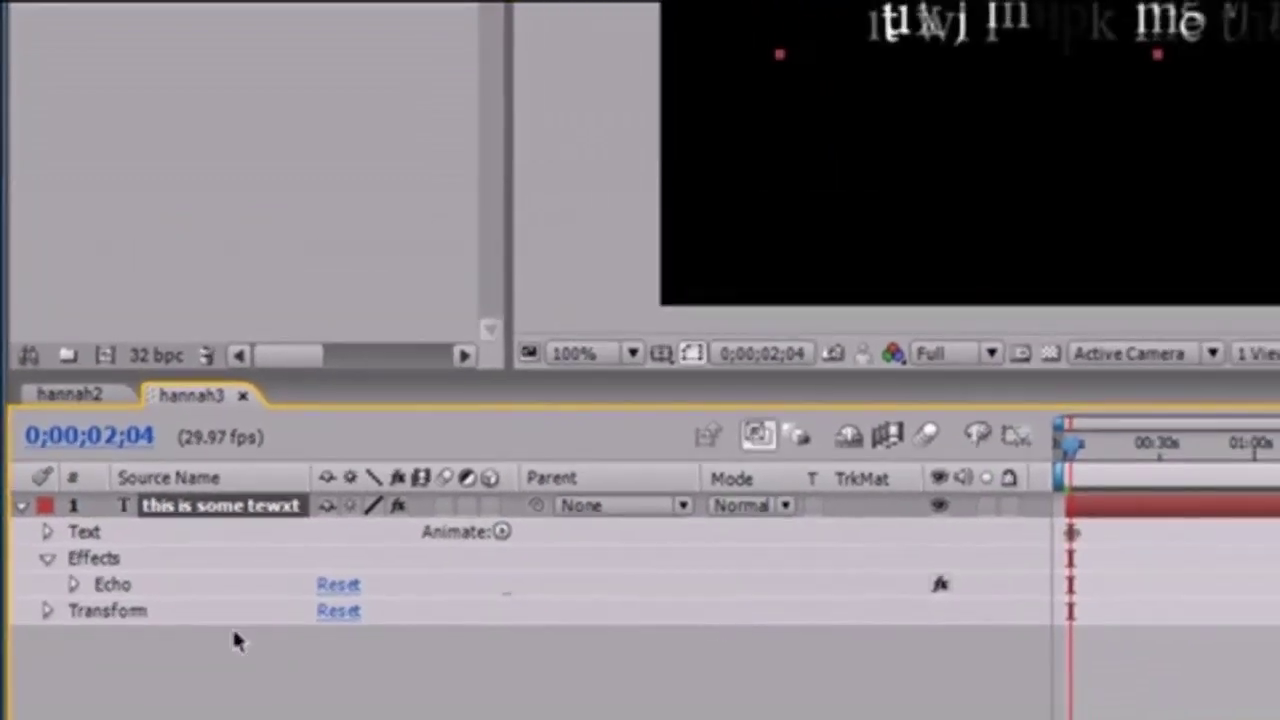
pyautogui.moveTo(1071, 448); pyautogui.dragTo(1060, 455)
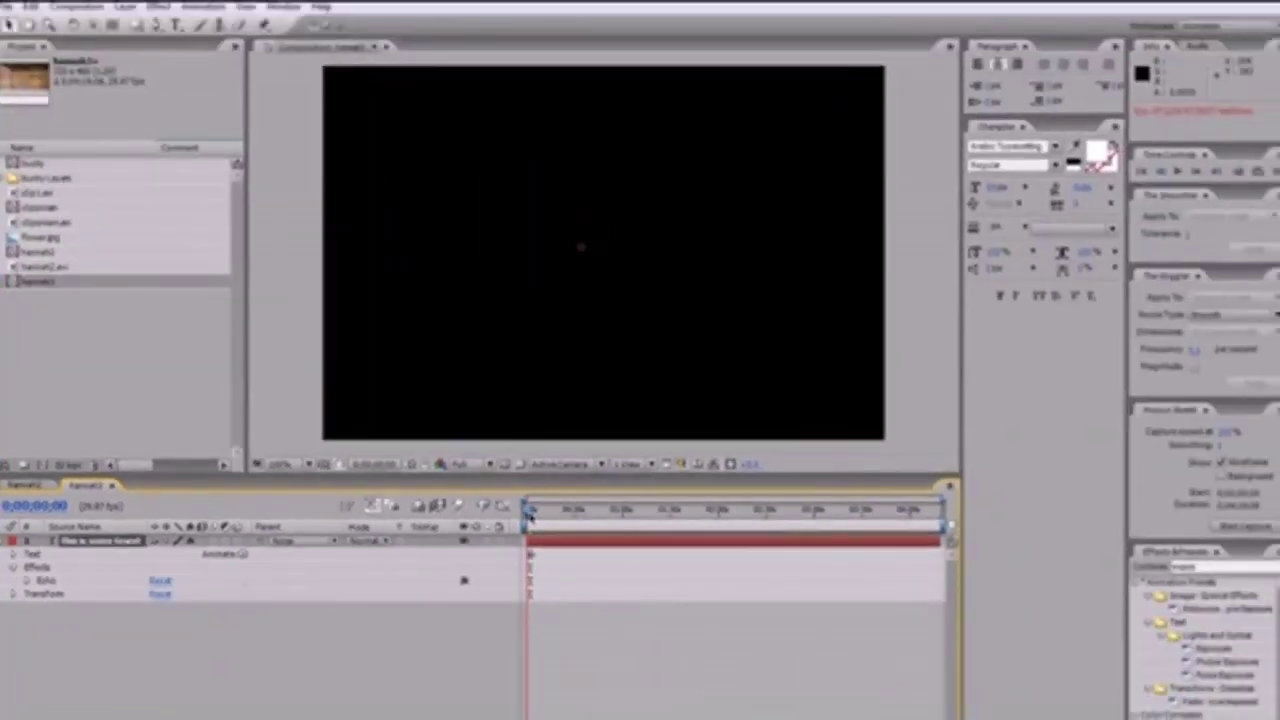
pyautogui.press('=')
pyautogui.press('=')
pyautogui.press('=')
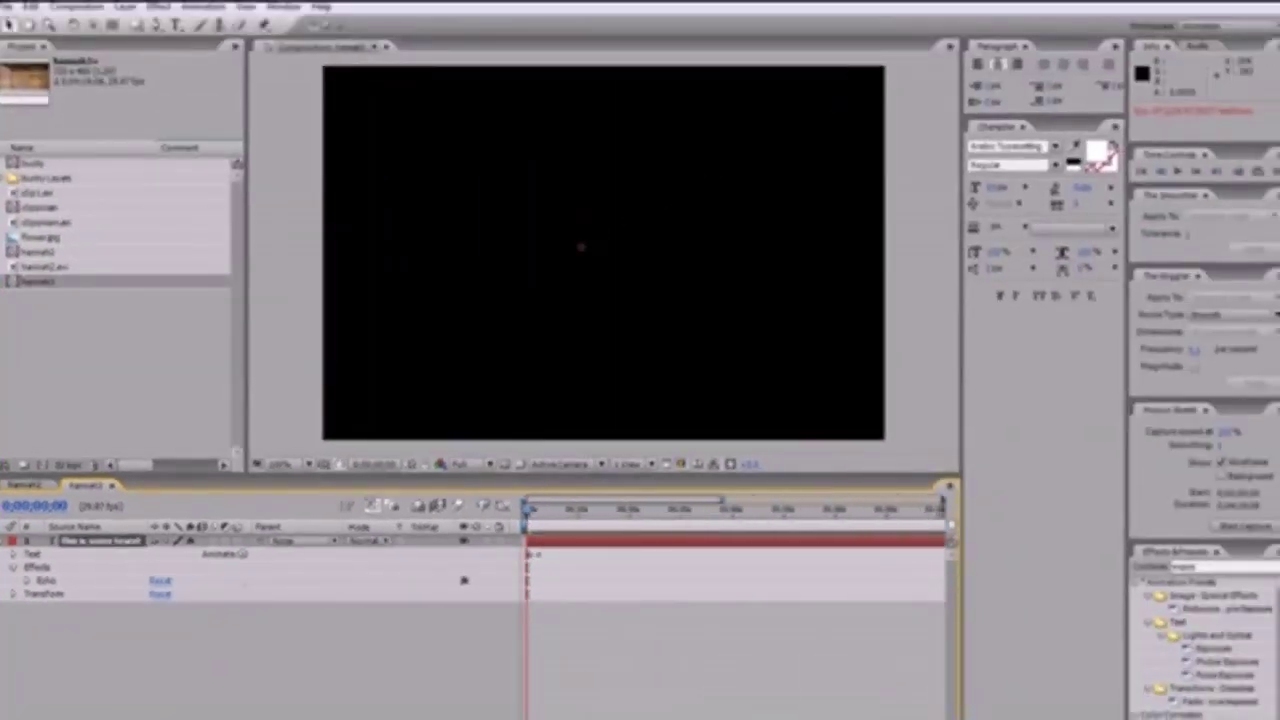
pyautogui.press('space')
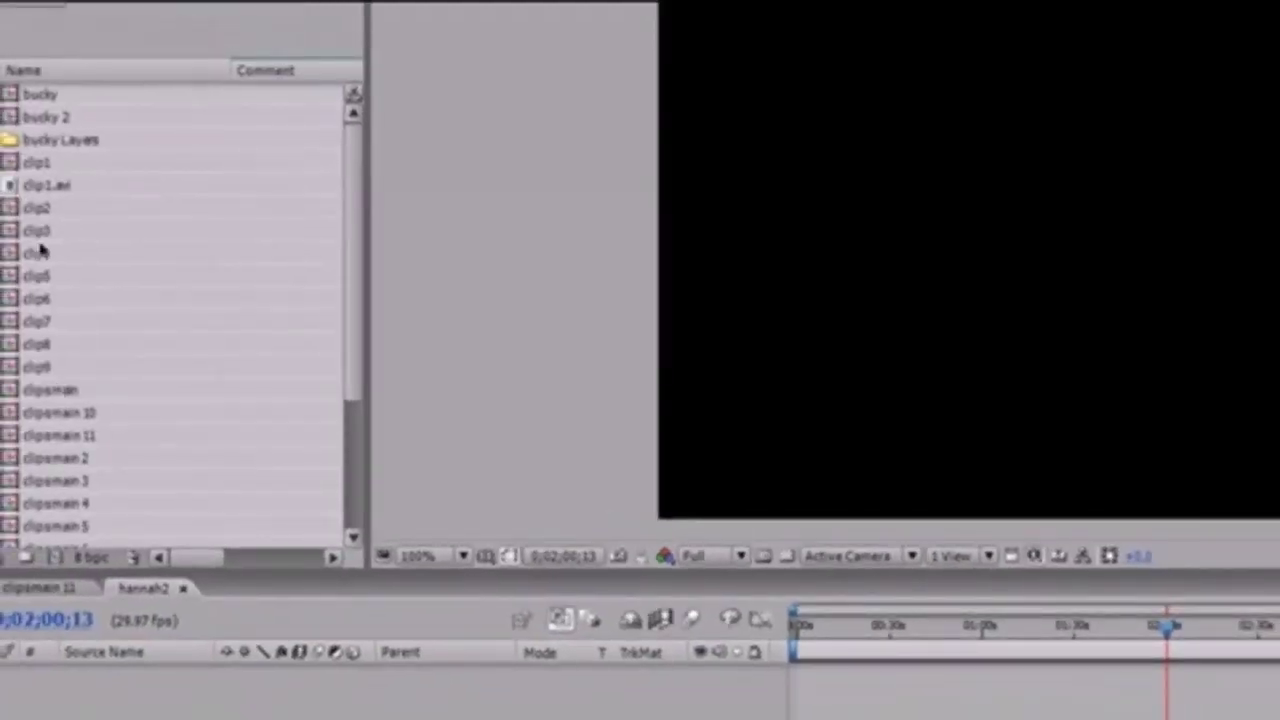
# Step: Create a new composition from the hannah2.avi footage and close the other open composition timelines
pyautogui.click(18, 188)
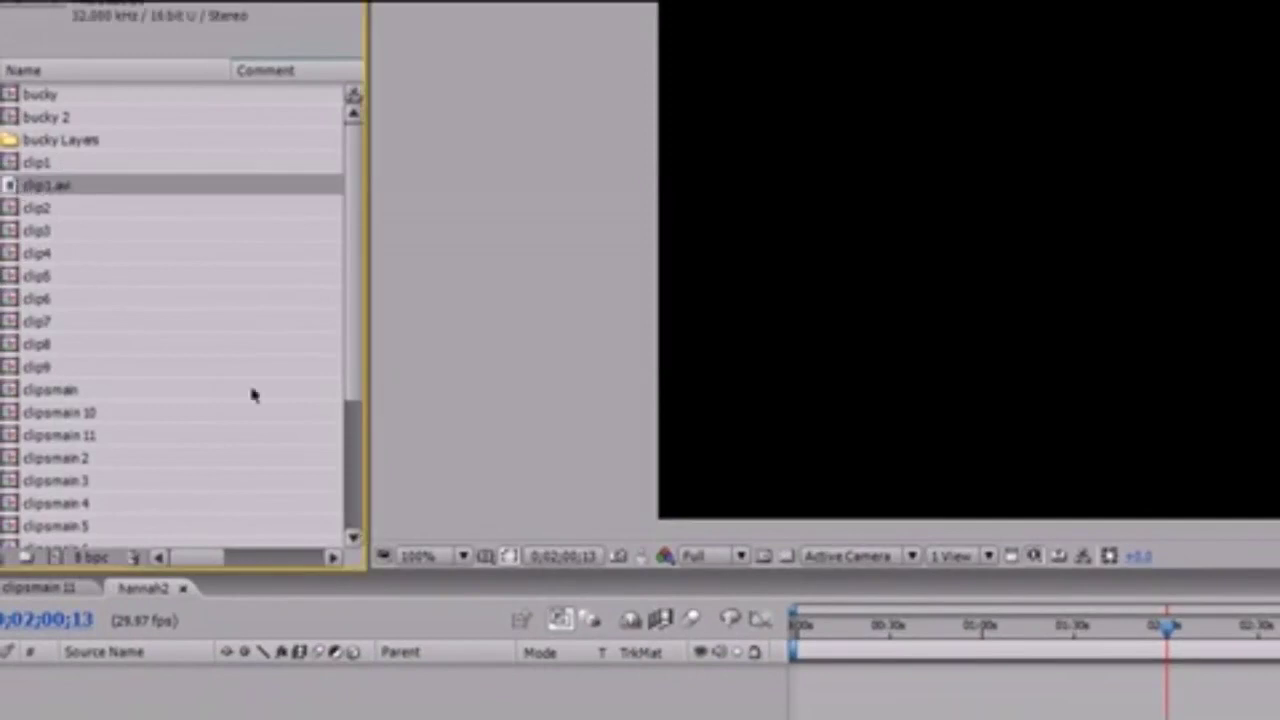
pyautogui.moveTo(357, 385); pyautogui.dragTo(350, 505)
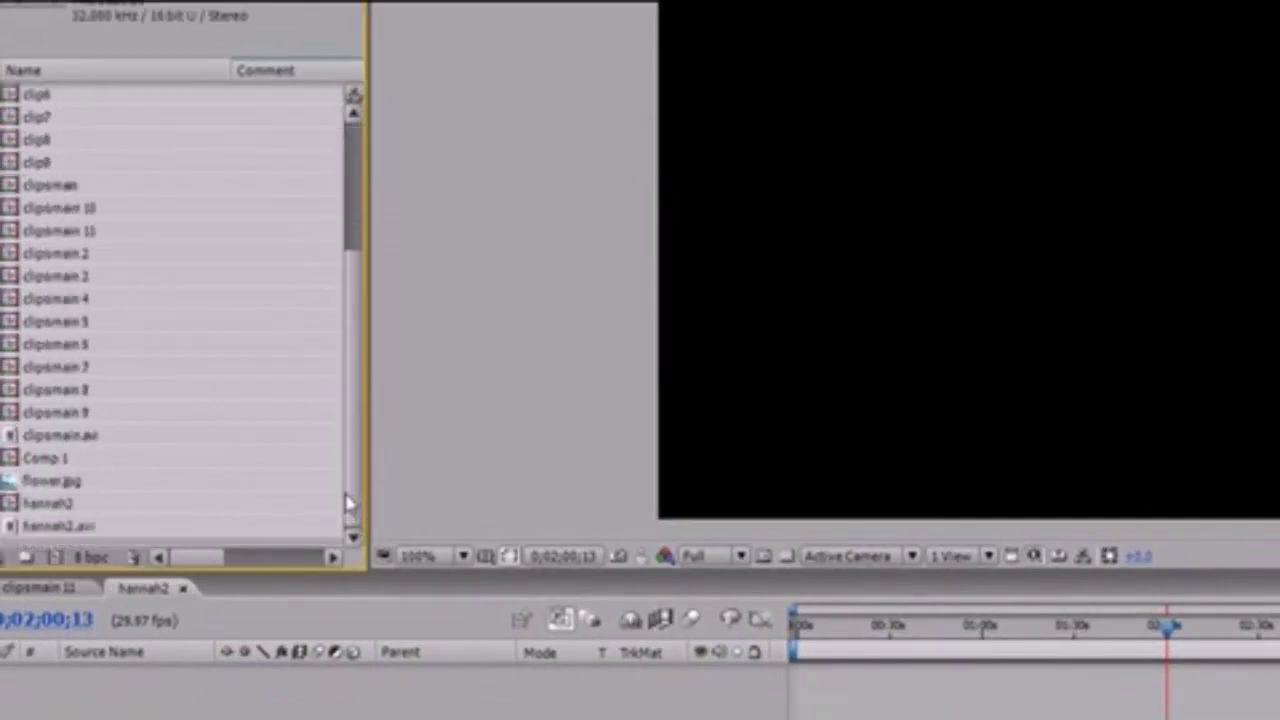
pyautogui.click(46, 526)
pyautogui.click(55, 559)
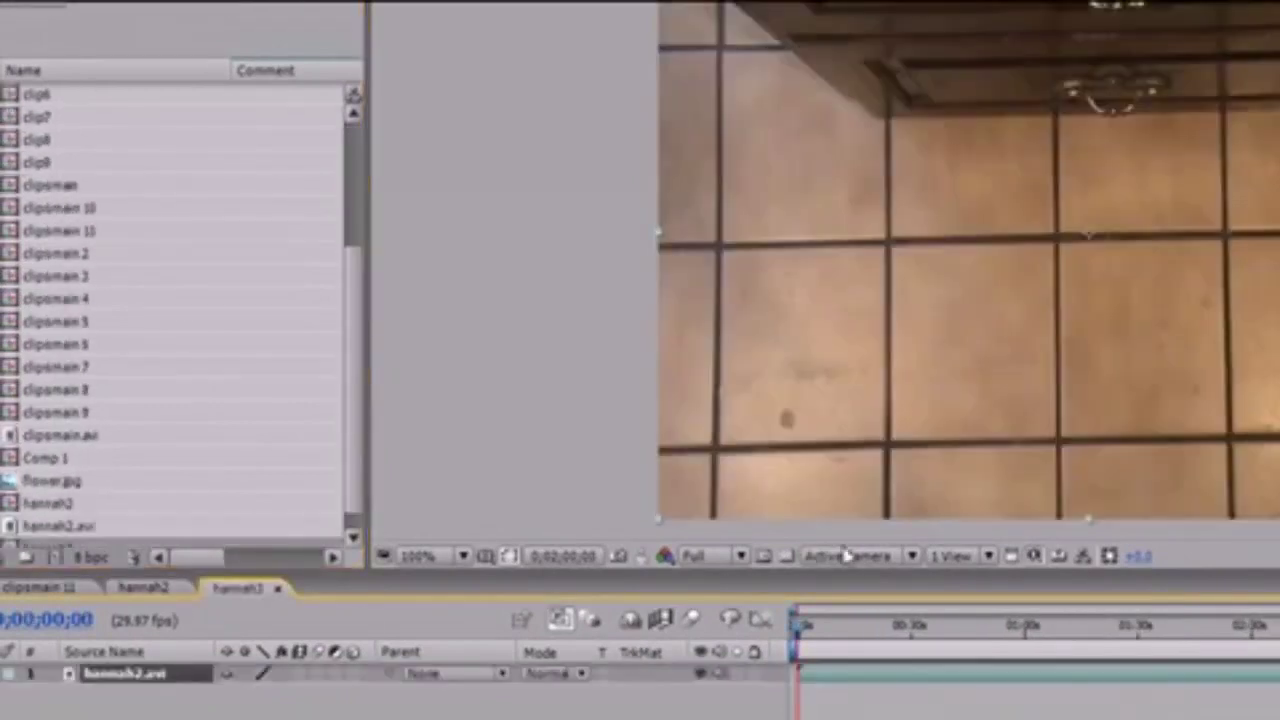
pyautogui.click(176, 592)
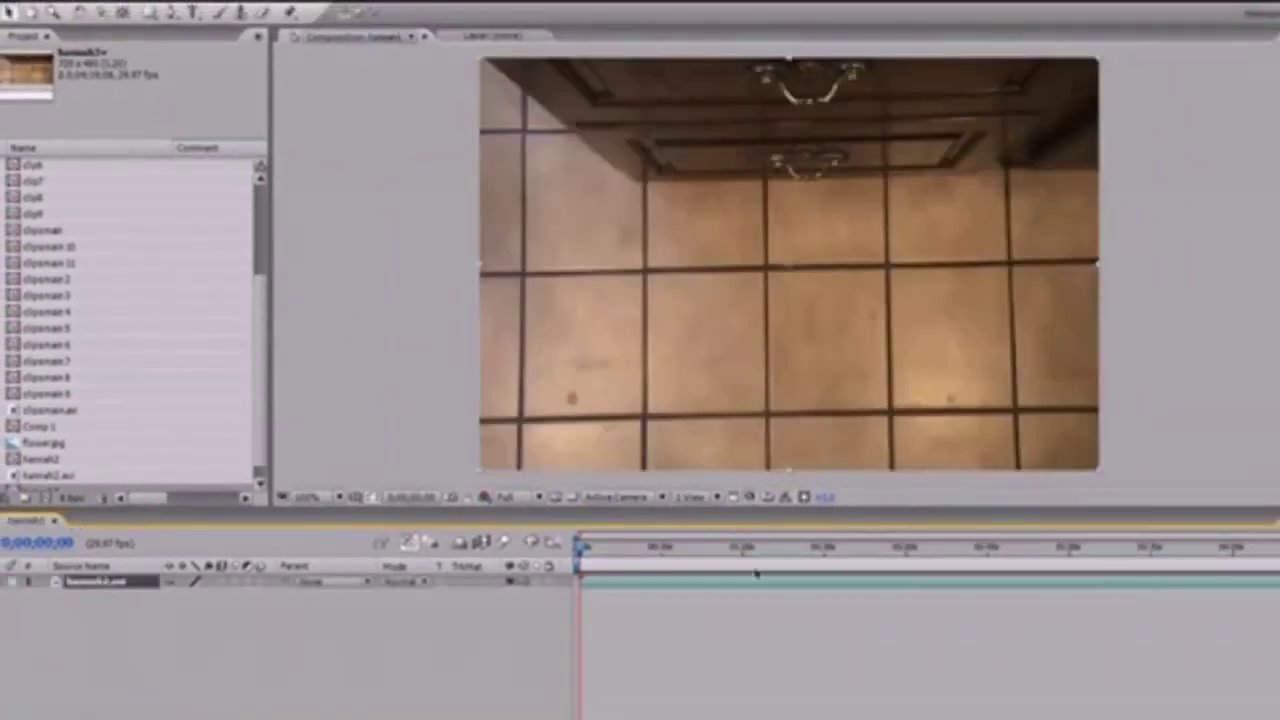
# Step: Move the playhead to about 43 seconds in the new hannah3 composition
pyautogui.moveTo(581, 549); pyautogui.dragTo(648, 541)
pyautogui.moveTo(672, 541); pyautogui.dragTo(697, 545)
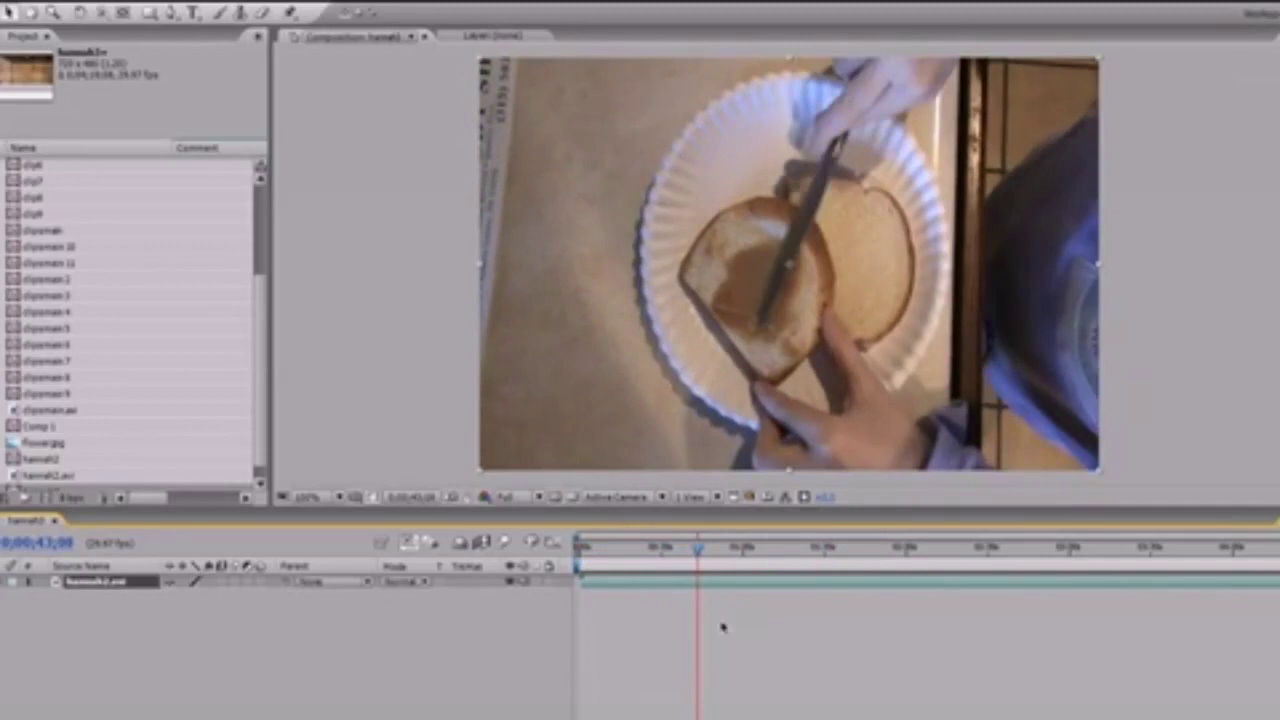
# Step: Set the hannah3 composition's duration to 0;05;19;08 in its composition settings
pyautogui.click(111, 626)
pyautogui.click(102, 584)
pyautogui.click(170, 2)
pyautogui.moveTo(90, 2)
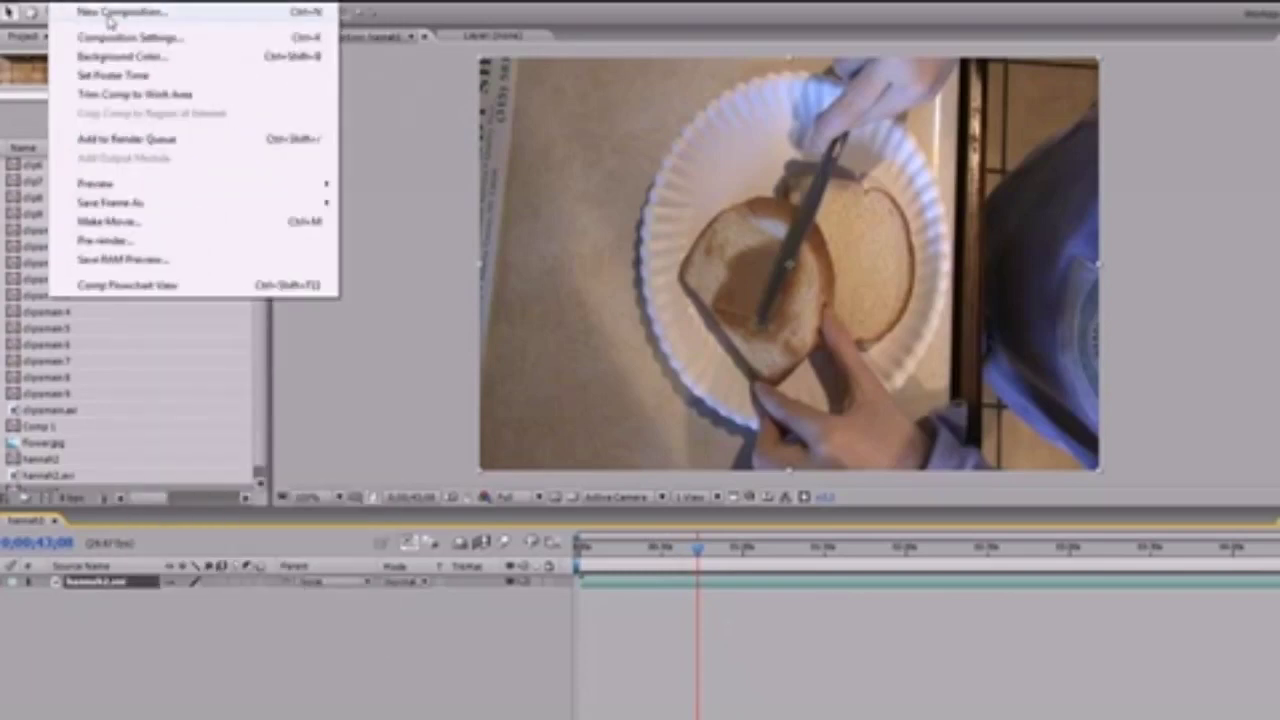
pyautogui.click(120, 37)
pyautogui.click(767, 473)
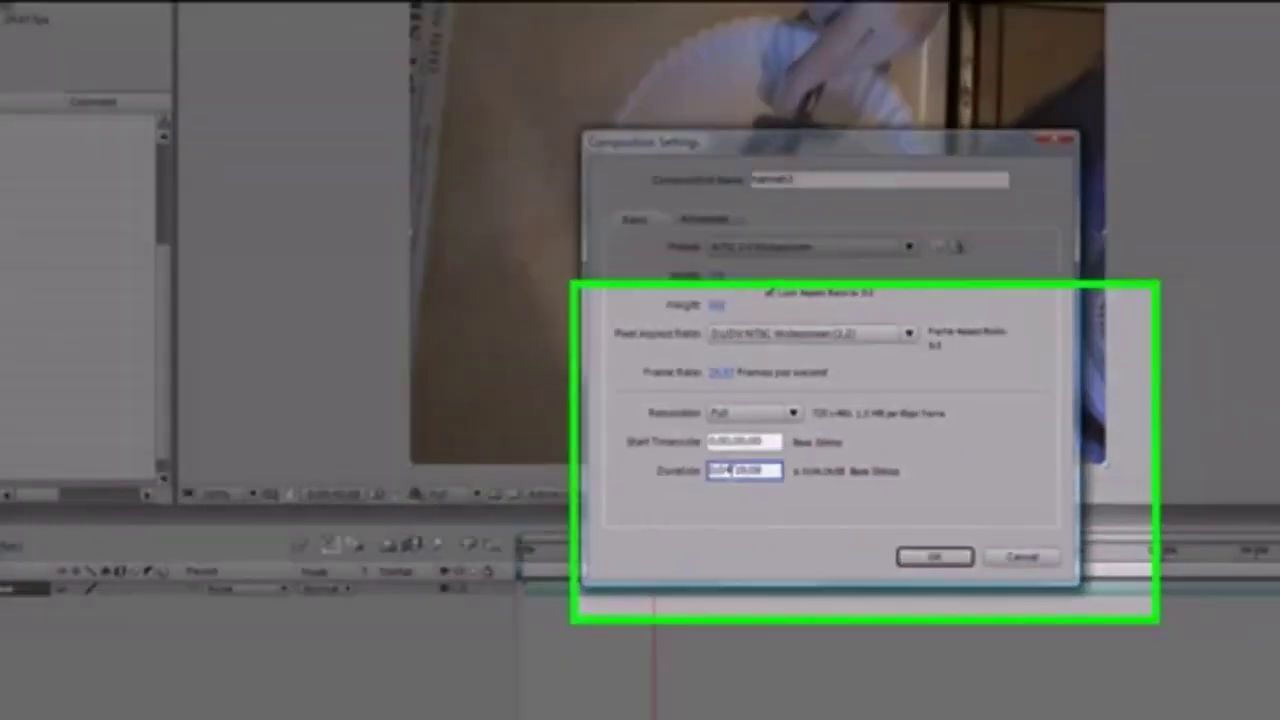
pyautogui.click(731, 471)
pyautogui.press('BackSpace')
pyautogui.write('5')
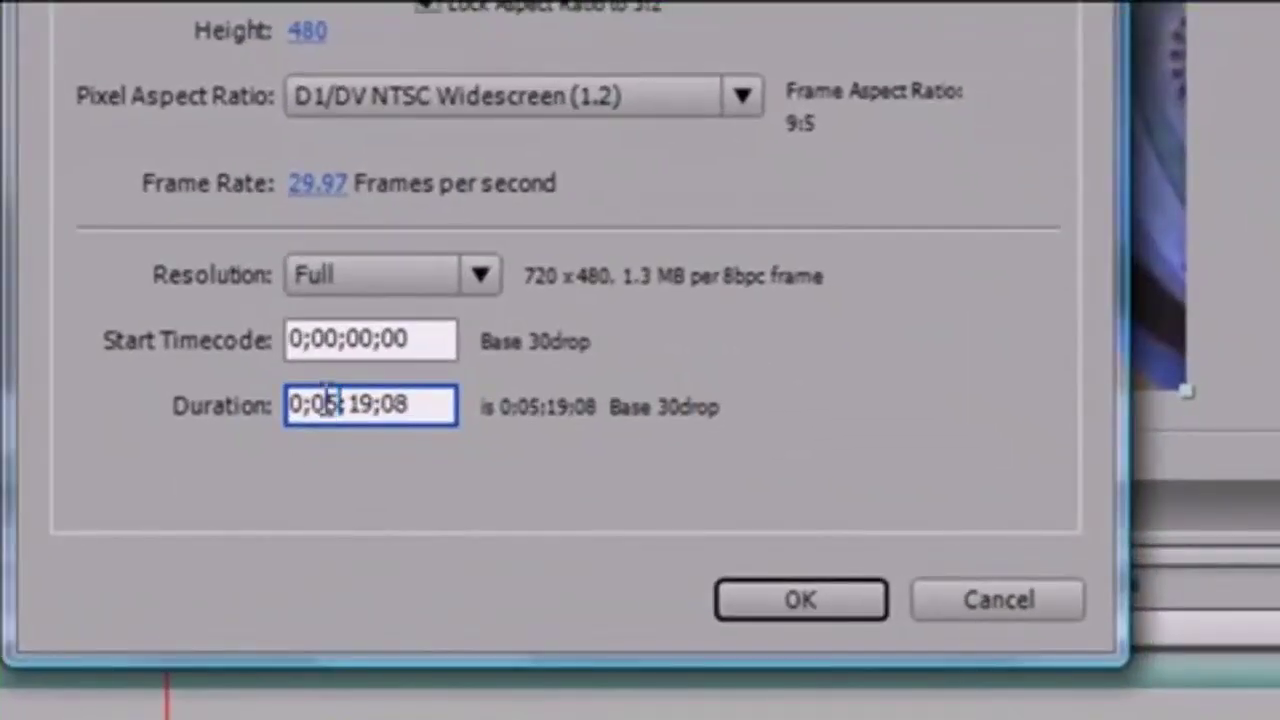
pyautogui.click(803, 605)
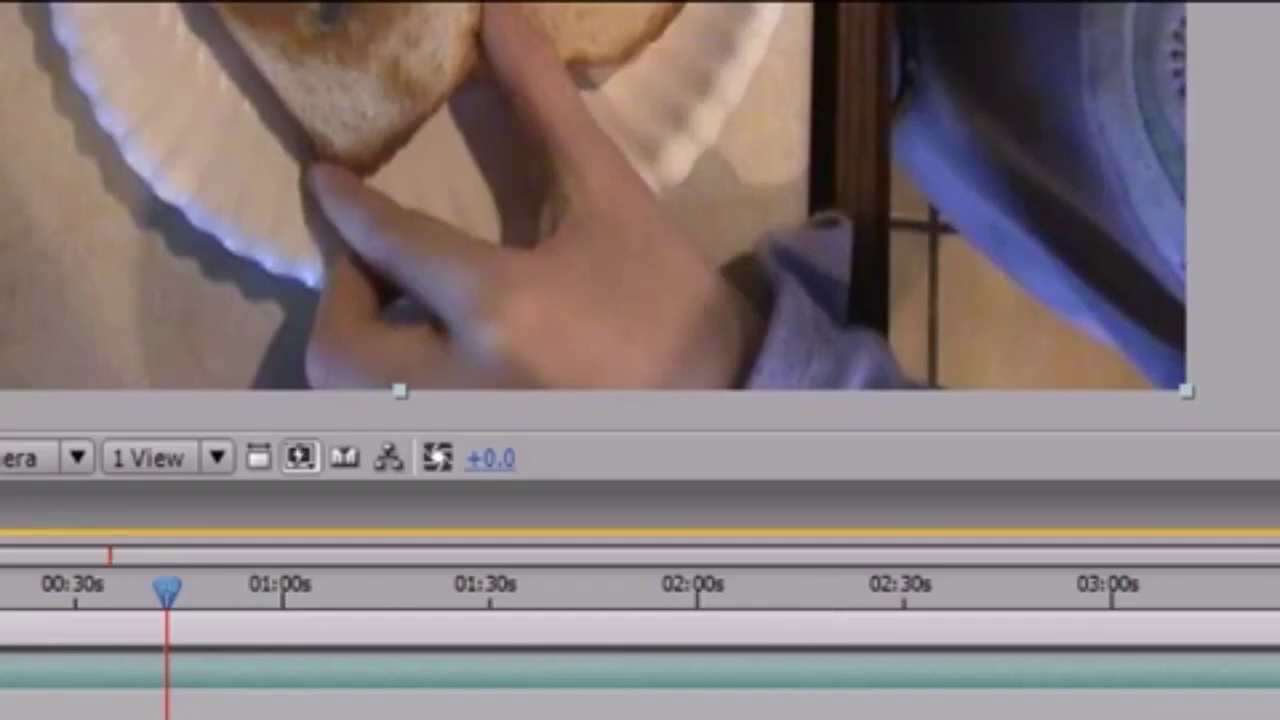
# Step: Move the playhead to about 53 seconds in the hannah3 timeline
pyautogui.hscroll(10, 640, 640)
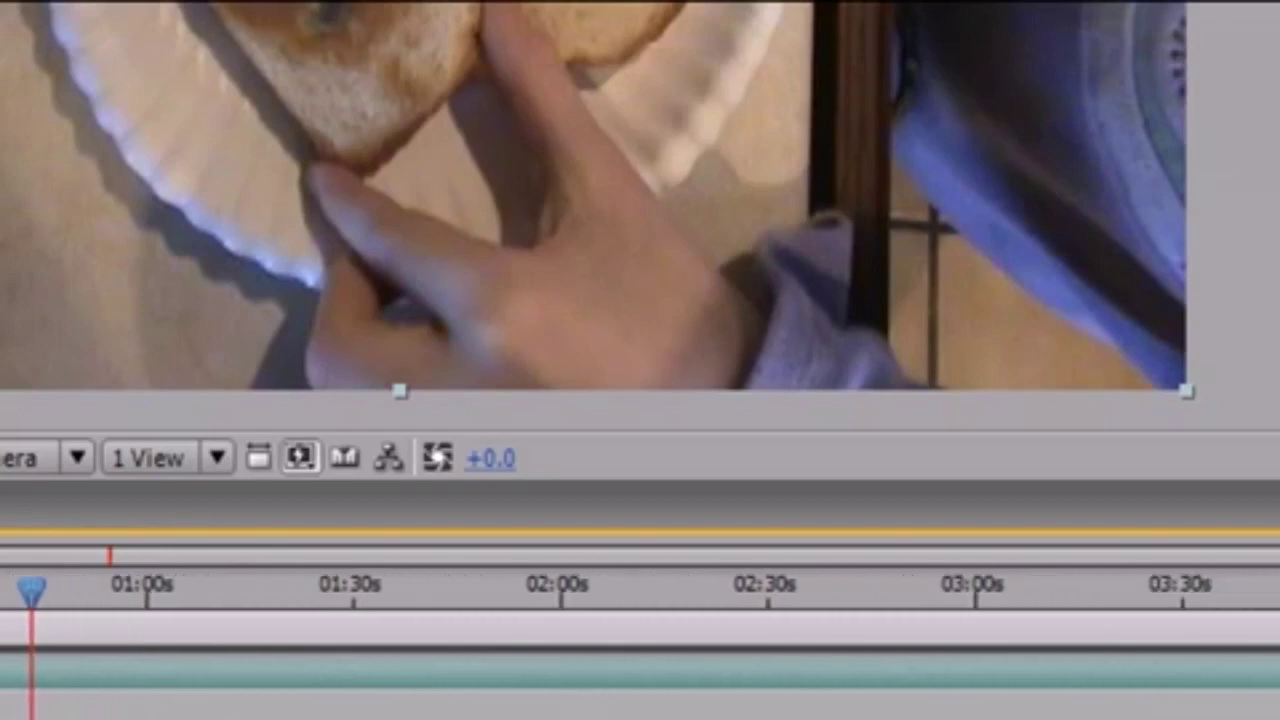
pyautogui.hscroll(-10, 640, 585)
pyautogui.hscroll(8, 640, 585)
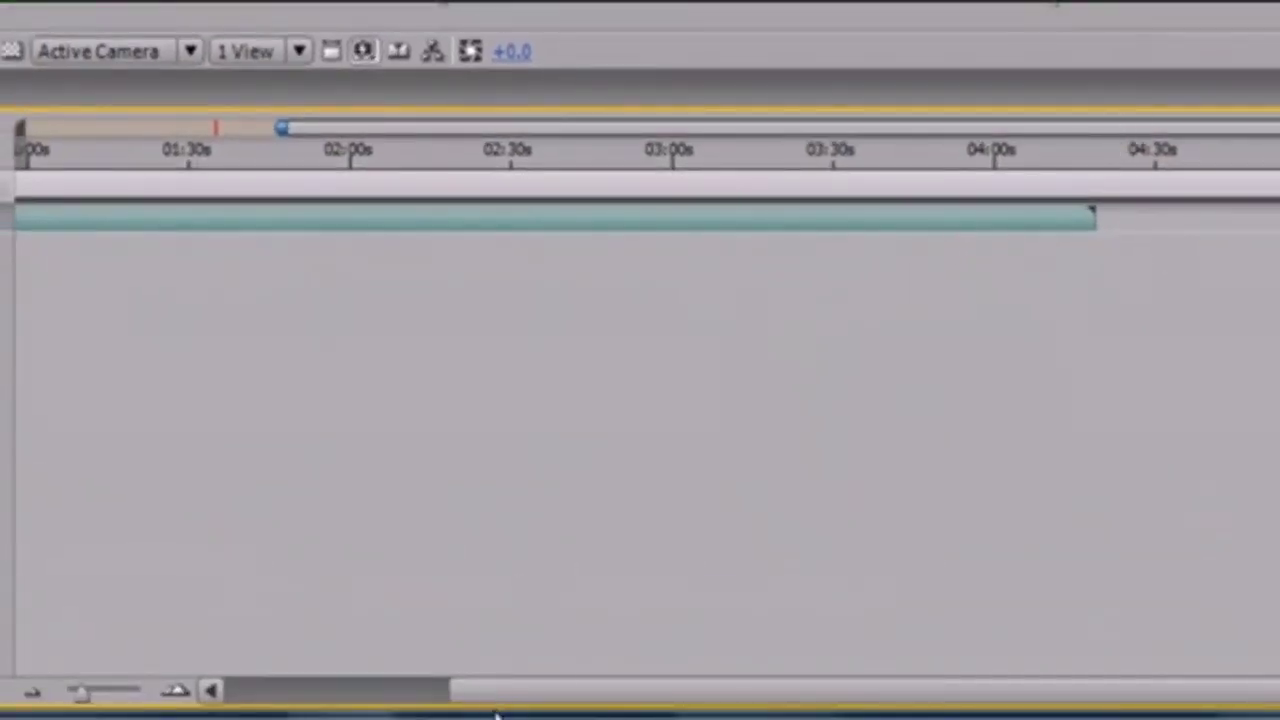
pyautogui.moveTo(495, 710)
pyautogui.mouseDown()
pyautogui.moveTo(508, 706)
pyautogui.moveTo(343, 706)
pyautogui.moveTo(495, 706)
pyautogui.mouseUp()
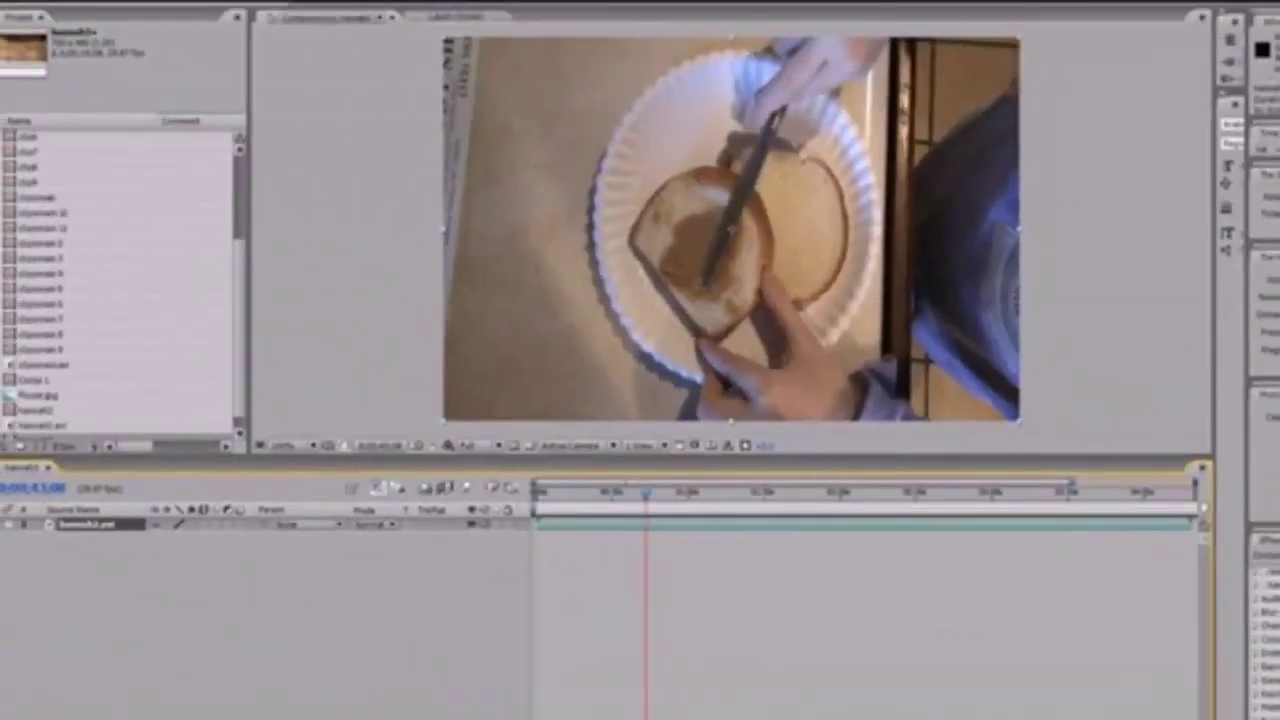
pyautogui.moveTo(646, 494); pyautogui.dragTo(682, 499)
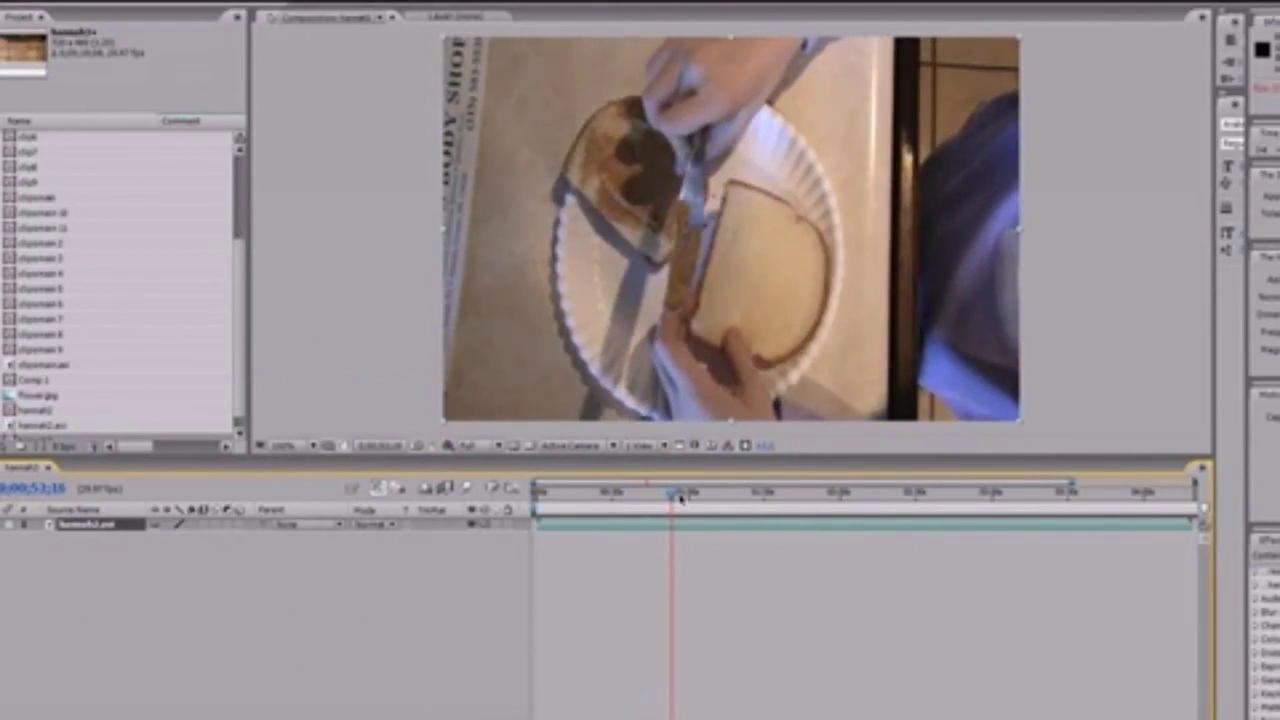
# Step: Time-stretch the hannah2.avi layer by a factor of 300 %, held in place at the layer in-point
pyautogui.click(87, 526)
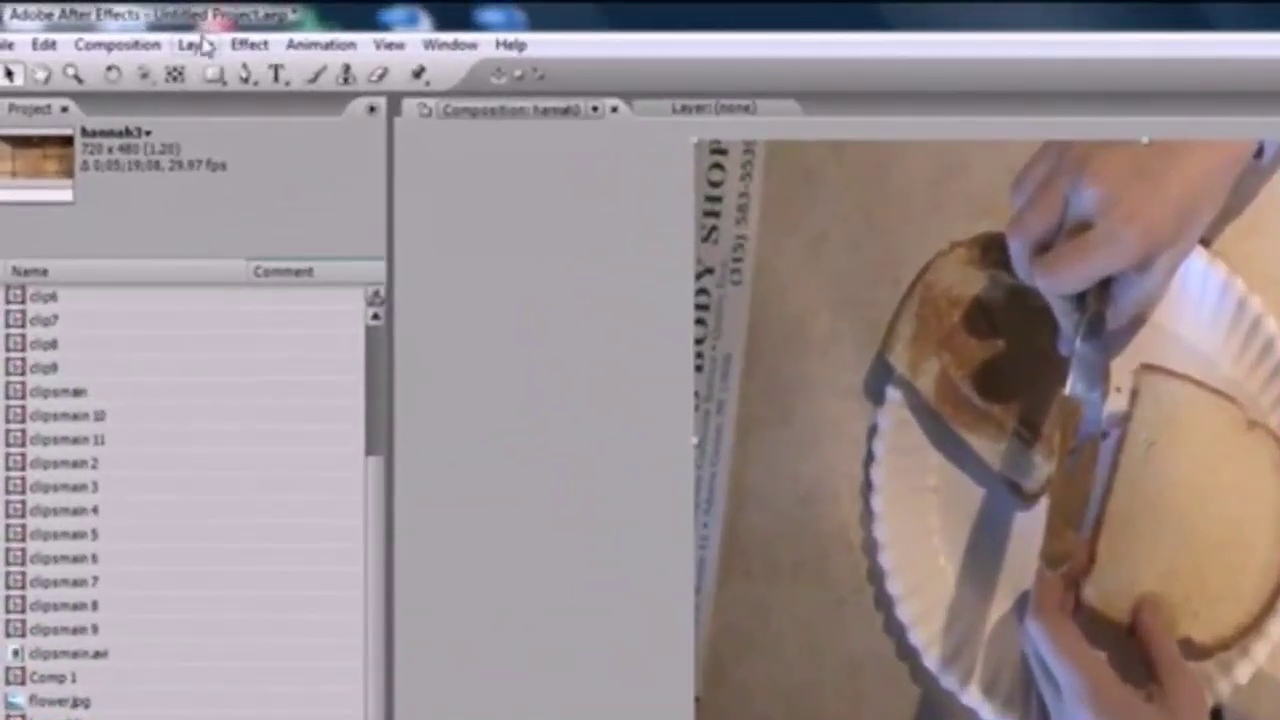
pyautogui.click(196, 44)
pyautogui.moveTo(274, 346)
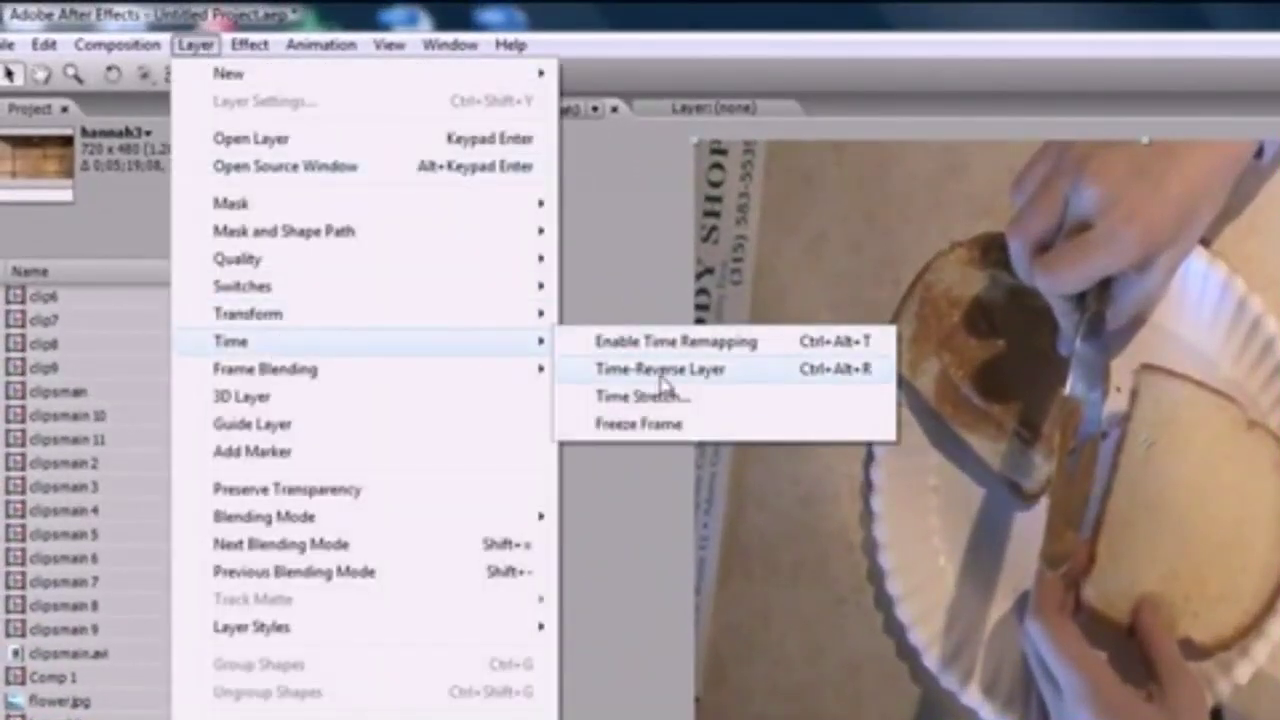
pyautogui.click(662, 399)
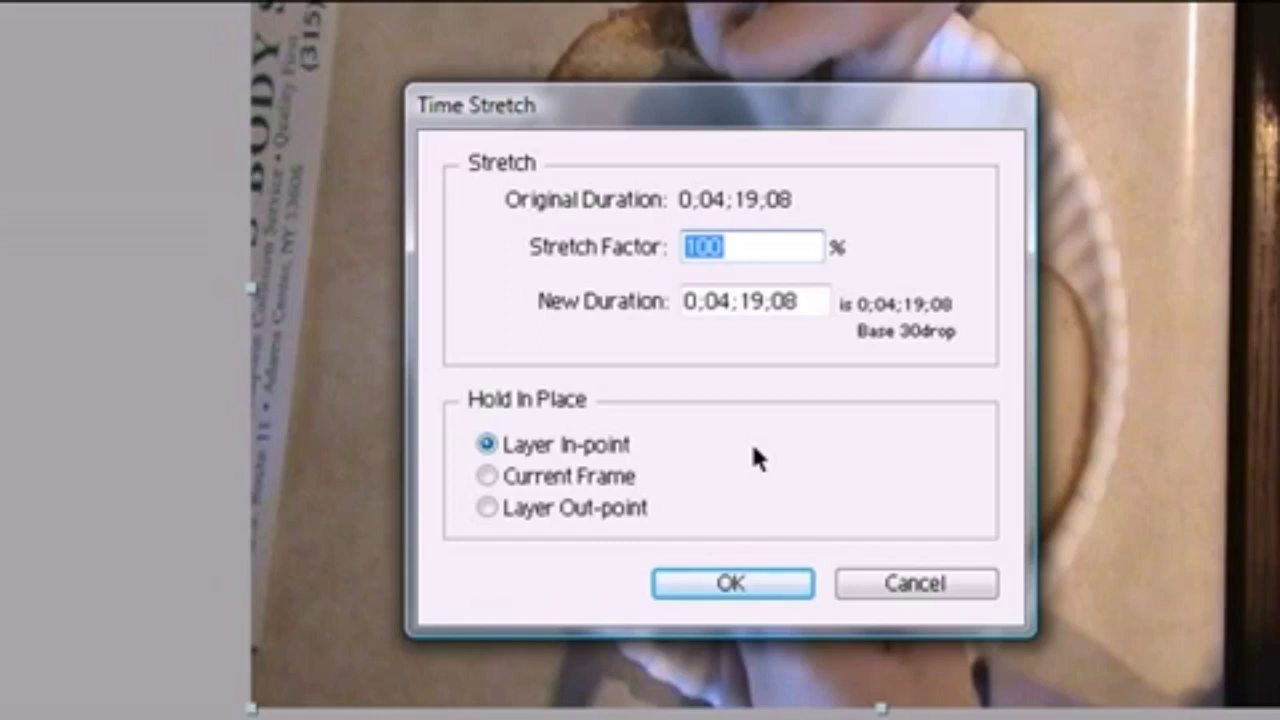
pyautogui.write('200')
pyautogui.press('BackSpace')
pyautogui.press('BackSpace')
pyautogui.press('BackSpace')
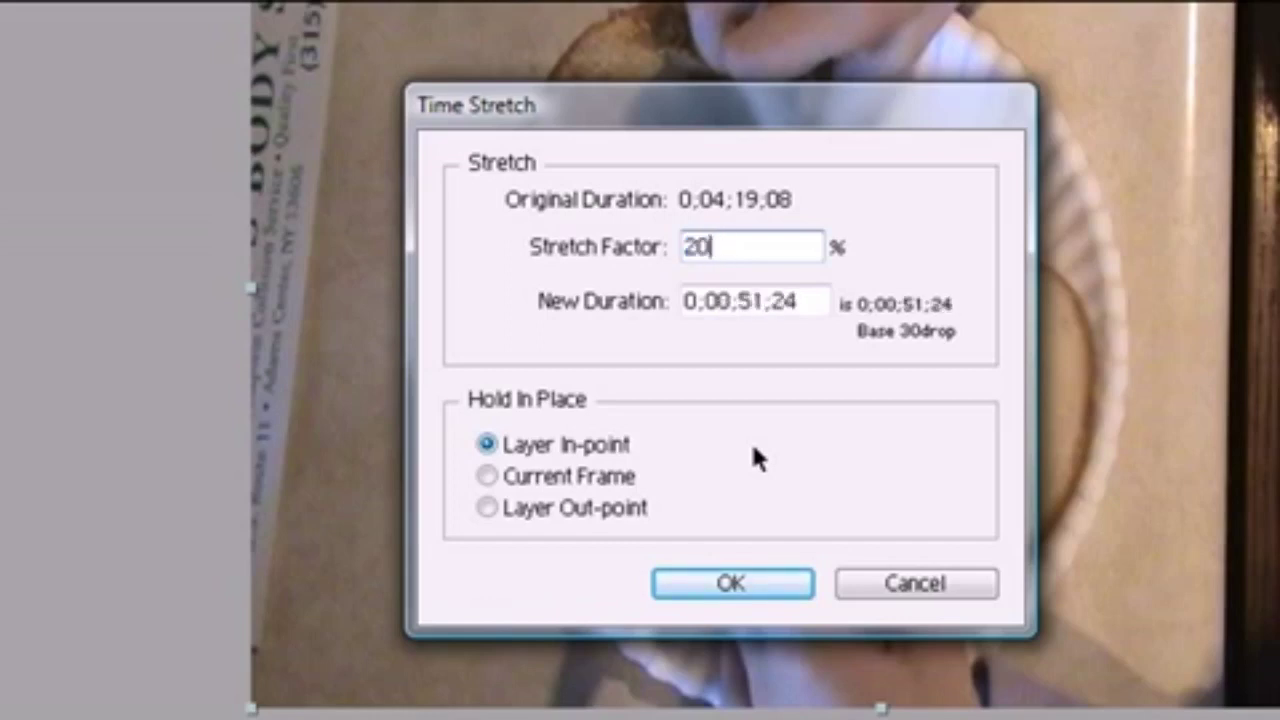
pyautogui.write('300')
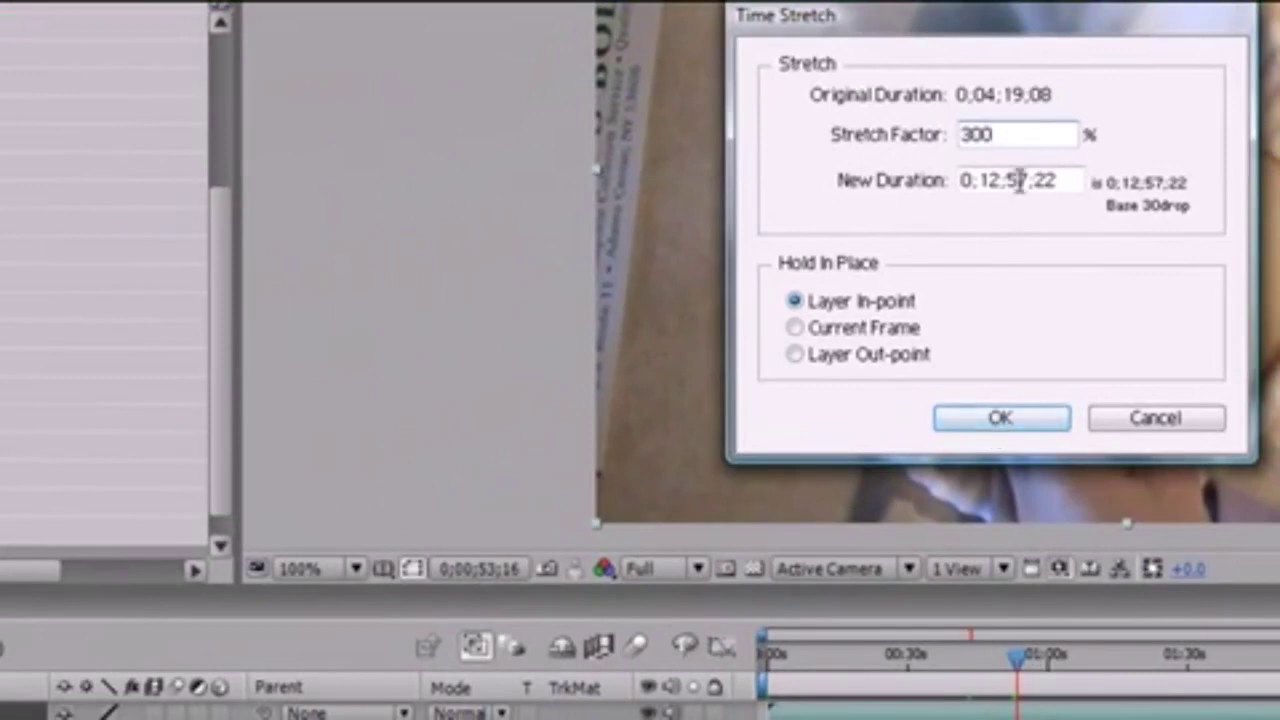
pyautogui.doubleClick(987, 180)
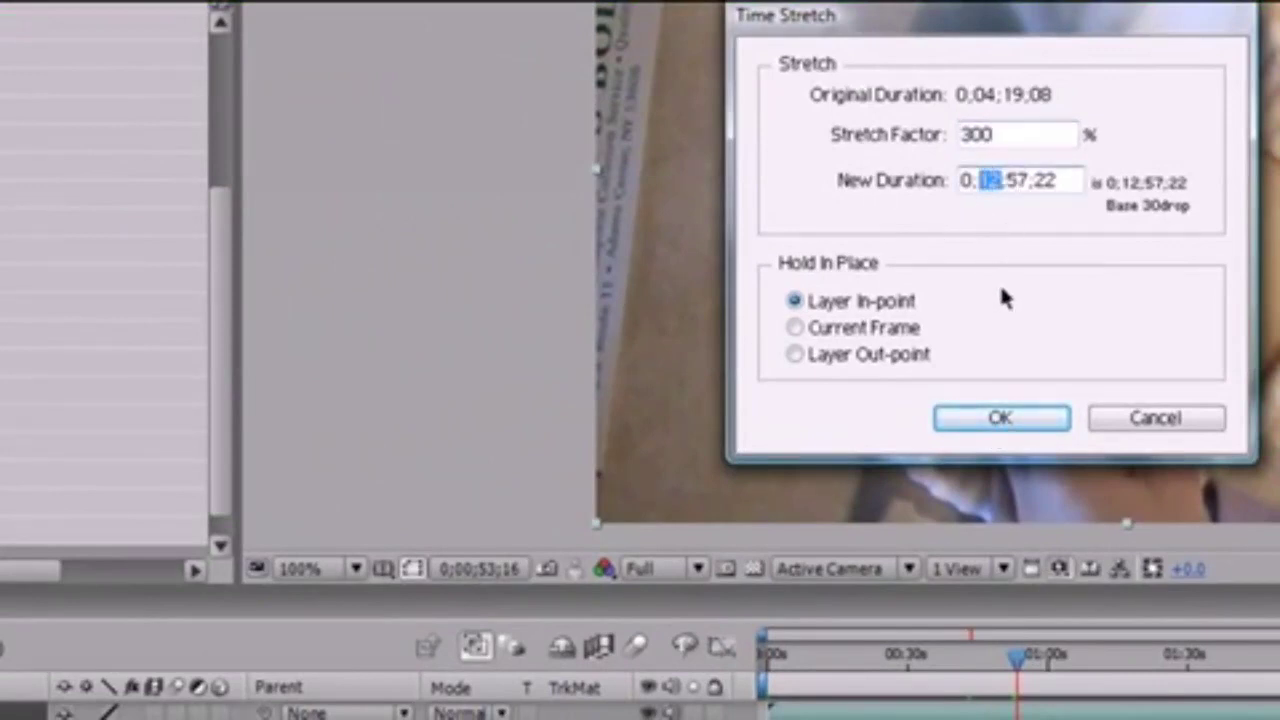
pyautogui.click(1004, 428)
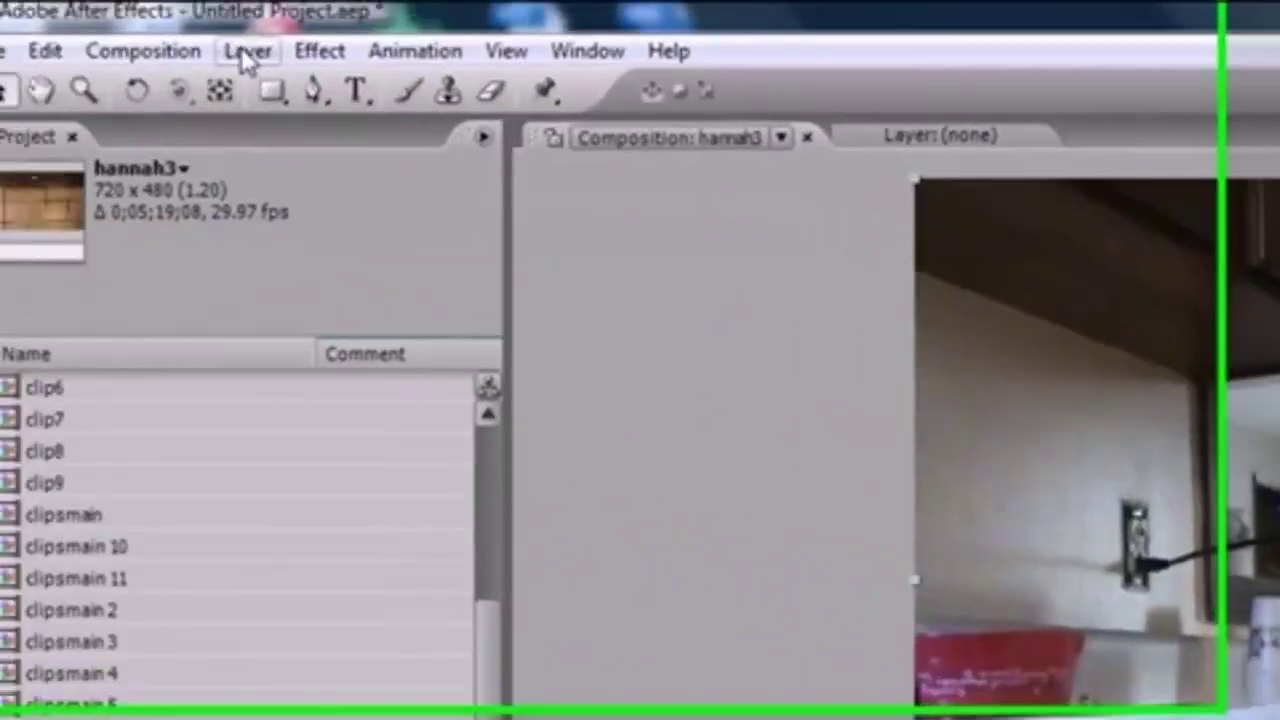
# Step: Set the hannah2.avi layer's stretch factor to 20 % and play the clip from near its start
pyautogui.click(250, 52)
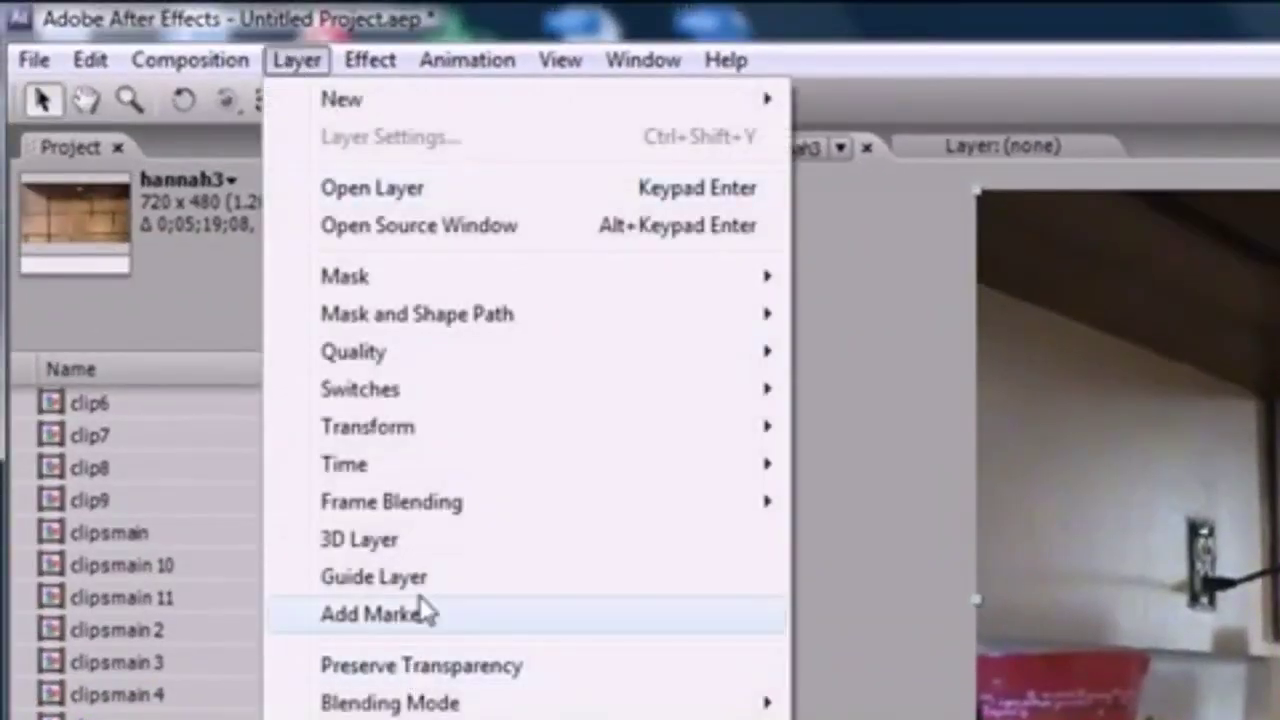
pyautogui.moveTo(433, 473)
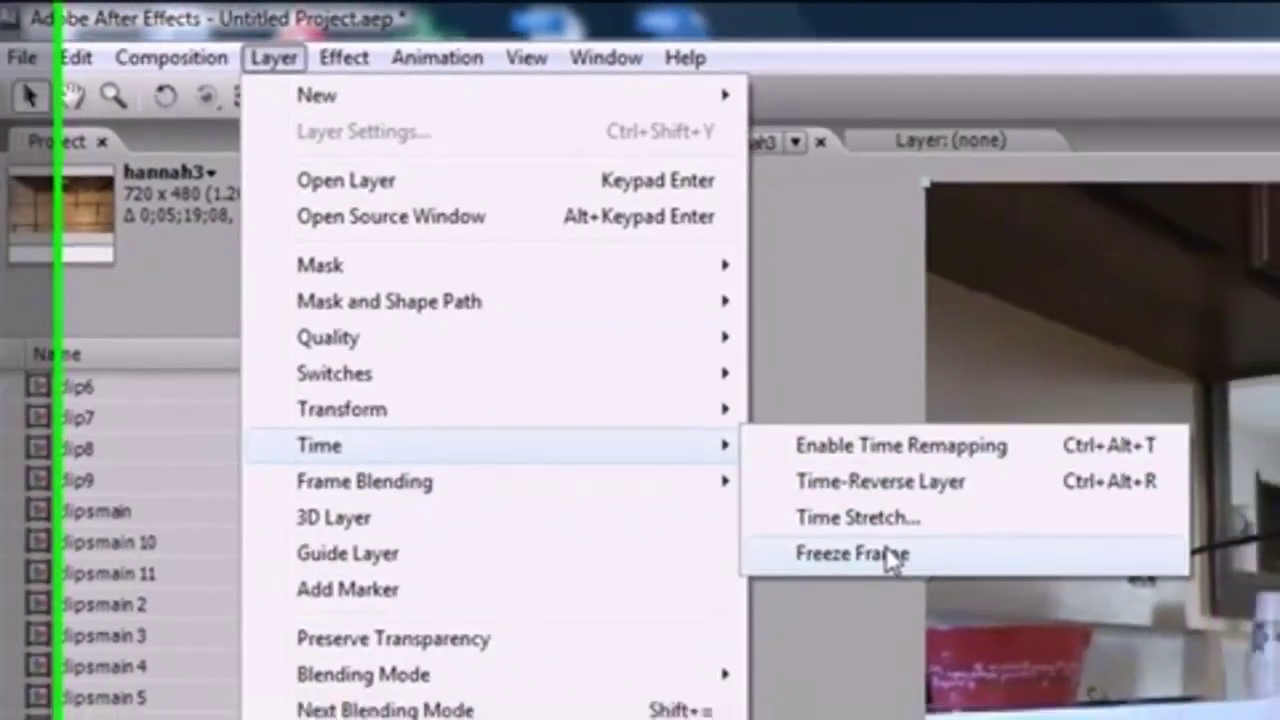
pyautogui.click(858, 517)
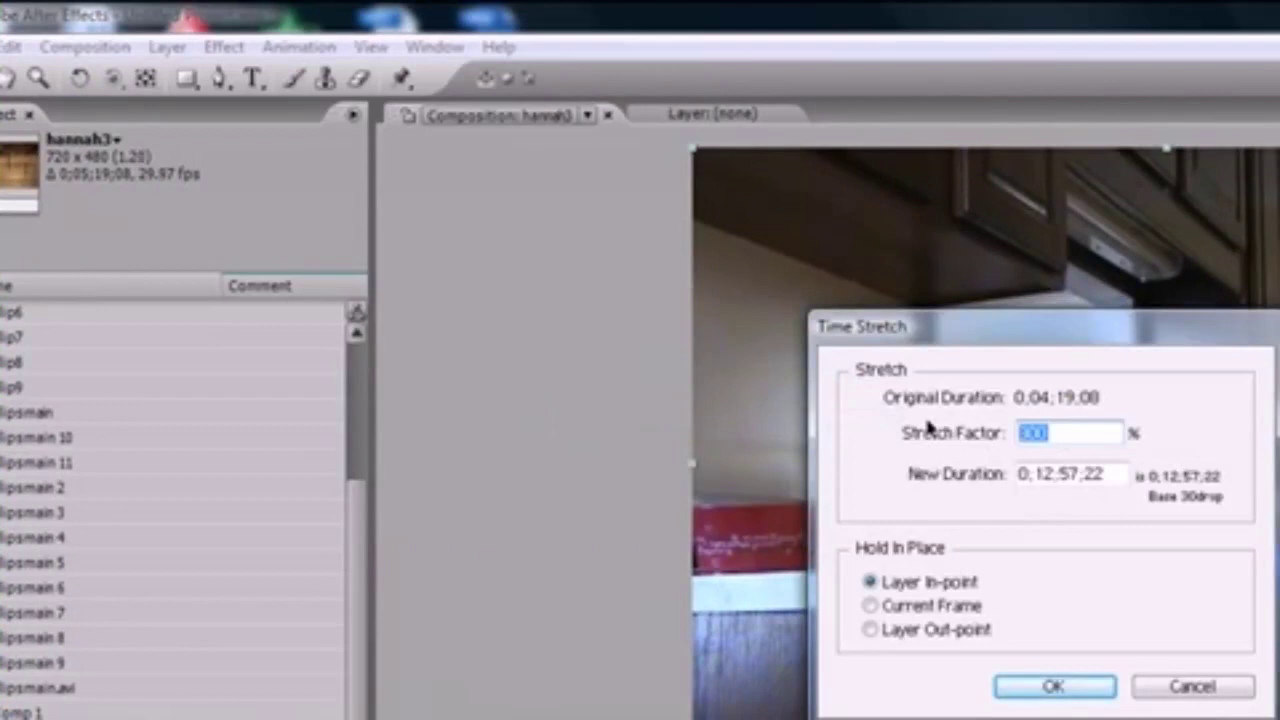
pyautogui.write('20')
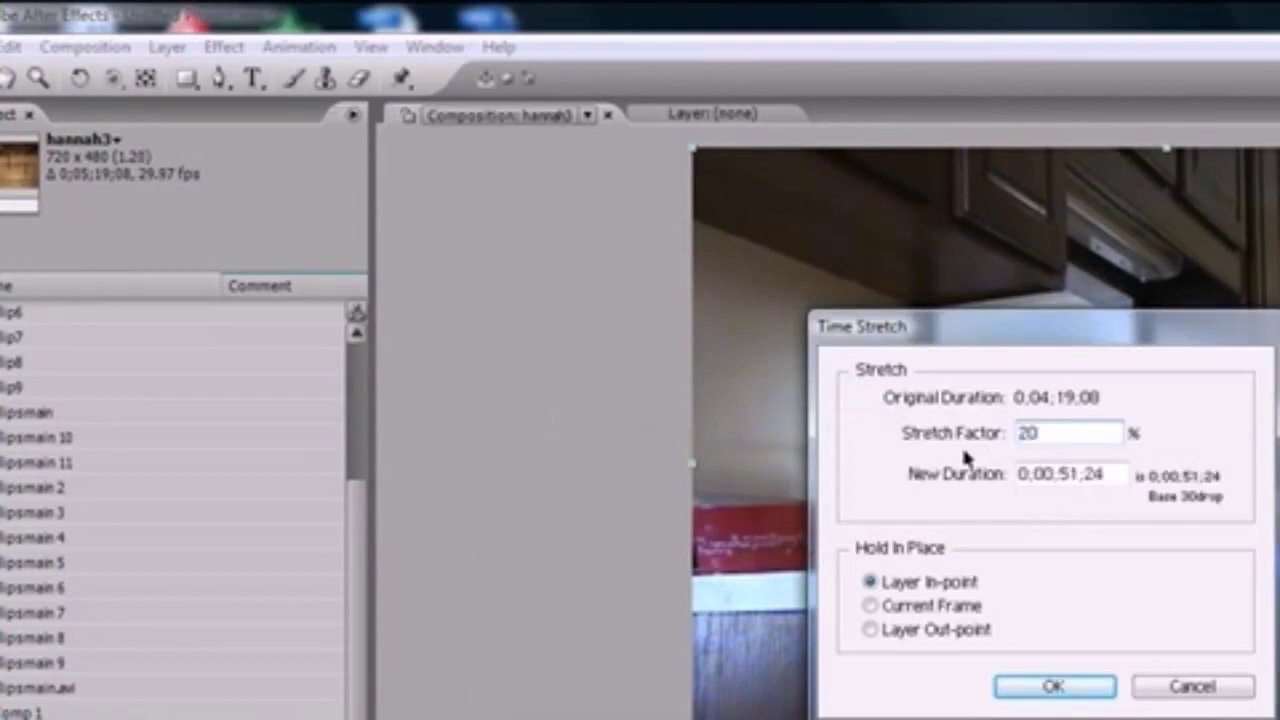
pyautogui.click(1058, 690)
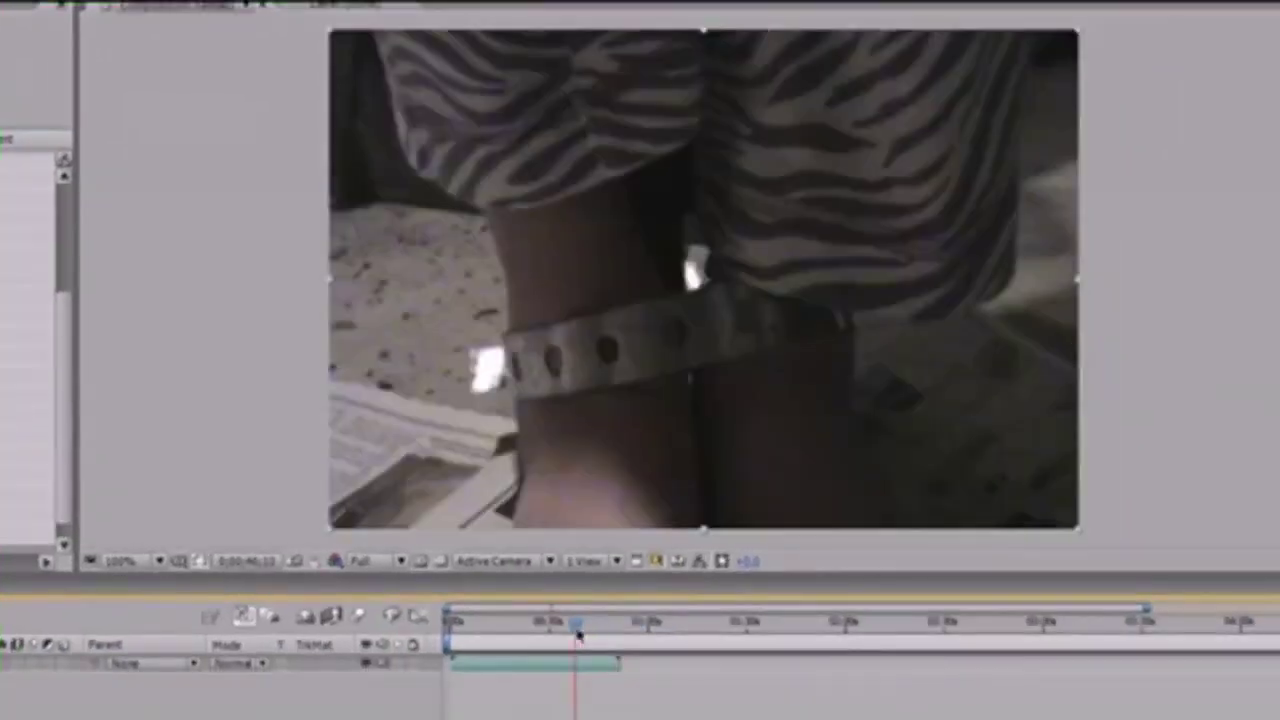
pyautogui.moveTo(578, 636); pyautogui.dragTo(475, 625)
pyautogui.press('space')
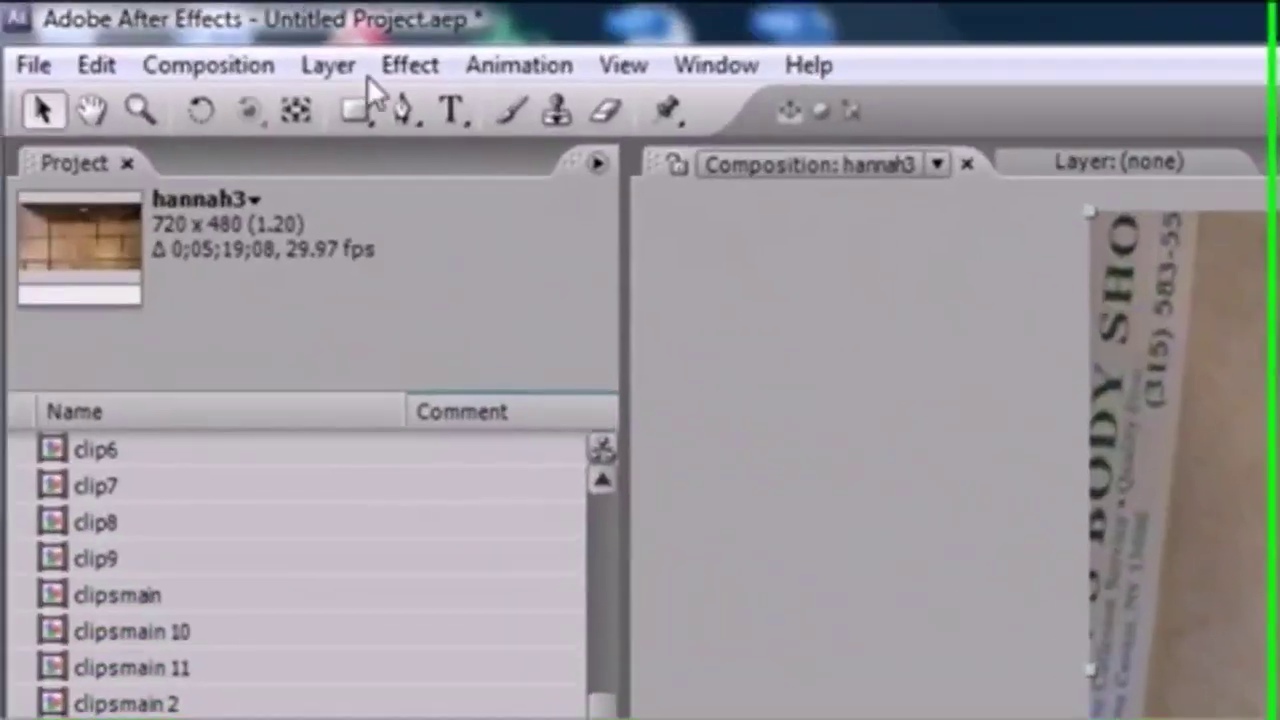
# Step: Set the hannah2.avi layer's stretch factor back to 100 %
pyautogui.click(335, 66)
pyautogui.moveTo(448, 530)
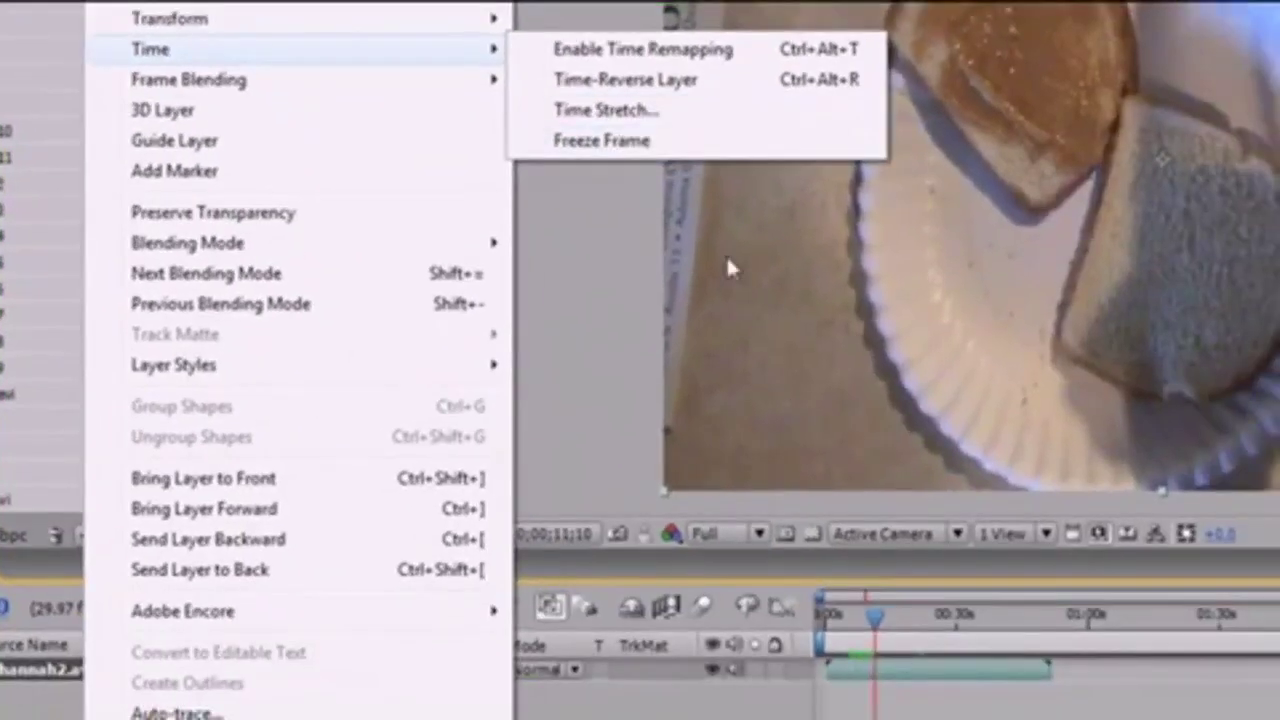
pyautogui.click(606, 110)
pyautogui.write('1000')
pyautogui.press('BackSpace')
pyautogui.click(1062, 398)
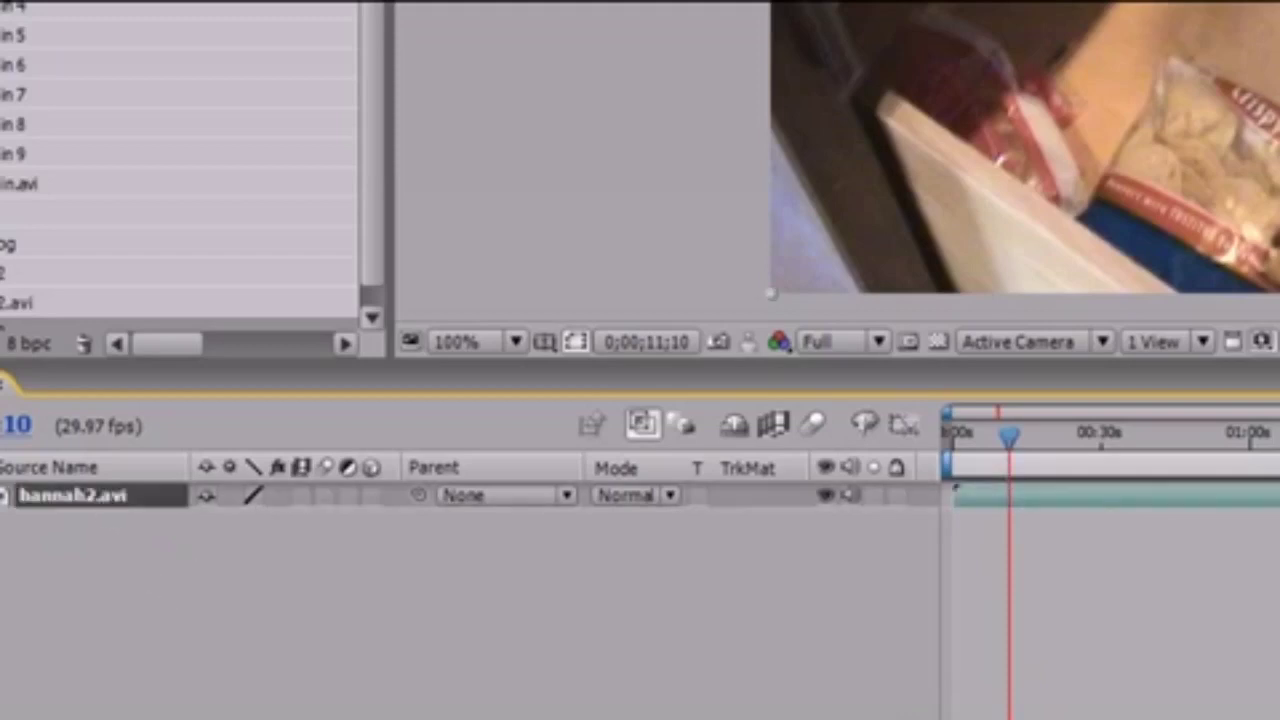
# Step: Time-reverse the hannah2.avi layer and scrub the playhead through the footage to about 1 minute 25 seconds
pyautogui.click(347, 69)
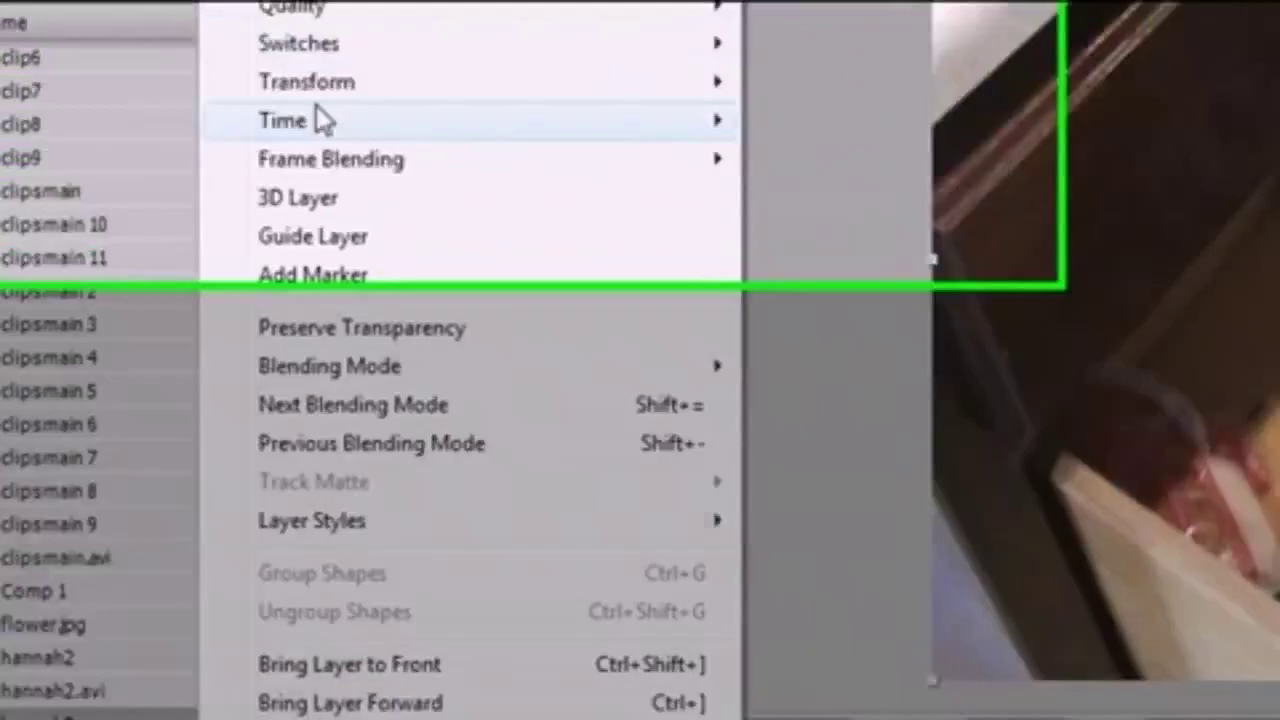
pyautogui.moveTo(443, 540)
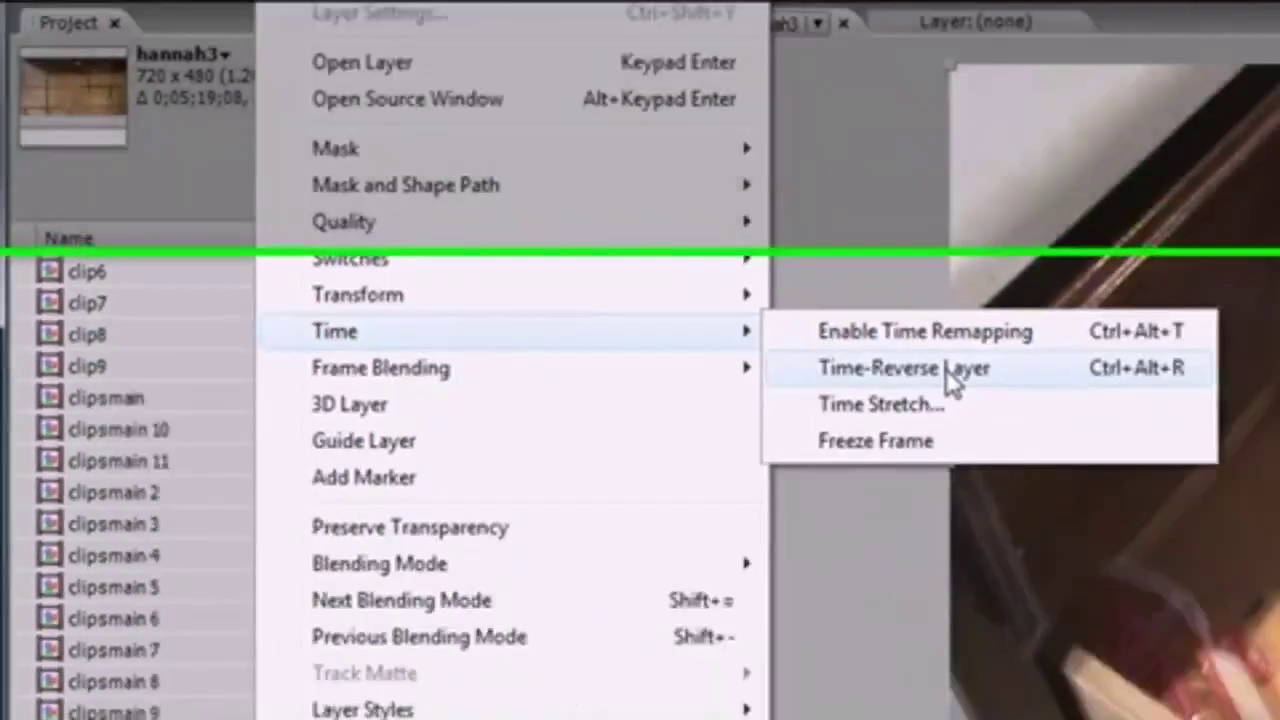
pyautogui.click(950, 385)
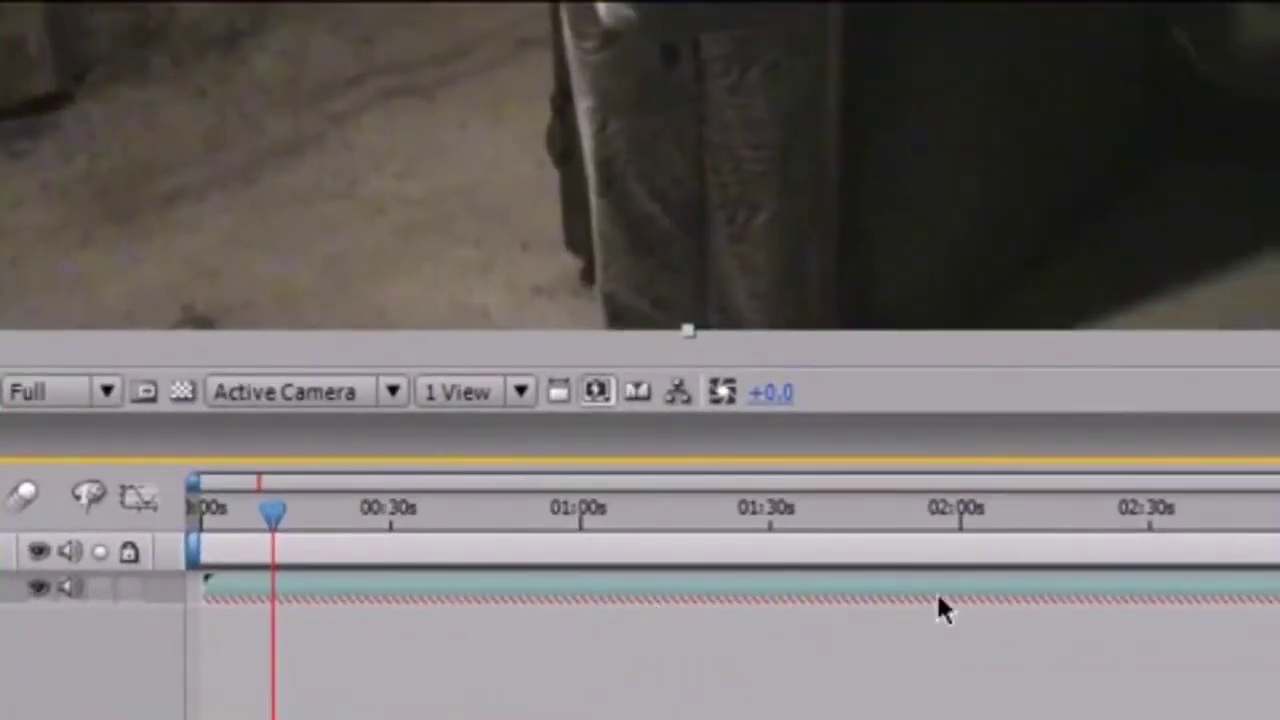
pyautogui.moveTo(294, 517); pyautogui.dragTo(743, 546)
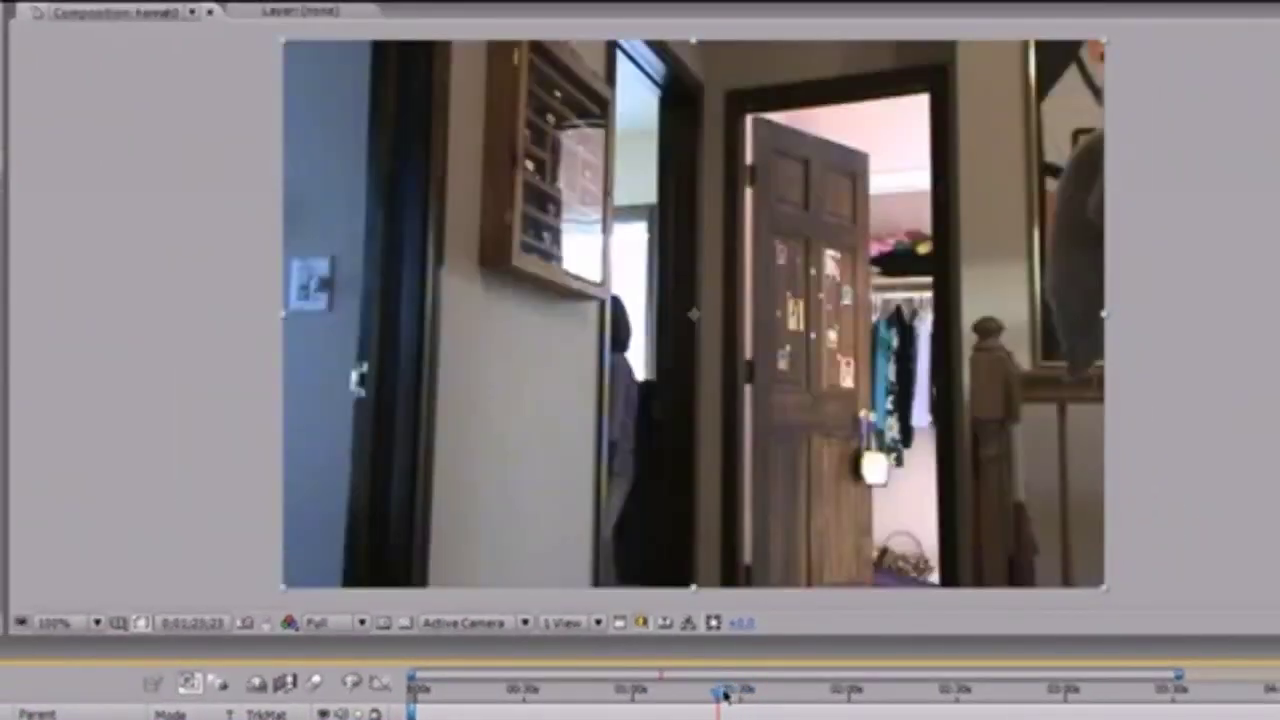
pyautogui.moveTo(726, 695); pyautogui.dragTo(741, 697)
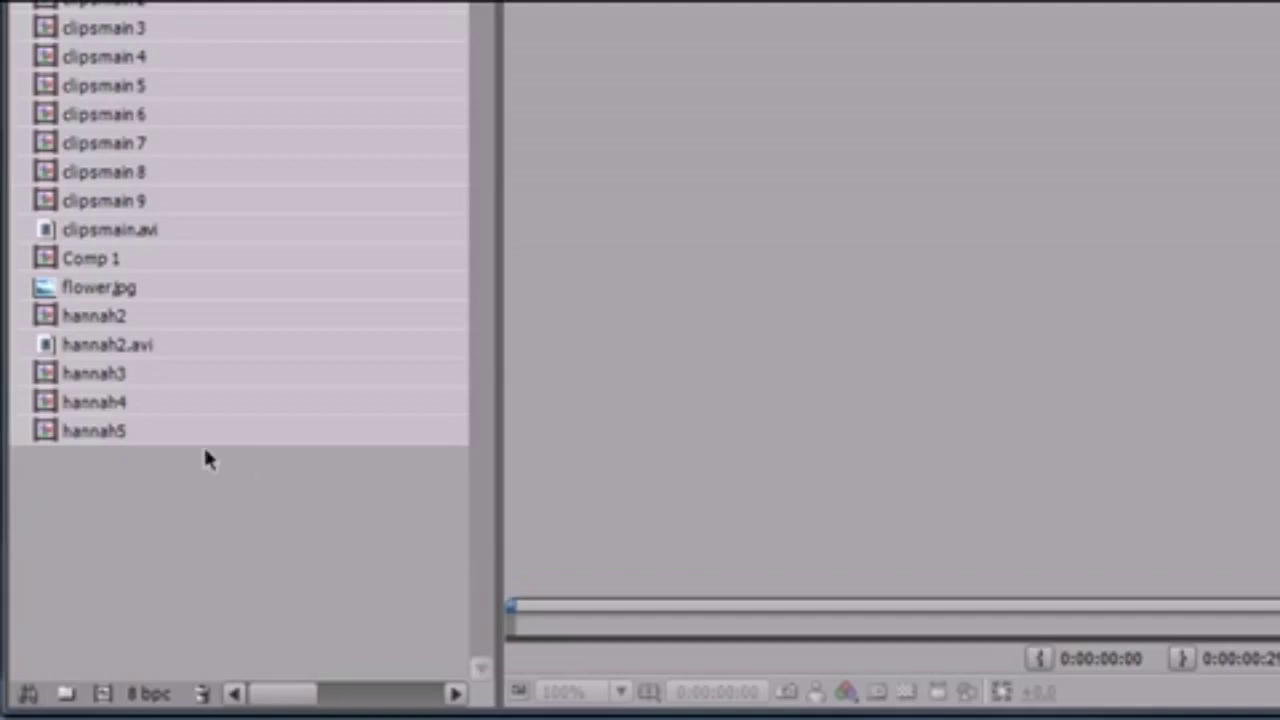
# Step: Create a new composition from the hannah2.avi footage and set its duration to 0;05;19;08
pyautogui.moveTo(73, 337); pyautogui.dragTo(103, 698)
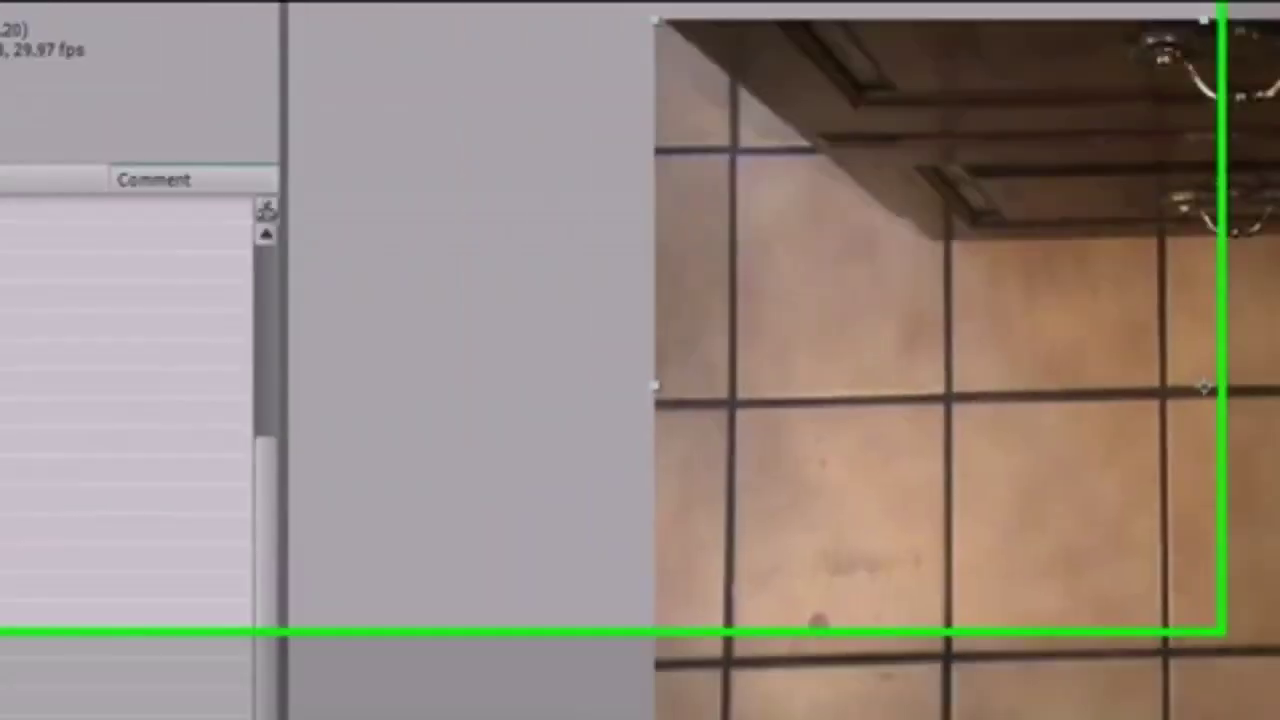
pyautogui.click(88, 52)
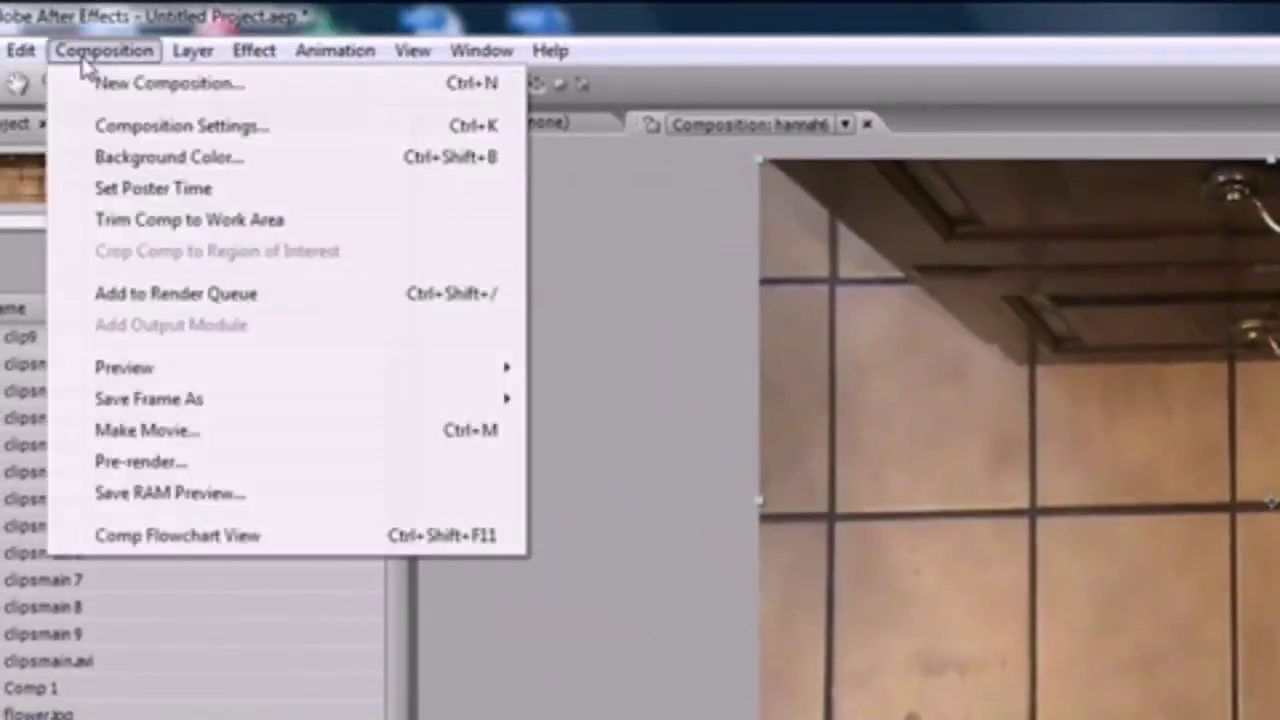
pyautogui.click(160, 128)
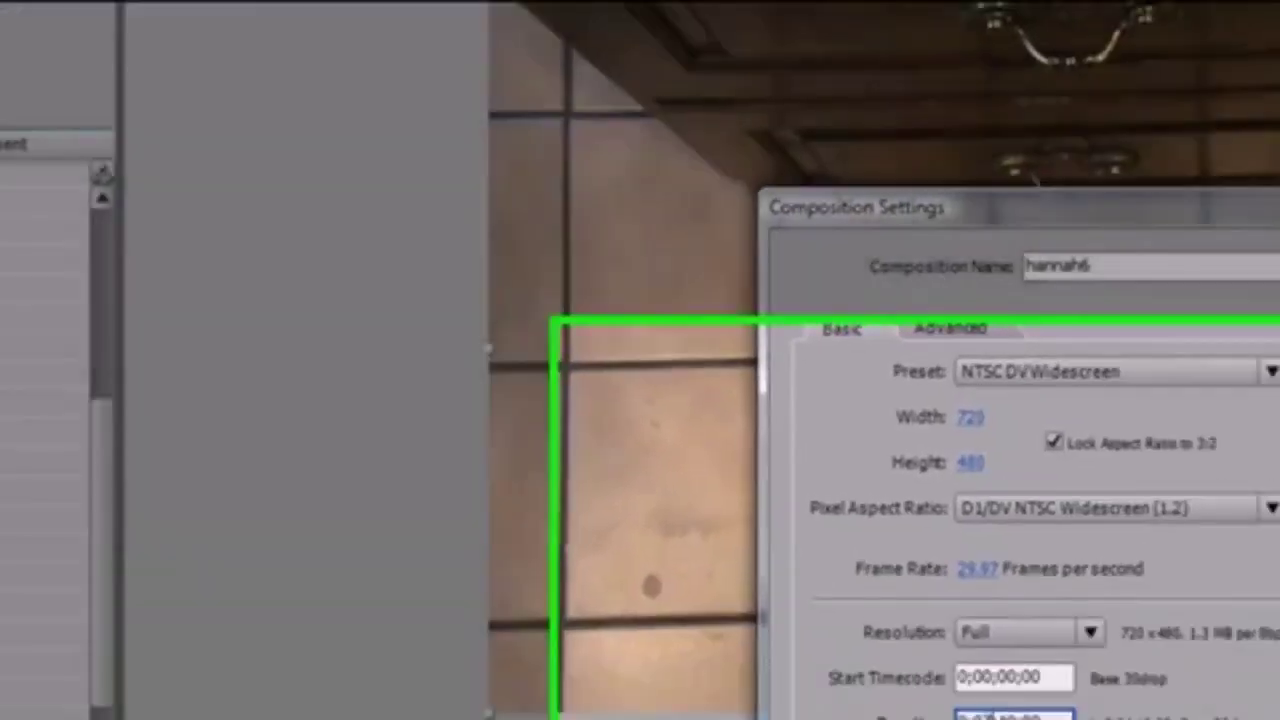
pyautogui.click(483, 450)
pyautogui.write('5;19;08')
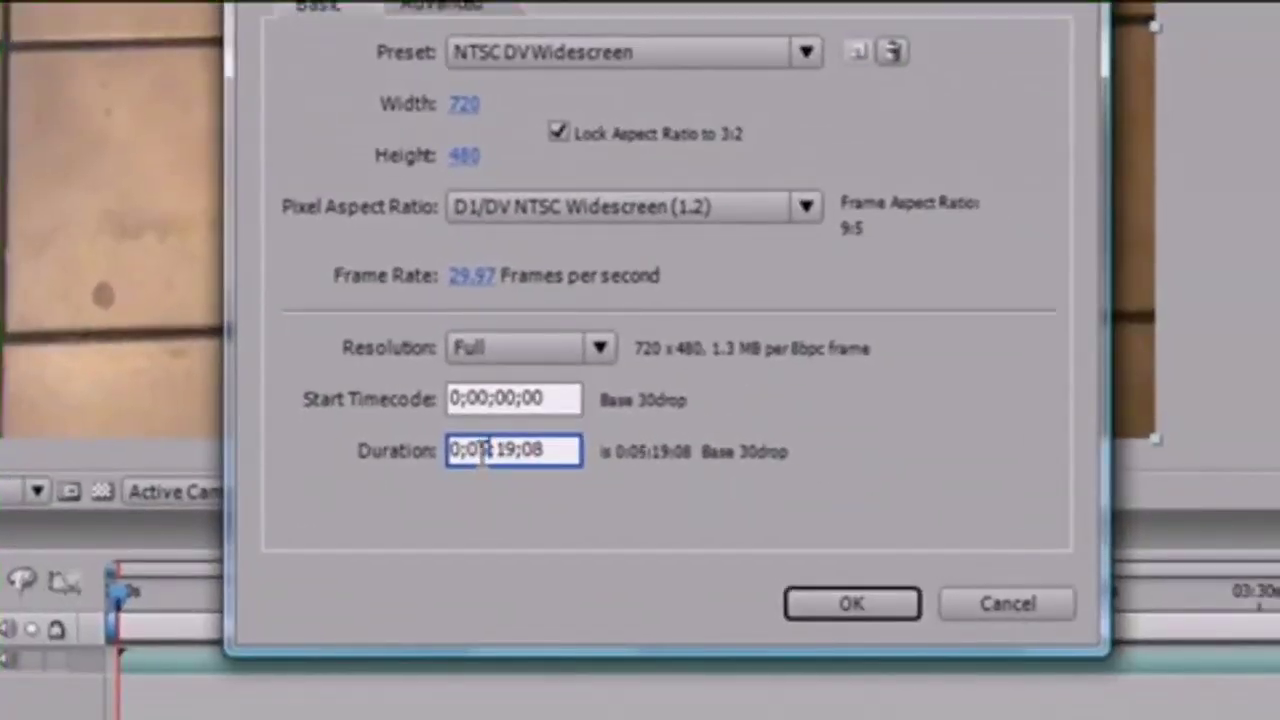
pyautogui.click(845, 605)
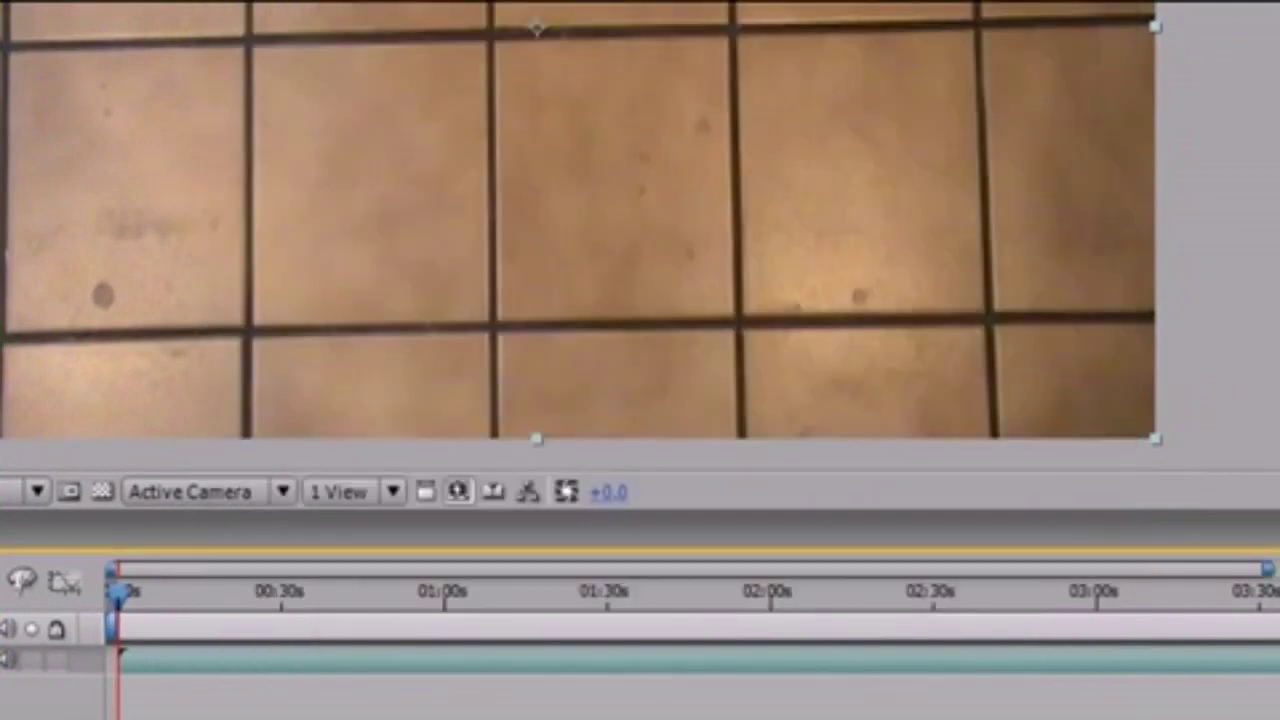
# Step: Move the playhead to about 3 minutes 25 seconds in the hannah6 timeline
pyautogui.hscroll(10, 690, 600)
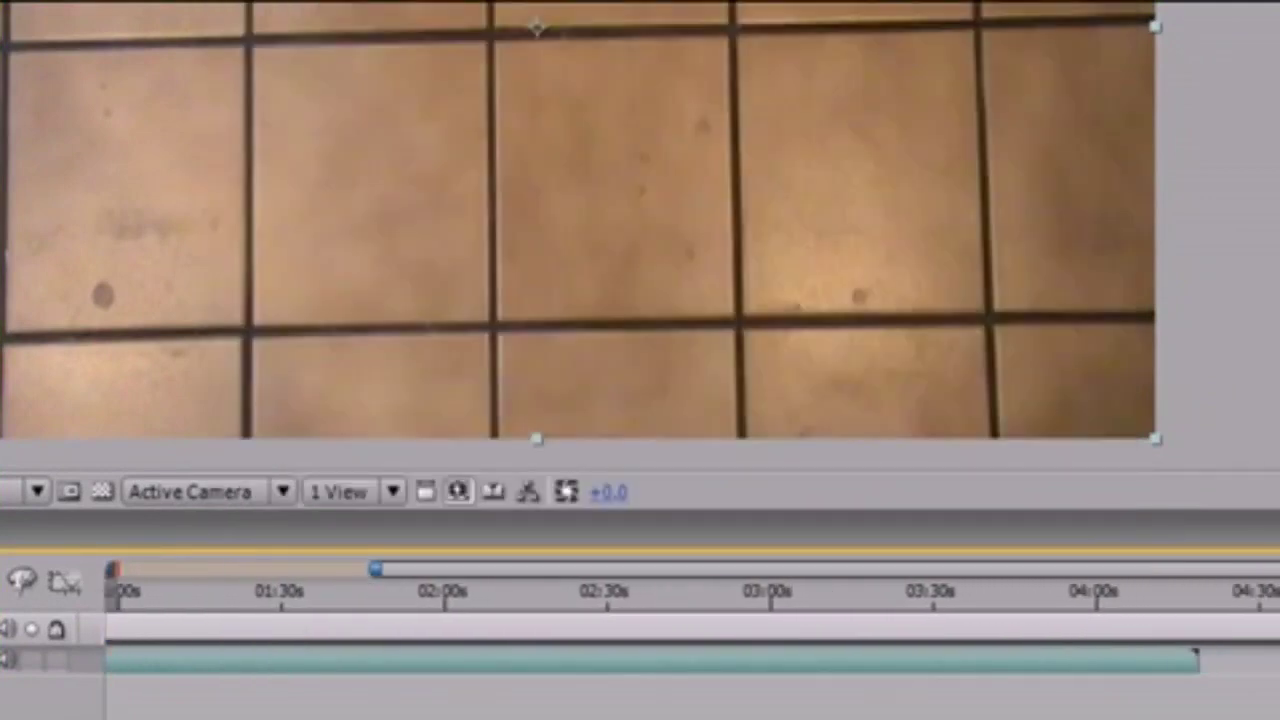
pyautogui.moveTo(1209, 590); pyautogui.dragTo(905, 594)
pyautogui.hscroll(-5, 690, 600)
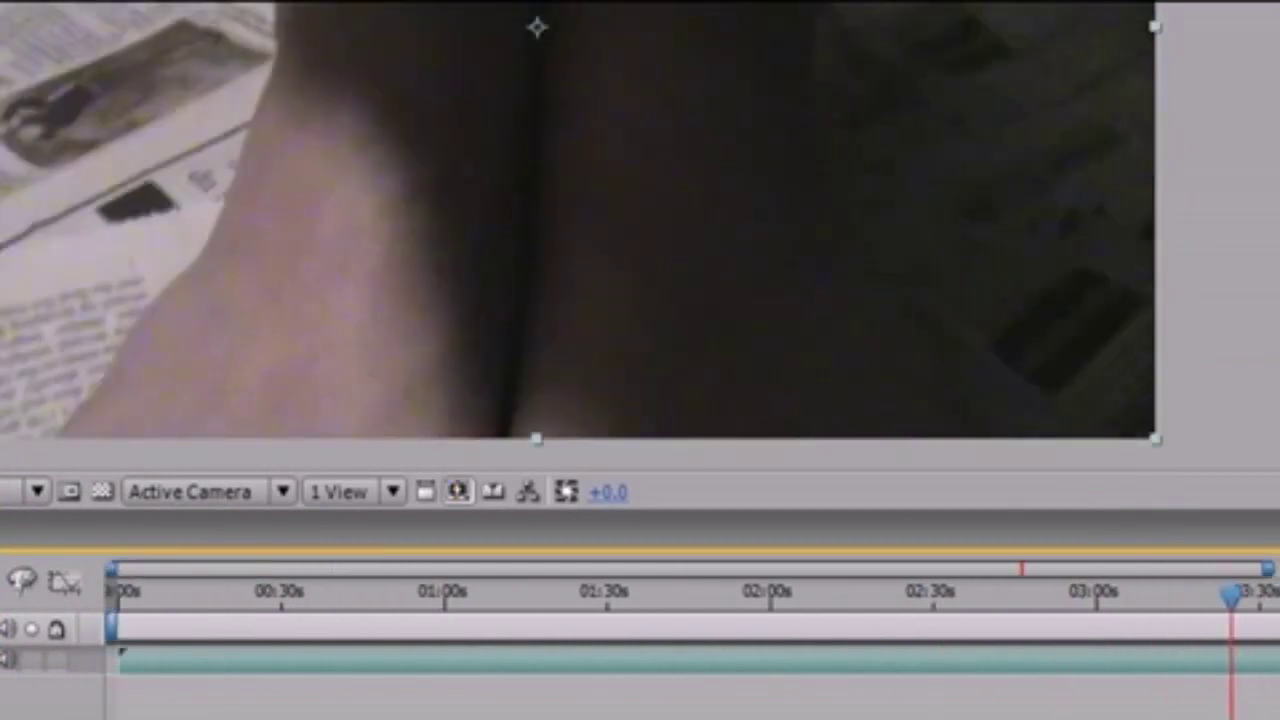
# Step: Move the playhead to about 1 minute 45 seconds and enable time remapping on the hannah2.avi layer
pyautogui.moveTo(1232, 595); pyautogui.dragTo(695, 568)
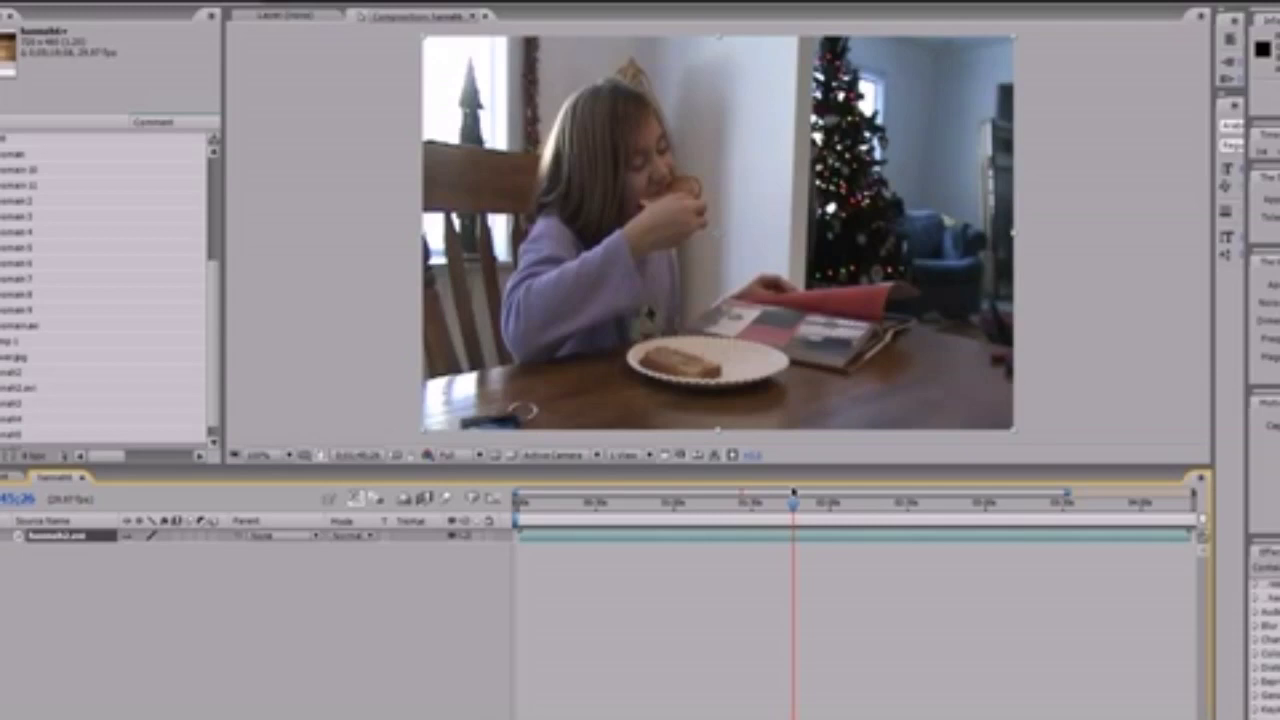
pyautogui.click(64, 540)
pyautogui.keyDown('ctrl'); pyautogui.click(64, 540); pyautogui.keyUp('ctrl')
pyautogui.click(110, 3)
pyautogui.moveTo(143, 167)
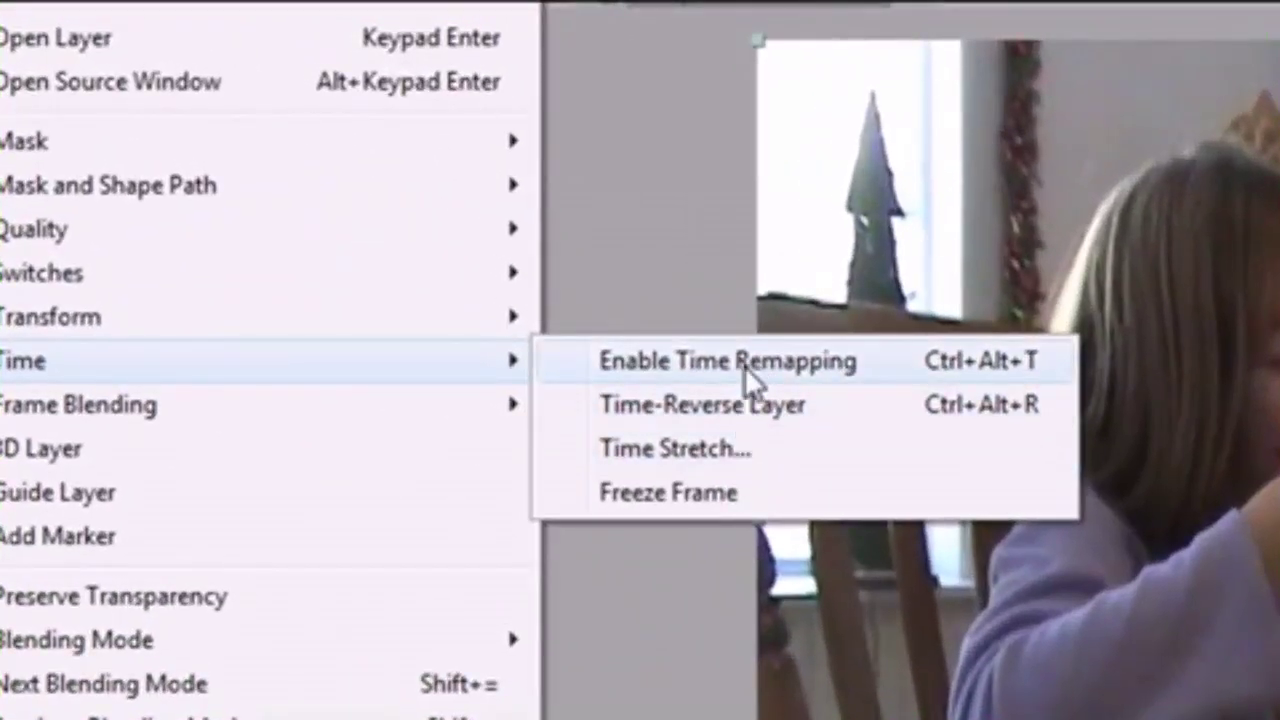
pyautogui.click(744, 366)
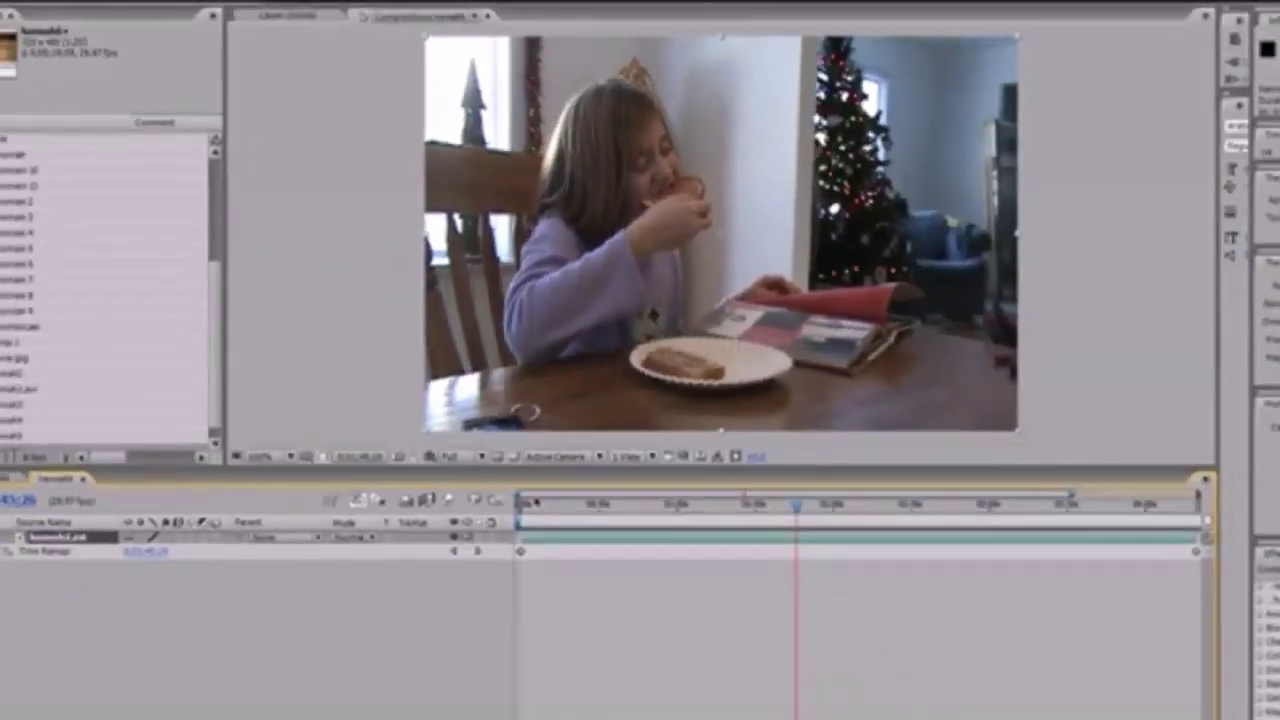
# Step: Examine the hannah2.avi layer's Time Remap line in the Graph Editor and return to the layer bar view
pyautogui.moveTo(548, 719); pyautogui.dragTo(540, 719)
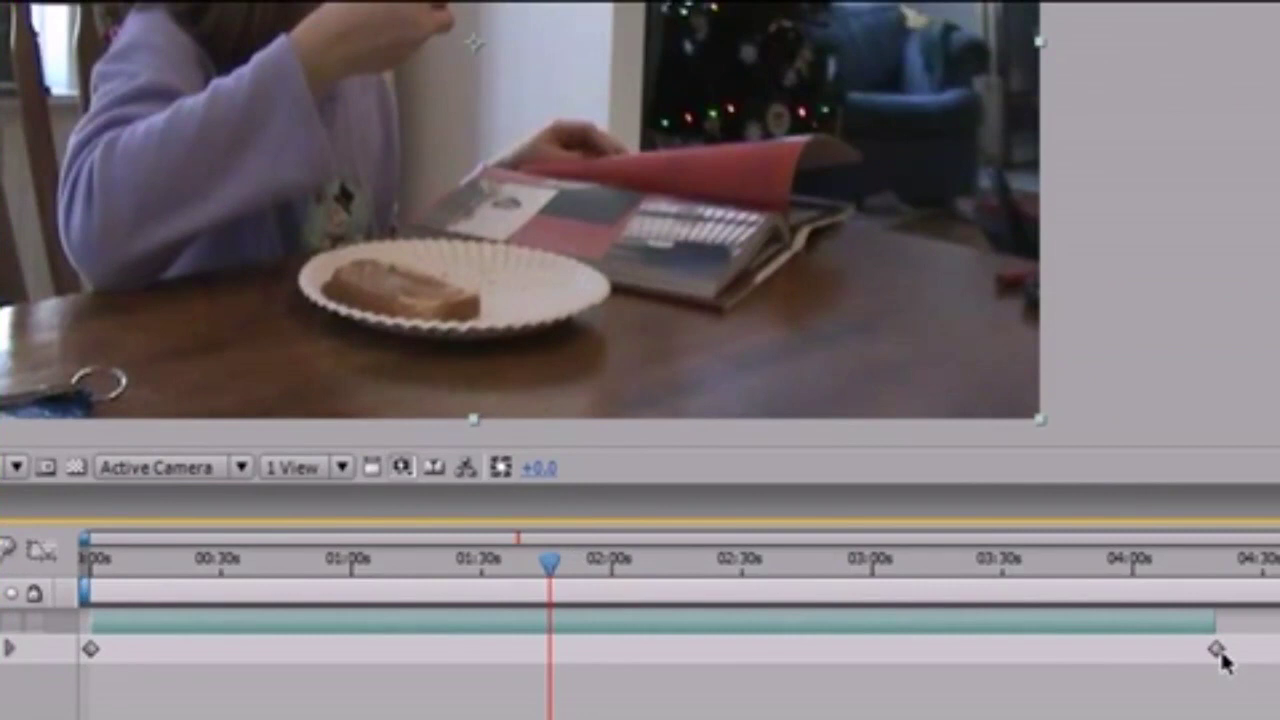
pyautogui.click(39, 555)
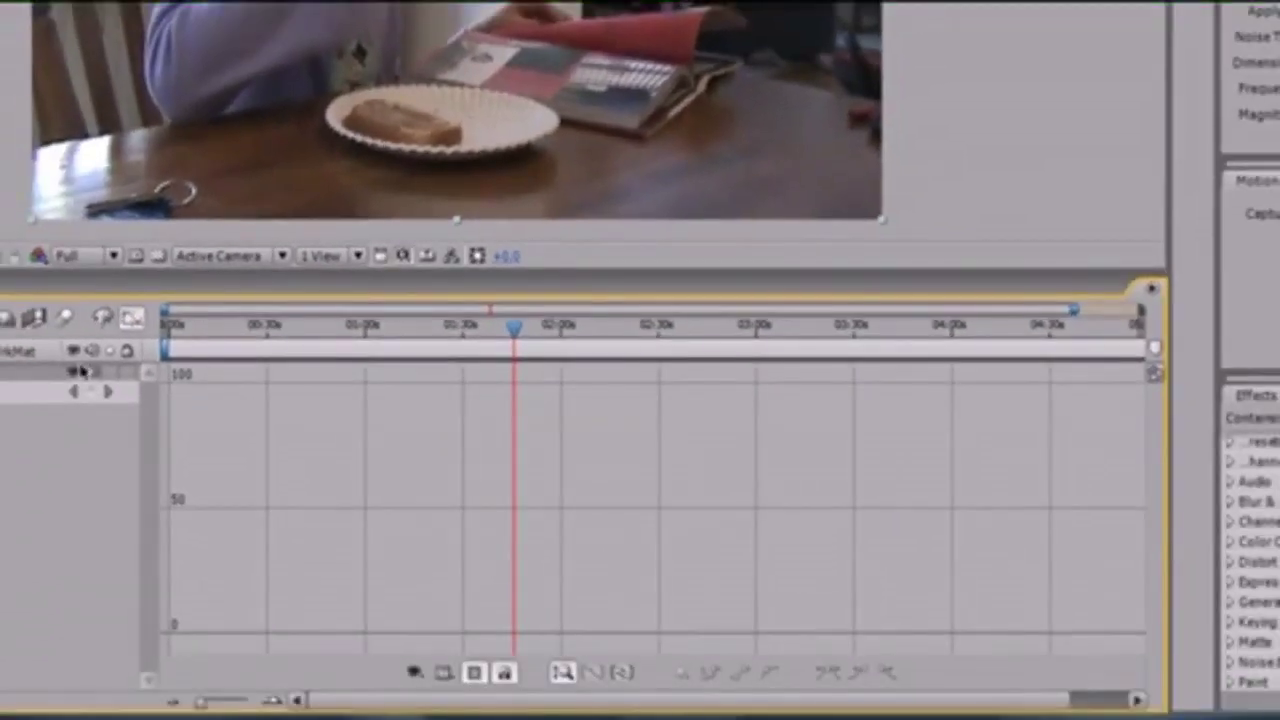
pyautogui.click(84, 371)
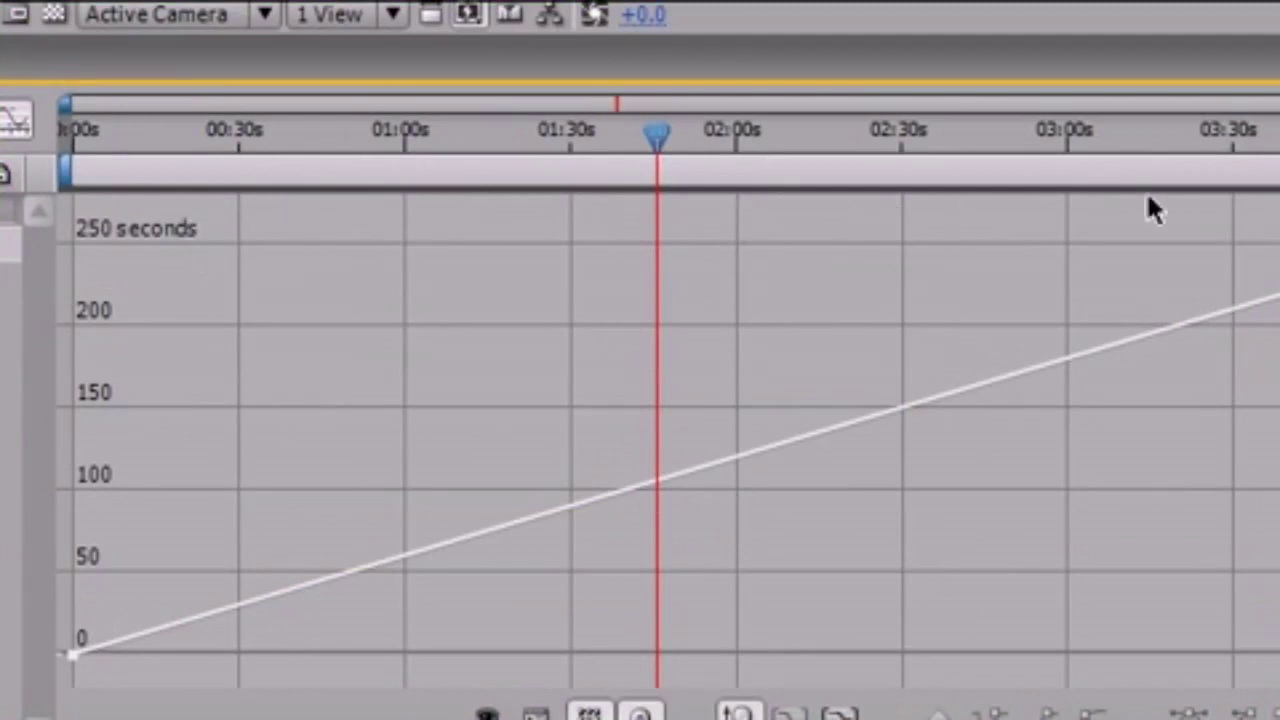
pyautogui.moveTo(124, 648)
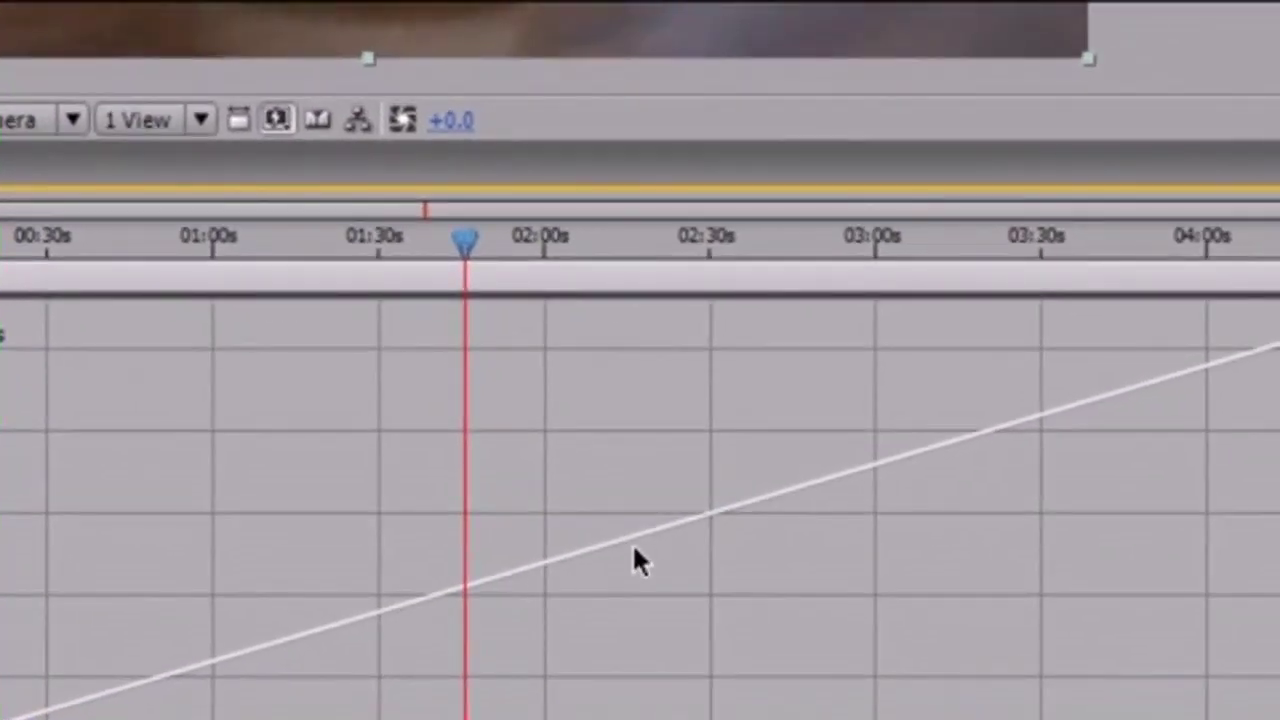
pyautogui.moveTo(988, 385)
pyautogui.hotkey('shift', 'F3')
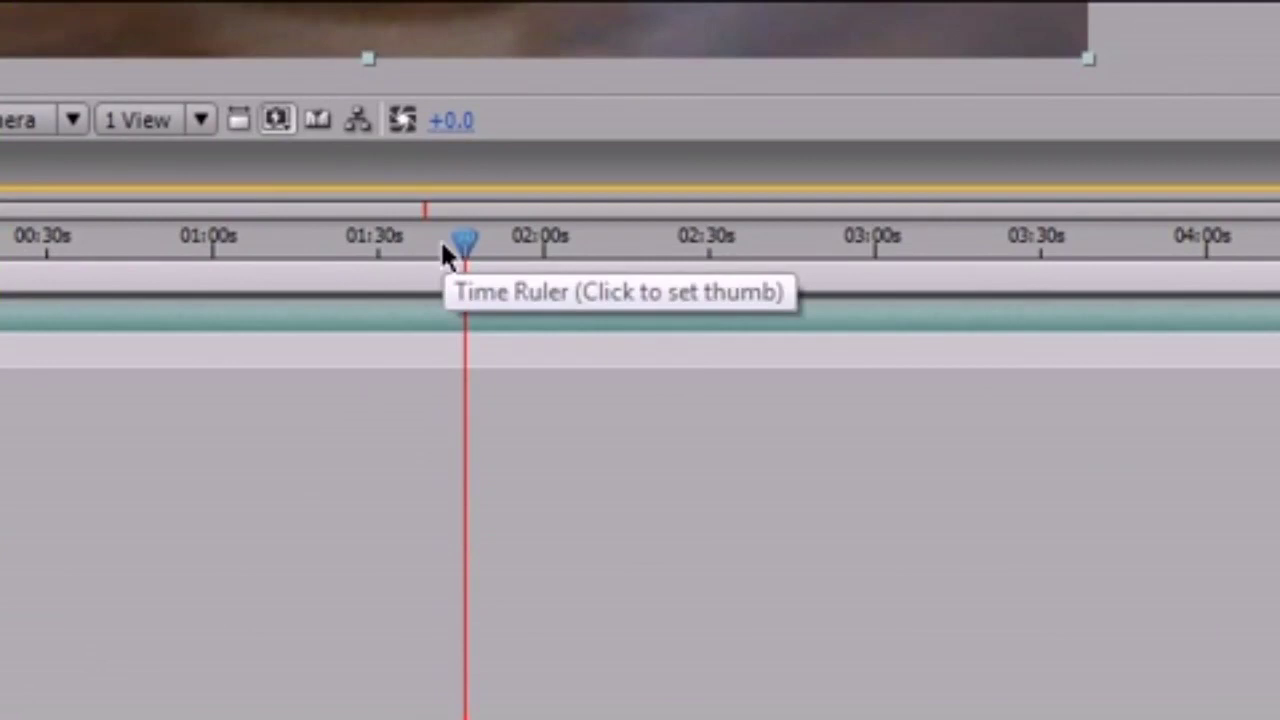
# Step: Add Time Remap keyframes to the hannah2.avi layer at 0;01;43;17 and 0;02;06;02
pyautogui.moveTo(463, 250); pyautogui.dragTo(424, 245)
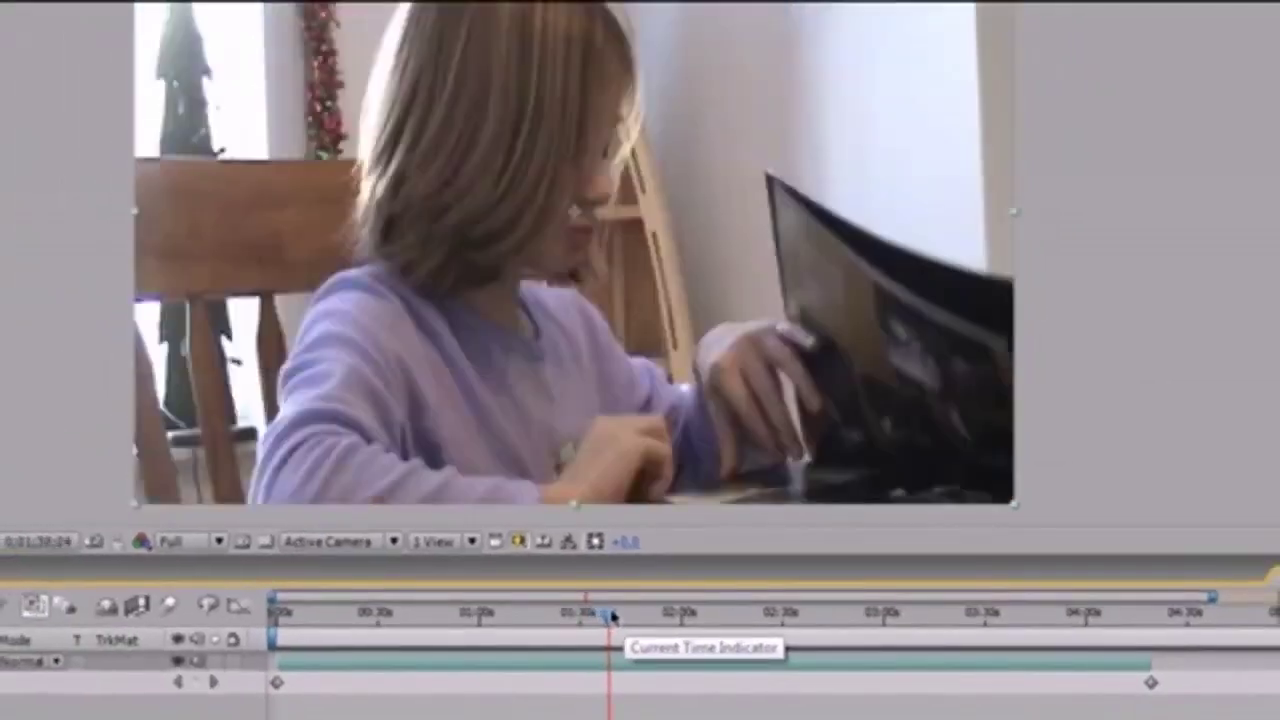
pyautogui.moveTo(613, 617); pyautogui.dragTo(626, 612)
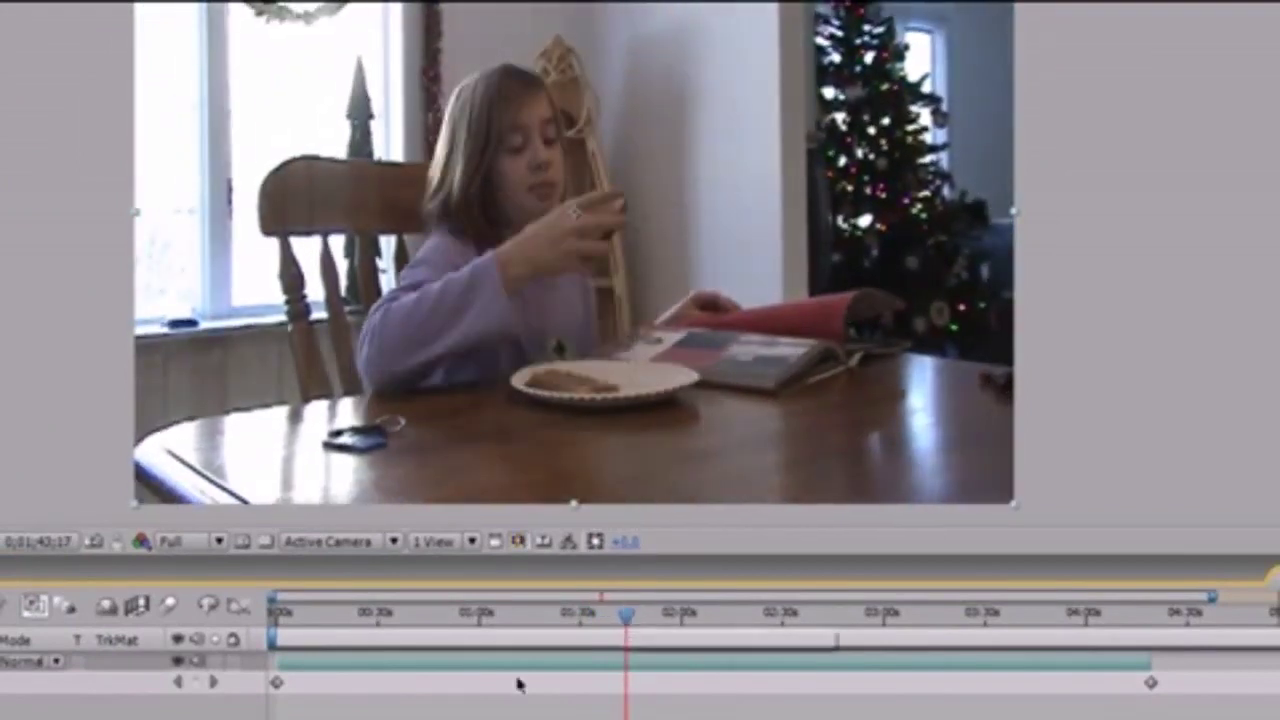
pyautogui.click(197, 683)
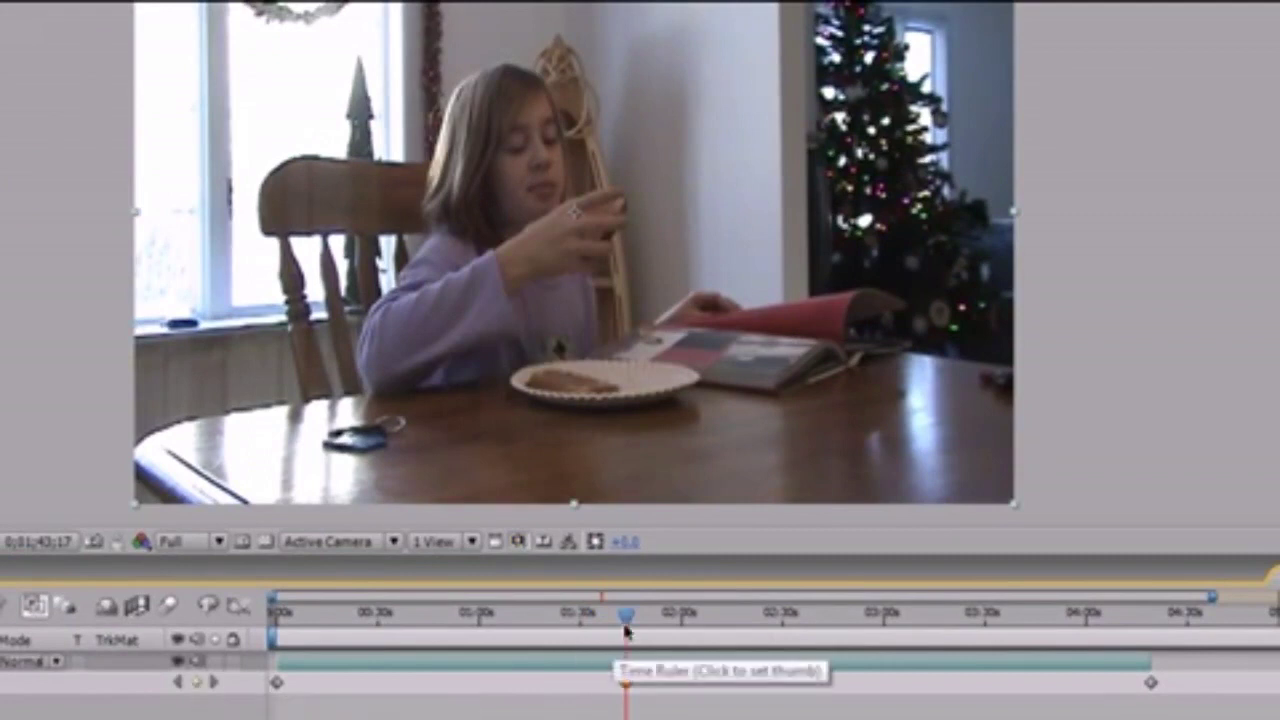
pyautogui.moveTo(627, 625); pyautogui.dragTo(704, 625)
pyautogui.click(196, 683)
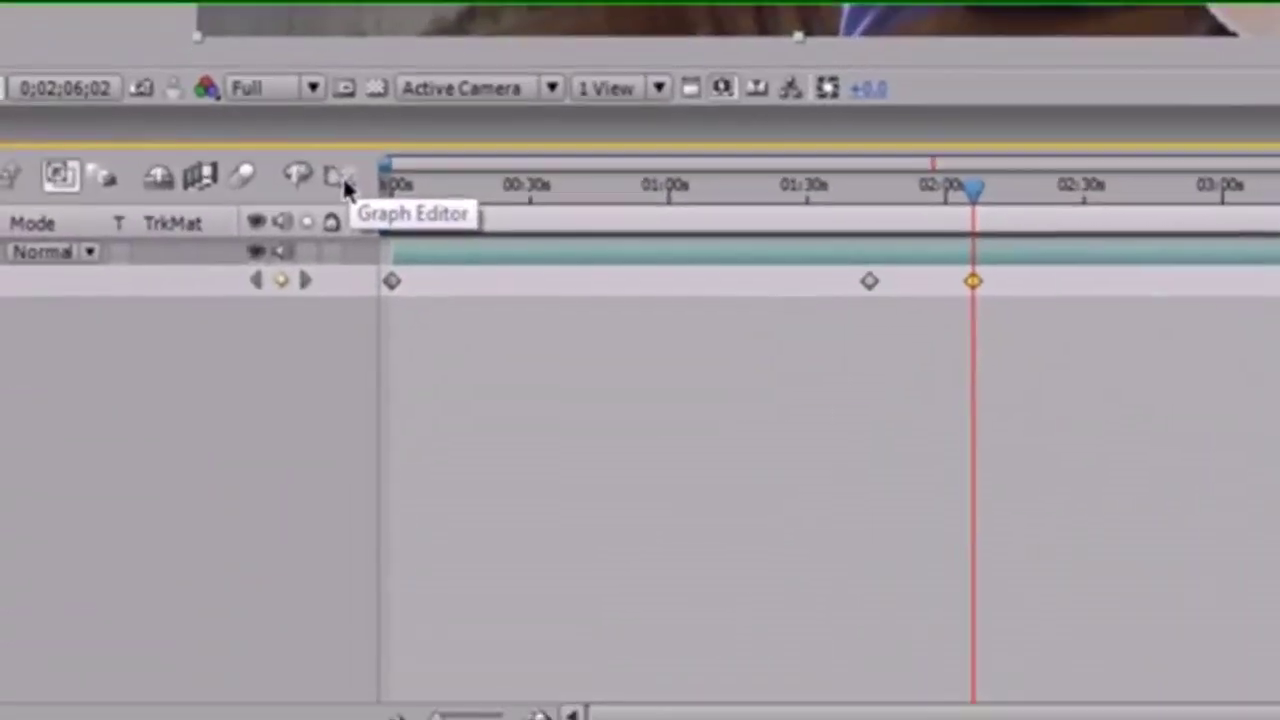
# Step: In the Graph Editor, level the 0;02;06;02 keyframe with the preceding one at about 103.60 seconds and move it to about 3 minutes
pyautogui.click(238, 605)
pyautogui.moveTo(976, 458); pyautogui.dragTo(979, 479)
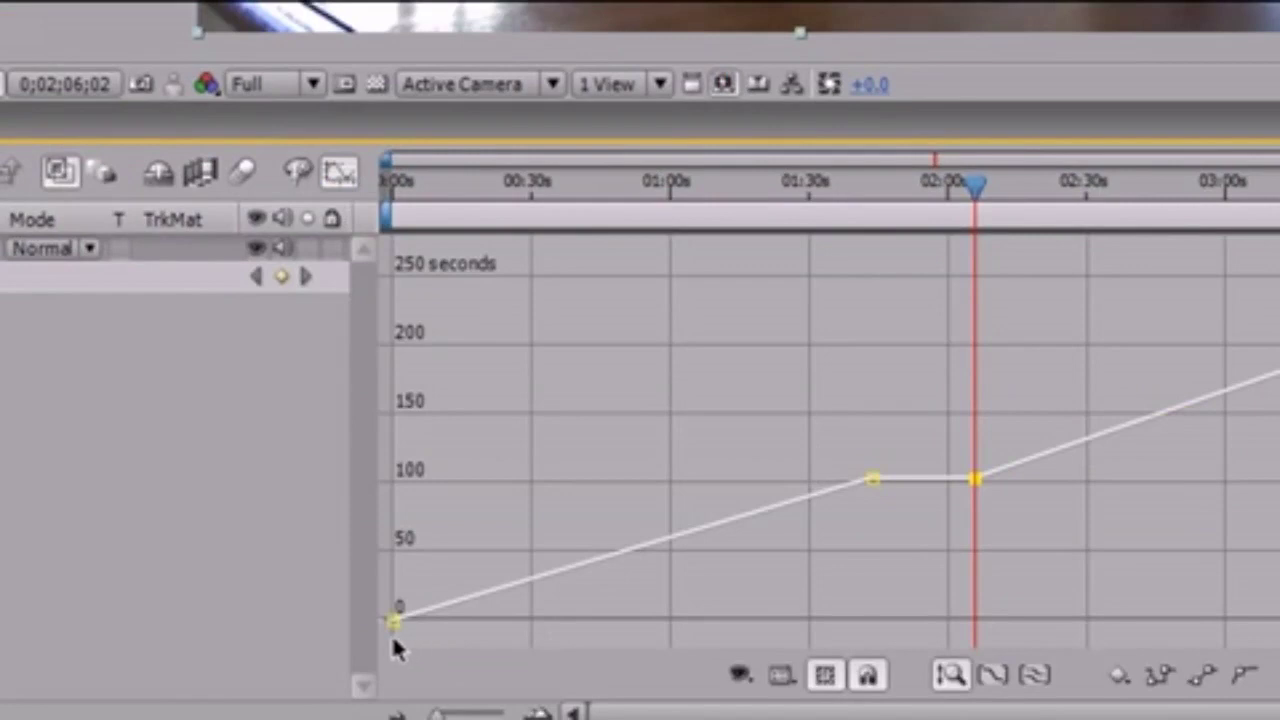
pyautogui.moveTo(477, 588)
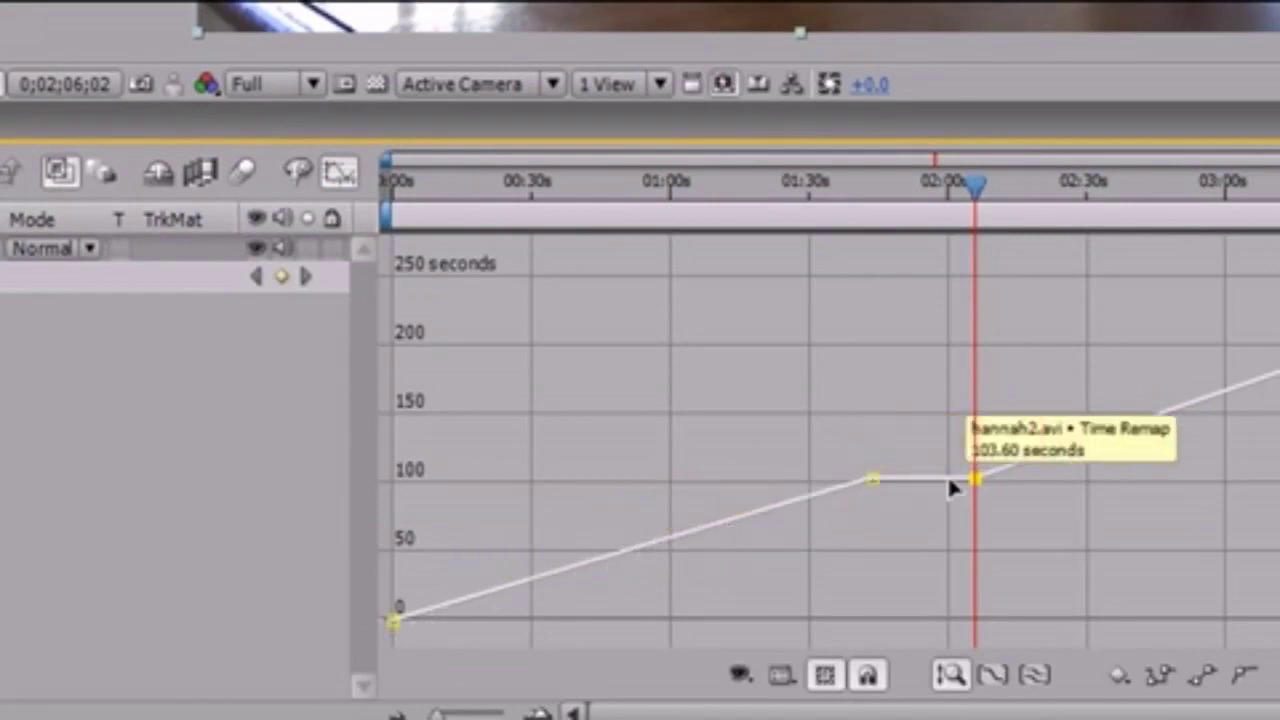
pyautogui.moveTo(975, 479); pyautogui.dragTo(1228, 490)
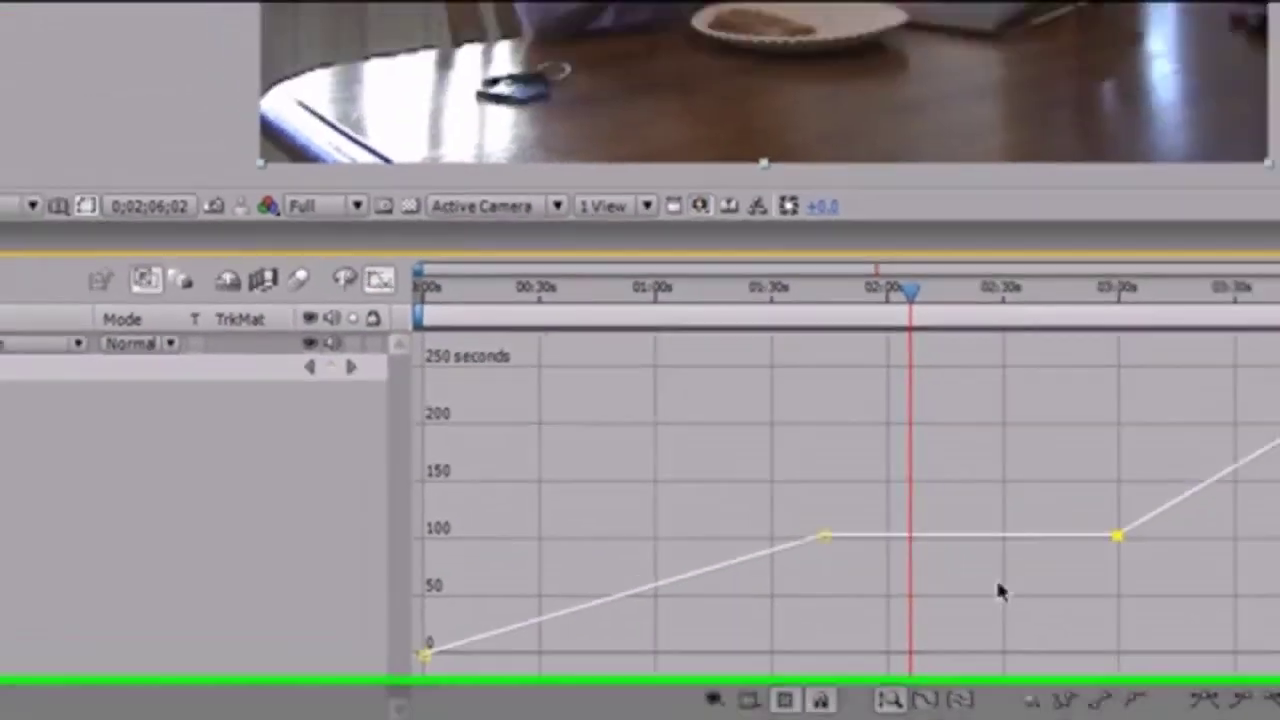
# Step: Scrub through the flat and steeper sections of the Time Remap graph to check the freeze and the faster playback
pyautogui.moveTo(800, 478)
pyautogui.mouseDown()
pyautogui.moveTo(557, 474)
pyautogui.moveTo(817, 471)
pyautogui.moveTo(791, 476)
pyautogui.mouseUp()
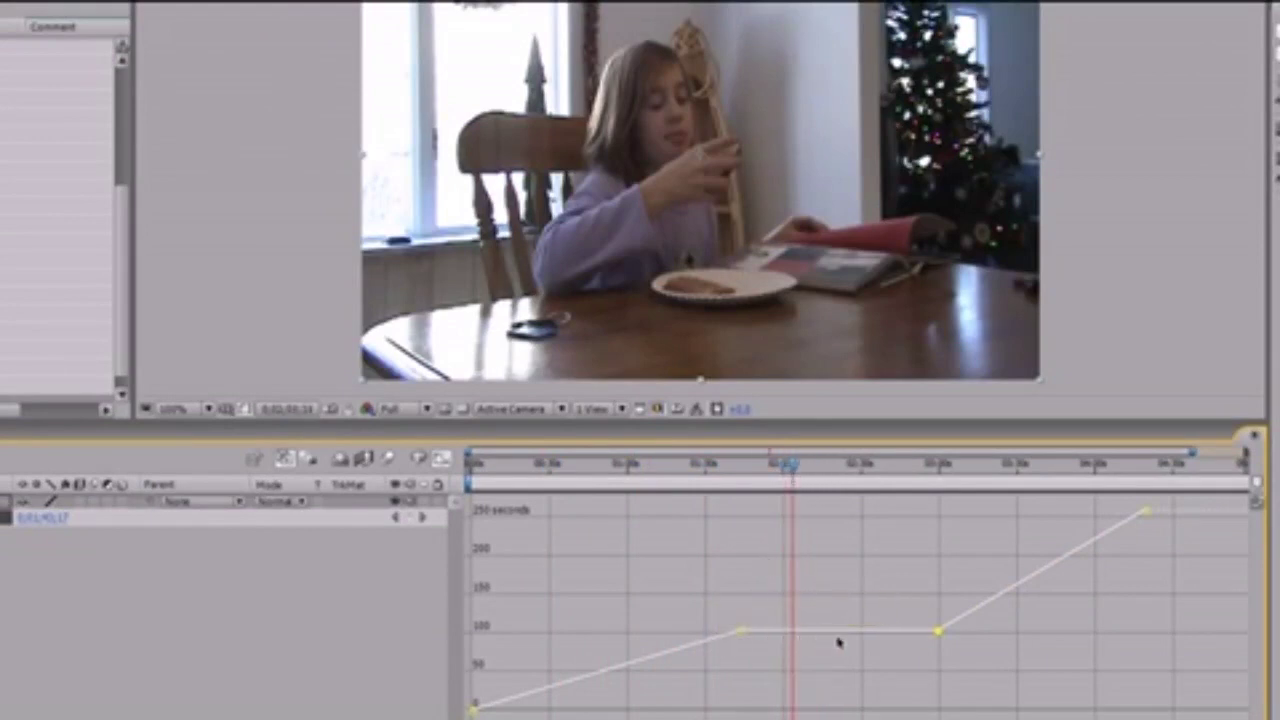
pyautogui.moveTo(800, 468); pyautogui.dragTo(737, 480)
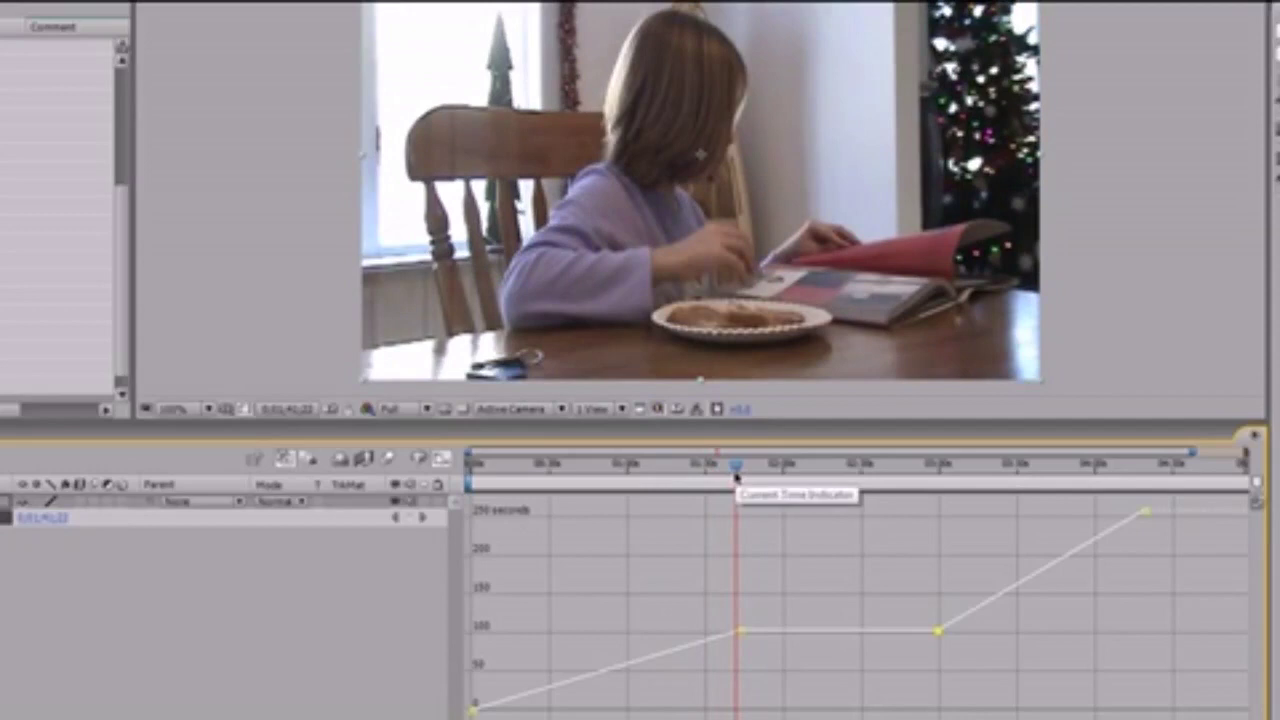
pyautogui.moveTo(736, 478); pyautogui.dragTo(742, 474)
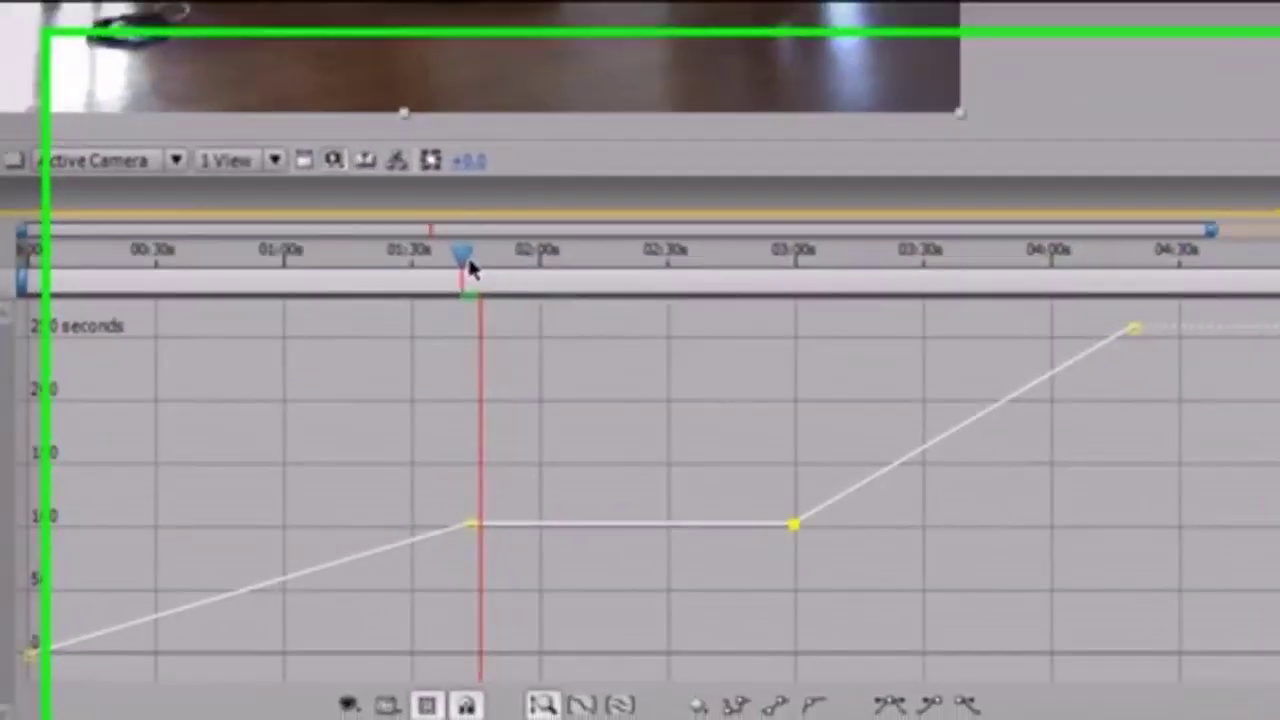
pyautogui.moveTo(470, 268); pyautogui.dragTo(755, 242)
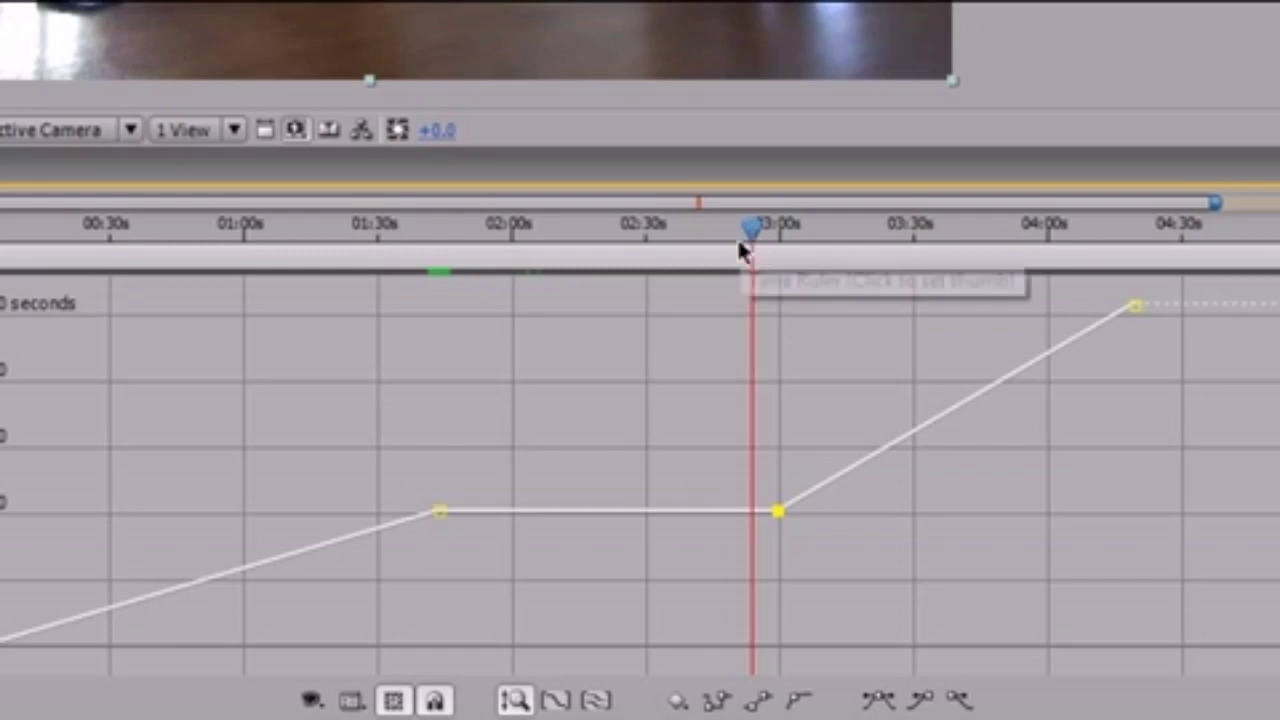
pyautogui.moveTo(752, 233); pyautogui.dragTo(1043, 290)
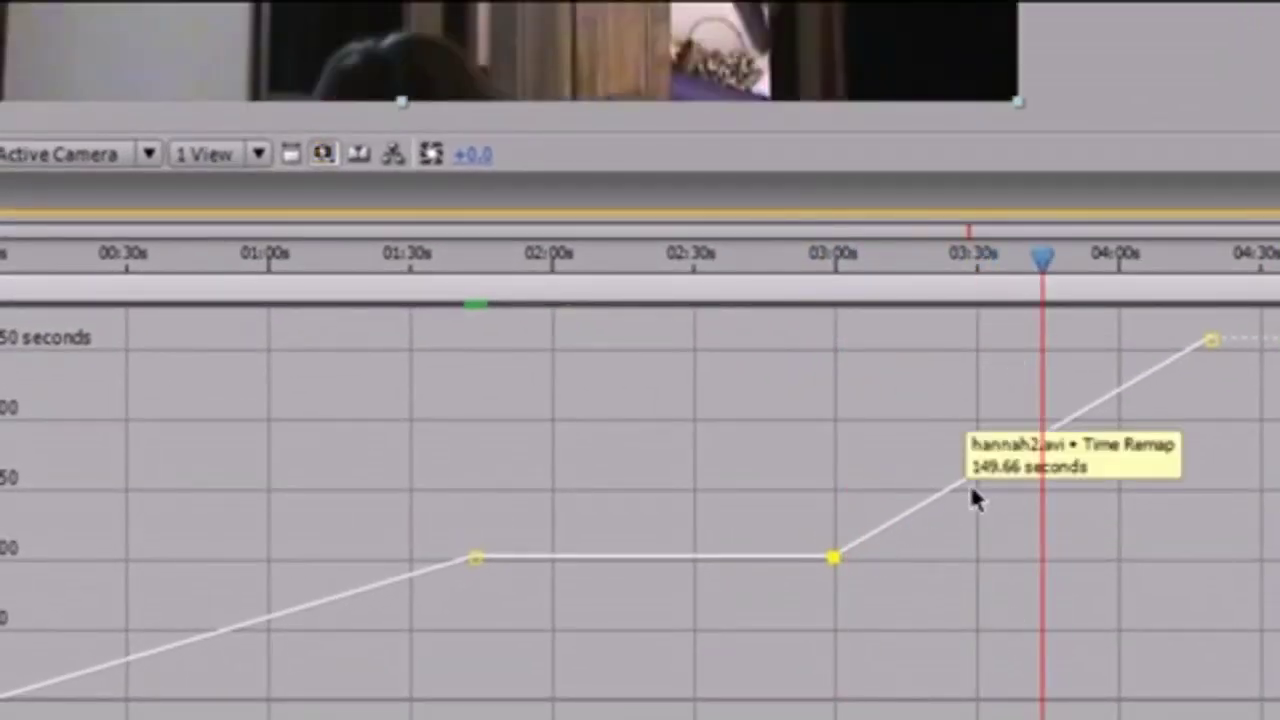
pyautogui.moveTo(845, 553)
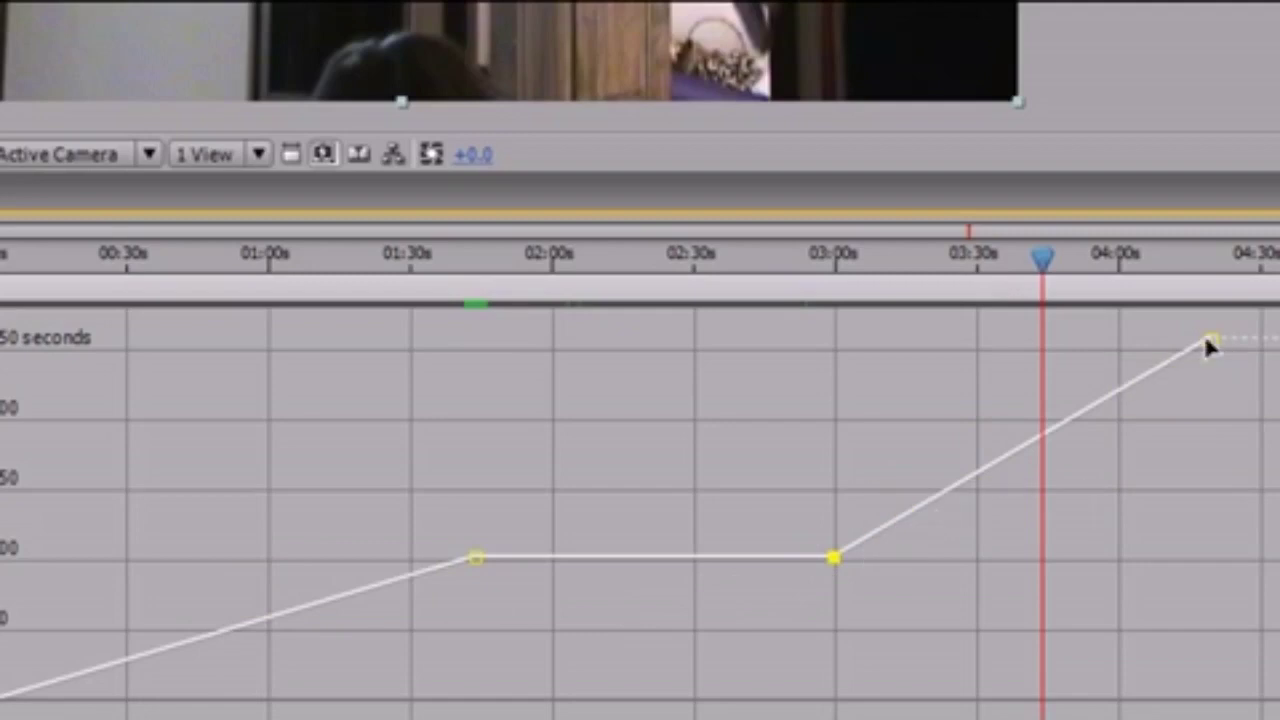
pyautogui.moveTo(834, 557); pyautogui.dragTo(742, 560)
pyautogui.moveTo(1040, 262); pyautogui.dragTo(578, 262)
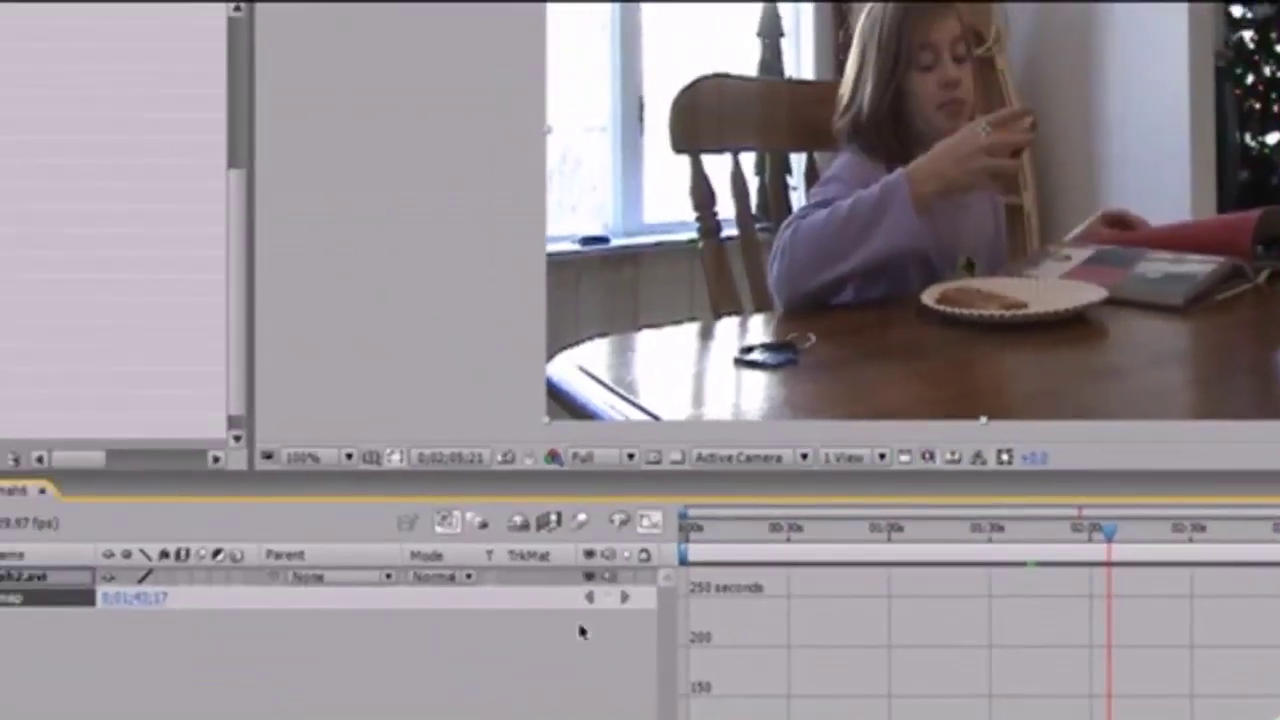
# Step: Remove time remapping from the hannah2.avi layer and re-enable it with the playhead at 0;01;45;11
pyautogui.click(647, 522)
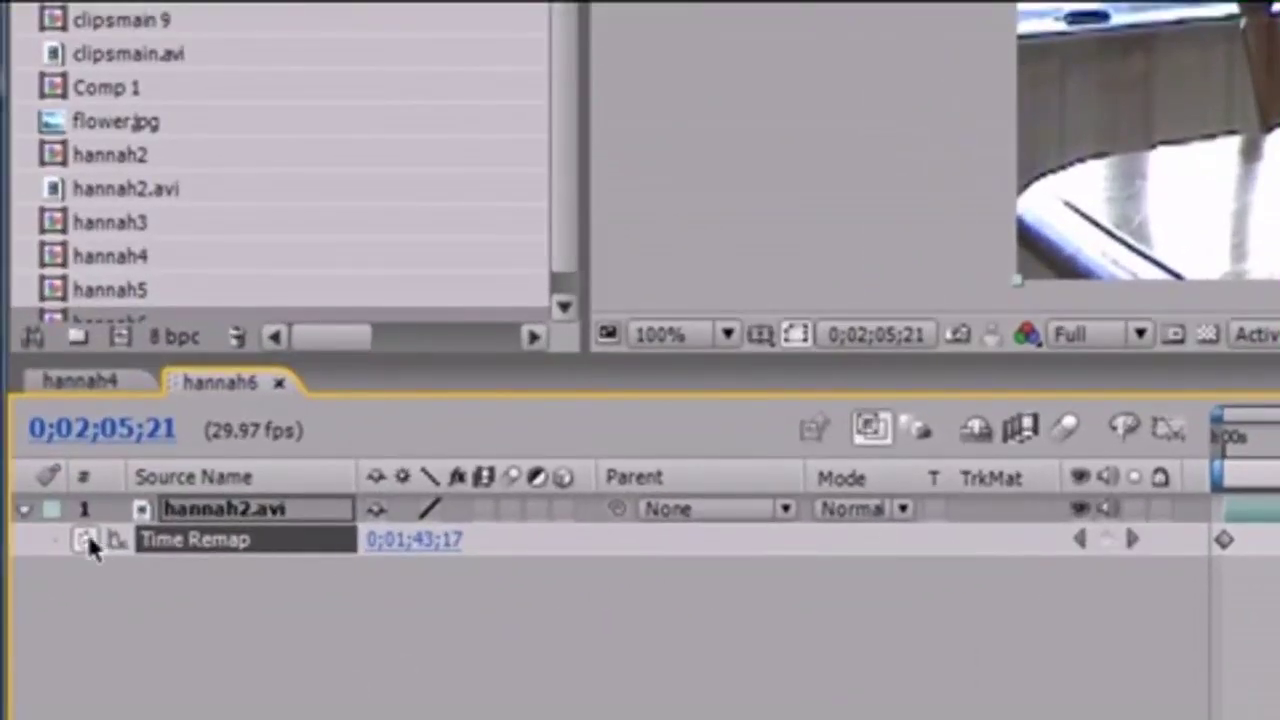
pyautogui.click(86, 540)
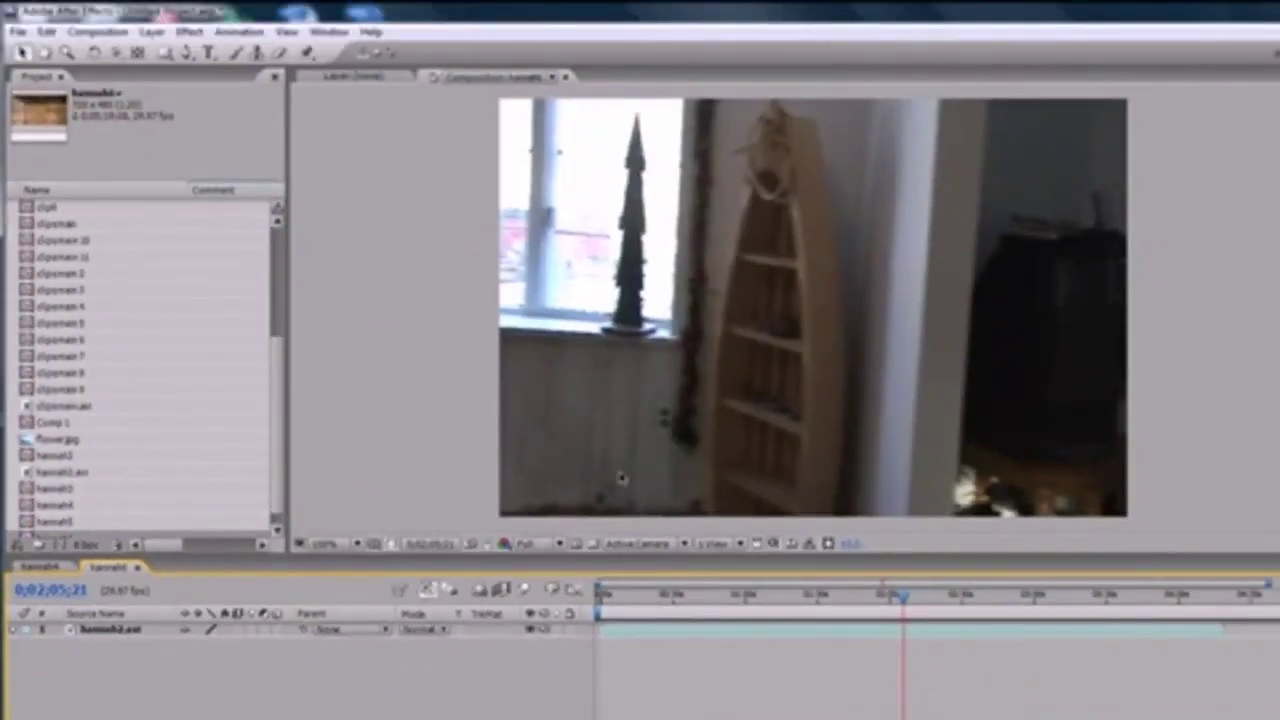
pyautogui.click(766, 409)
pyautogui.moveTo(903, 596); pyautogui.dragTo(855, 598)
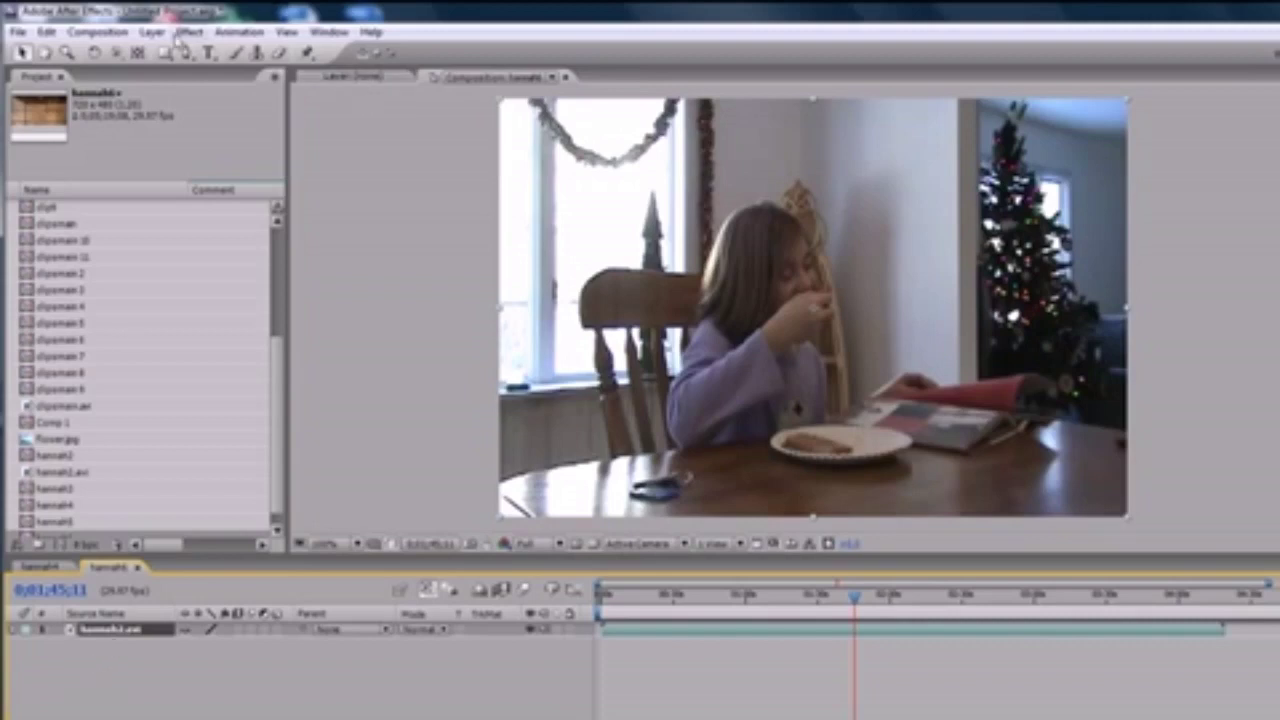
pyautogui.click(155, 32)
pyautogui.moveTo(198, 238)
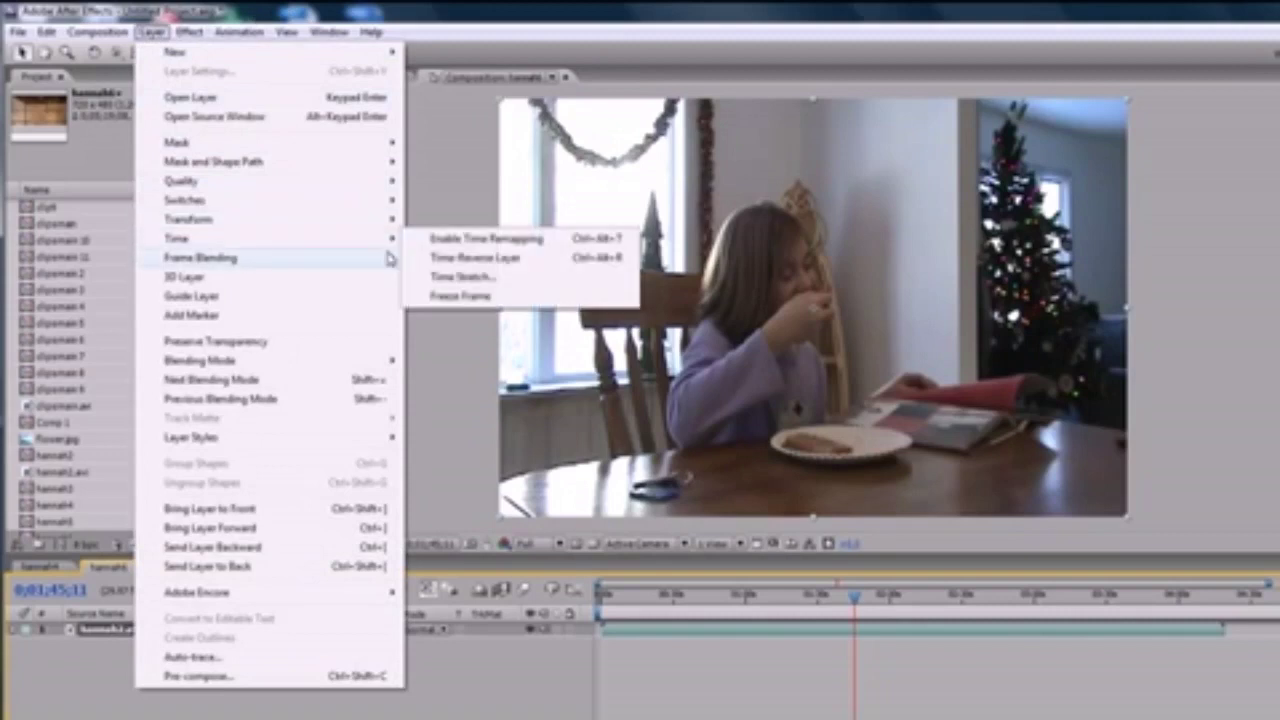
pyautogui.click(502, 241)
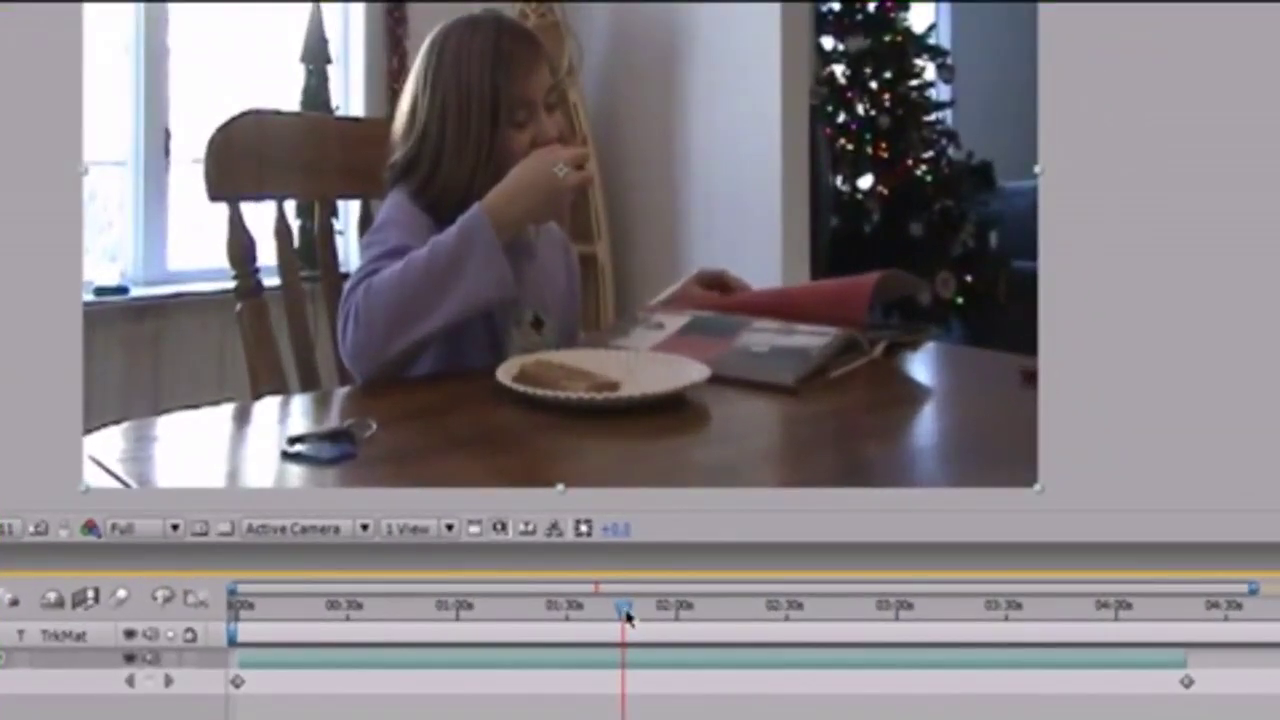
# Step: Add Time Remap keyframes on two consecutive frames of the hannah2.avi layer, at 0;01;43;28 and 0;01;43;29
pyautogui.moveTo(627, 617); pyautogui.dragTo(622, 618)
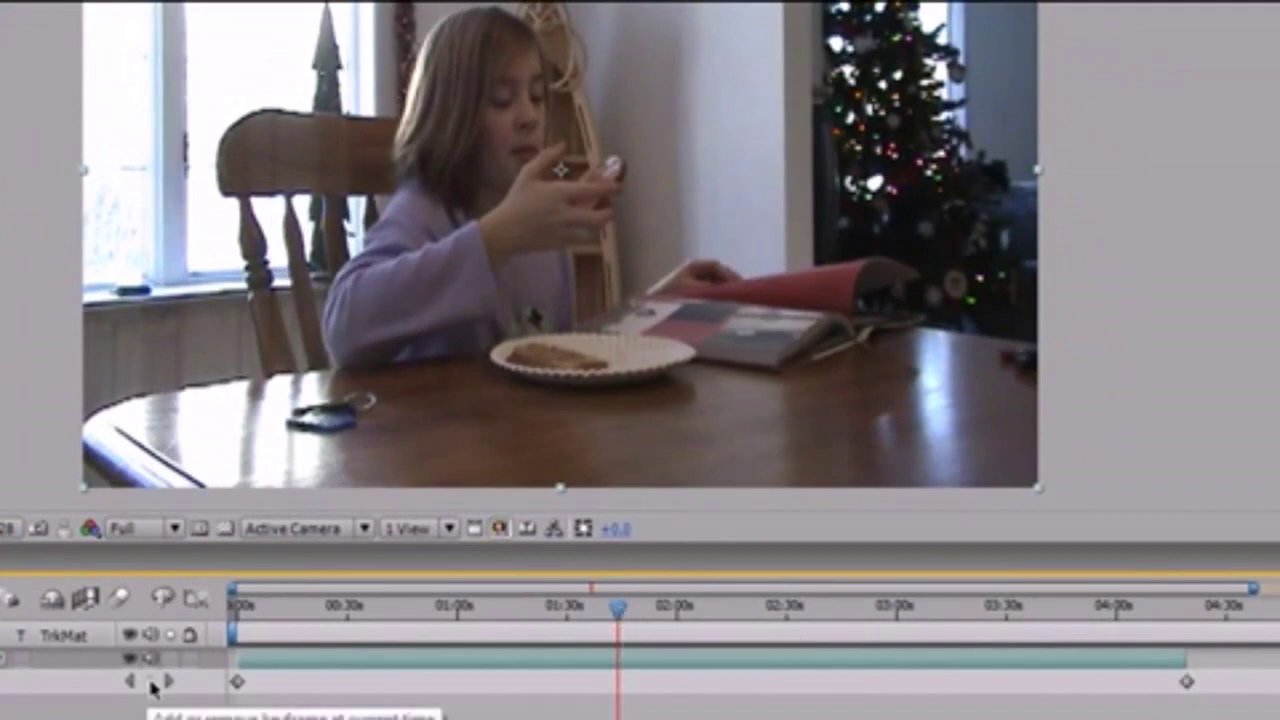
pyautogui.click(152, 683)
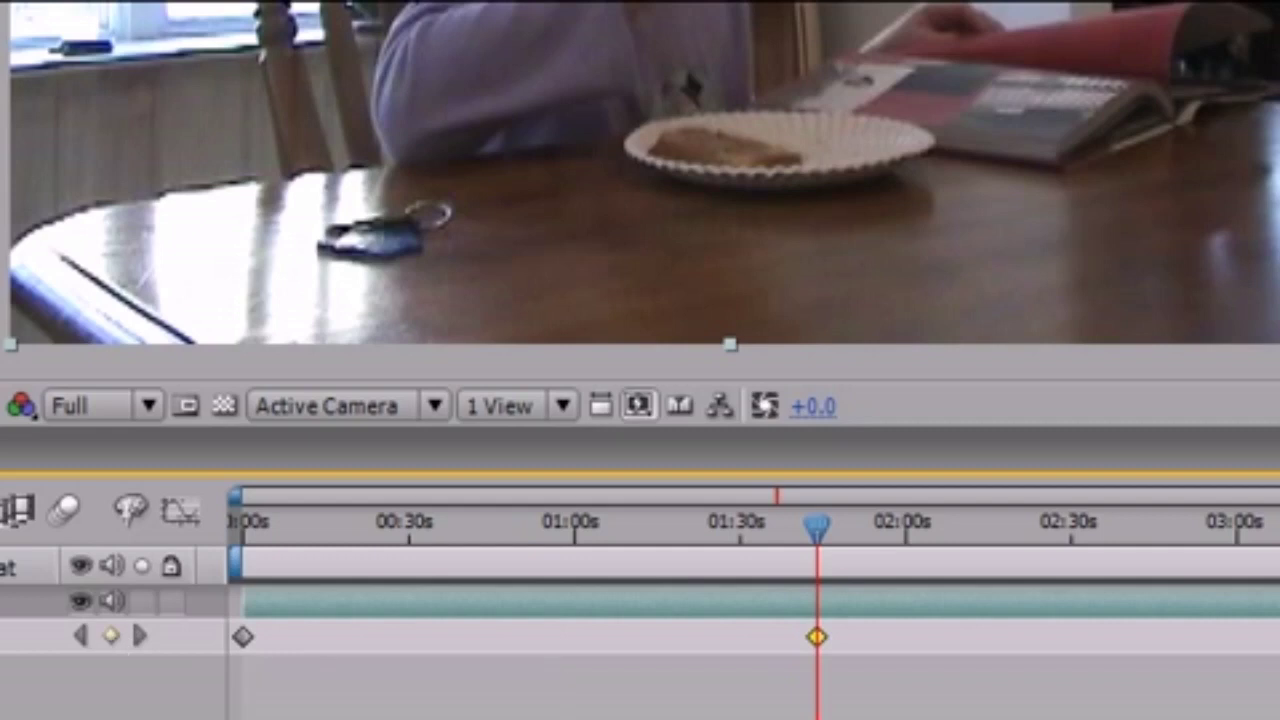
pyautogui.press('=')
pyautogui.press('=')
pyautogui.press('=')
pyautogui.press('=')
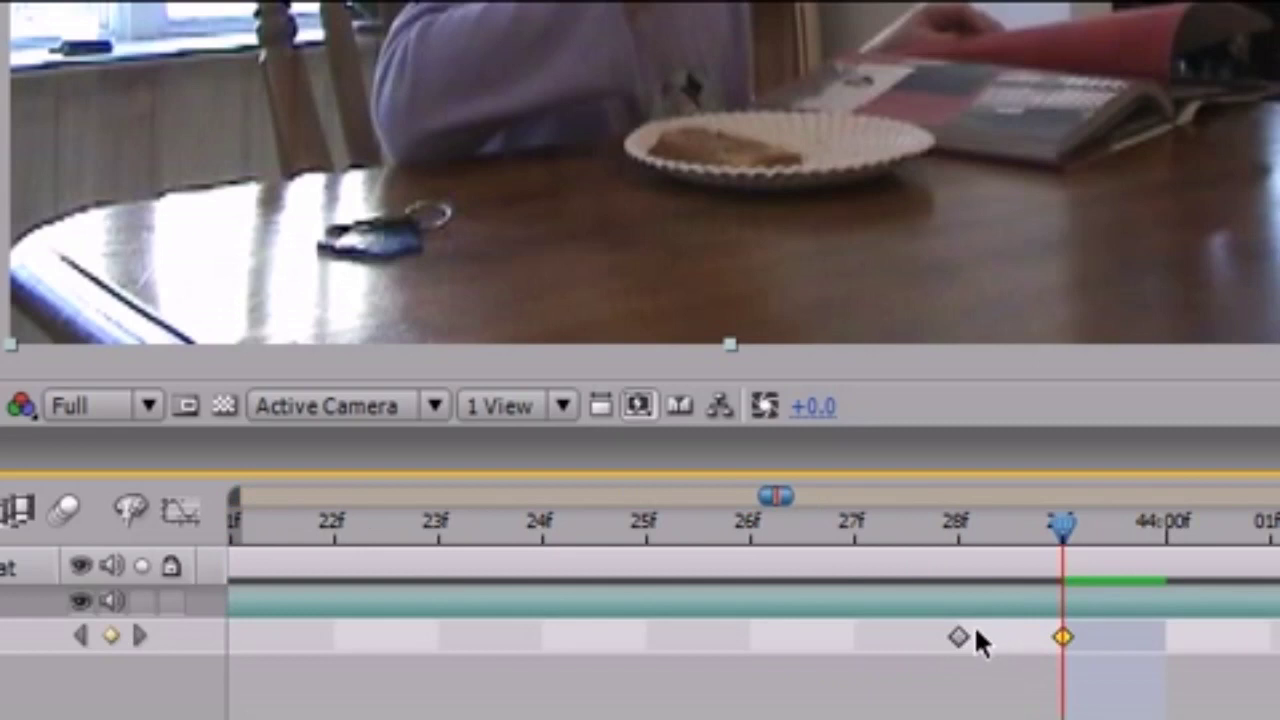
# Step: Examine the two adjacent Time Remap keyframes at overview and frame level, ending on the full timeline
pyautogui.press('-')
pyautogui.press('-')
pyautogui.press('-')
pyautogui.press('-')
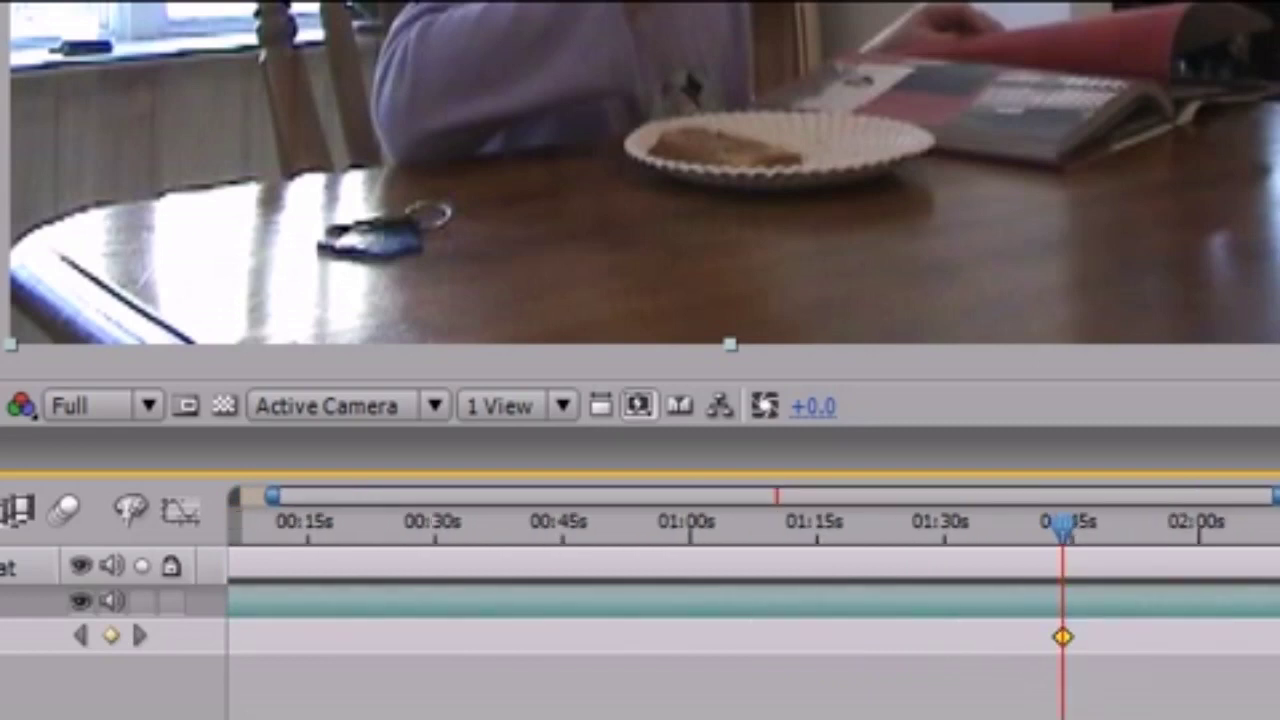
pyautogui.press('=')
pyautogui.press('=')
pyautogui.press('=')
pyautogui.press('=')
pyautogui.press('=')
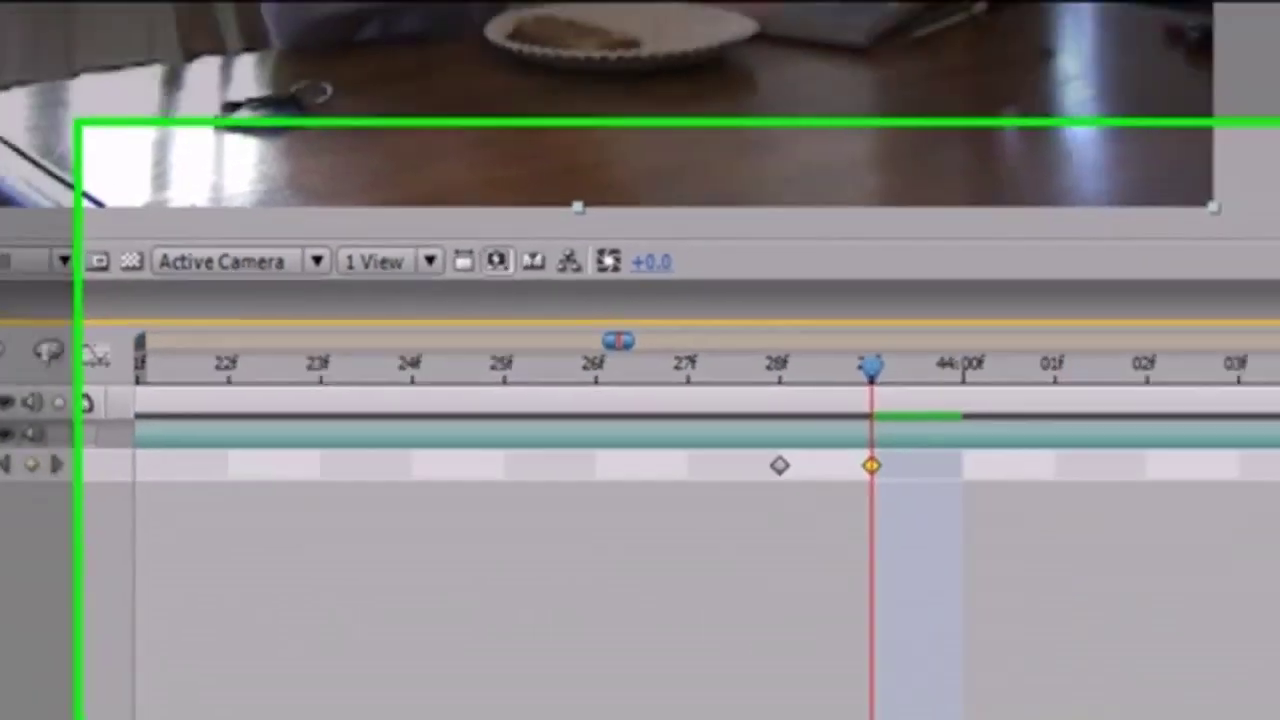
pyautogui.moveTo(383, 719); pyautogui.dragTo(320, 719)
pyautogui.moveTo(114, 677); pyautogui.dragTo(97, 670)
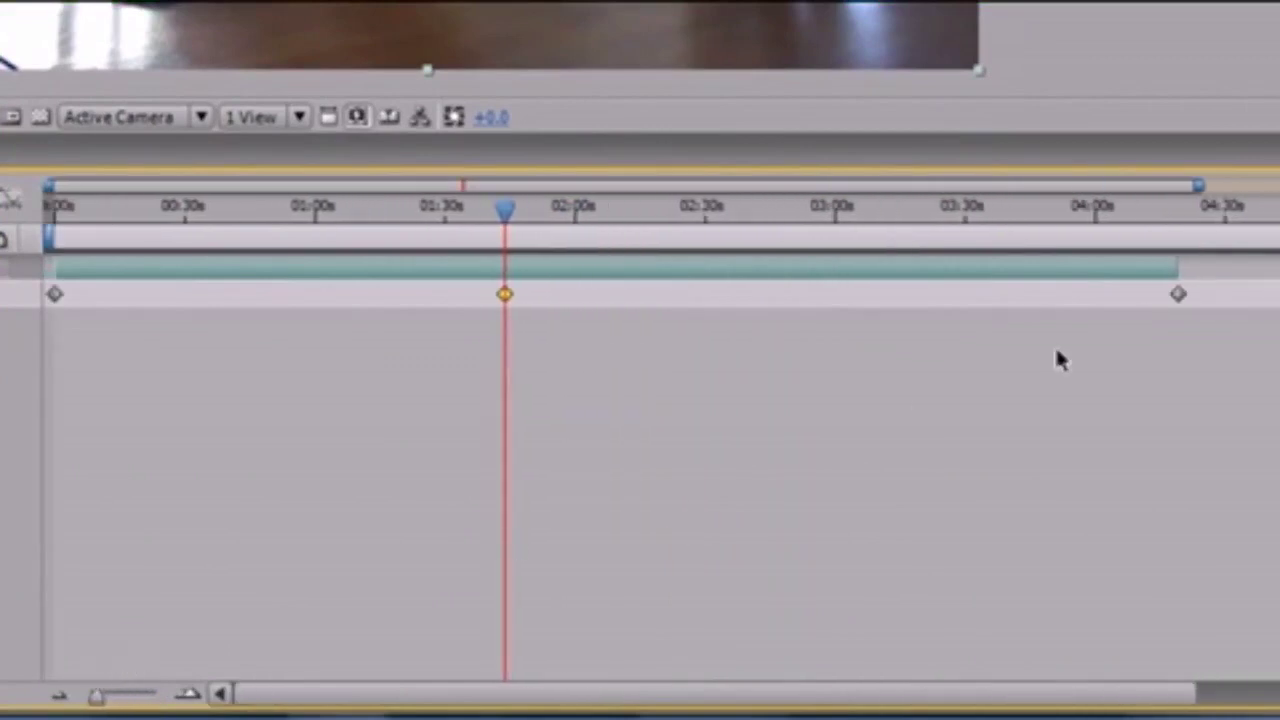
# Step: Select the second adjacent Time Remap keyframe together with the end keyframe and move both about 25 seconds later
pyautogui.keyDown('shift'); pyautogui.click(1179, 296); pyautogui.keyUp('shift')
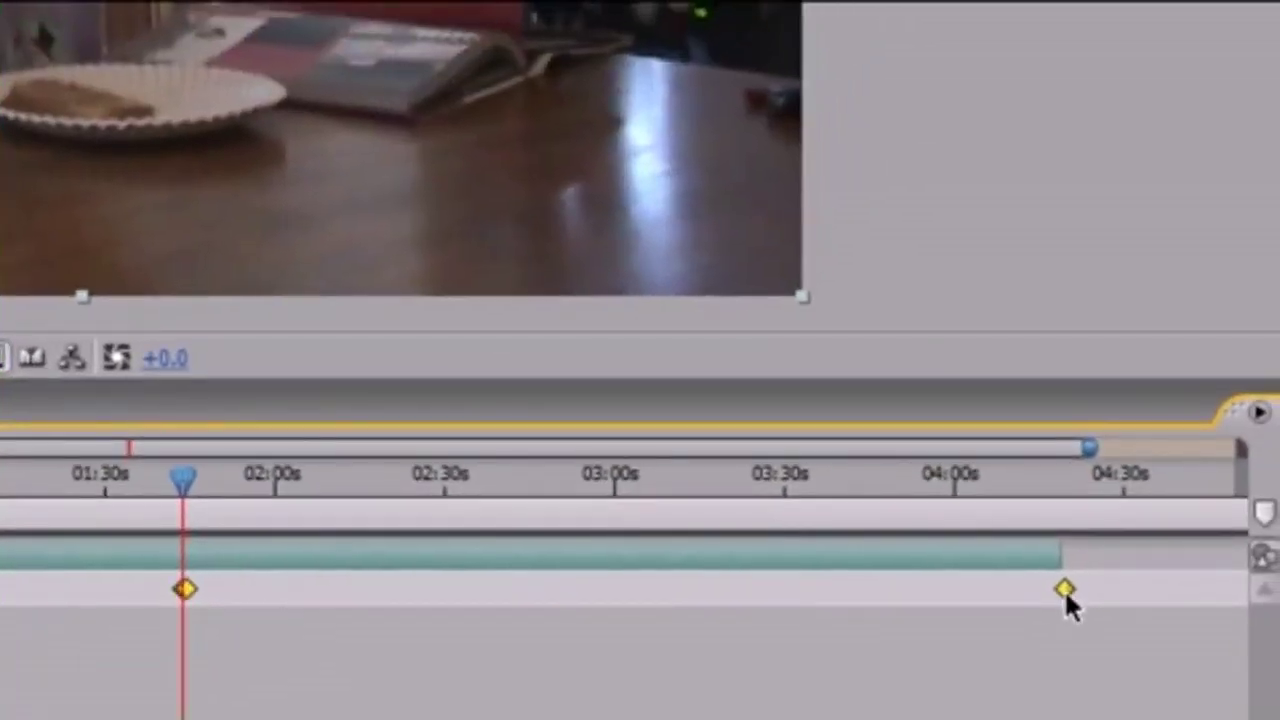
pyautogui.moveTo(1156, 370); pyautogui.dragTo(1181, 370)
pyautogui.moveTo(1096, 592); pyautogui.dragTo(1214, 590)
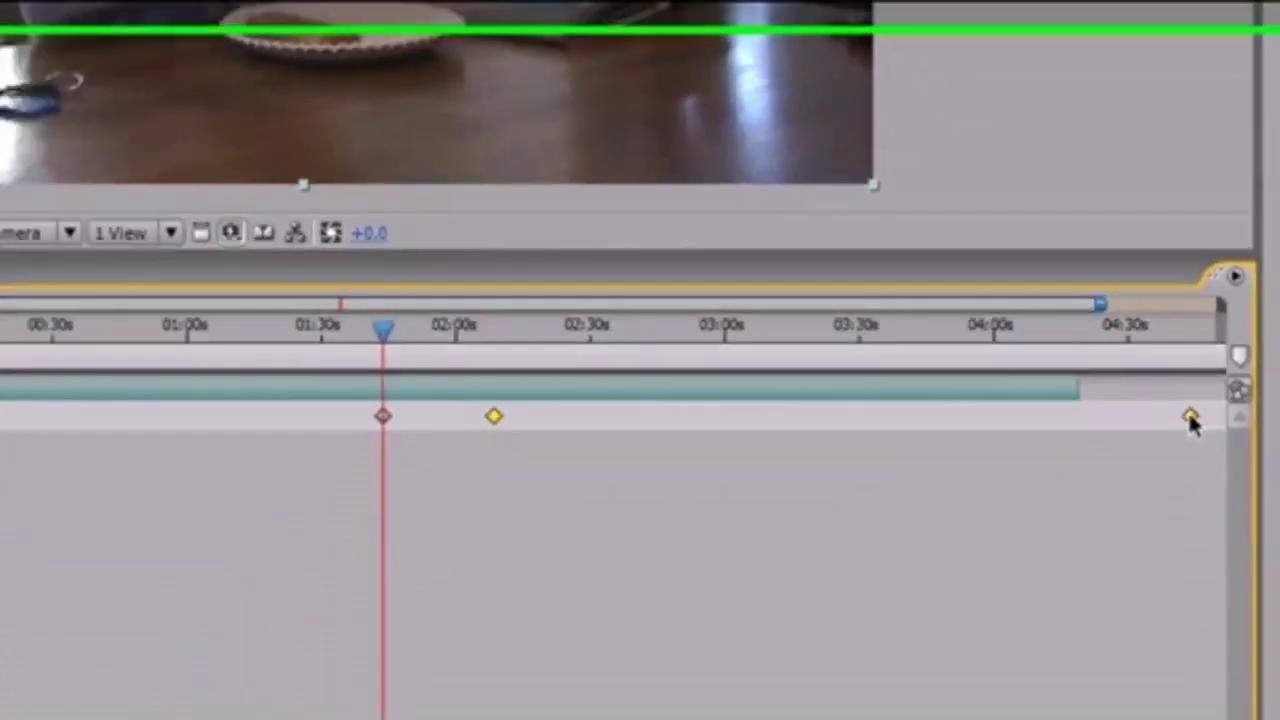
# Step: Display the Time Remap curve in the Graph Editor and scrub the playhead across its flat freeze section
pyautogui.click(25, 246)
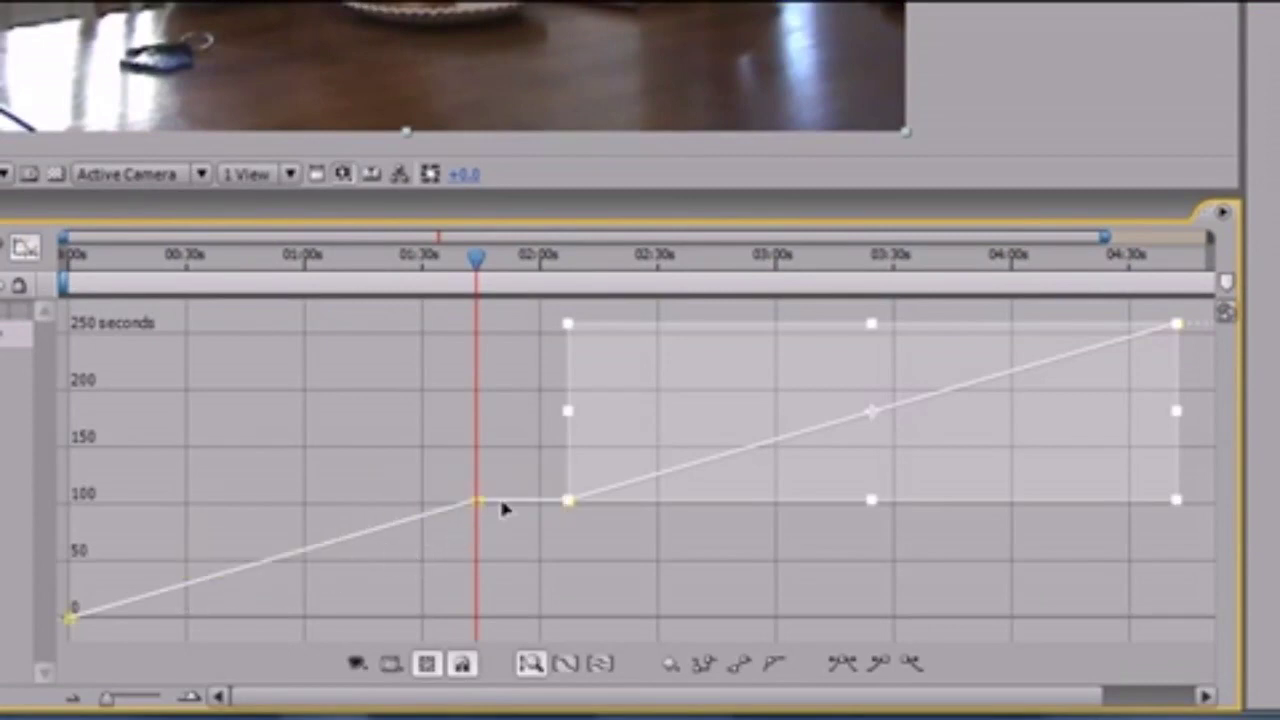
pyautogui.moveTo(477, 262); pyautogui.dragTo(535, 265)
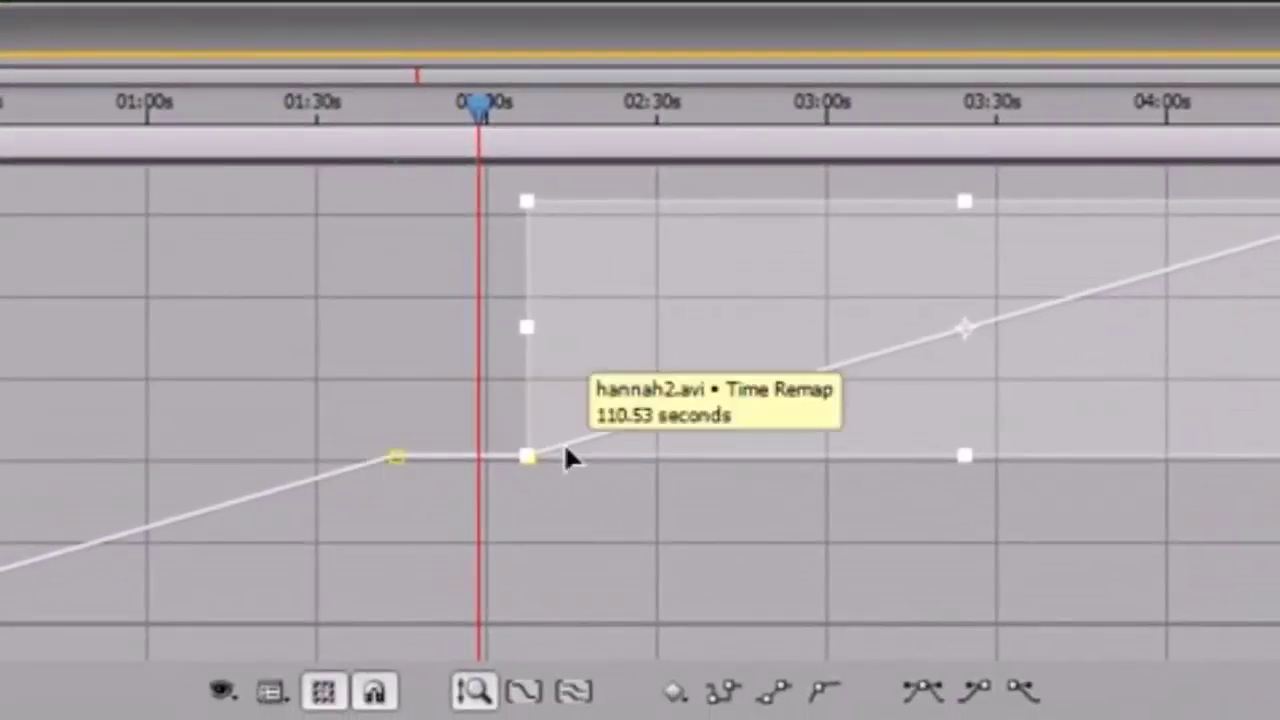
pyautogui.moveTo(476, 109); pyautogui.dragTo(378, 104)
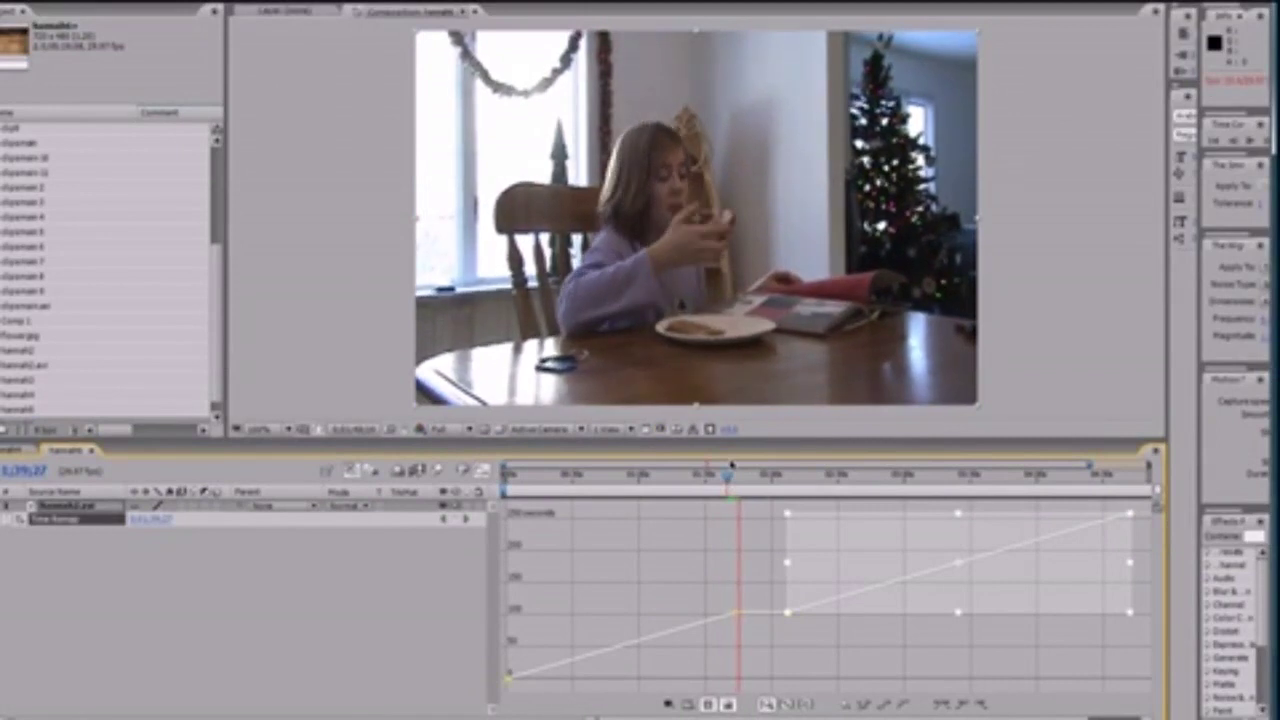
pyautogui.moveTo(730, 482); pyautogui.dragTo(783, 483)
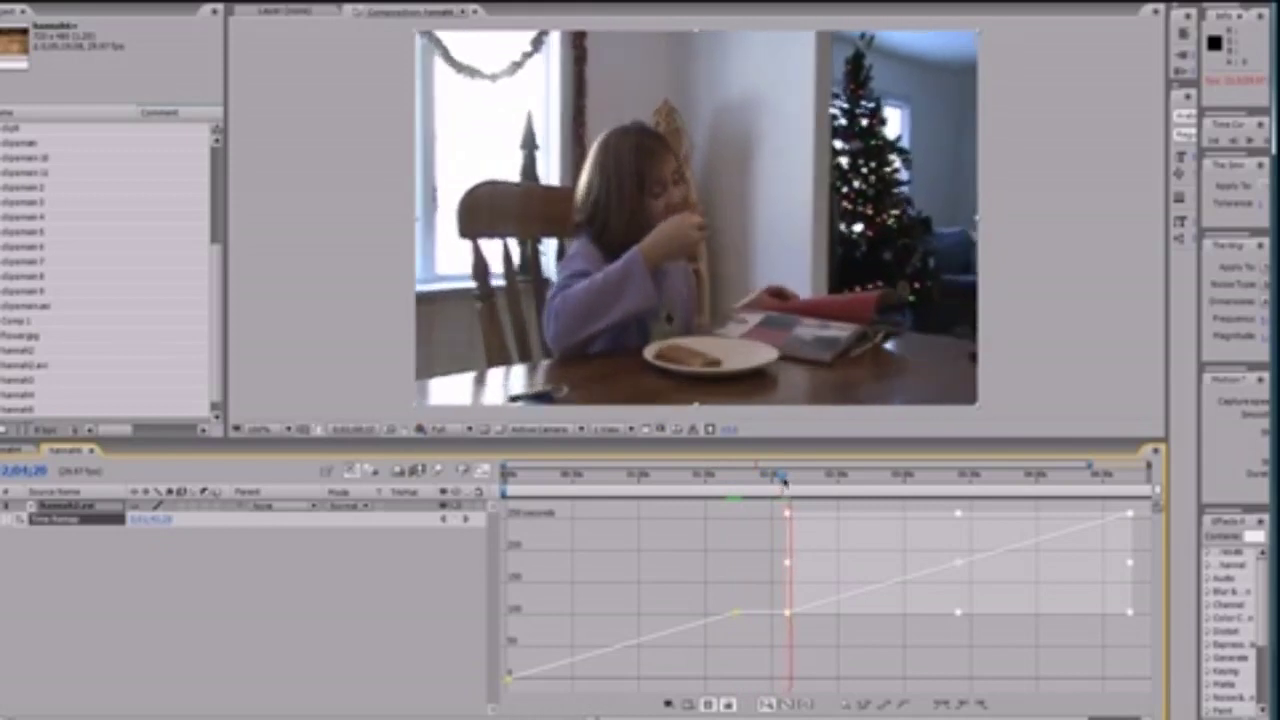
pyautogui.click(791, 481)
pyautogui.moveTo(767, 483); pyautogui.dragTo(764, 482)
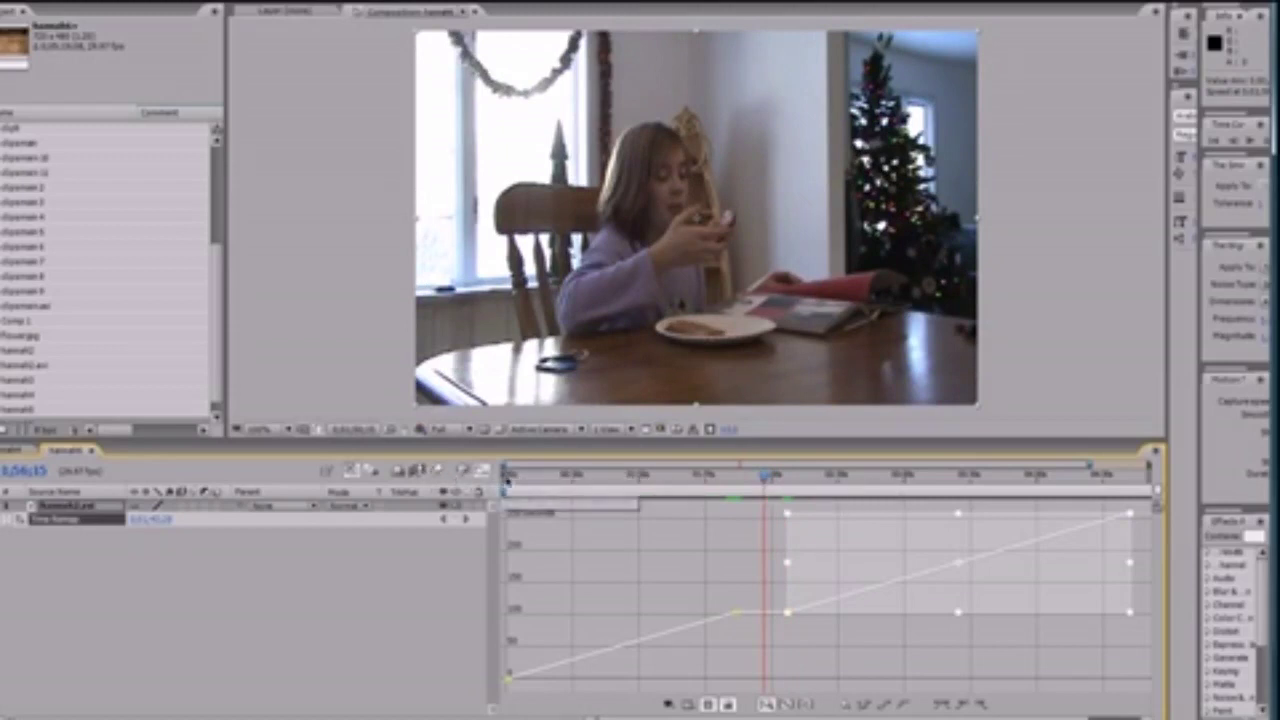
# Step: Compare the Time Remap keyframes in layer bar view with their curve in the Graph Editor
pyautogui.click(483, 470)
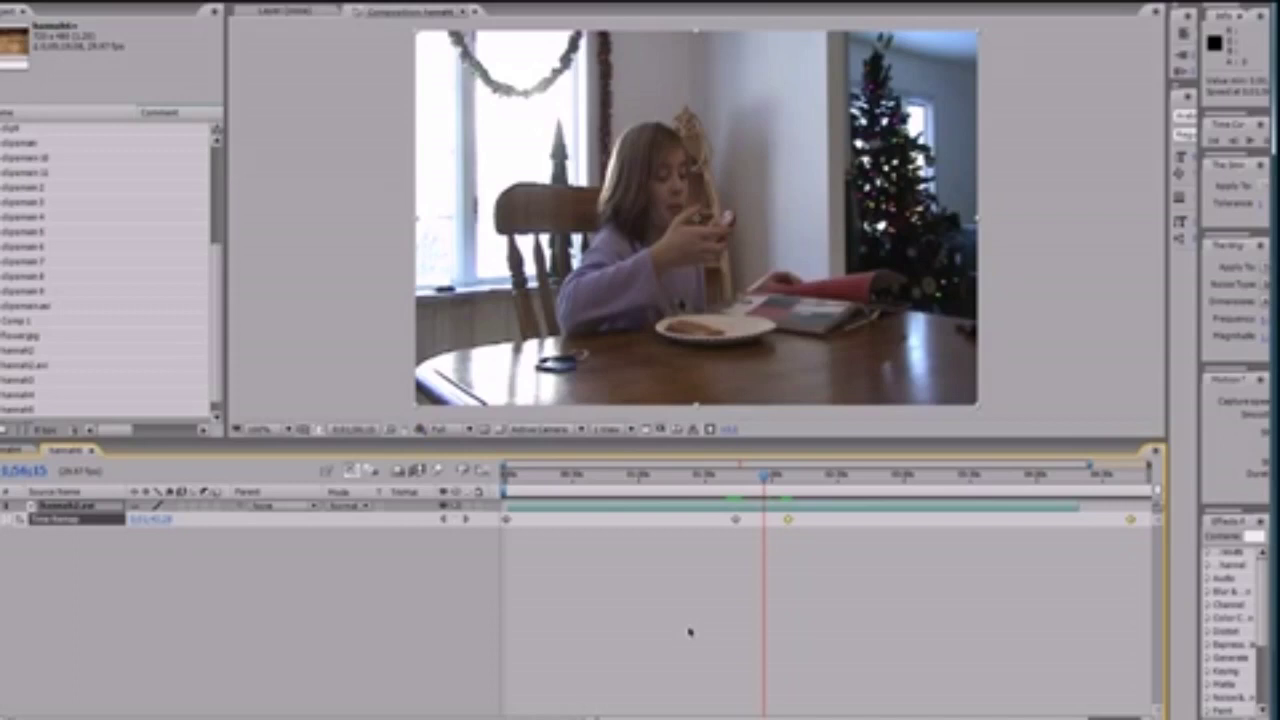
pyautogui.click(481, 474)
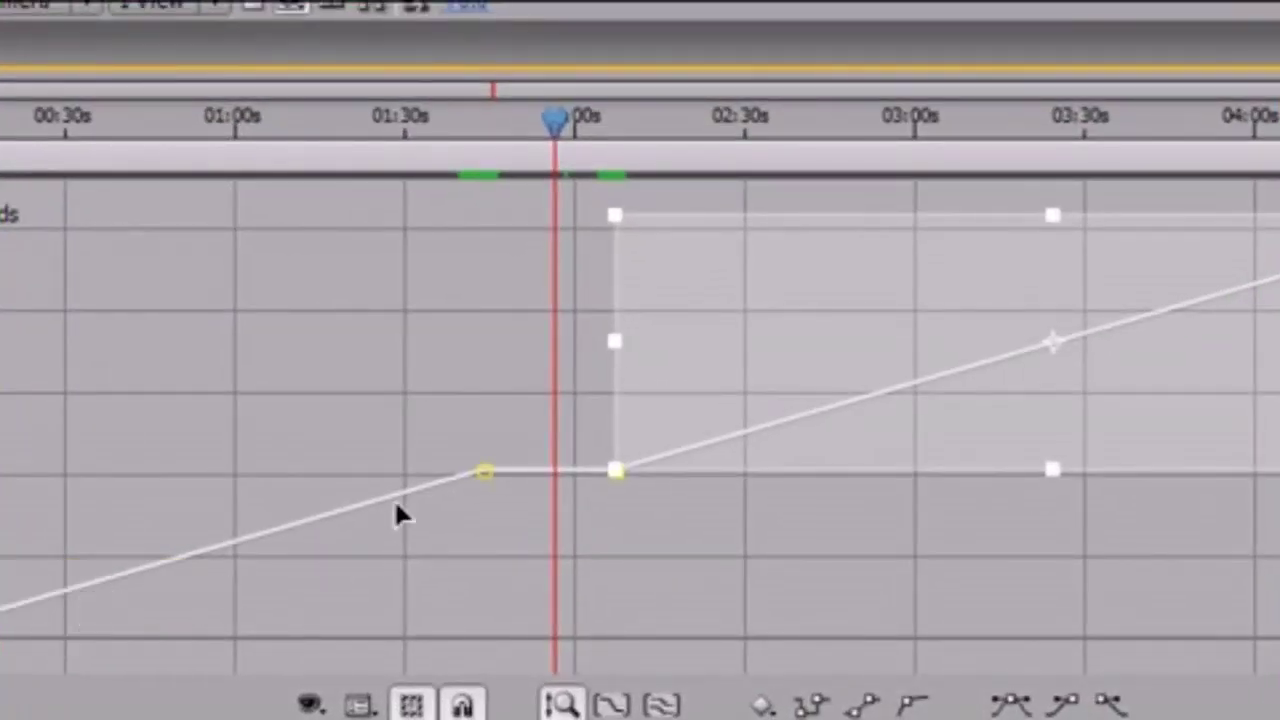
pyautogui.moveTo(478, 478)
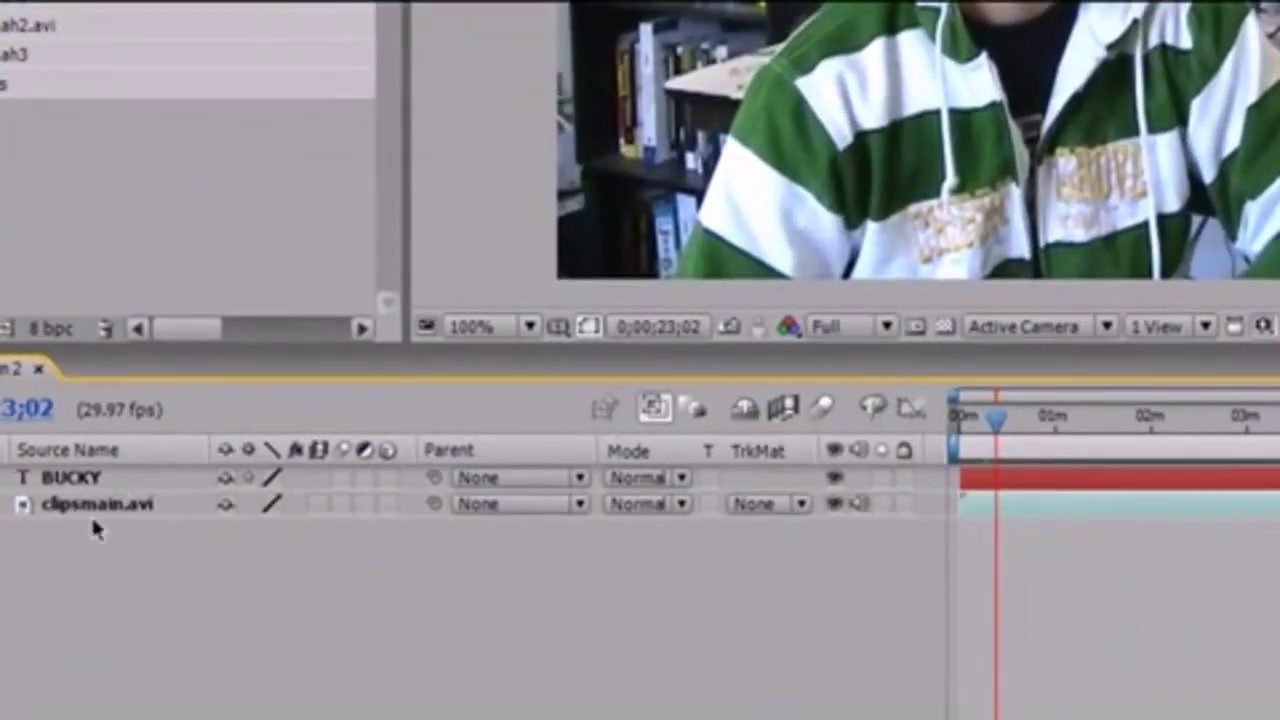
pyautogui.click(97, 505)
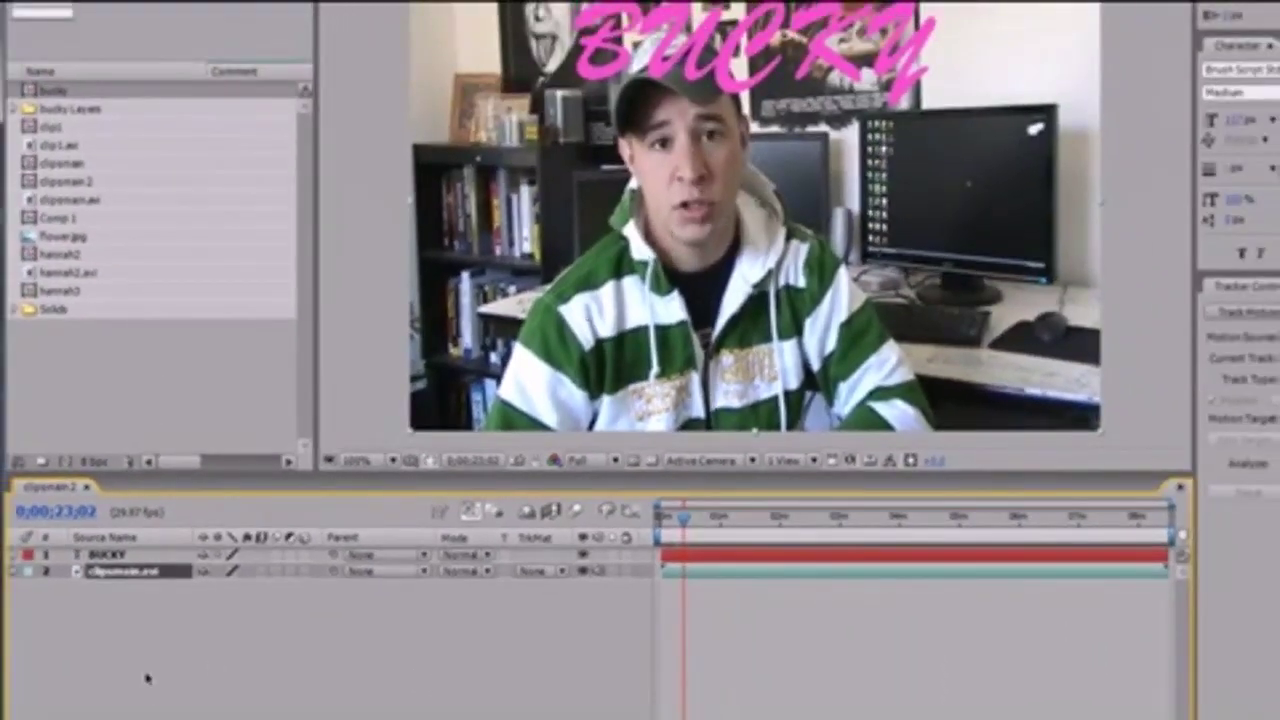
pyautogui.click(122, 556)
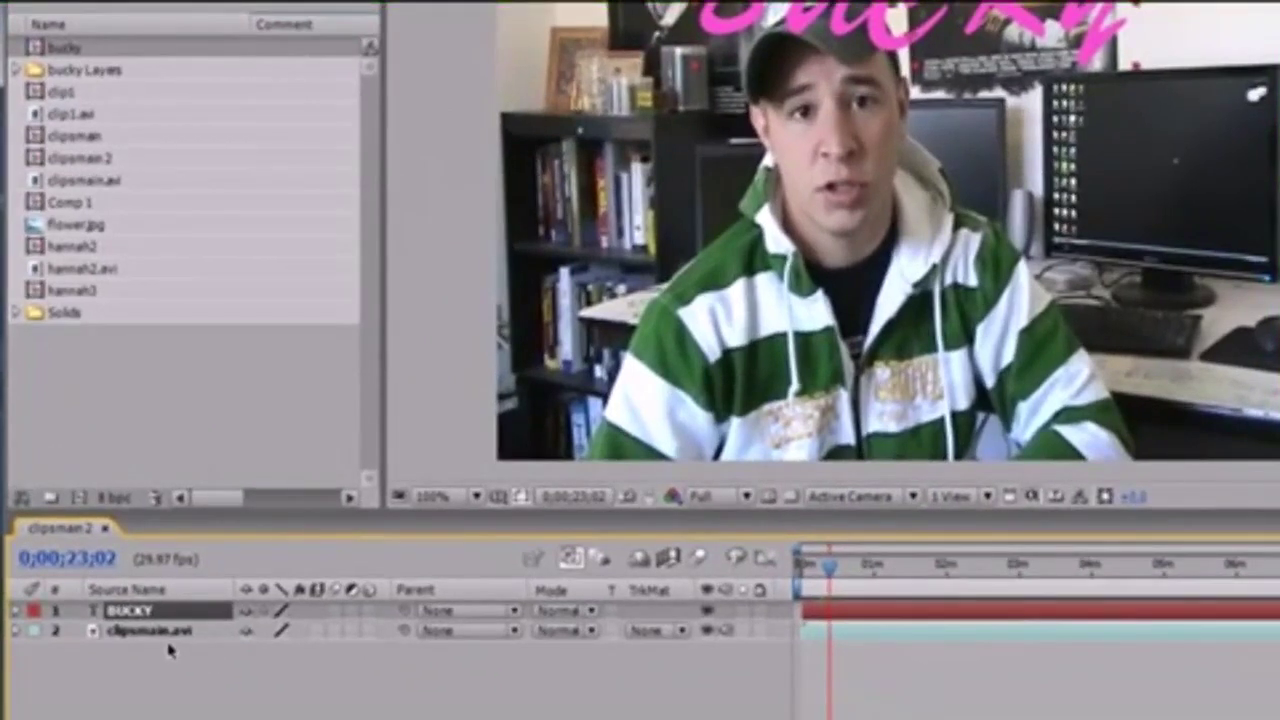
pyautogui.click(166, 631)
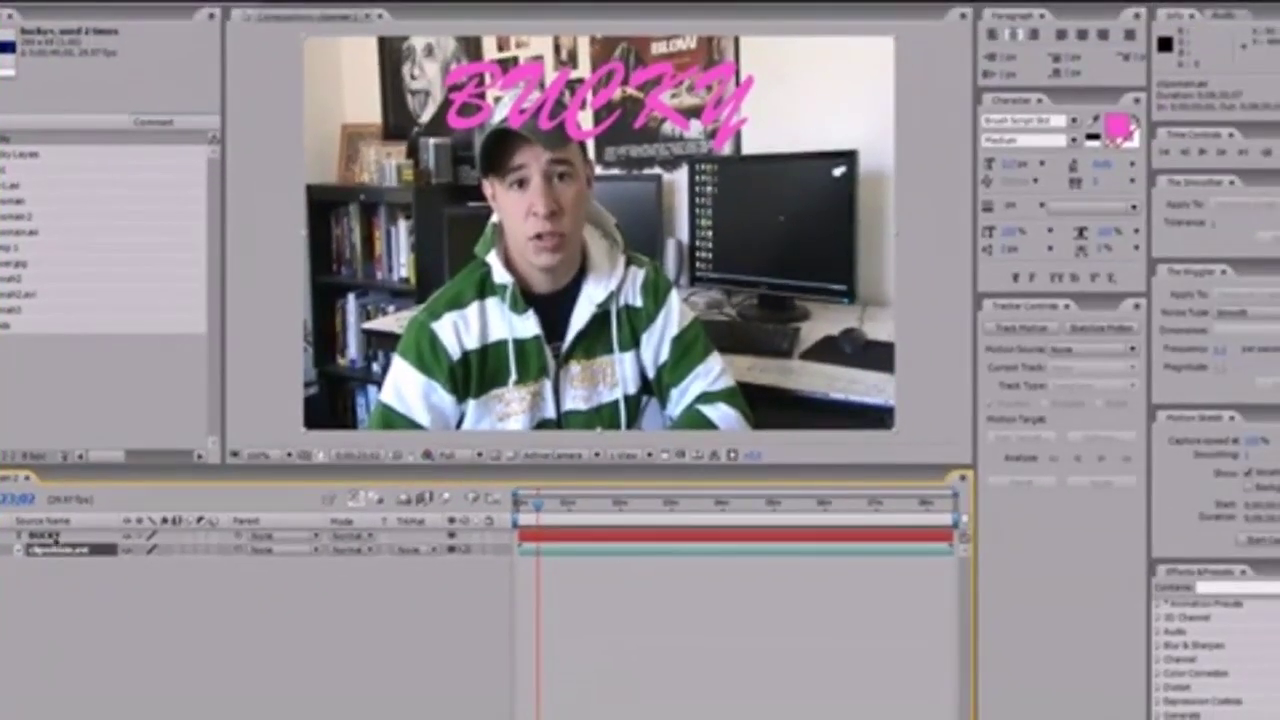
pyautogui.click(62, 541)
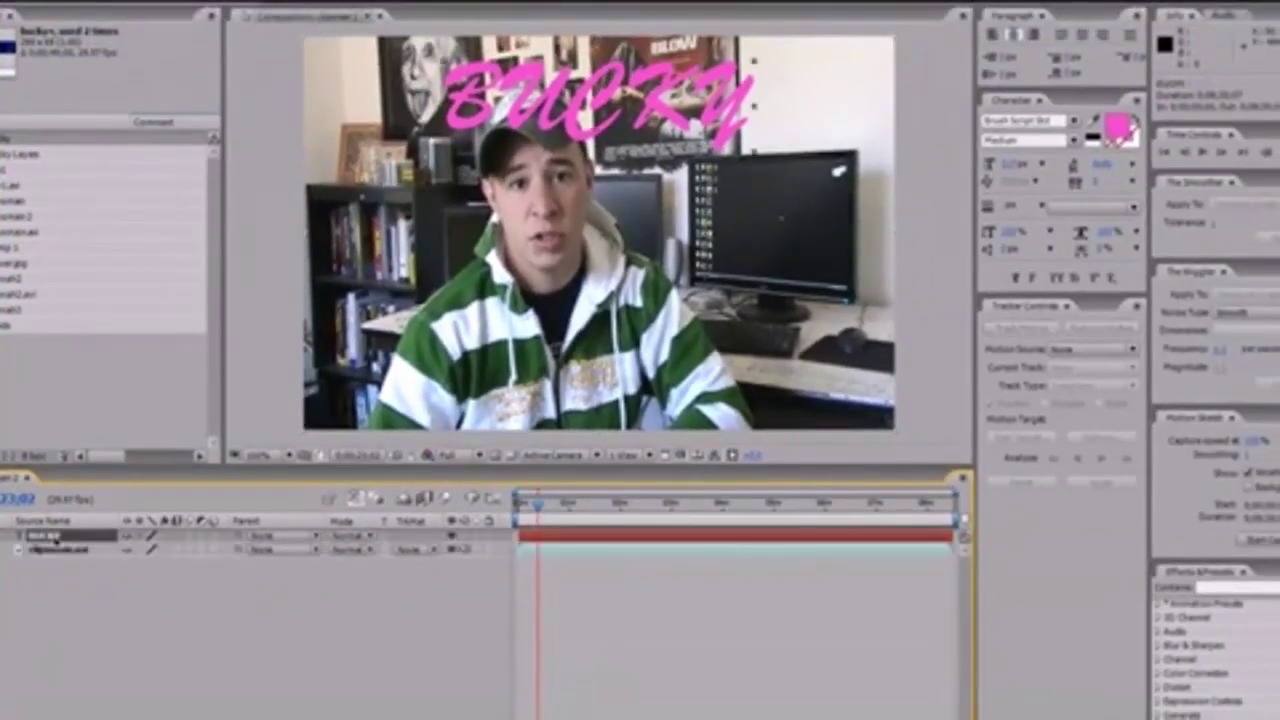
pyautogui.click(62, 555)
# Step: Add a null object layer to the clipsmain 2 composition with no existing layer selected
pyautogui.click(62, 595)
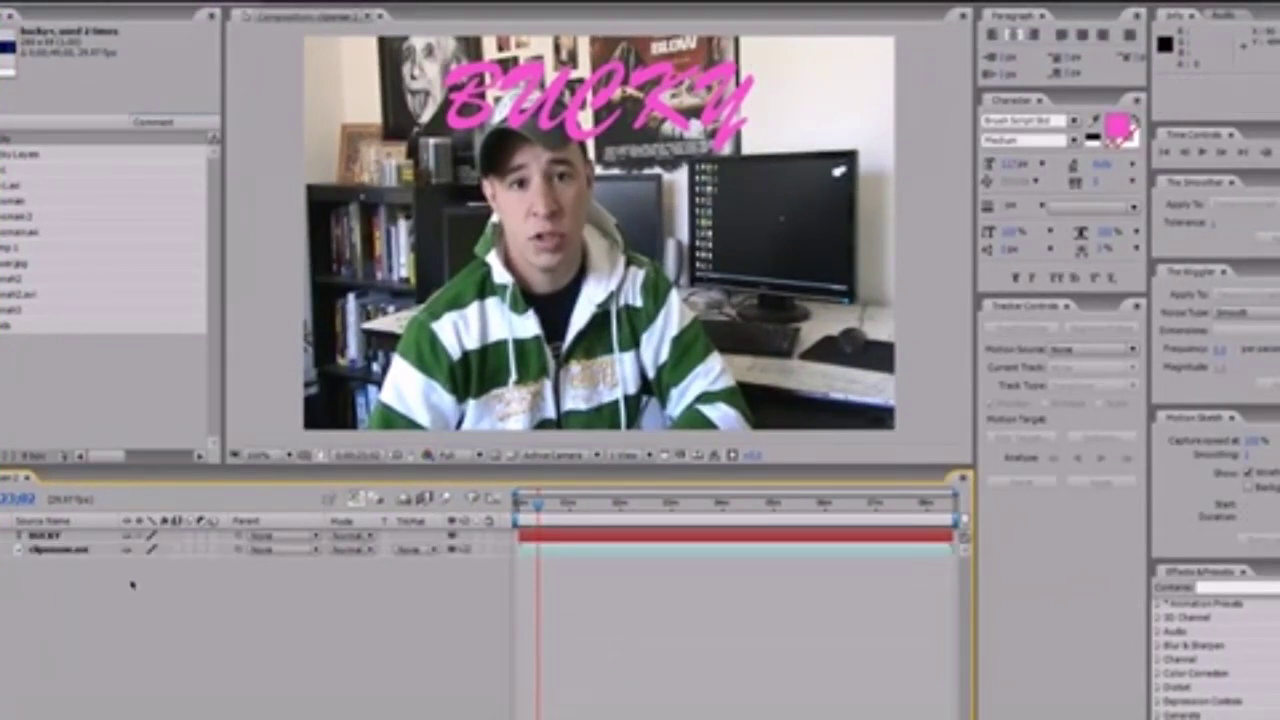
pyautogui.click(48, 62)
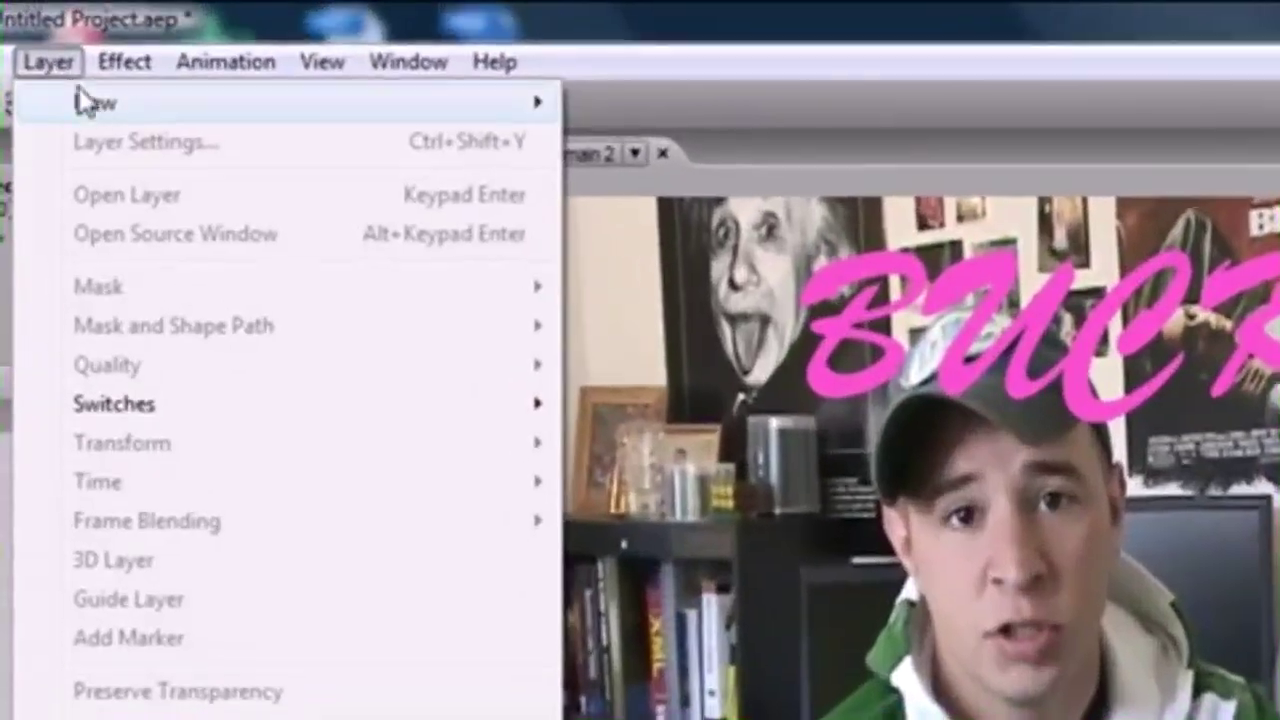
pyautogui.moveTo(80, 100)
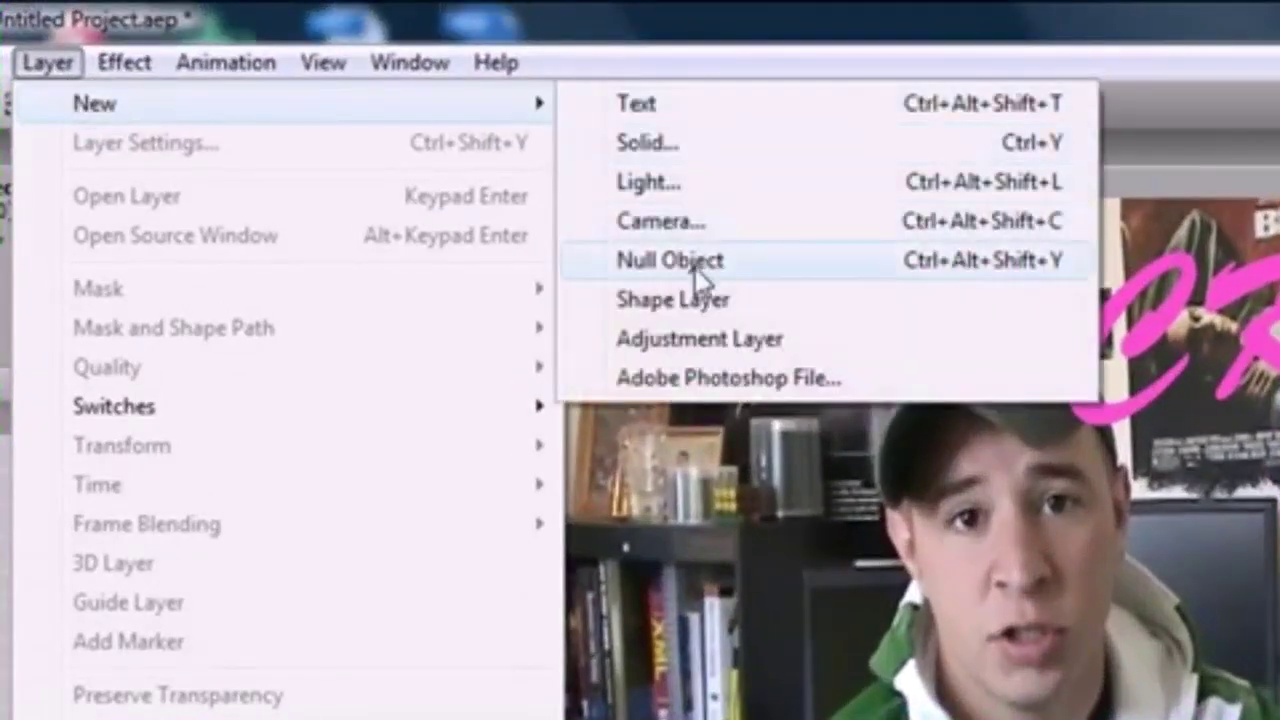
pyautogui.click(695, 268)
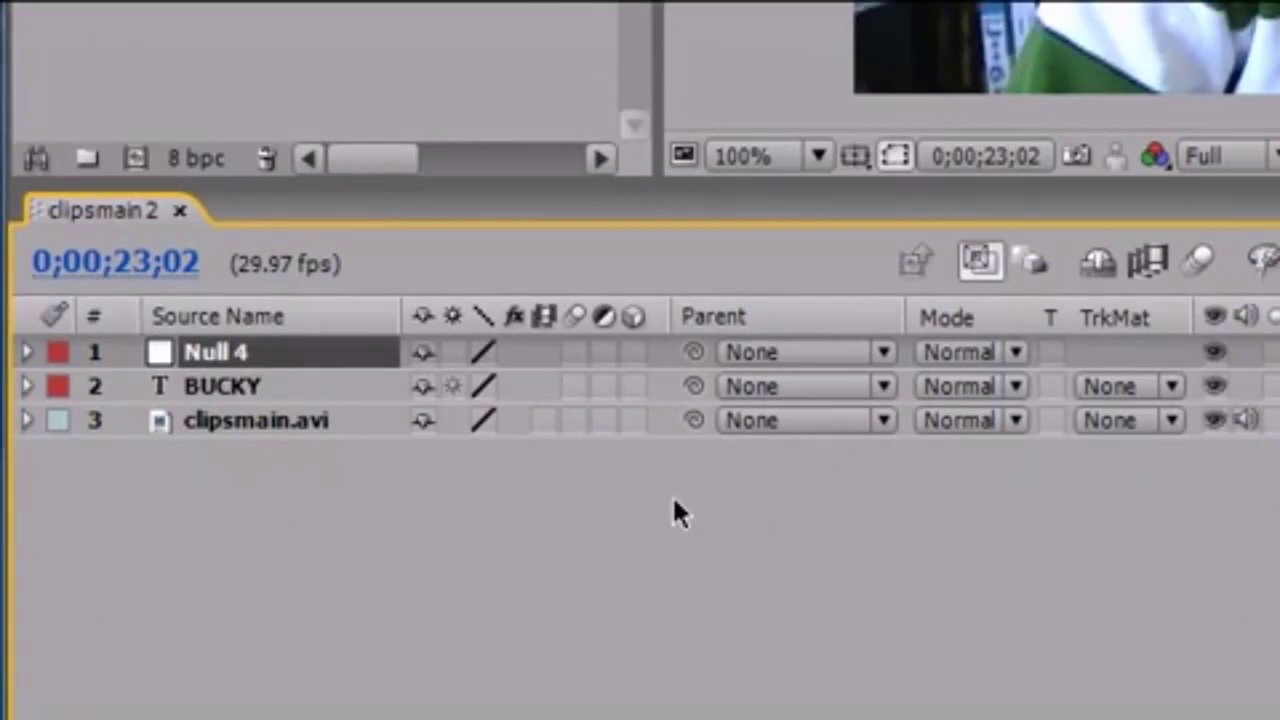
pyautogui.click(674, 508)
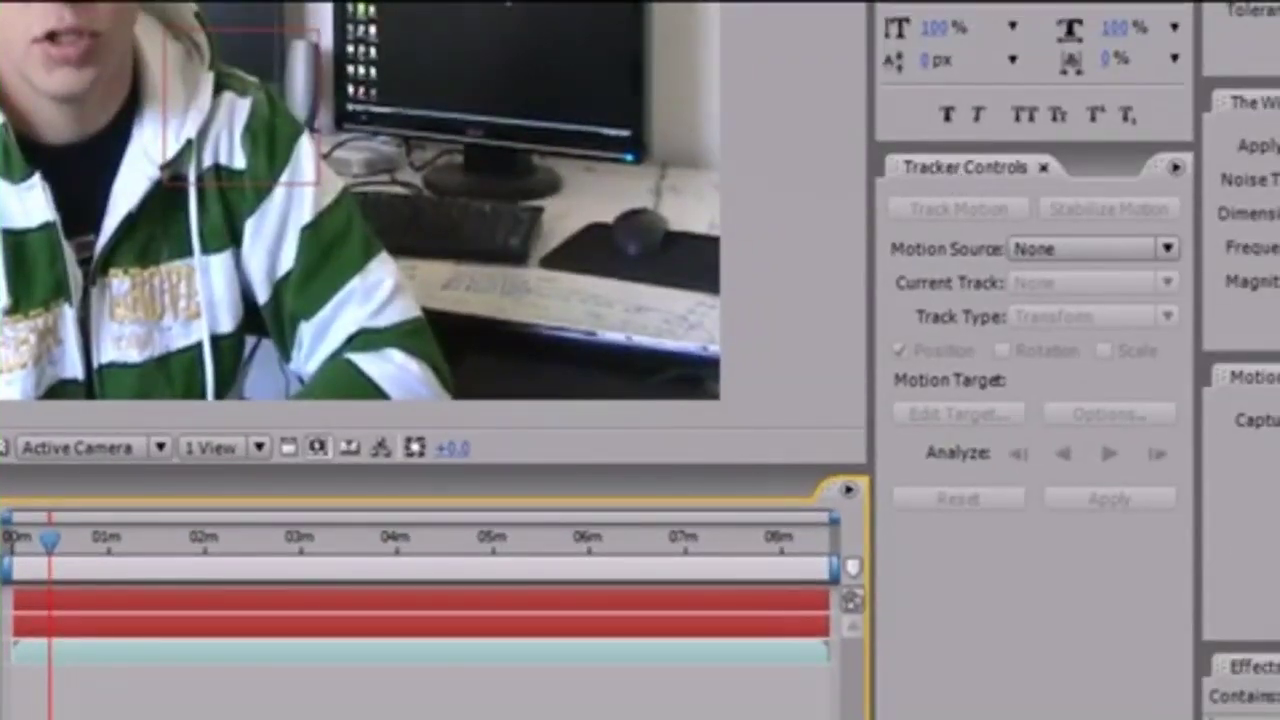
# Step: Start Track Motion on the clipsmain.avi layer and compare its Layer view with the clipsmain 2 composition view
pyautogui.click(420, 651)
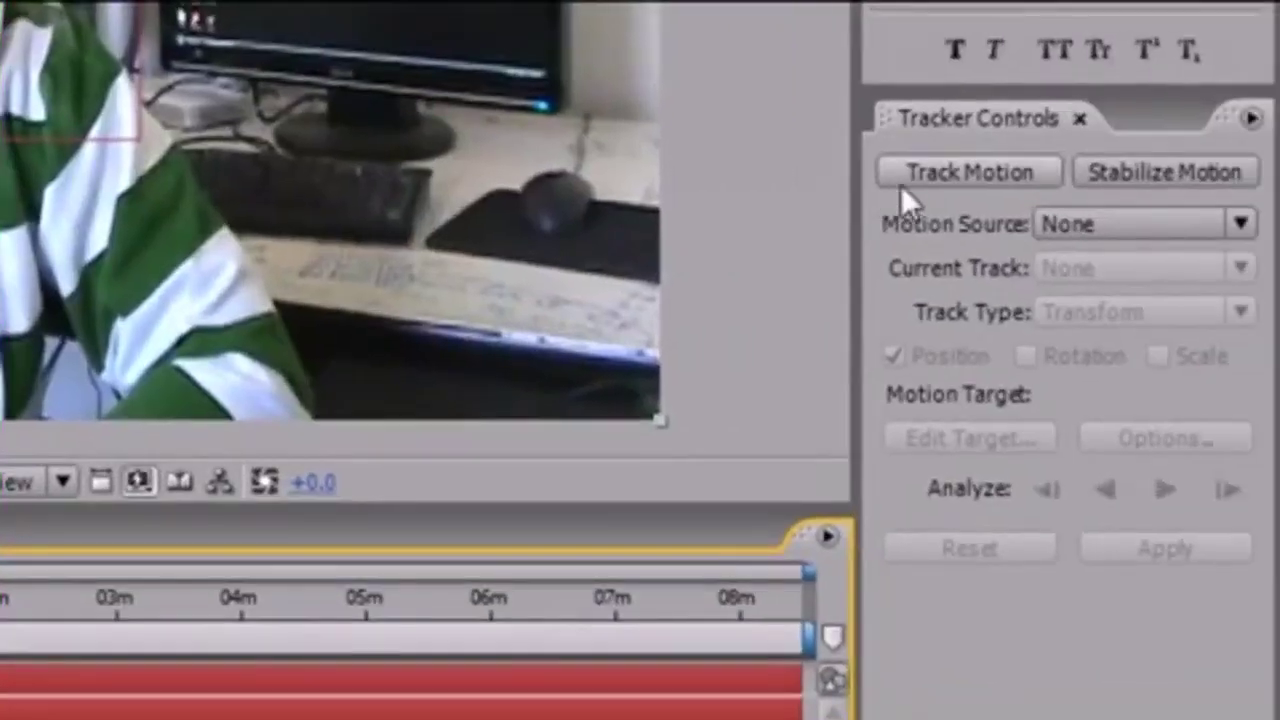
pyautogui.click(943, 175)
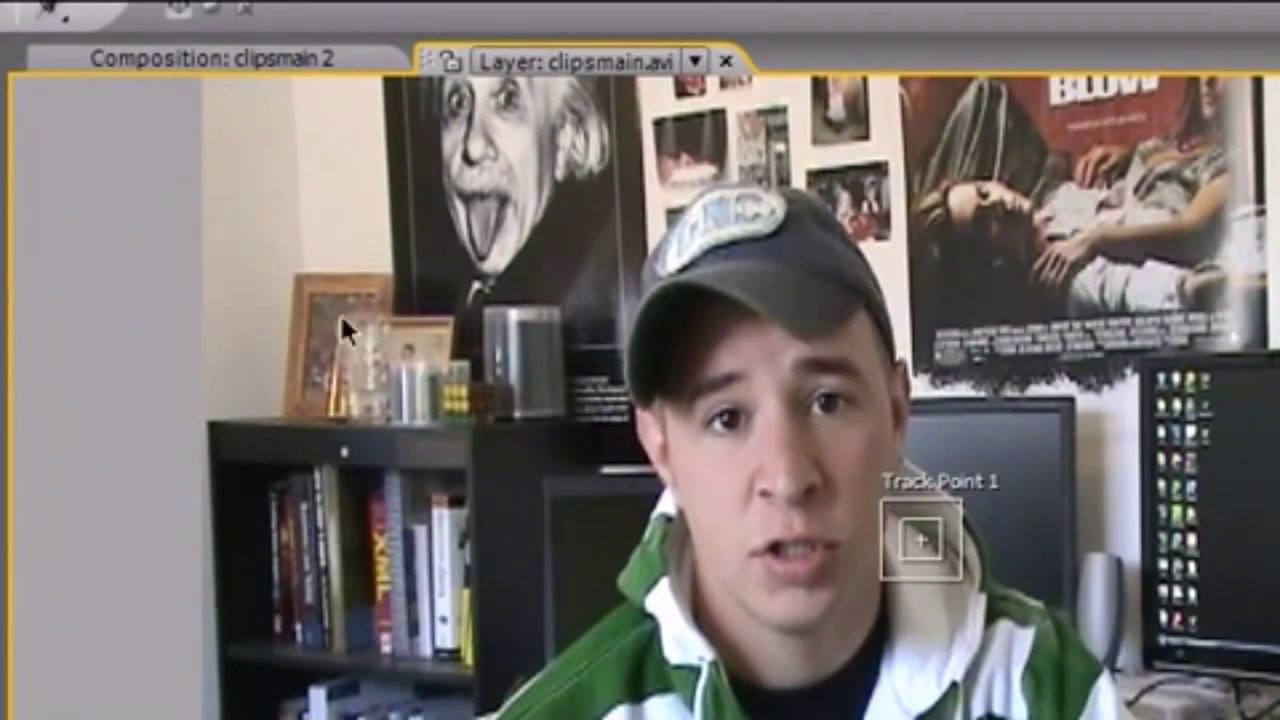
pyautogui.click(225, 61)
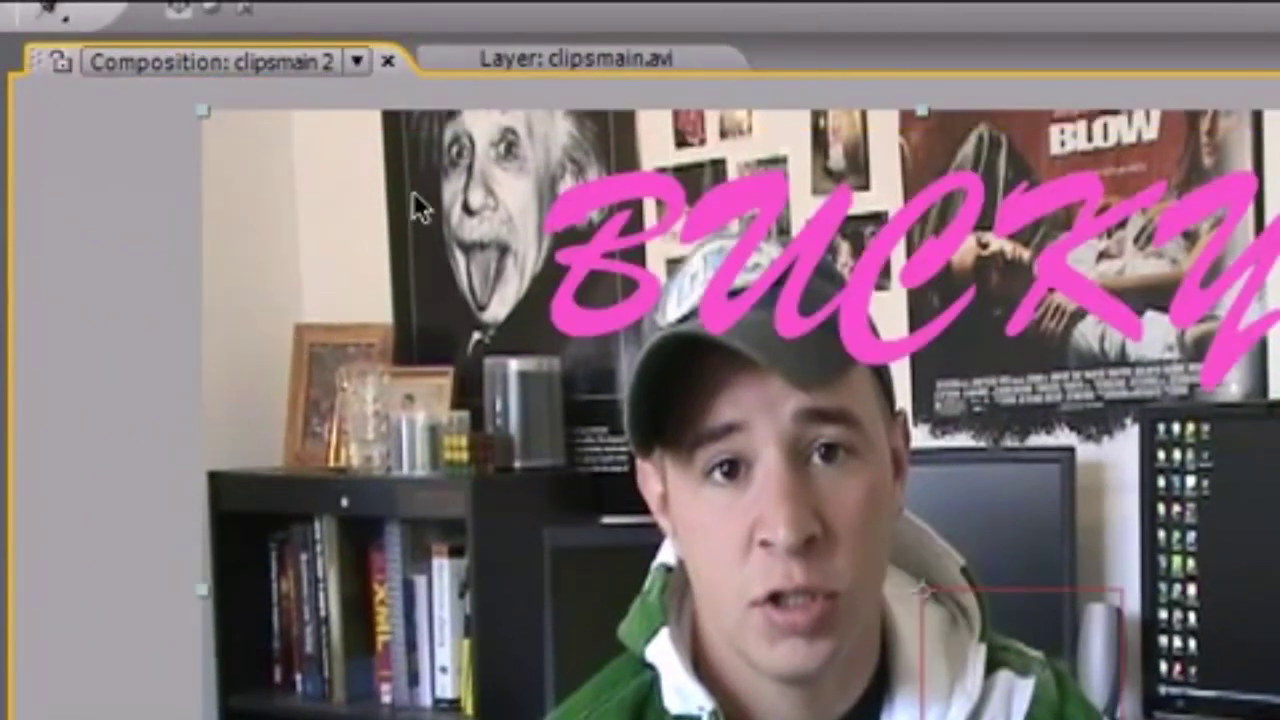
pyautogui.click(551, 61)
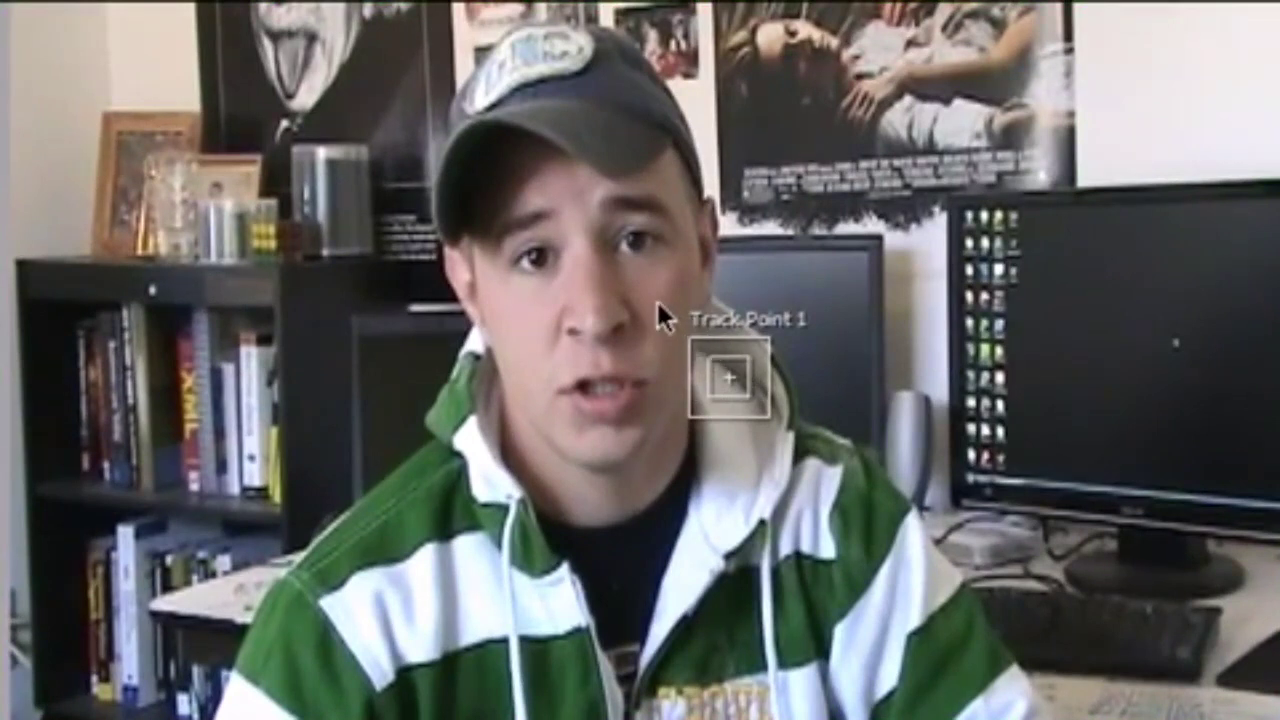
# Step: Place Track Point 1 on the man's nostril and fit its regions, slightly enlarging the inner box and shrinking the outer one
pyautogui.click(705, 348)
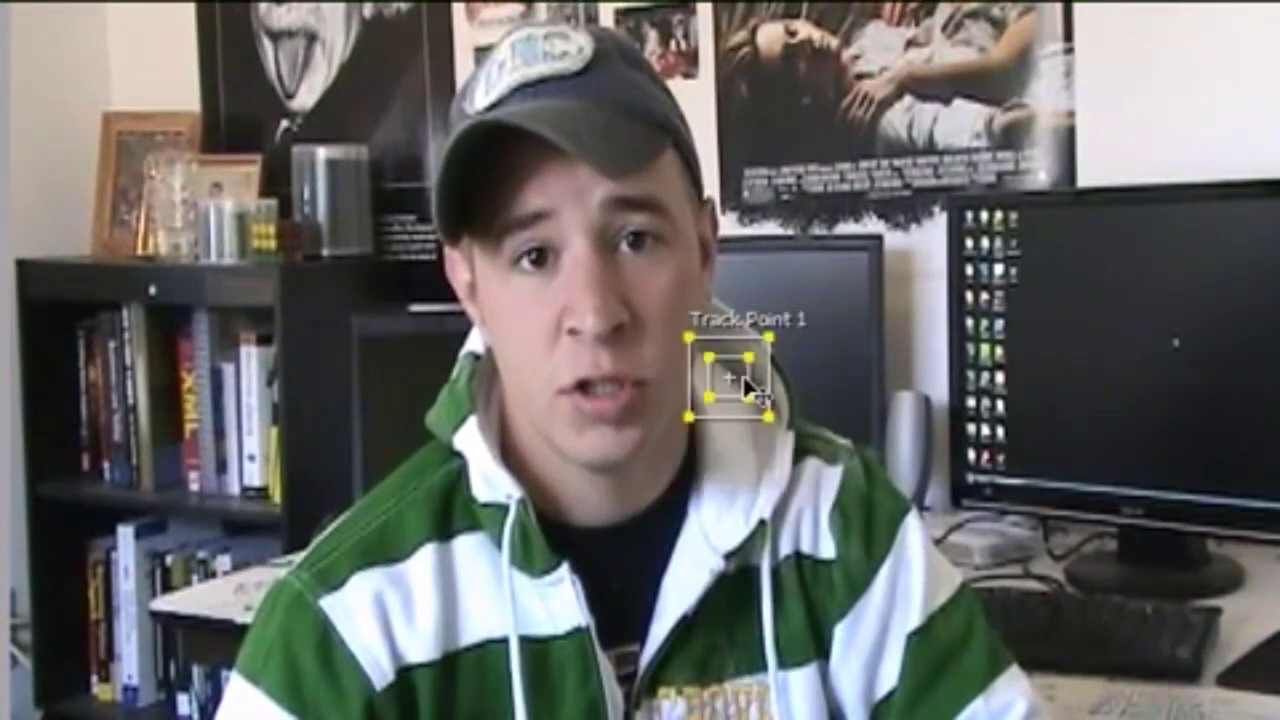
pyautogui.moveTo(761, 376); pyautogui.dragTo(602, 334)
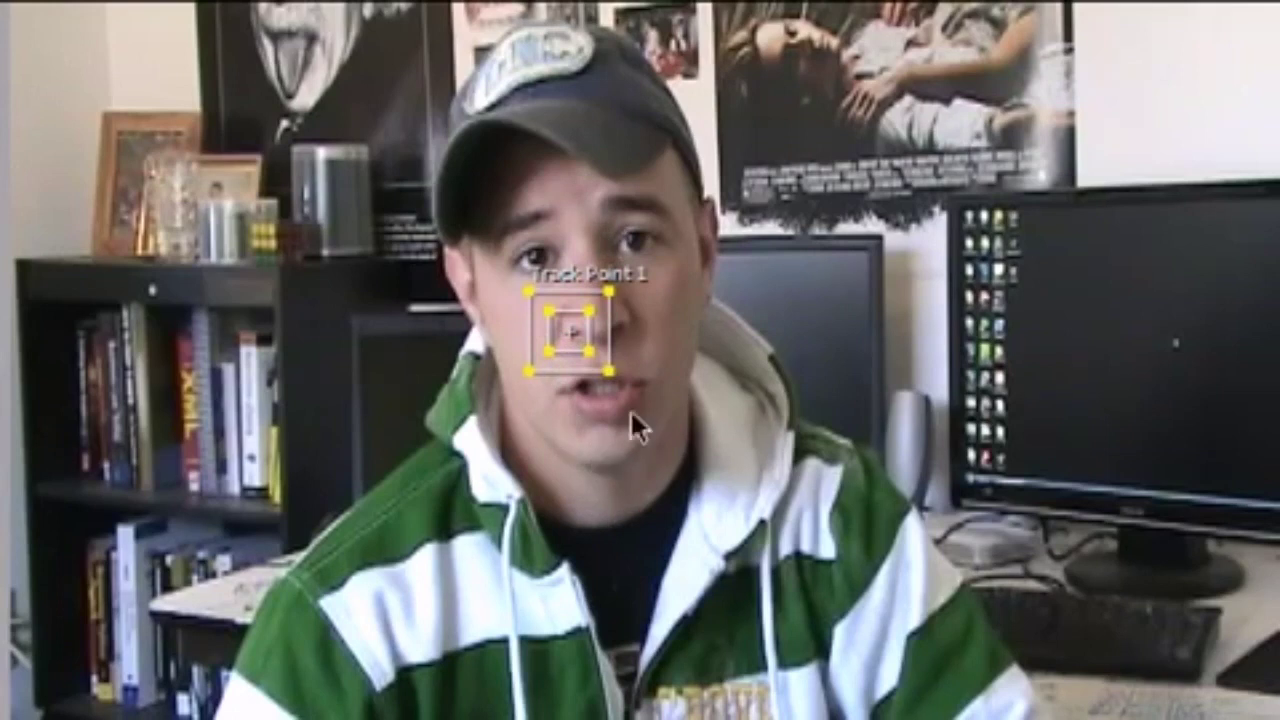
pyautogui.scroll(5, 602, 400)
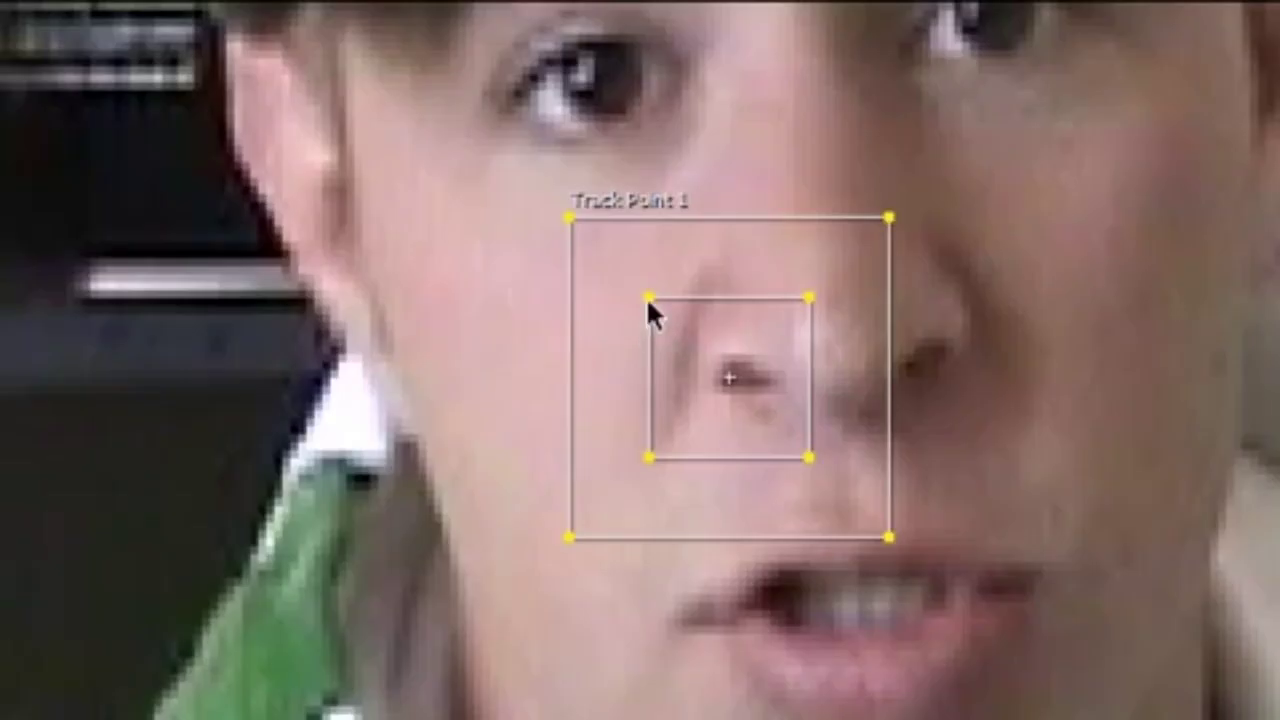
pyautogui.moveTo(650, 458)
pyautogui.mouseDown()
pyautogui.moveTo(662, 455)
pyautogui.moveTo(637, 464)
pyautogui.mouseUp()
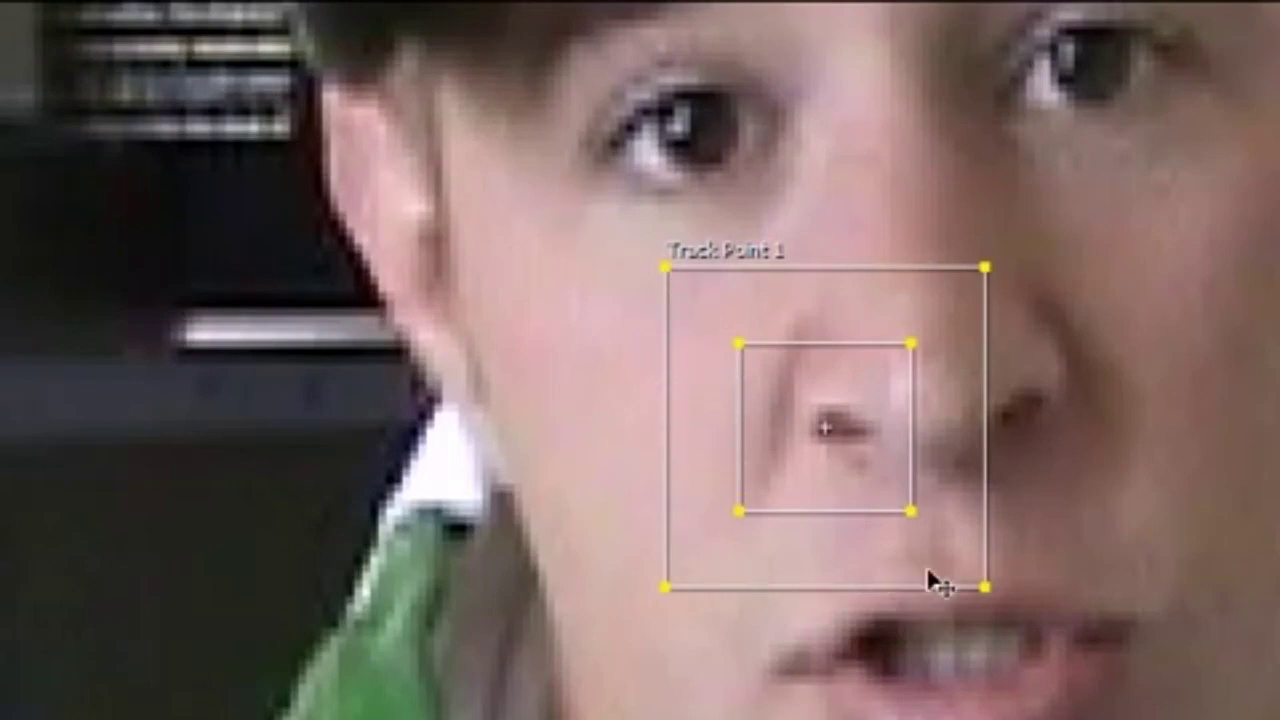
pyautogui.moveTo(663, 267); pyautogui.dragTo(679, 289)
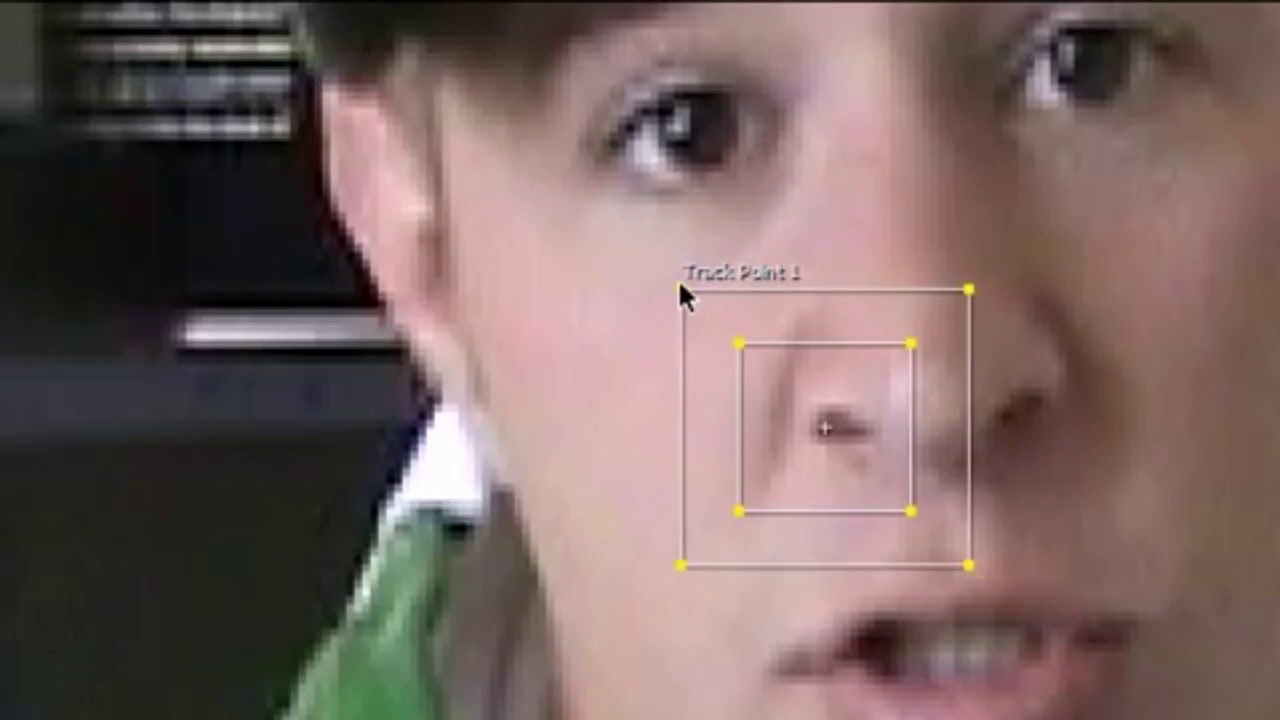
pyautogui.scroll(-4, 678, 278)
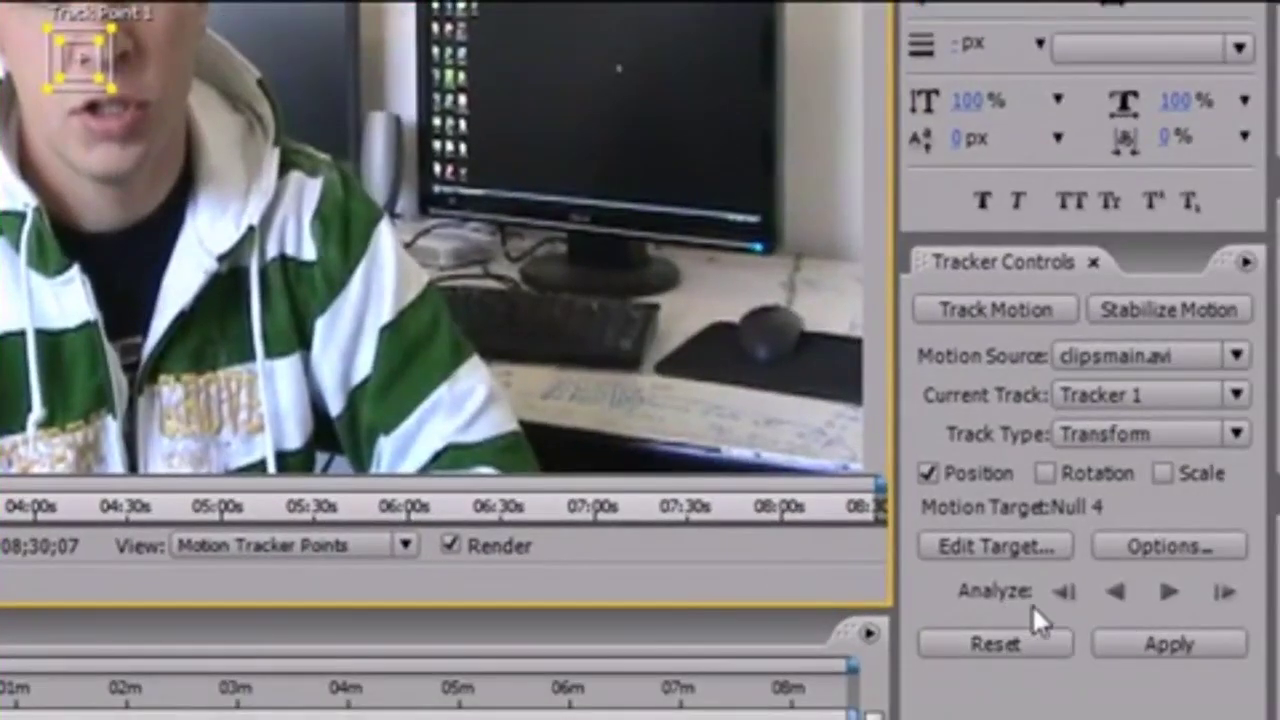
# Step: Analyze the motion of Track Point 1 forward through about six seconds of footage and stop the analysis
pyautogui.click(1168, 594)
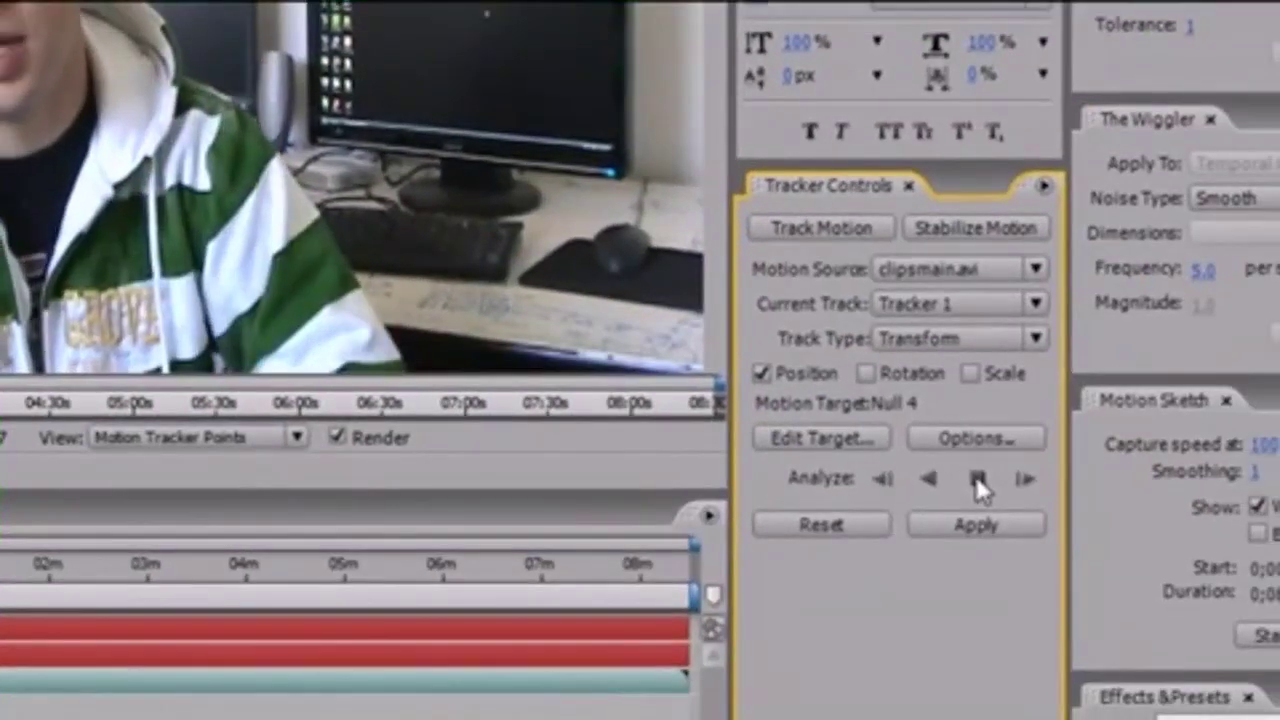
pyautogui.click(976, 478)
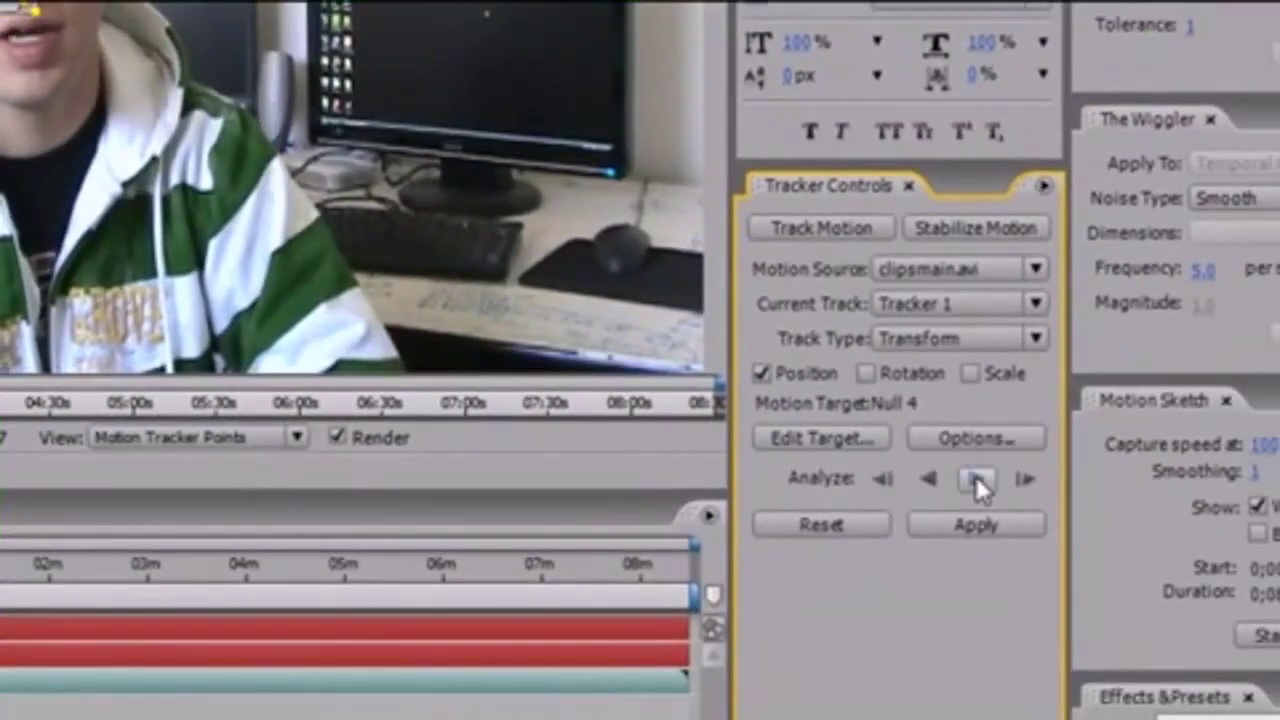
# Step: Examine the tracked keyframe path of Track Point 1 up close and against the whole face
pyautogui.scroll(3, 8, 28)
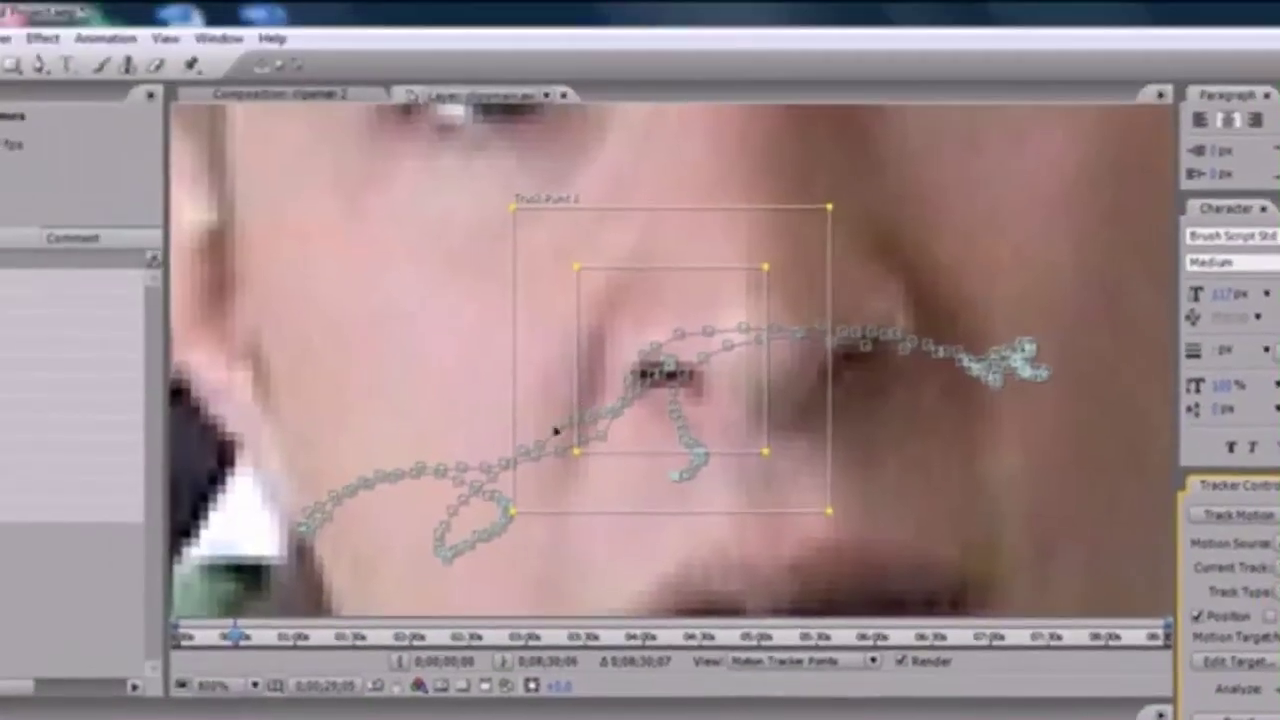
pyautogui.scroll(-3, 531, 434)
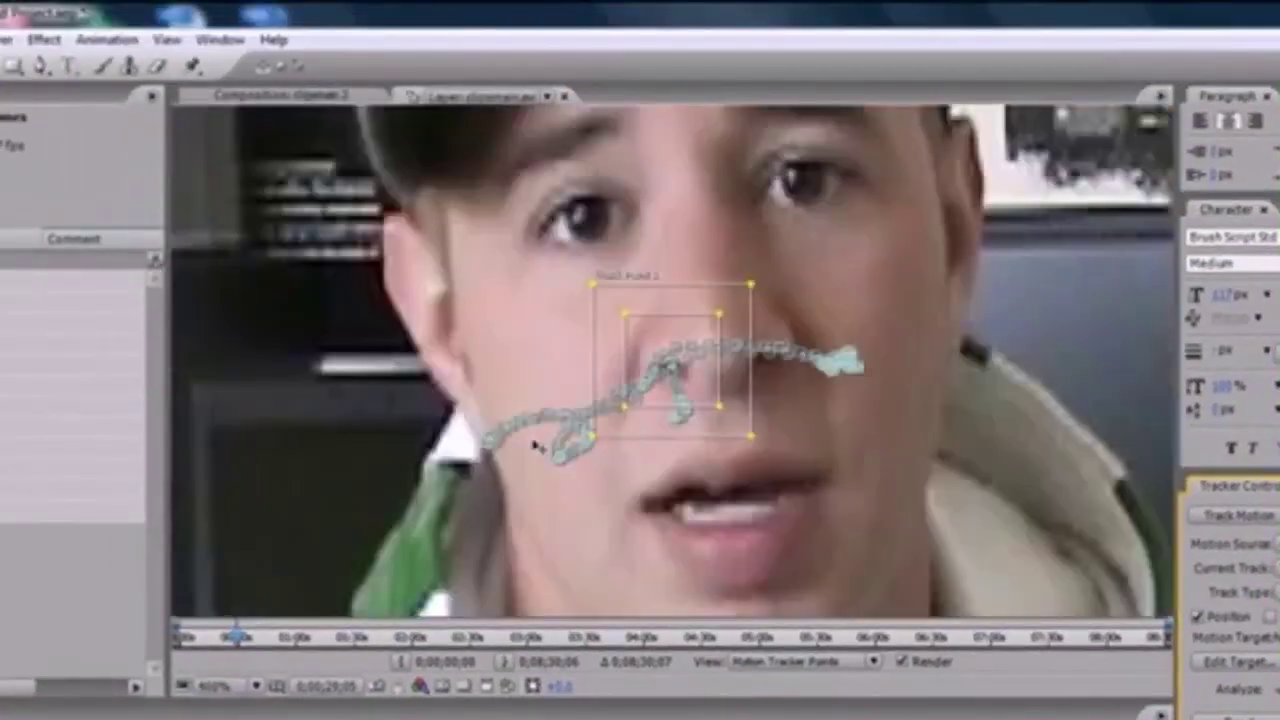
pyautogui.scroll(3, 722, 427)
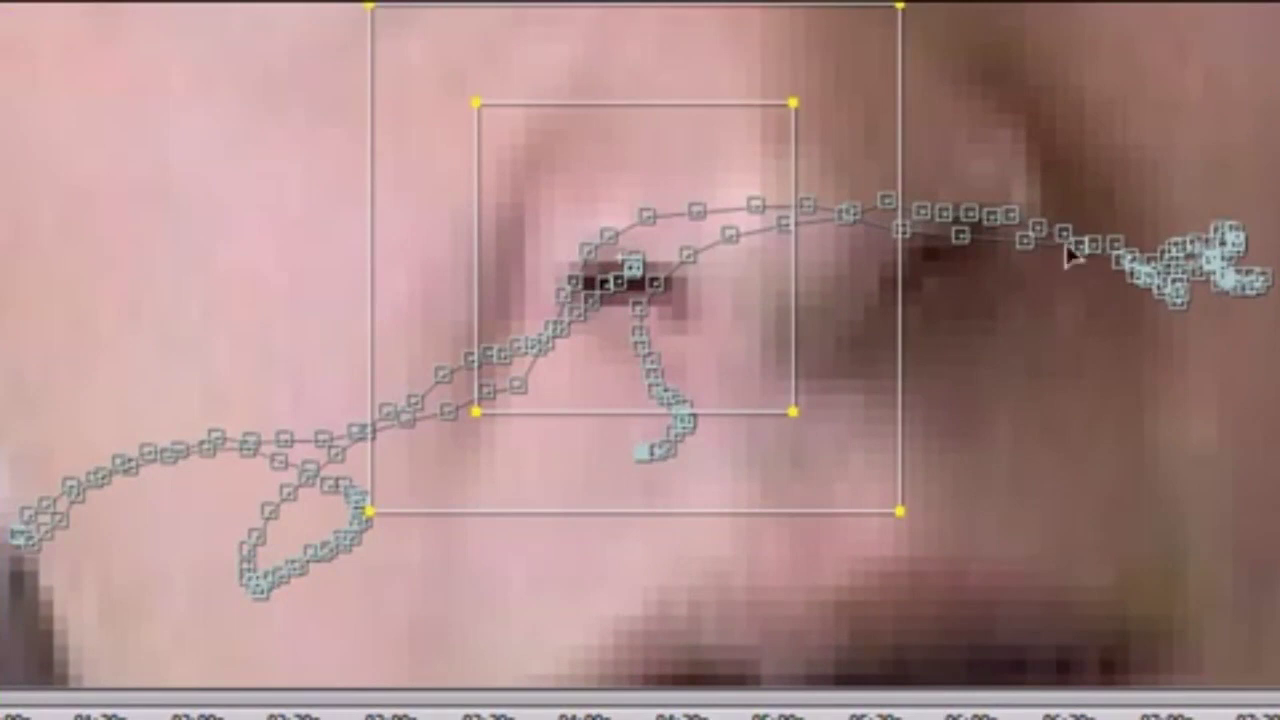
pyautogui.press(',')
pyautogui.press(',')
pyautogui.press(',')
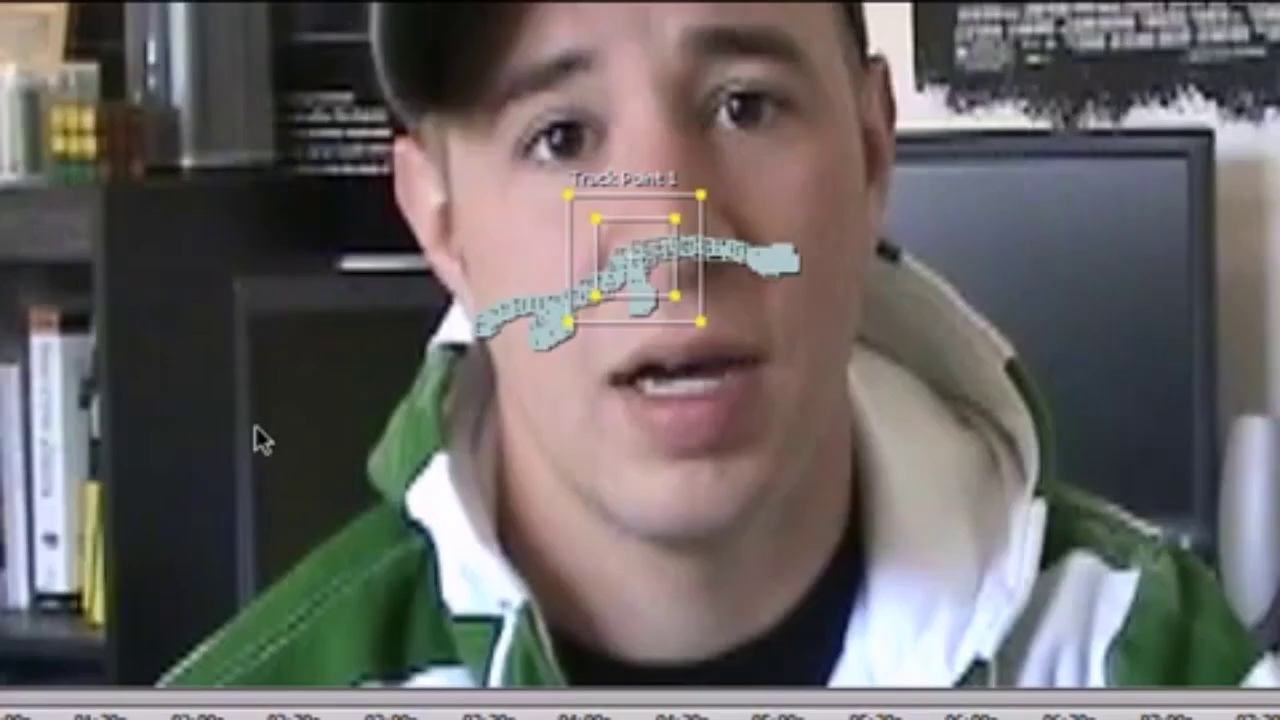
pyautogui.press(',')
pyautogui.press(',')
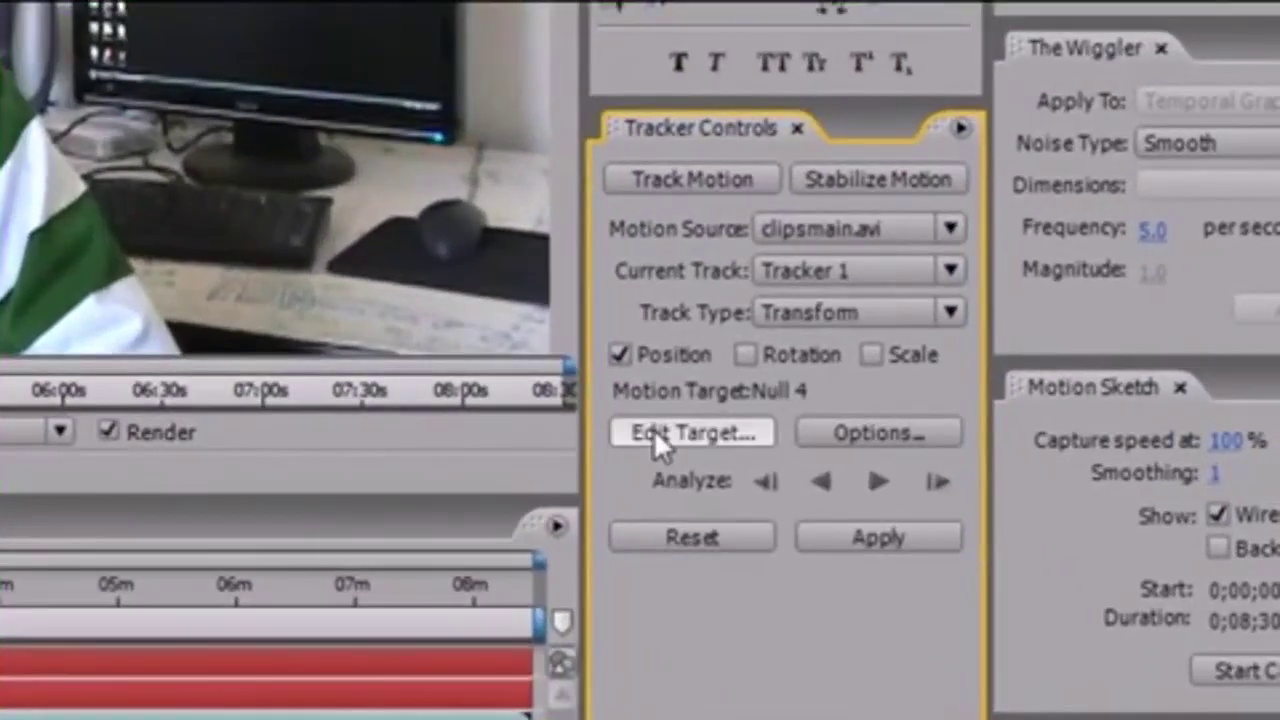
# Step: Confirm Null 4 as the motion target and apply the tracked motion to it in the X and Y dimensions
pyautogui.click(656, 440)
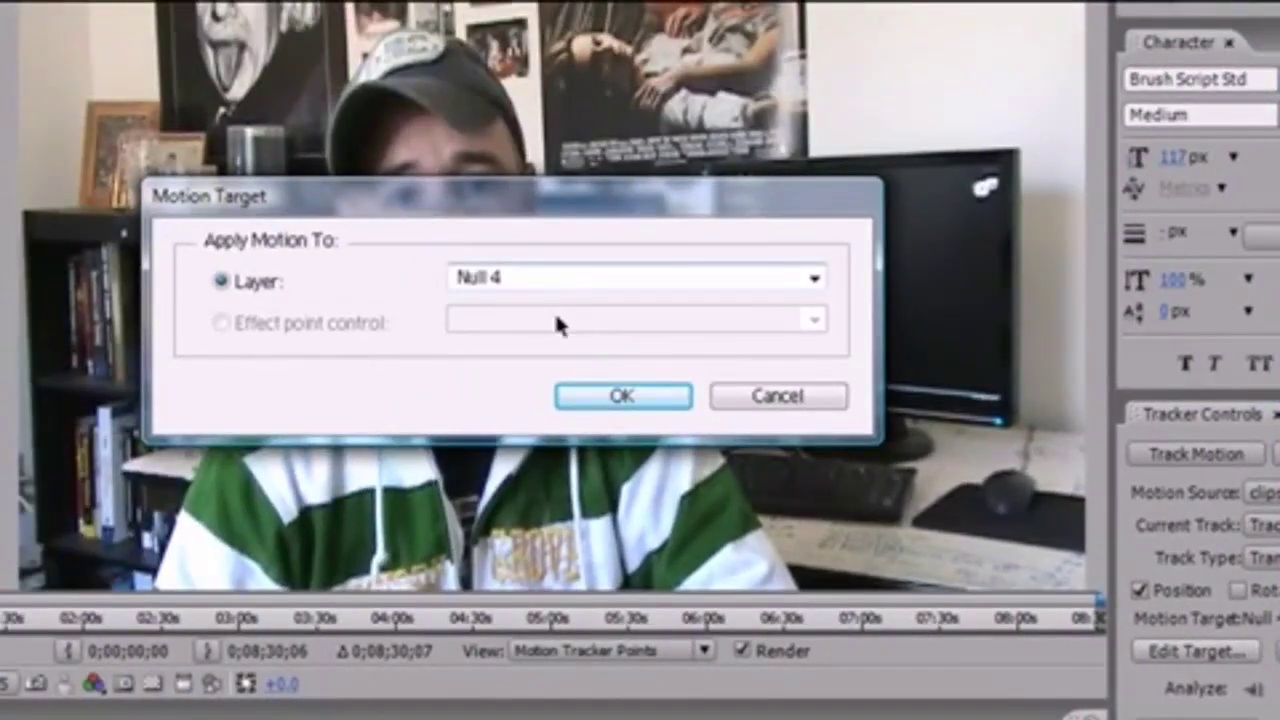
pyautogui.click(603, 394)
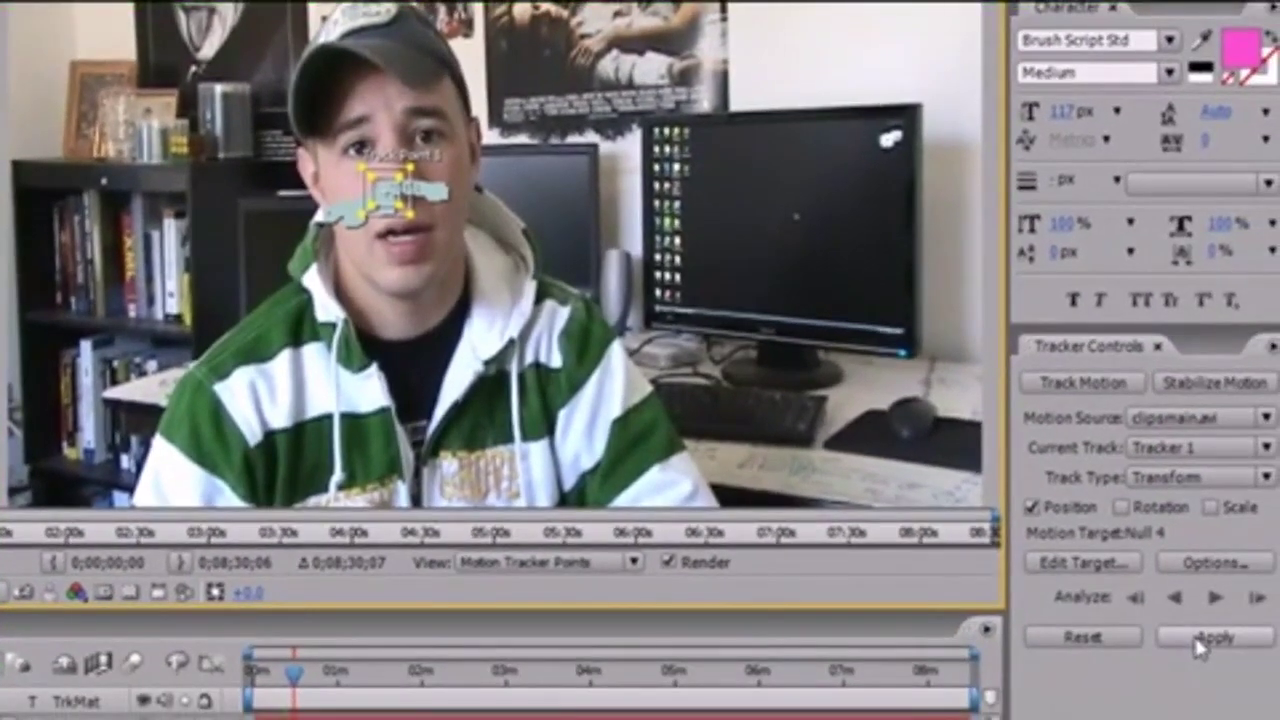
pyautogui.click(1196, 638)
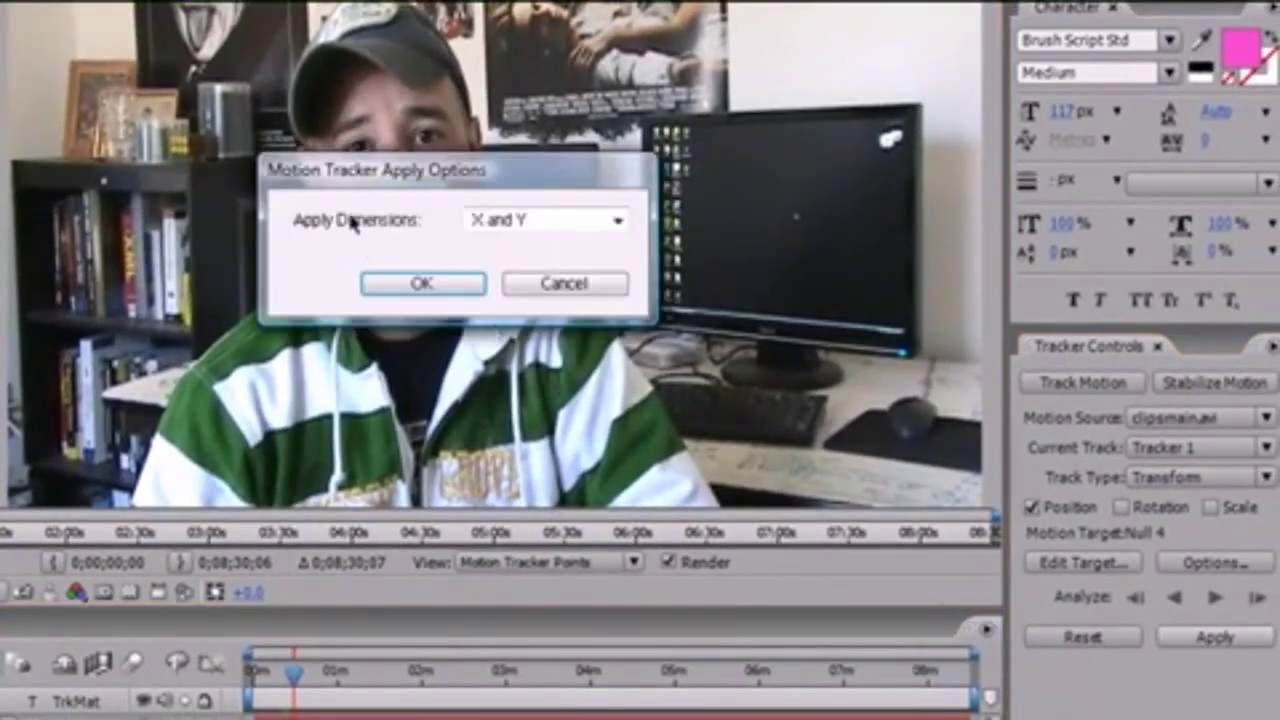
pyautogui.click(422, 284)
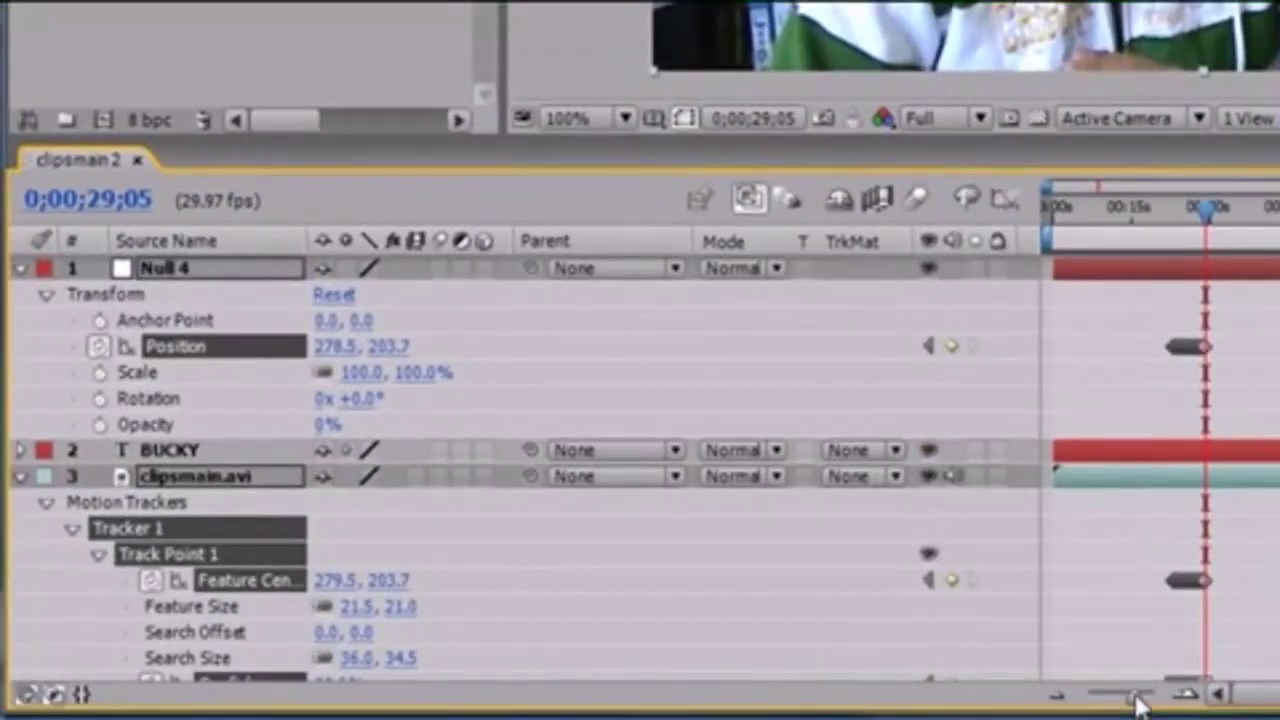
# Step: Collapse the clipsmain.avi properties and scrub the composition across Null 4's tracked position keyframes to inspect its motion
pyautogui.click(20, 474)
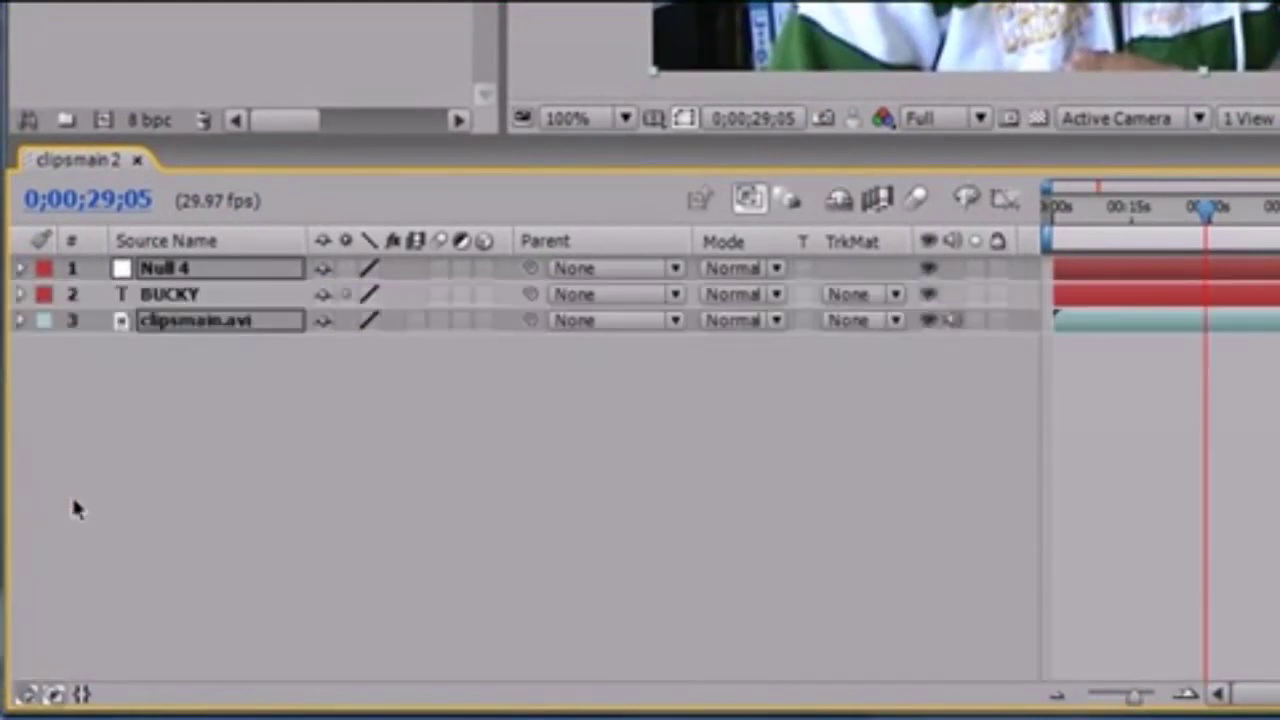
pyautogui.click(20, 270)
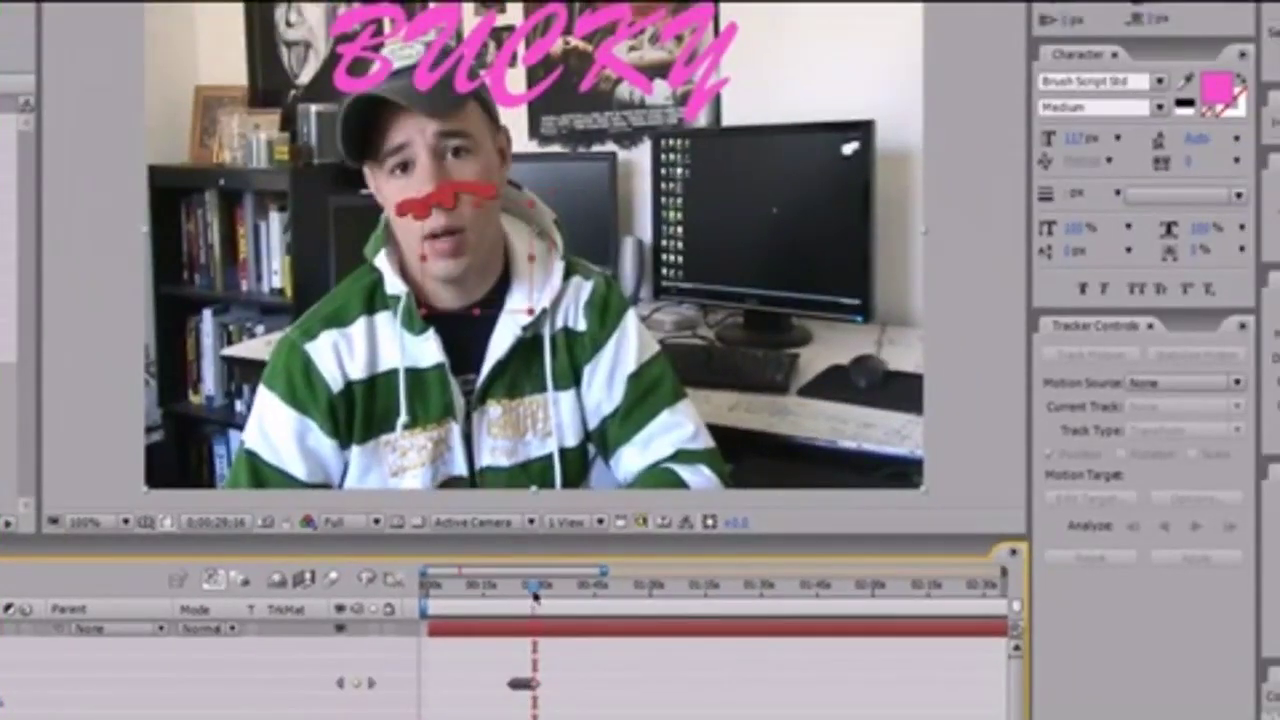
pyautogui.moveTo(535, 596)
pyautogui.mouseDown()
pyautogui.moveTo(512, 596)
pyautogui.moveTo(545, 590)
pyautogui.moveTo(516, 589)
pyautogui.mouseUp()
# Step: Parent the text layer to Null 4
pyautogui.press('u')
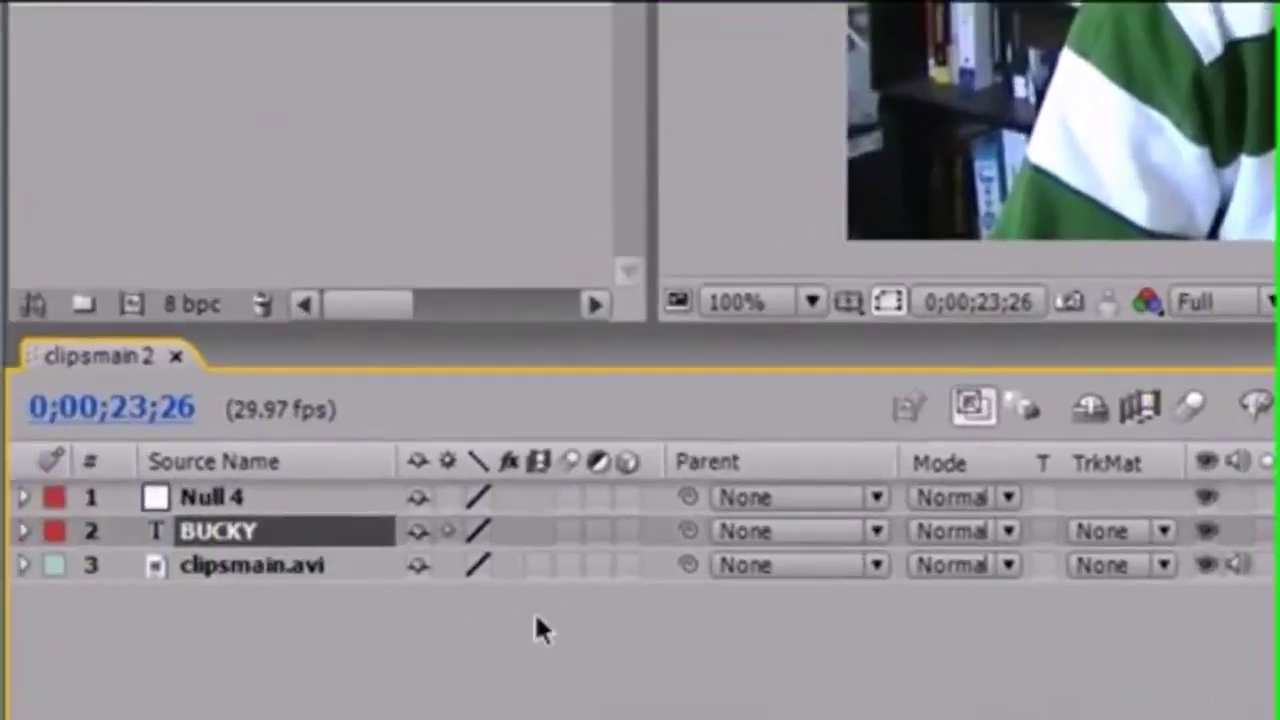
pyautogui.click(896, 537)
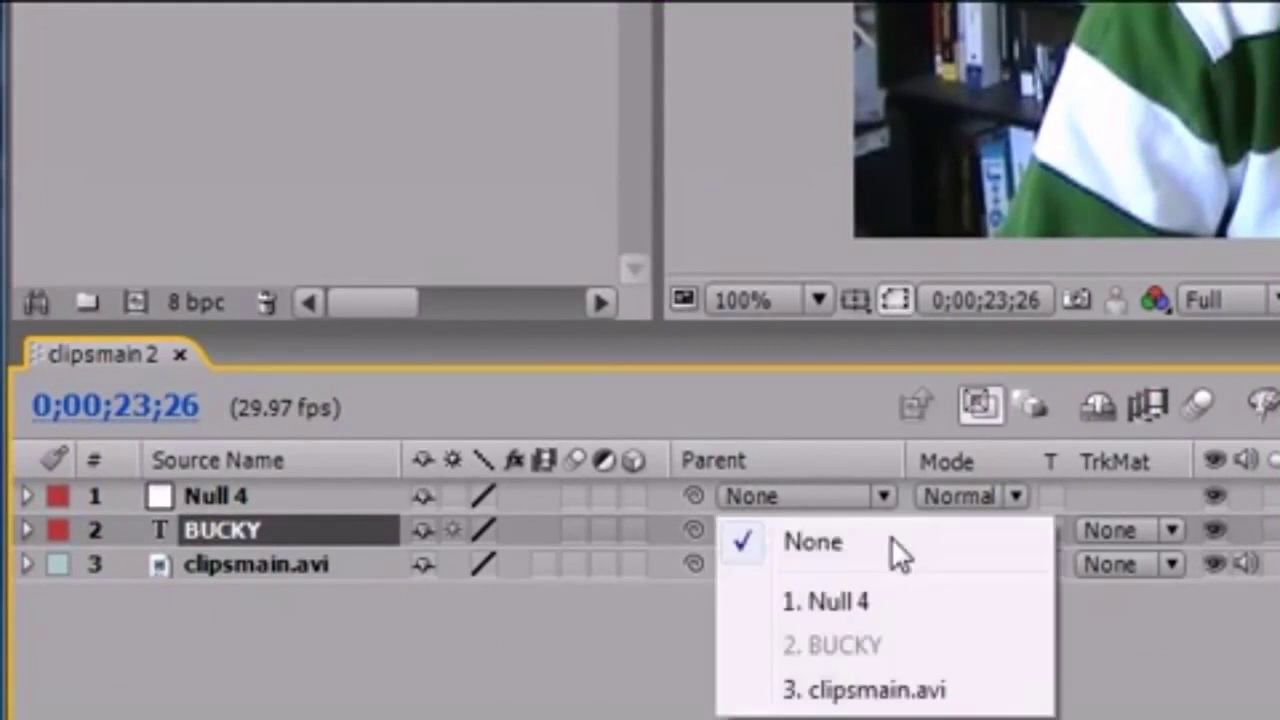
pyautogui.click(851, 600)
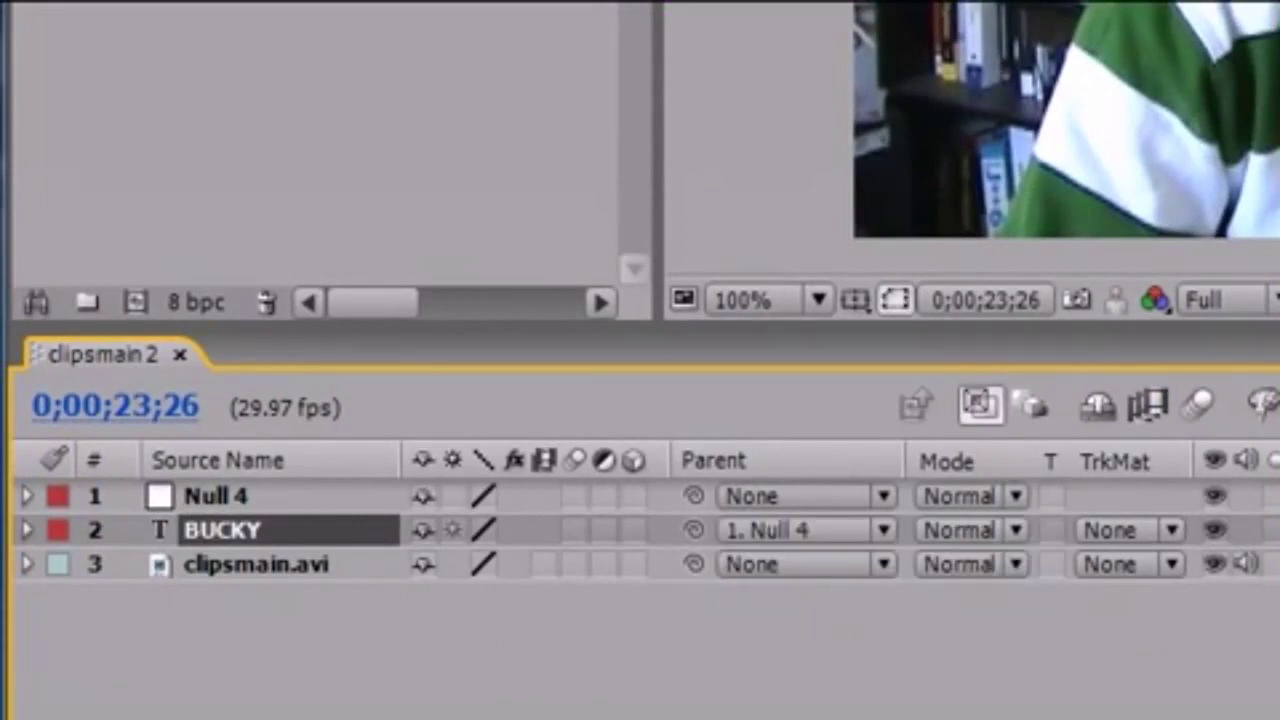
# Step: Preview the parented text's movement over Null 4's tracked keyframes and collapse Null 4's properties
pyautogui.click(27, 496)
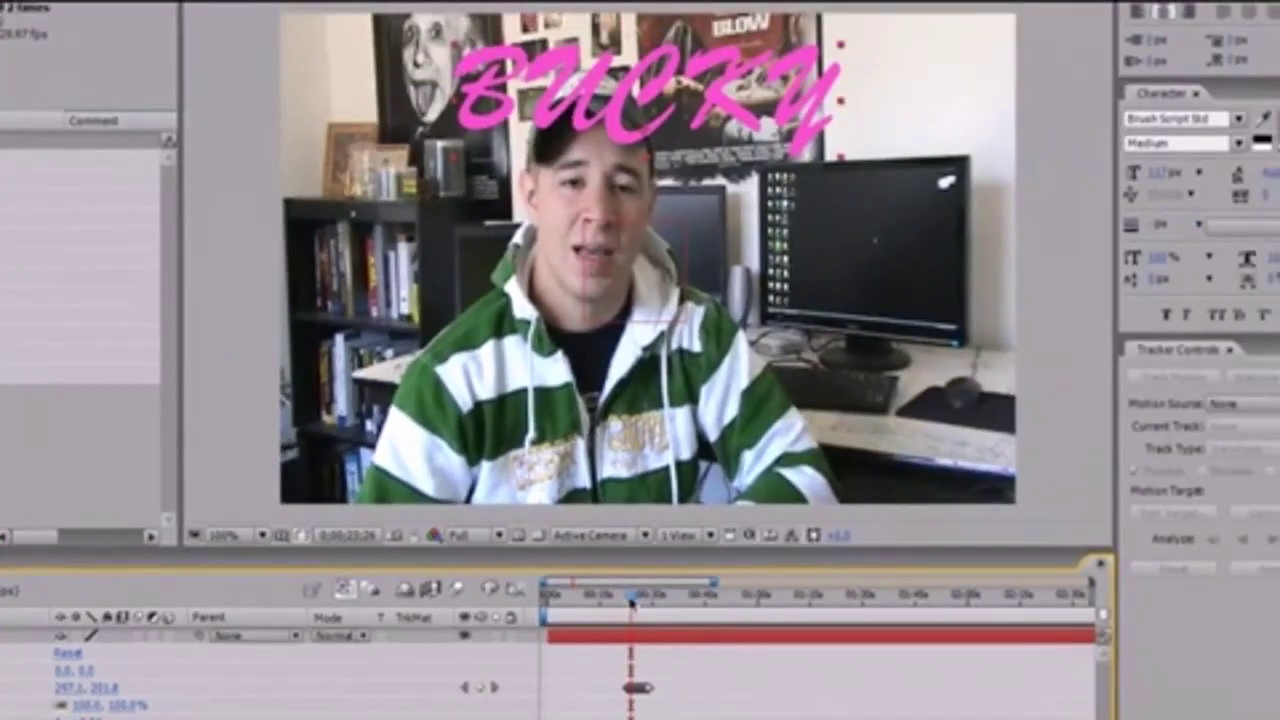
pyautogui.moveTo(627, 600); pyautogui.dragTo(617, 601)
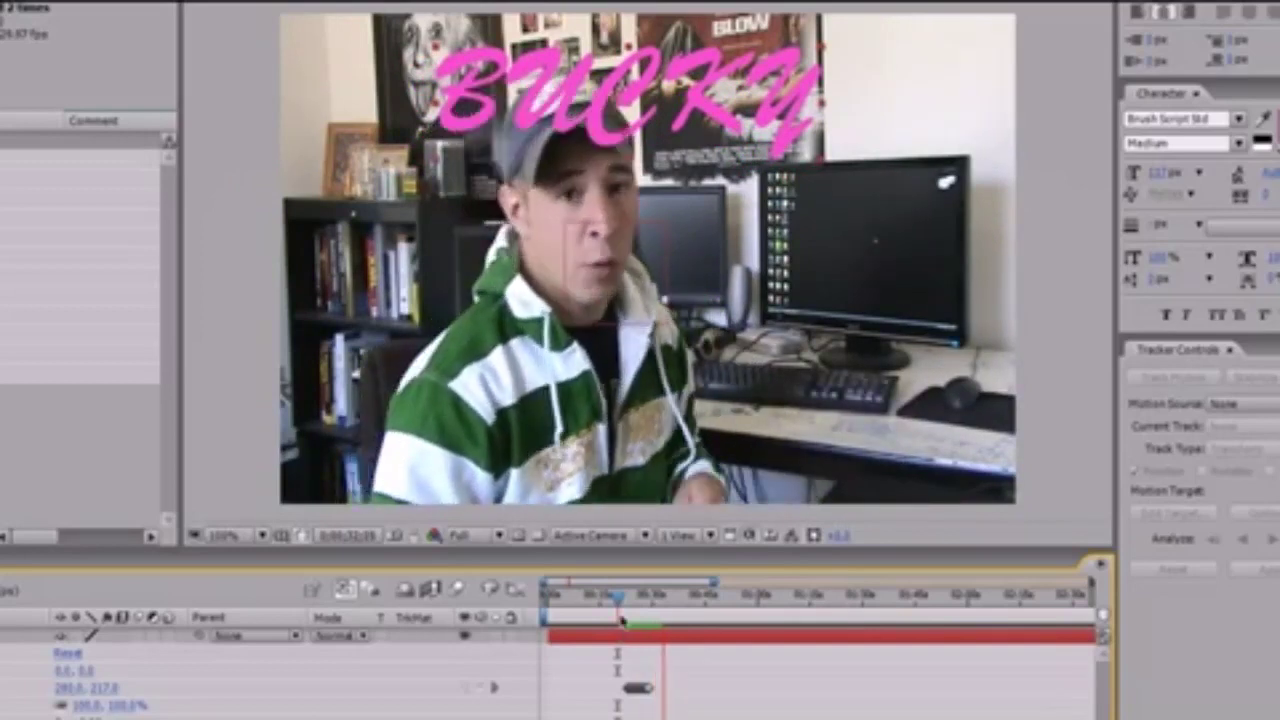
pyautogui.moveTo(662, 604); pyautogui.dragTo(622, 597)
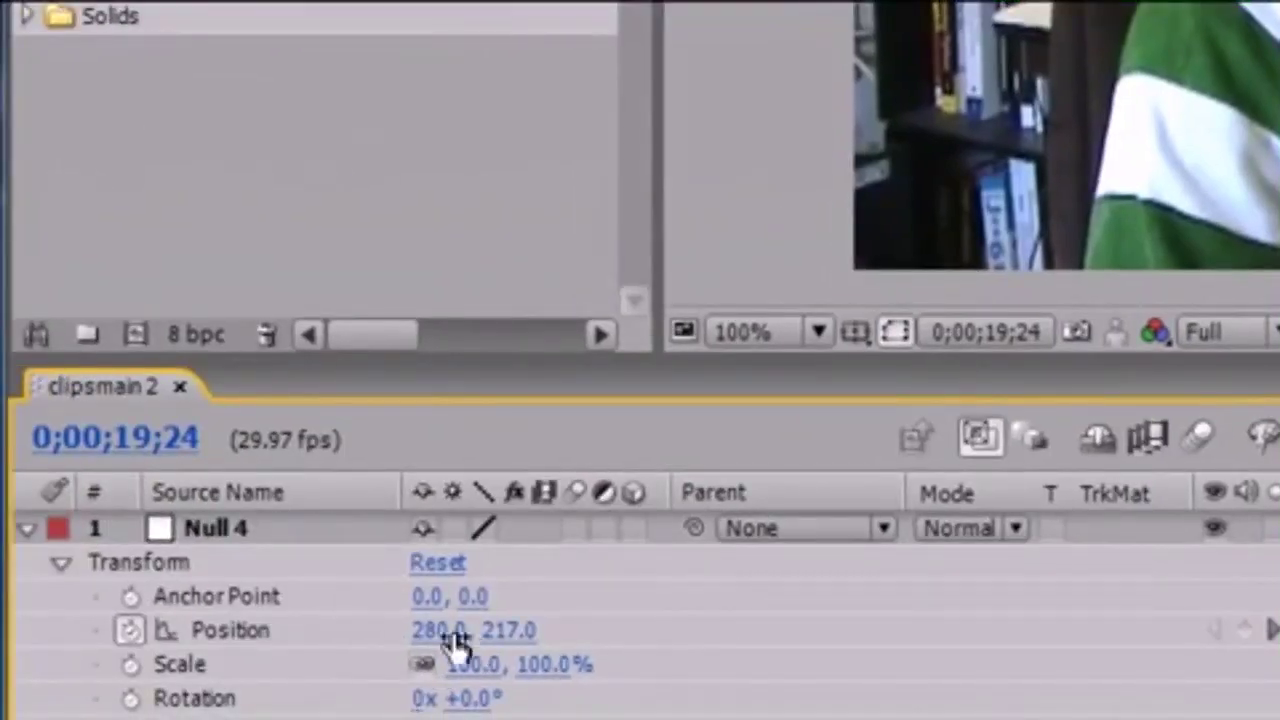
pyautogui.click(274, 529)
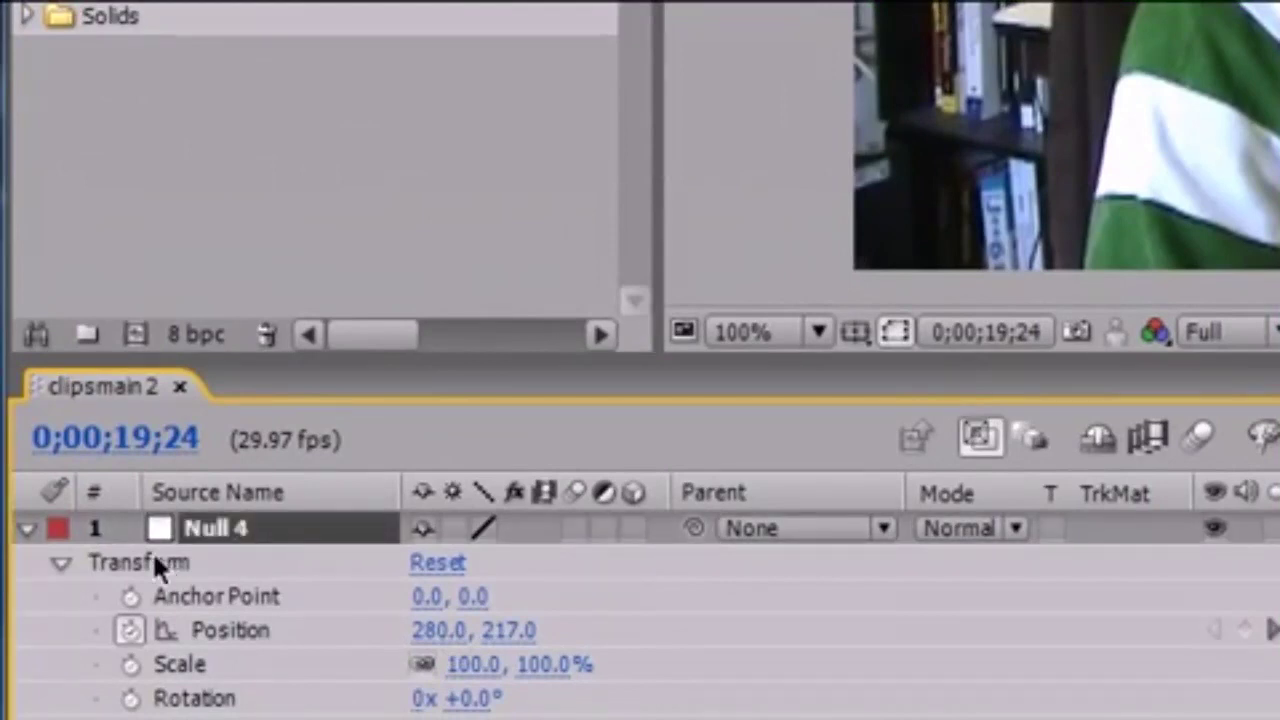
pyautogui.click(27, 529)
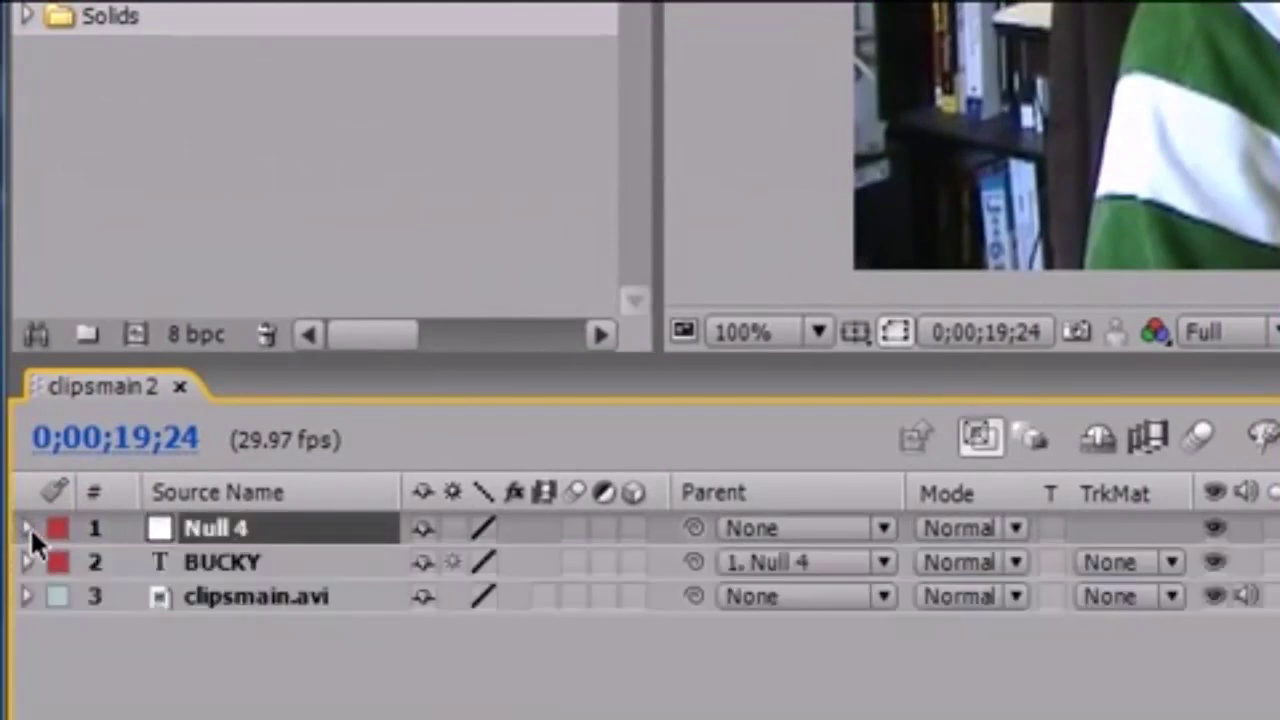